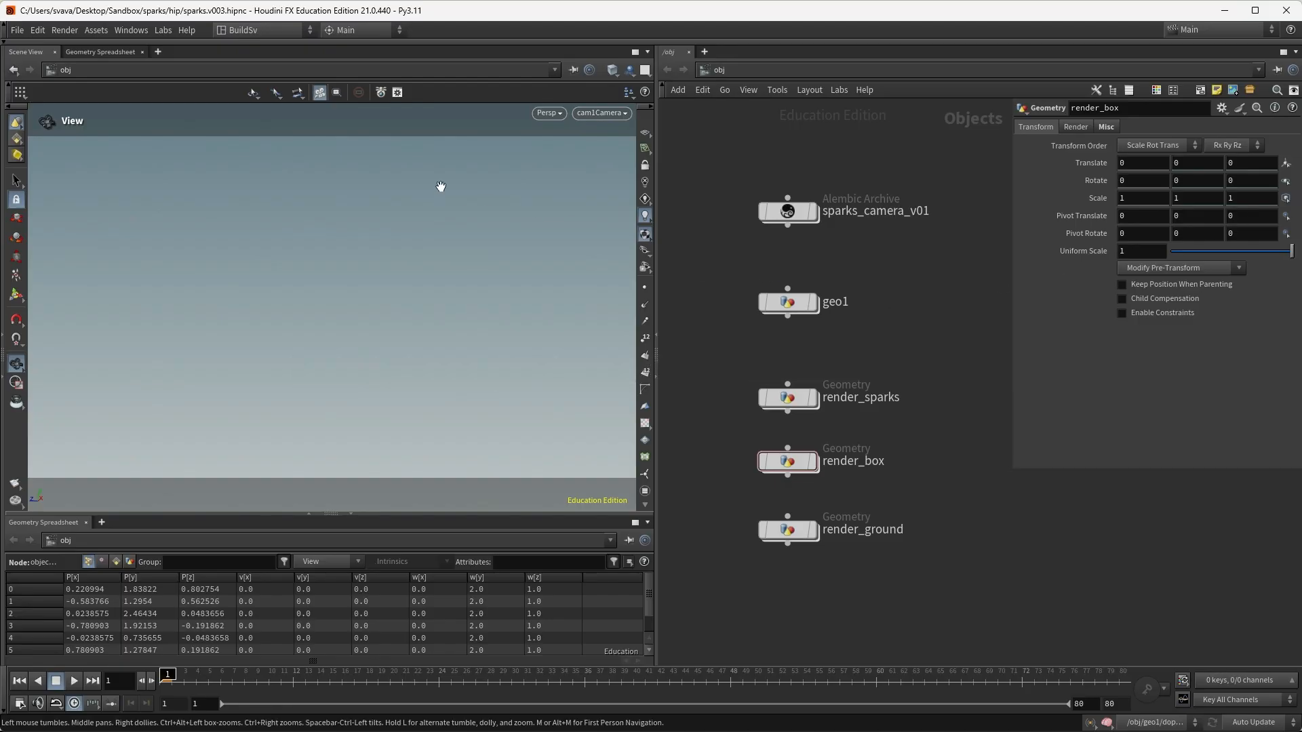
Save the scene as a new version named sparks.v004.hipnc.
left_click(17, 31)
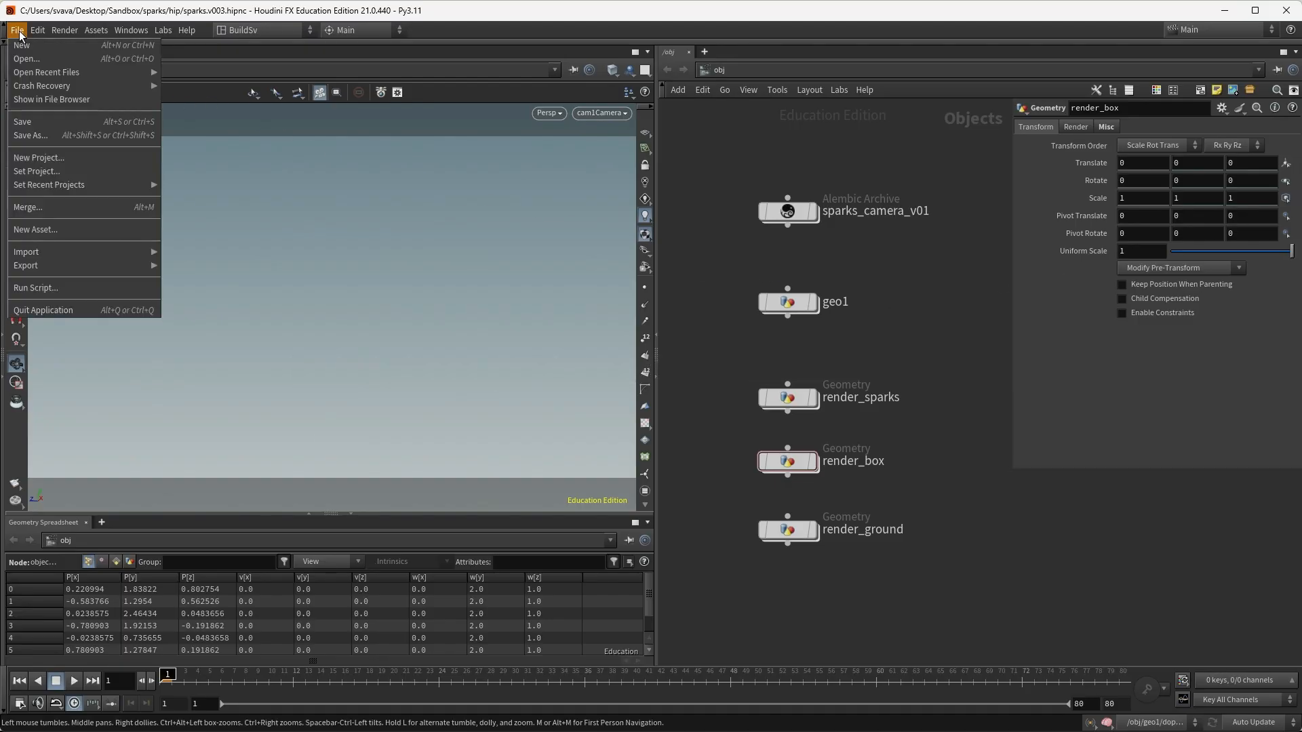
left_click(31, 134)
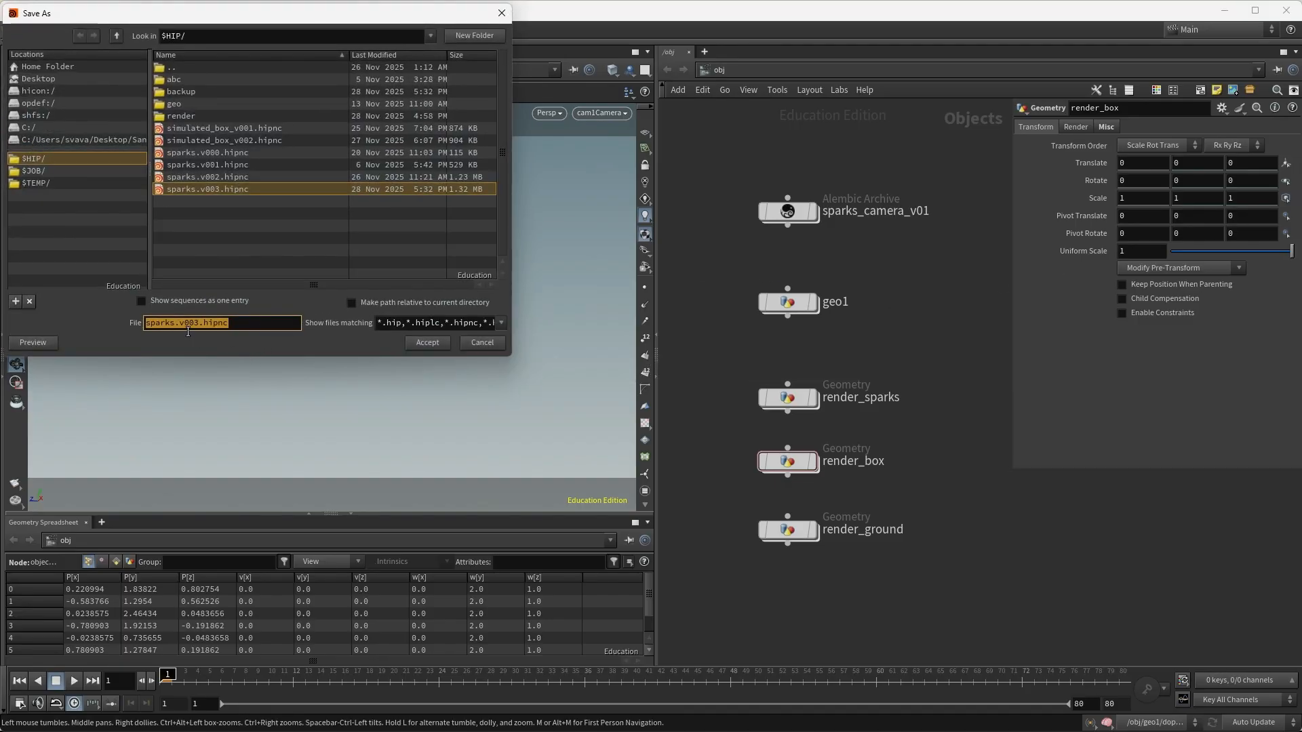
left_click(200, 324)
key("BackSpace")
type("4")
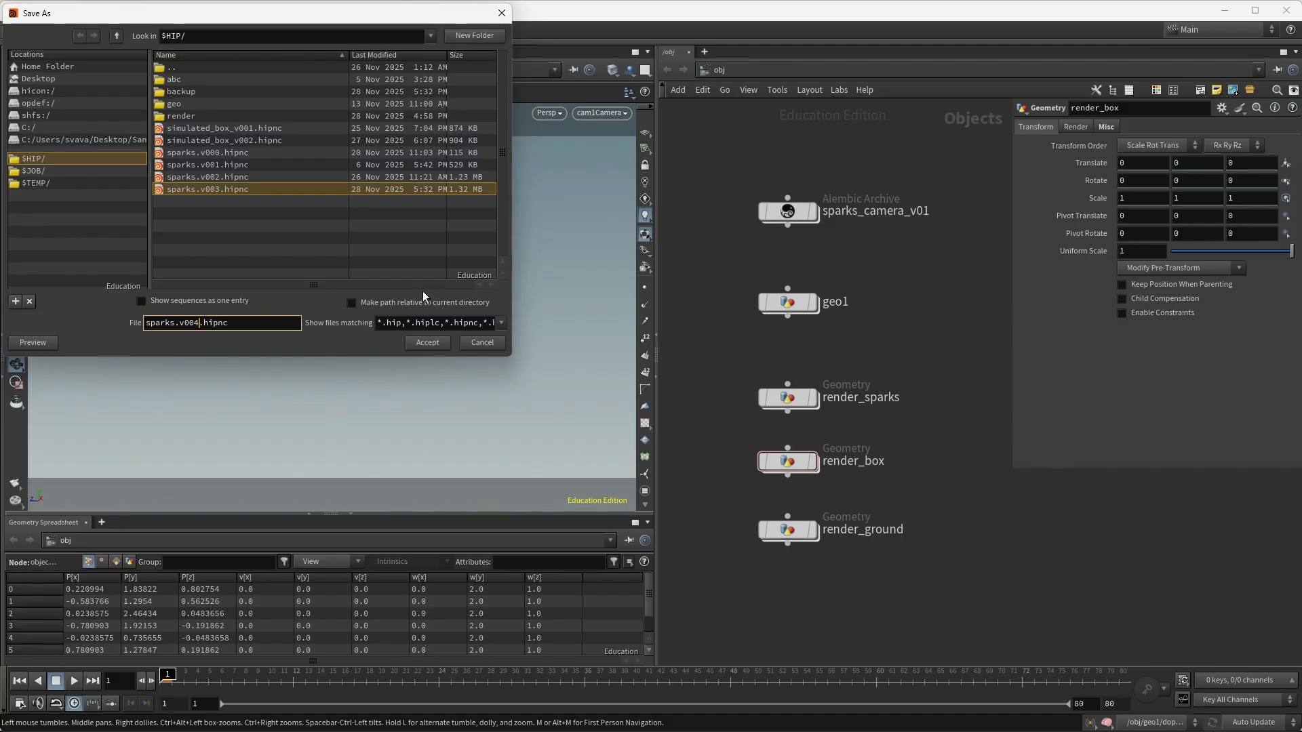
left_click(419, 342)
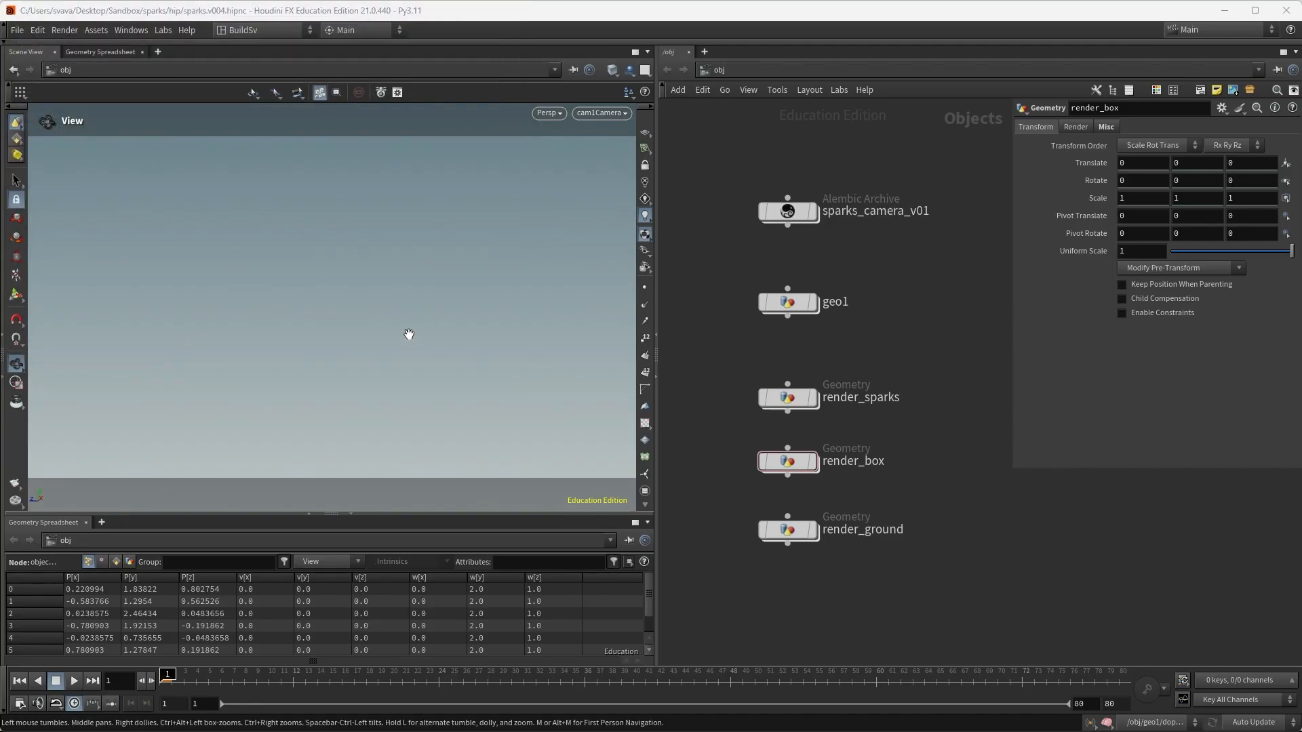
Import the Alembic scene sparks_camera.v002.abc from the $HIP folder with its full object hierarchy.
left_click(17, 30)
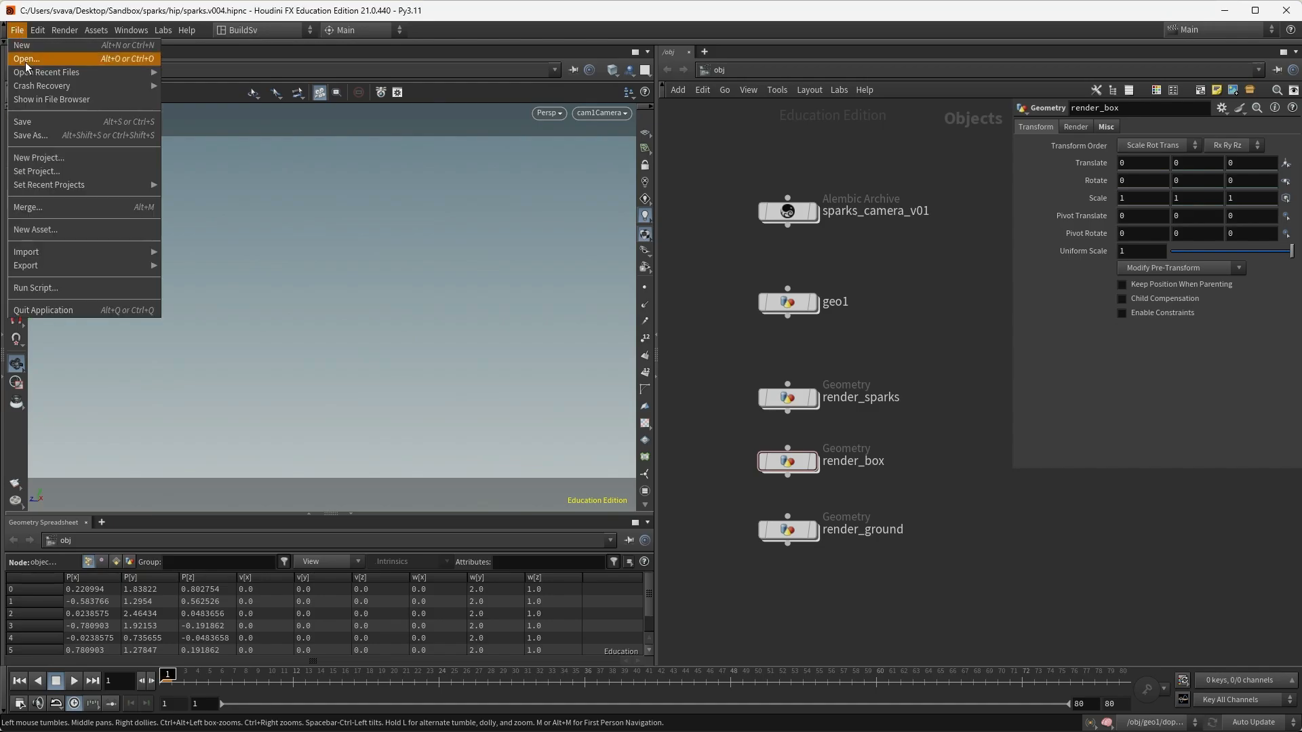
mouse_move(35, 250)
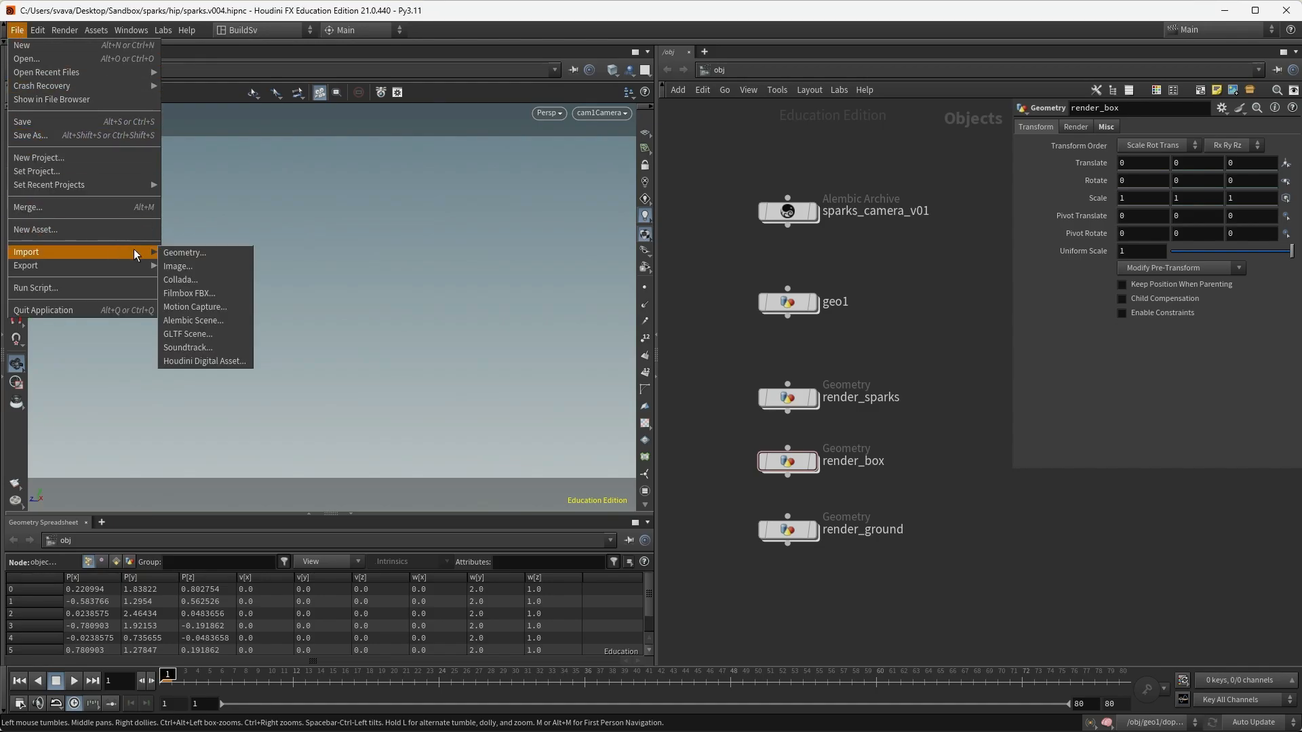
left_click(194, 322)
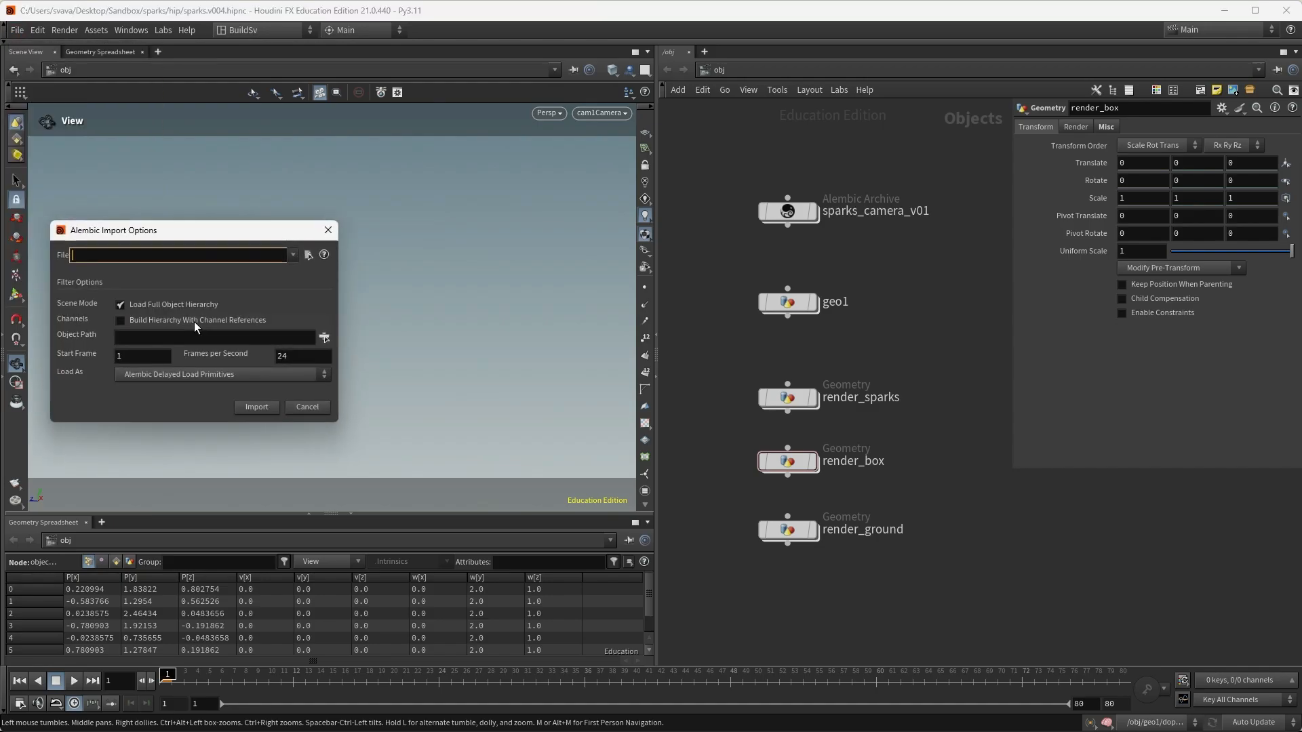
left_click(307, 255)
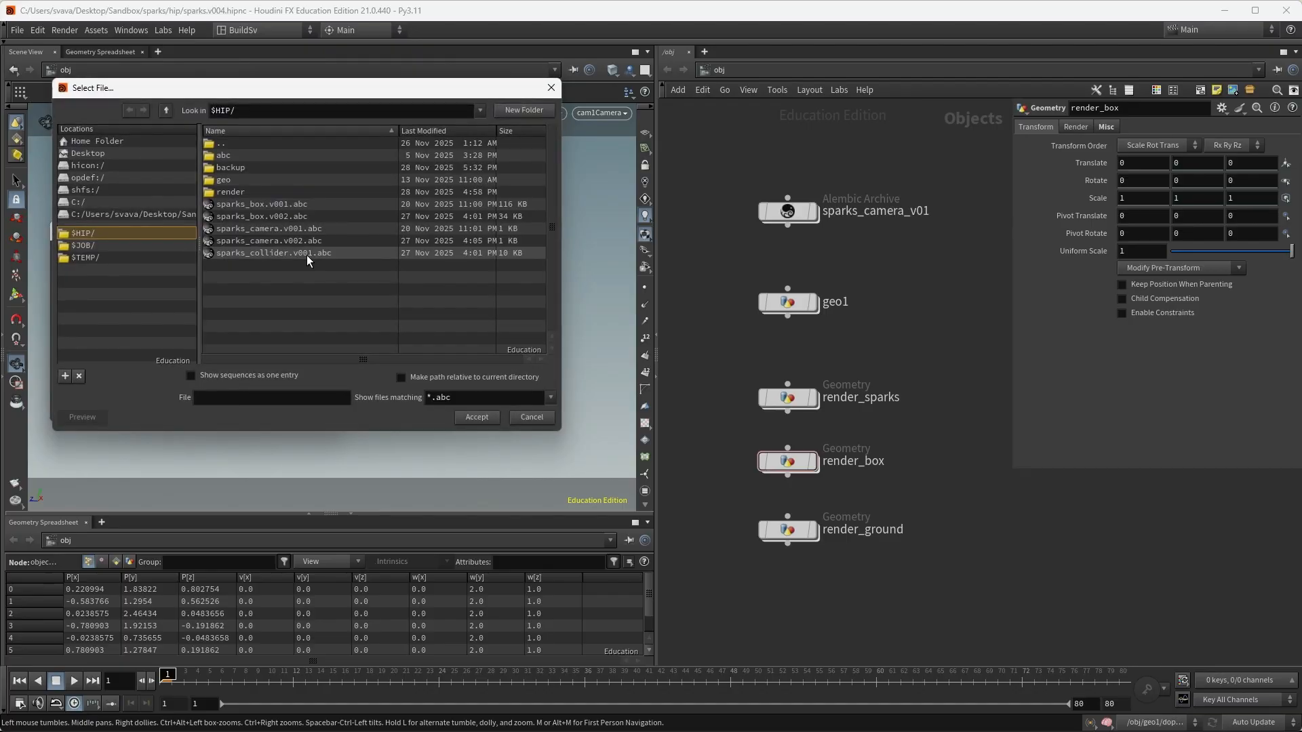
left_click(323, 242)
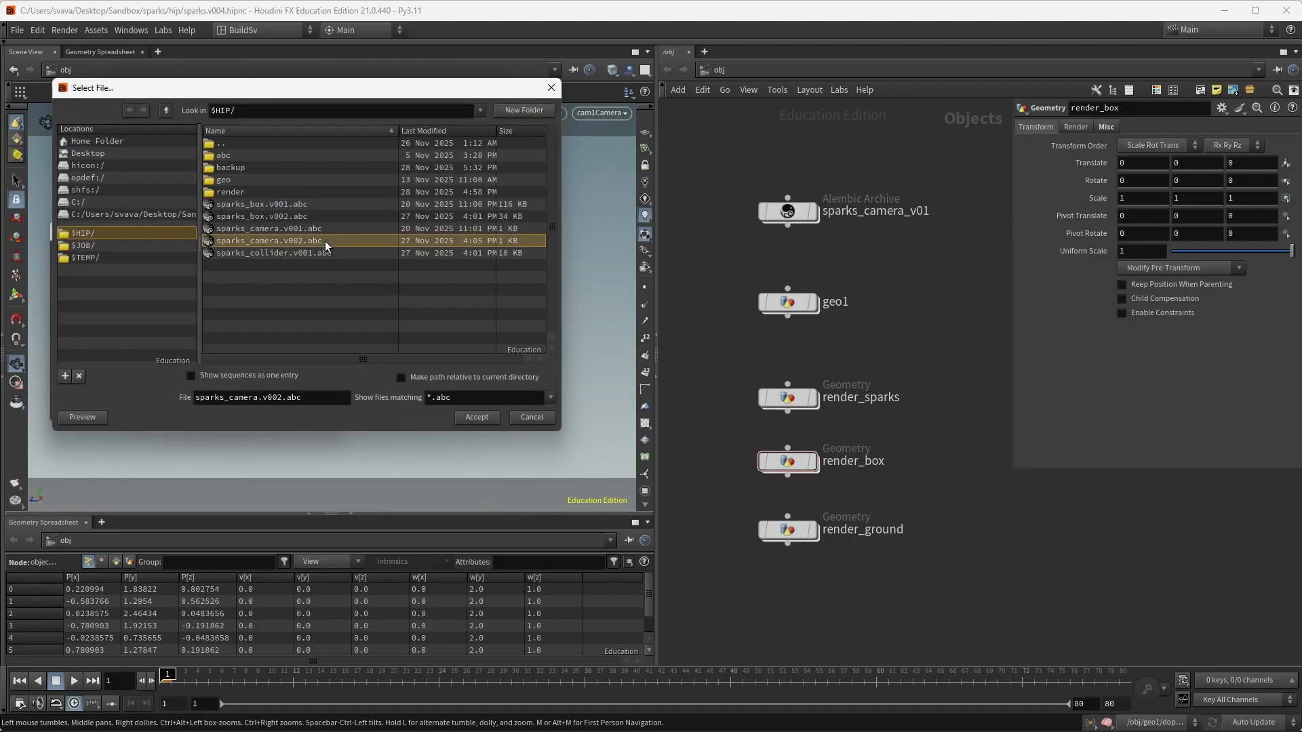
left_click(474, 417)
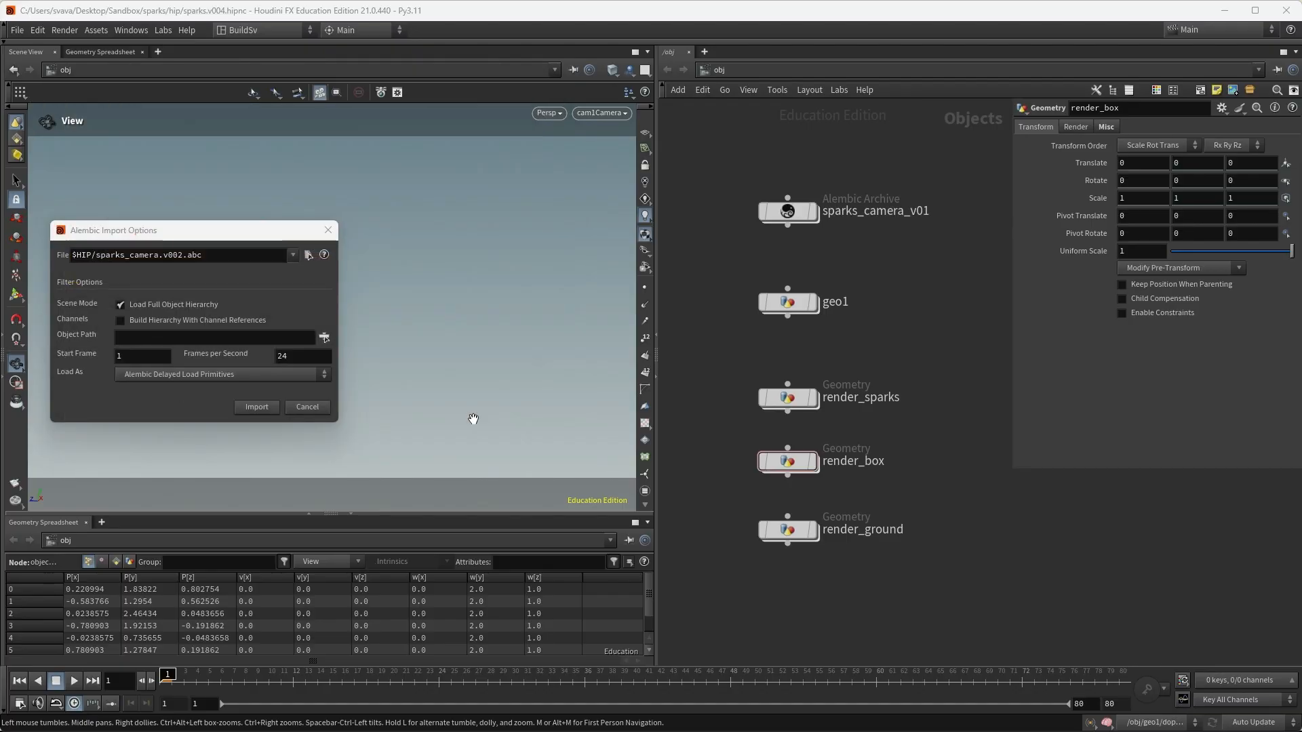
left_click(255, 408)
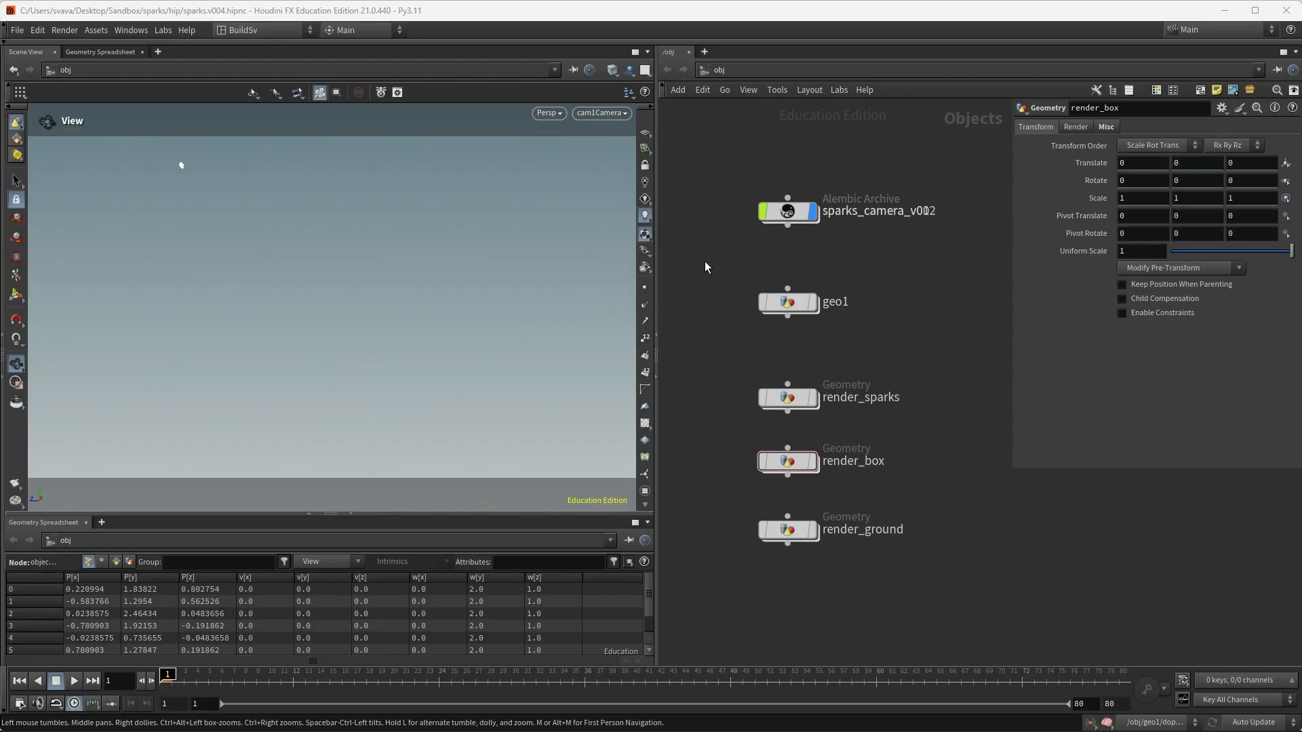
Space the two overlapping camera archive nodes apart and turn off the selectable flag of sparks_camera_v002.
left_click_drag(799, 220, 802, 140)
left_click_drag(791, 223, 792, 201)
left_click(760, 205)
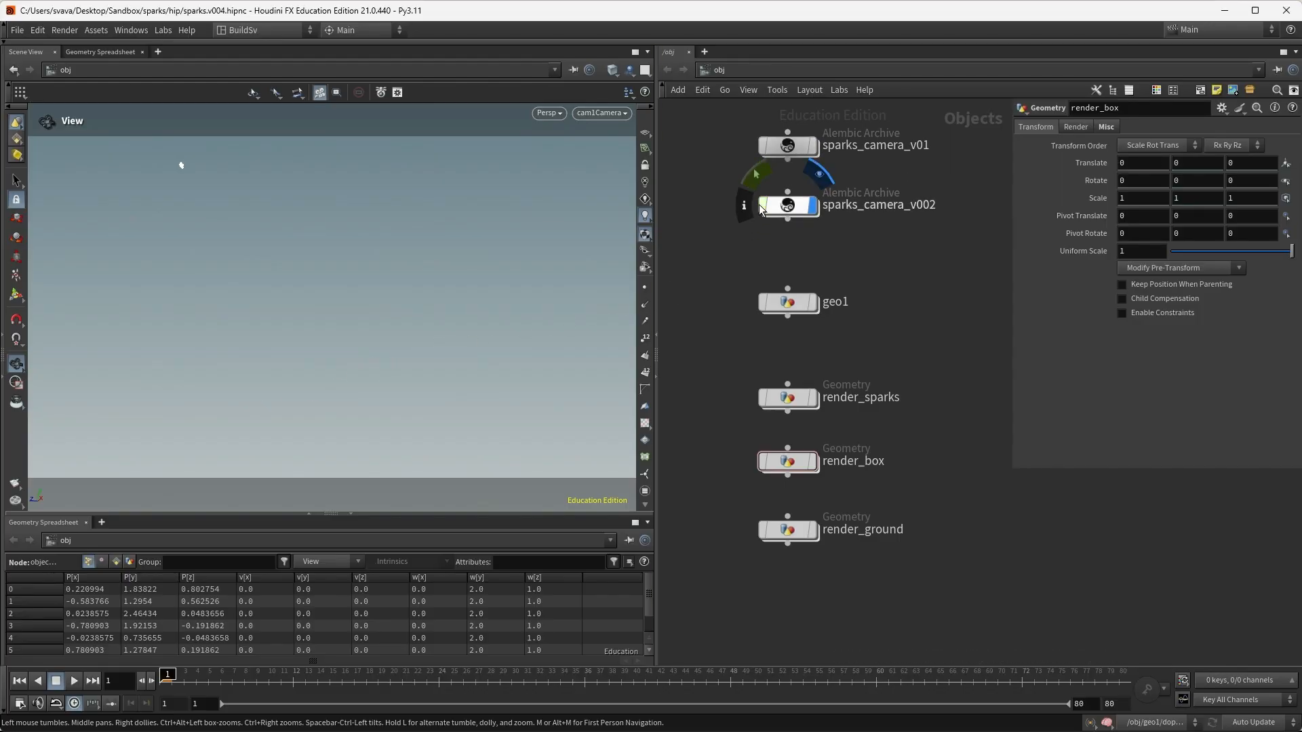
Look through cam2Camera from sparks_camera_v002 in the viewport.
left_click(602, 112)
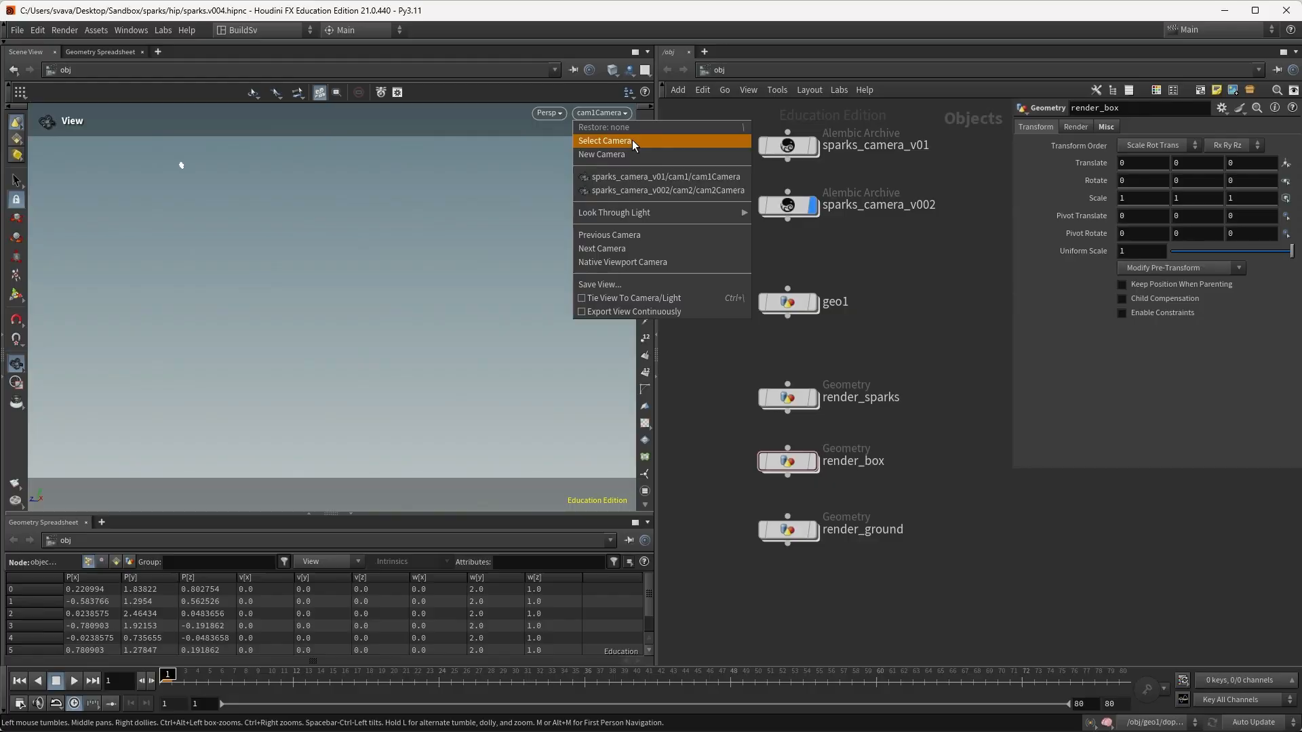
left_click(629, 190)
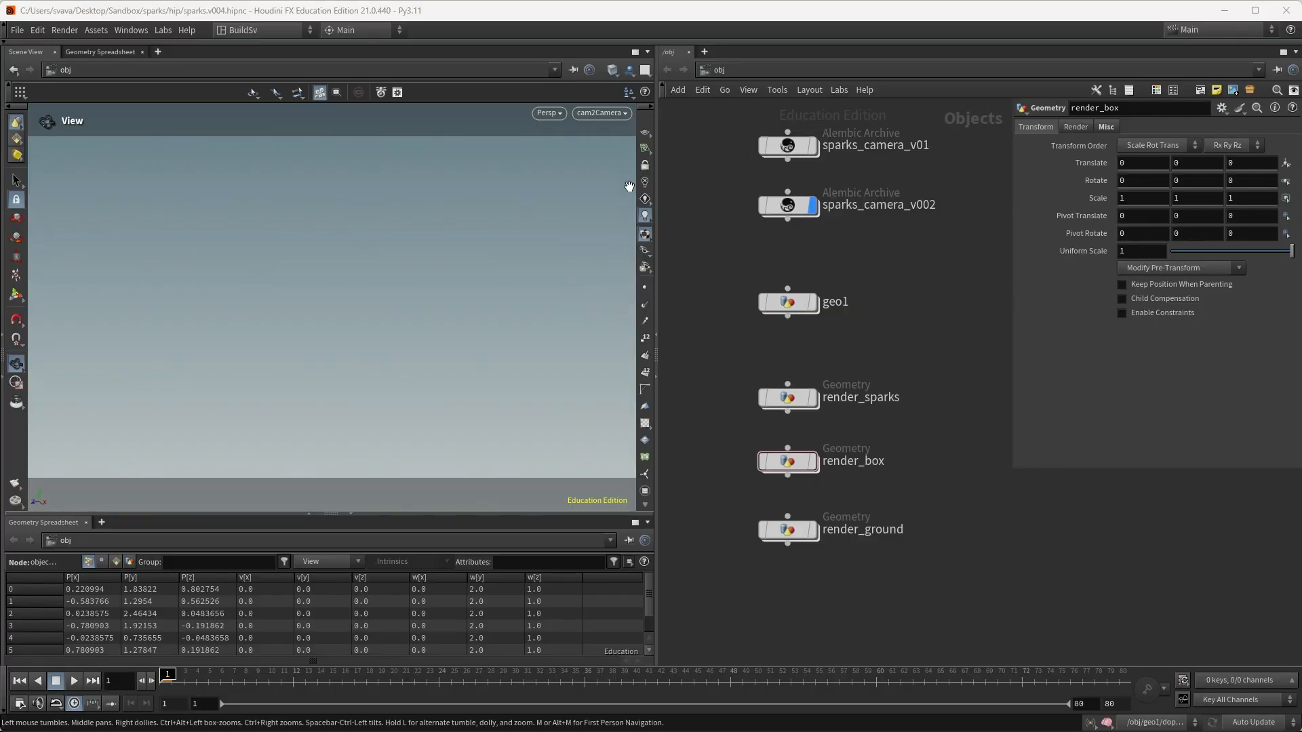
Go inside the geo1 network and display the alembic1 node at the start of the box chain.
double_click(790, 303)
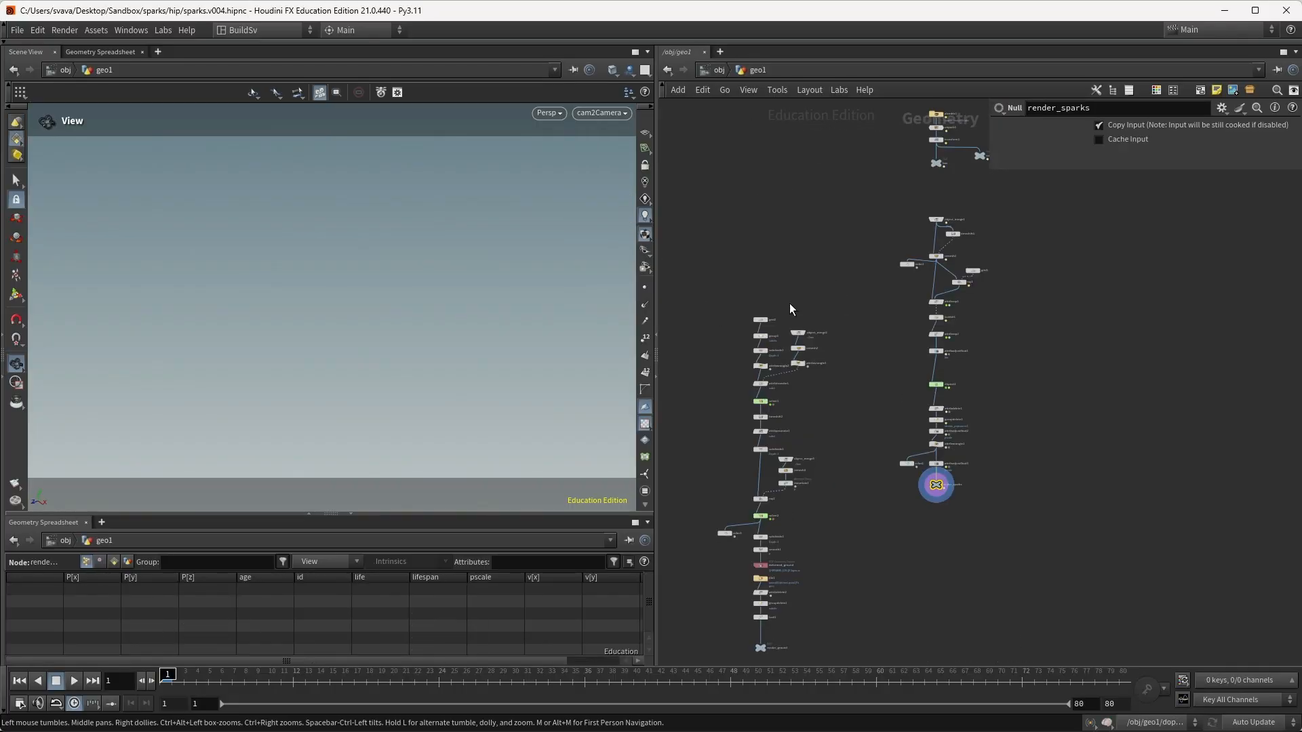
middle_click_drag(812, 263, 754, 328)
scroll(877, 200, "up", 8)
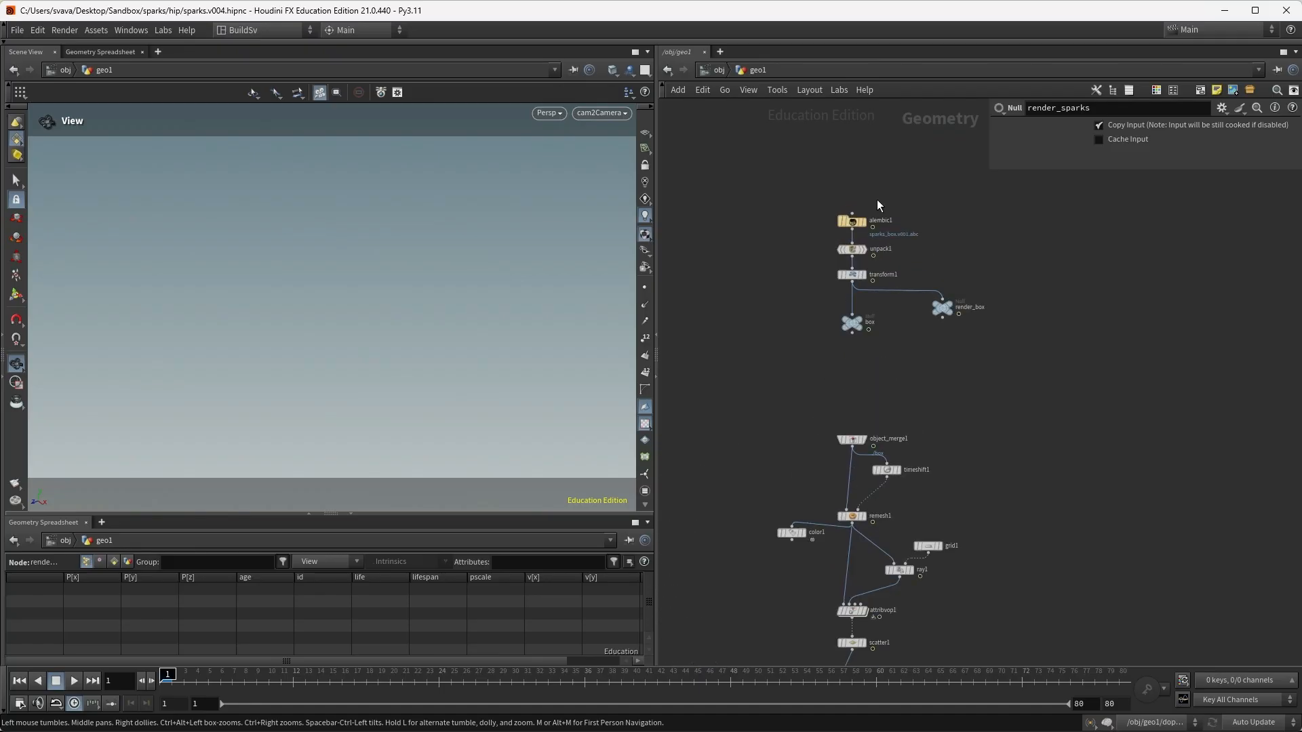
scroll(836, 237, "up", 2)
left_click(805, 284)
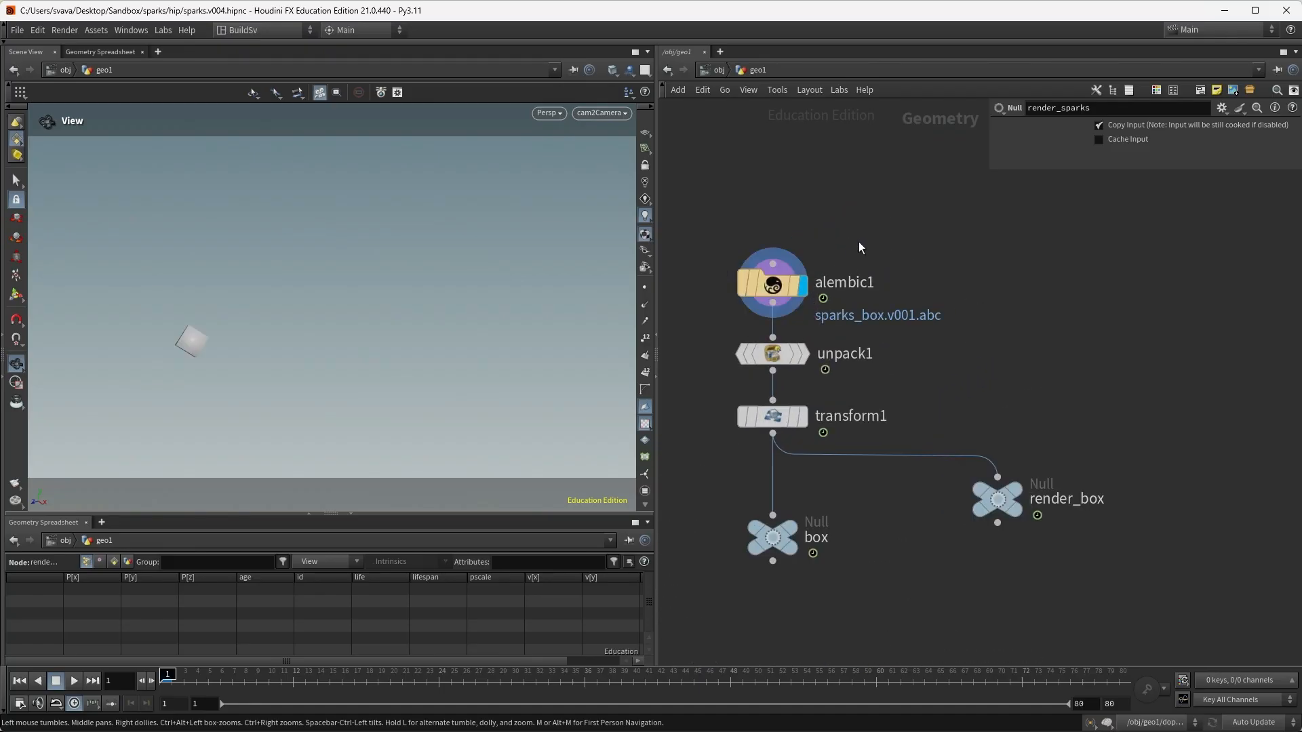
Point alembic1 to the new box animation file $HIP/sparks_box.v002.abc.
left_click(787, 287)
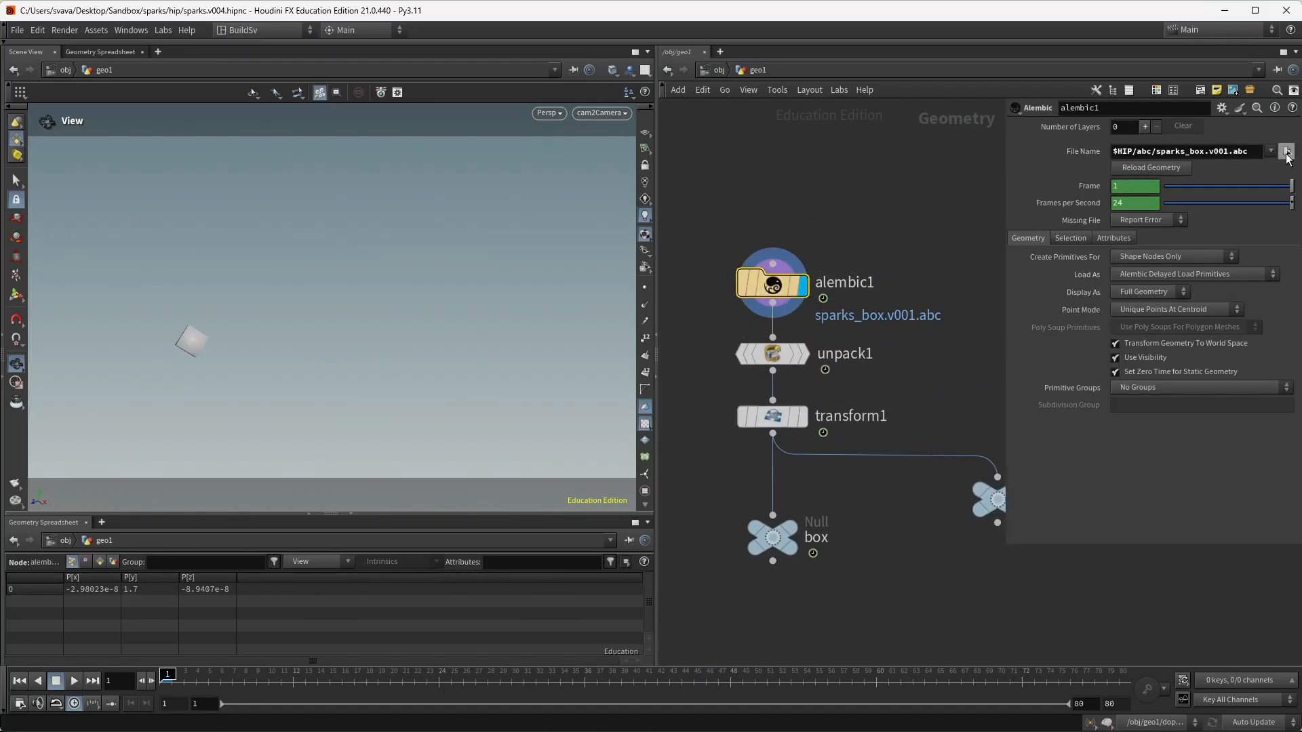
left_click(1287, 151)
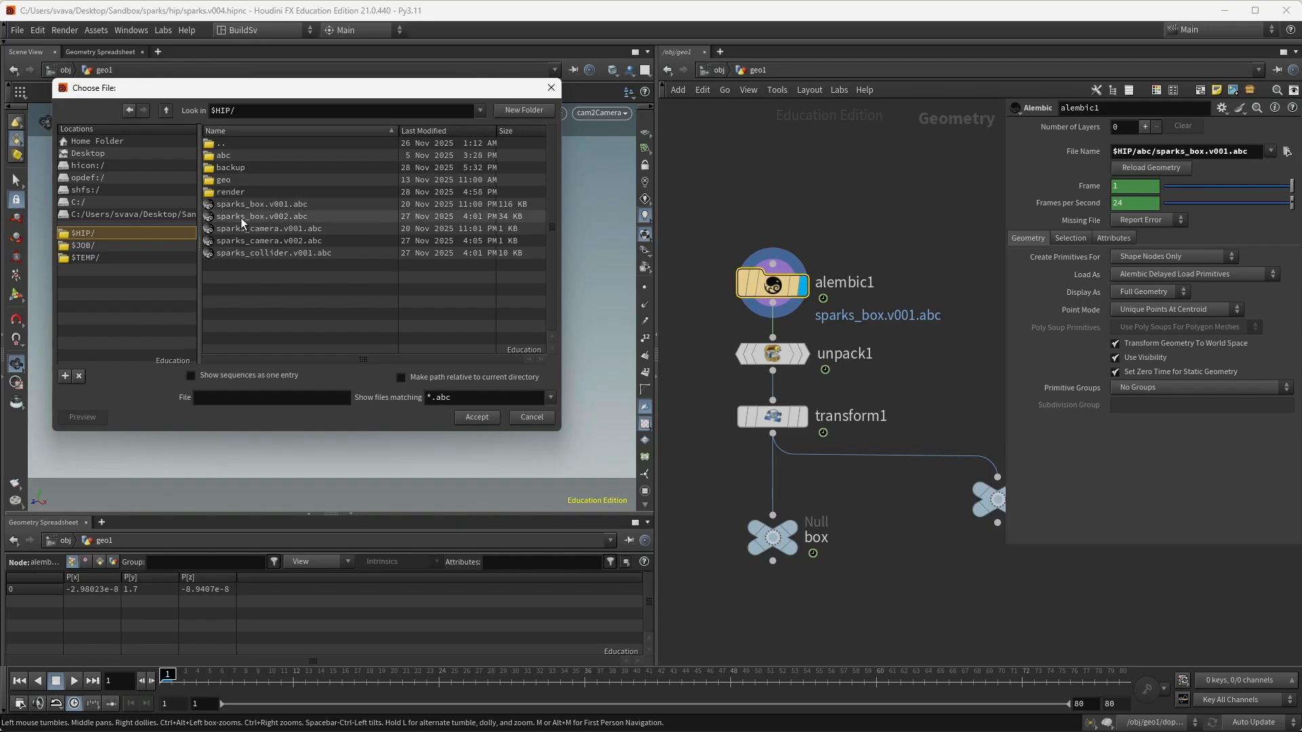
left_click(288, 215)
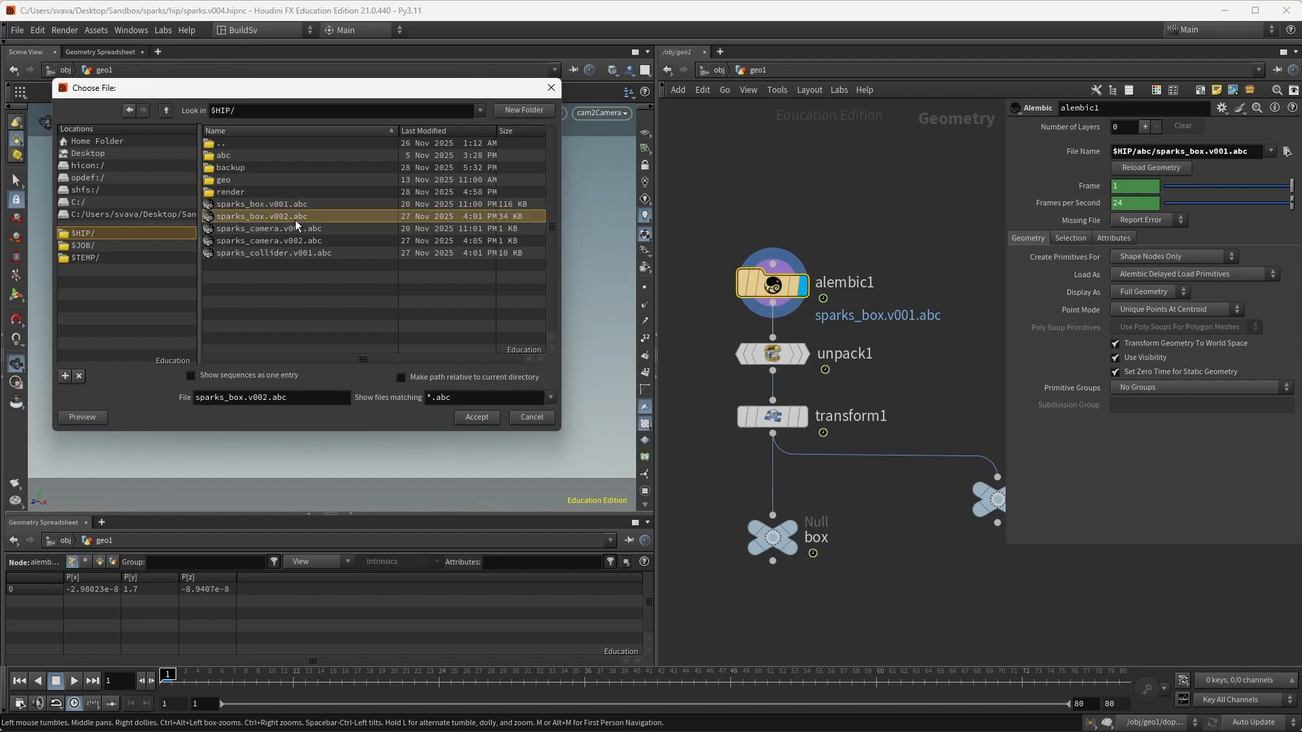
left_click(478, 418)
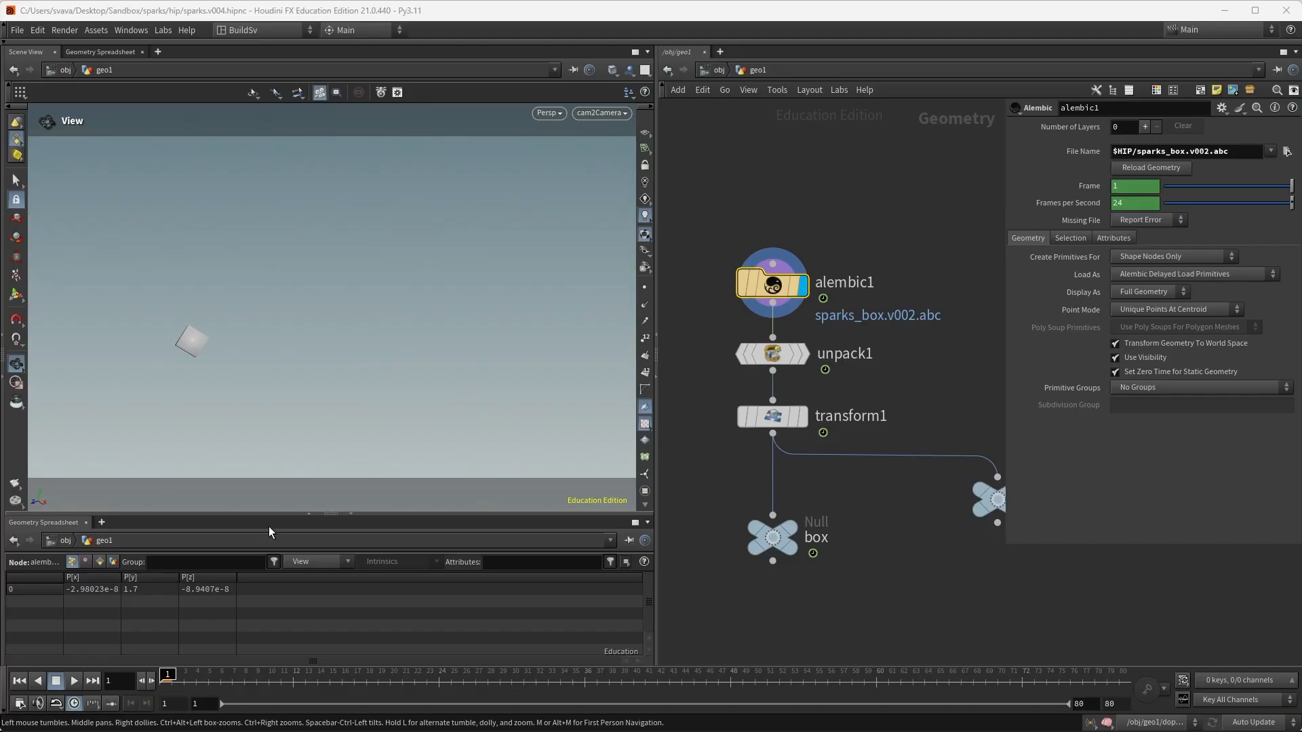
Play the box animation, set the end frame of the timeline to 40, and return to the first frame.
left_click(77, 680)
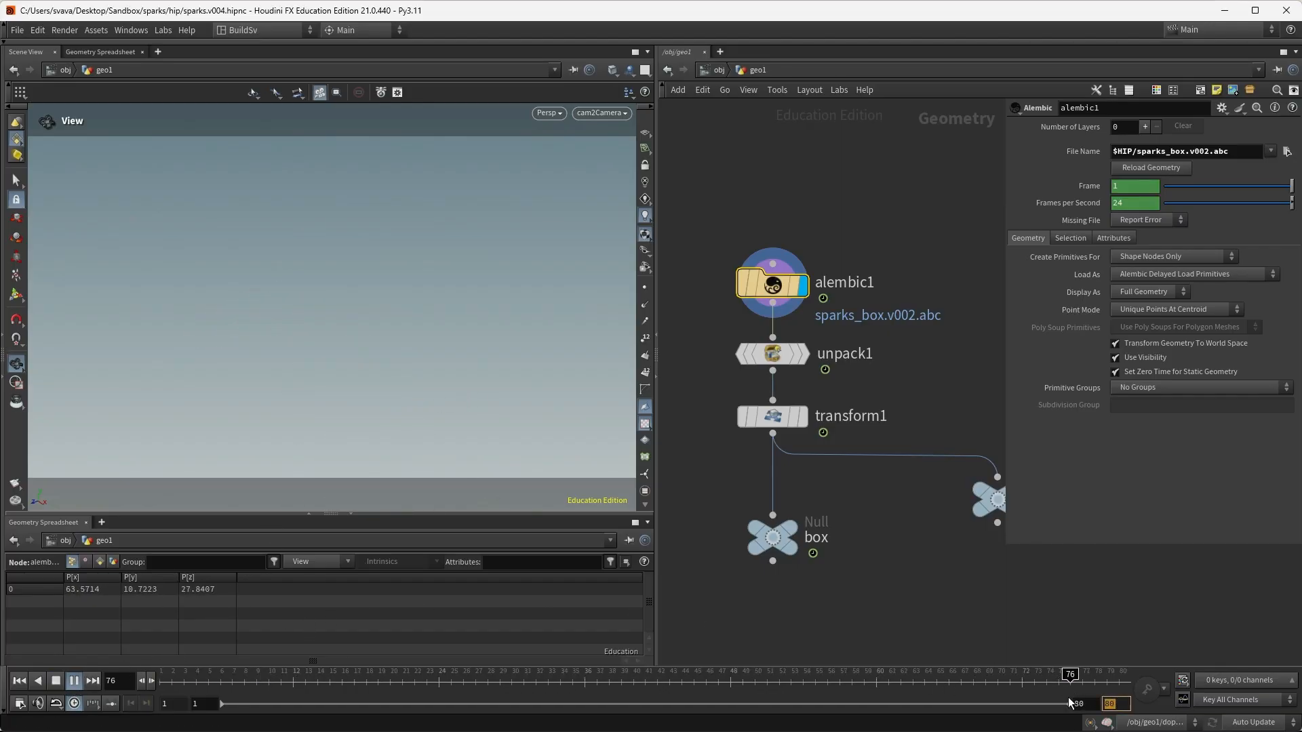
type("40")
key("Return")
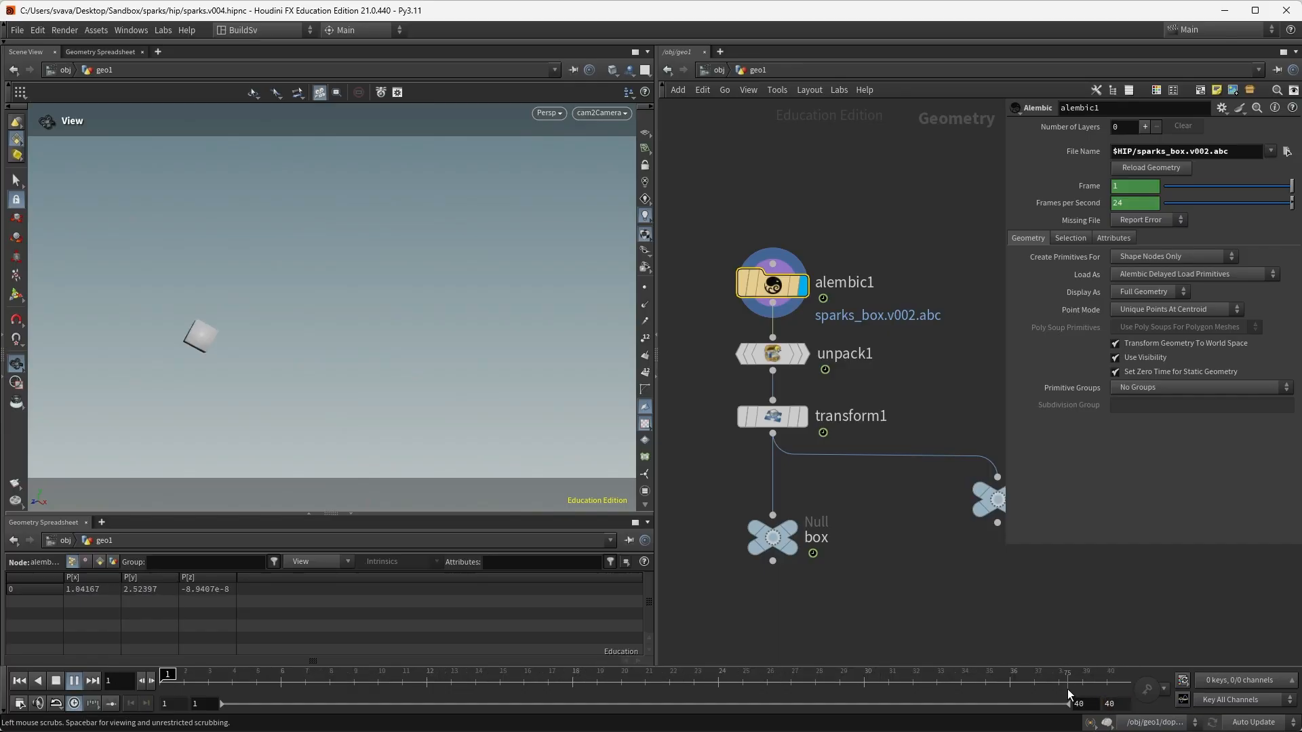
key("ctrl+Up")
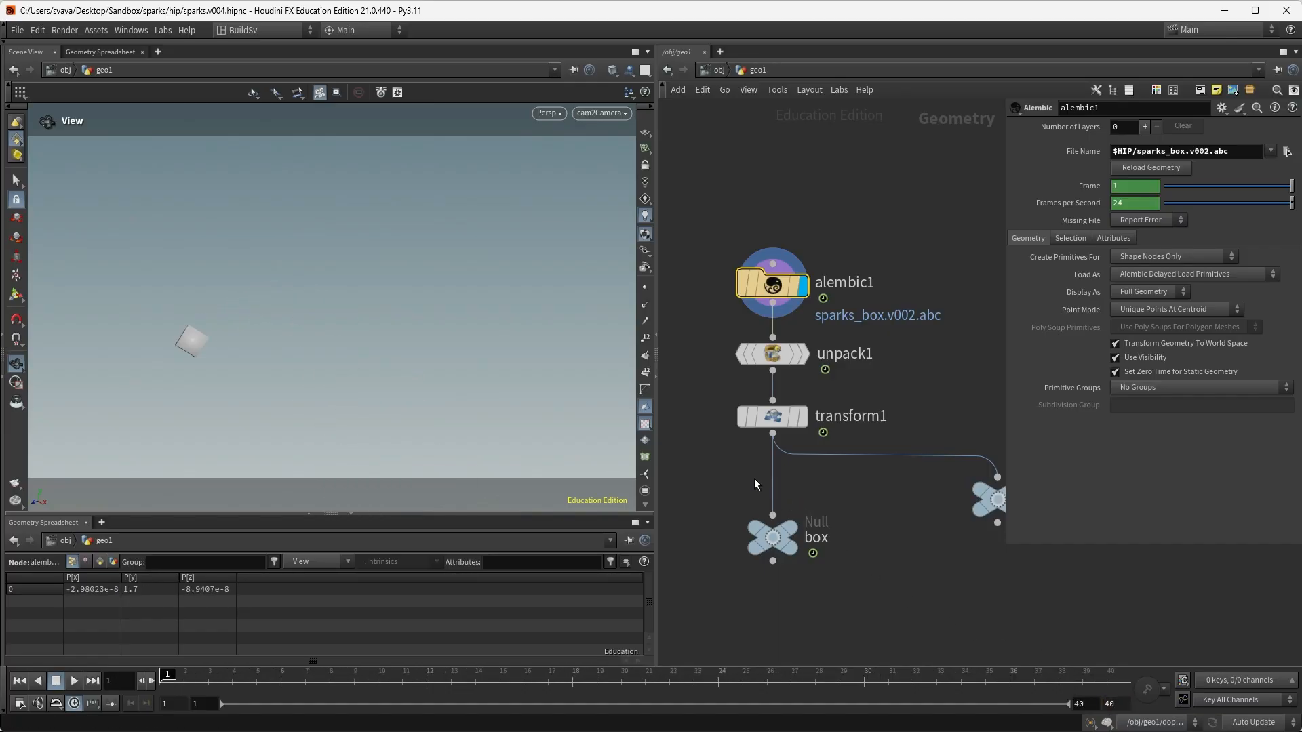
Set the Y translation of transform1 to 0 and display that node.
left_click(743, 426)
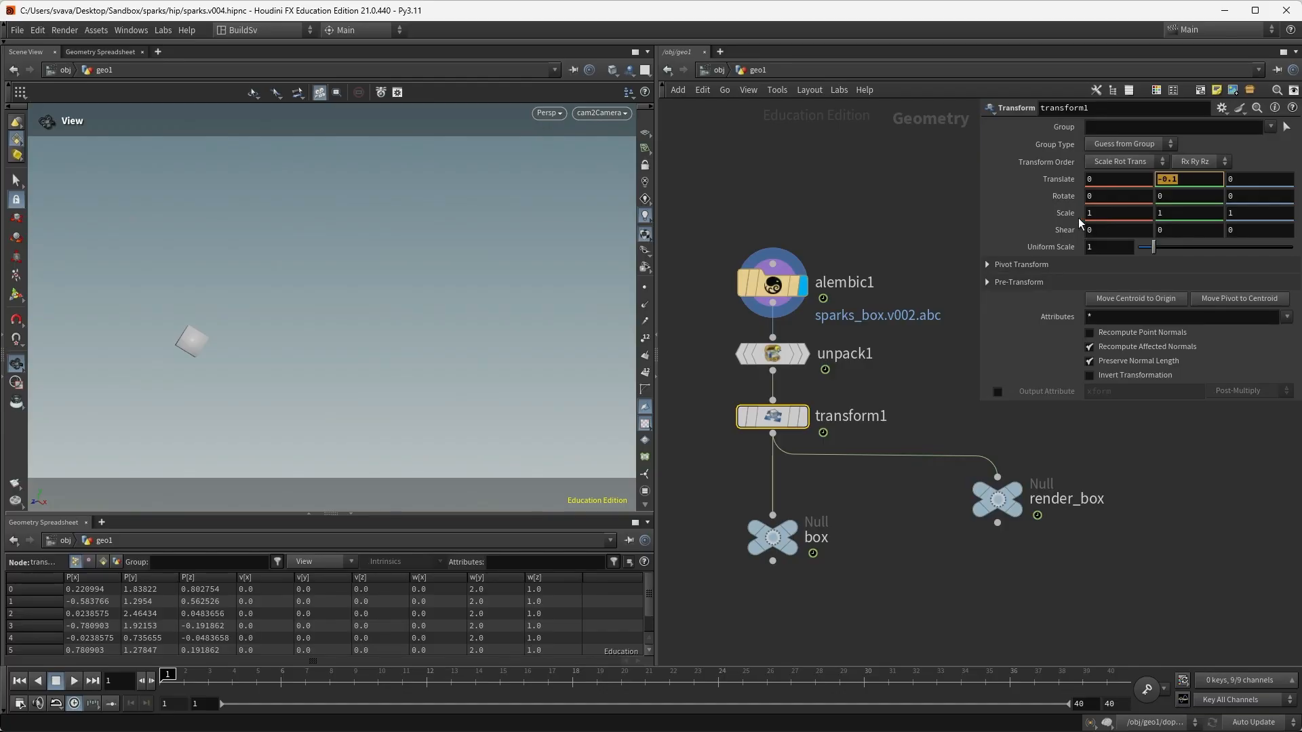
type("0")
key("Return")
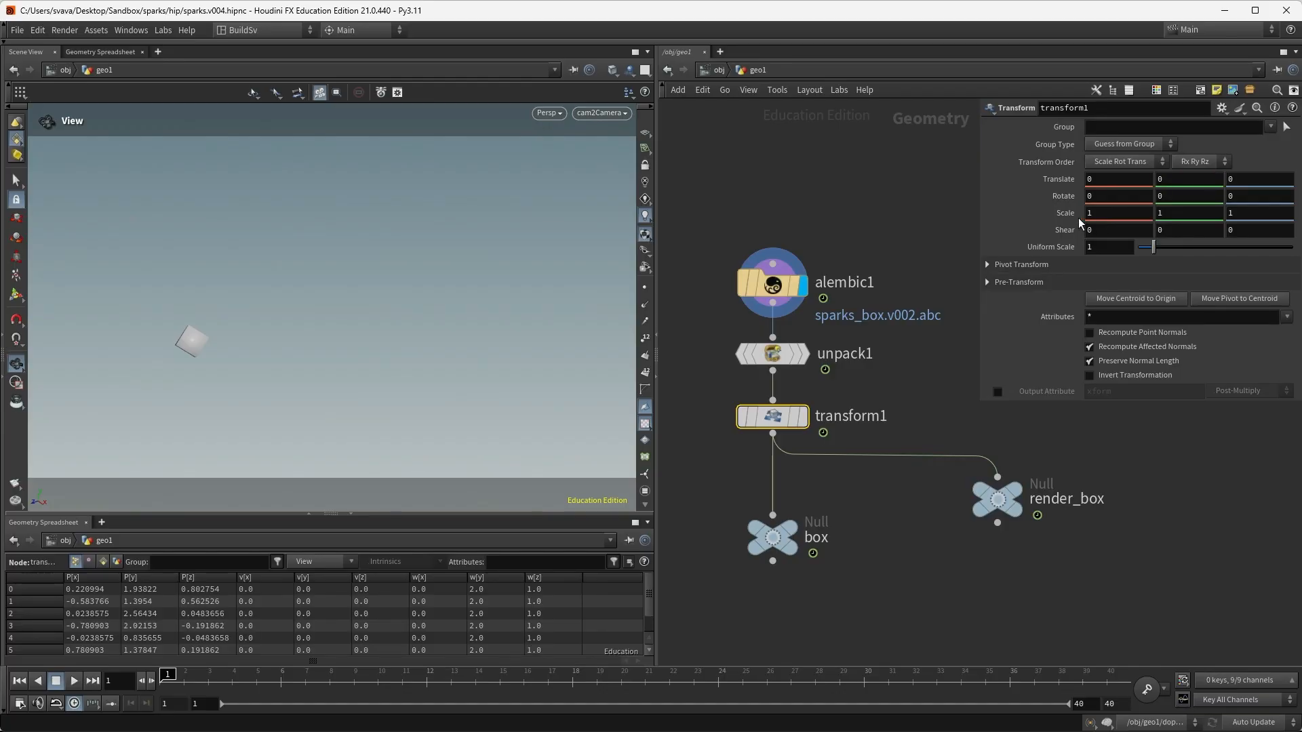
left_click(807, 418)
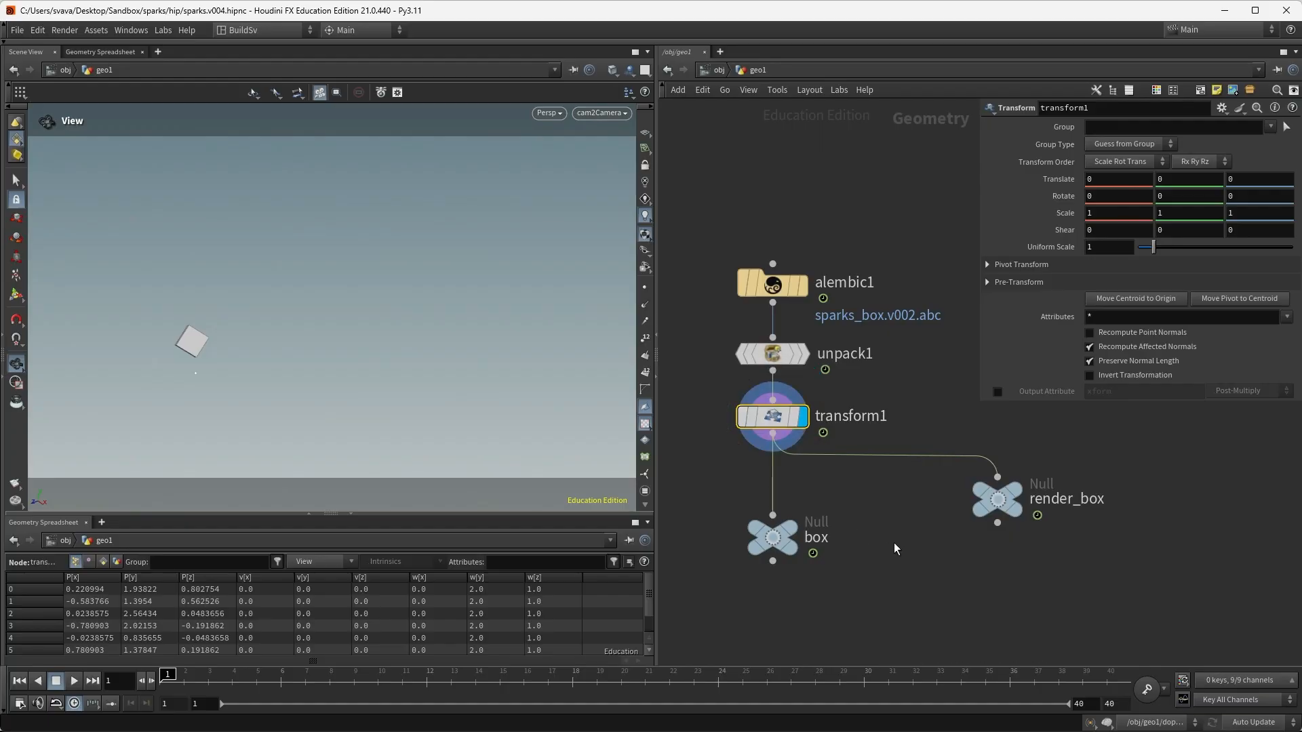
Add a second Alembic node beside alembic1 and move the render_box null closer to the box chain.
middle_click_drag(896, 546, 740, 543)
scroll(816, 525, "down", 3)
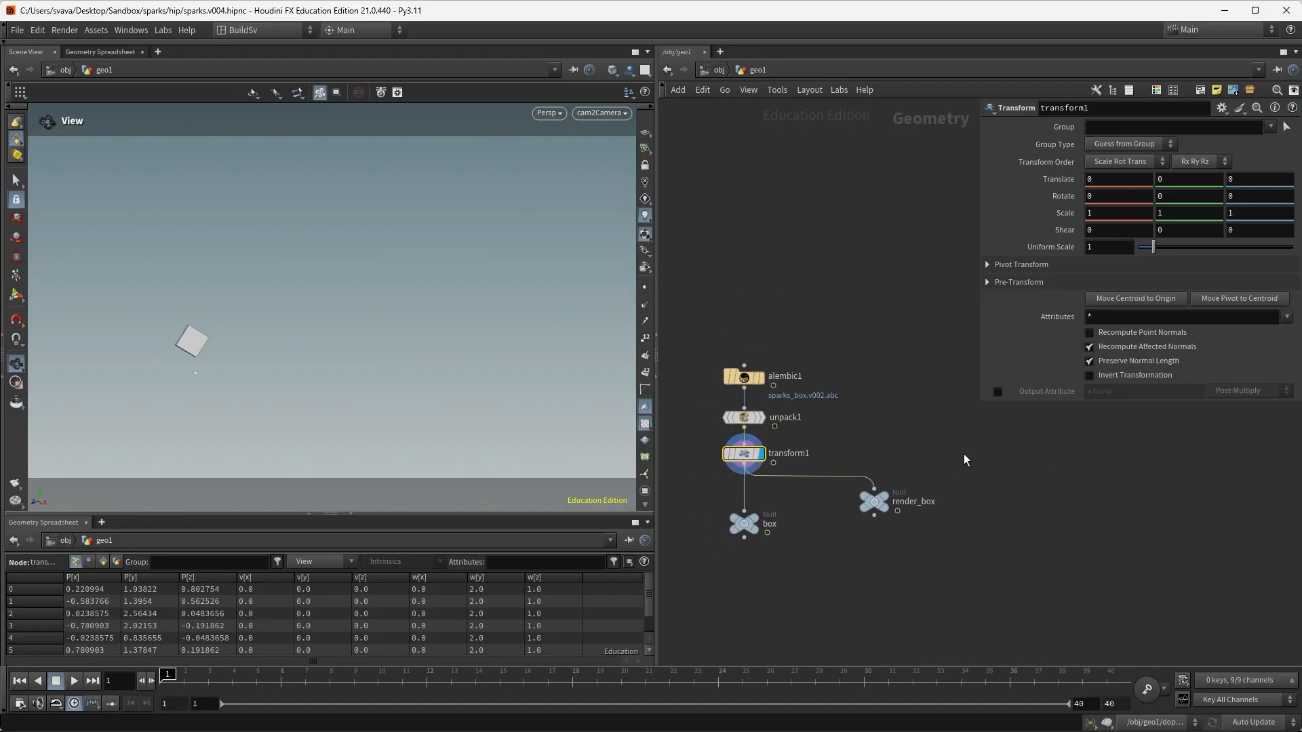
key("Tab")
type("alem")
key("Return")
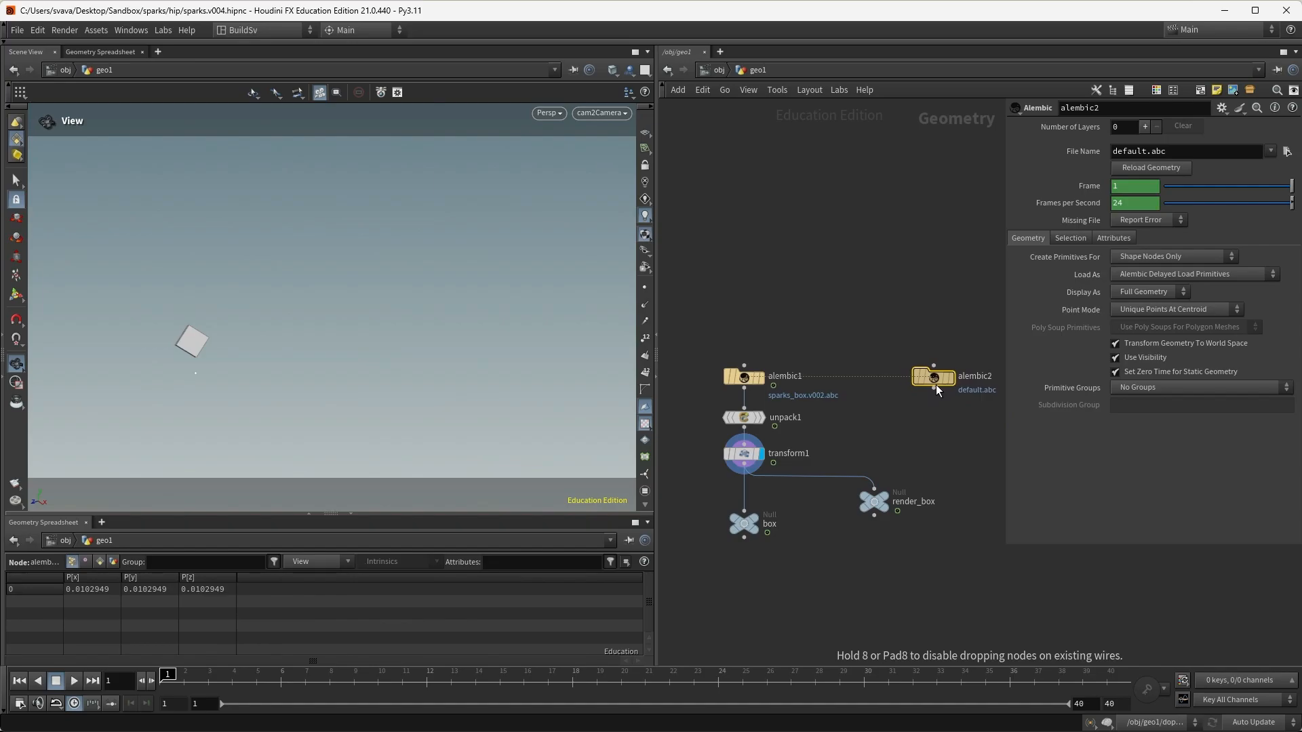
left_click(936, 385)
left_click_drag(885, 516, 838, 512)
left_click_drag(968, 378, 964, 378)
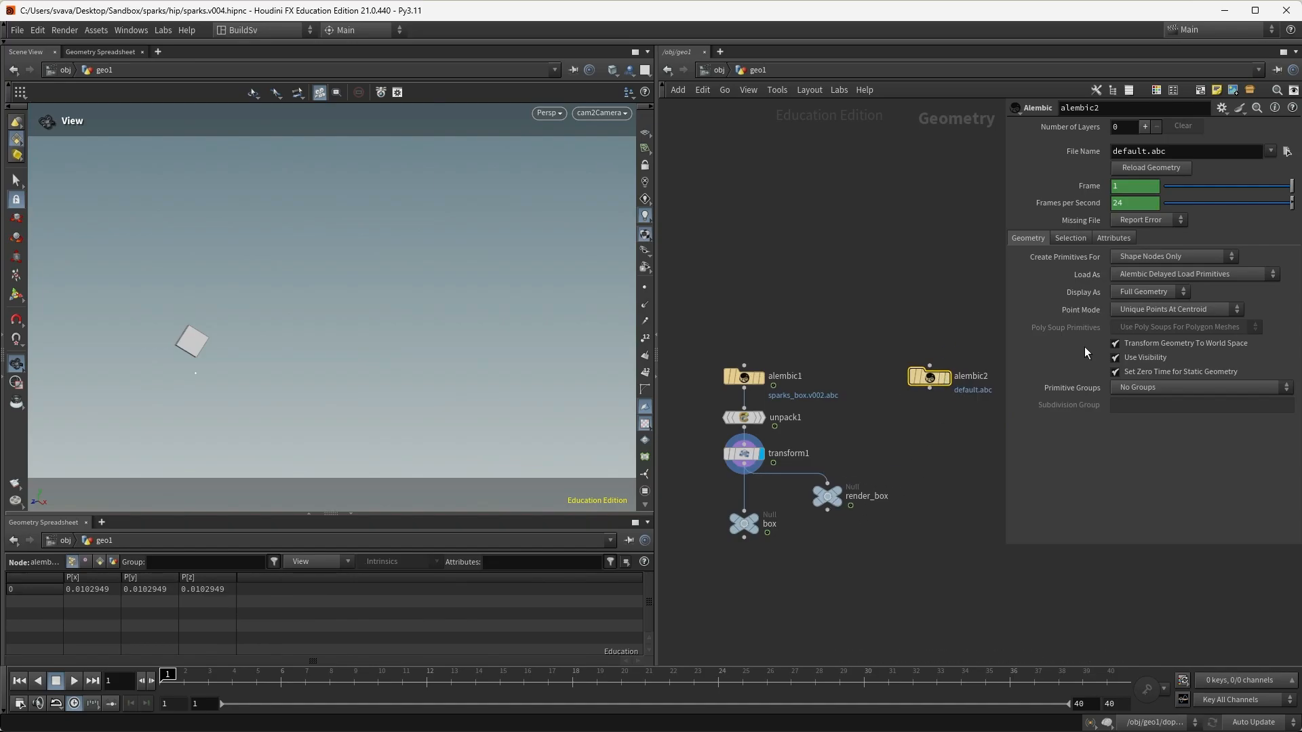
Load $HIP/sparks_collider.v001.abc into alembic2 and display the node.
left_click(1288, 151)
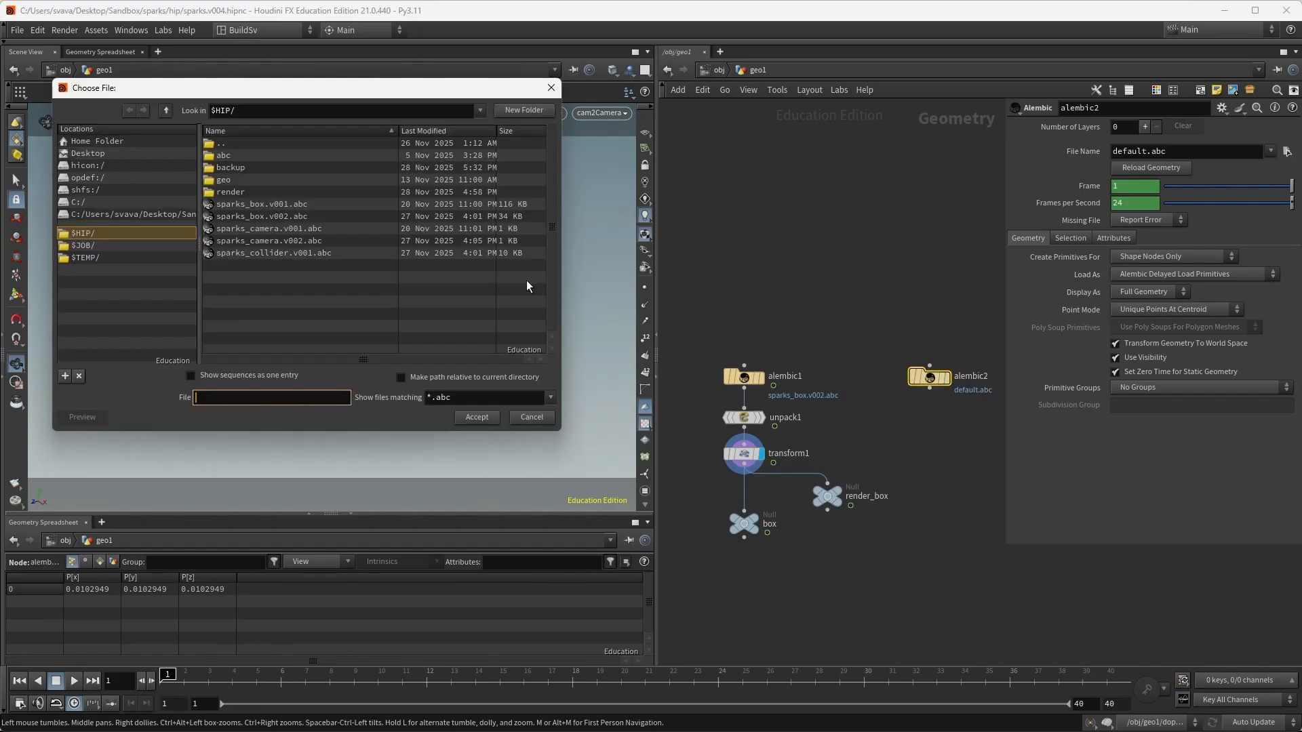
left_click(296, 253)
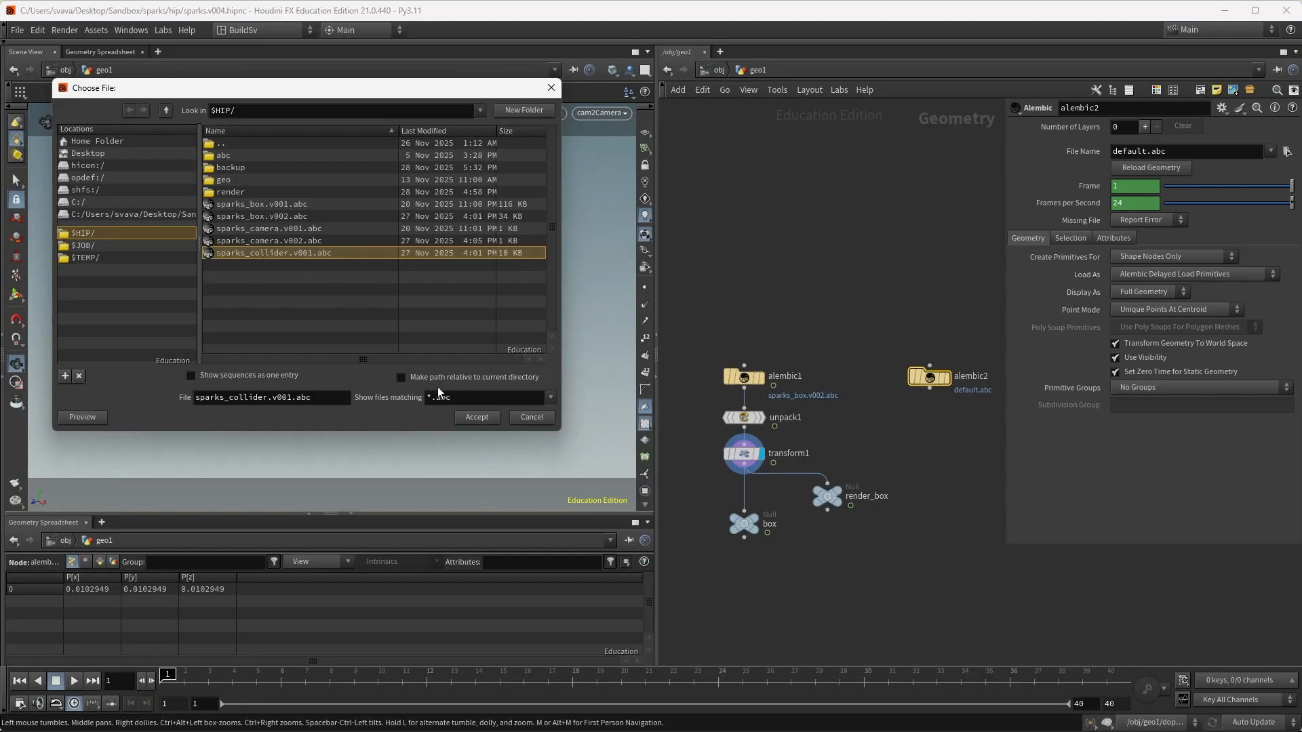
left_click(477, 417)
left_click(945, 377)
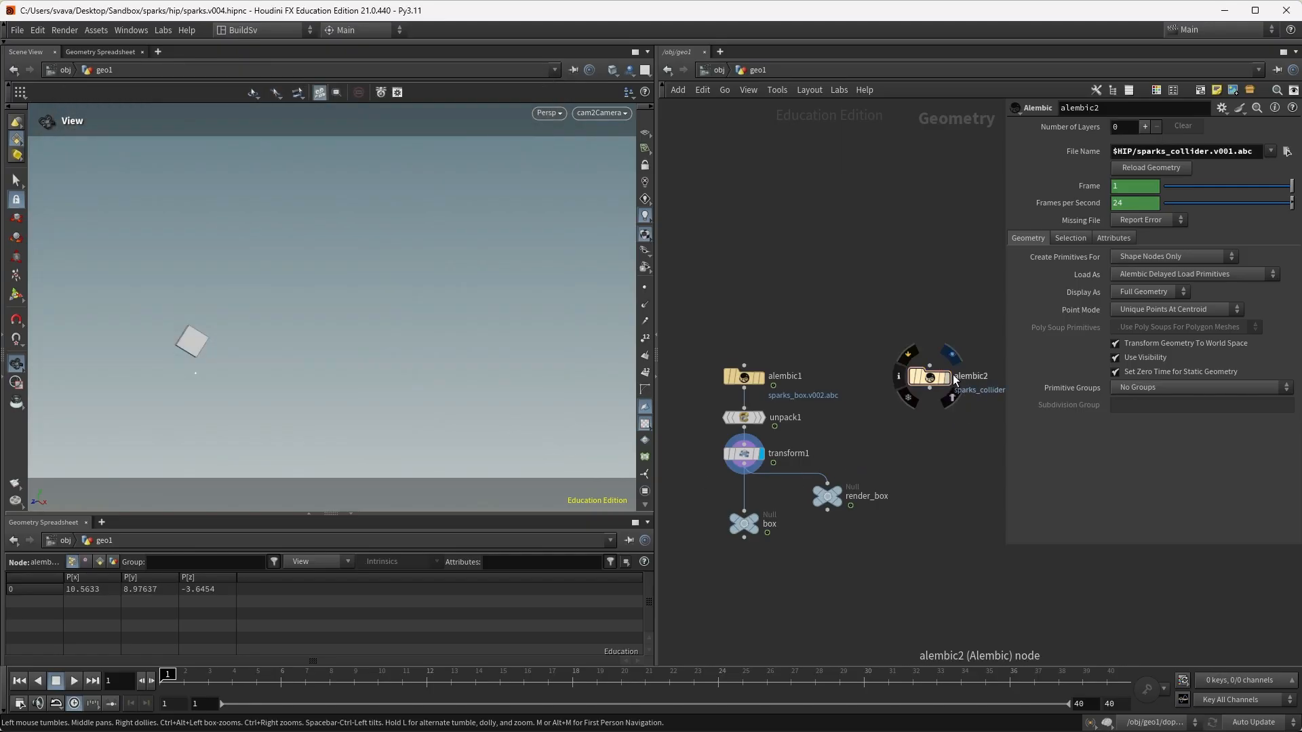
Add an Unpack node under alembic2, wire it in, and enable Convert Polygon Soup Primitives to Polygons.
key("Tab")
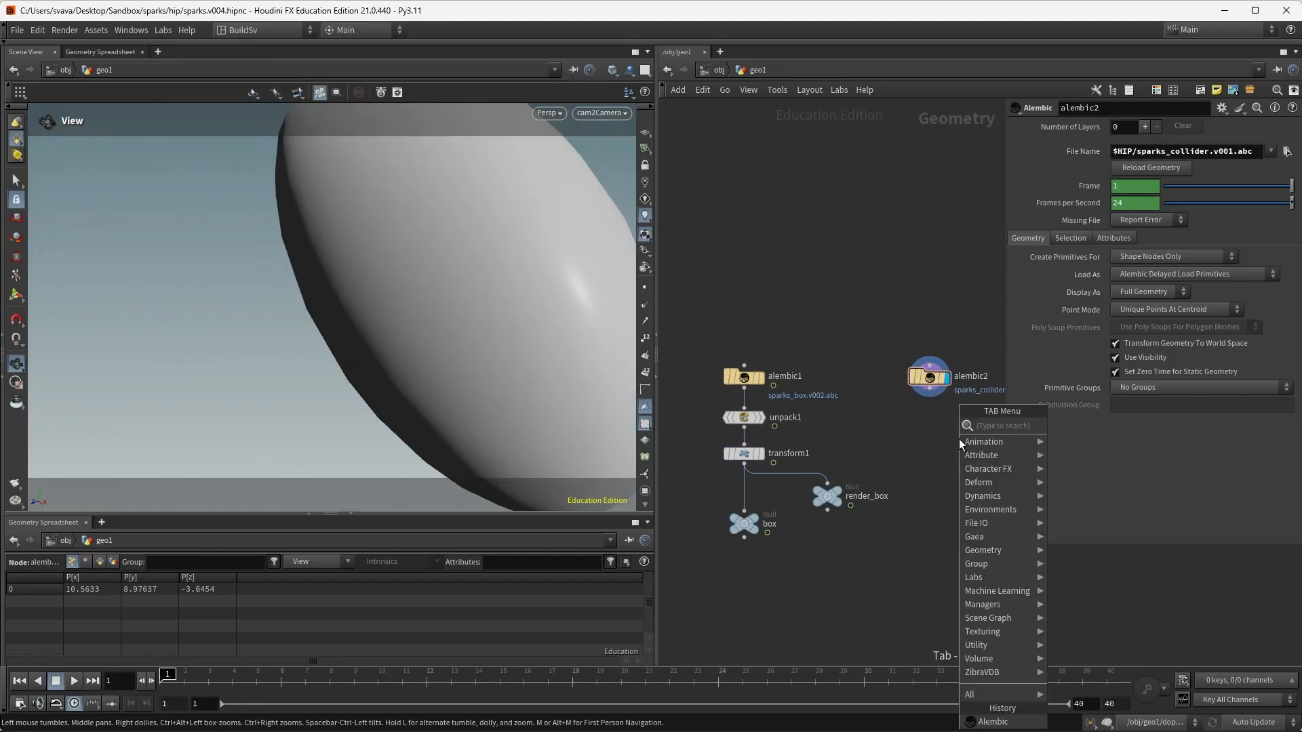
type("unpa")
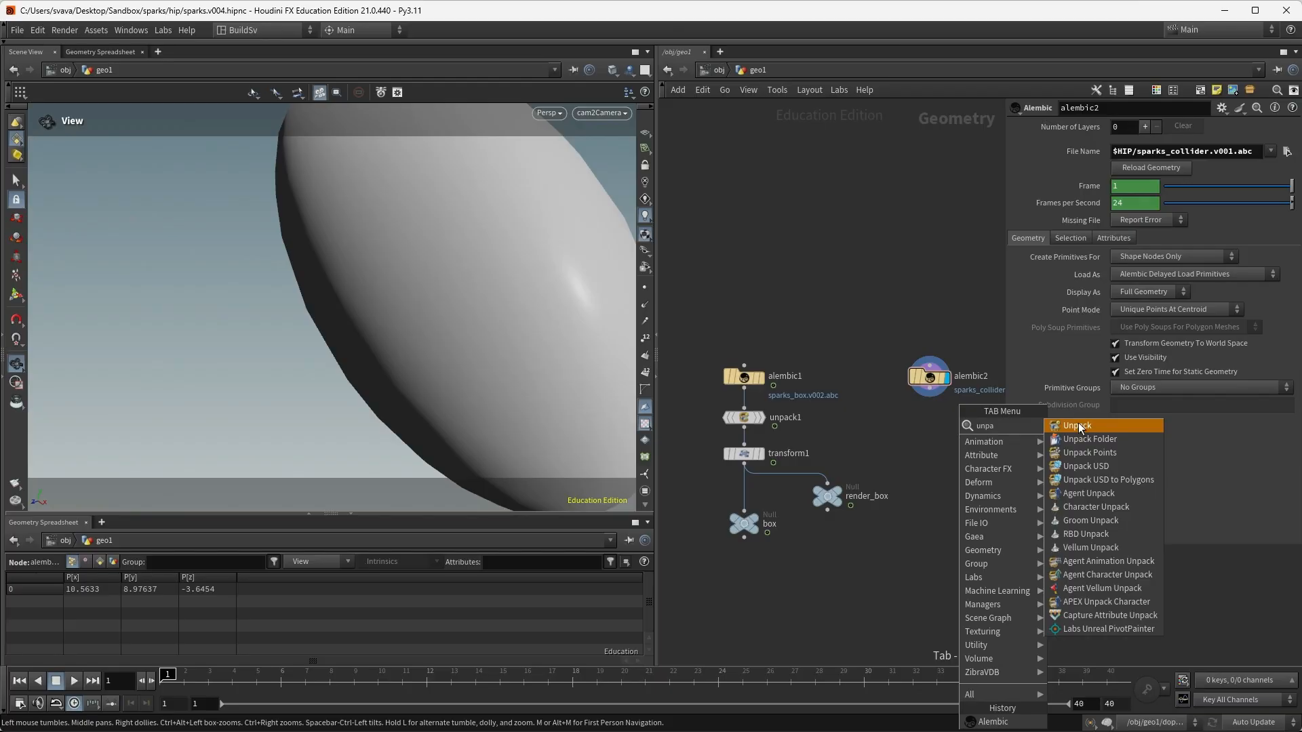
key("Return")
left_click(935, 425)
left_click(930, 391)
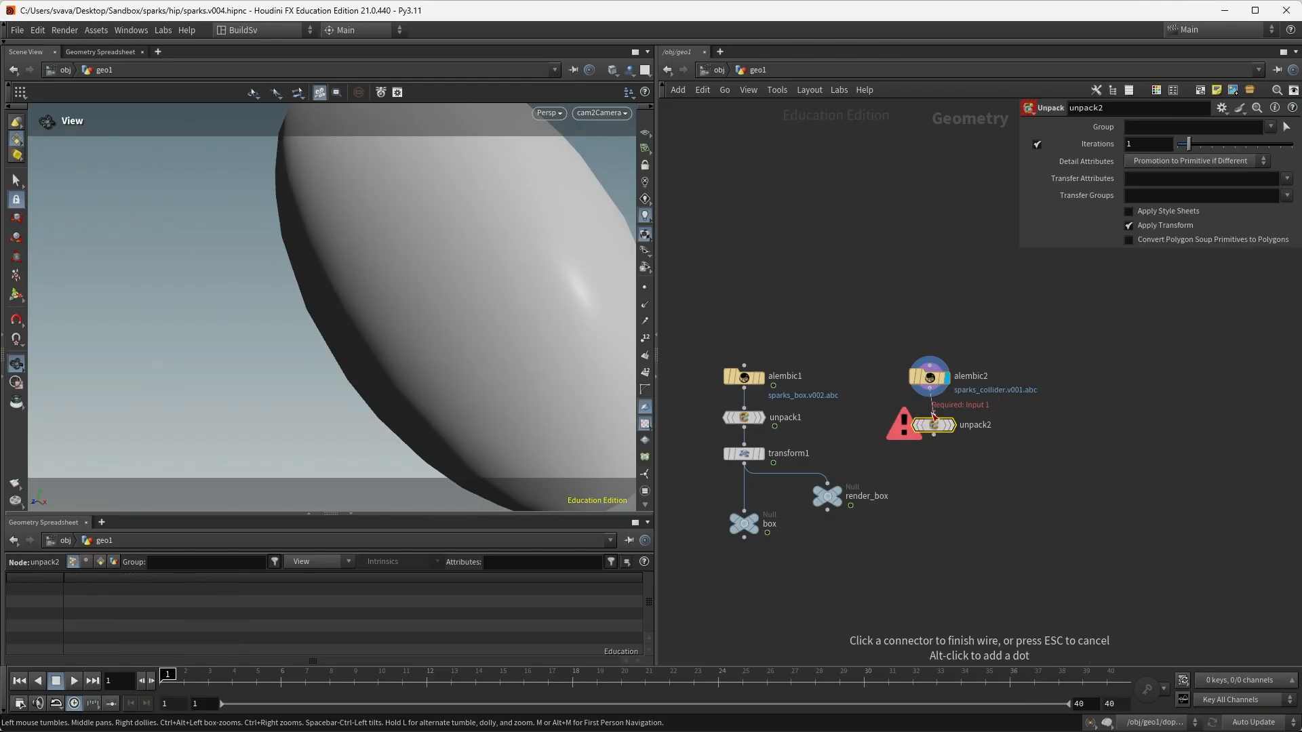
left_click(929, 406)
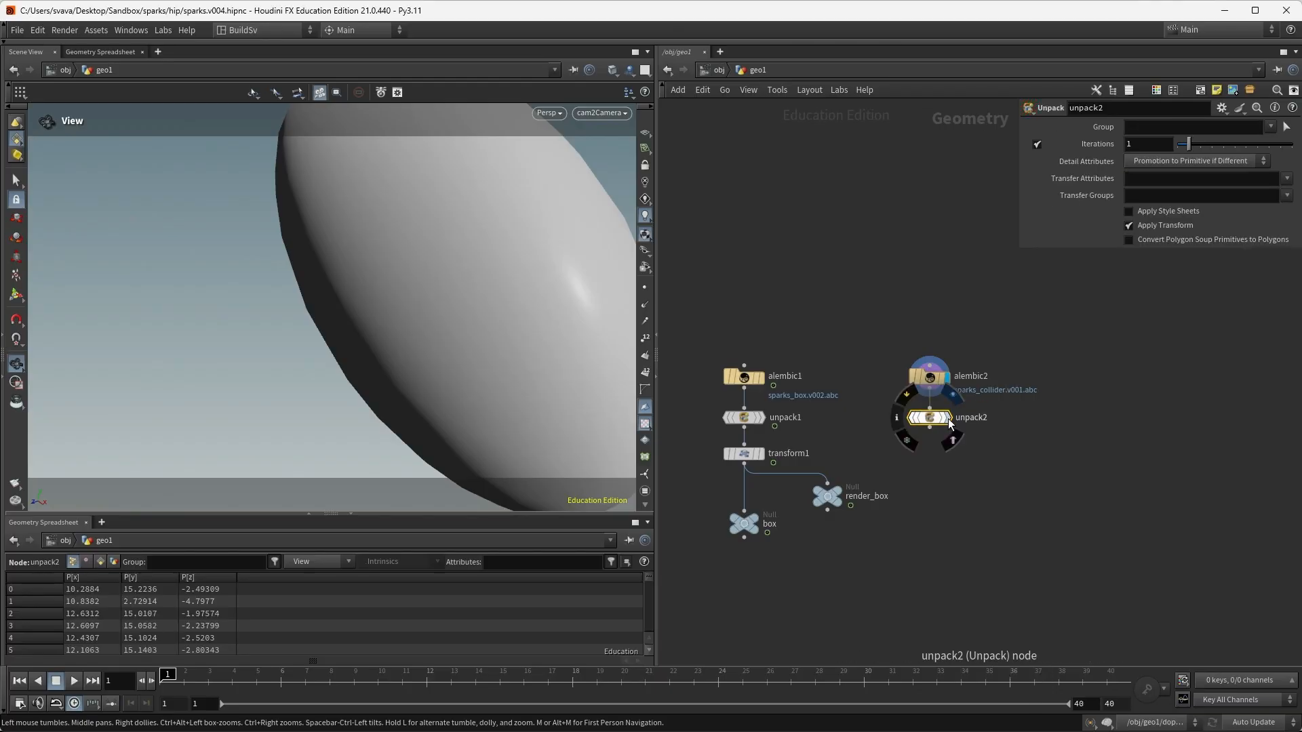
left_click(1129, 241)
Add a Null wired below unpack2 and rename it collider.
key("Tab")
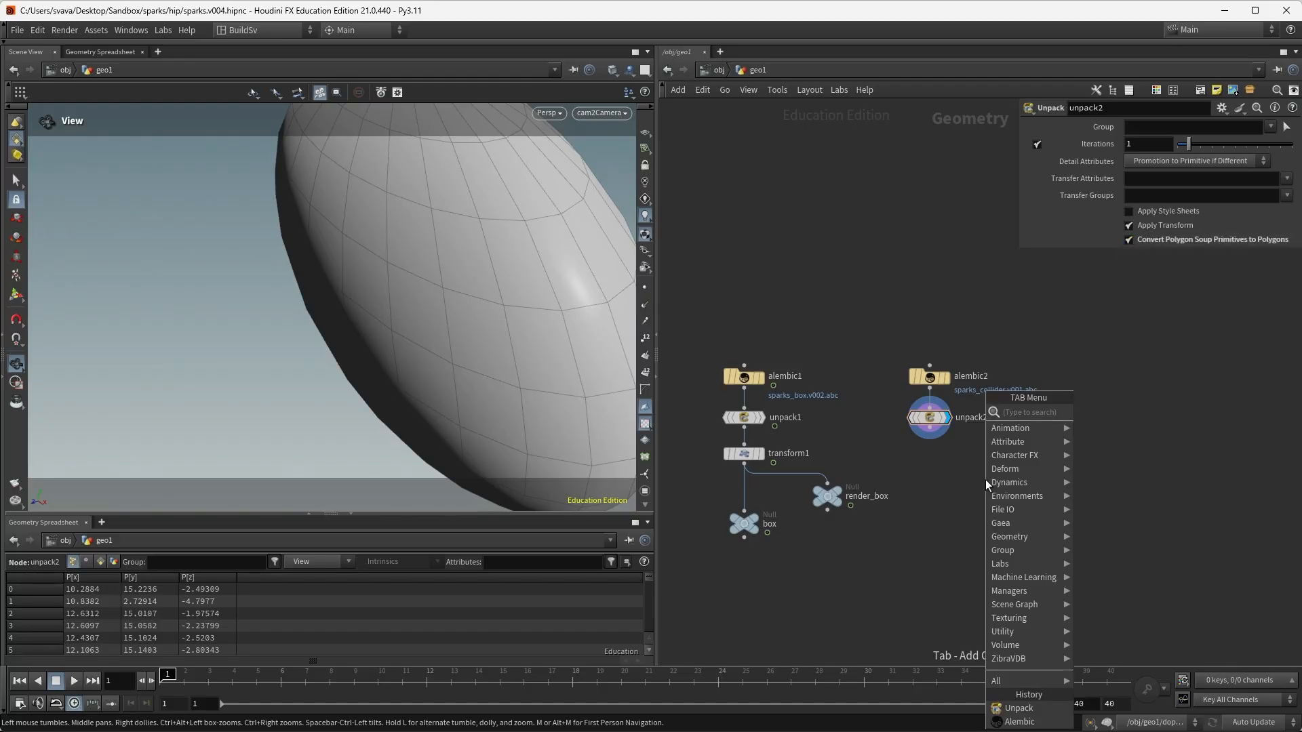
key("Escape")
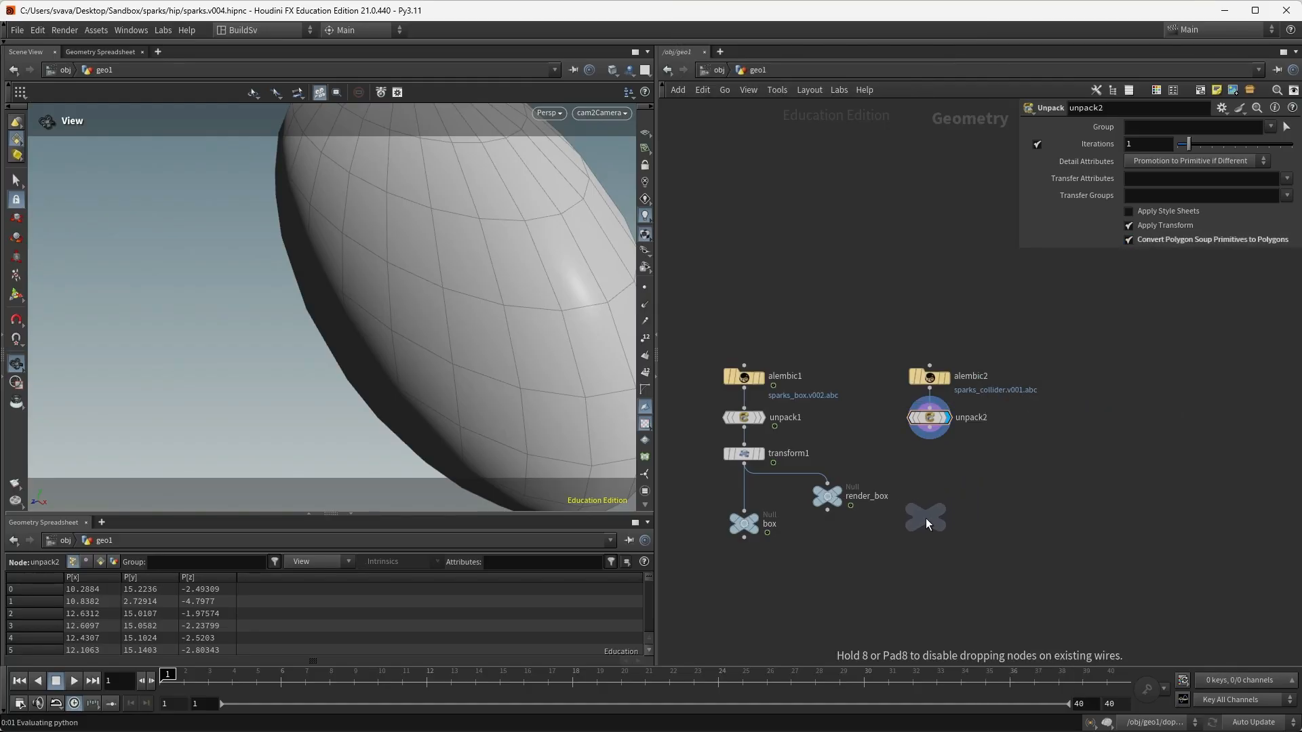
left_click(930, 524)
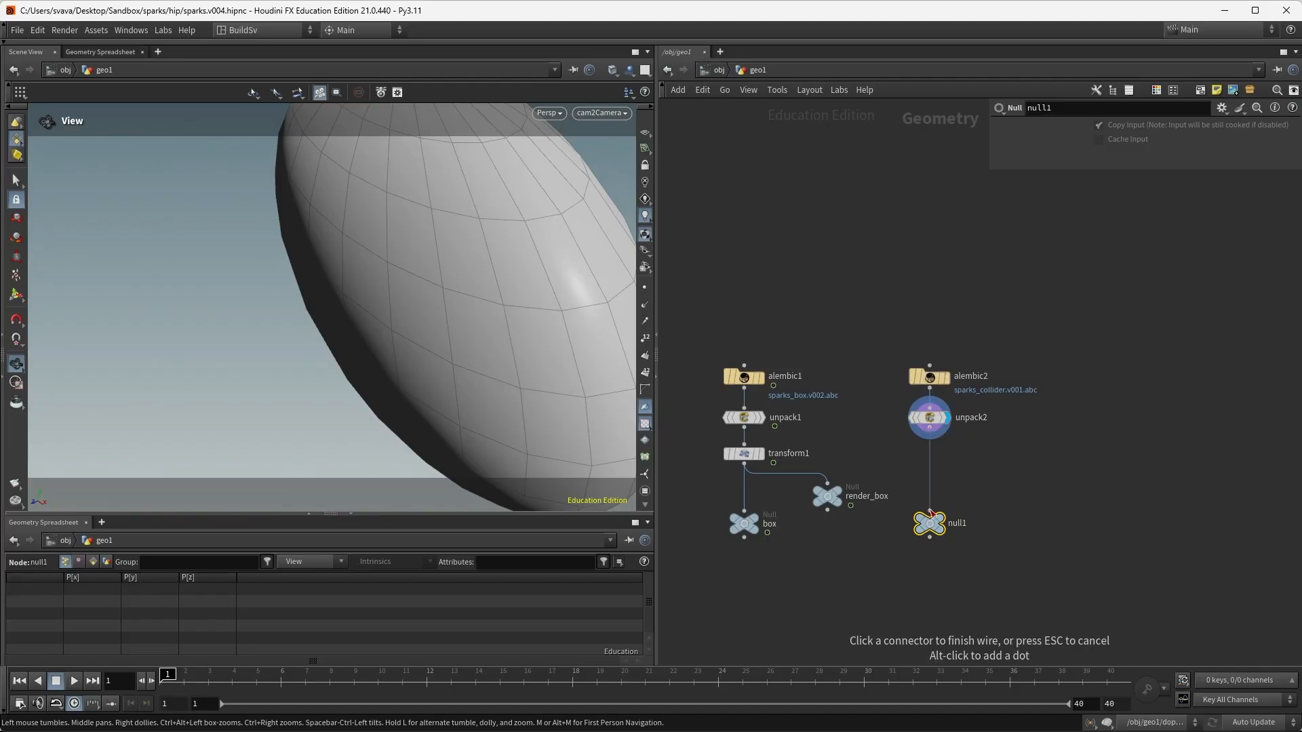
double_click(963, 524)
type("collider")
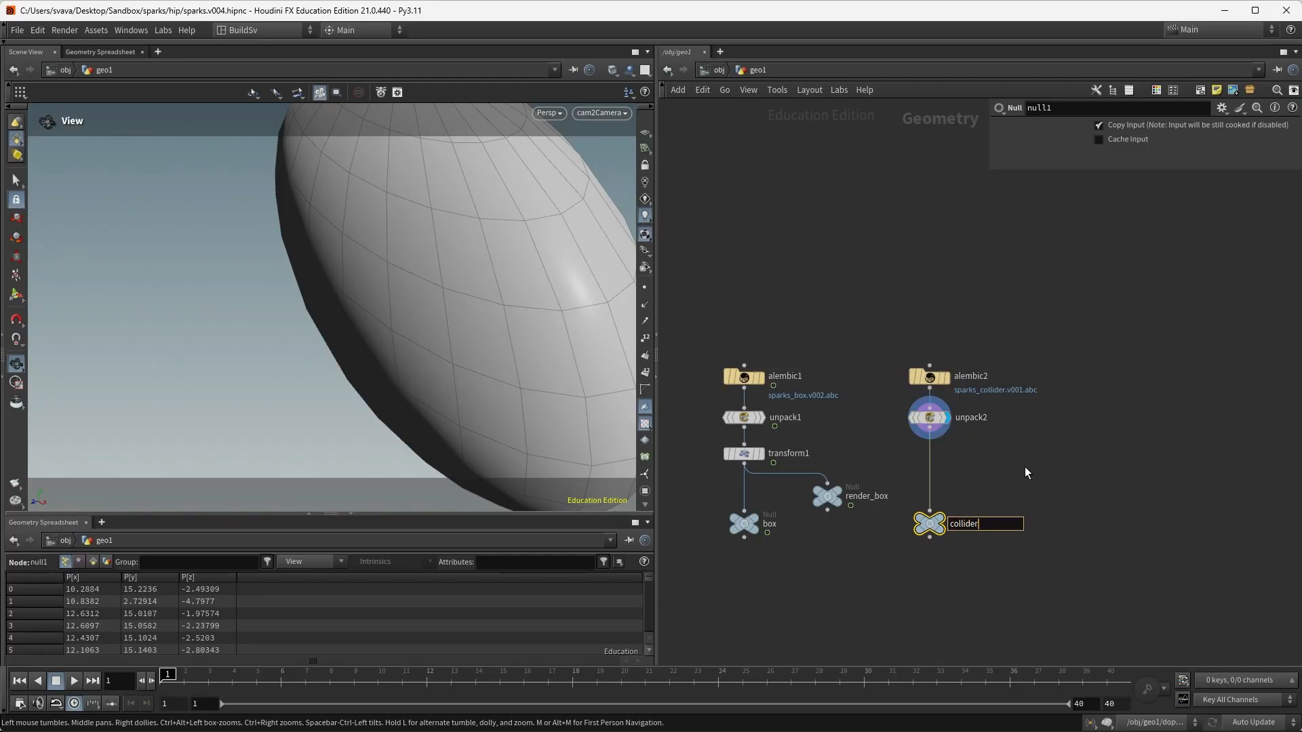
key("Return")
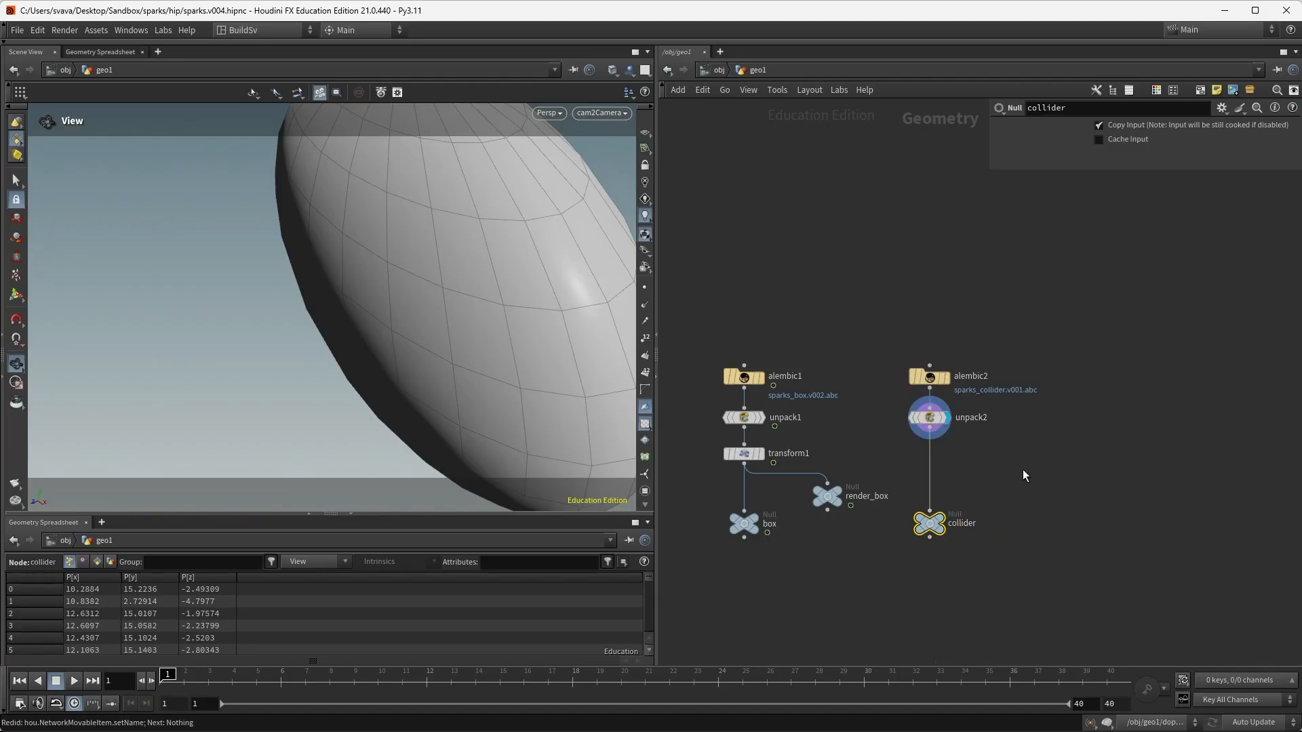
Display object_merge1 at the start of the spark-source chain and scrub the box animation to frame 19.
scroll(1007, 514, "down", 2)
middle_click_drag(1008, 402, 1017, 255)
middle_click_drag(1012, 489, 1008, 417)
scroll(1008, 417, "down", 1)
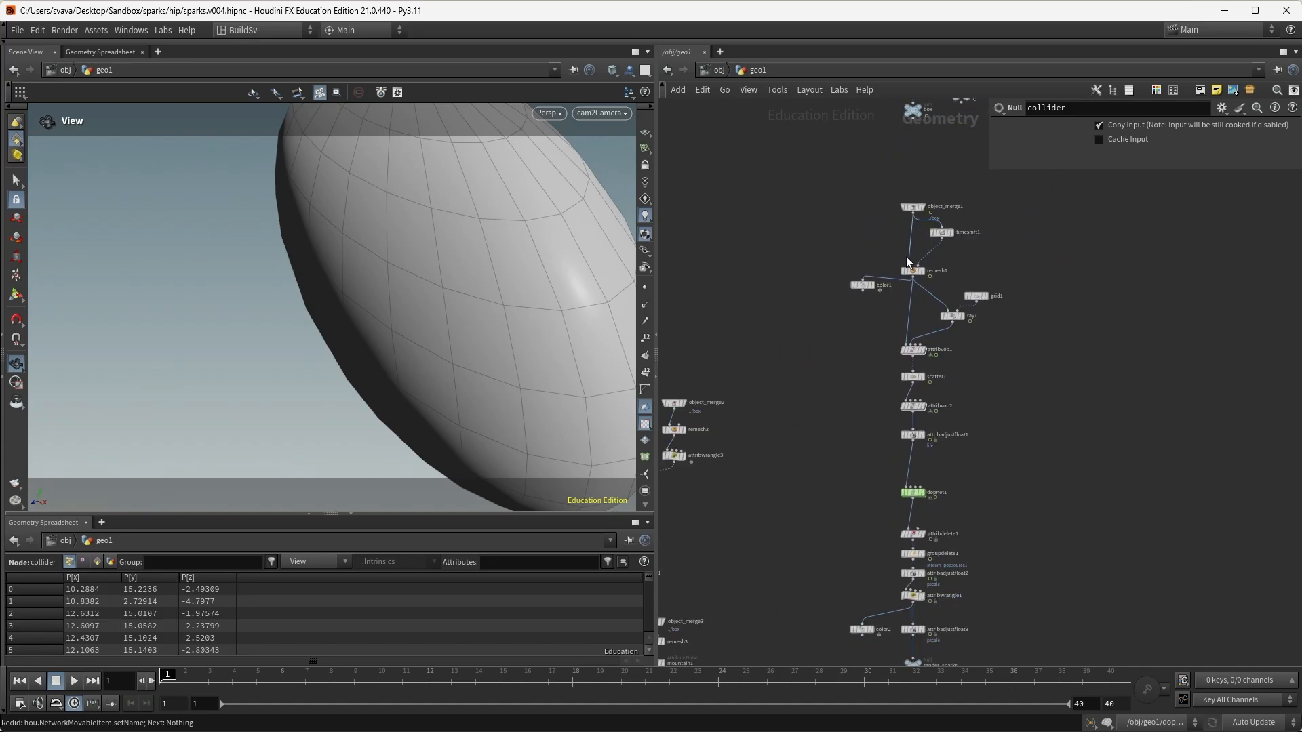
middle_click_drag(1017, 366, 1017, 414)
scroll(987, 380, "up", 3)
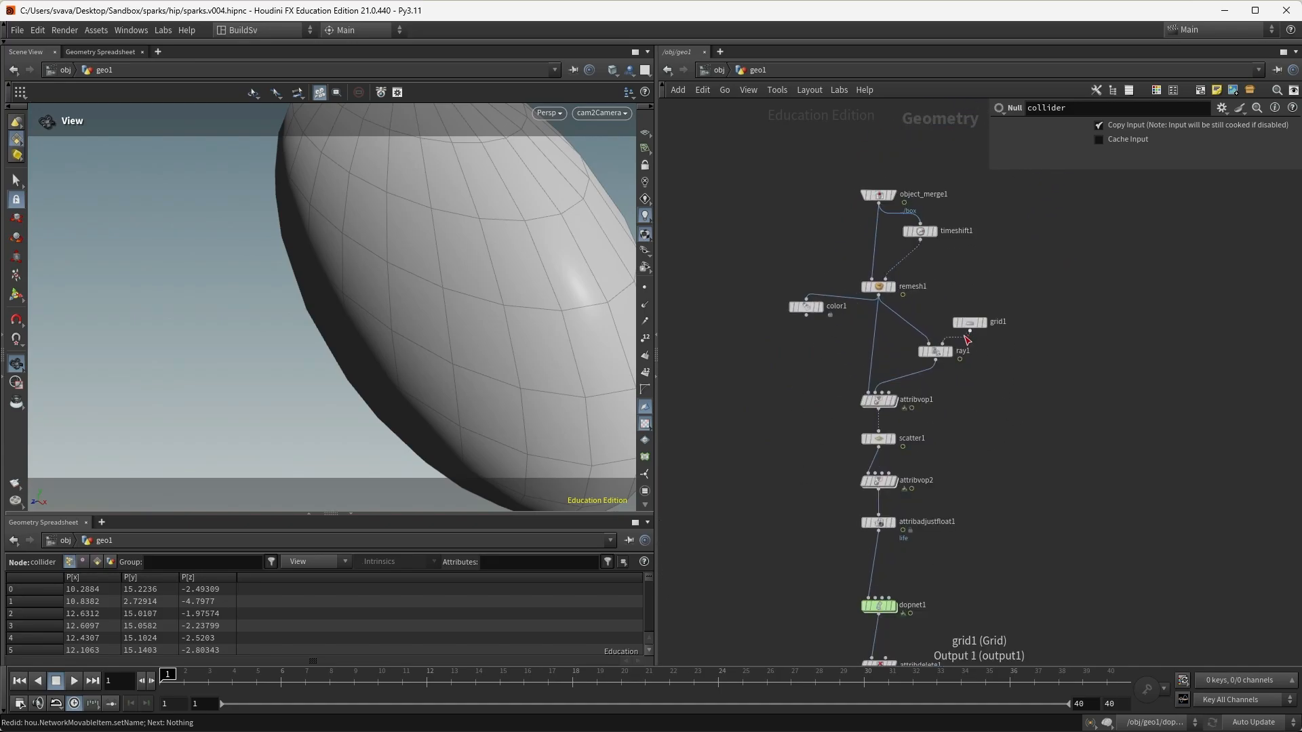
left_click(878, 165)
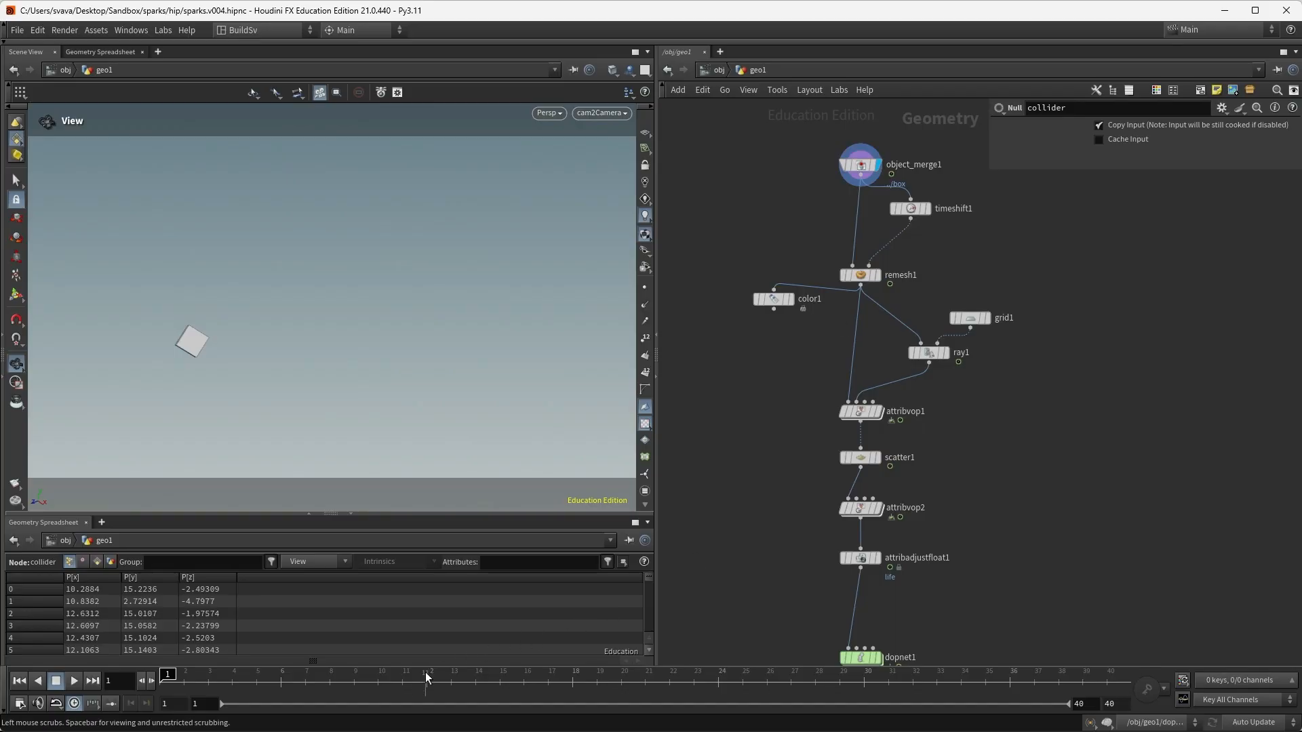
left_click_drag(407, 687, 597, 687)
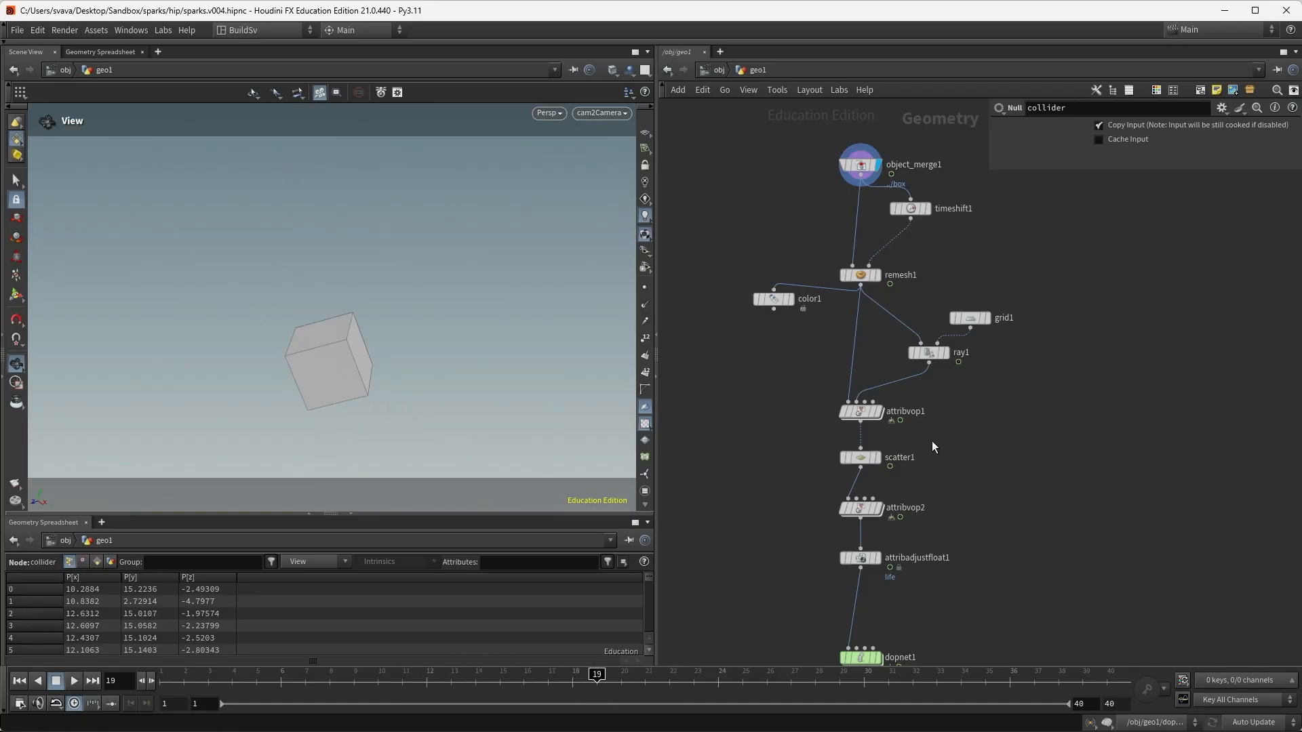
Move grid1 up and display it, then add an Object Merge node beside it.
left_click_drag(972, 319, 980, 287)
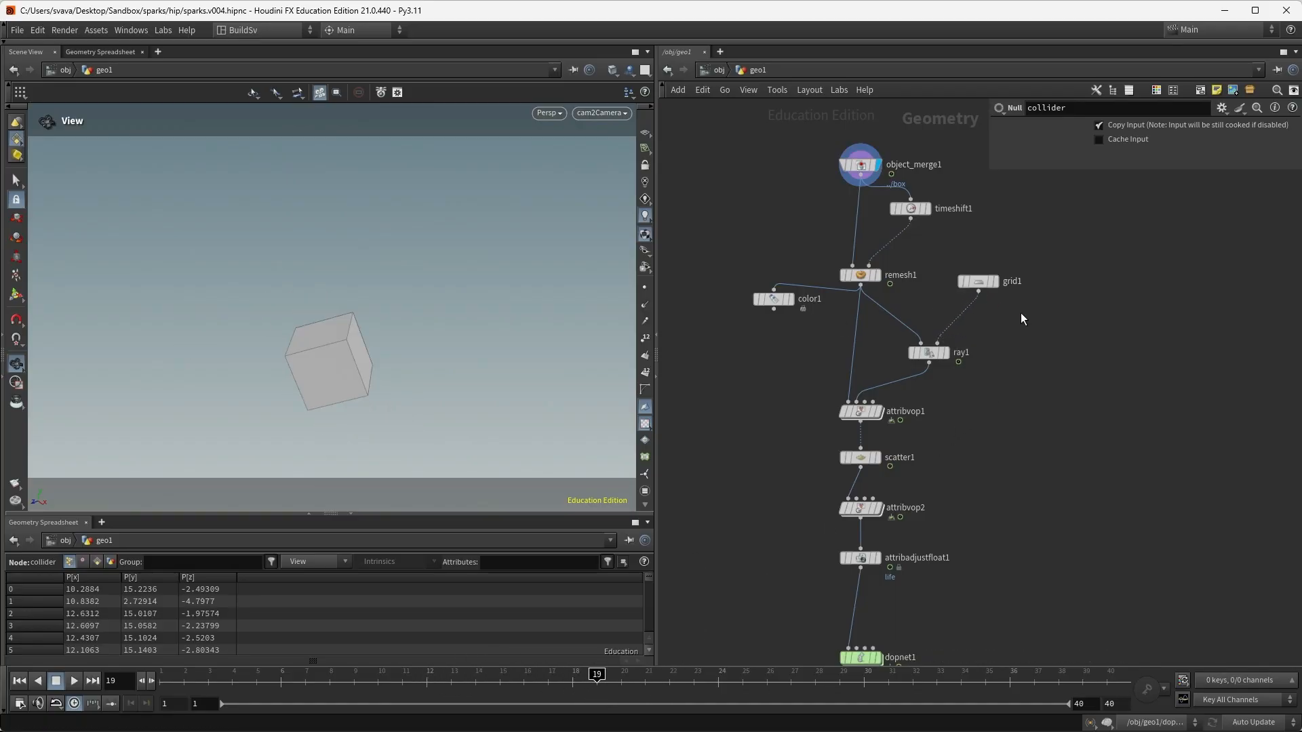
left_click(995, 281)
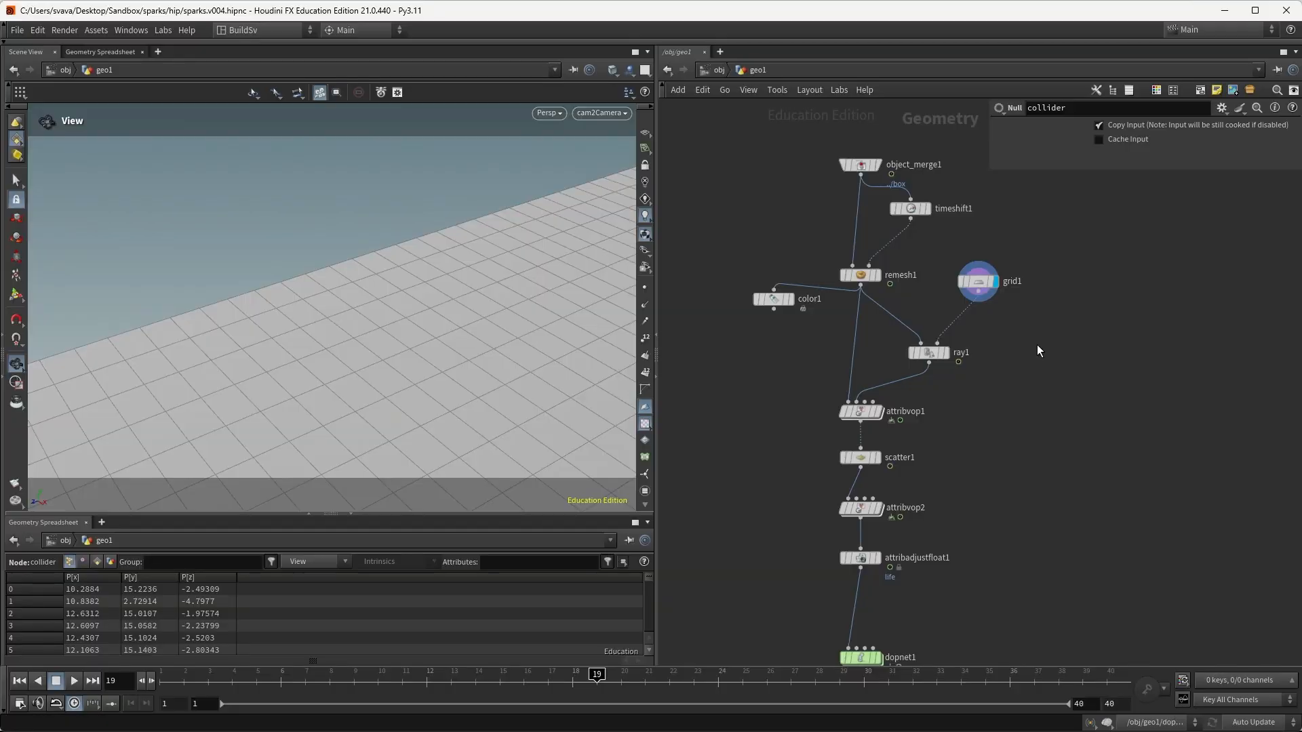
key("Tab")
type("obj")
key("Return")
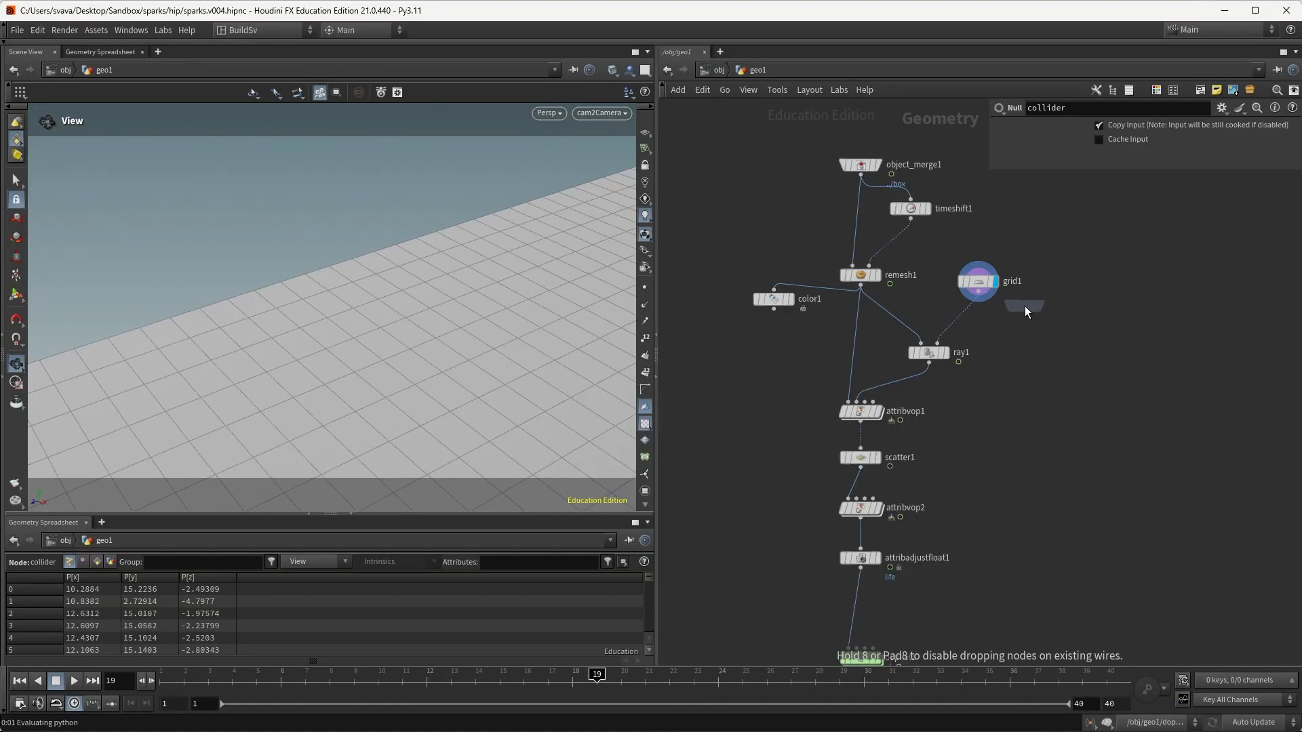
left_click(1025, 307)
Set Object 1 of the new Object Merge to the collider null and display the node.
middle_click_drag(983, 354, 824, 410)
scroll(853, 407, "down", 4)
middle_click_drag(903, 314, 893, 349)
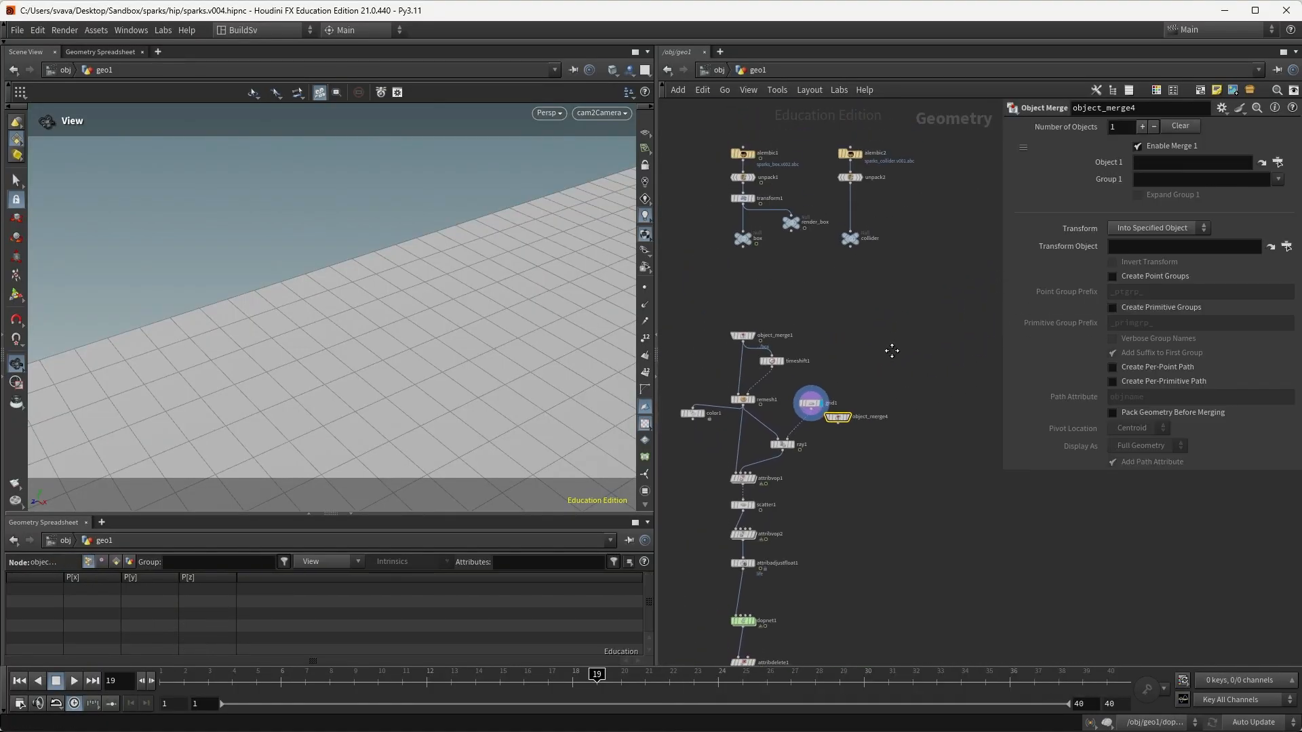
scroll(887, 322, "up", 2)
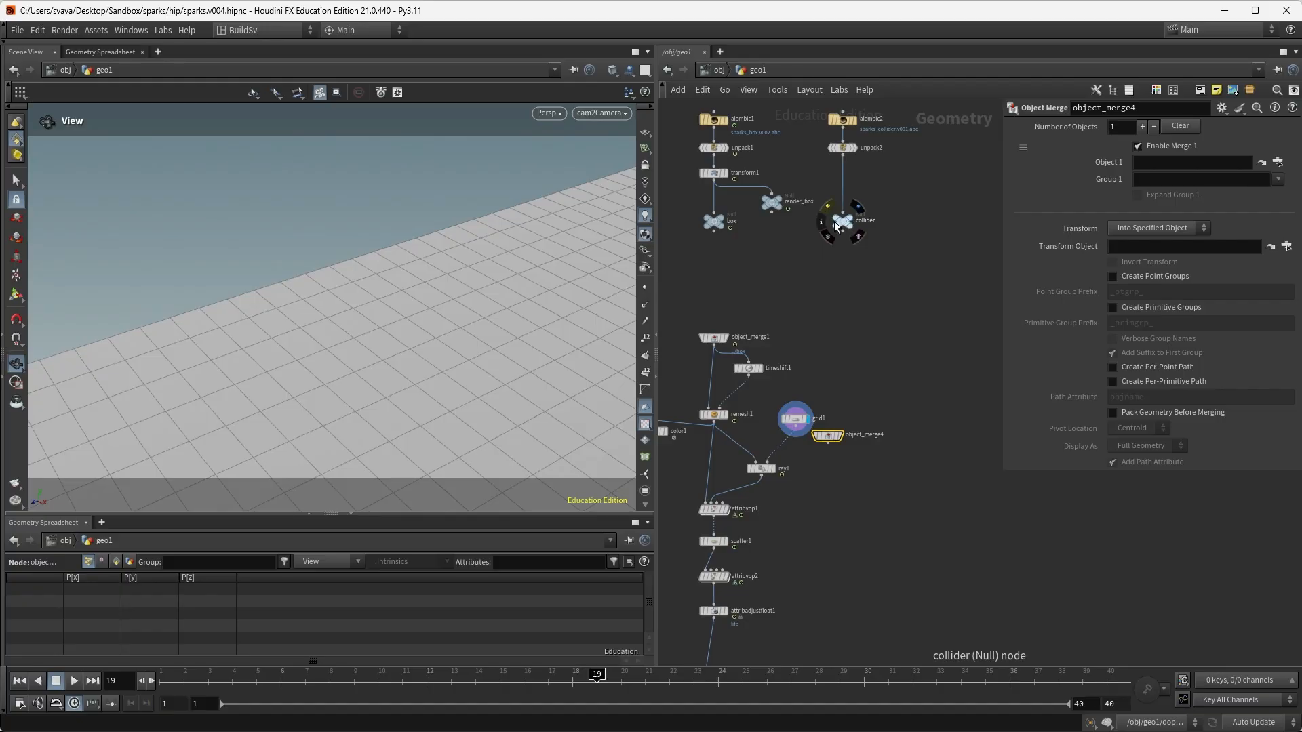
left_click_drag(840, 222, 1049, 108)
left_click_drag(1158, 166, 1168, 163)
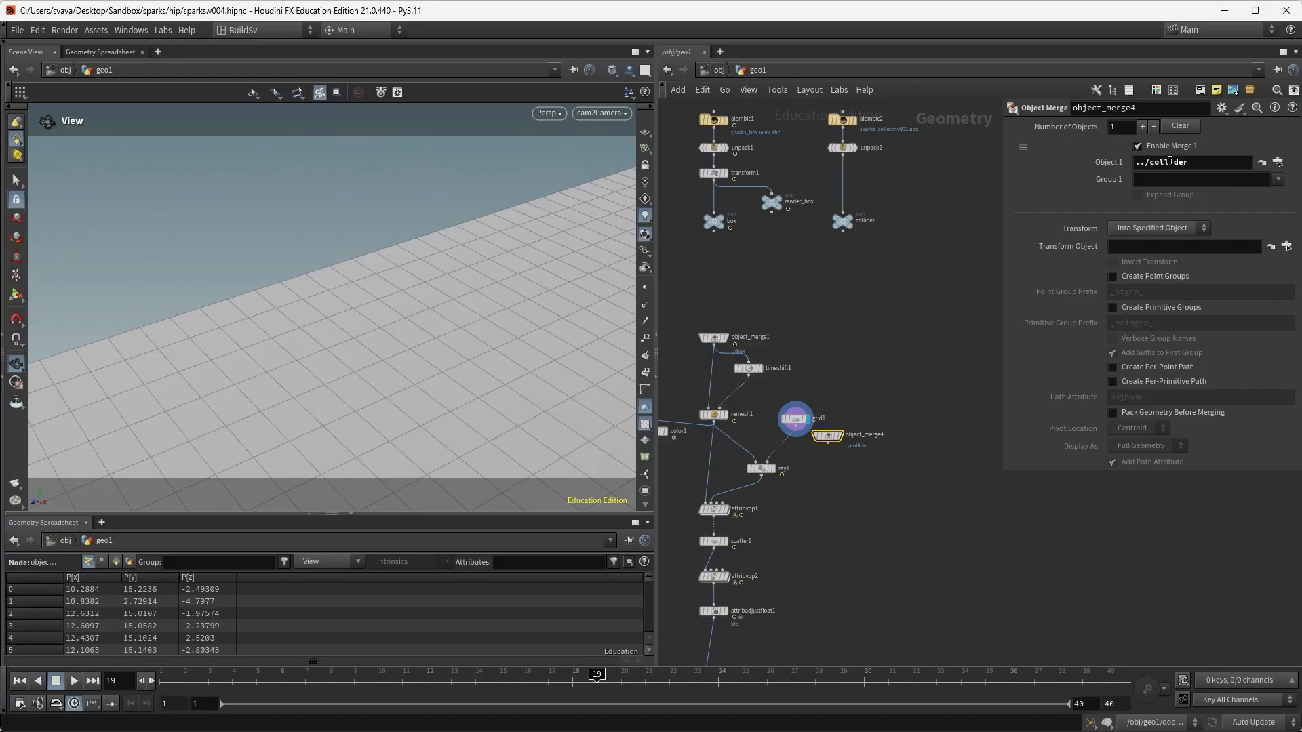
left_click(840, 435)
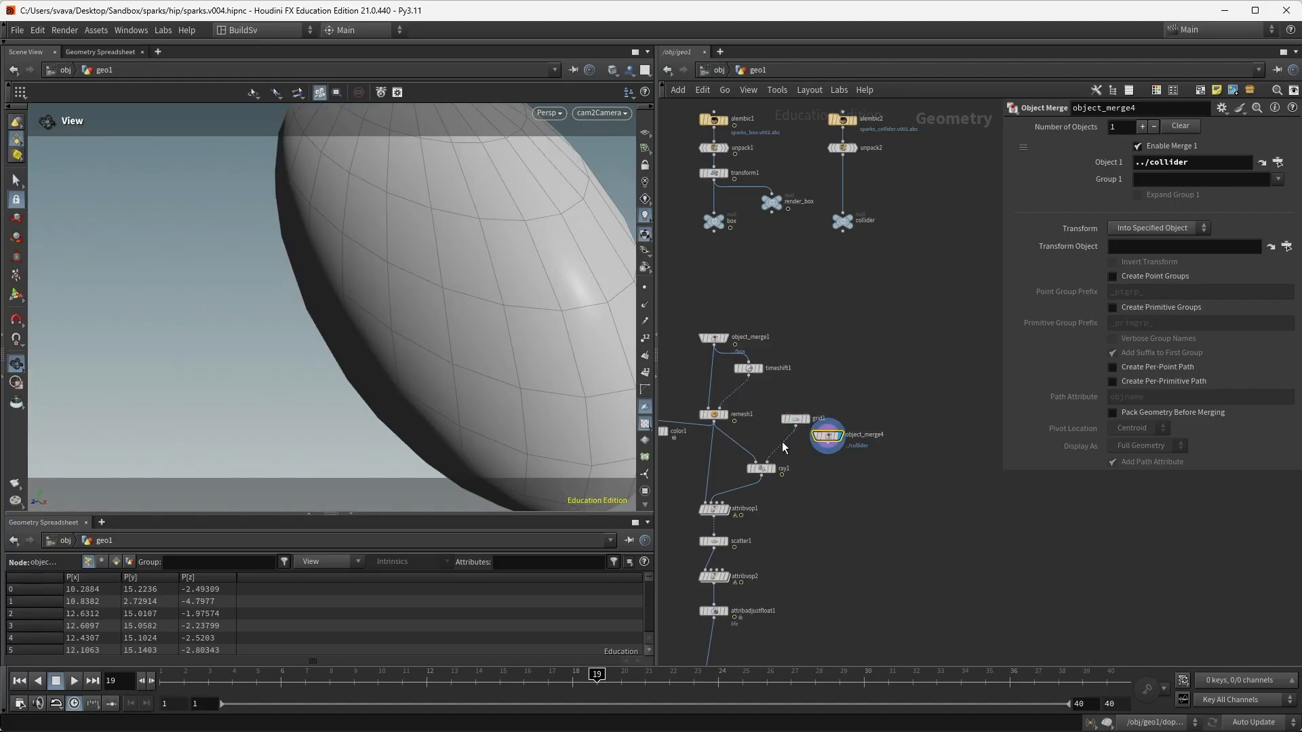
Connect object_merge4 to ray1 in place of grid1 and delete grid1.
mouse_move(783, 441)
left_mouse_down()
mouse_move(836, 441)
mouse_move(798, 442)
left_mouse_up()
left_click(792, 420)
key("Delete")
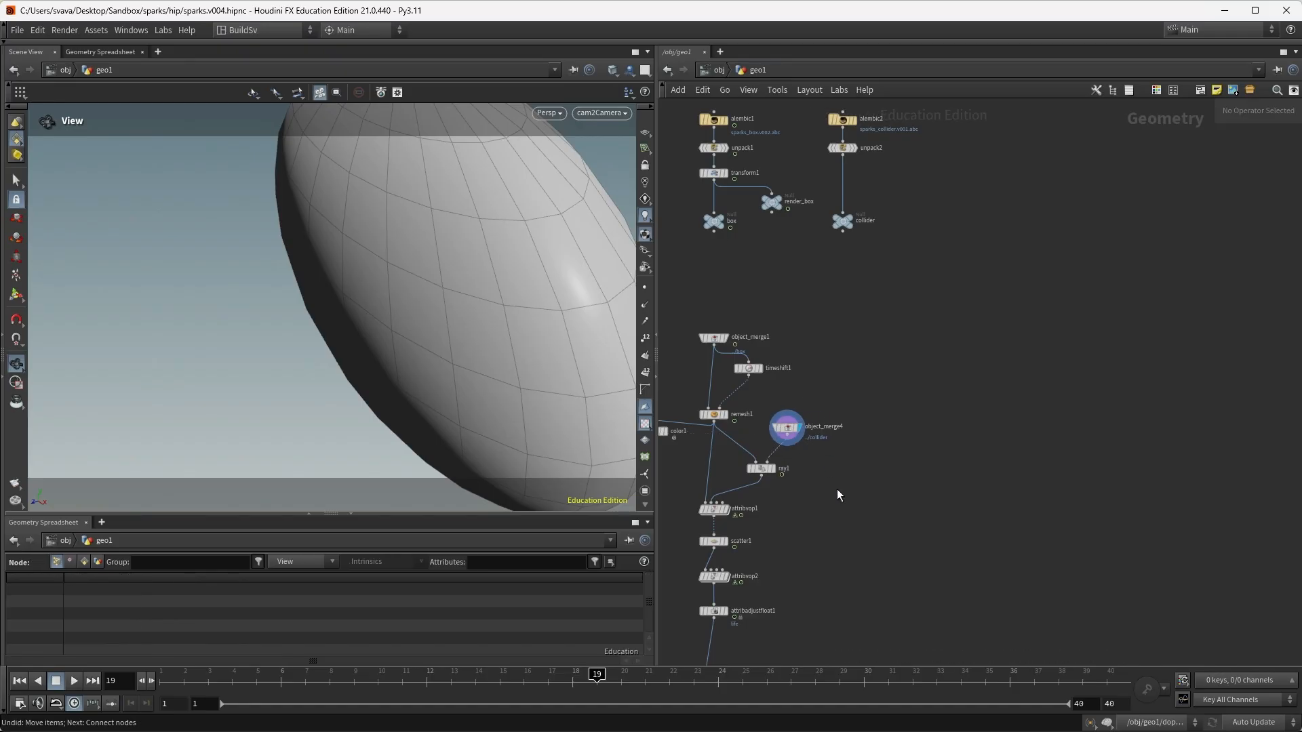
Display attribvop1 and scatter1 in turn and scrub the timeline to frame 9 to examine the scattered points.
middle_click_drag(837, 489, 939, 468)
left_click(815, 486)
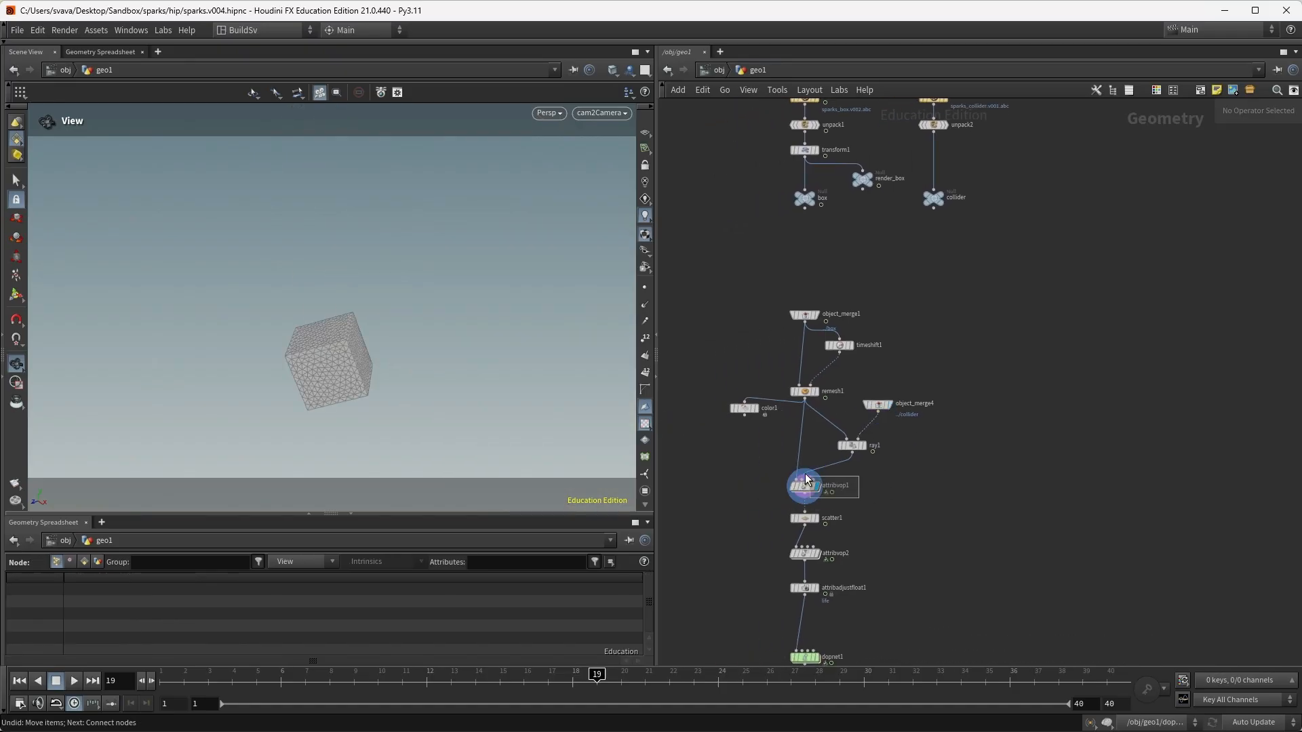
left_click(806, 487)
left_click(821, 520)
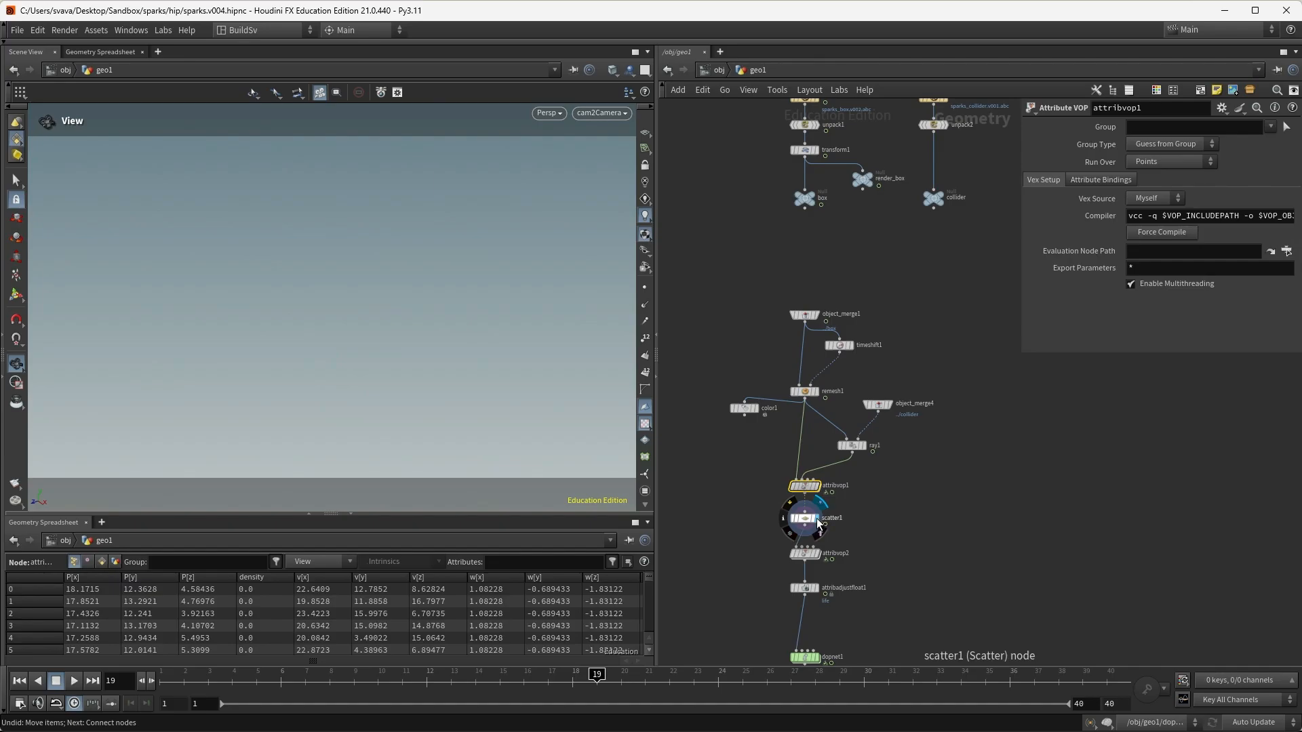
left_click(145, 679)
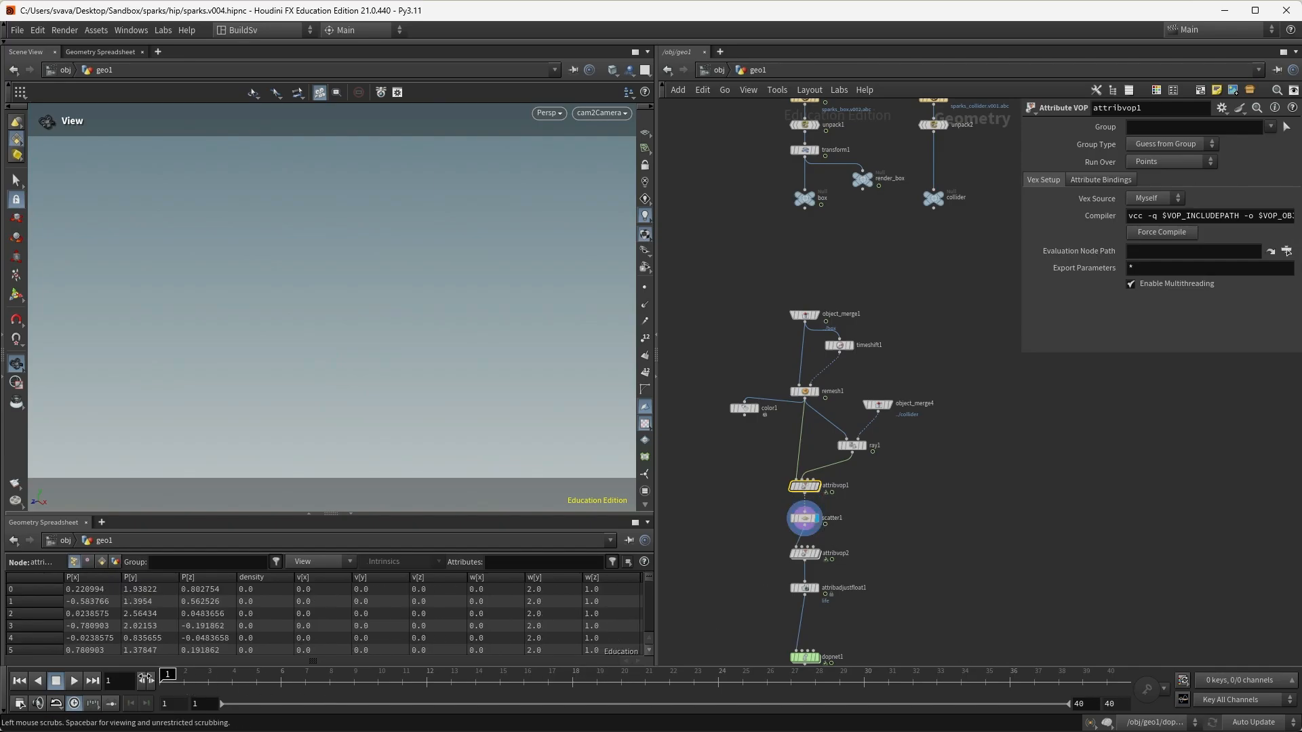
left_click_drag(145, 680, 360, 697)
Add a Merge node fed by transform1 and unpack2 and show it as a wireframe template.
middle_click_drag(874, 311, 798, 396)
left_click(878, 339)
key("Tab")
type("mer")
key("Return")
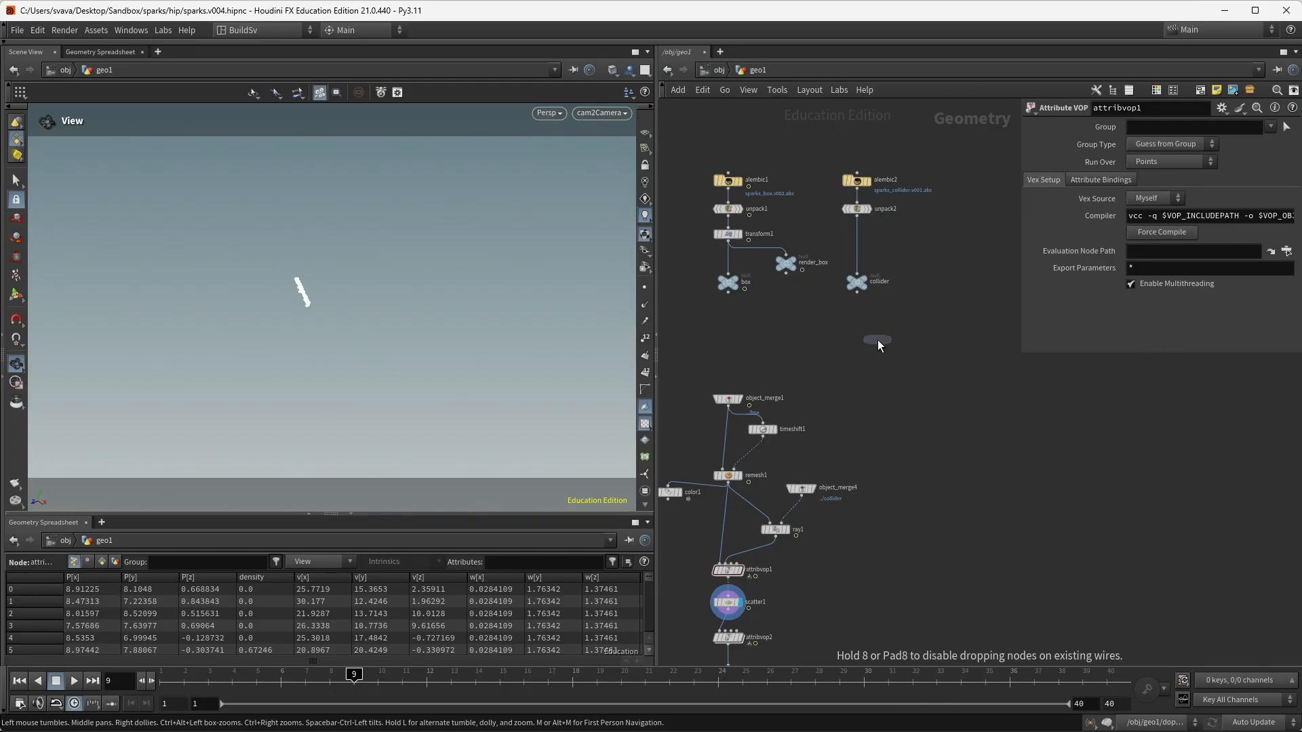
left_click(909, 257)
left_click(749, 240)
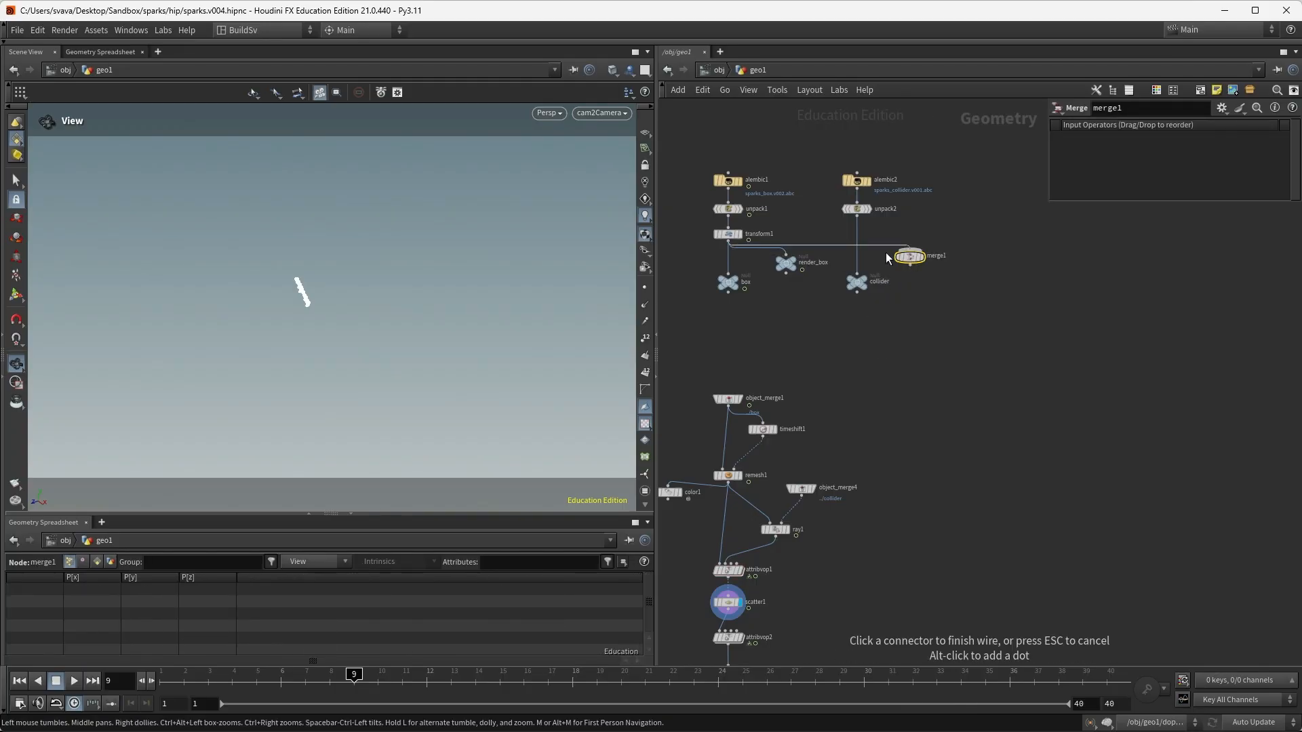
left_click(910, 249)
left_click(858, 215)
left_click(911, 248)
scroll(918, 252, "up", 3)
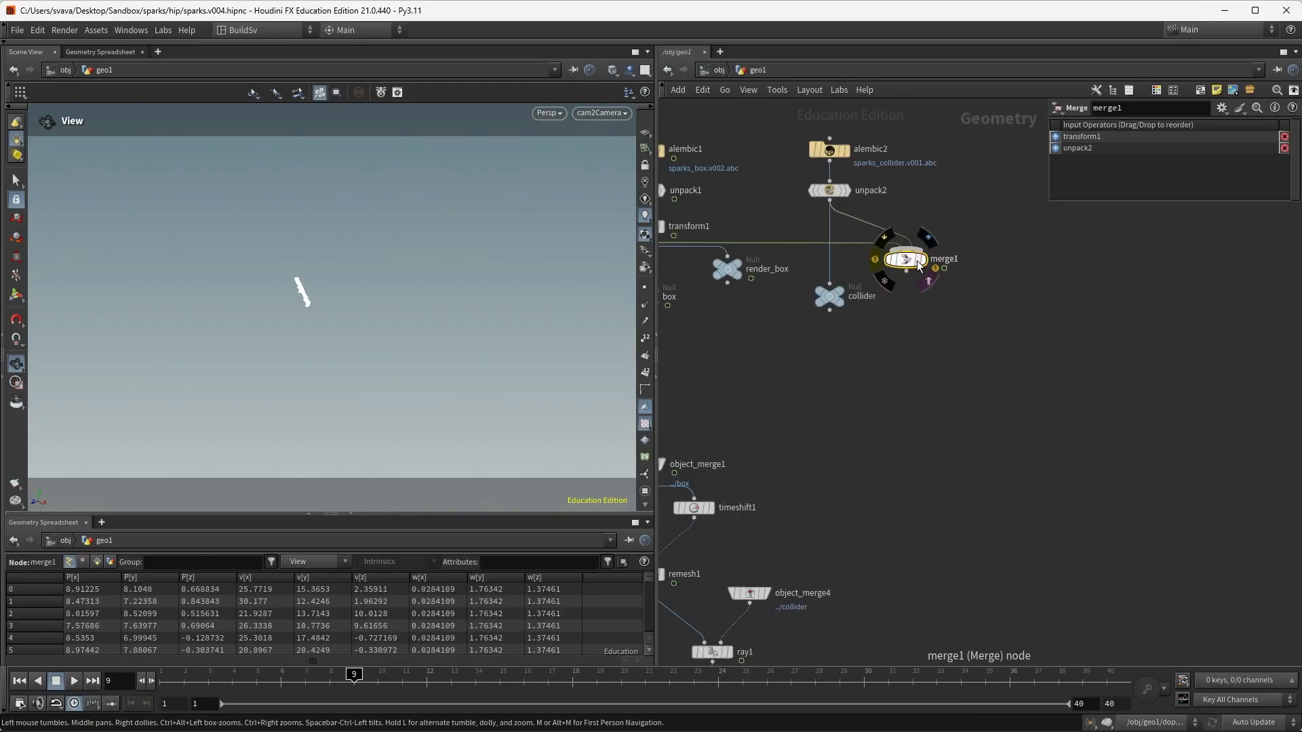
middle_click_drag(921, 303, 1042, 395)
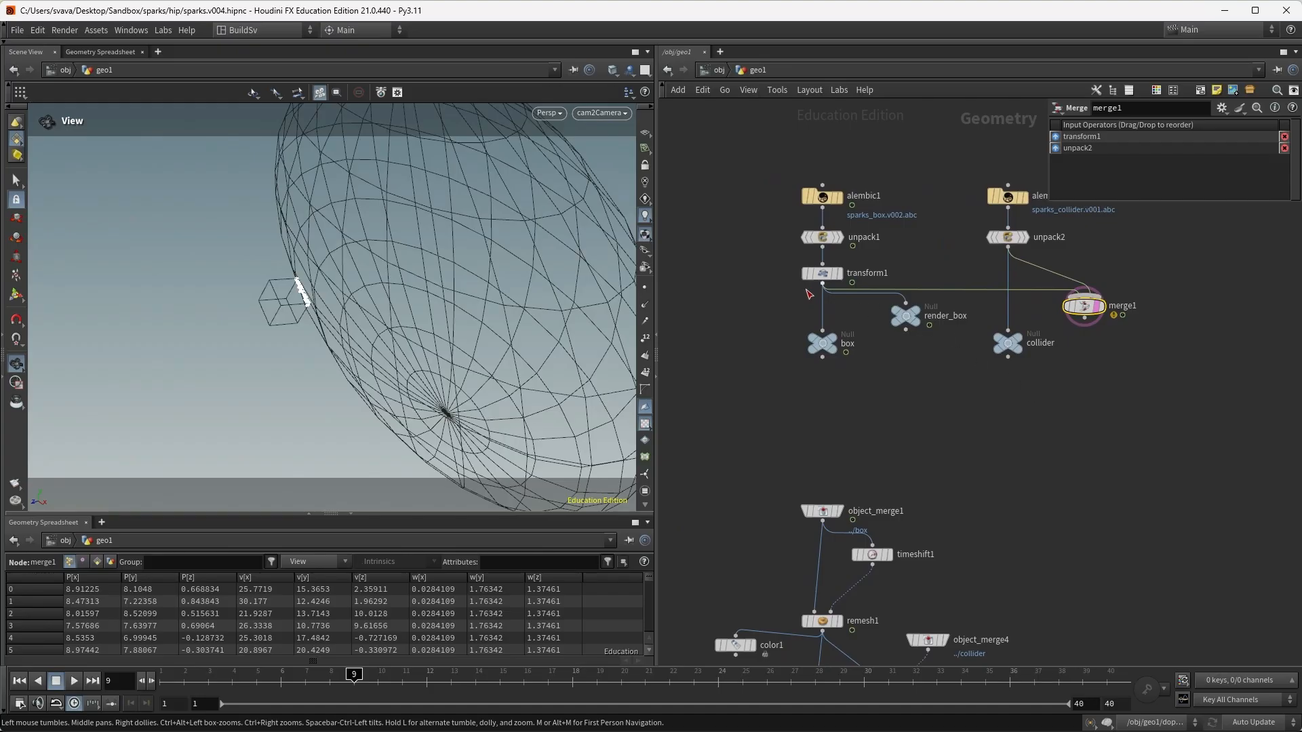
Set the Z translation of transform1 to -0.38, checking the box against the collider up to frame 11.
left_click_drag(824, 280, 828, 299)
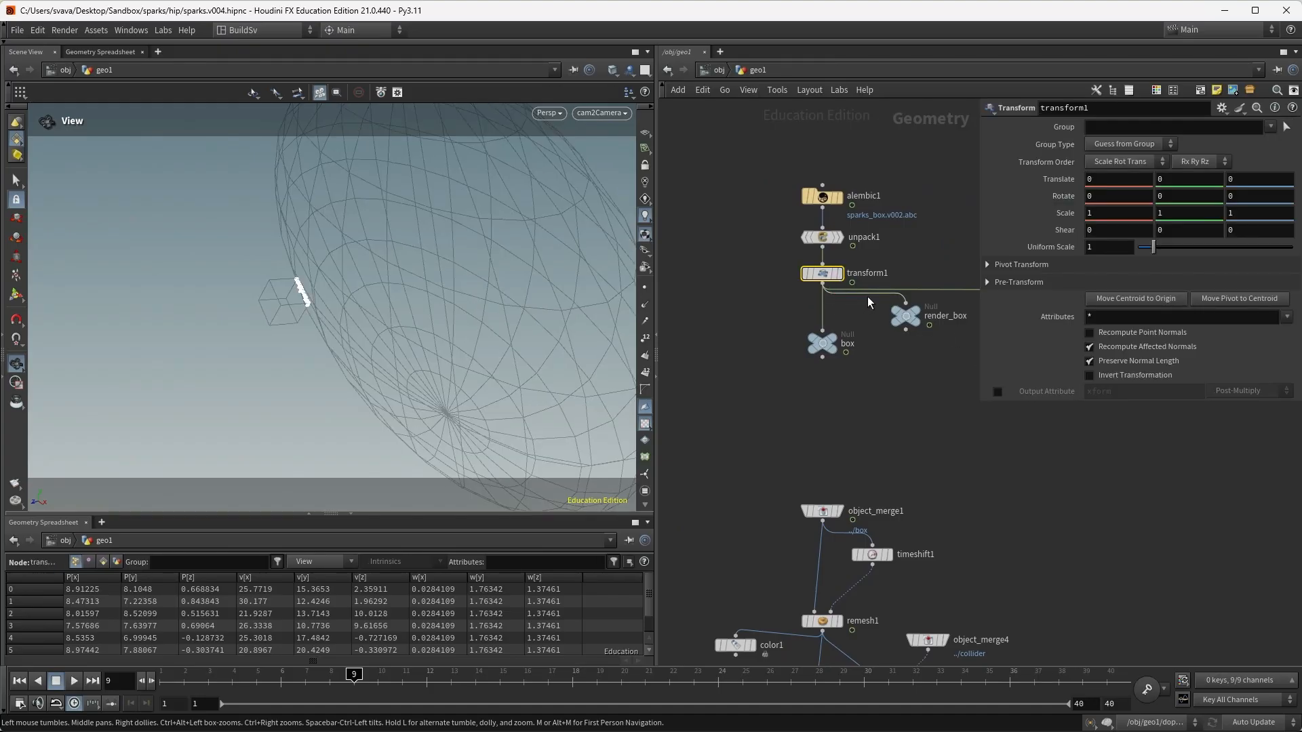
middle_click_drag(1254, 180, 1254, 201)
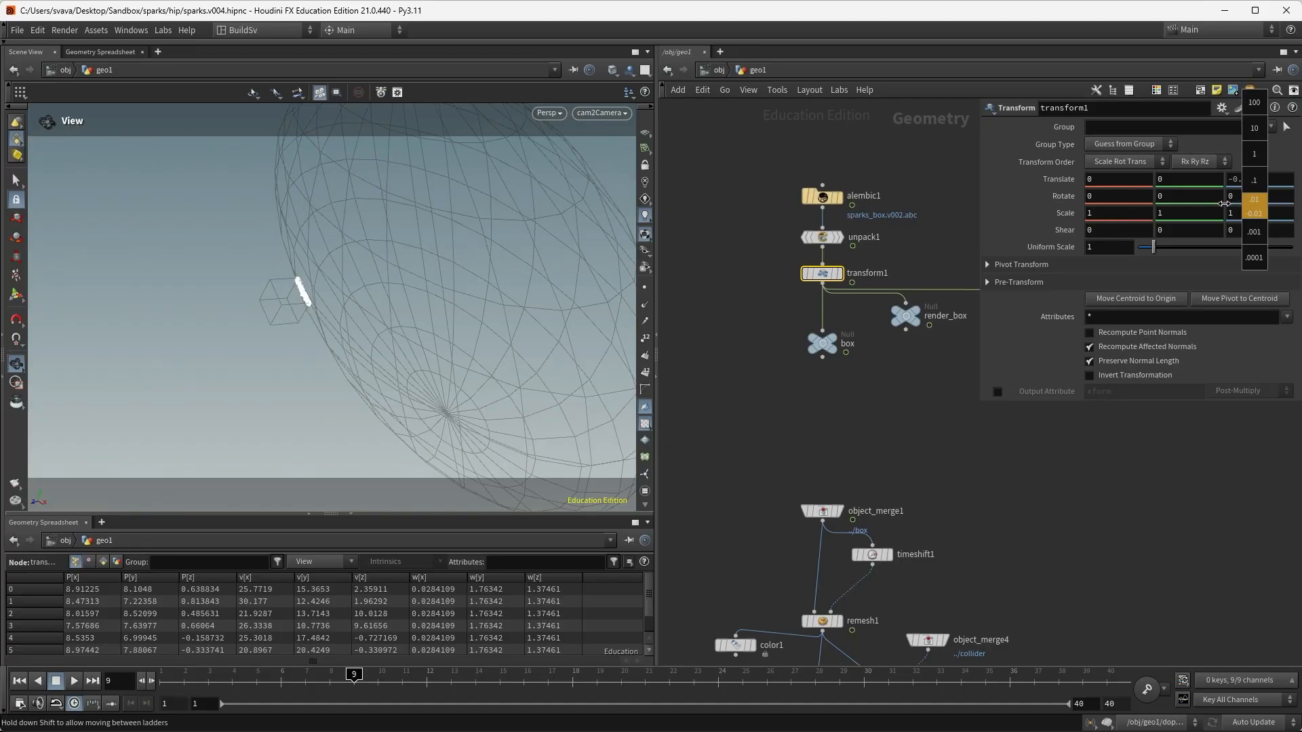
middle_click_drag(1158, 209, 1152, 208)
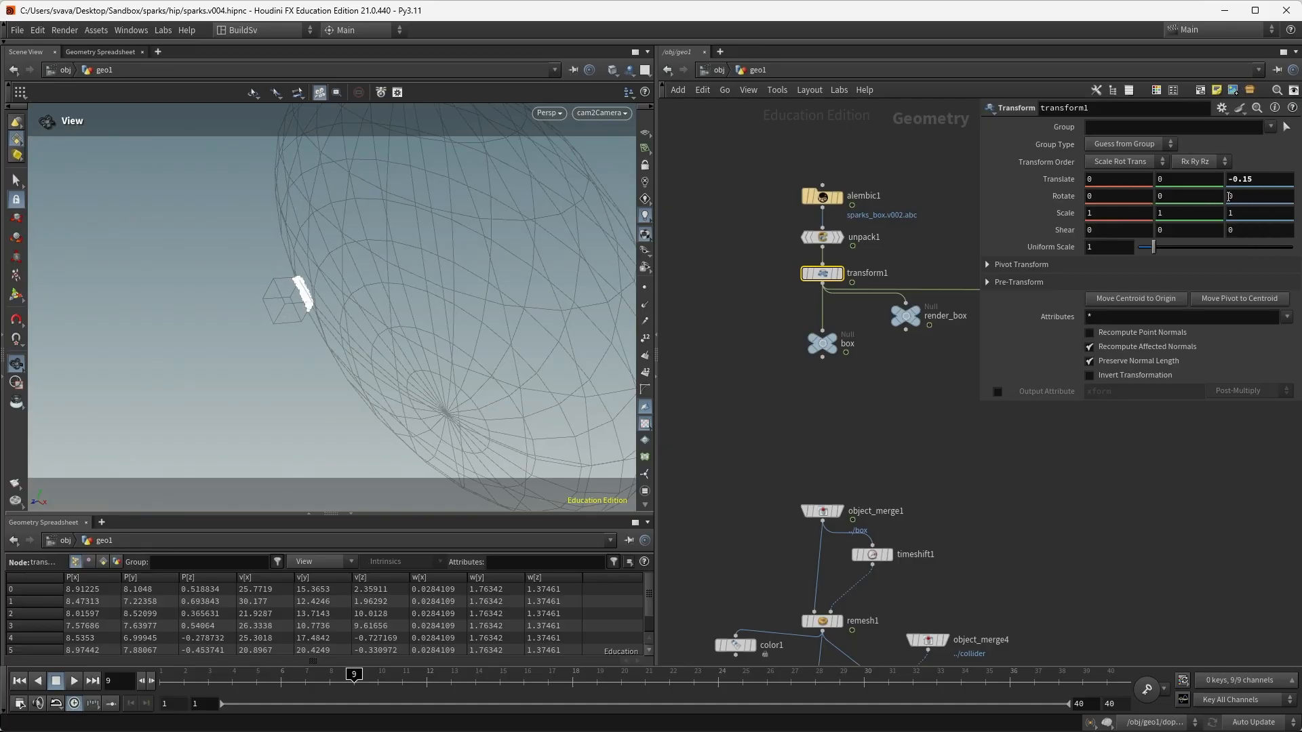
mouse_move(370, 677)
left_mouse_down()
mouse_move(450, 681)
mouse_move(320, 683)
mouse_move(419, 688)
mouse_move(377, 682)
left_mouse_up()
middle_click_drag(1261, 179, 1112, 209)
left_click_drag(358, 683, 404, 697)
Set the viewport to display particles as Points and scrub the timeline to frame 13.
key("d")
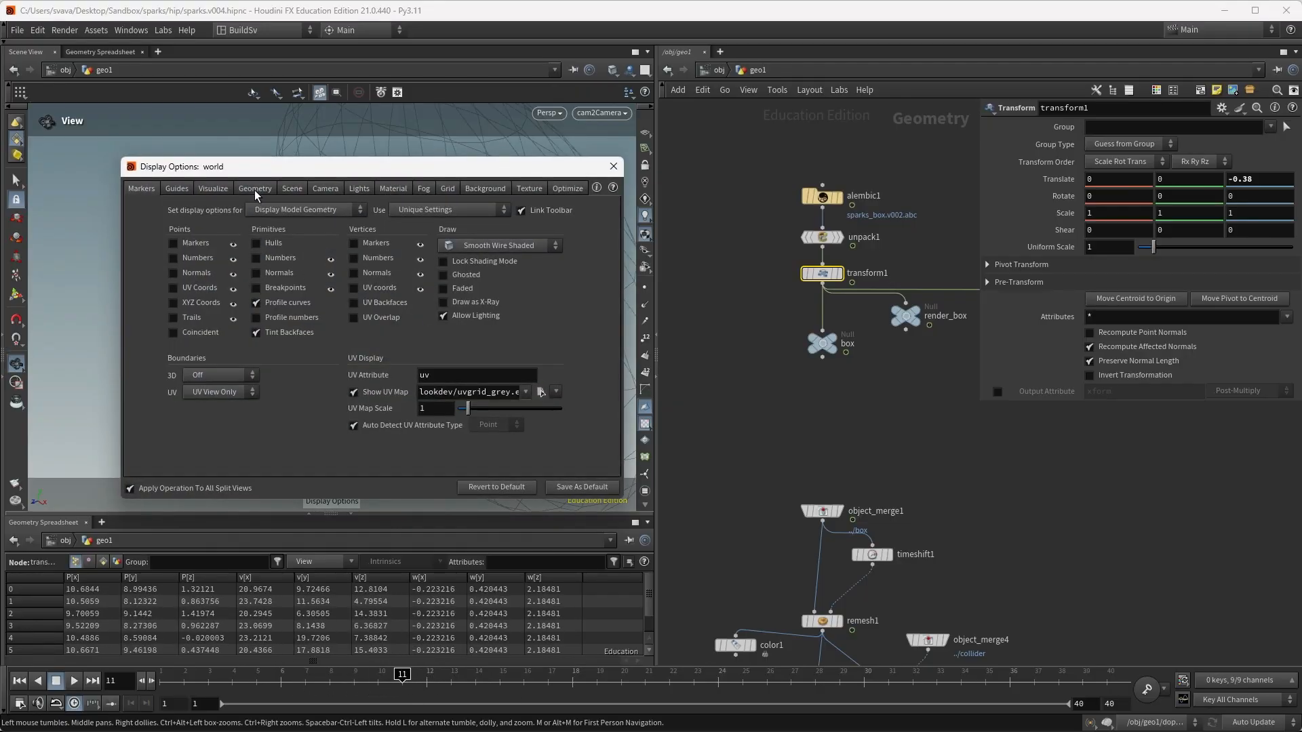
left_click(254, 189)
left_click(245, 376)
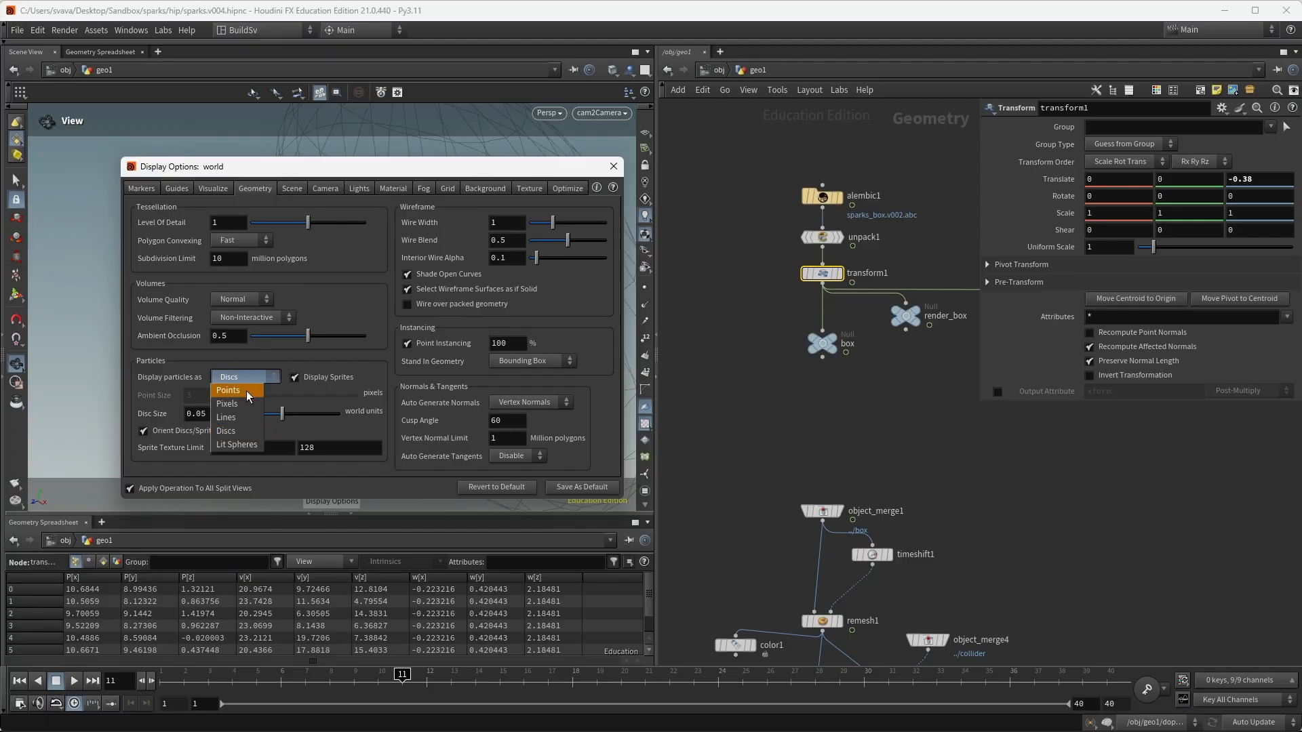
left_click(246, 391)
left_click(614, 167)
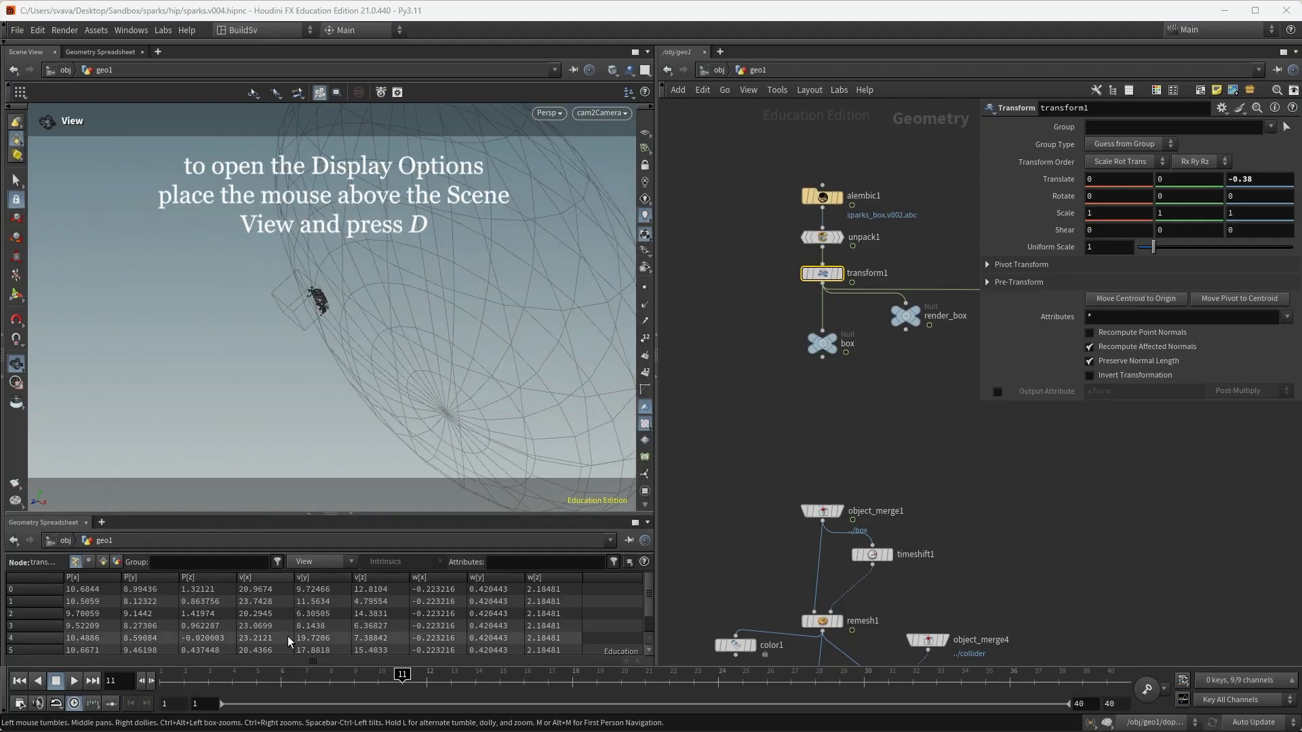
left_click_drag(355, 685, 451, 685)
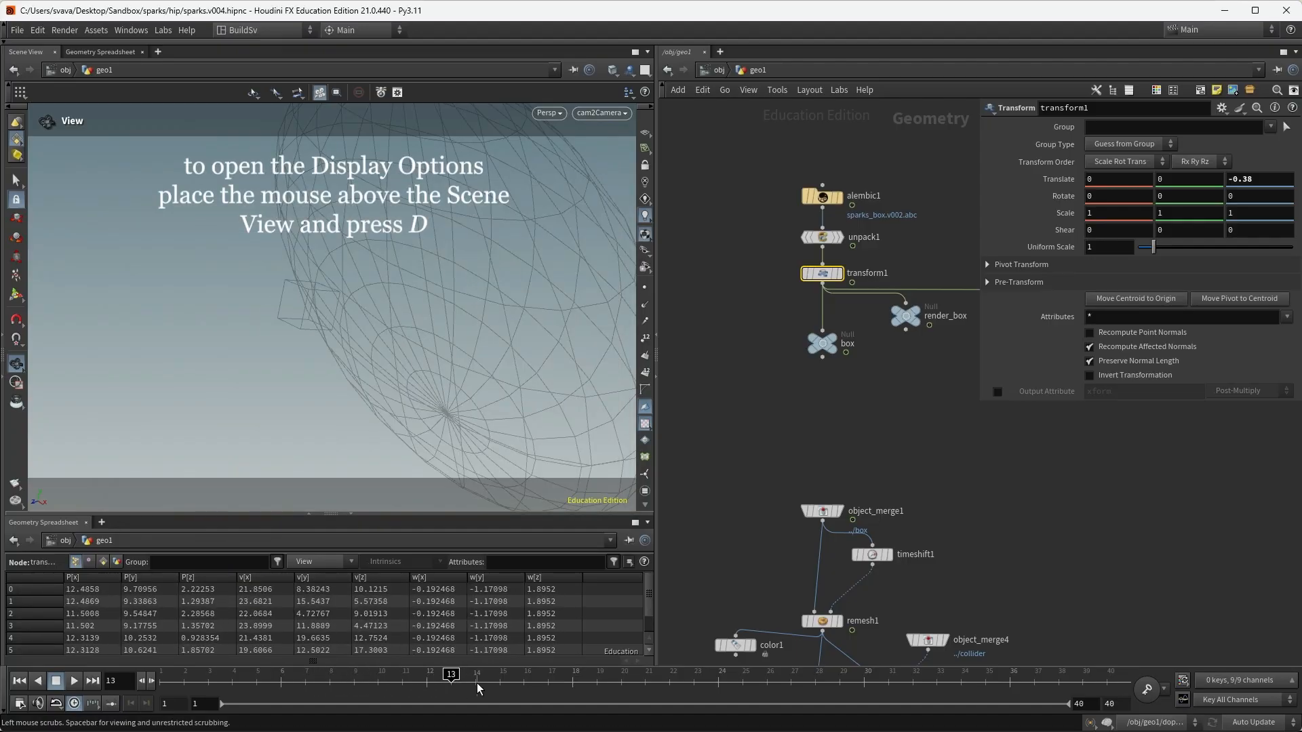
Display dopnet1 and play the particle simulation from frame 1 to examine the sparks against the wireframe collider.
scroll(922, 517, "down", 2)
middle_click_drag(922, 516, 913, 393)
scroll(913, 394, "down", 6)
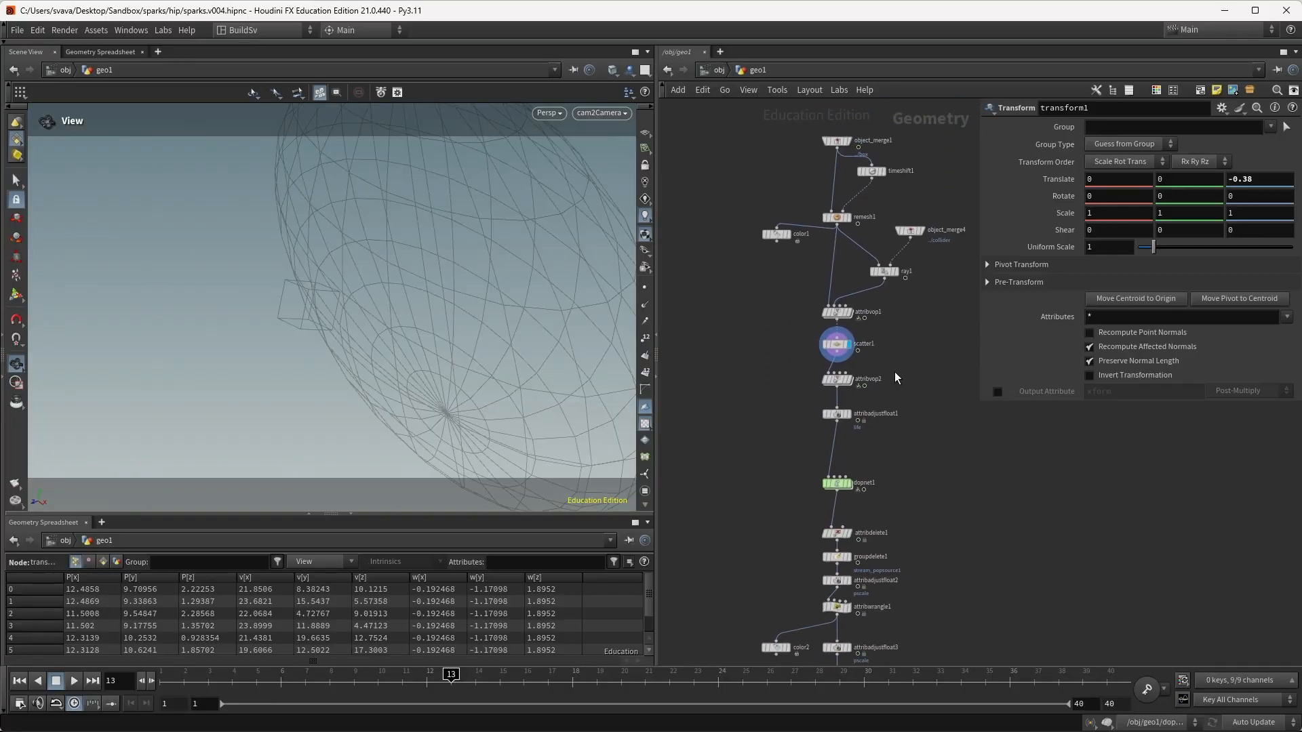
left_click(847, 451)
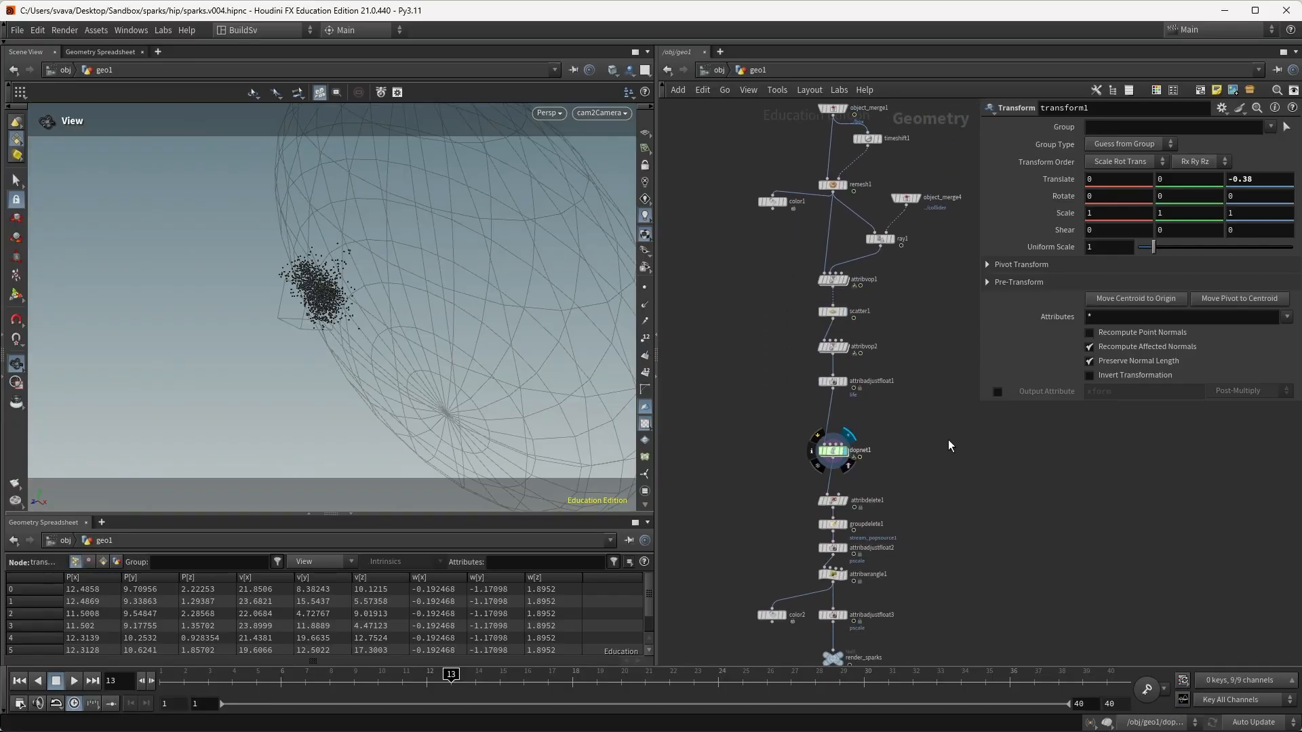
key("ctrl+Up")
key("Up")
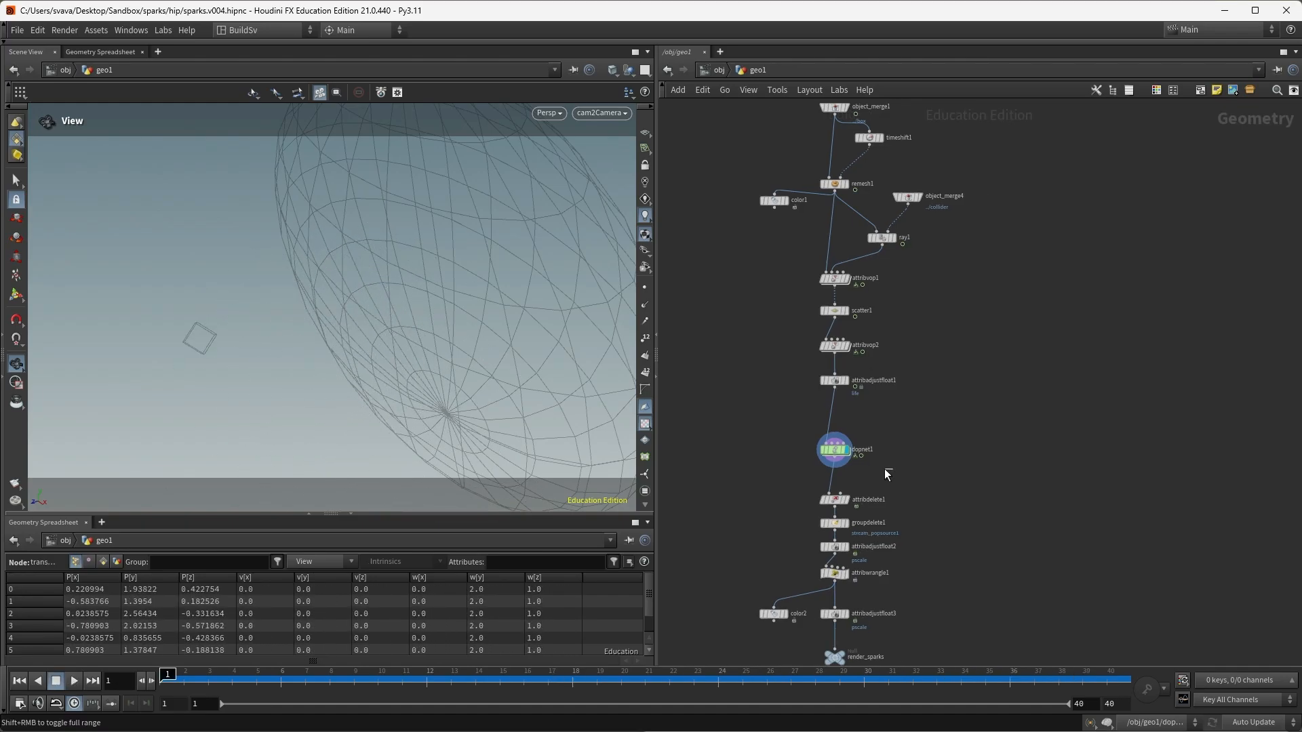
Enter dopnet1 and add a Static Object node beside the particle solver chain, above groundplane1.
left_click(839, 453)
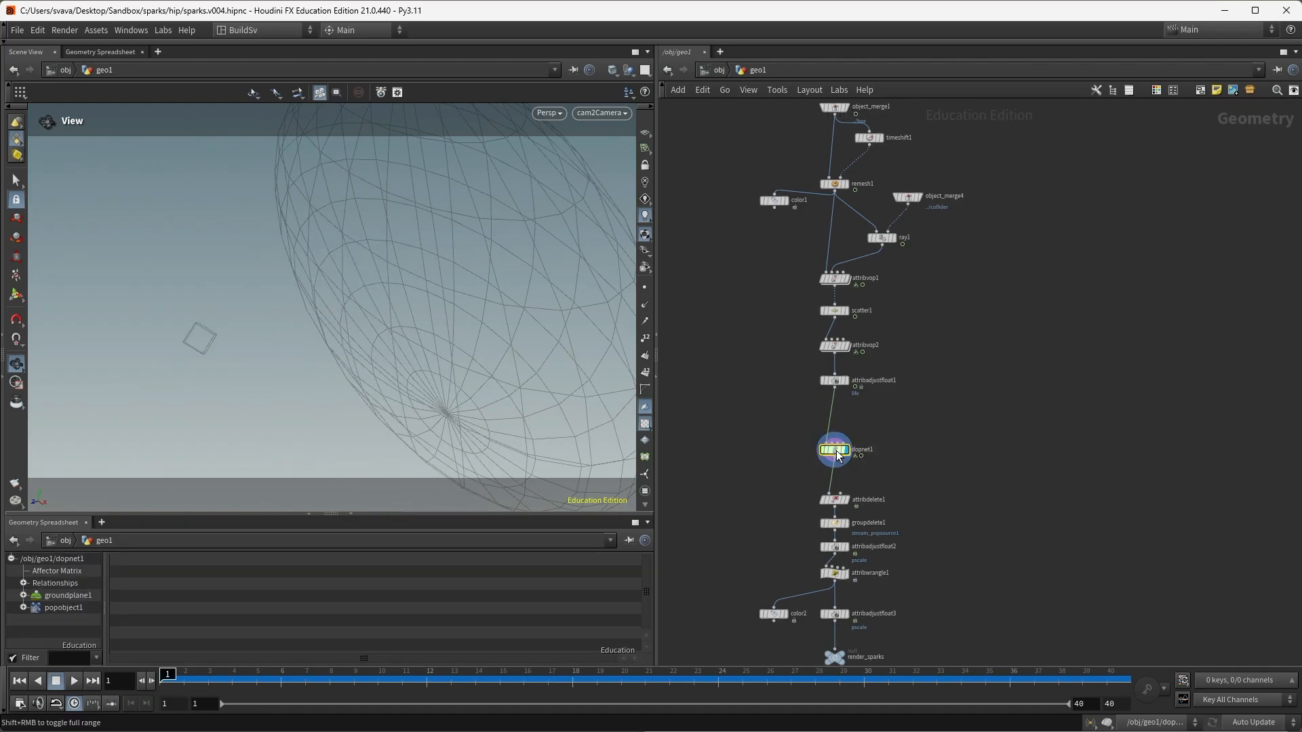
double_click(837, 452)
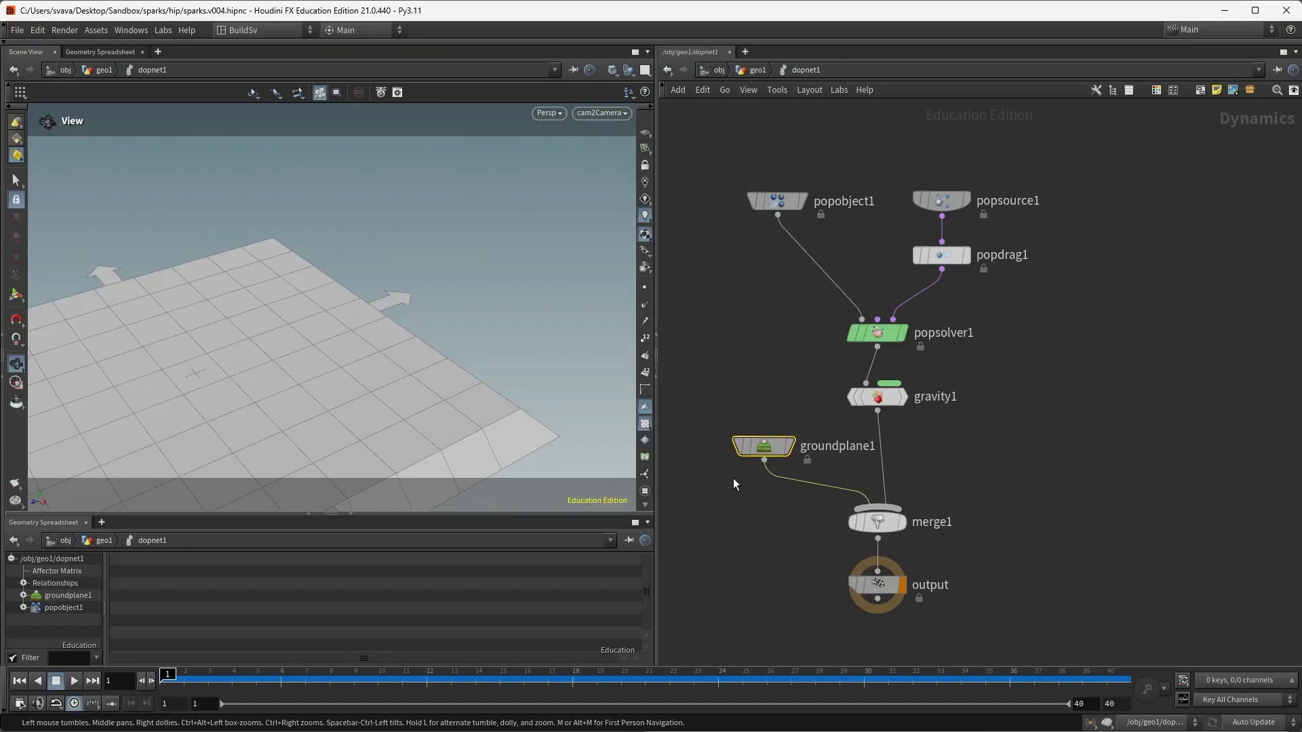
middle_click_drag(734, 481, 810, 482)
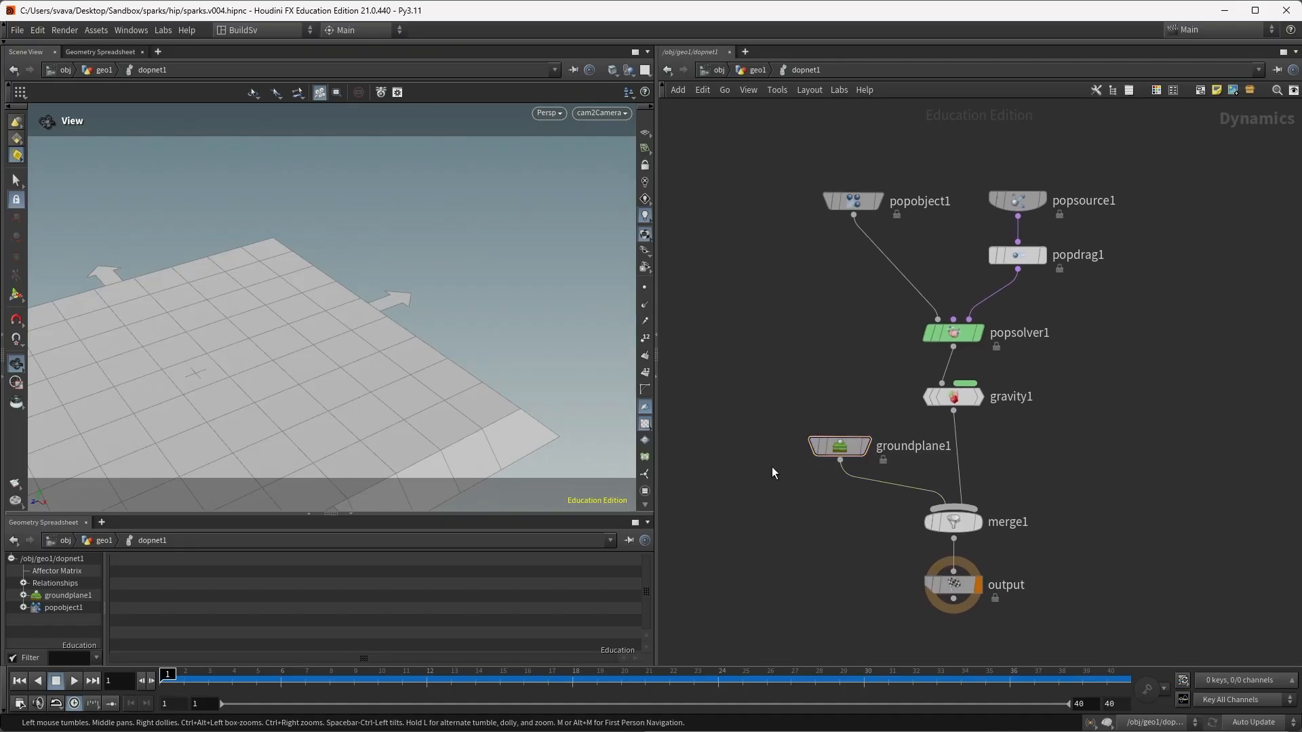
key("Tab")
type("static ob")
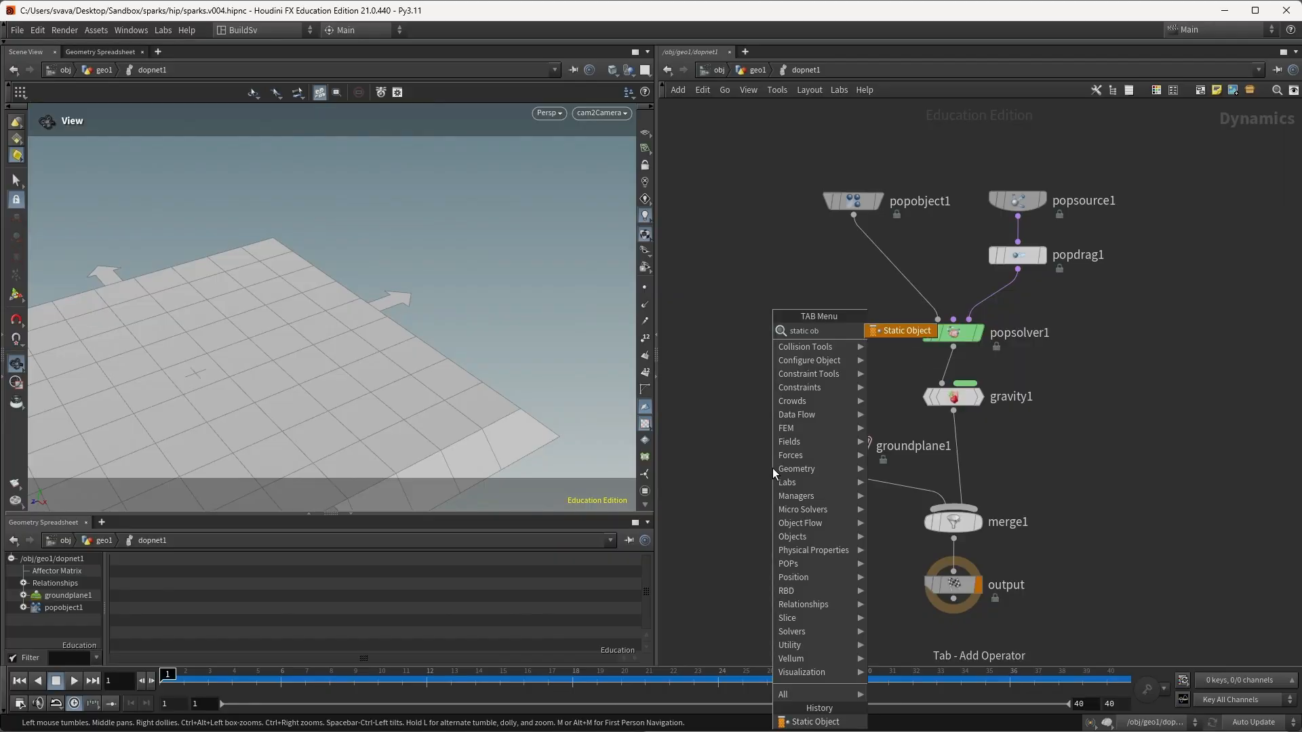
left_click(908, 331)
left_click(794, 396)
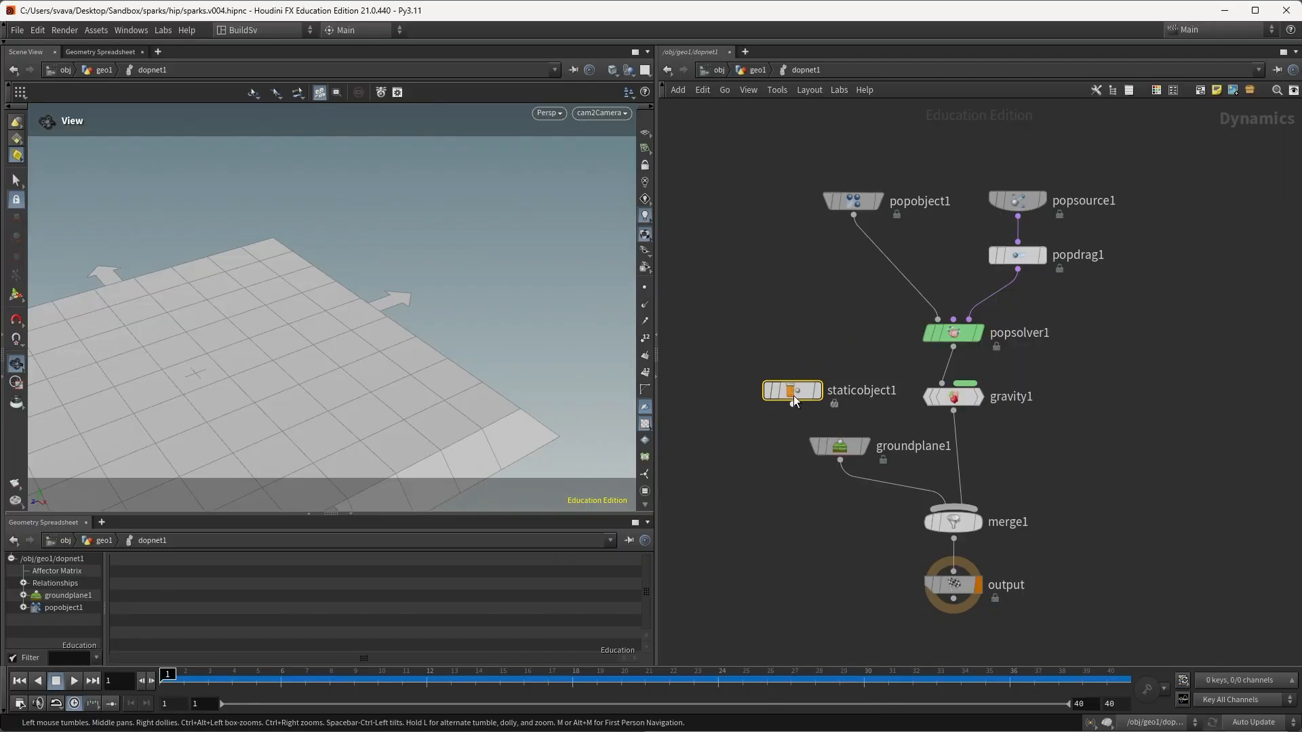
Locate the collider null in geo1 and set the SOP Path of staticobject1 inside dopnet1 to ../../collider/.
left_click(759, 71)
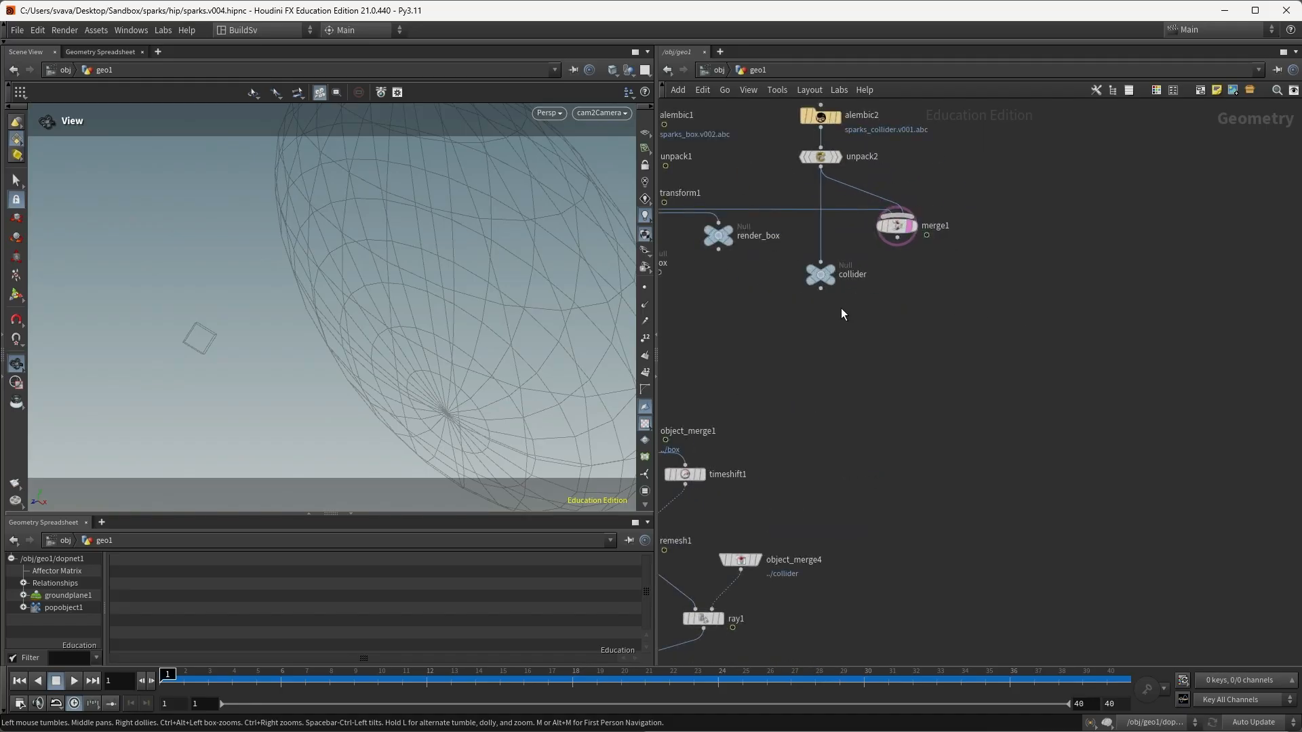
left_click_drag(841, 310, 784, 250)
middle_click_drag(837, 485, 1044, 192)
middle_click_drag(922, 528, 930, 368)
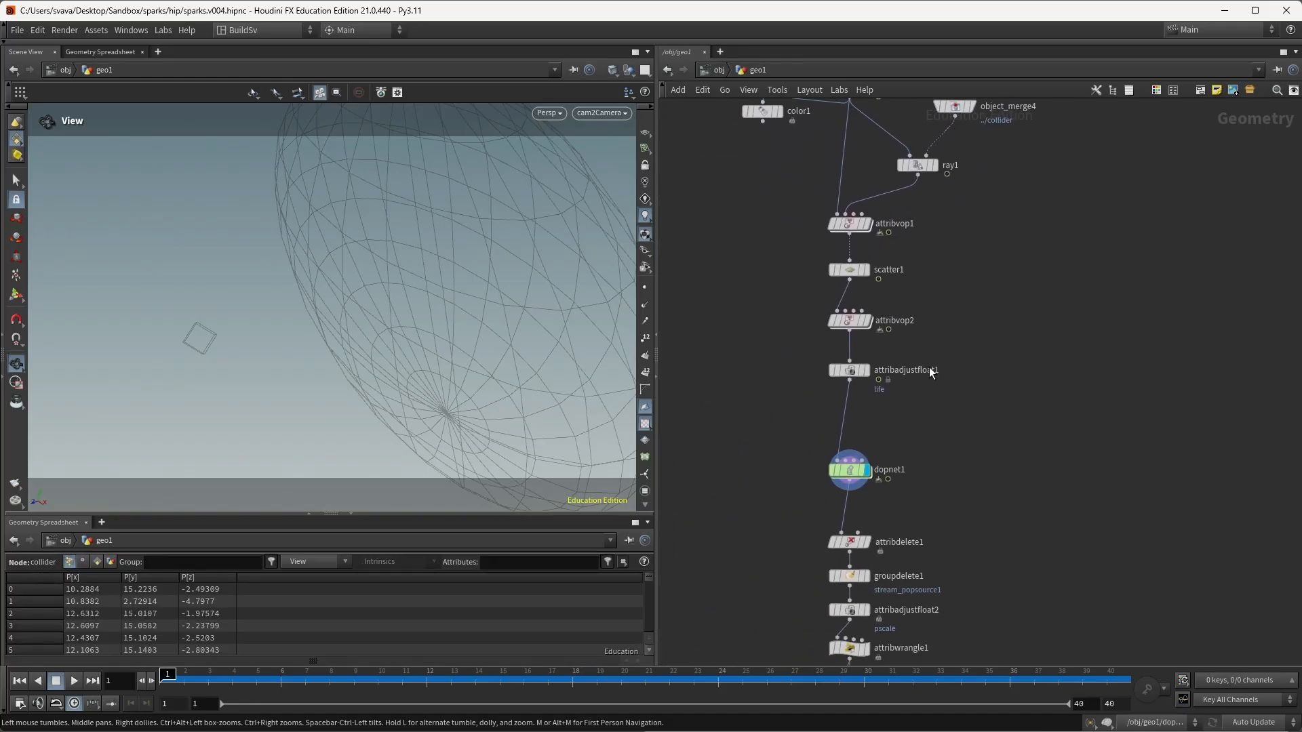
double_click(836, 434)
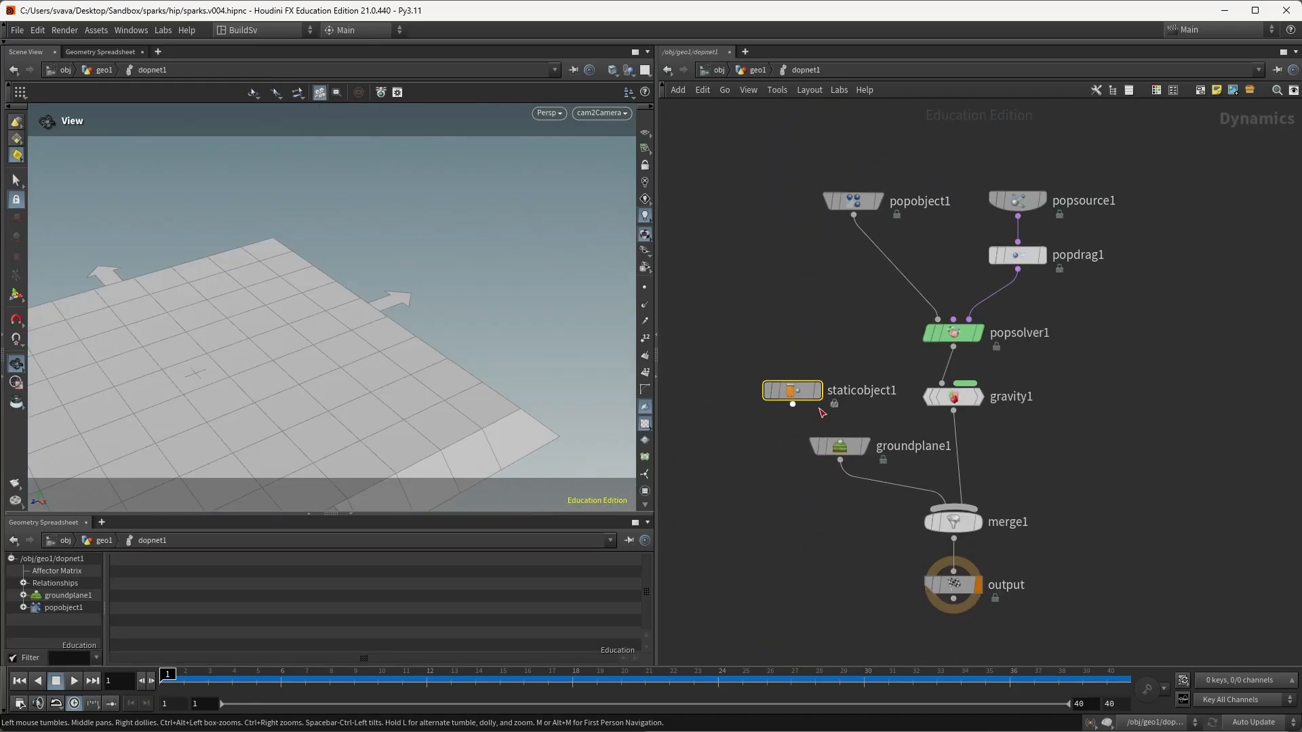
key("p")
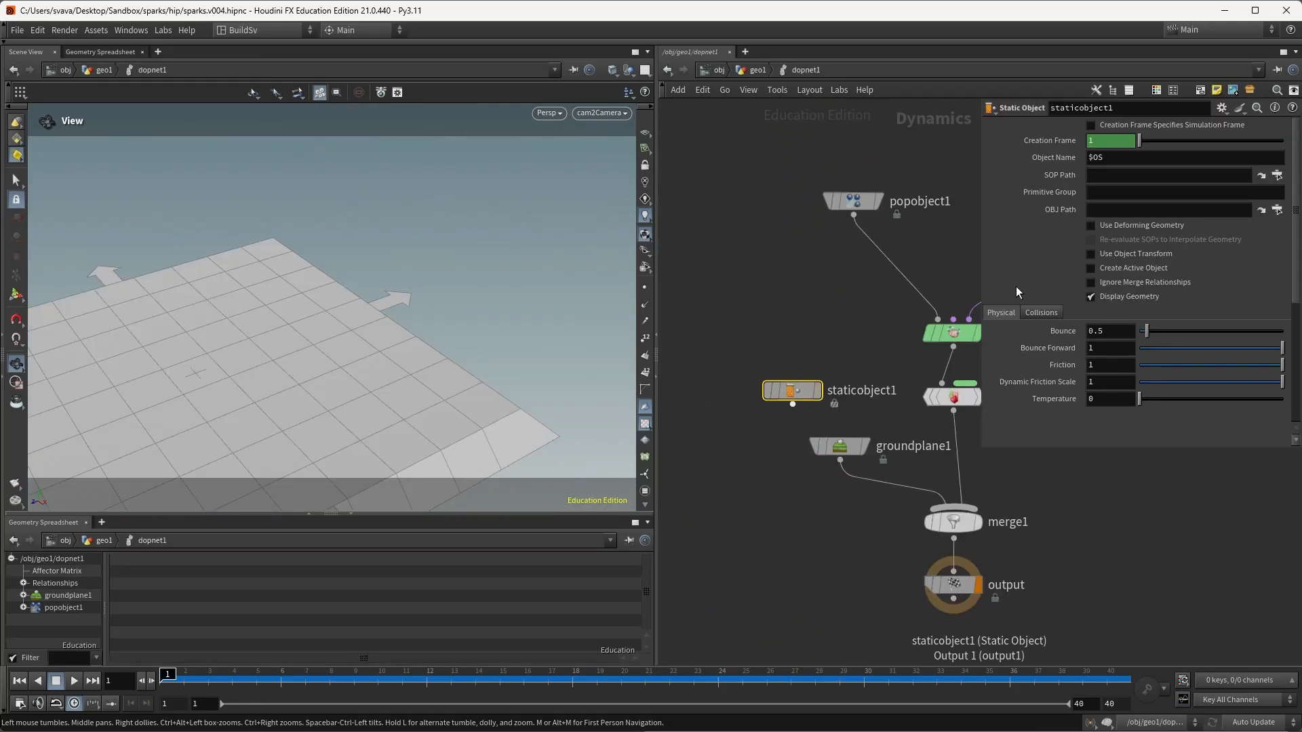
left_click(1093, 176)
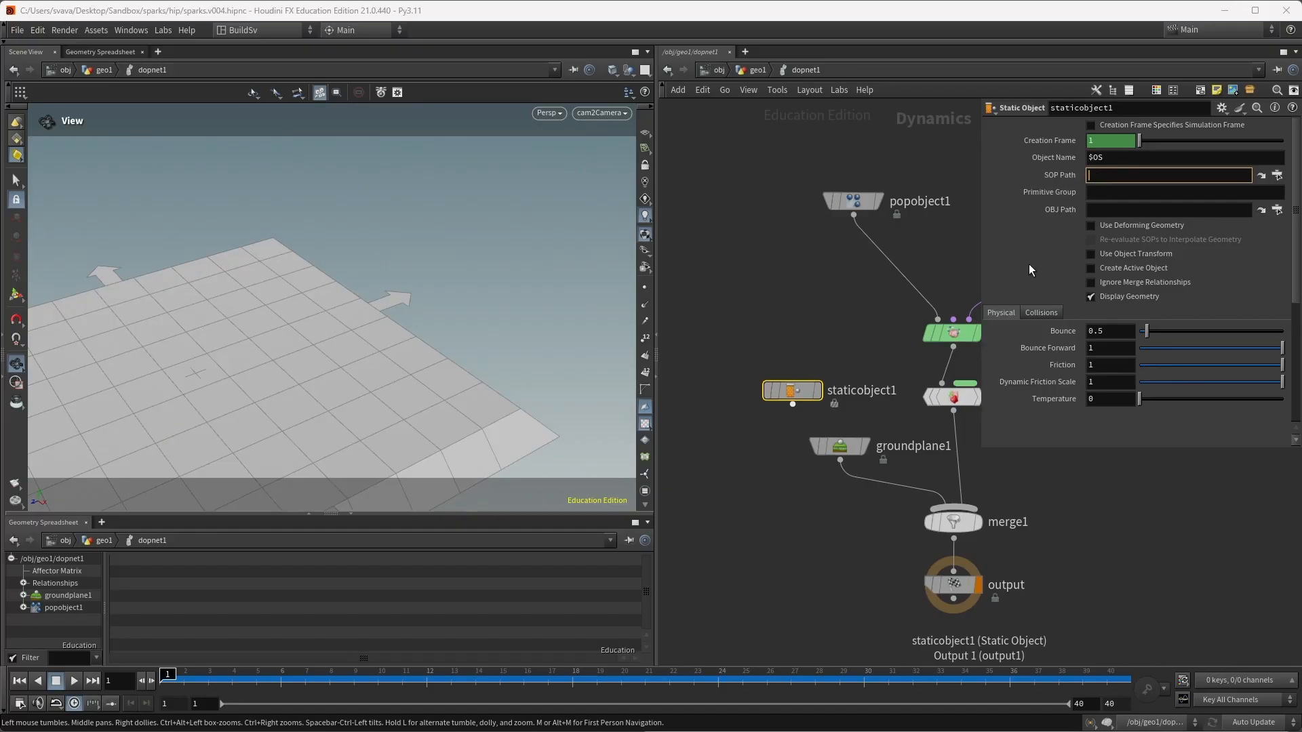
type("../../collid")
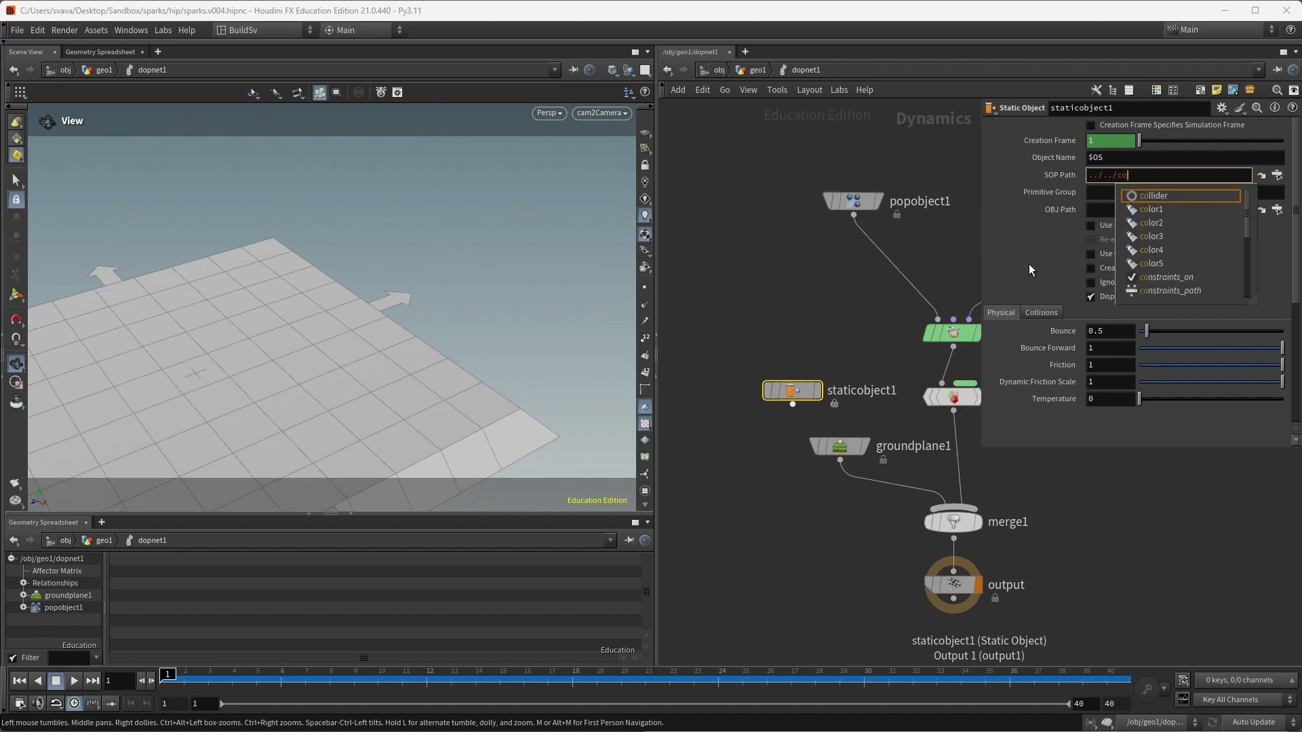
left_click(1187, 196)
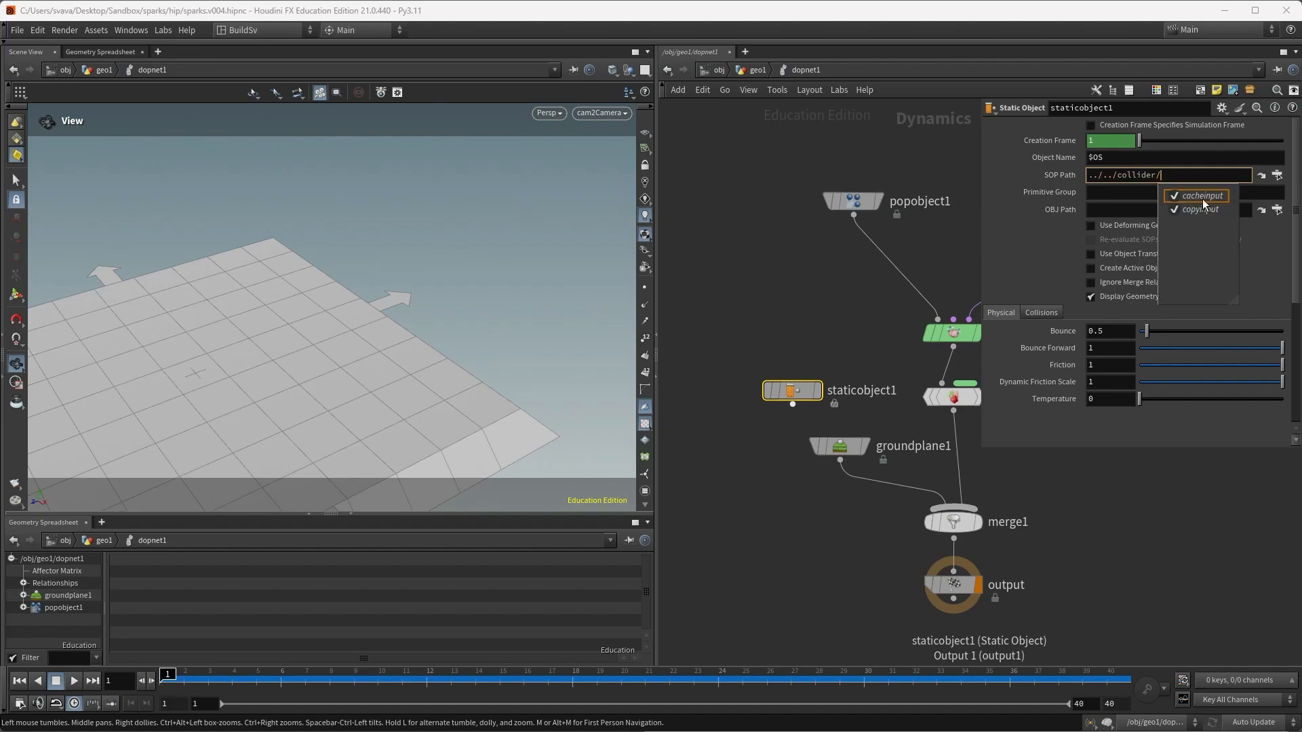
View the collider node in the operator chooser for the SOP Path and close the chooser without picking anything.
left_click(1279, 176)
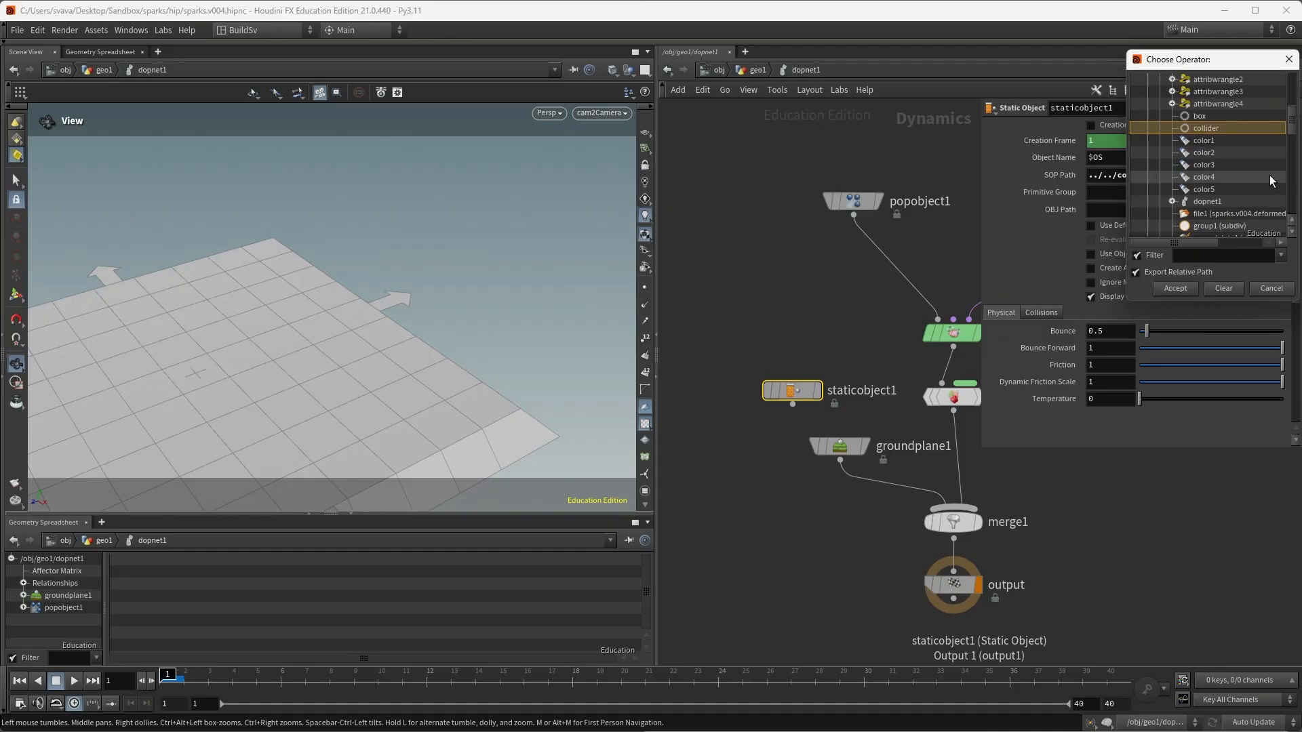
scroll(1272, 181, "up", 6)
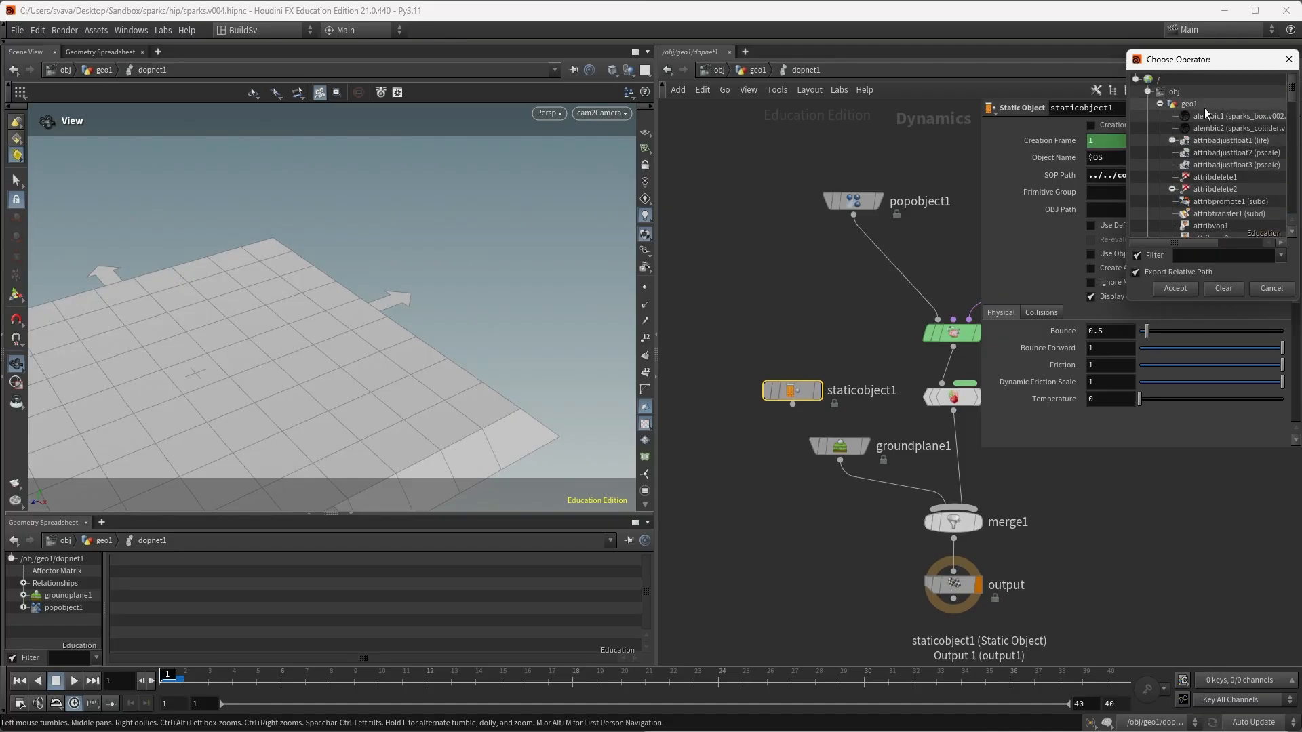
scroll(1204, 136, "down", 5)
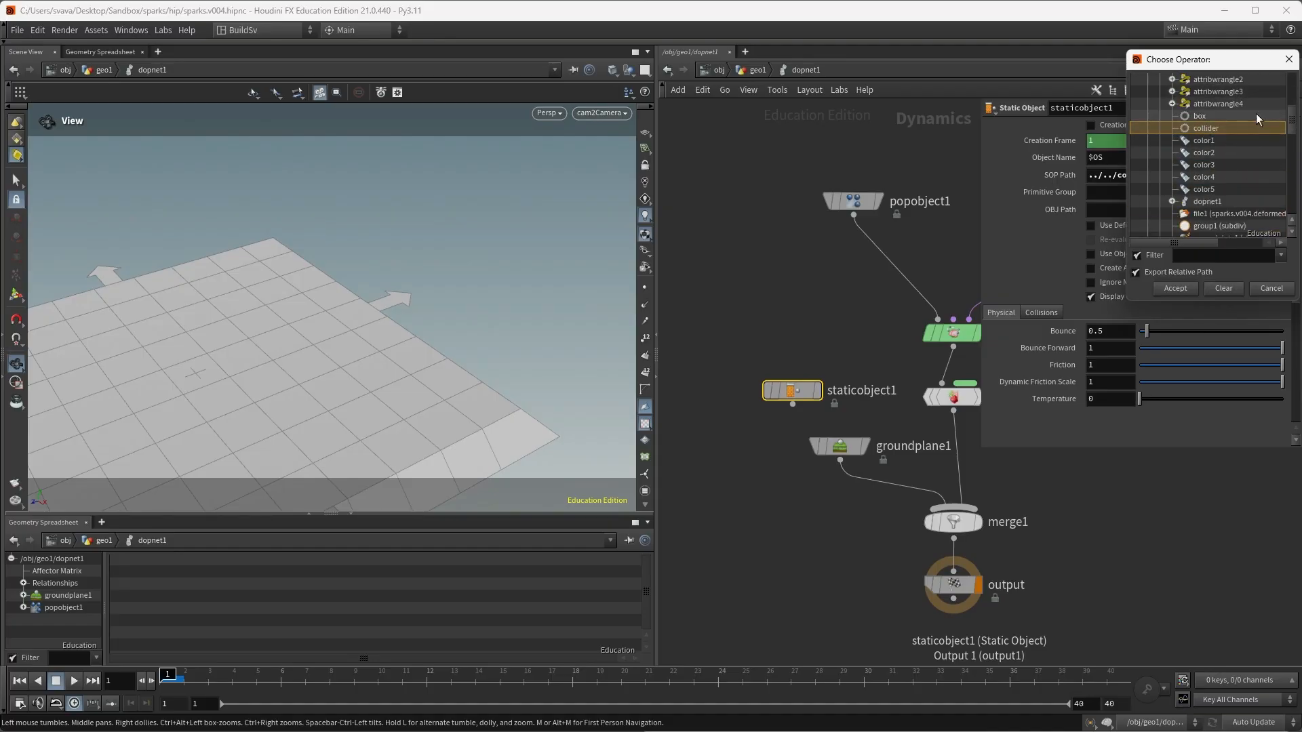
left_click(1289, 60)
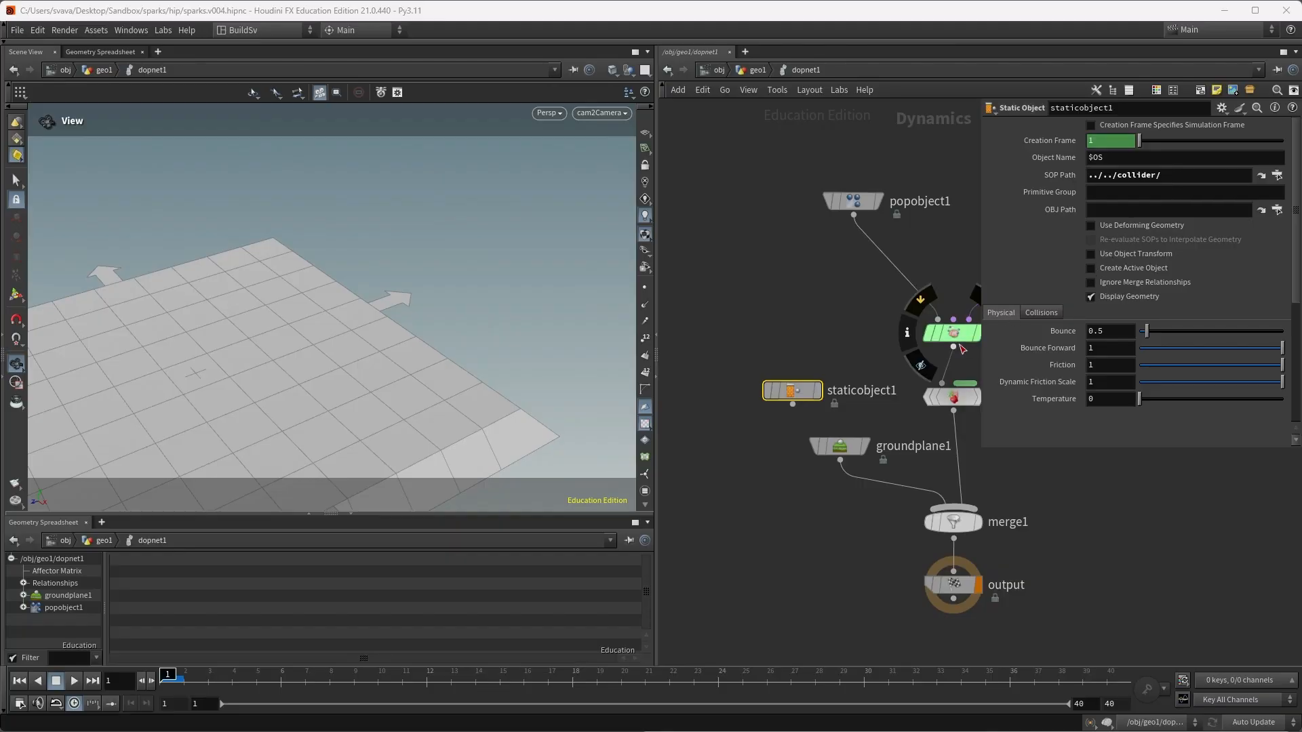
Disconnect groundplane1 from merge1 and connect staticobject1 to merge1 in its place.
left_click_drag(847, 449, 774, 471)
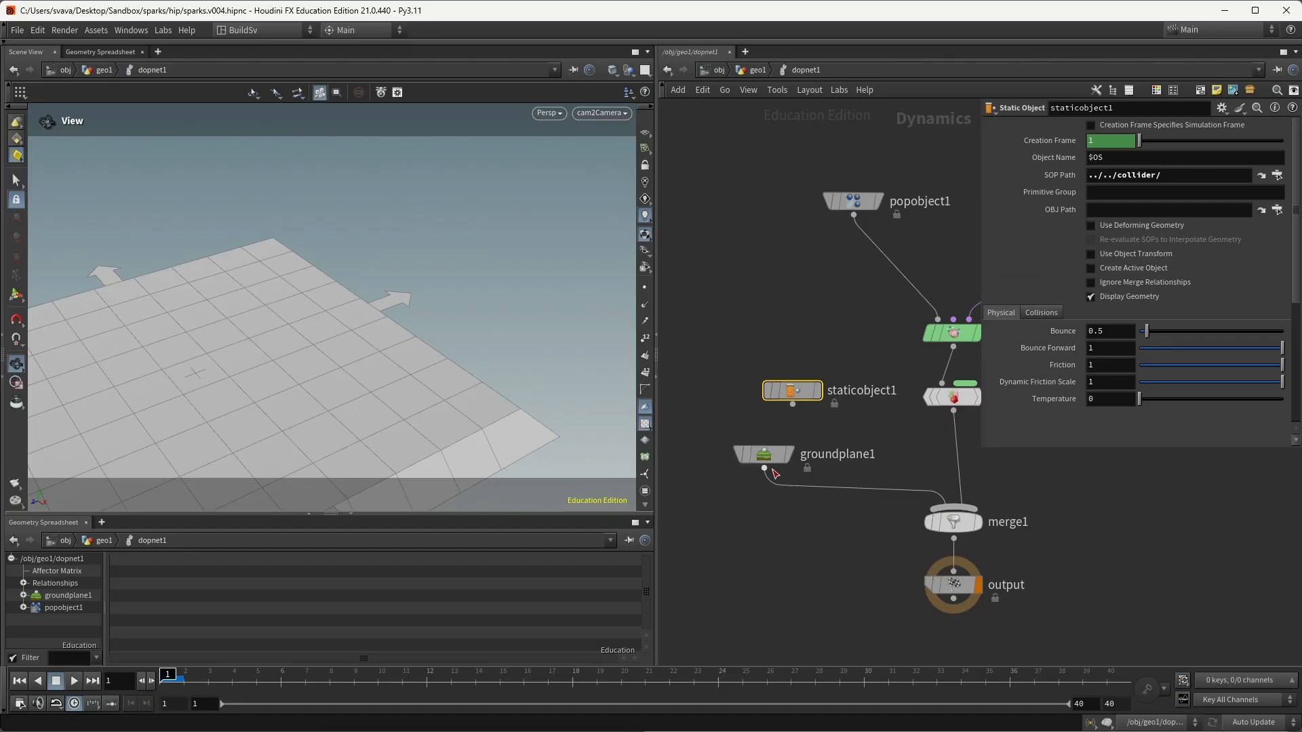
left_click(804, 487)
left_click(792, 404)
left_click_drag(800, 401, 837, 424)
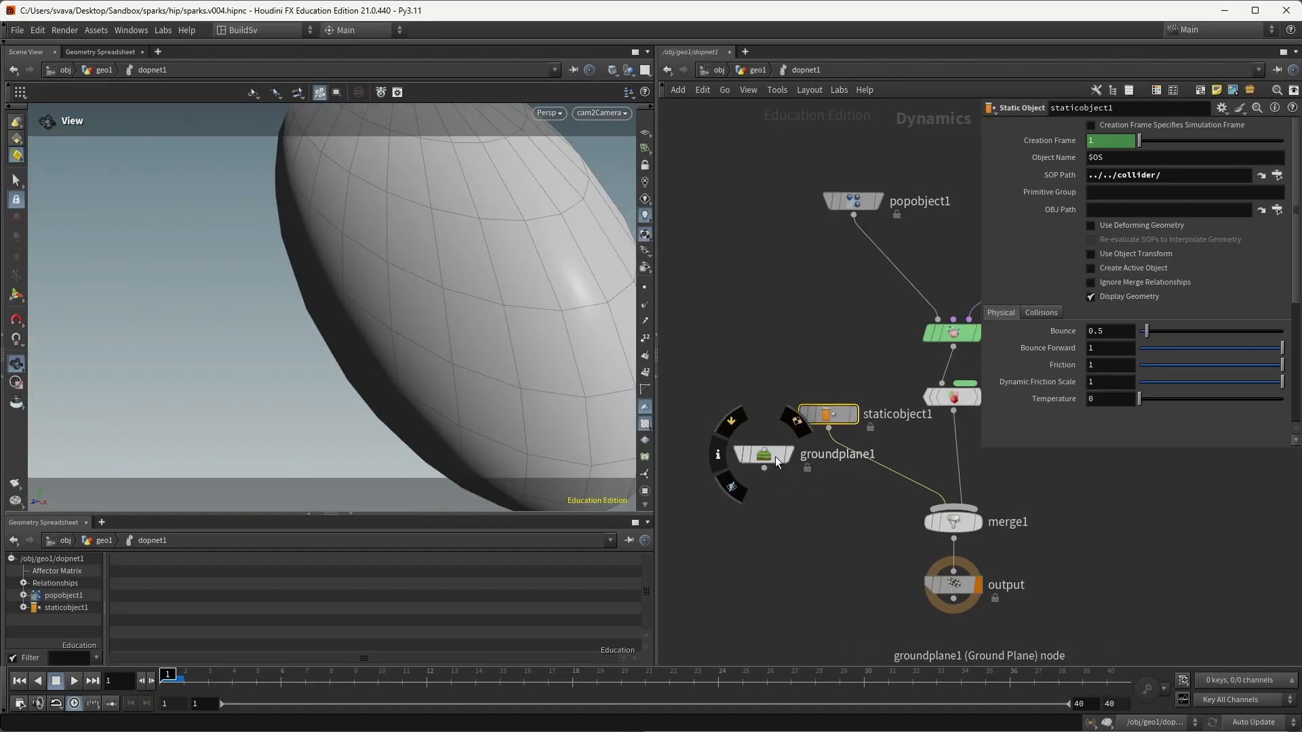
left_click_drag(776, 457, 751, 480)
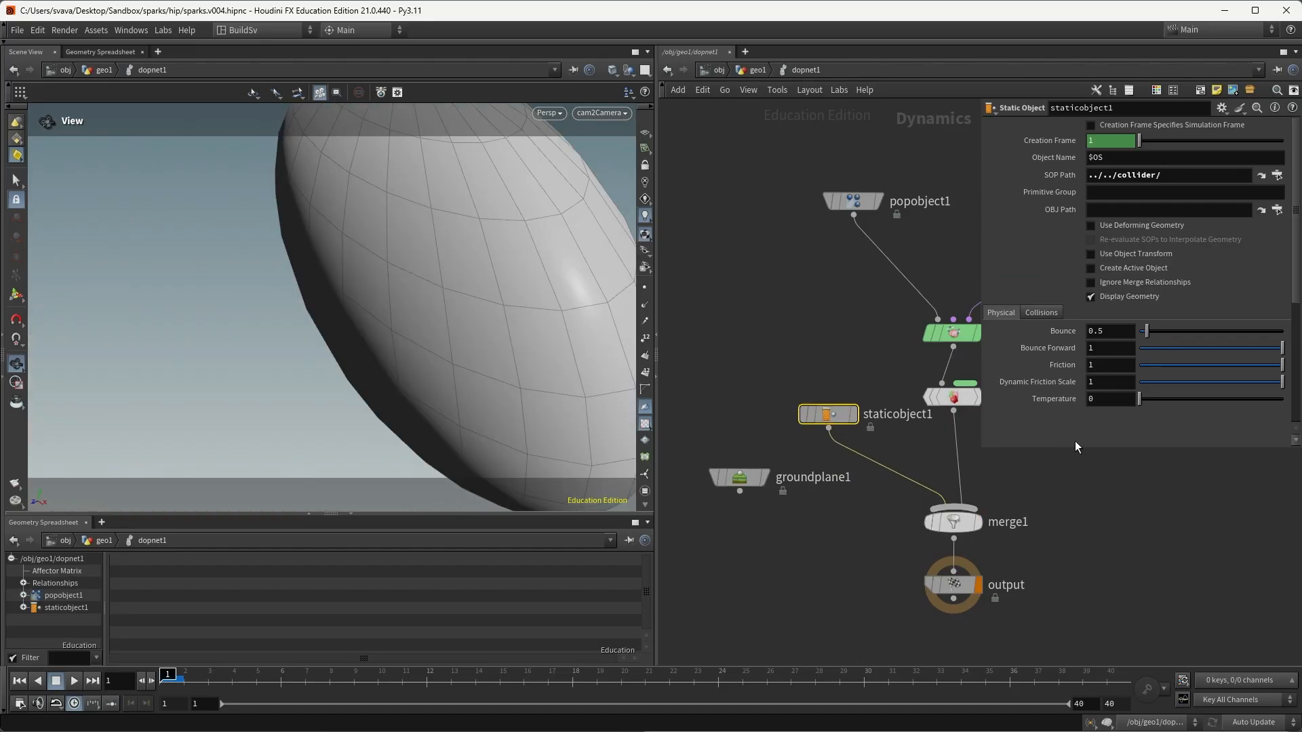
Show staticobject1's volume collision guide instead of its display geometry and set Collision Detection to Use Volume Collisions.
left_click(1052, 313)
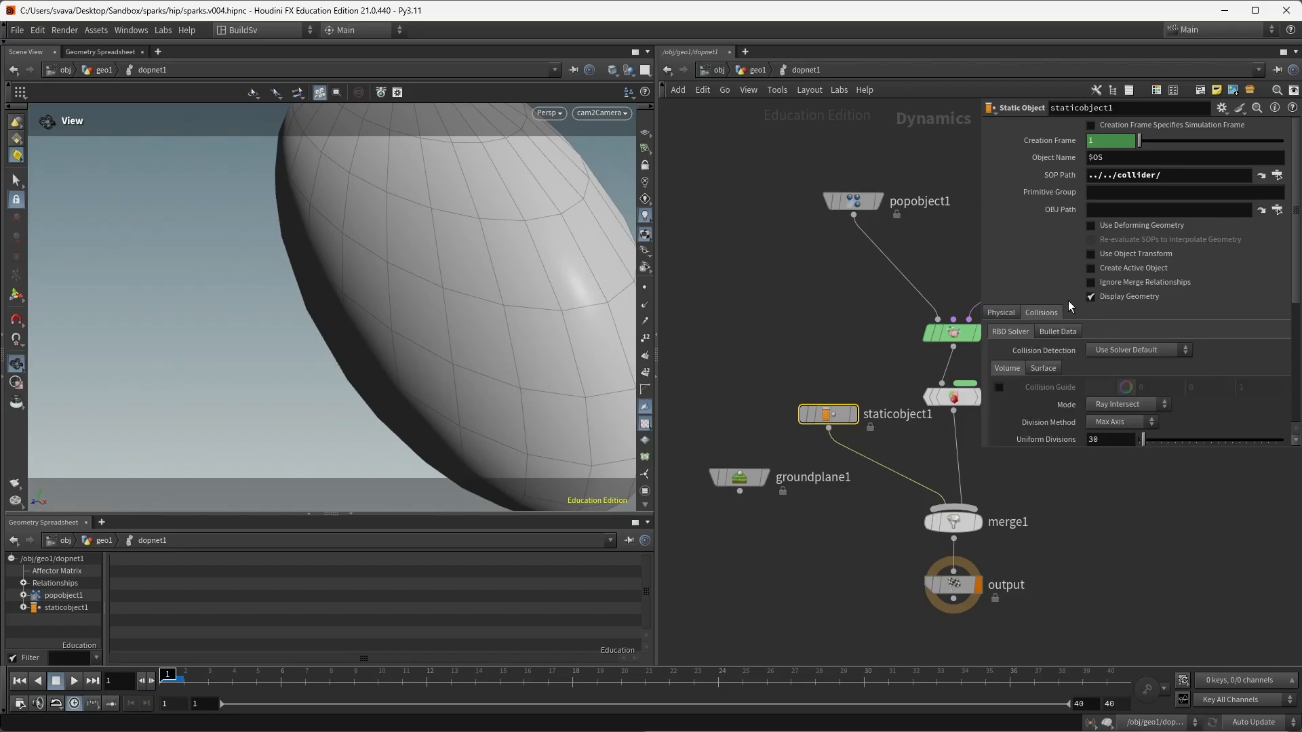
left_click(1091, 297)
left_click(999, 387)
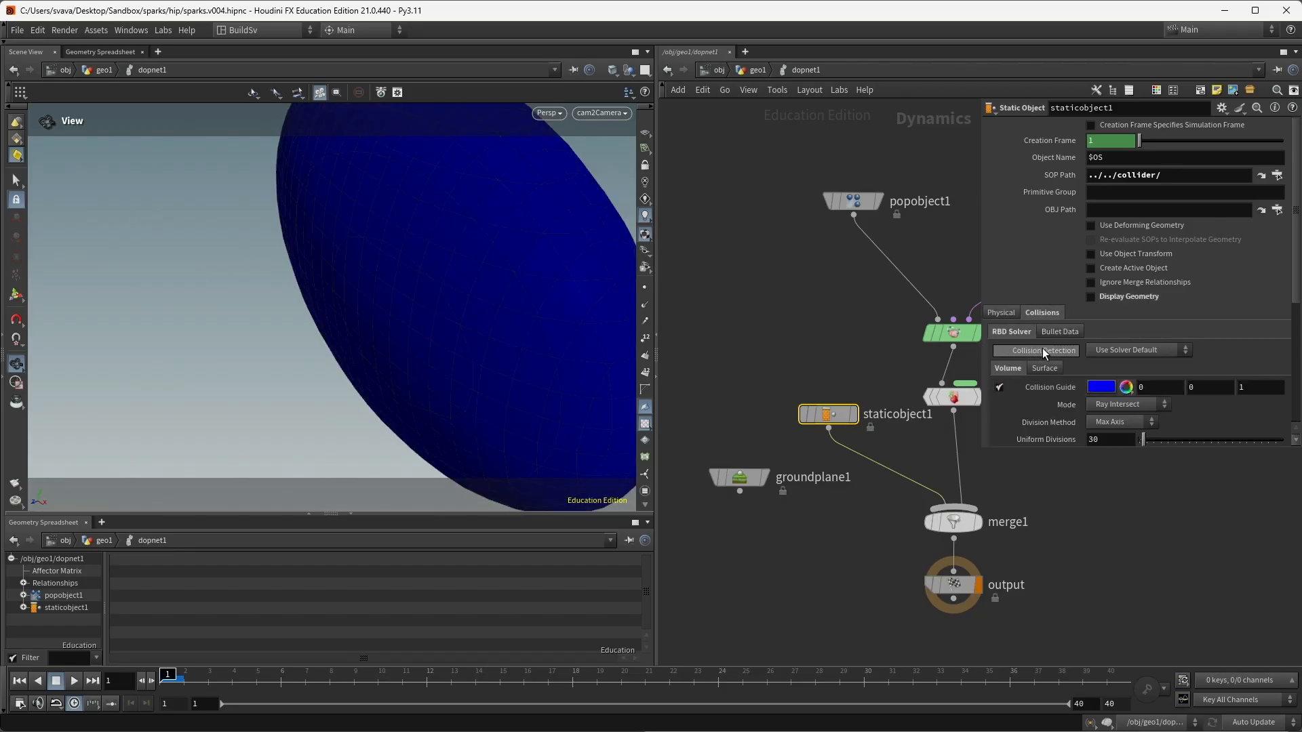
left_click(1112, 348)
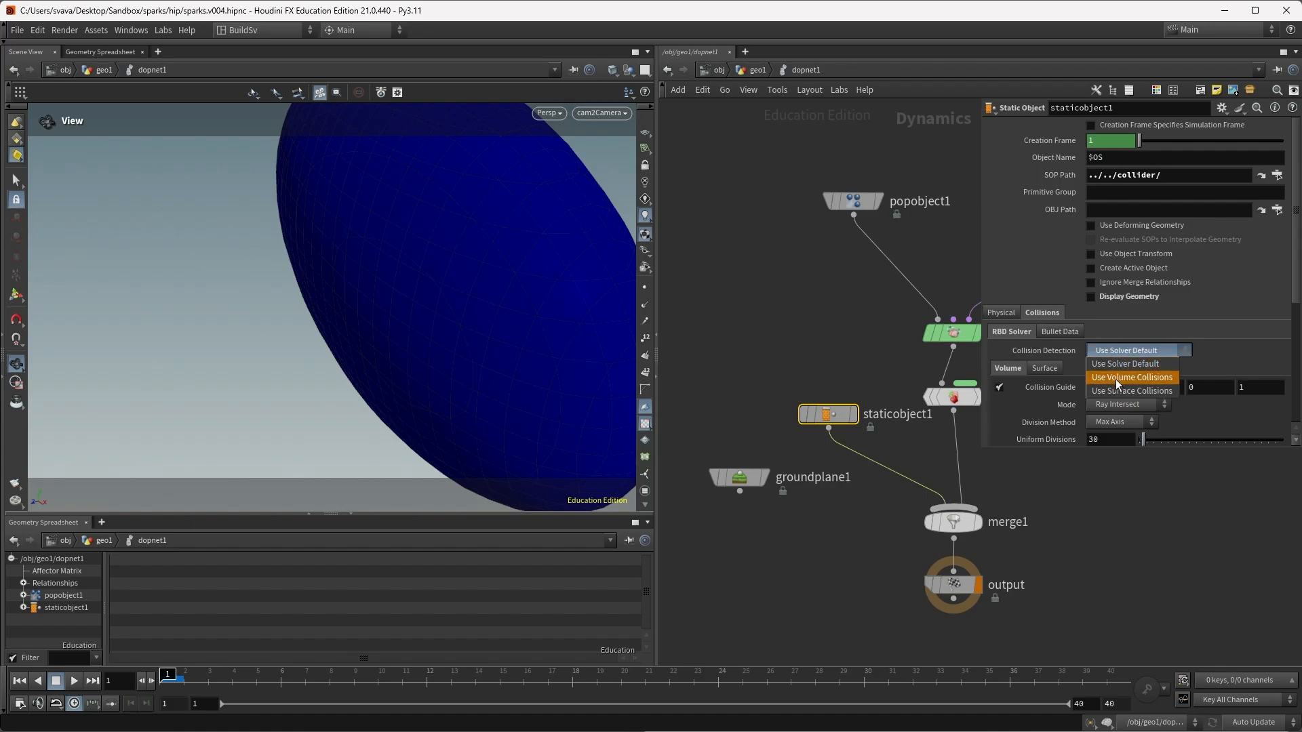
left_click(1133, 377)
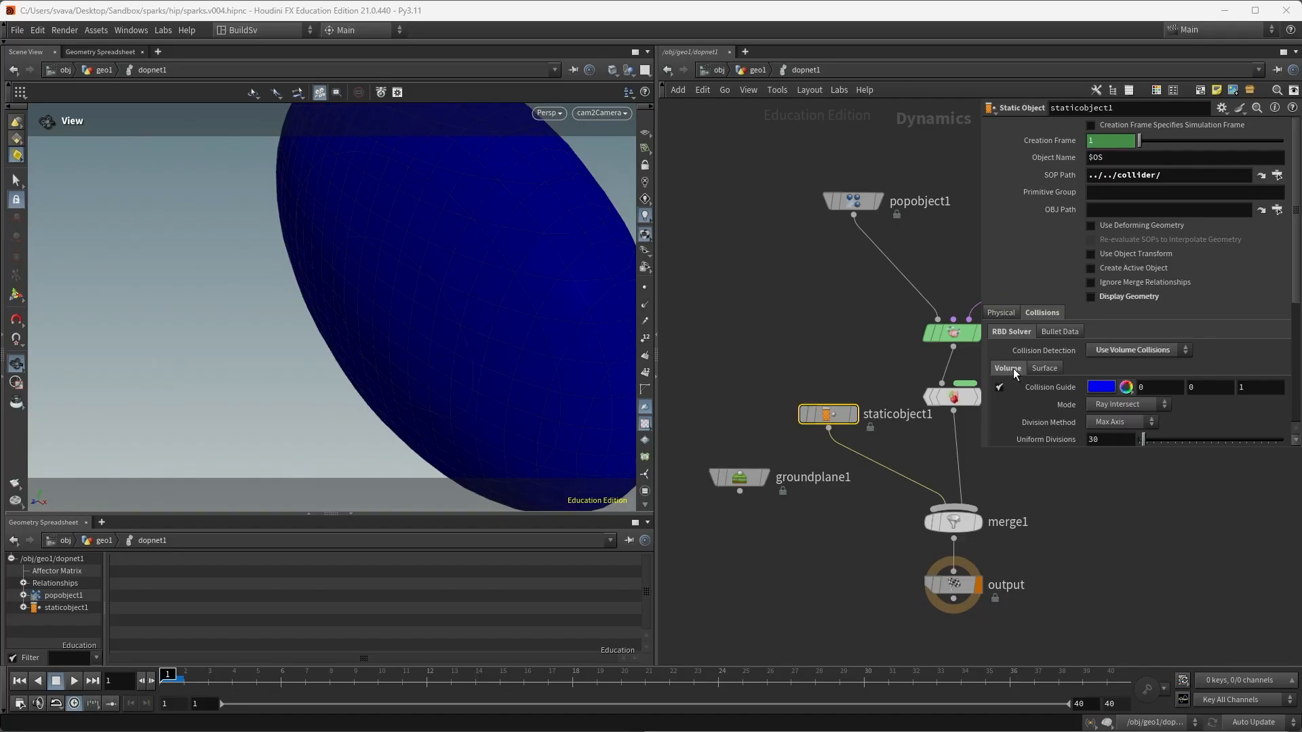
Play the simulation with the collision guide shown to examine how the particles collide, and rewind to frame 1.
left_click(1047, 504)
middle_click_drag(1047, 503, 947, 485)
scroll(976, 487, "down", 1)
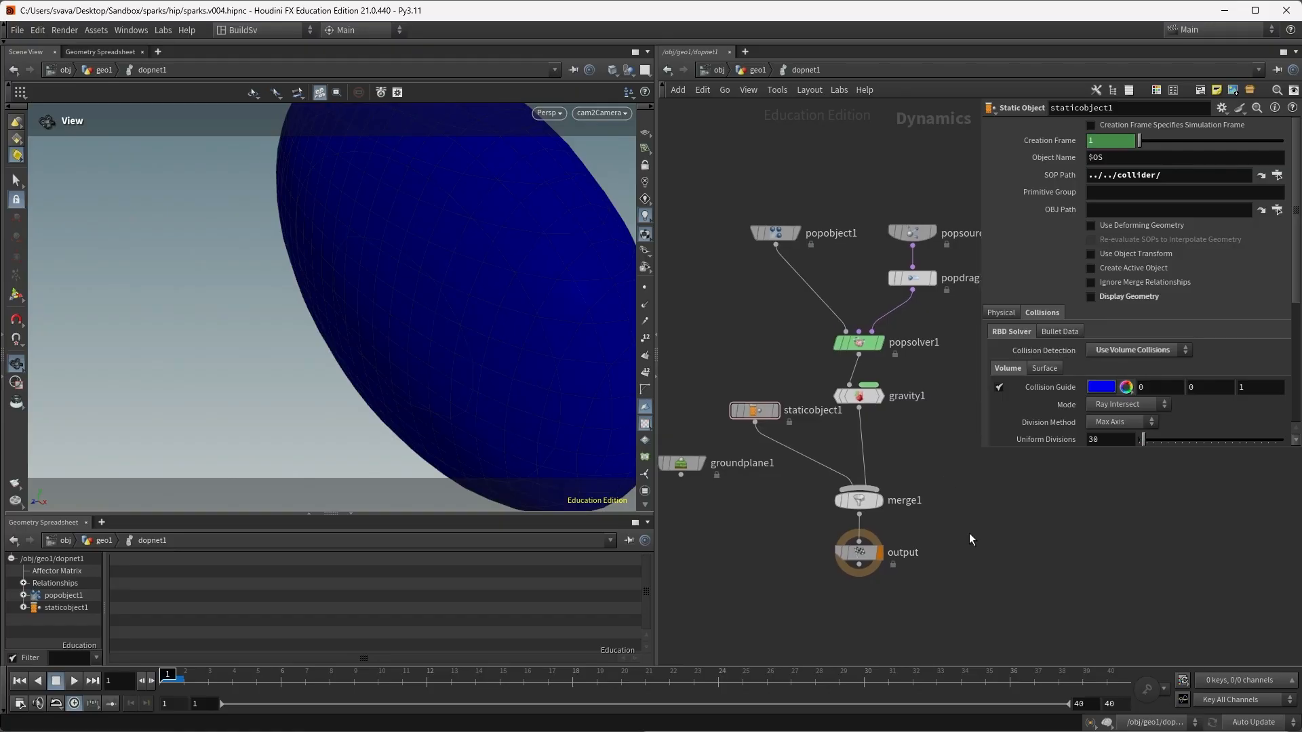
key("Up")
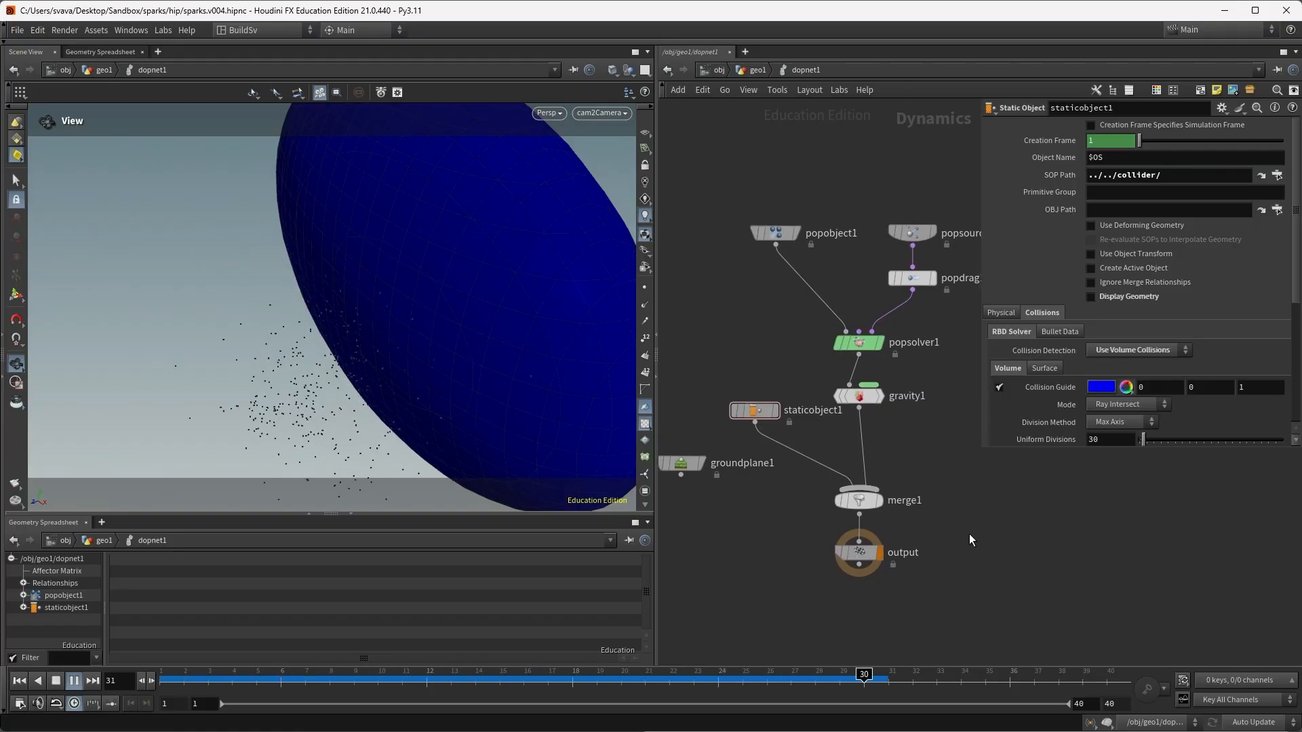
key("ctrl+Up")
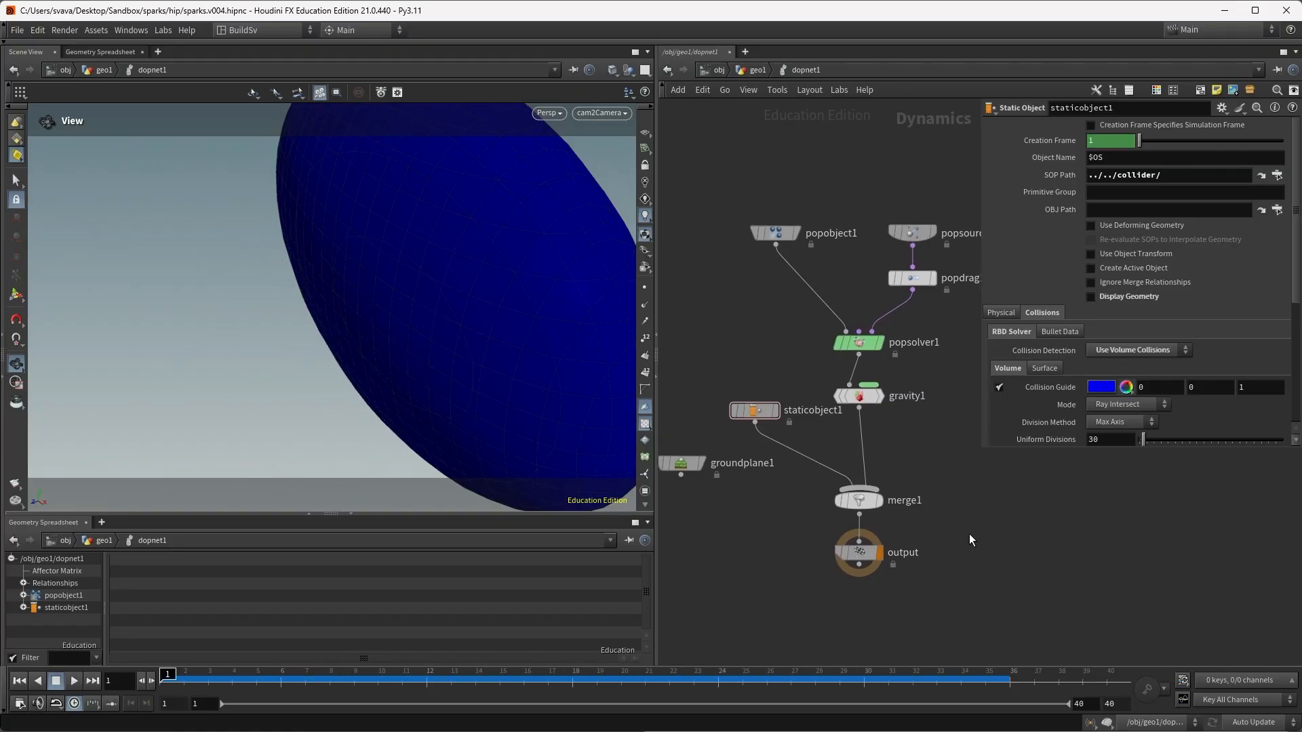
Turn off the collision guide, replay the particles on their own from frame 1, and re-enable Display Geometry on staticobject1.
left_click(998, 388)
key("Up")
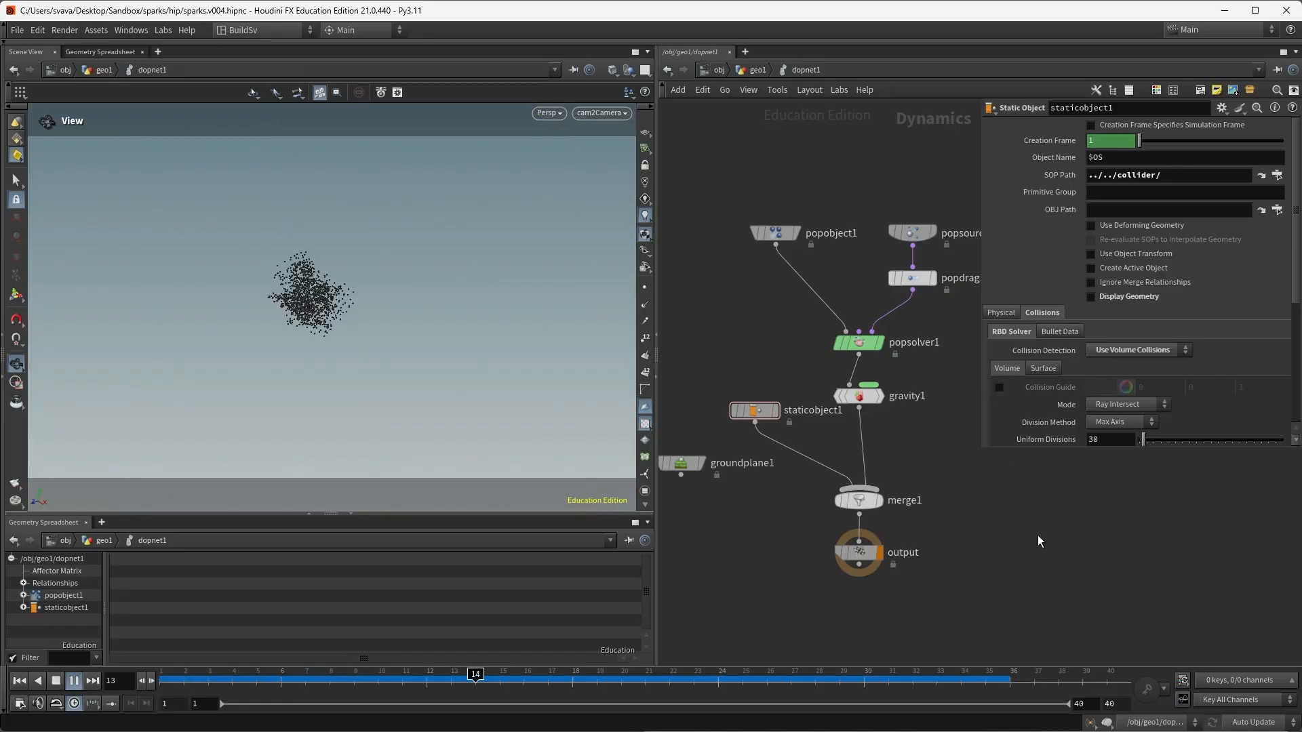
key("ctrl+Up")
key("Up")
key("ctrl+Up")
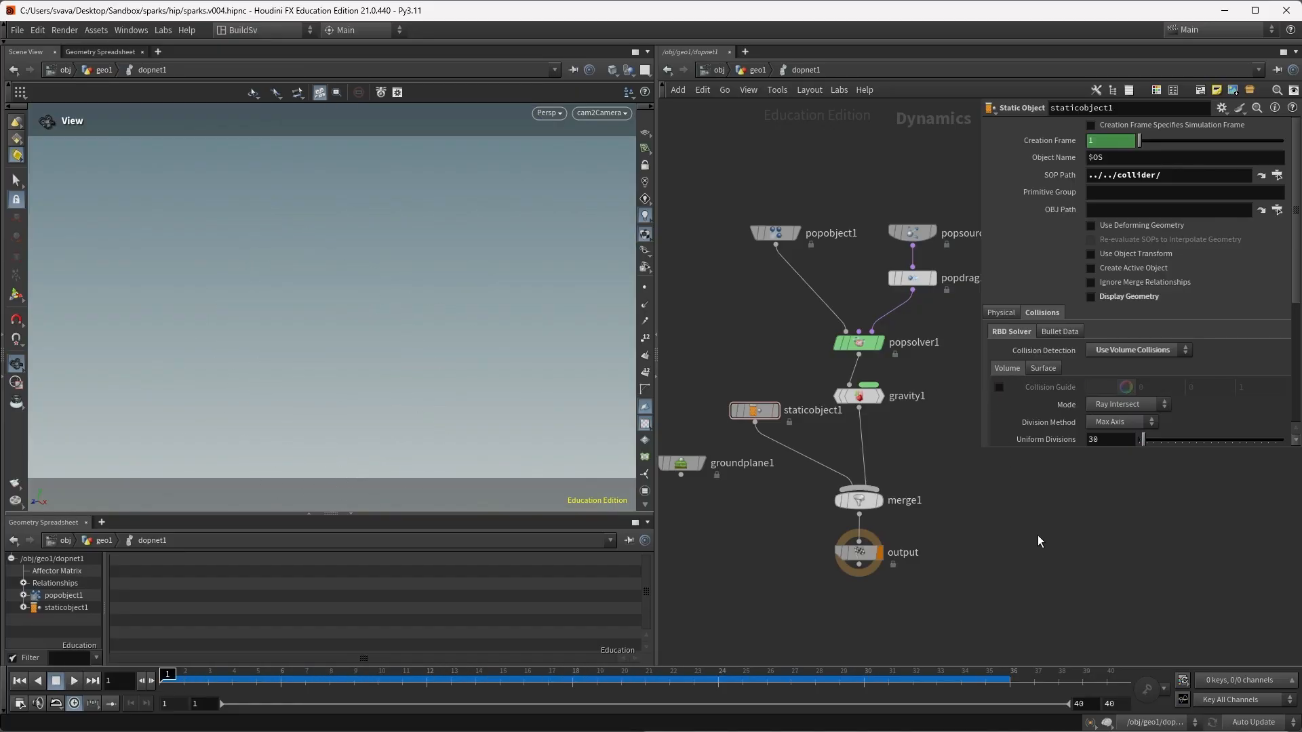
left_click(1092, 297)
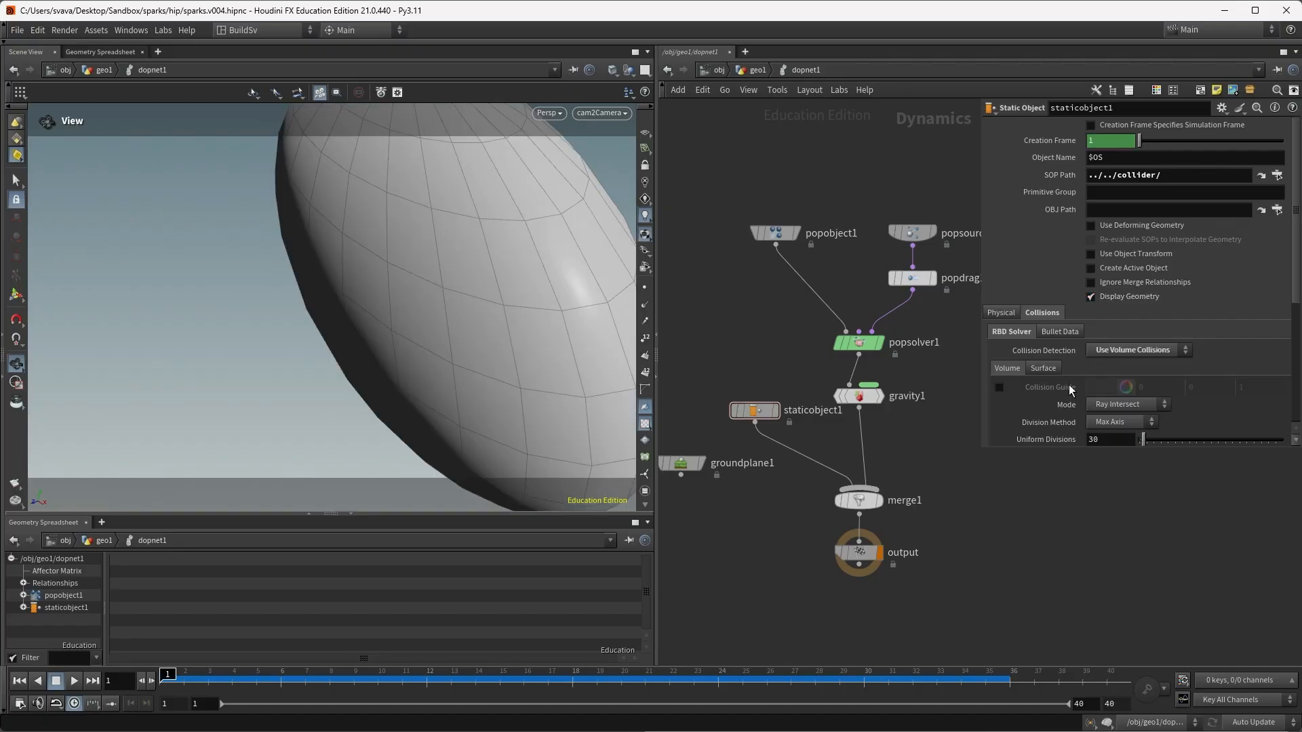
Delete the disconnected groundplane1 node and return to the geo1 network.
left_click_drag(711, 498, 658, 424)
key("Delete")
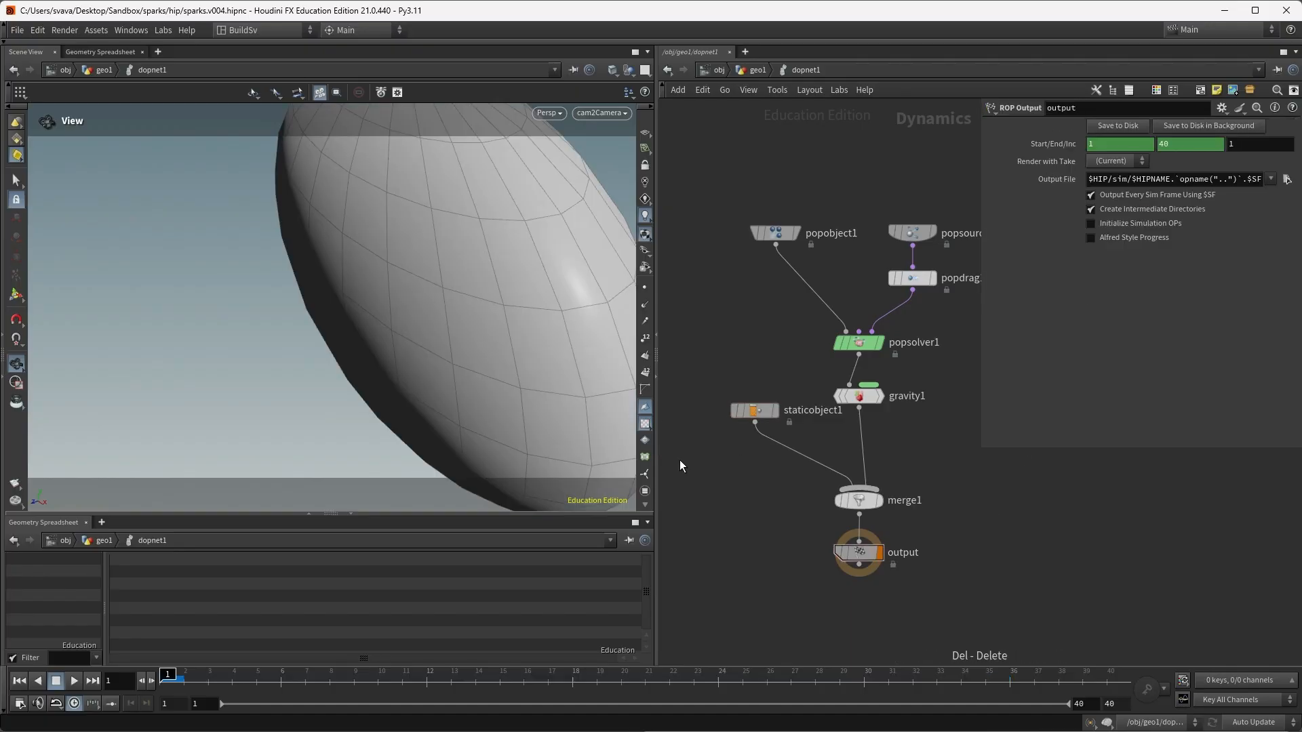
left_click(756, 70)
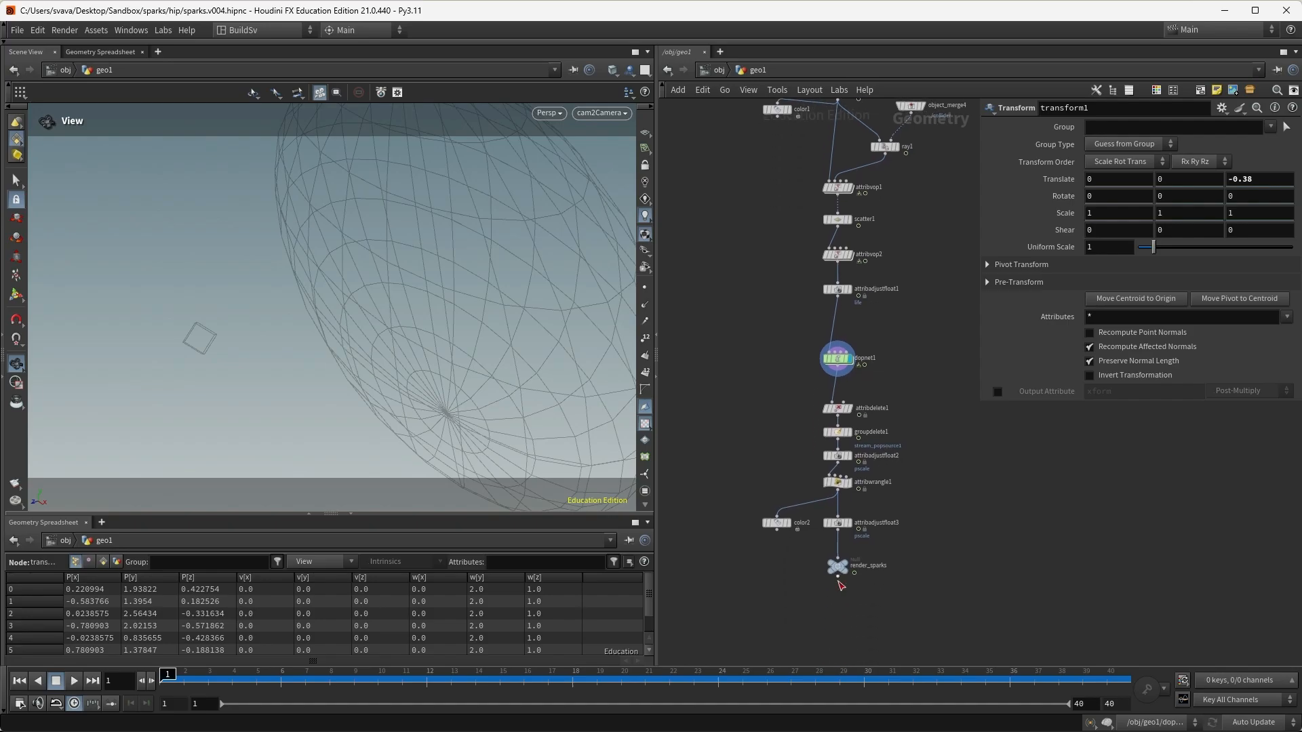
Set the display flag on render_sparks and scrub the timeline back to frame 1.
left_click(843, 570)
left_click_drag(271, 680, 168, 679)
scroll(750, 326, "down", 3)
middle_click_drag(750, 325, 992, 379)
scroll(858, 366, "up", 2)
middle_click_drag(869, 485, 870, 452)
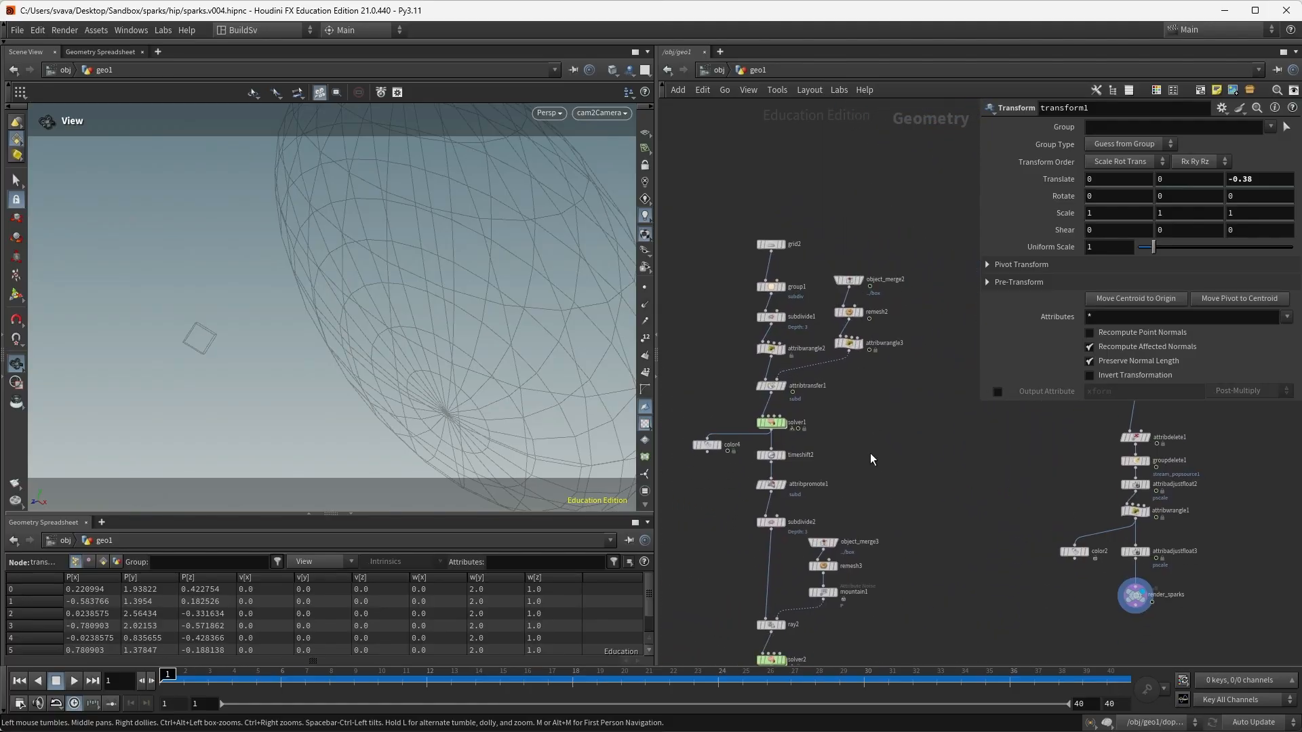
Display and select the grid2 node, and add an Object Merge node just above it.
scroll(798, 274, "up", 2)
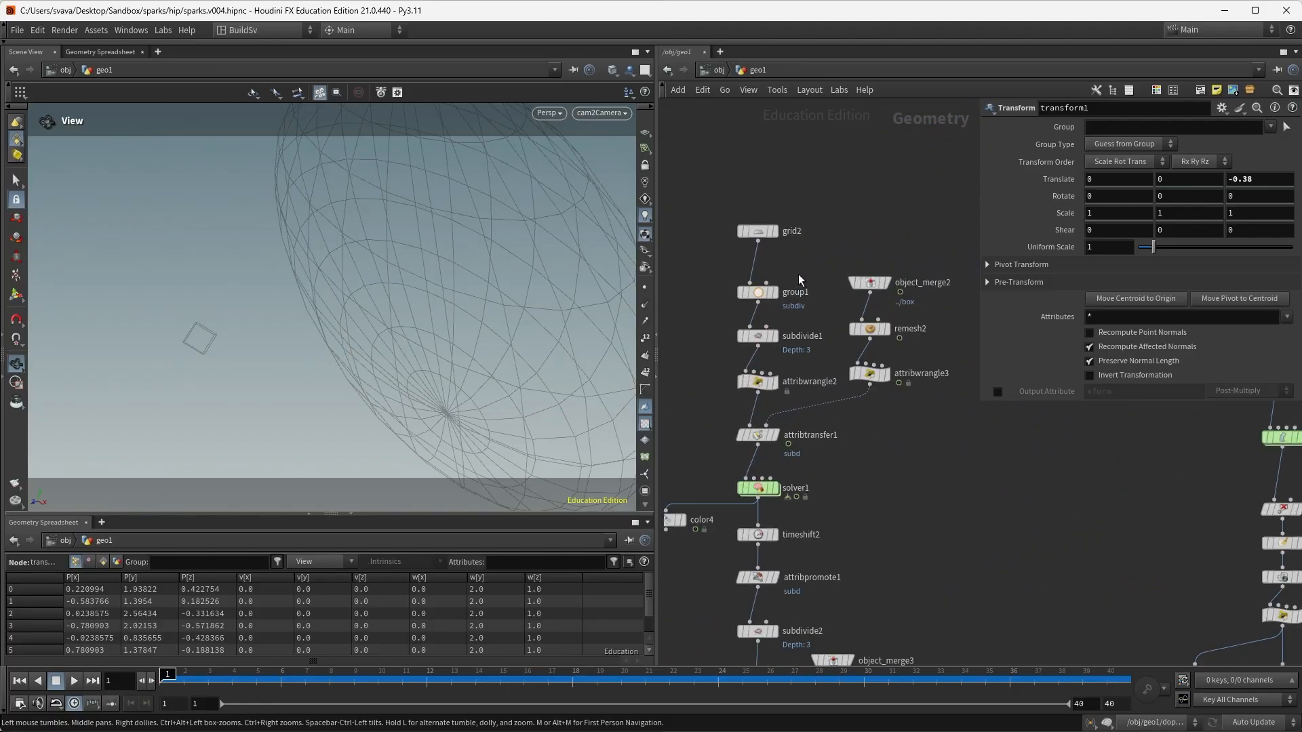
left_click(776, 232)
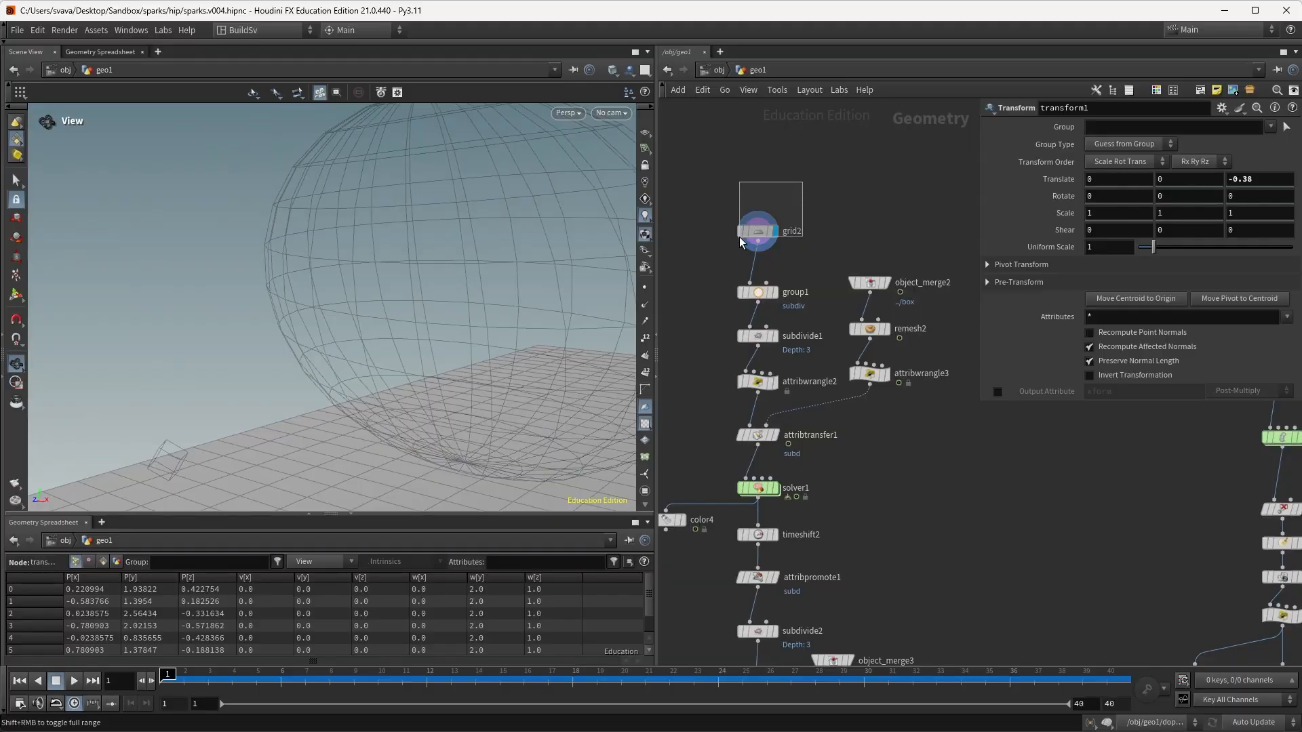
left_click(758, 232)
middle_click_drag(819, 198, 836, 196)
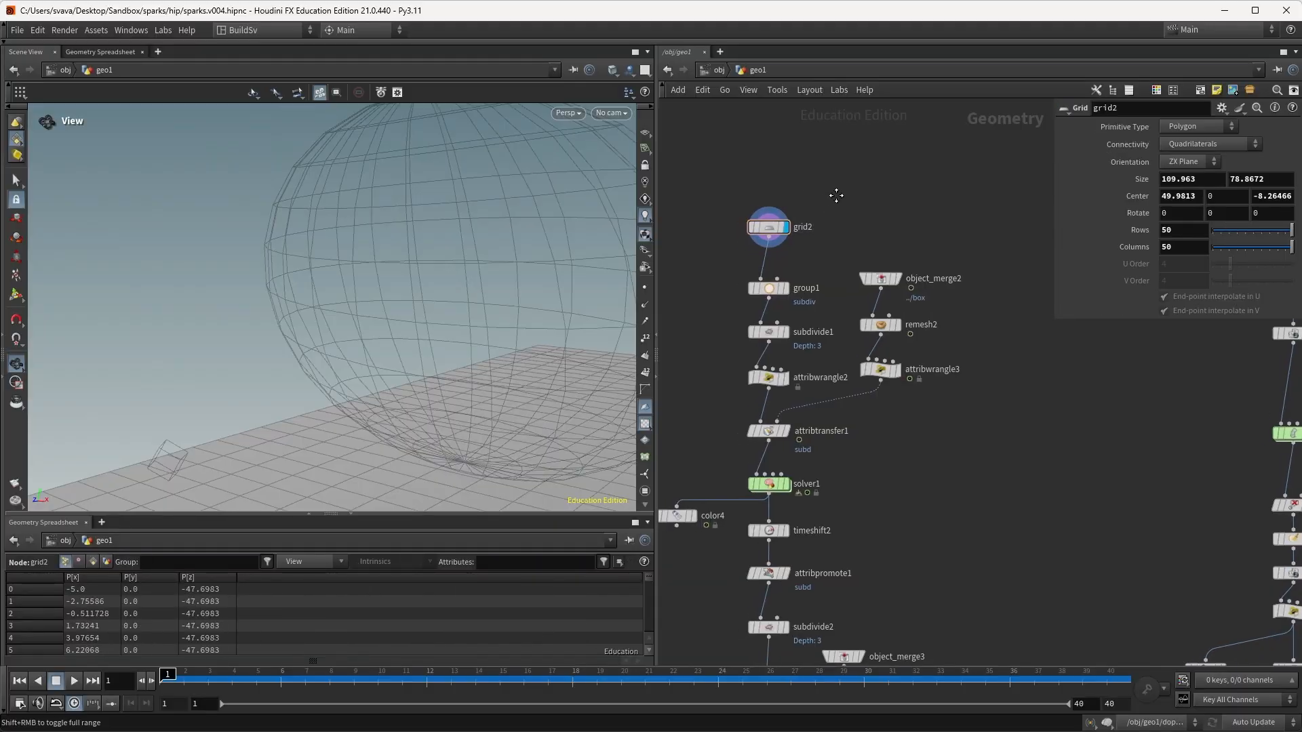
key("Tab")
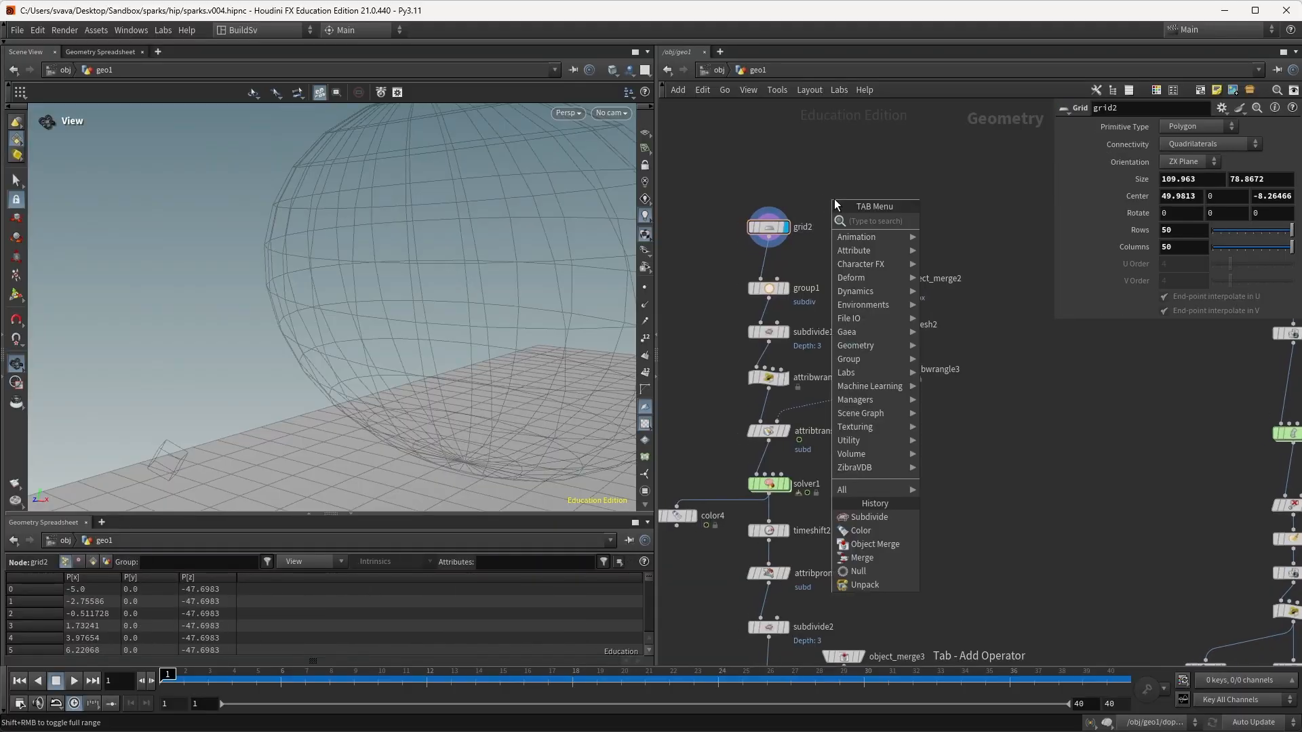
type("obj")
key("Return")
left_click(830, 194)
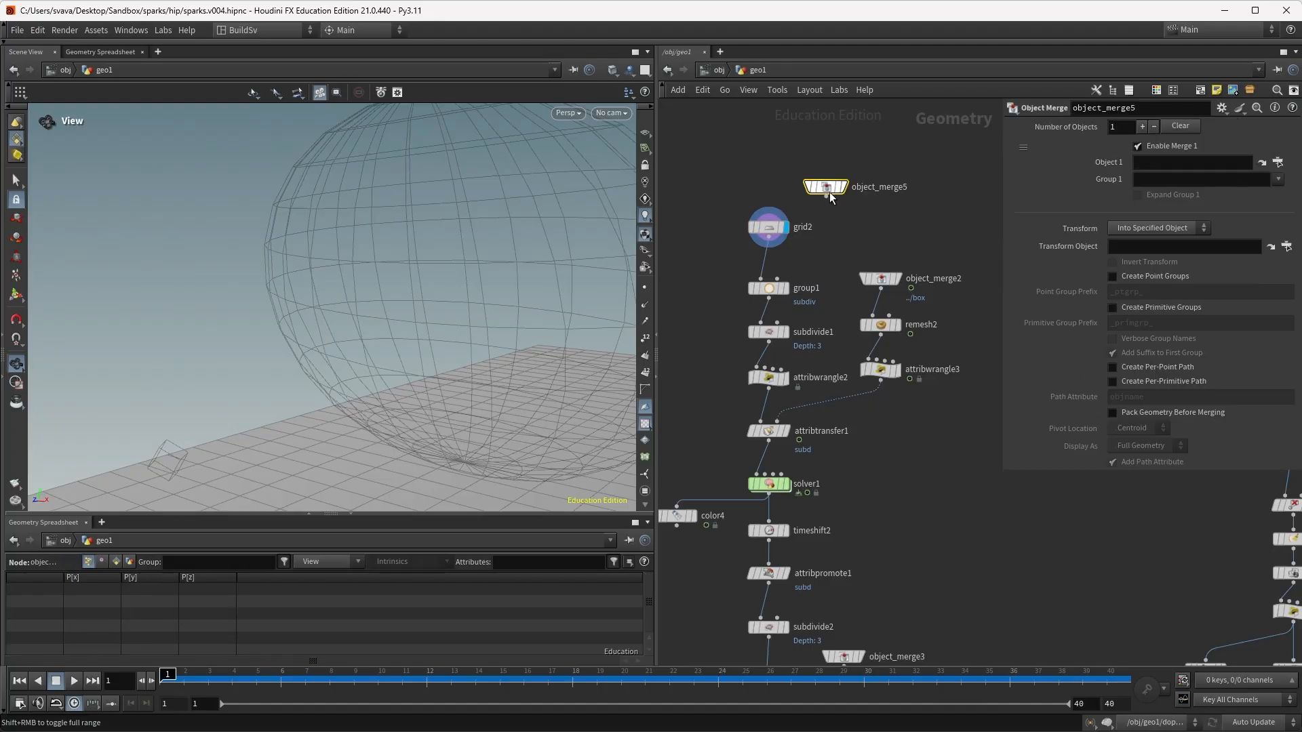
Set Object 1 of the new Object Merge to ../collider/ and display the node.
left_click(1163, 164)
type("../")
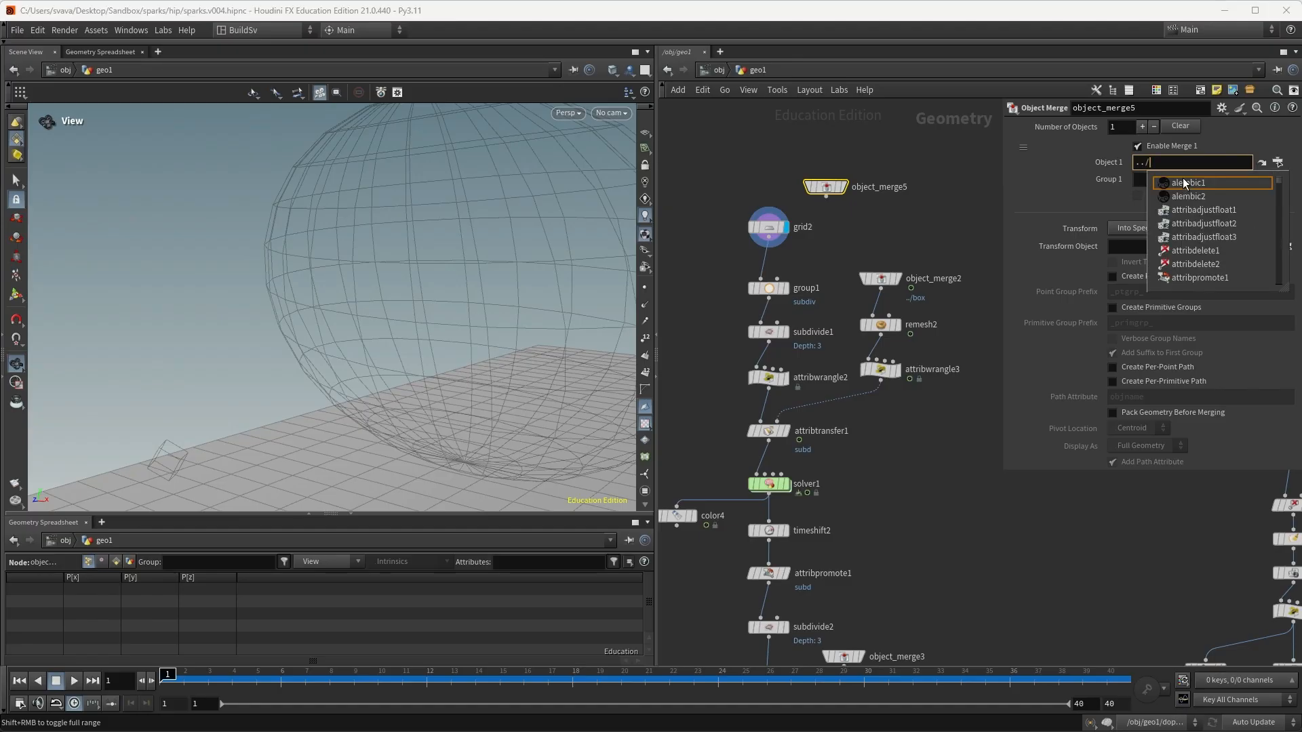
type("coll")
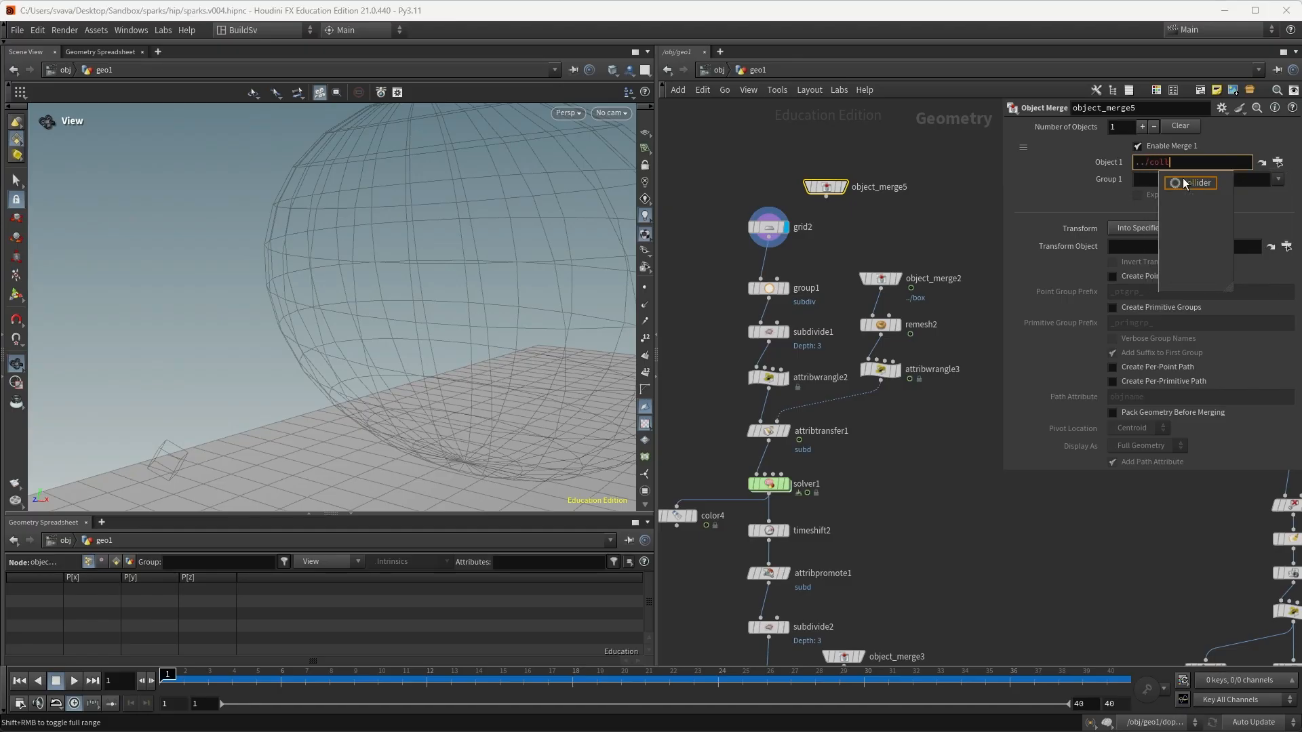
left_click(1184, 183)
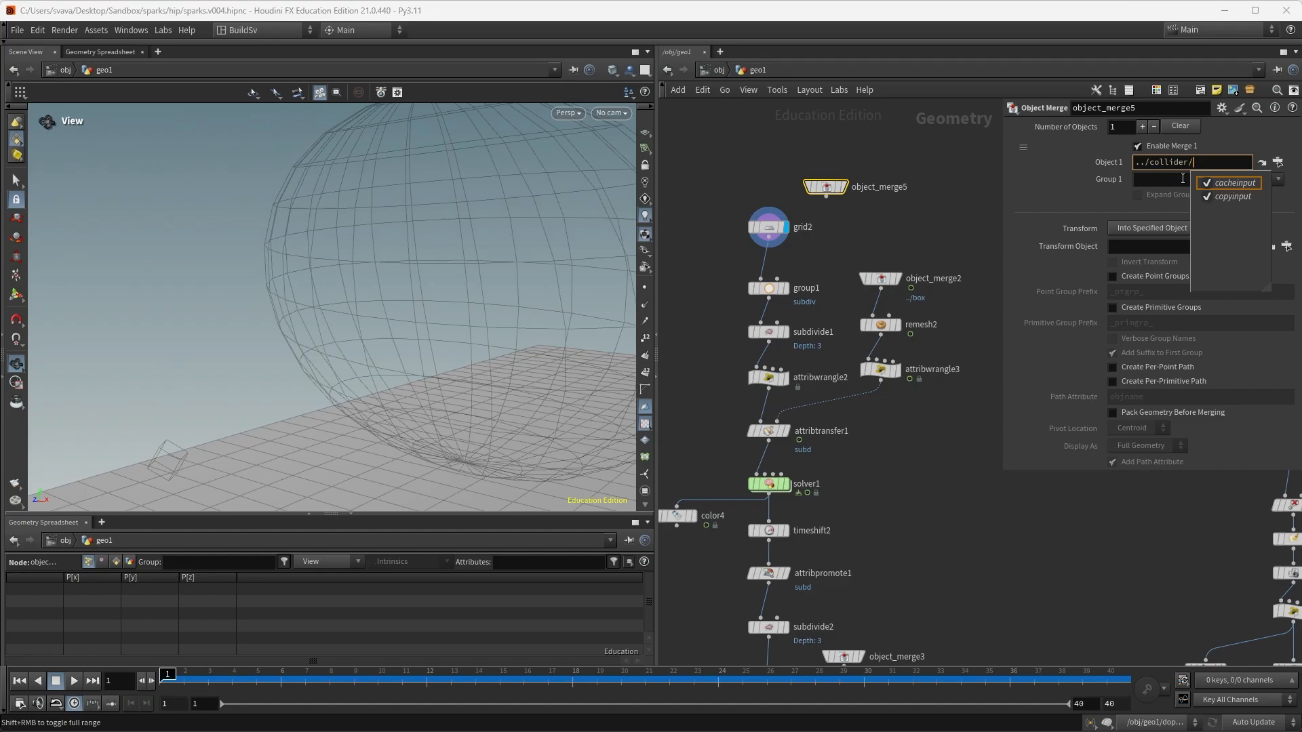
key("Return")
left_click(843, 185)
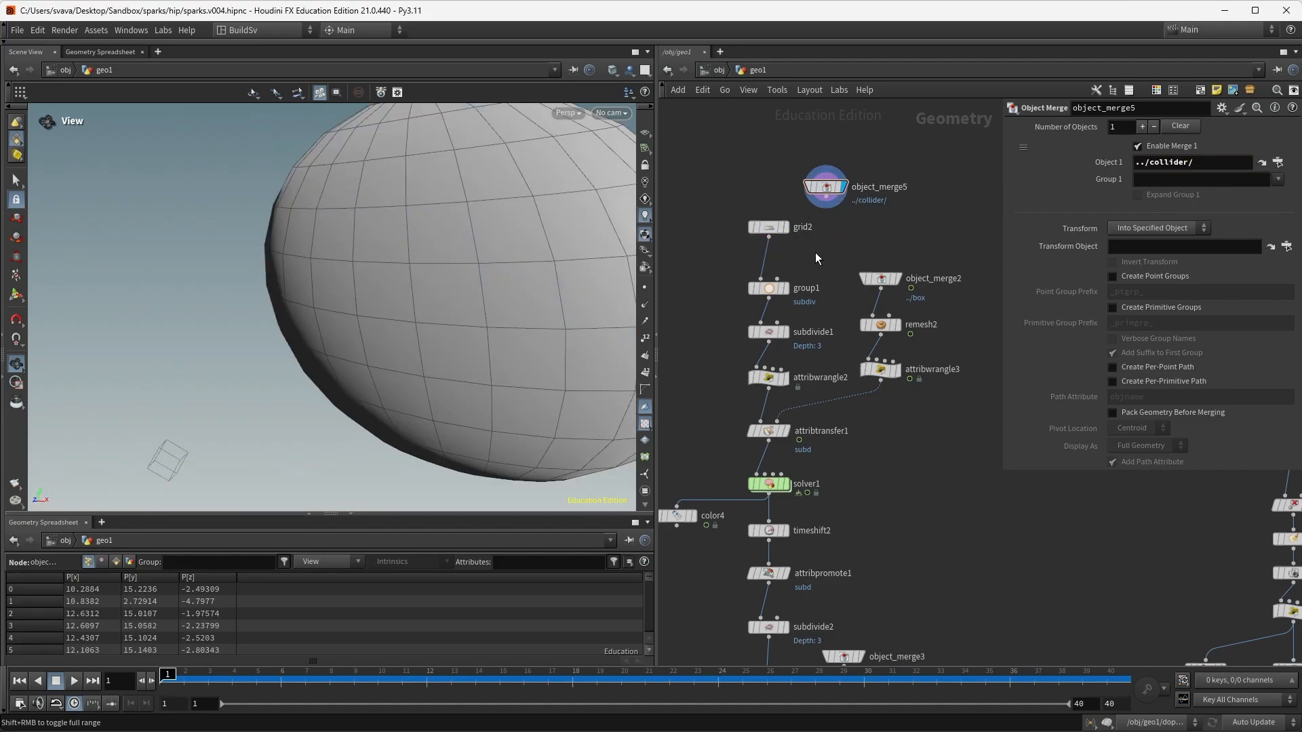
Delete the grid2 node and connect the collider Object Merge to group1 in its place.
key("Delete")
left_click_drag(785, 232, 806, 189)
left_click(769, 192)
left_click(760, 277)
Insert a displayed Subdivide node between the collider Object Merge and group1, with Depth 3.
key("Tab")
type("sub")
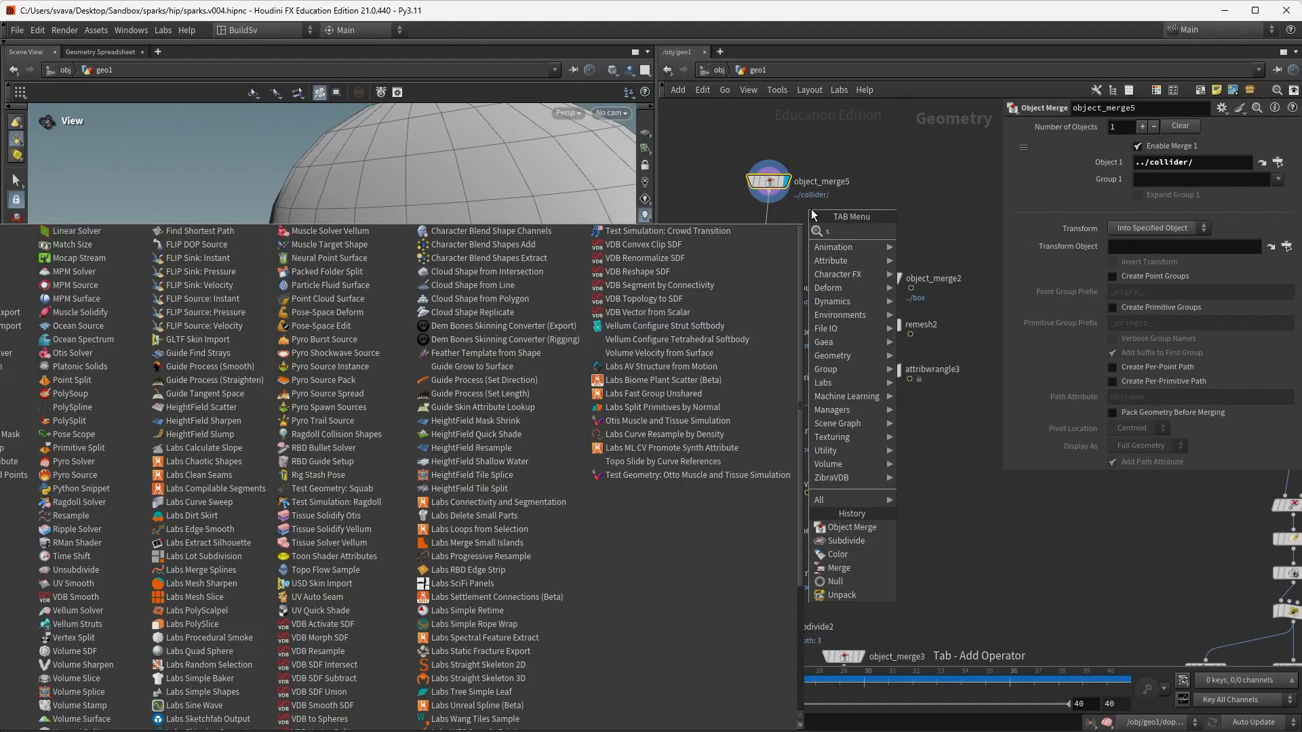
key("Return")
left_click(780, 221)
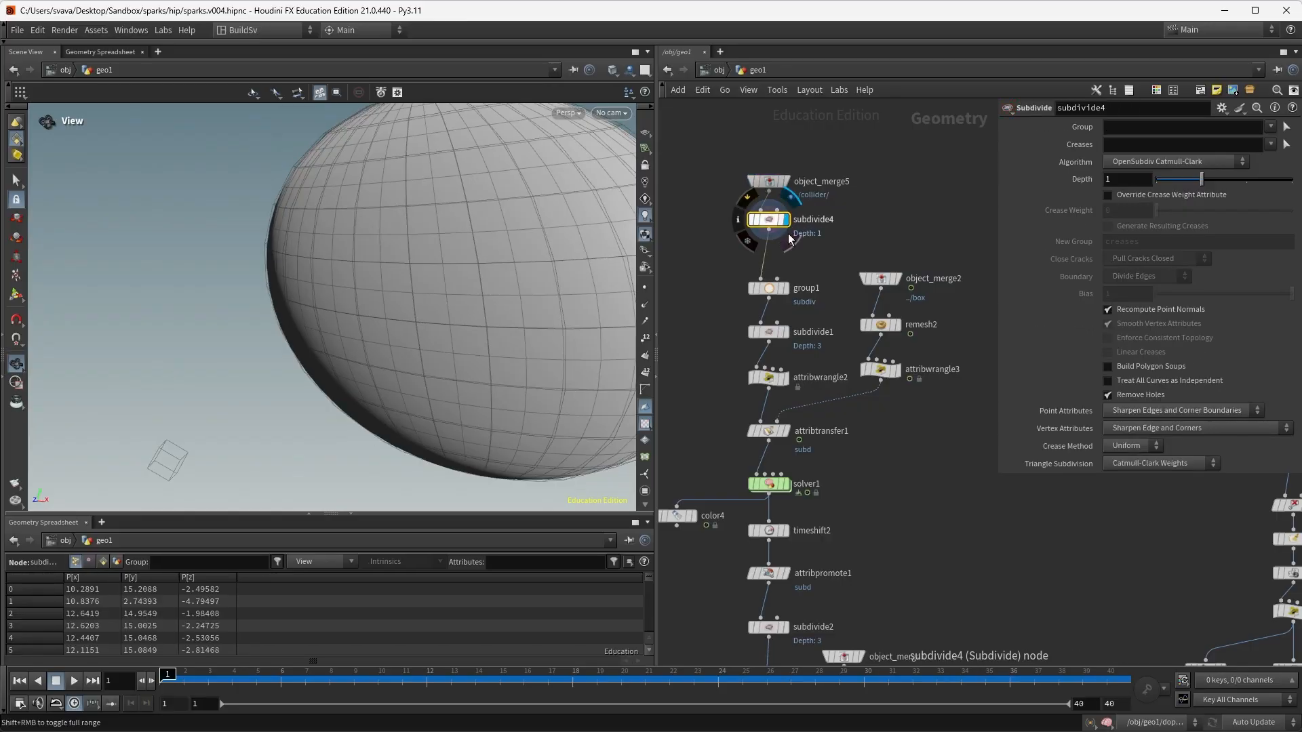
left_click_drag(1201, 179, 1292, 180)
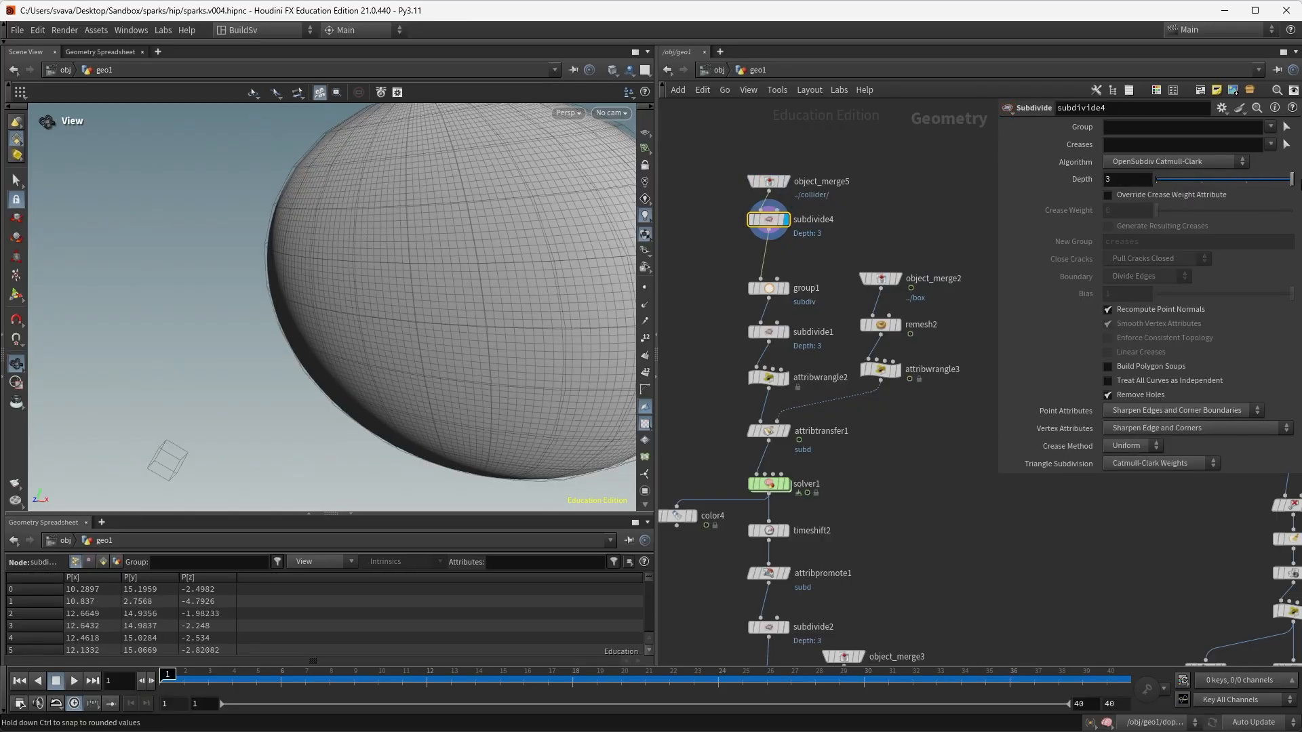
Display group1 below the new Subdivide node and revert its bounding box Size and Center to defaults.
left_click(787, 286)
left_click_drag(773, 293, 773, 270)
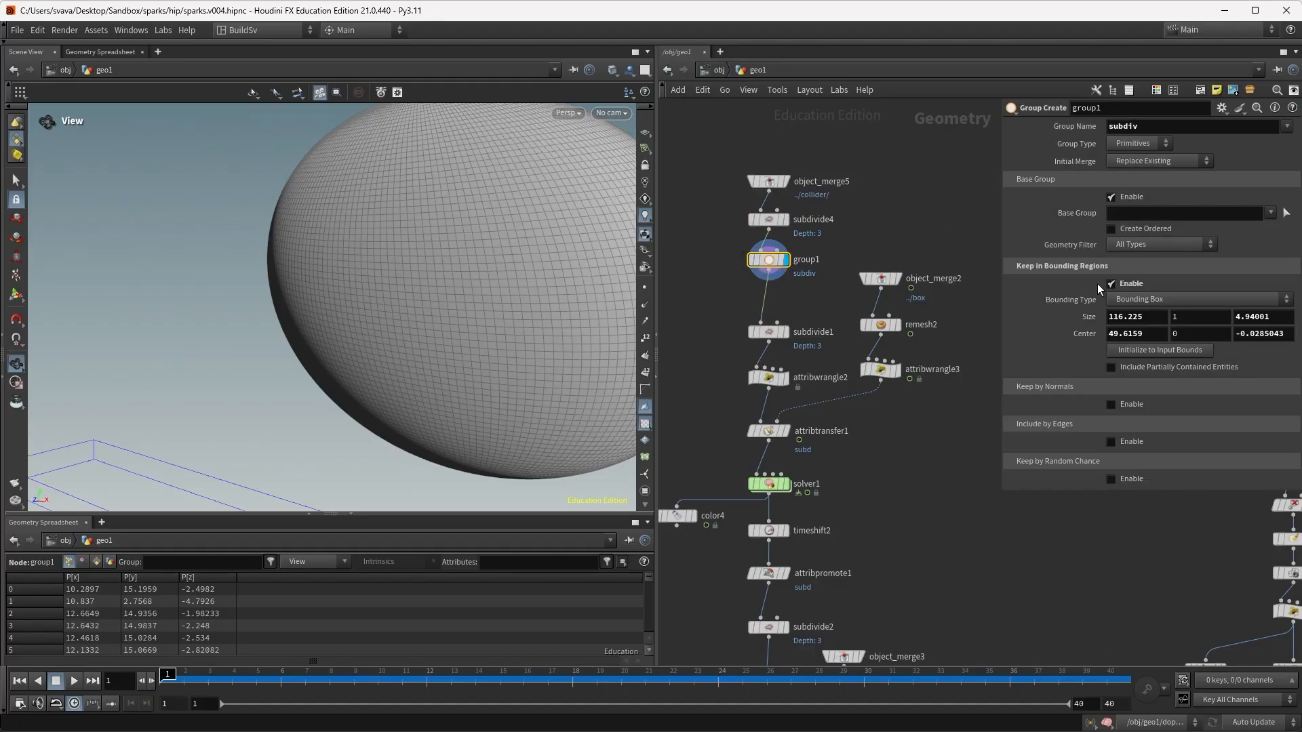
right_click(1089, 318)
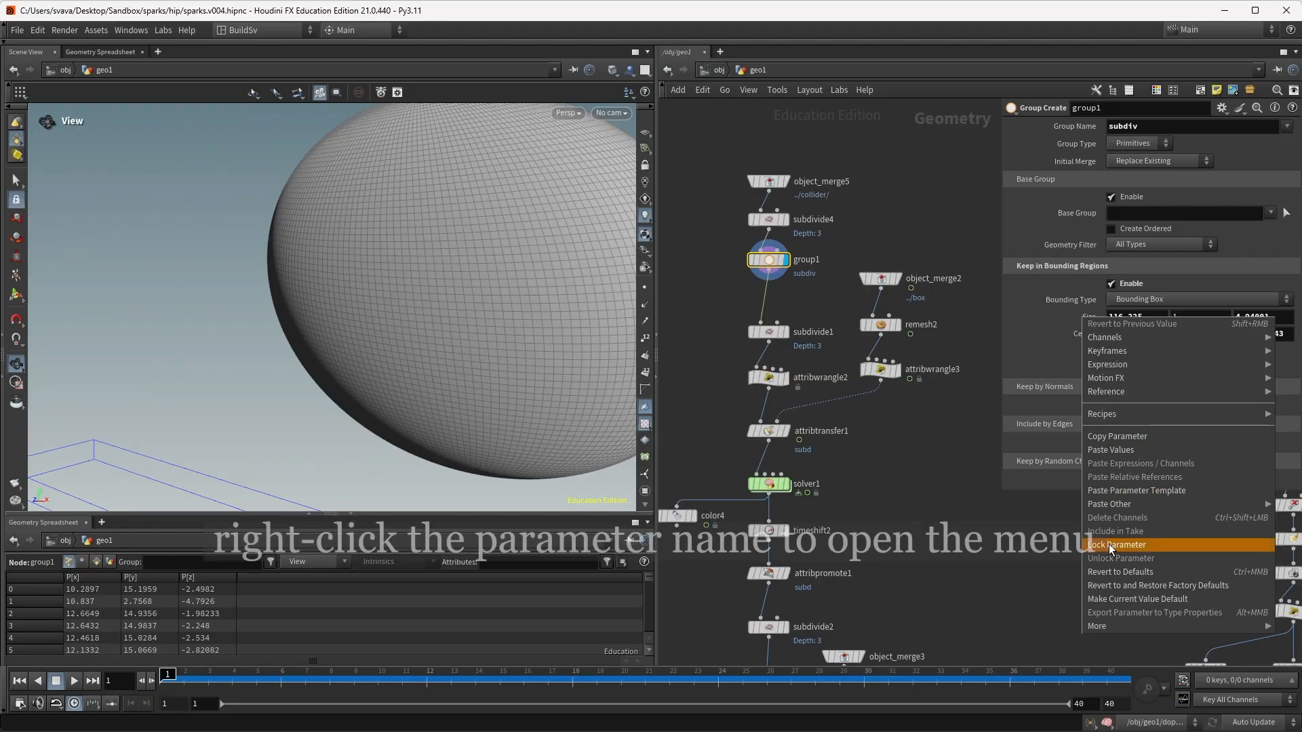
left_click(1114, 571)
right_click(1088, 335)
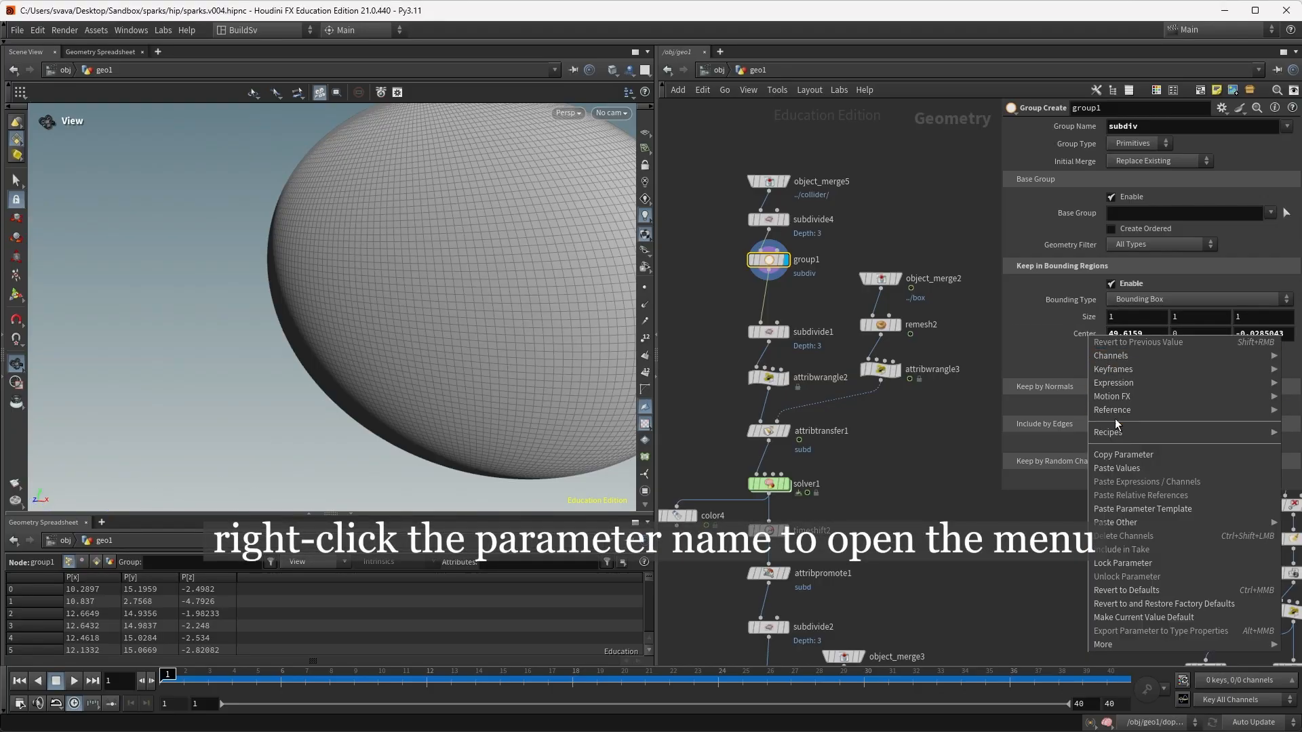
left_click(1125, 590)
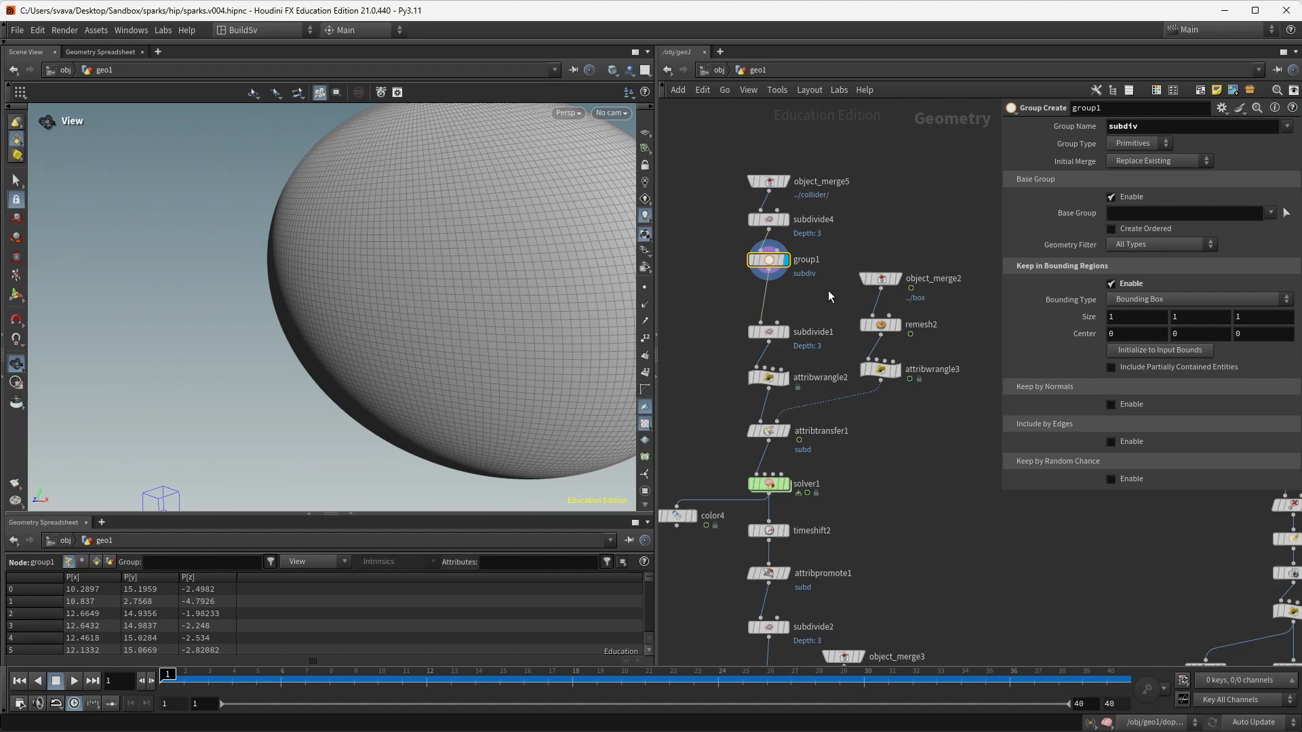
Turn on the template flag of the box null and move the timeline to frame 10.
scroll(856, 219, "down", 3)
middle_click_drag(877, 210, 569, 487)
scroll(780, 265, "up", 4)
left_click(836, 234)
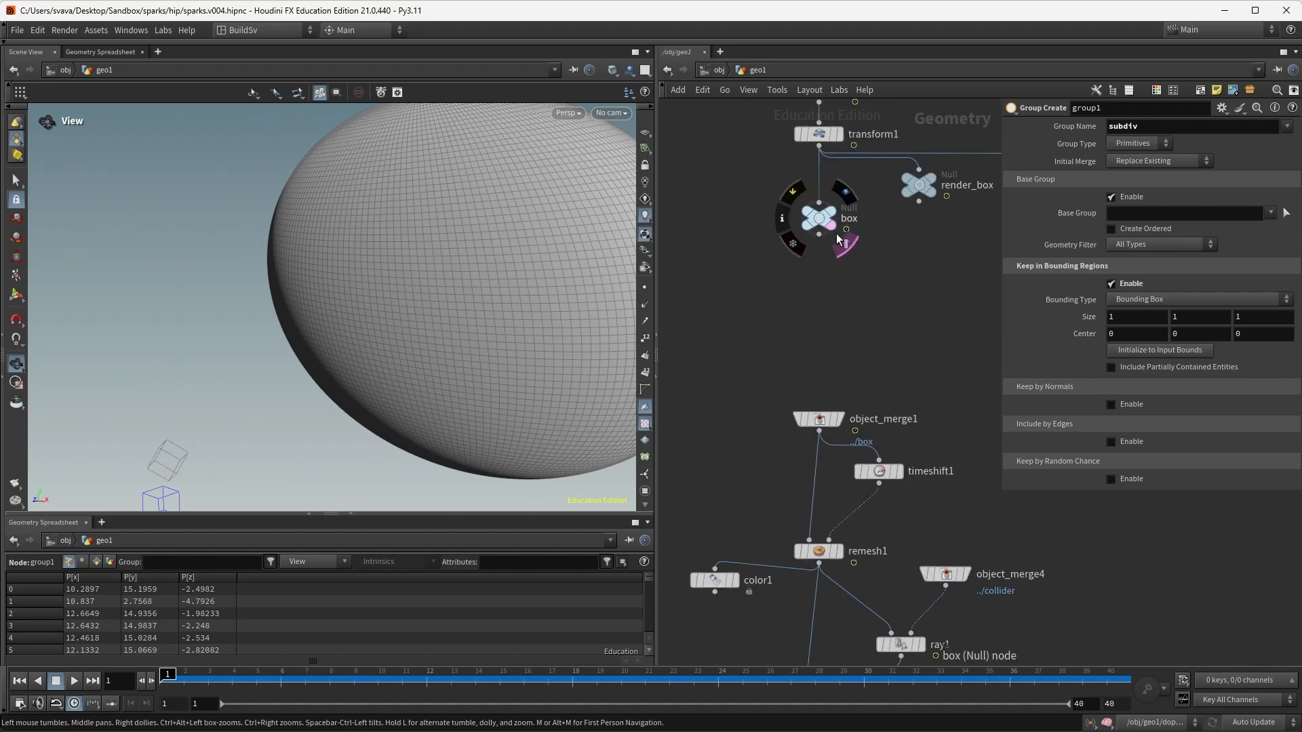
middle_click_drag(774, 310, 895, 232)
scroll(895, 232, "down", 3)
middle_click_drag(702, 407, 879, 283)
middle_click_drag(773, 407, 837, 356)
scroll(833, 358, "up", 3)
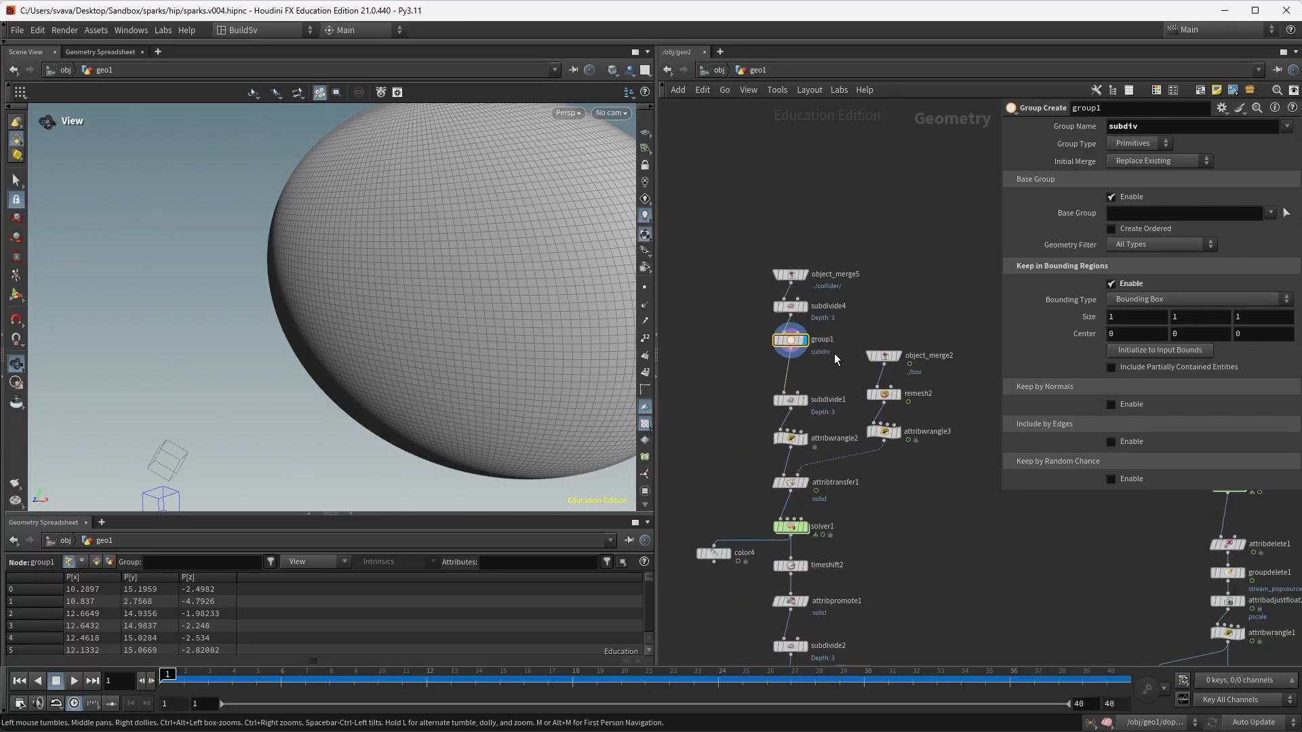
left_click_drag(237, 688, 392, 697)
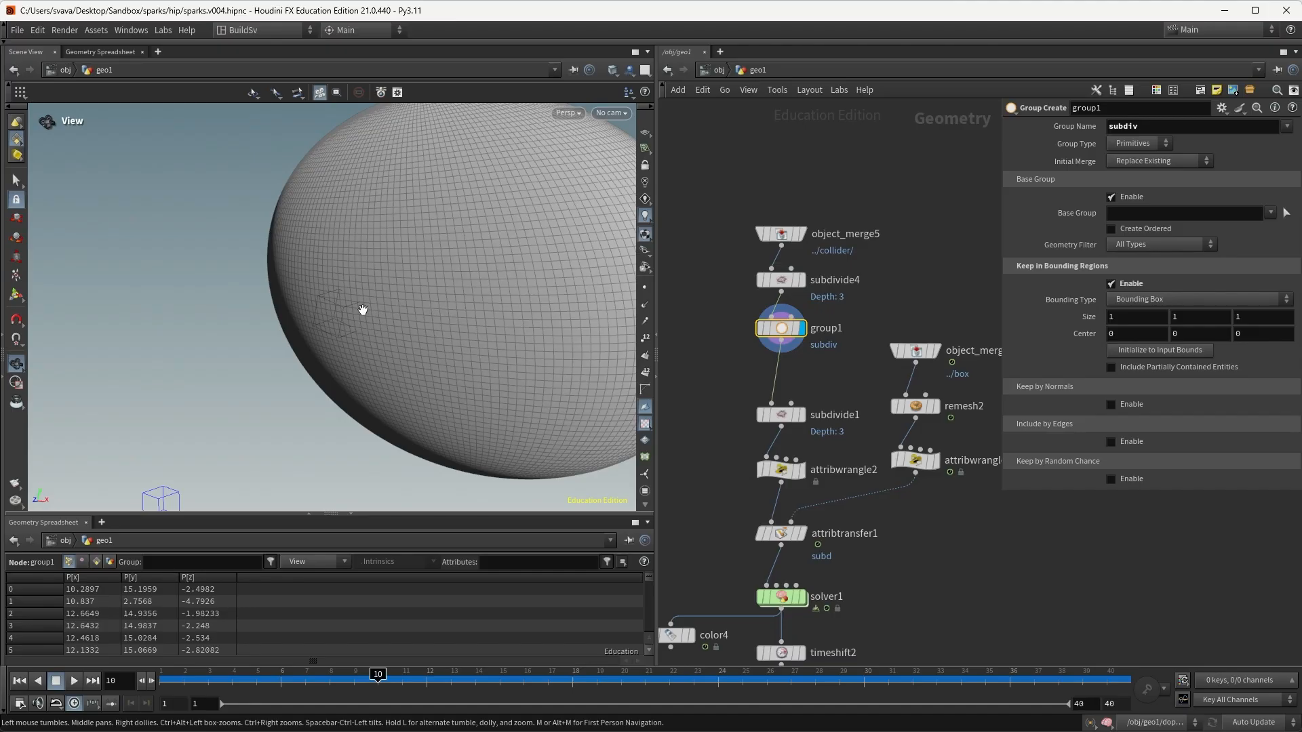
Reshape group1's bounding box over the collider near the box, about 4.33 by 4.38 by 1, centred about 9.46, 7.80, 0.
key("Return")
left_click_drag(158, 449, 158, 299)
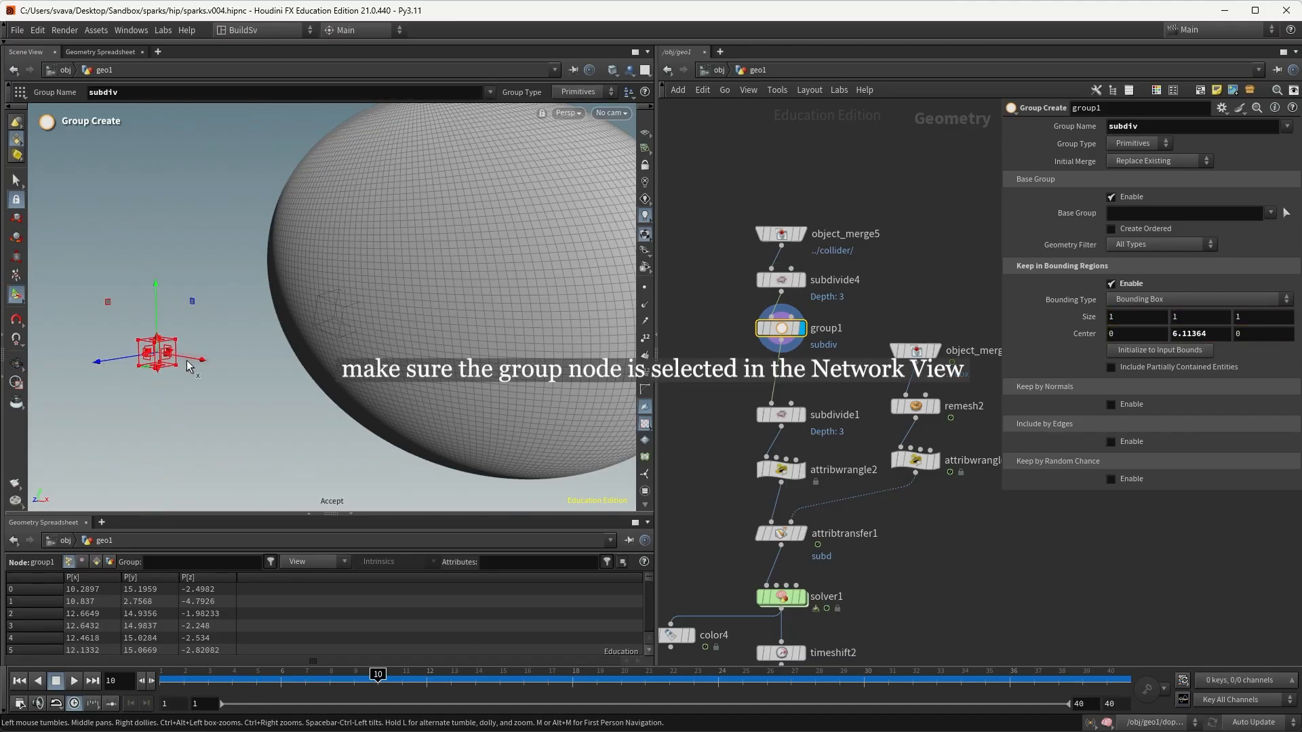
left_click_drag(215, 371, 325, 377, "alt")
left_click_drag(326, 377, 361, 219, "alt")
left_click_drag(404, 306, 328, 253, "alt")
left_click_drag(256, 230, 261, 253)
left_click_drag(276, 331, 397, 365)
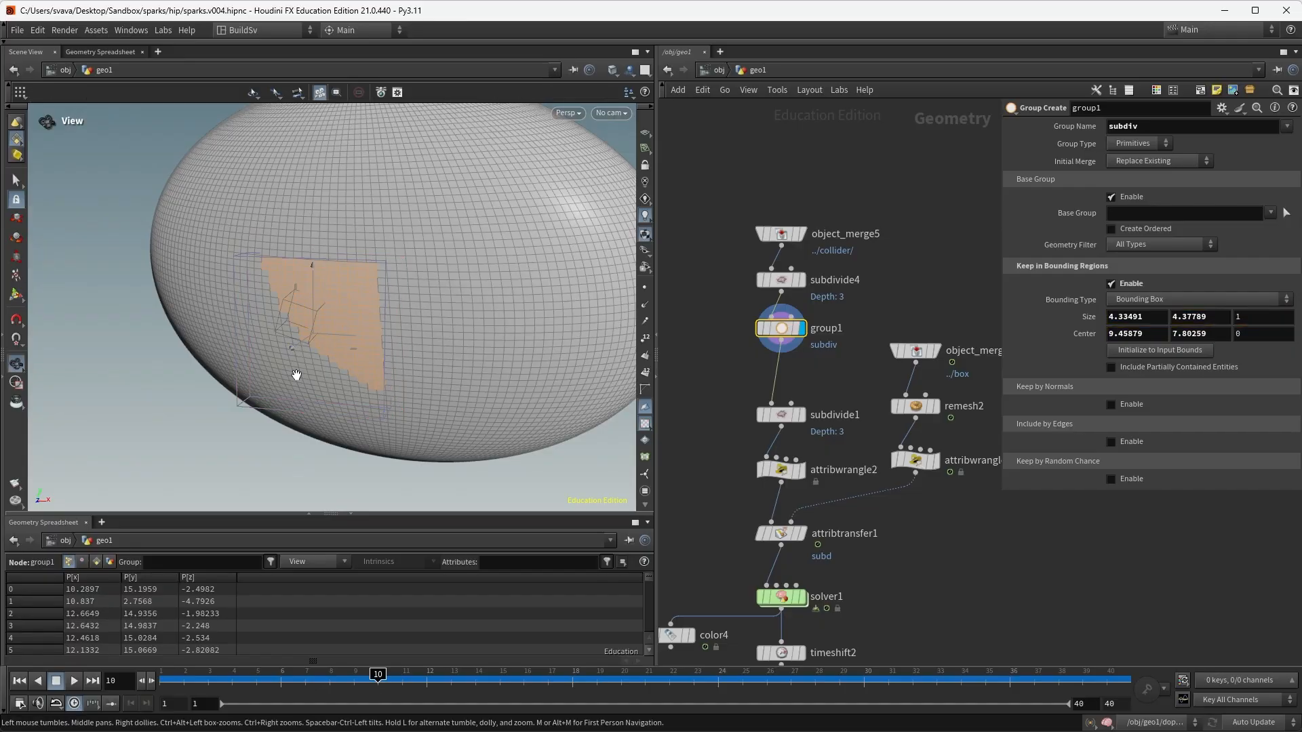
At frame 9, refine group1's bounding box to about 4.64 by 2.91 by 3.10, centred about 8.89, 8.11, -0.81.
left_click_drag(294, 371, 295, 333, "alt")
key("Left")
left_click_drag(297, 413, 296, 375)
left_click_drag(294, 260, 294, 274)
left_click_drag(234, 317, 211, 313)
left_click_drag(272, 335, 266, 337)
left_click_drag(266, 337, 337, 332, "alt")
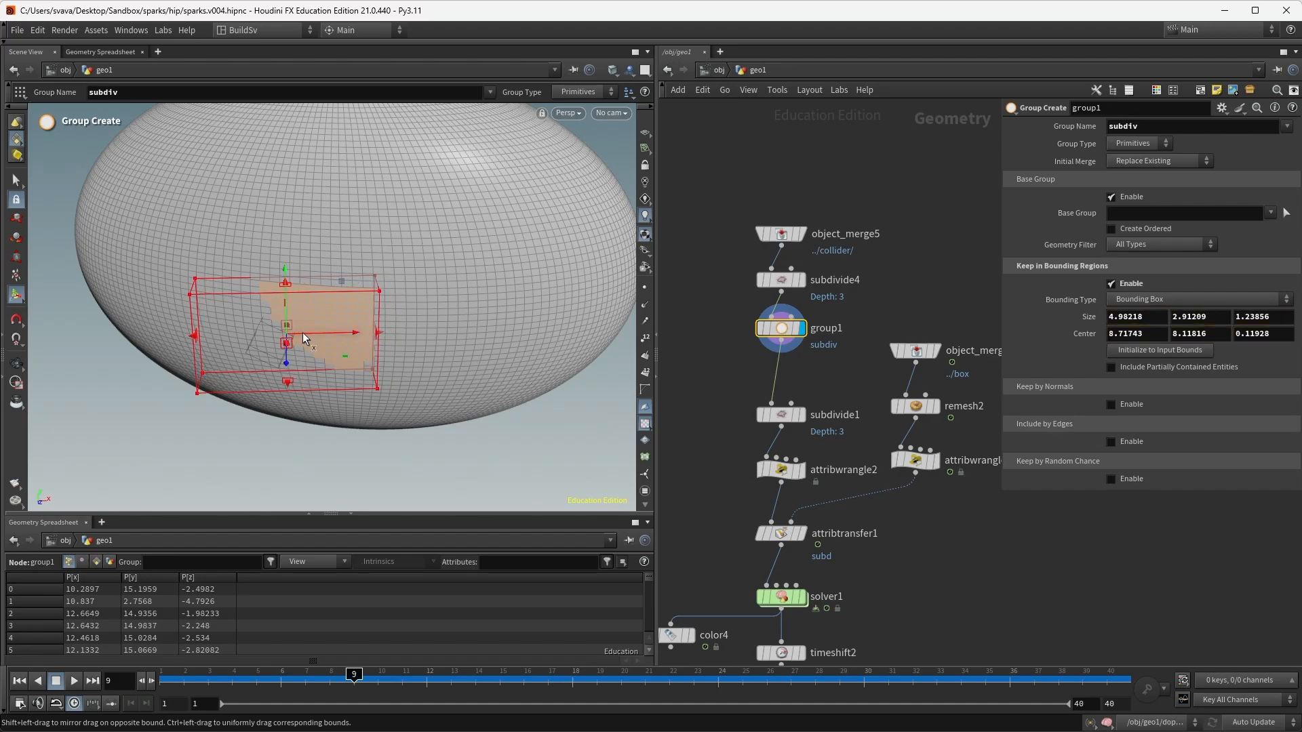
mouse_move(289, 265)
left_mouse_down()
mouse_move(291, 280)
mouse_move(290, 263)
left_mouse_up()
left_click_drag(332, 285, 271, 275, "alt")
left_click_drag(366, 273, 320, 292, "alt")
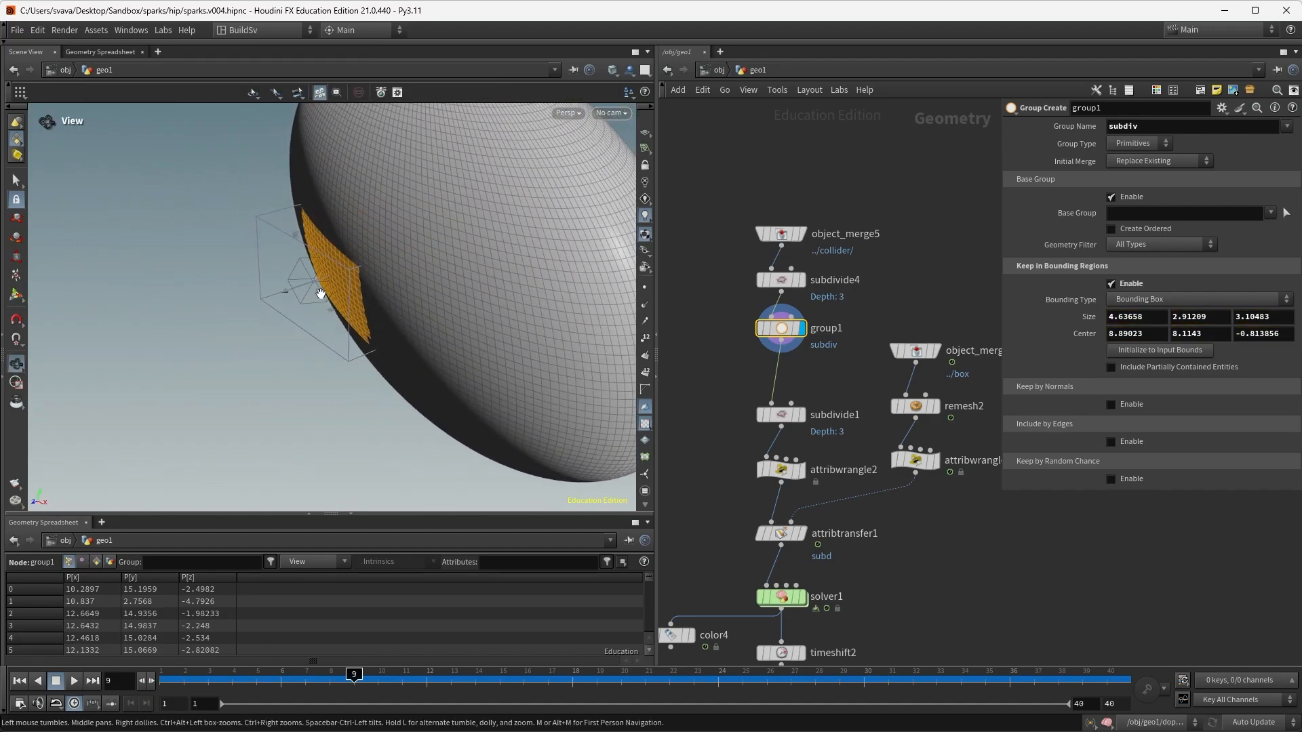
Step the timeline back and then forward to frame 12 to compare the box's path with the grouped area.
left_click_drag(254, 235, 303, 218, "alt")
key("Left")
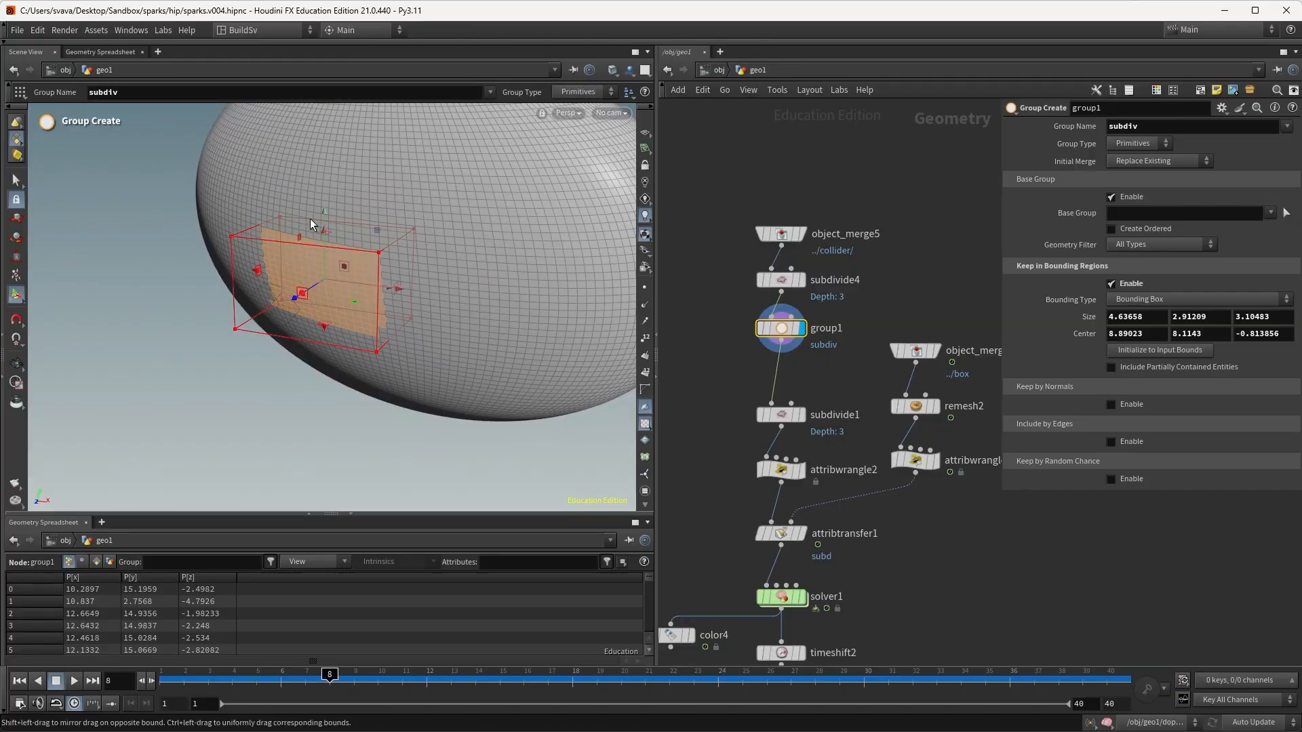
left_click_drag(396, 248, 383, 285, "alt")
key("Left")
key("Right")
key("Return")
key("Right")
key("Right")
key("Right")
key("Right")
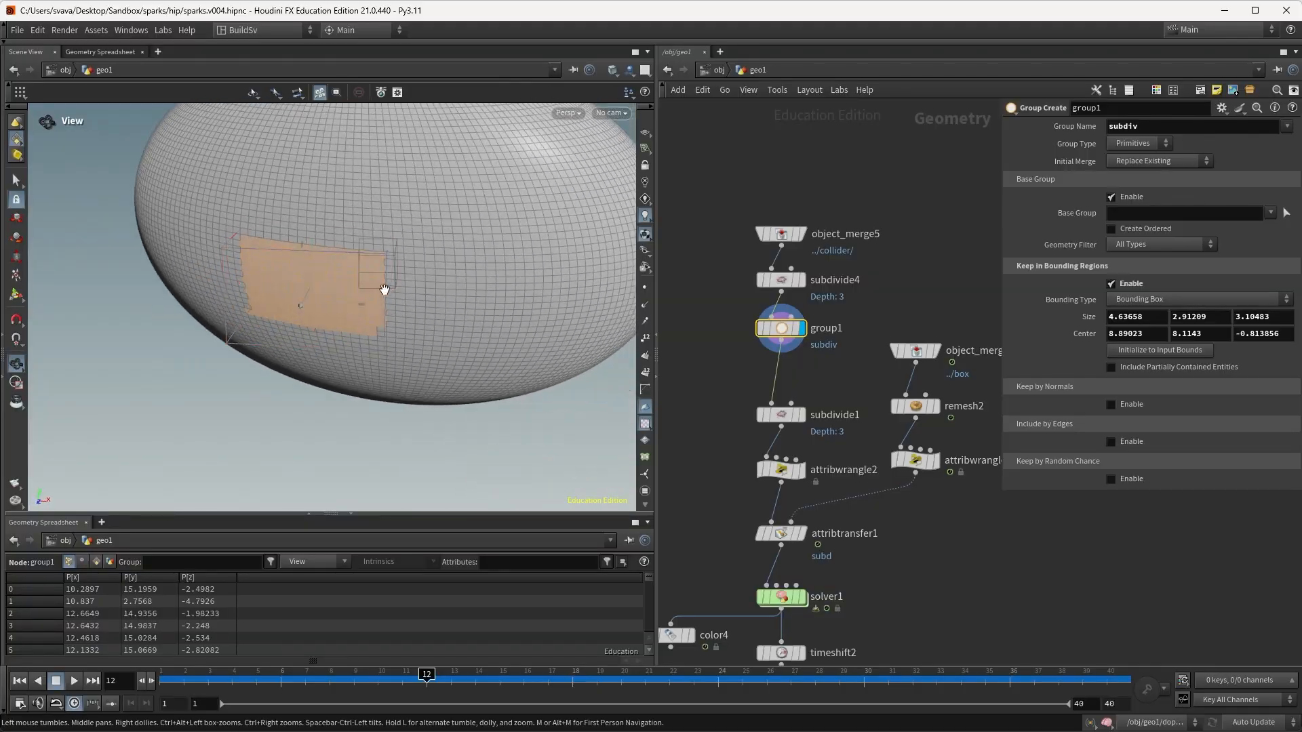
Enlarge group1's bounding box to about 5.51 by 3.66, centred about 9.33, 8.49, and advance to frame 15.
left_click_drag(311, 235, 312, 221)
left_click_drag(392, 280, 407, 283)
mouse_move(406, 285)
left_mouse_down("alt")
mouse_move(372, 291)
mouse_move(407, 286)
left_mouse_up("alt")
left_click_drag(407, 283, 374, 282)
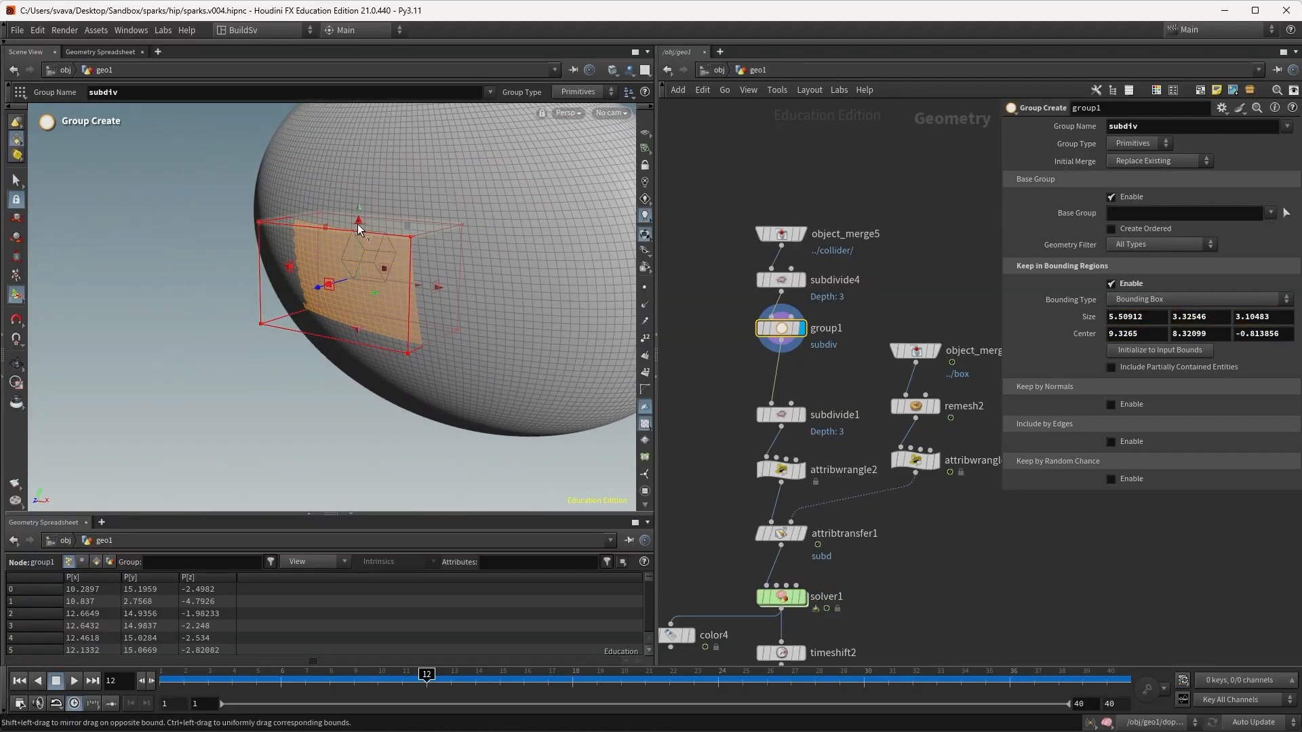
left_click_drag(360, 223, 364, 212)
key("Right")
key("Right")
key("Right")
mouse_move(453, 229)
left_mouse_down("alt")
mouse_move(398, 240)
mouse_move(442, 225)
left_mouse_up("alt")
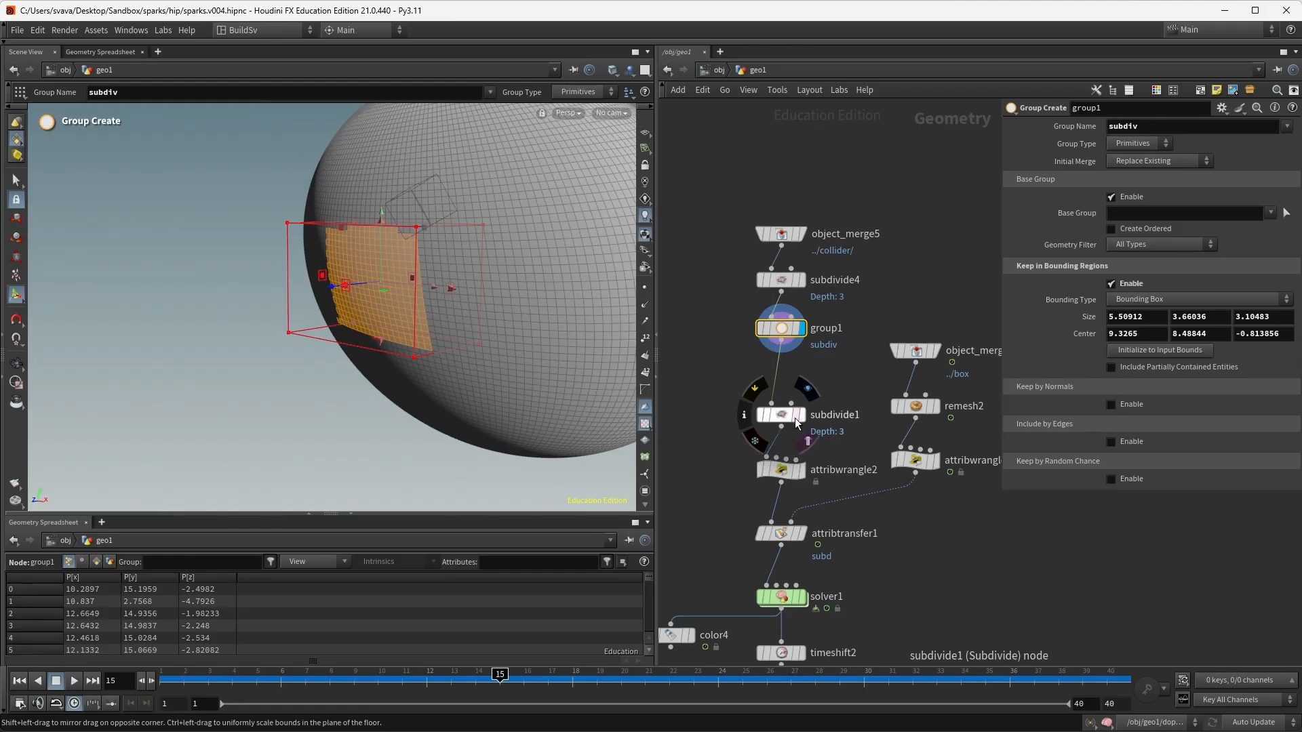
Move subdivide1 closer beneath group1, display it, and set its Depth to 1.
left_click_drag(791, 419, 784, 378)
left_click(803, 377)
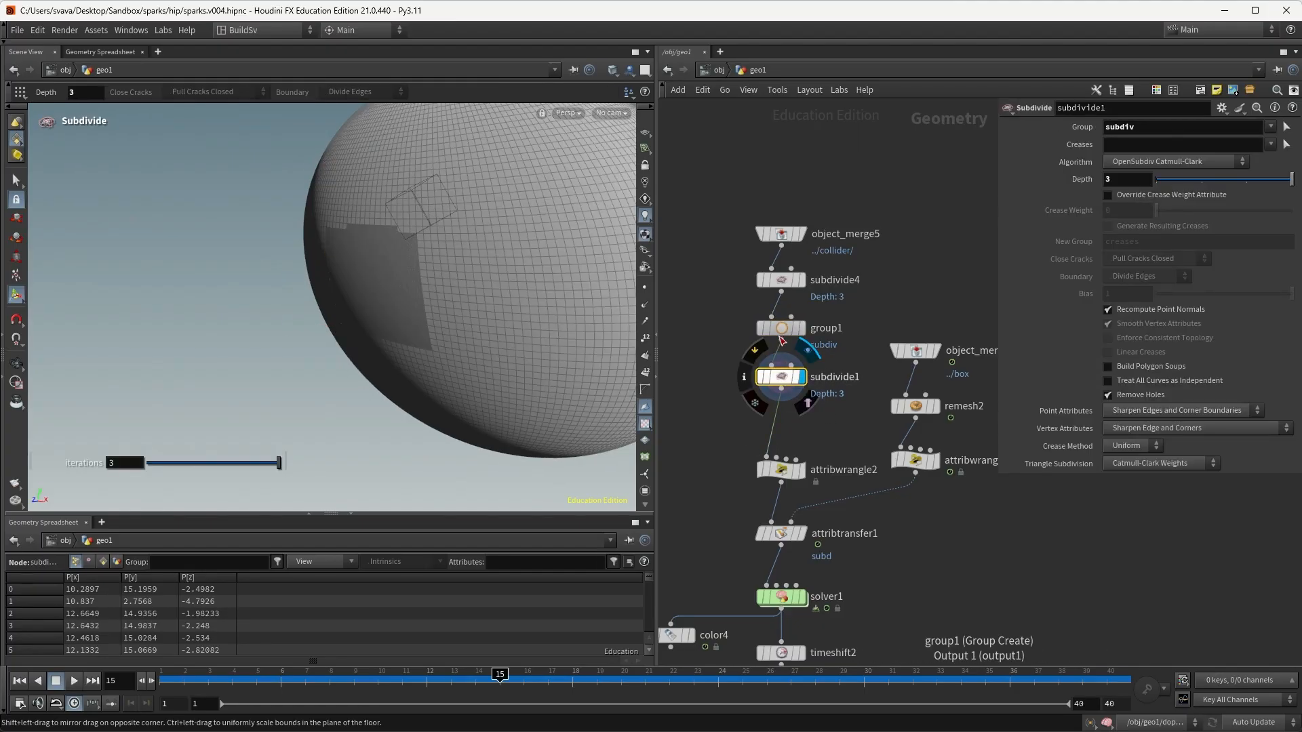
mouse_move(1203, 182)
left_mouse_down()
mouse_move(1164, 189)
mouse_move(1211, 188)
left_mouse_up()
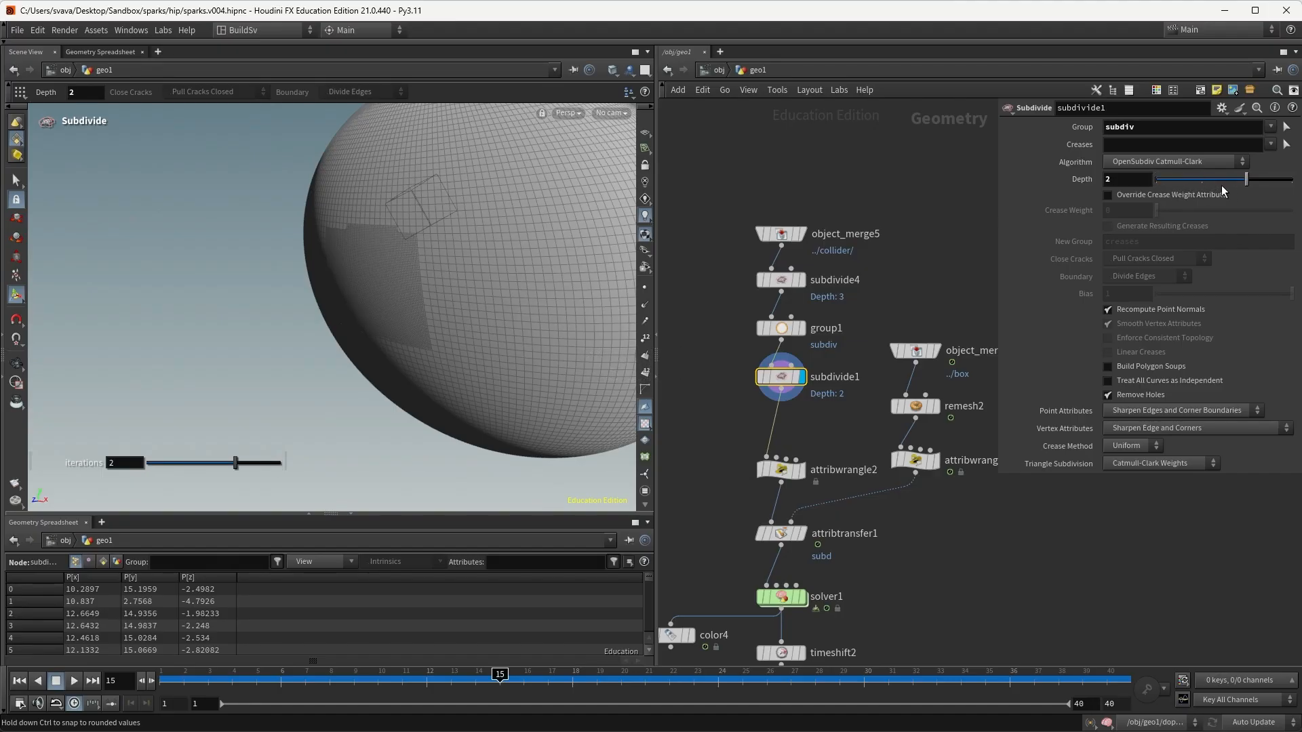
left_click_drag(503, 285, 534, 272, "alt")
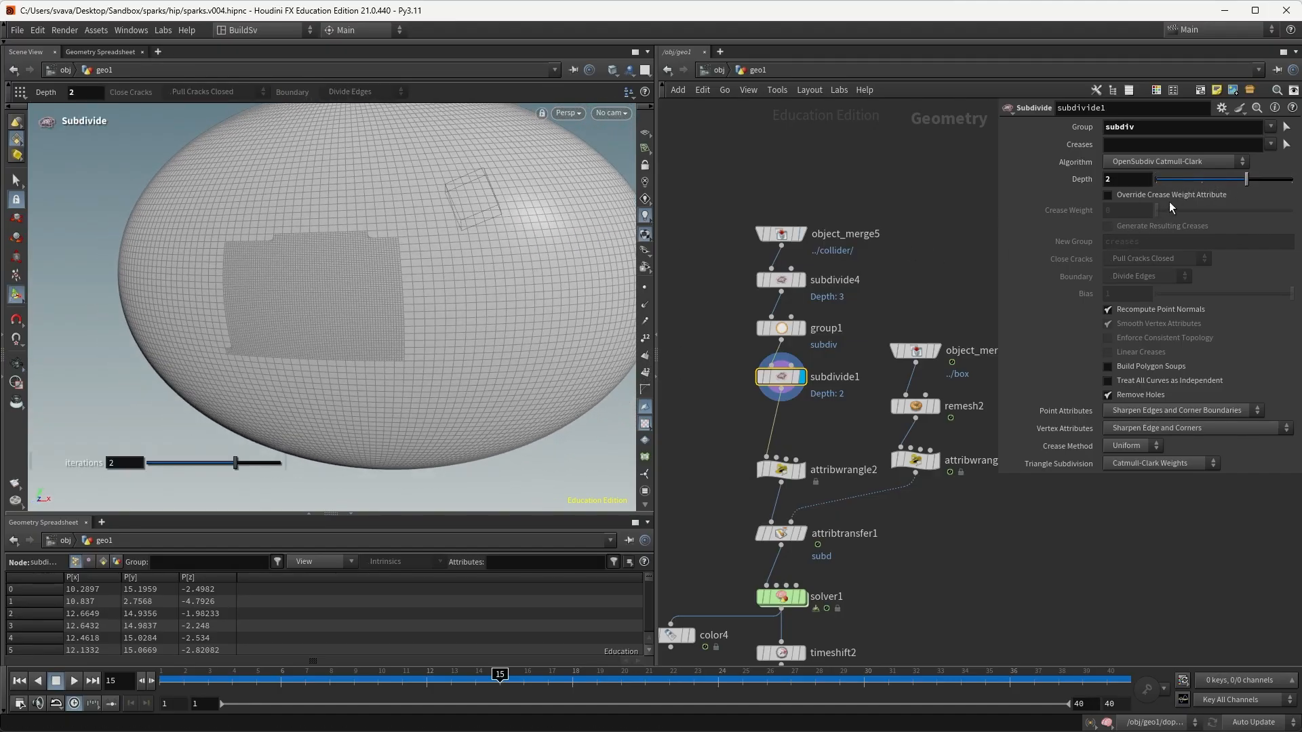
left_click(1200, 179)
Shift the four nodes from the collider Object Merge to subdivide1 down together, closer to attribwrangle2.
key("Escape")
left_click_drag(611, 290, 457, 293)
key("Return")
left_click_drag(732, 199, 822, 417)
left_click_drag(787, 383, 786, 409)
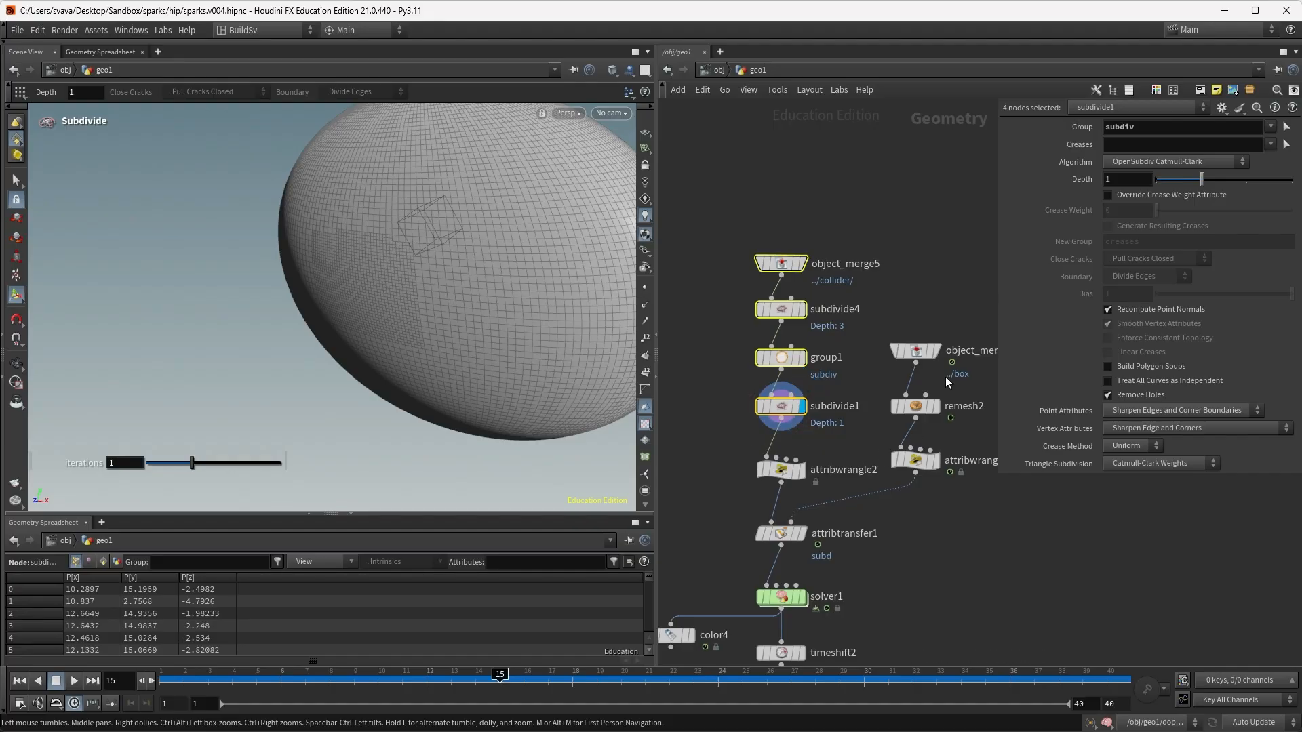
Display object_merge2, remesh2 and attribwrangle3 in turn to examine the box branch.
middle_click_drag(968, 299, 941, 242)
left_click(910, 297)
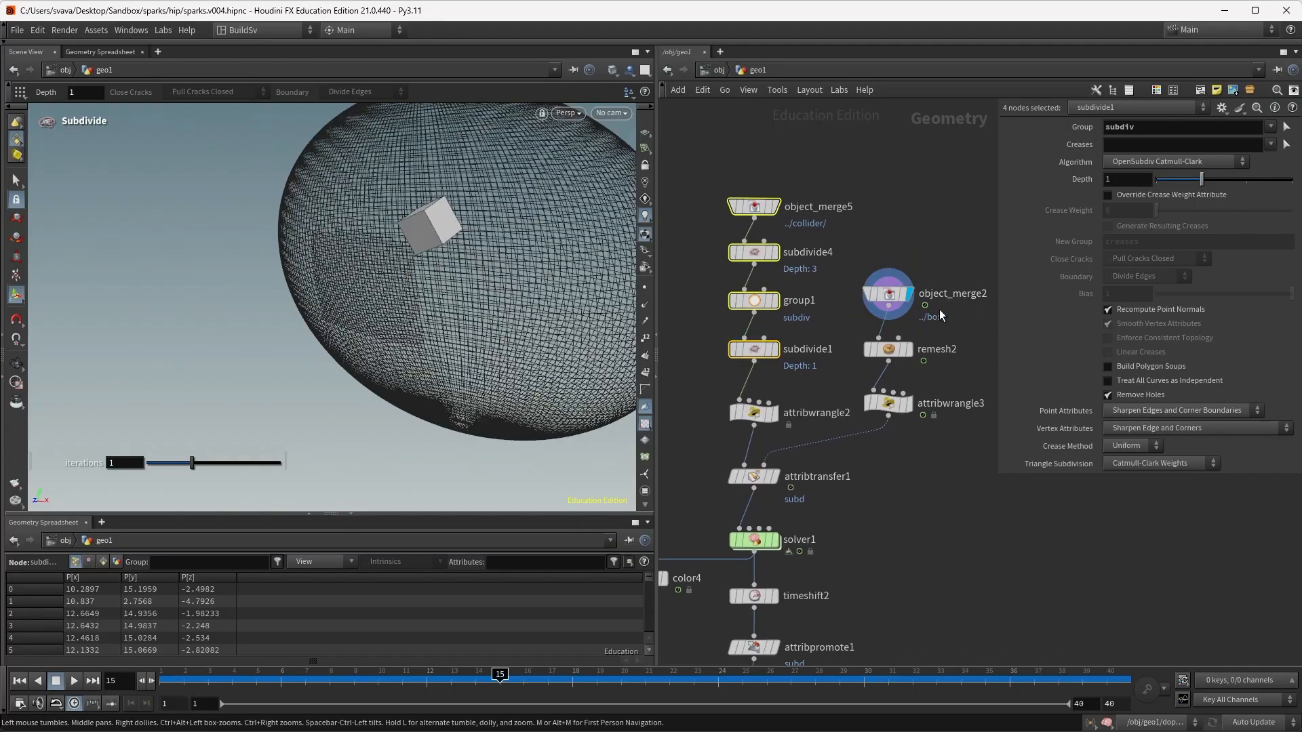
left_click_drag(468, 678, 500, 712)
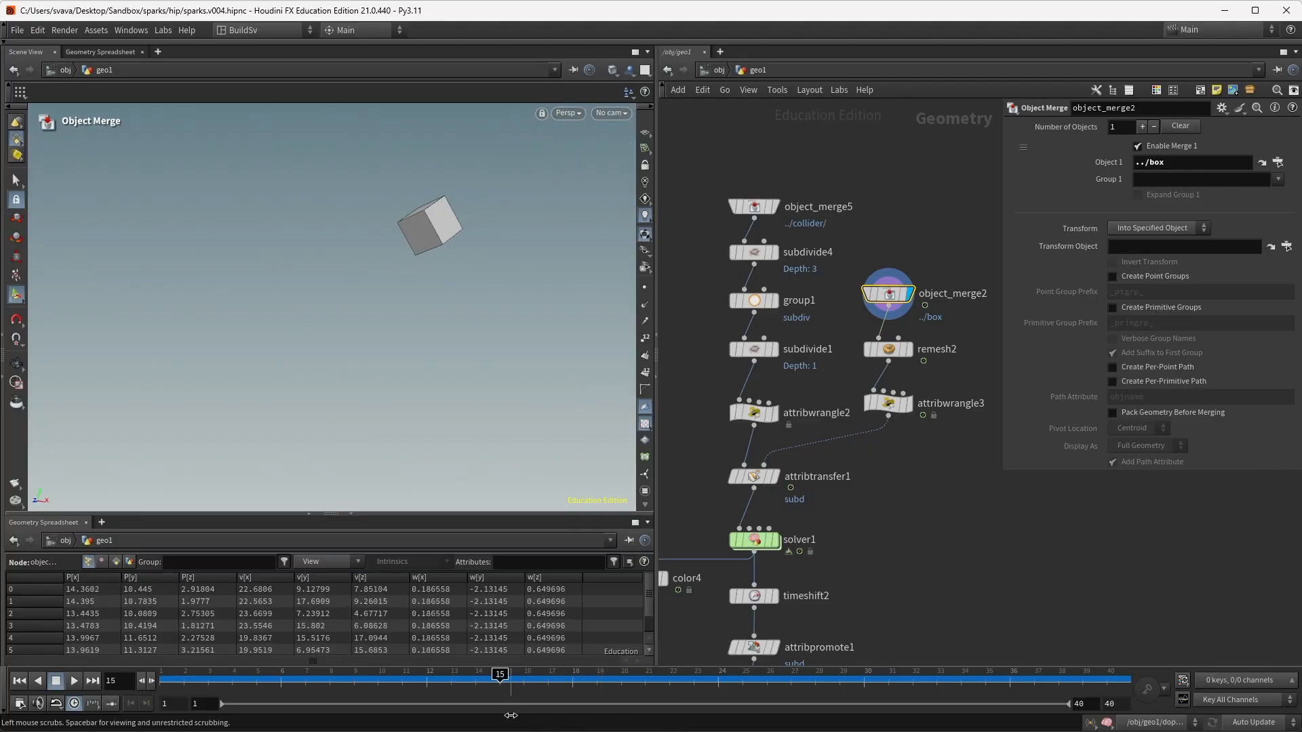
left_click(910, 350)
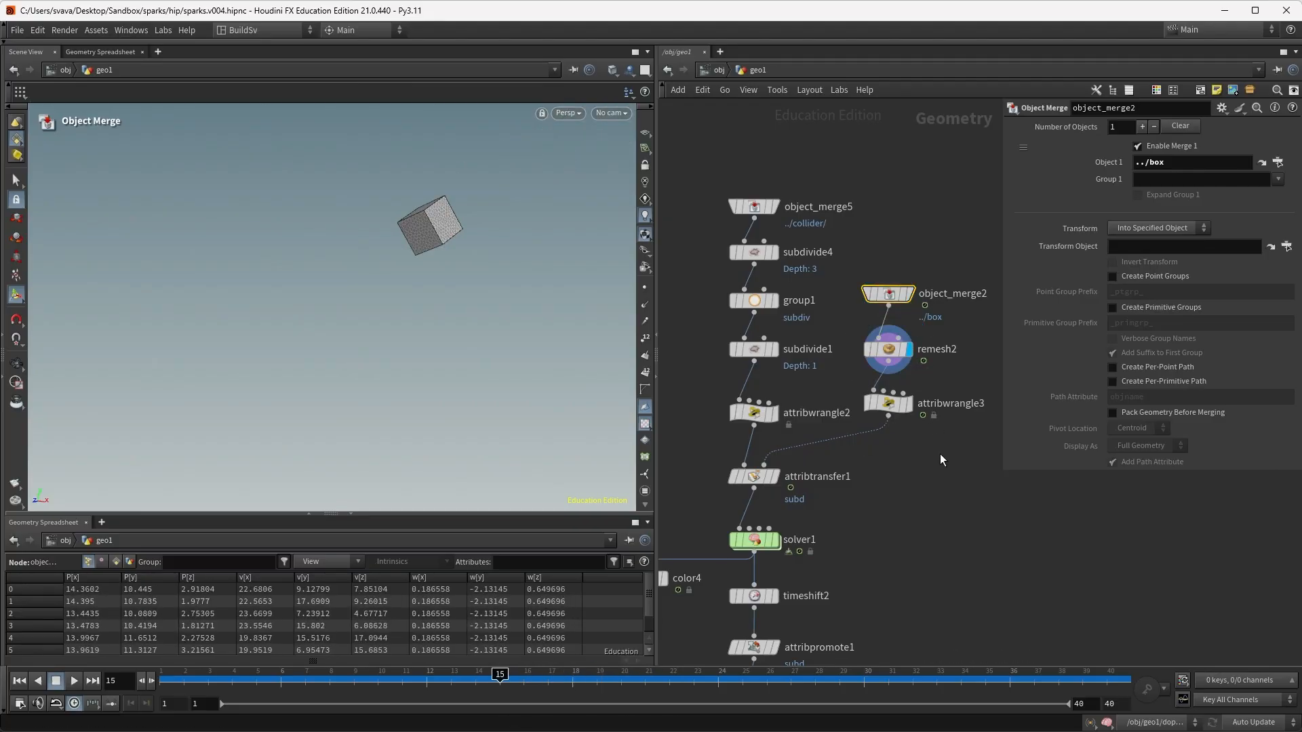
left_click(880, 401)
left_click(911, 406)
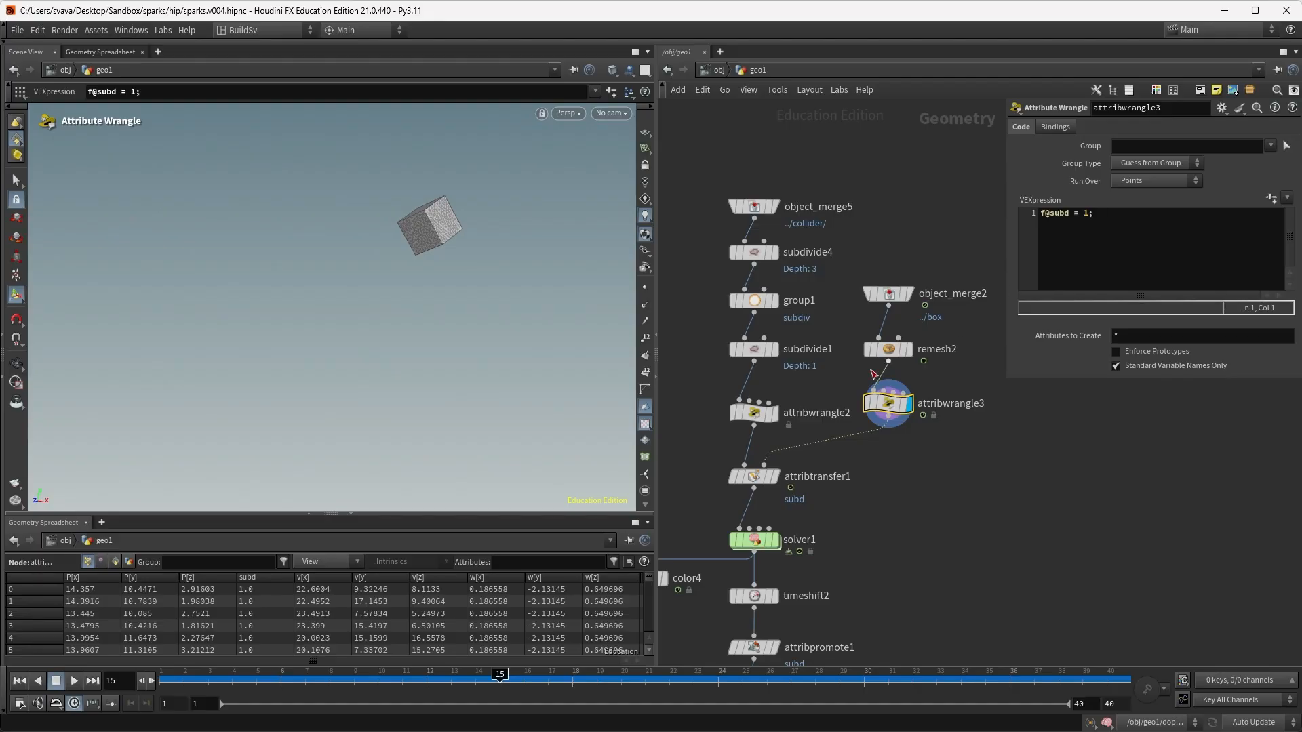
Display attribwrangle2 and attribtransfer1 in turn to examine the subd code and the transfer conditions.
middle_click_drag(829, 381, 875, 345)
left_click(822, 378)
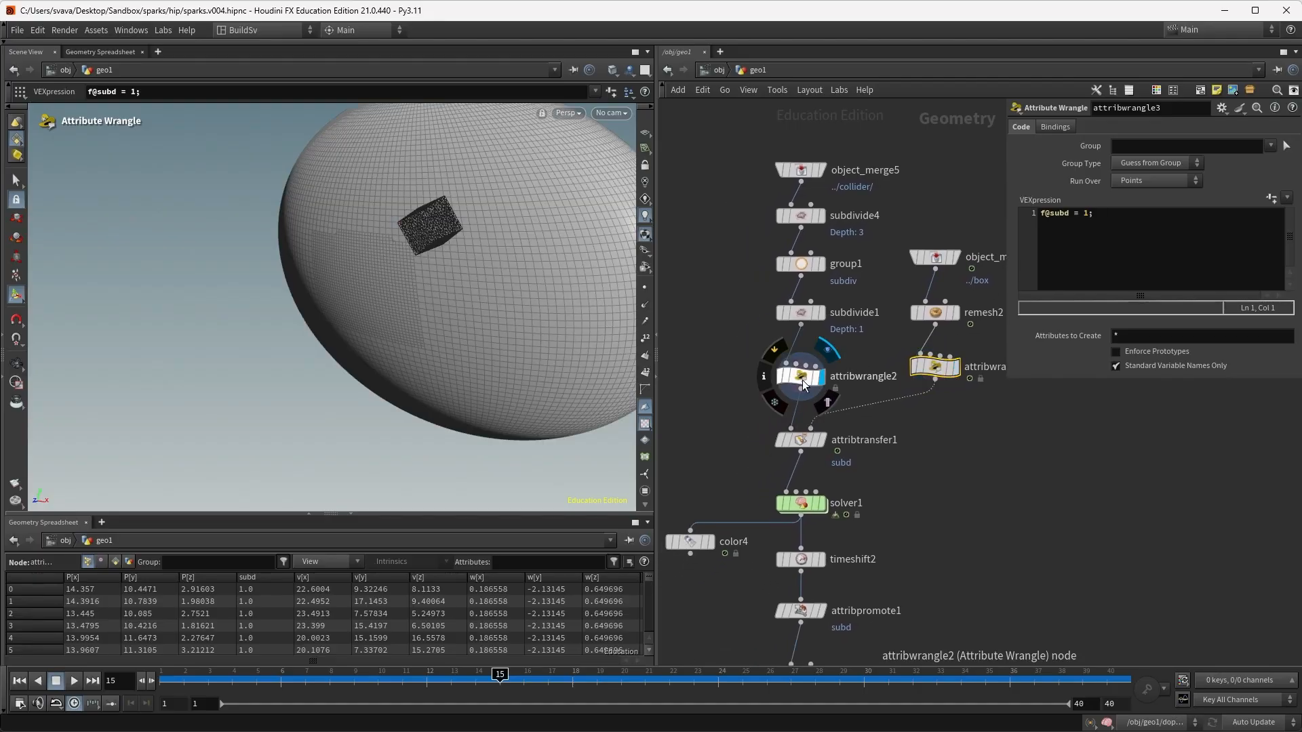
left_click(803, 379)
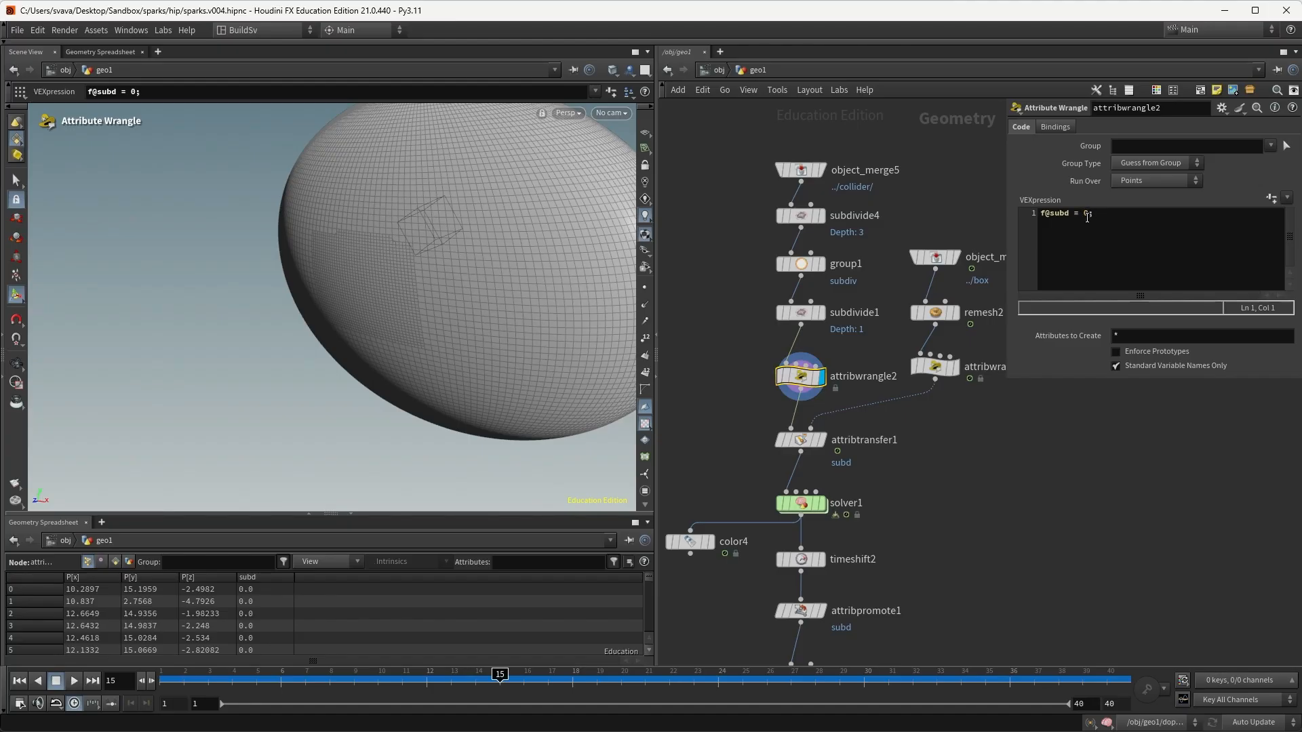
middle_click_drag(911, 499, 940, 486)
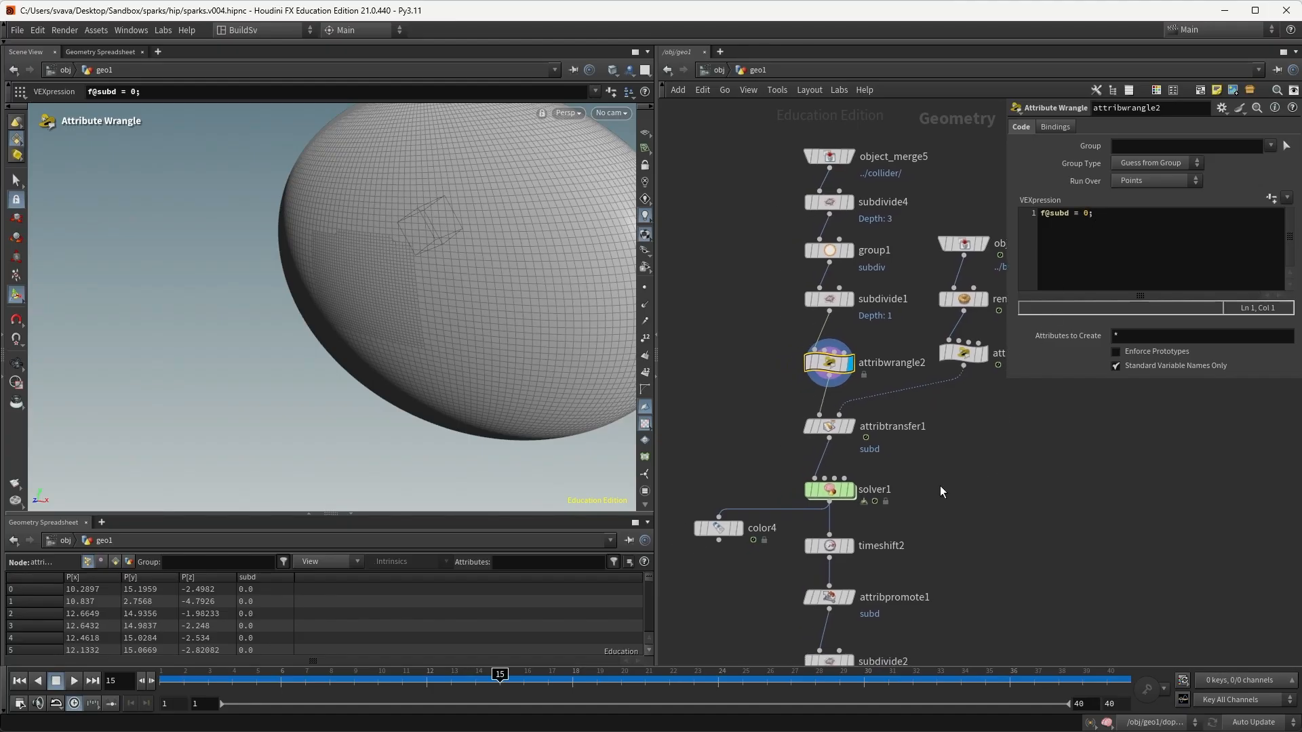
left_click(850, 427)
left_click(829, 426)
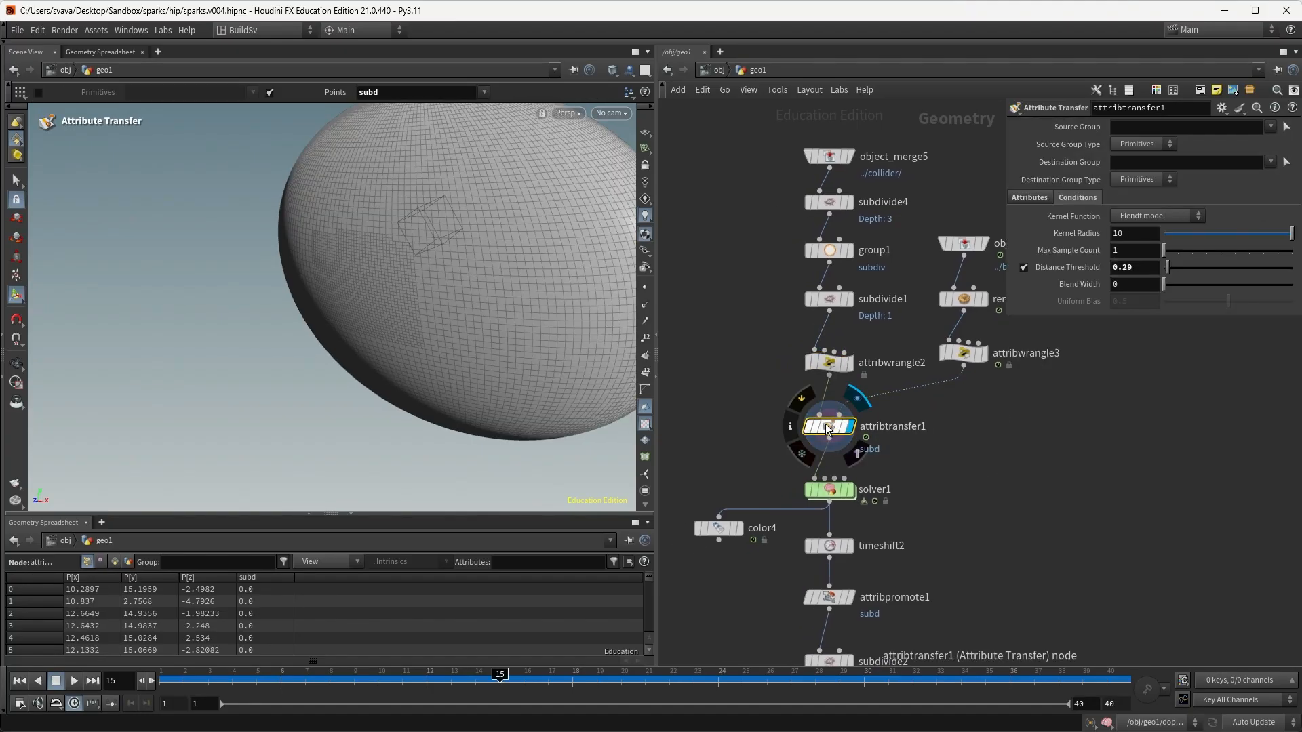
left_click(1026, 196)
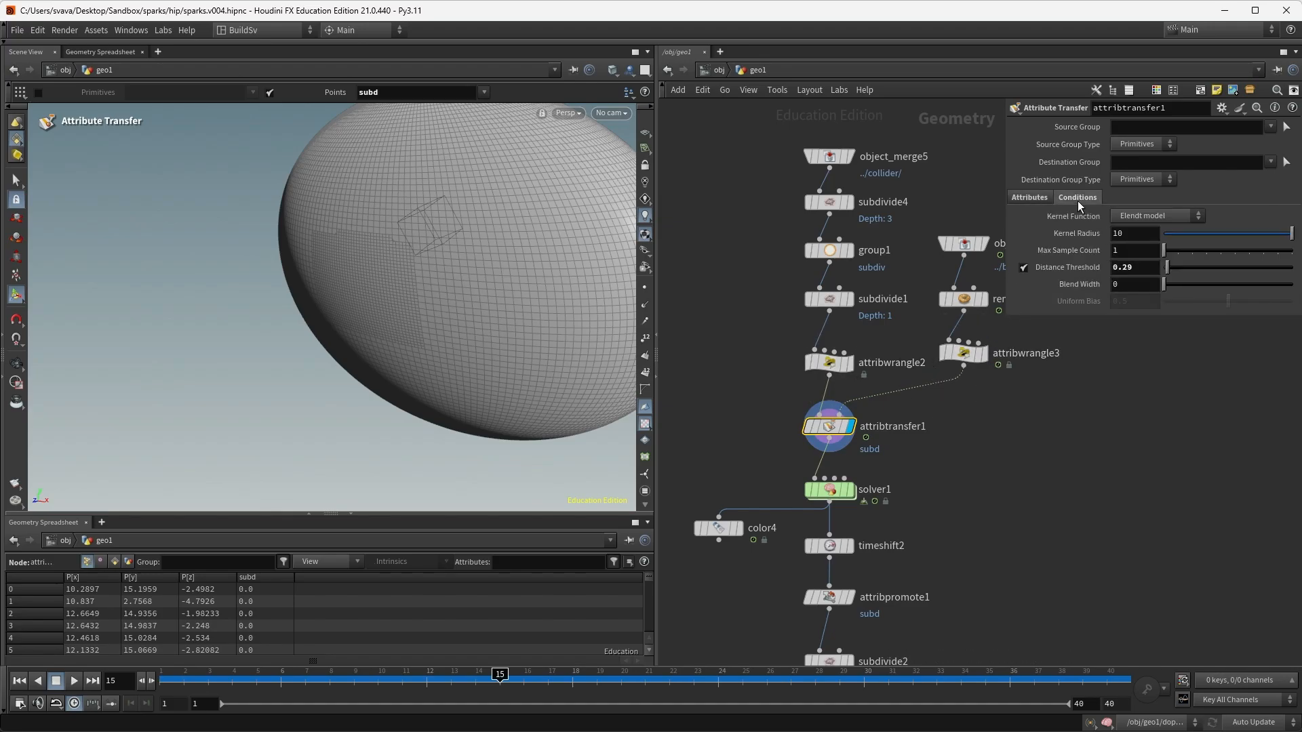
Delete the old color4 node, add a new Color node beside solver1, feed it from attribtransfer1 and display it.
left_click_drag(743, 446, 702, 556)
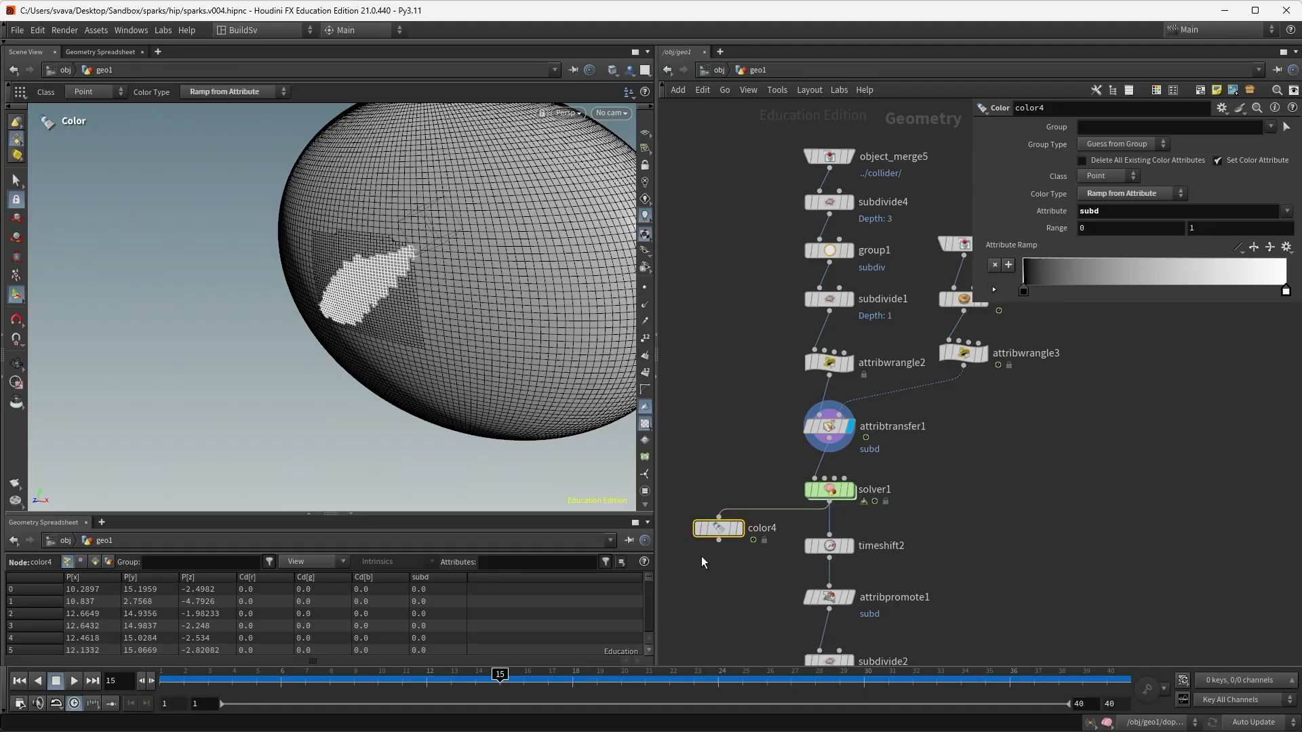
key("Delete")
key("Tab")
type("co")
key("Return")
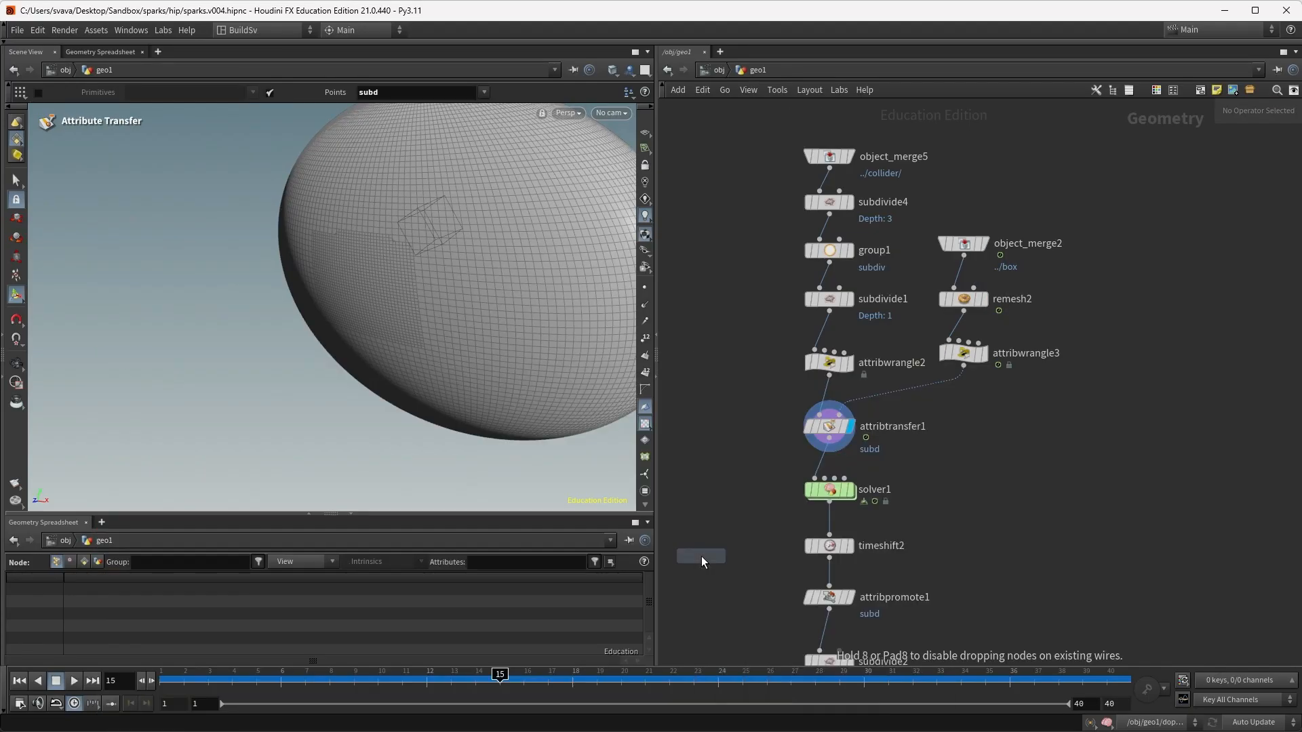
left_click(741, 485)
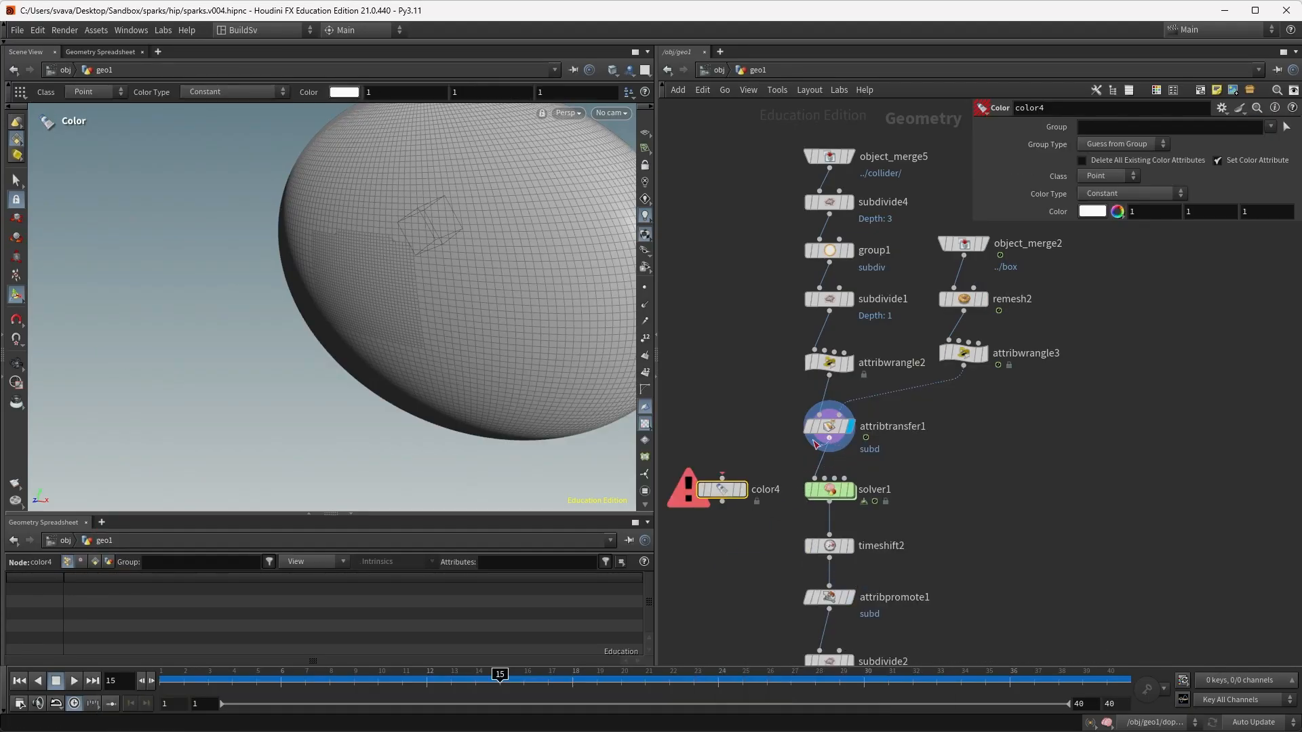
left_click_drag(829, 439, 722, 478)
left_click(743, 489)
left_click_drag(762, 541, 731, 500)
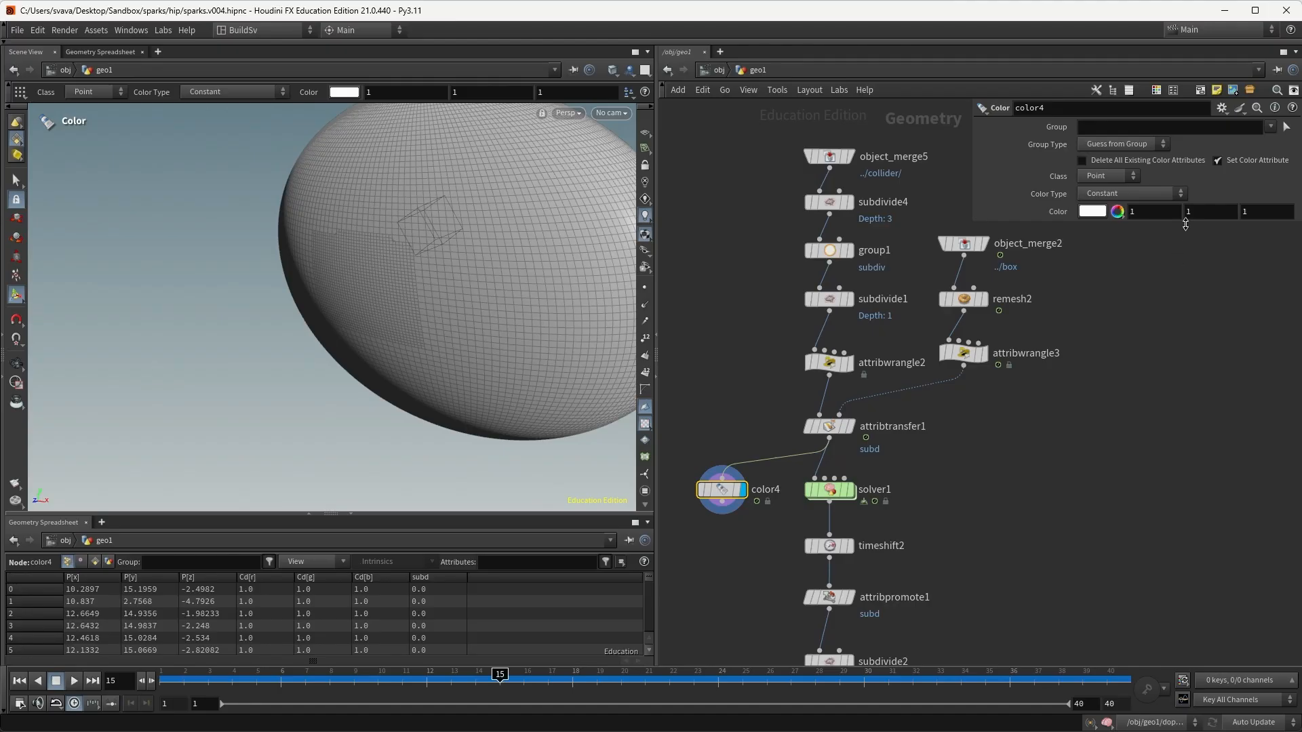
Set the new Color node's Color Type to Ramp from Attribute, using the subd attribute.
left_click_drag(1186, 224, 1189, 308)
left_click(1183, 195)
left_click(1157, 237)
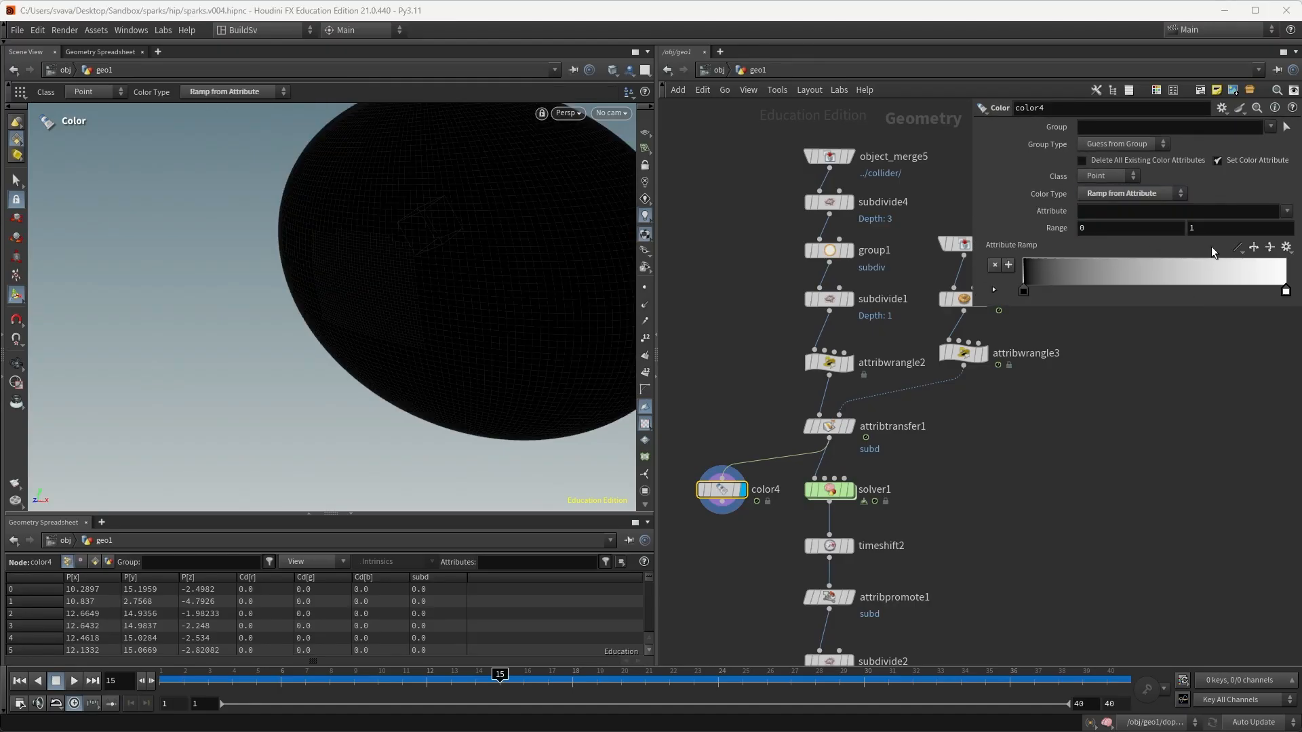
left_click(1288, 212)
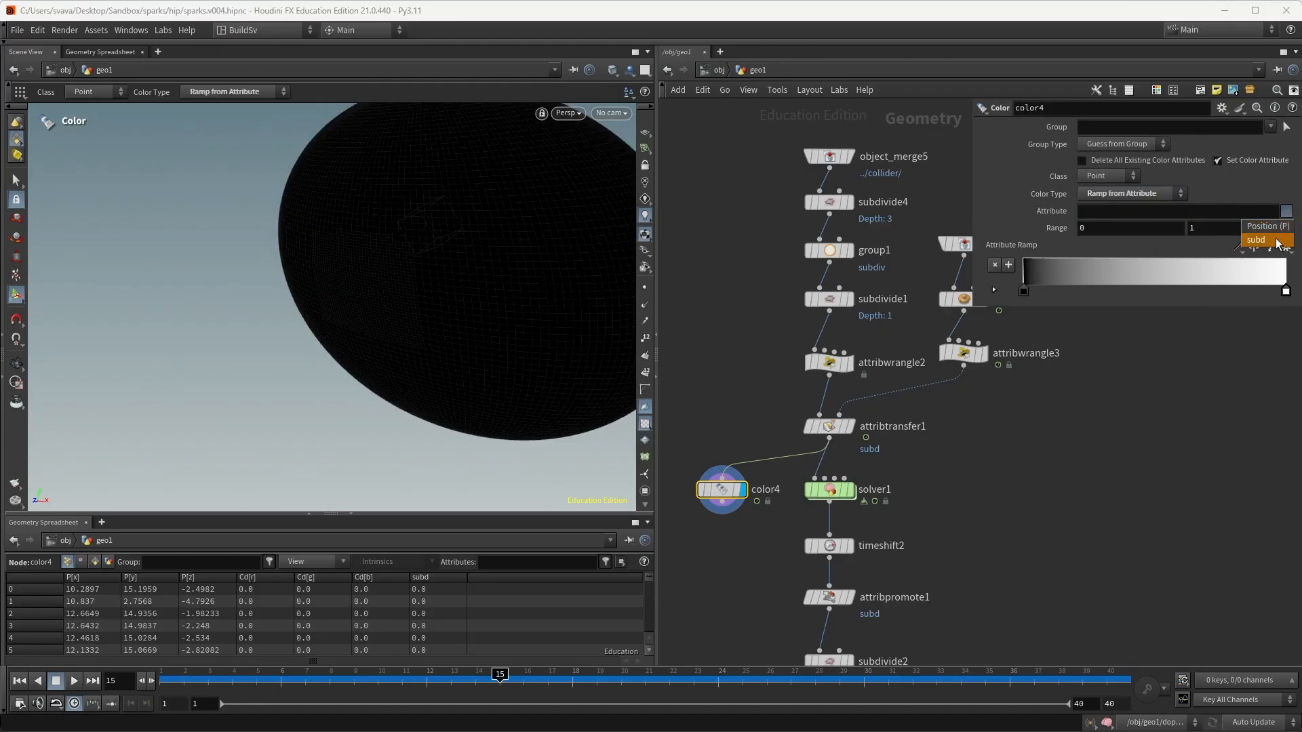
left_click(1268, 221)
Step back through the frames to 8 and forward to 10 to examine where subd is transferred on the collider.
left_click(738, 526)
key("Left")
key("Left")
key("Left")
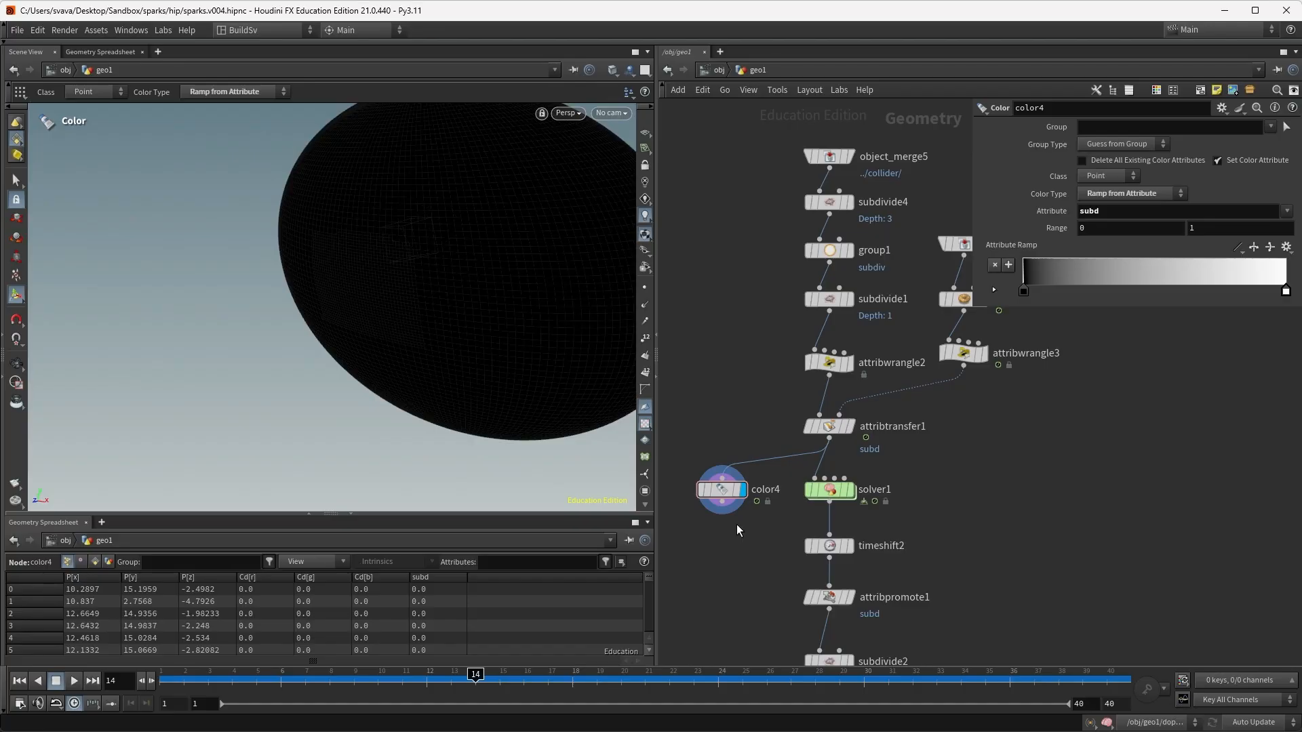
key("Left")
key("Left")
key("Left")
key("Left")
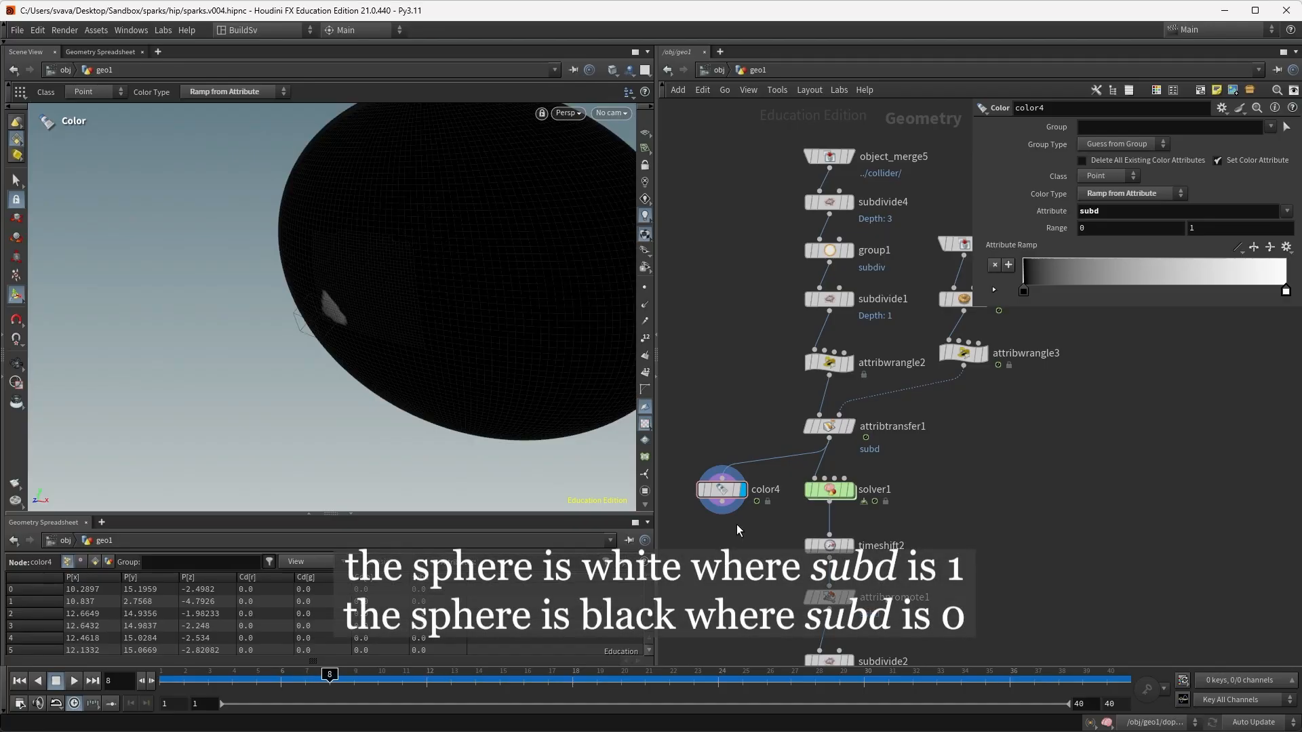
key("Right")
key("Right")
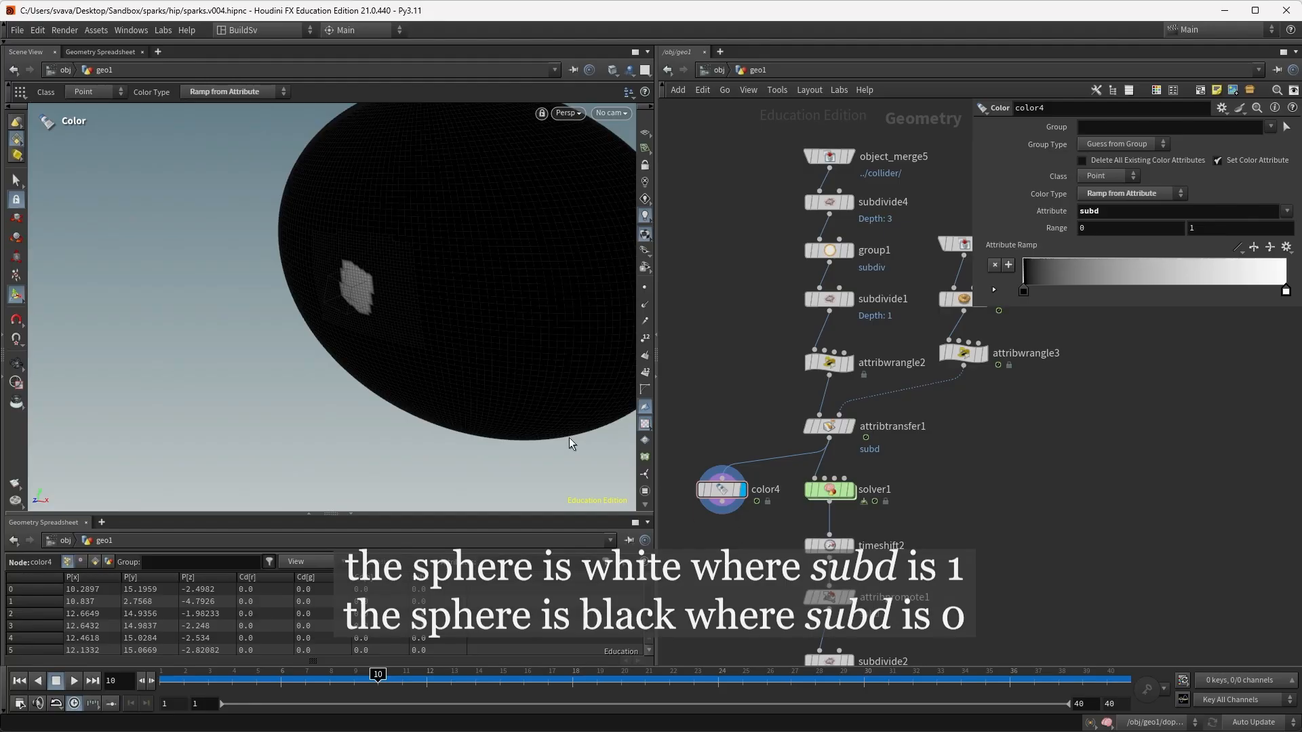
Reconnect color4 to the output of solver1, place it just below the solver and display it.
left_click(851, 489)
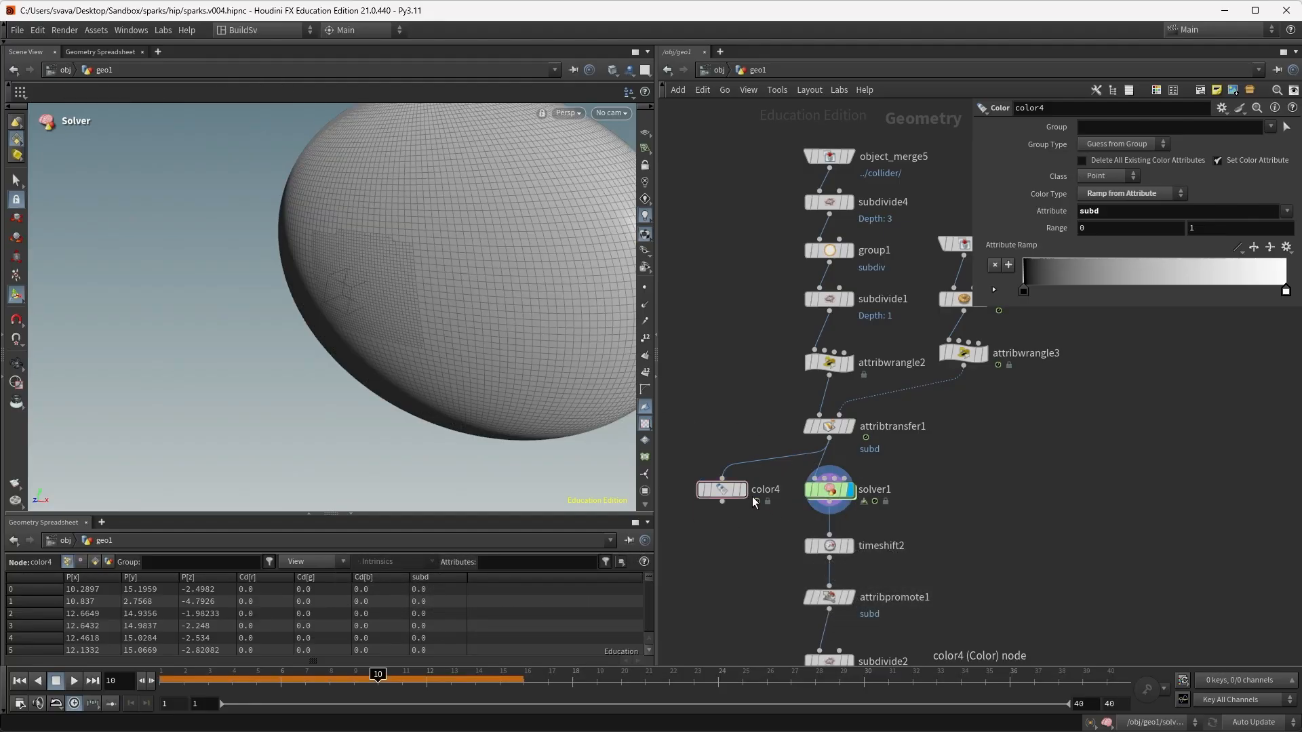
left_click_drag(723, 489, 828, 503)
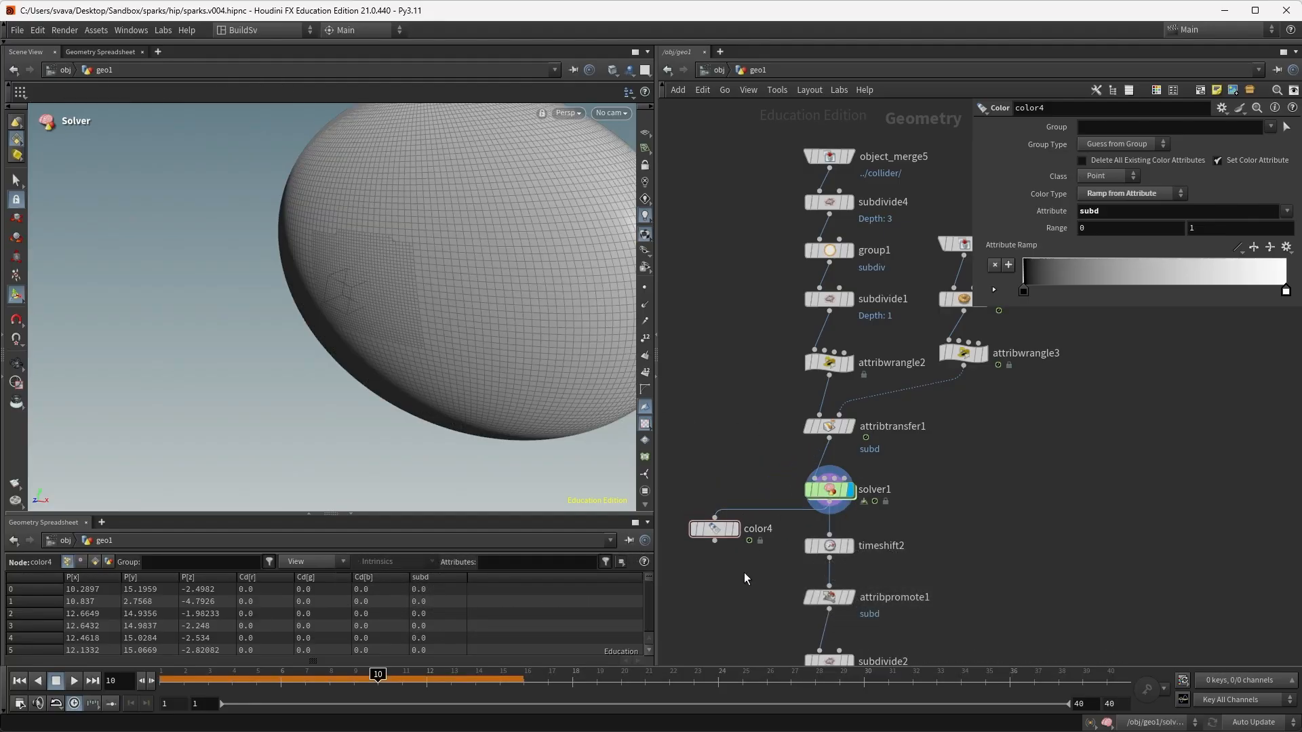
left_click_drag(727, 533, 727, 529)
left_click(737, 528)
Reset solver1's simulation and scrub the timeline to frame 14.
left_click(831, 489)
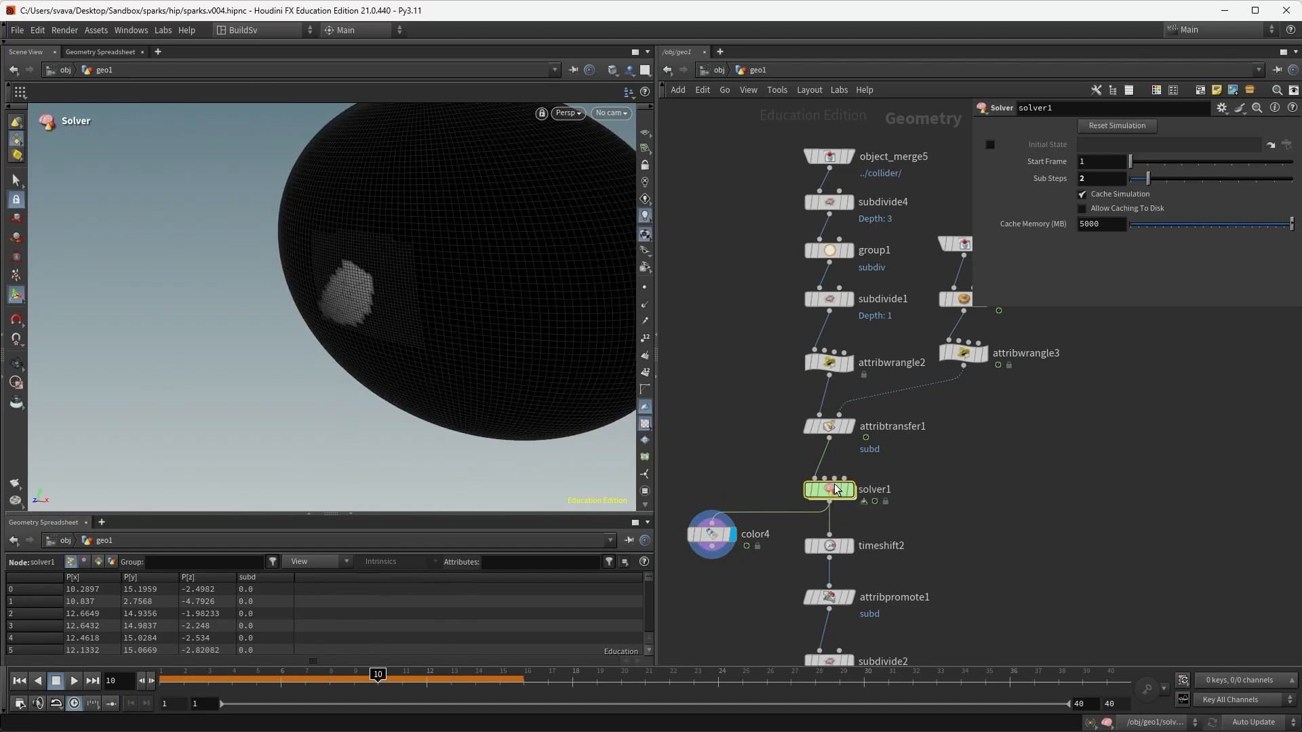
left_click(1141, 128)
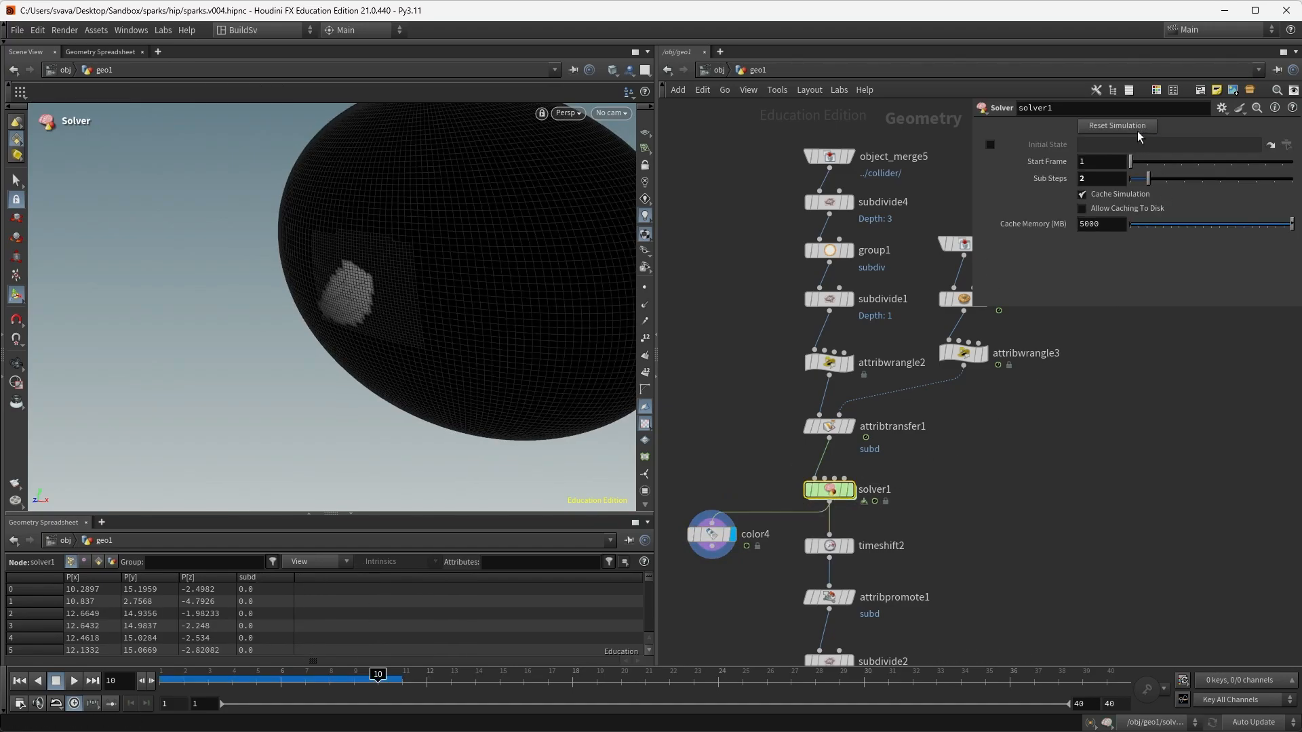
left_click_drag(297, 687, 482, 682)
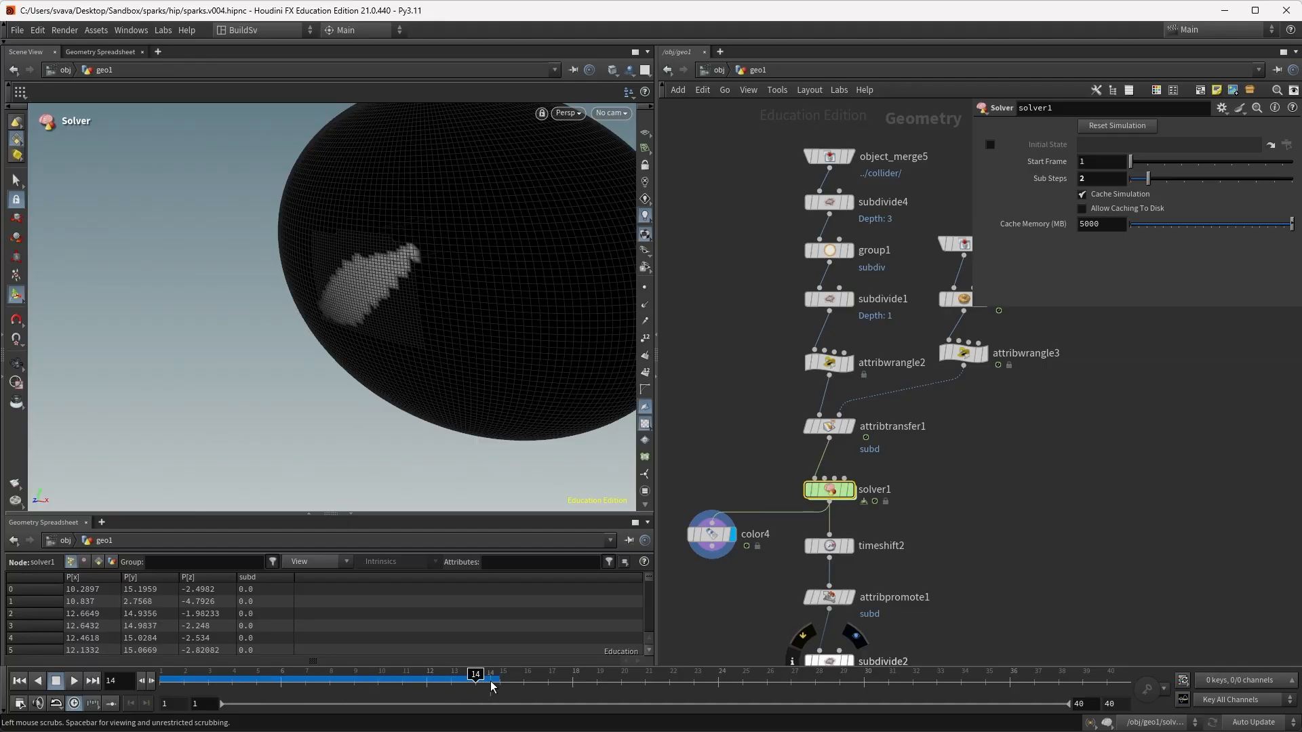
Examine Input_1, Prev_Frame and attribwrangle1 inside solver1, and return to the geo1 network.
double_click(840, 494)
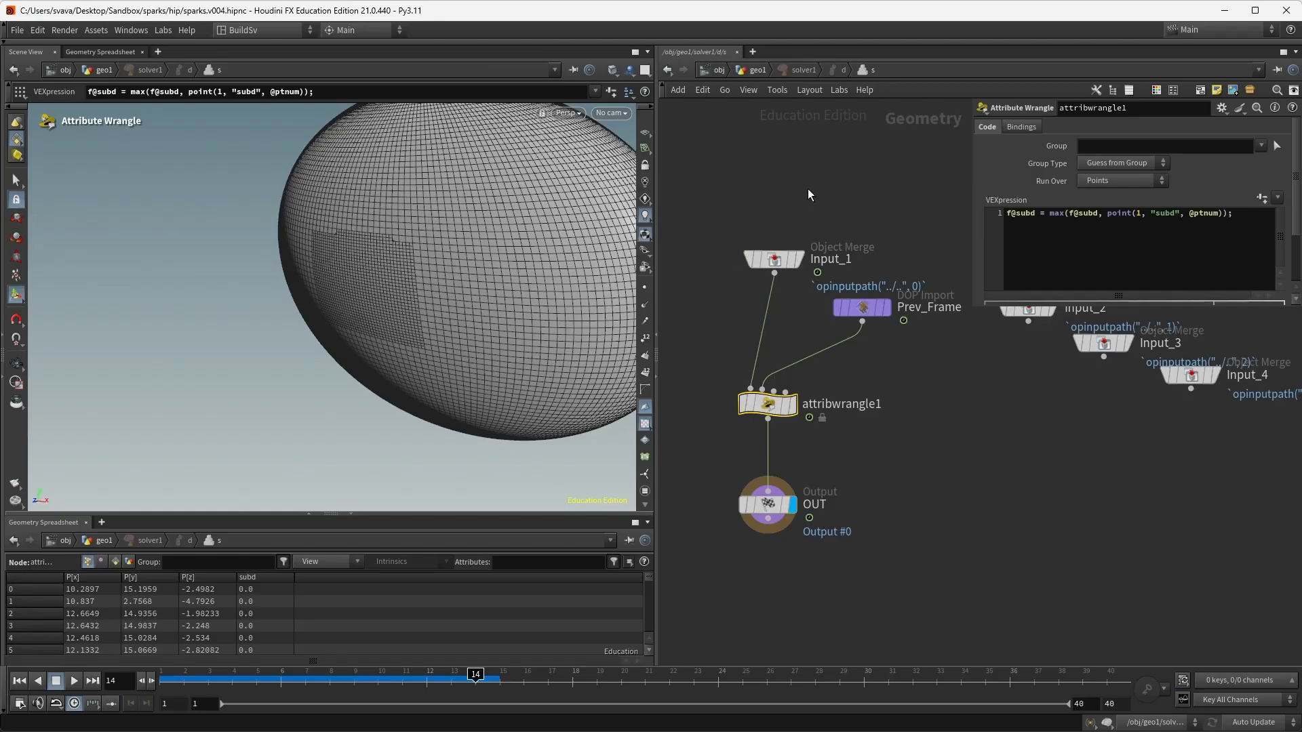
left_click(774, 259)
left_click(875, 308)
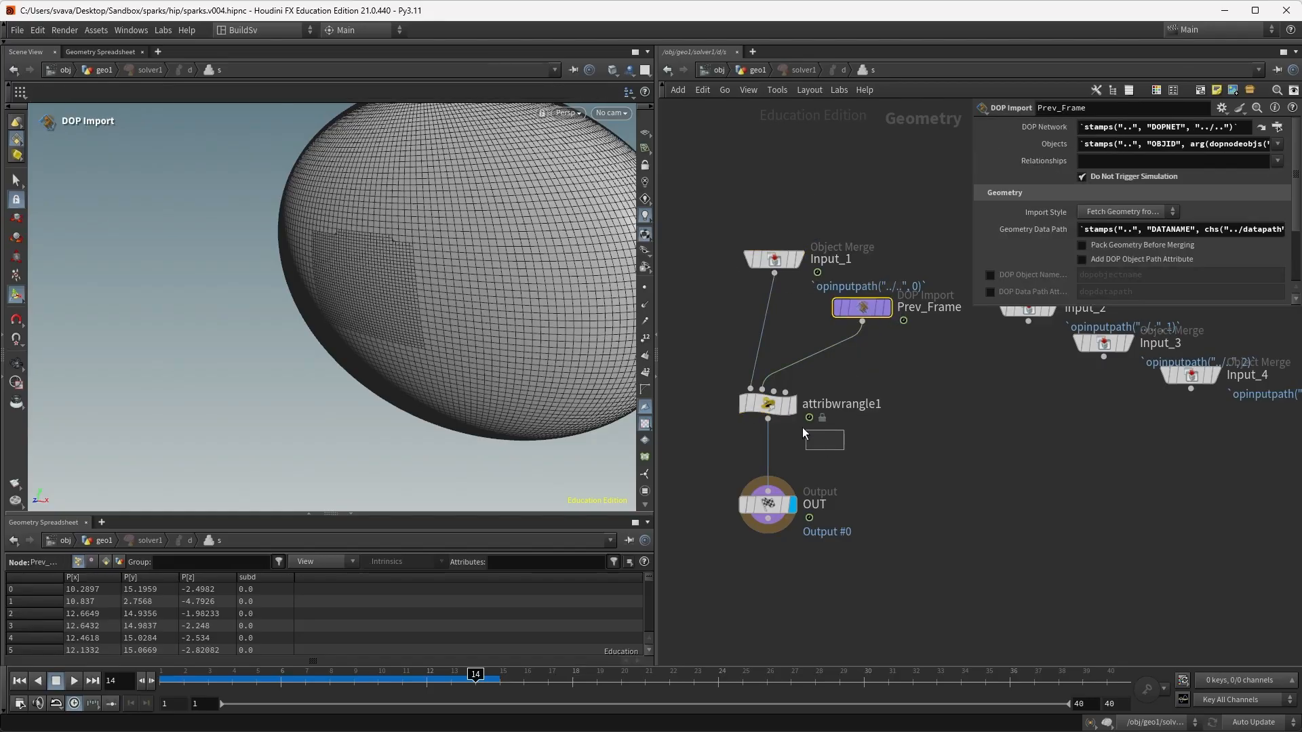
left_click(766, 405)
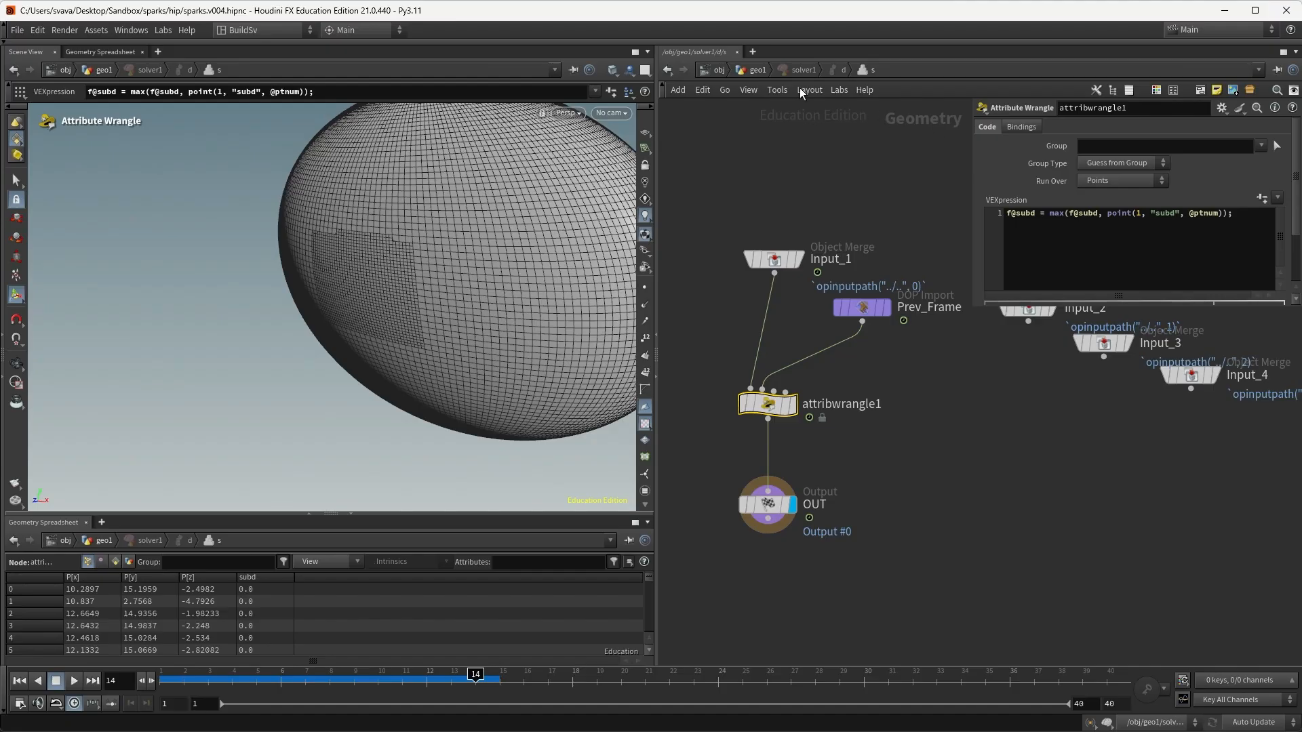
left_click(759, 70)
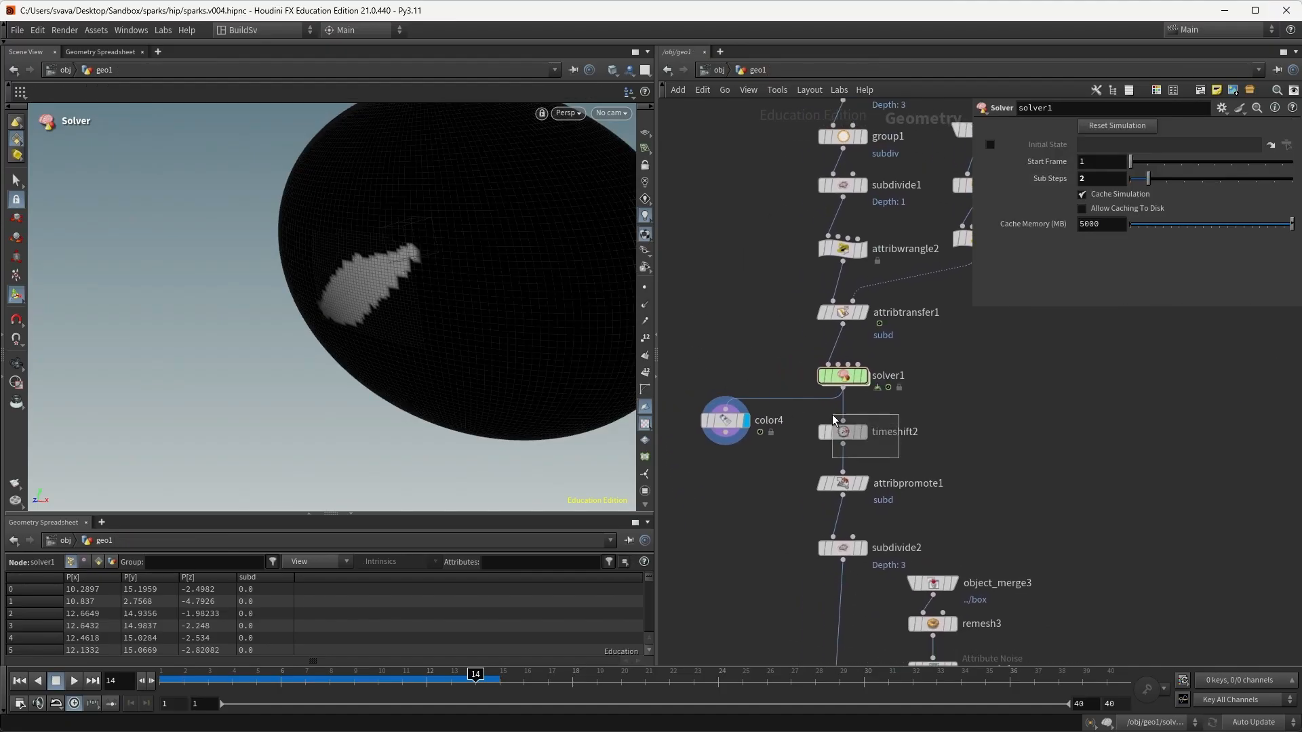
Display timeshift2 with its settings and go to frame 40.
left_click_drag(833, 419, 864, 441)
left_click(864, 434)
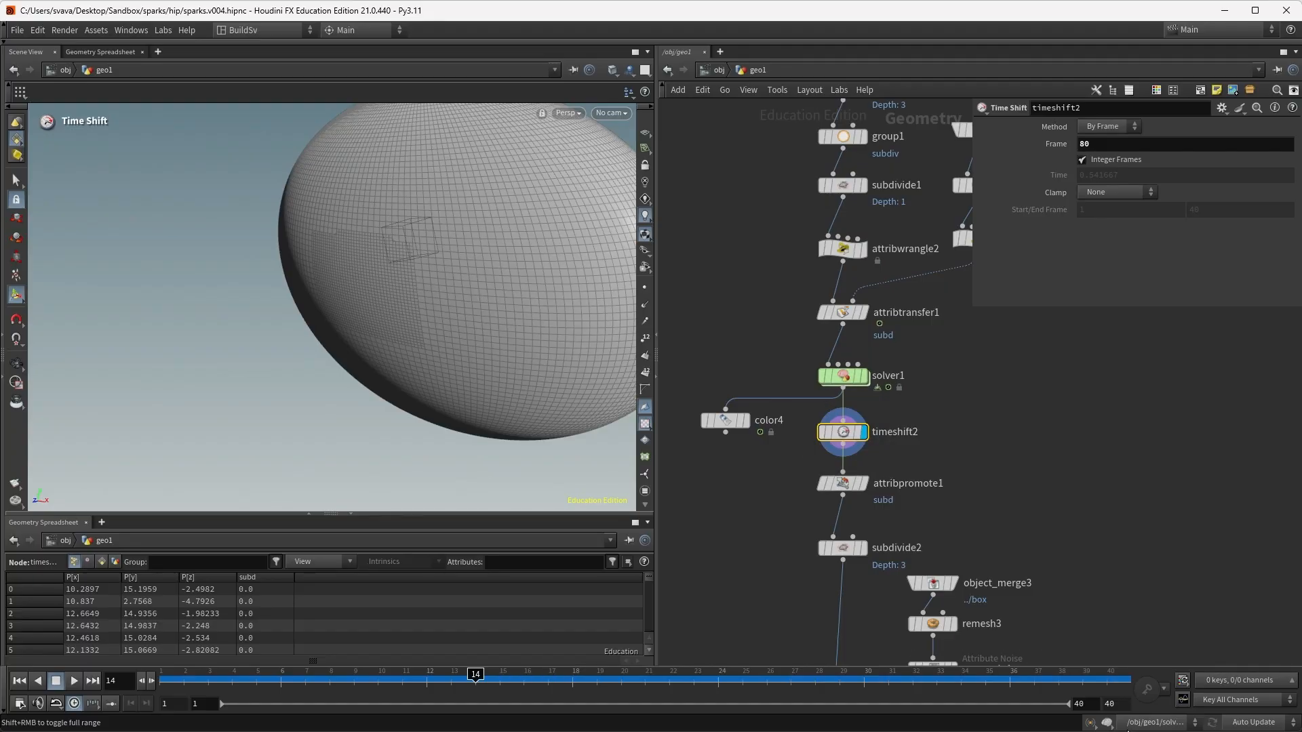
left_click(1116, 681)
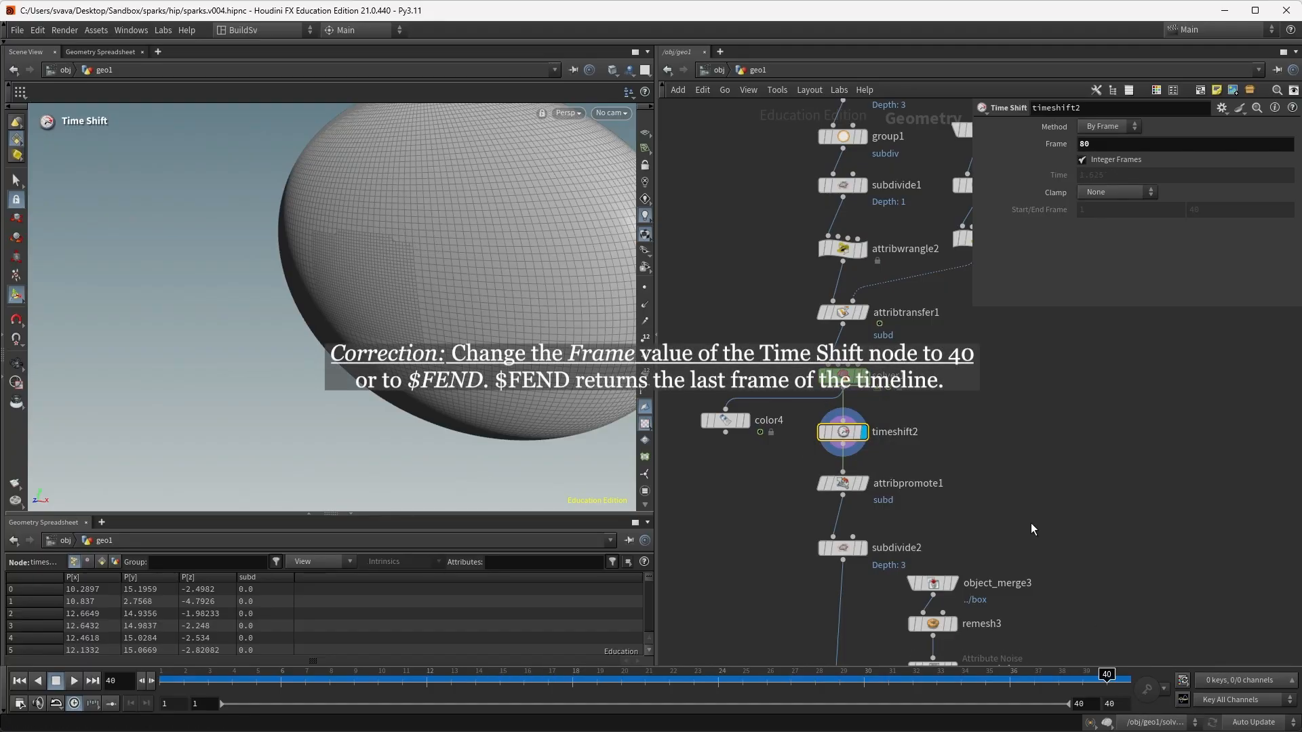
middle_click_drag(1032, 515, 1045, 495)
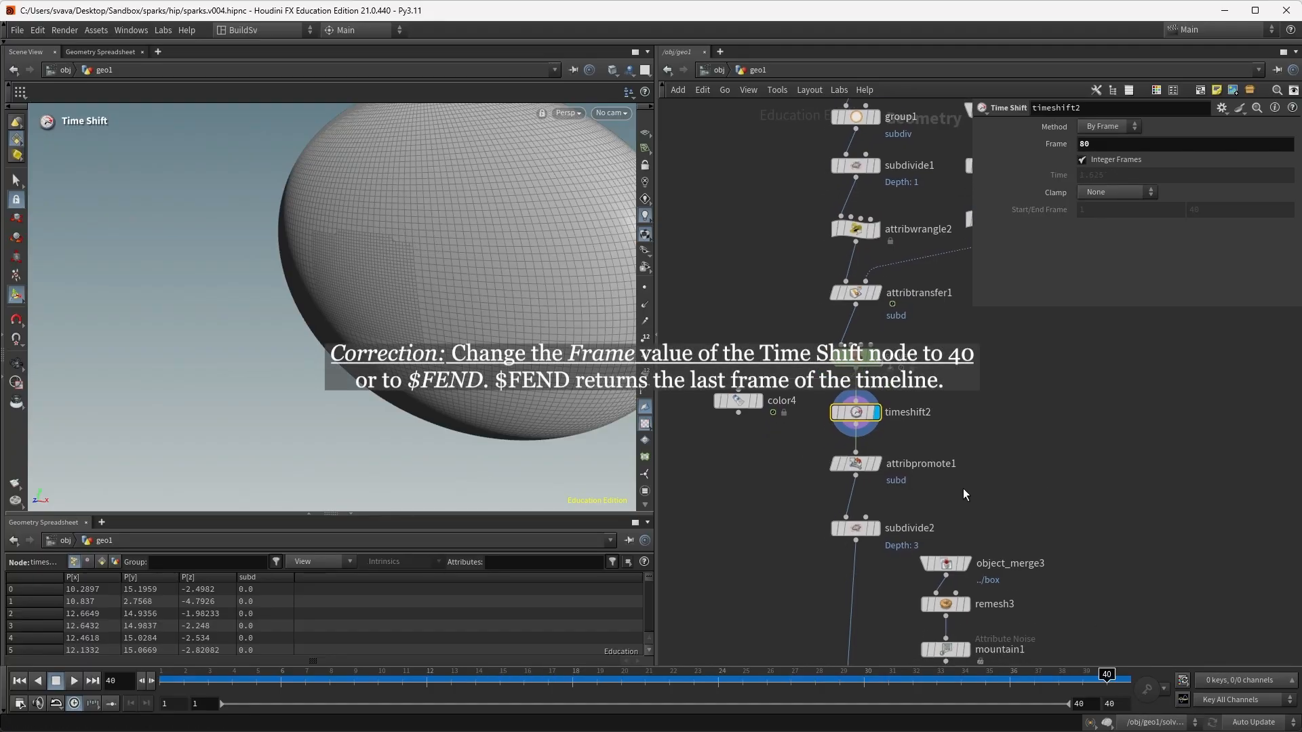
Display attribpromote1 and check its primitive attributes in the spreadsheet before returning to the point attributes.
left_click(876, 464)
left_click(855, 456)
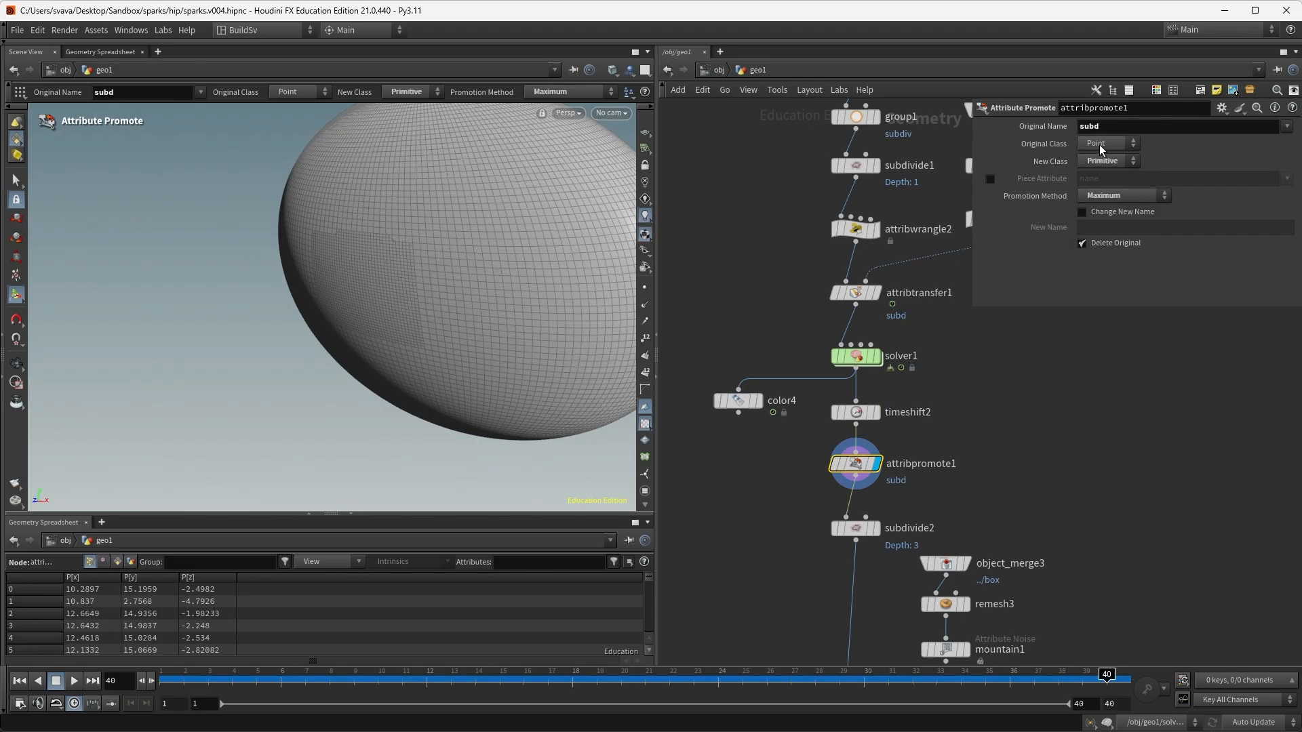
left_click(117, 562)
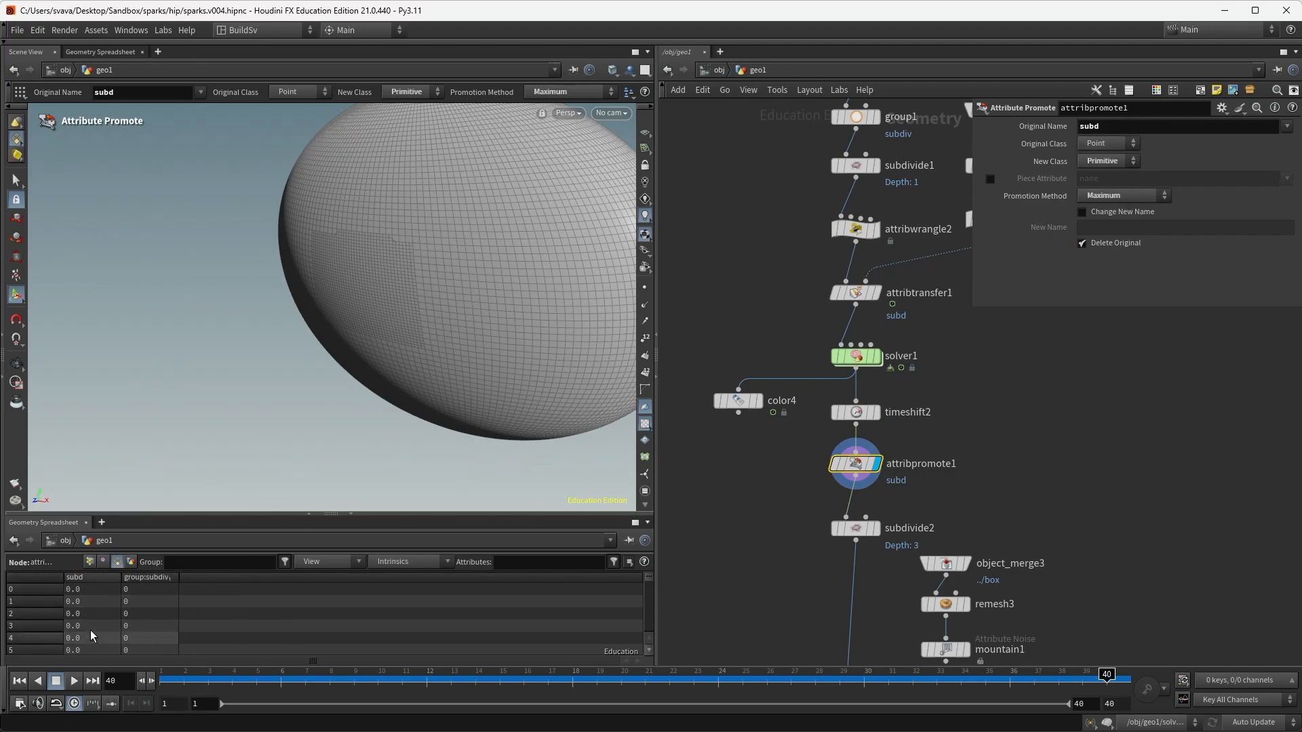
left_click(89, 564)
Reconnect color4 to attribpromote1's output, display it and set its Class to Primitive.
middle_click_drag(746, 500, 752, 451)
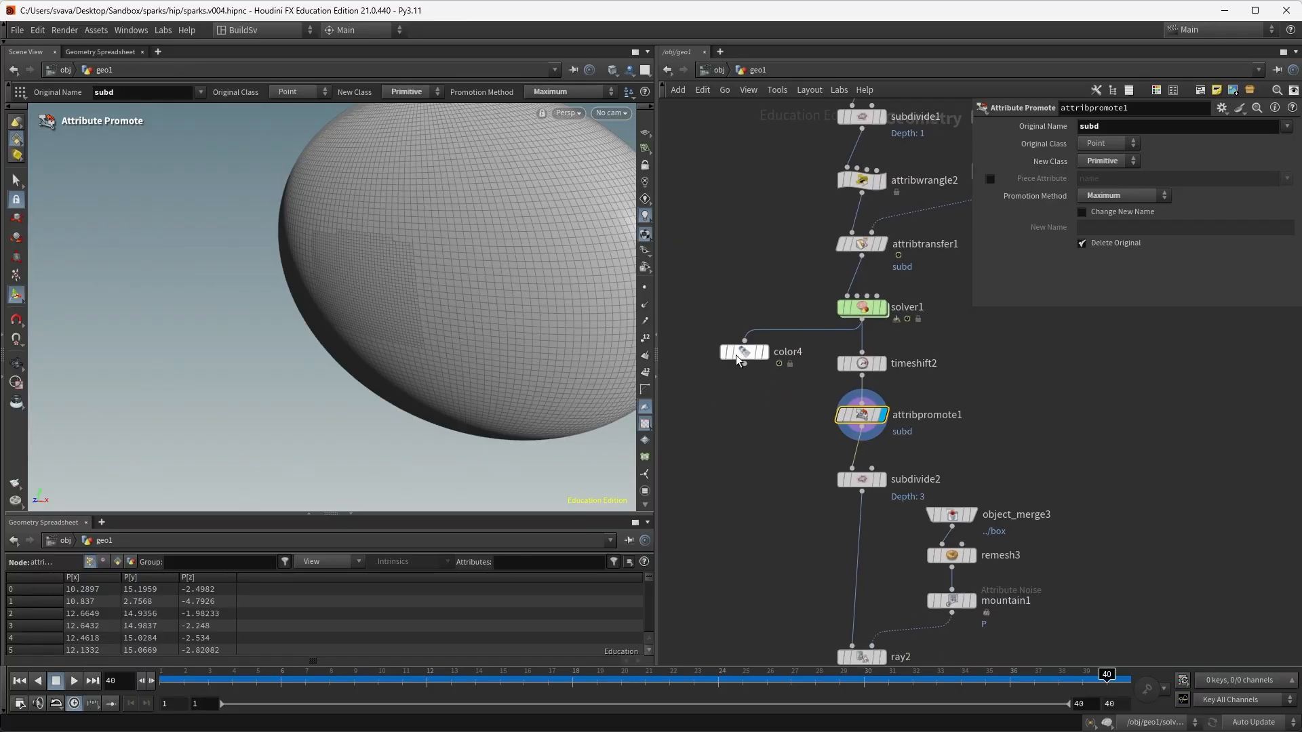
left_click_drag(743, 354, 727, 481)
mouse_move(861, 430)
left_mouse_down()
mouse_move(728, 468)
mouse_move(738, 457)
left_mouse_up()
left_click(748, 482)
left_click_drag(764, 510, 732, 438)
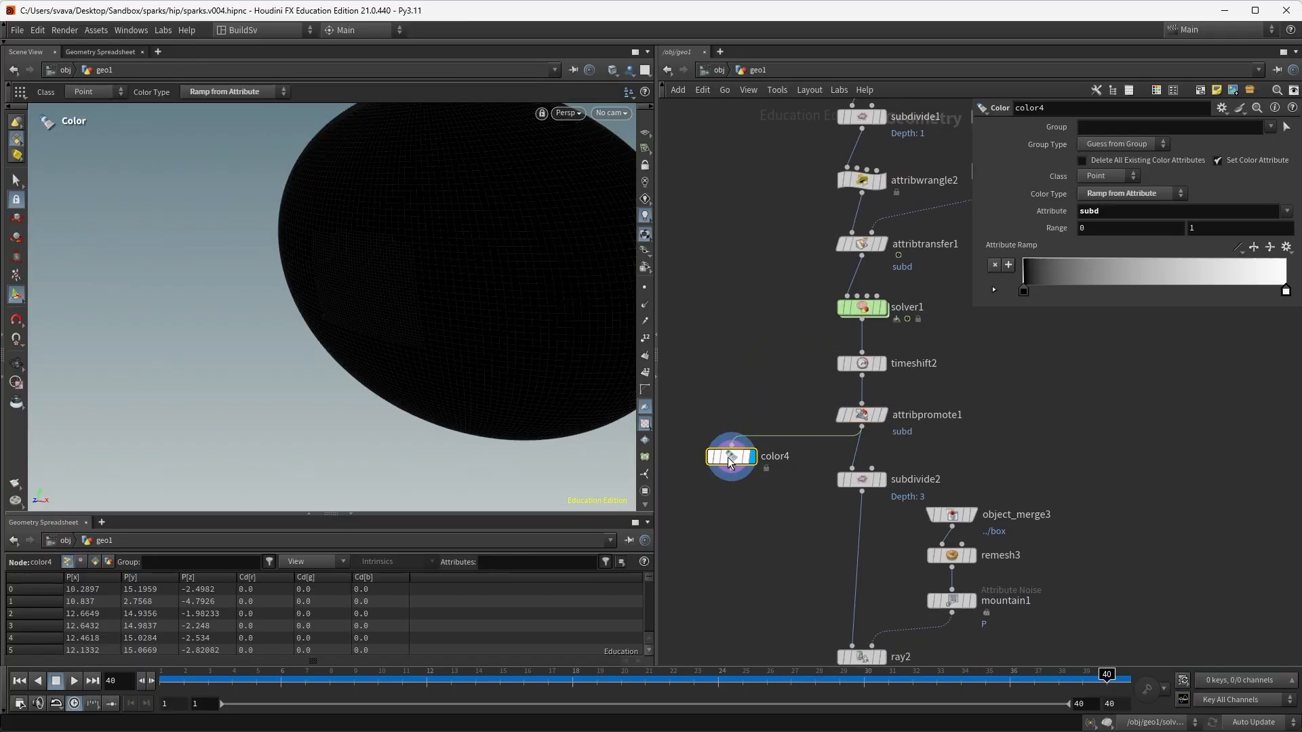
left_click(1130, 178)
left_click(1110, 202)
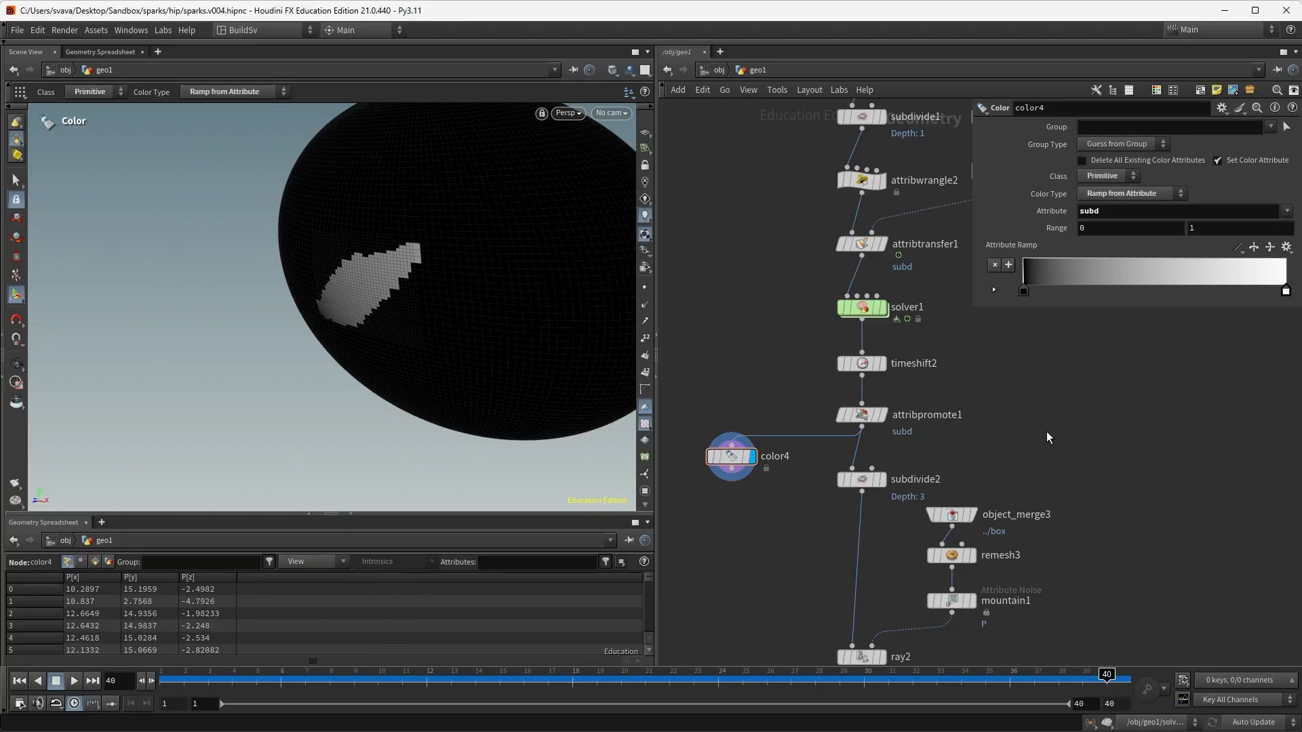
Display subdivide2 to examine its group setting and the subdivided collider area.
middle_click_drag(1048, 437, 1060, 408)
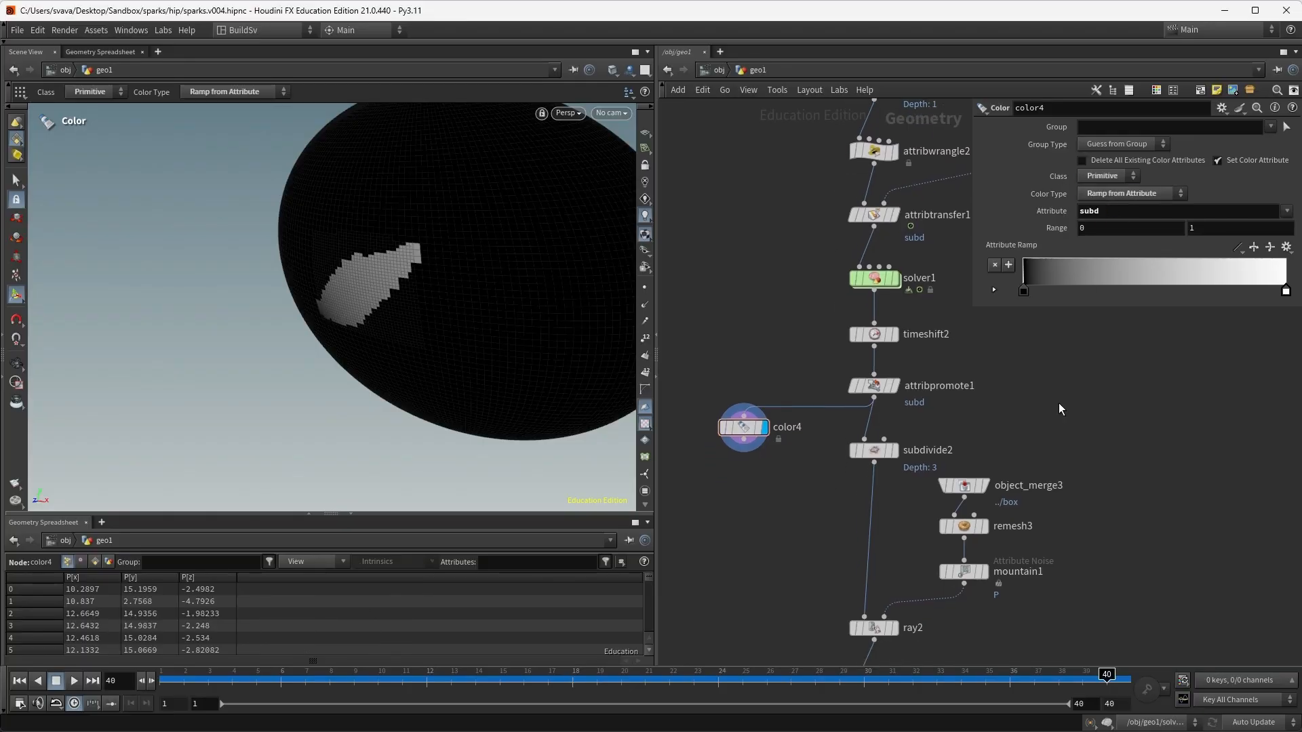
left_click(878, 450)
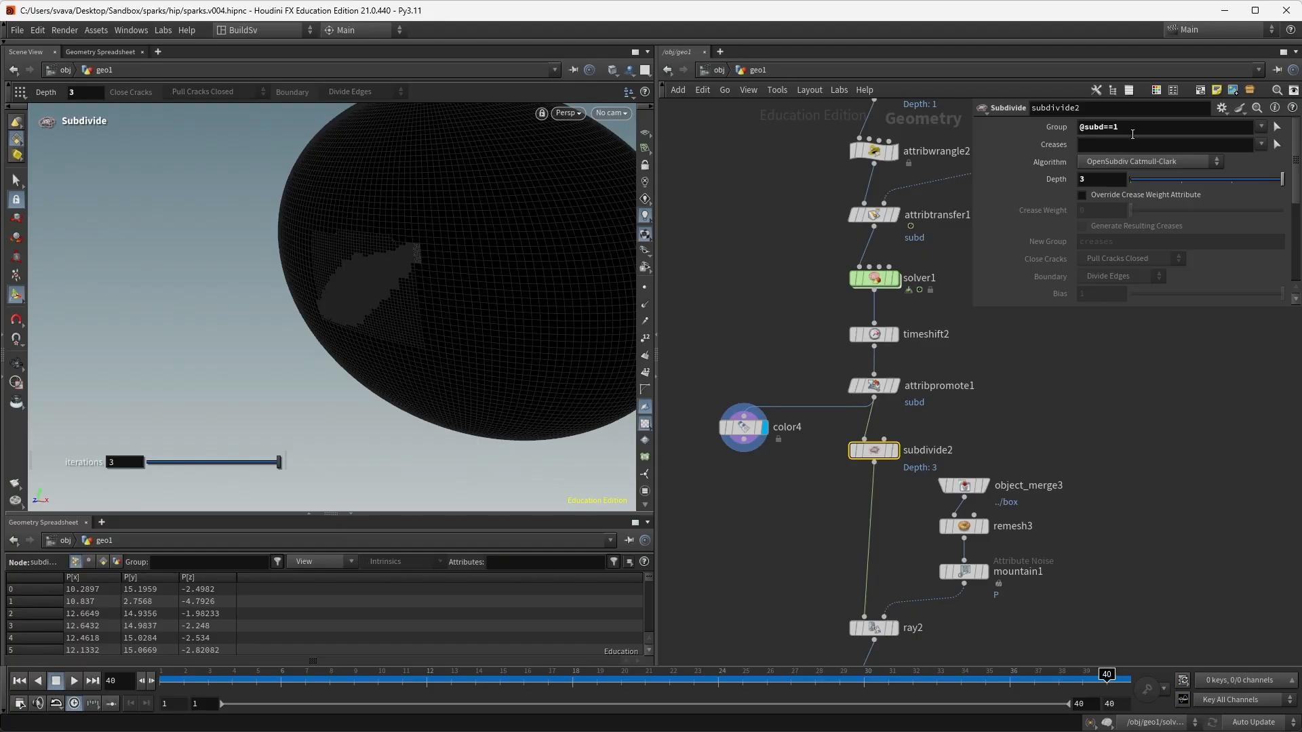
left_click(894, 450)
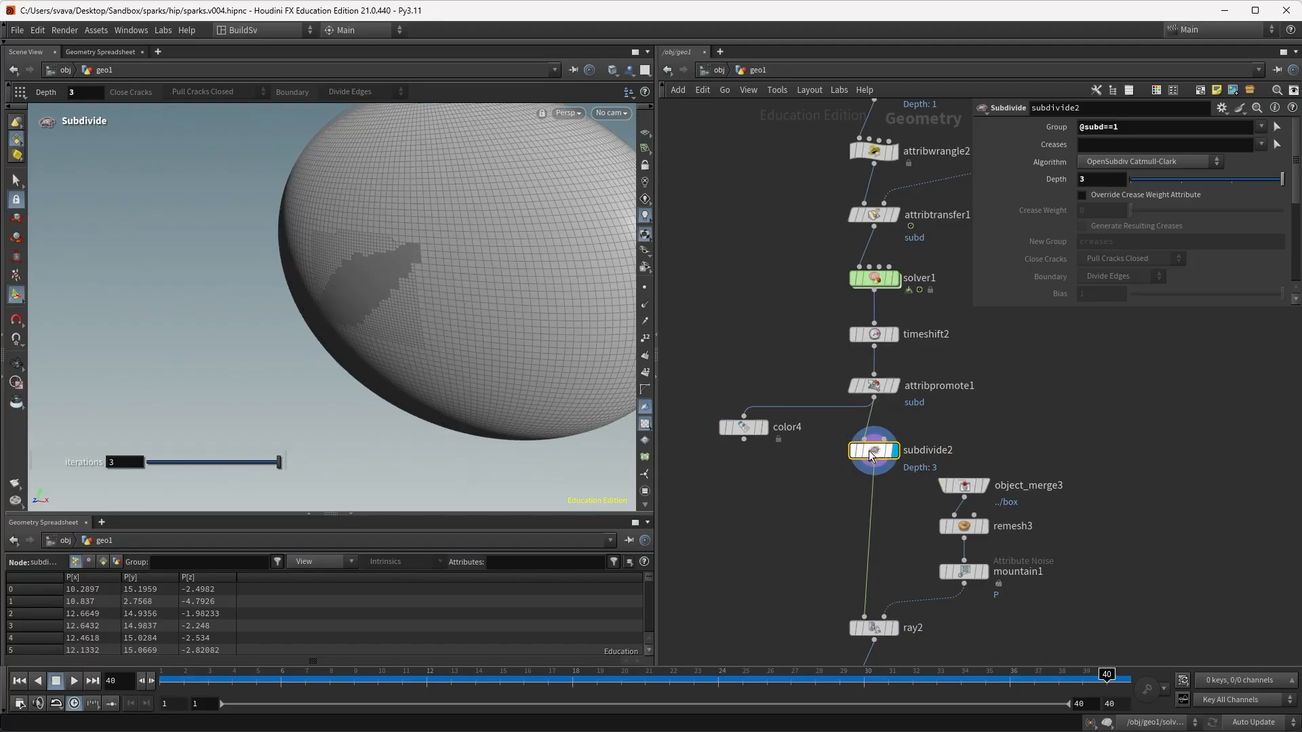
mouse_move(872, 456)
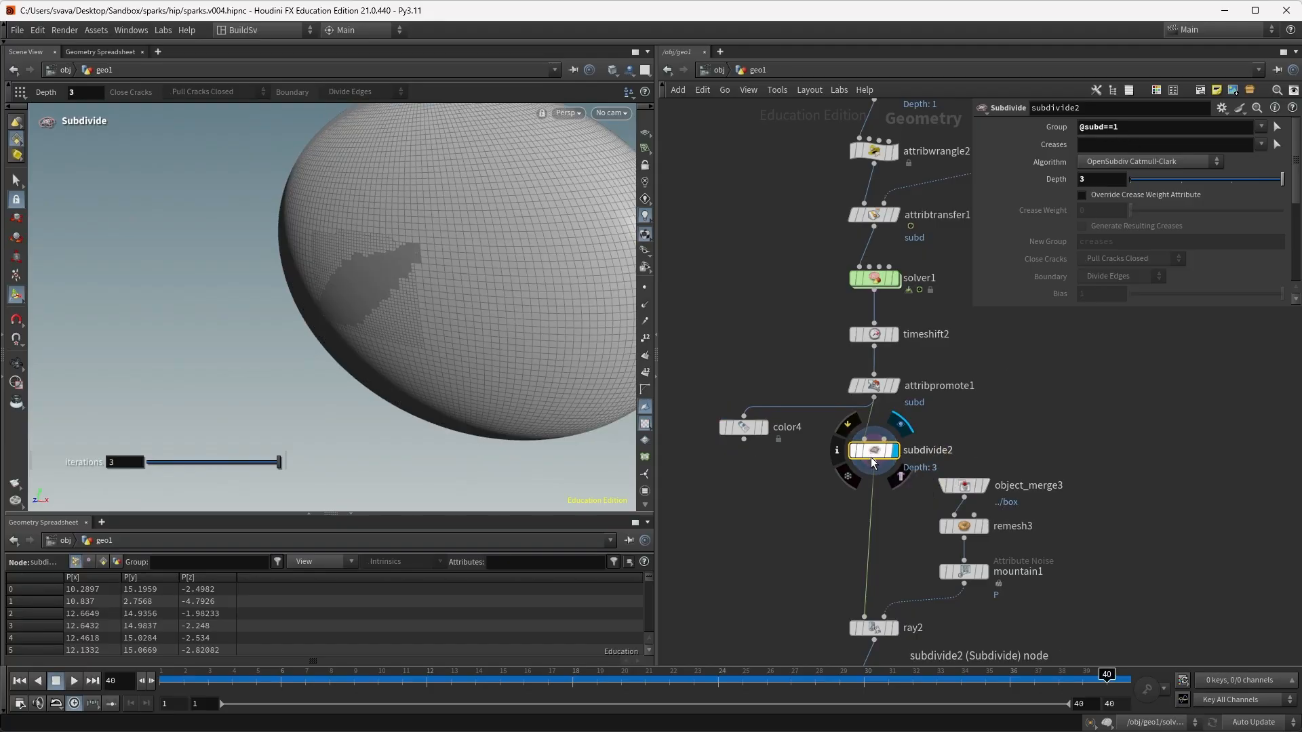
Display object_merge3 with its settings and go to frame 8 to see the merged box.
middle_click_drag(1084, 540, 1105, 502)
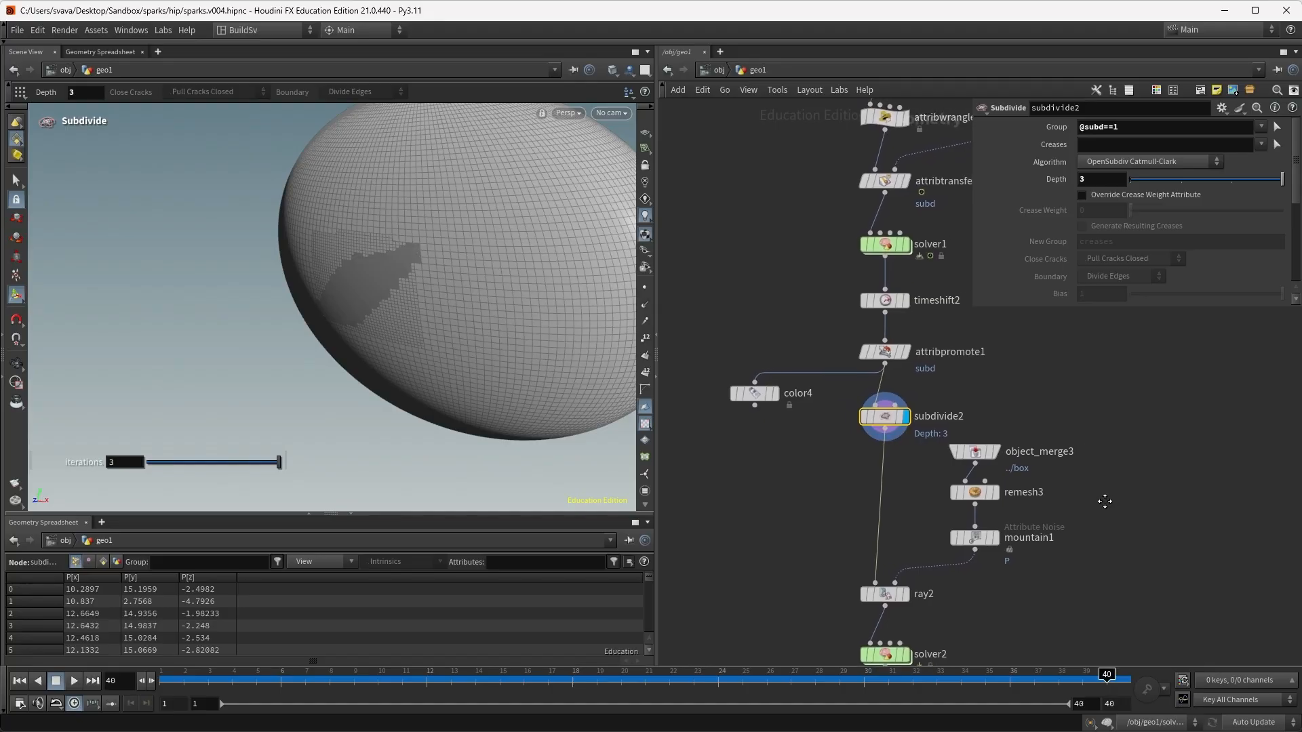
left_click(1001, 458)
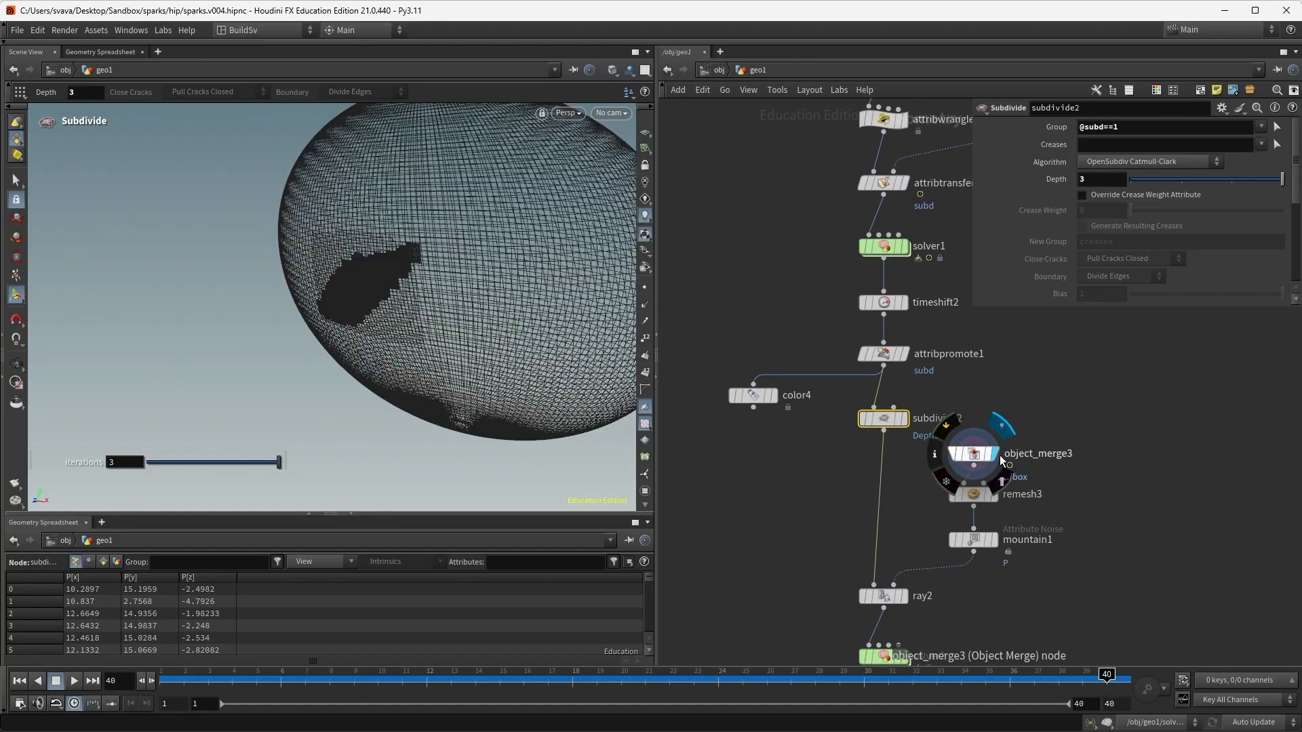
left_click(980, 455)
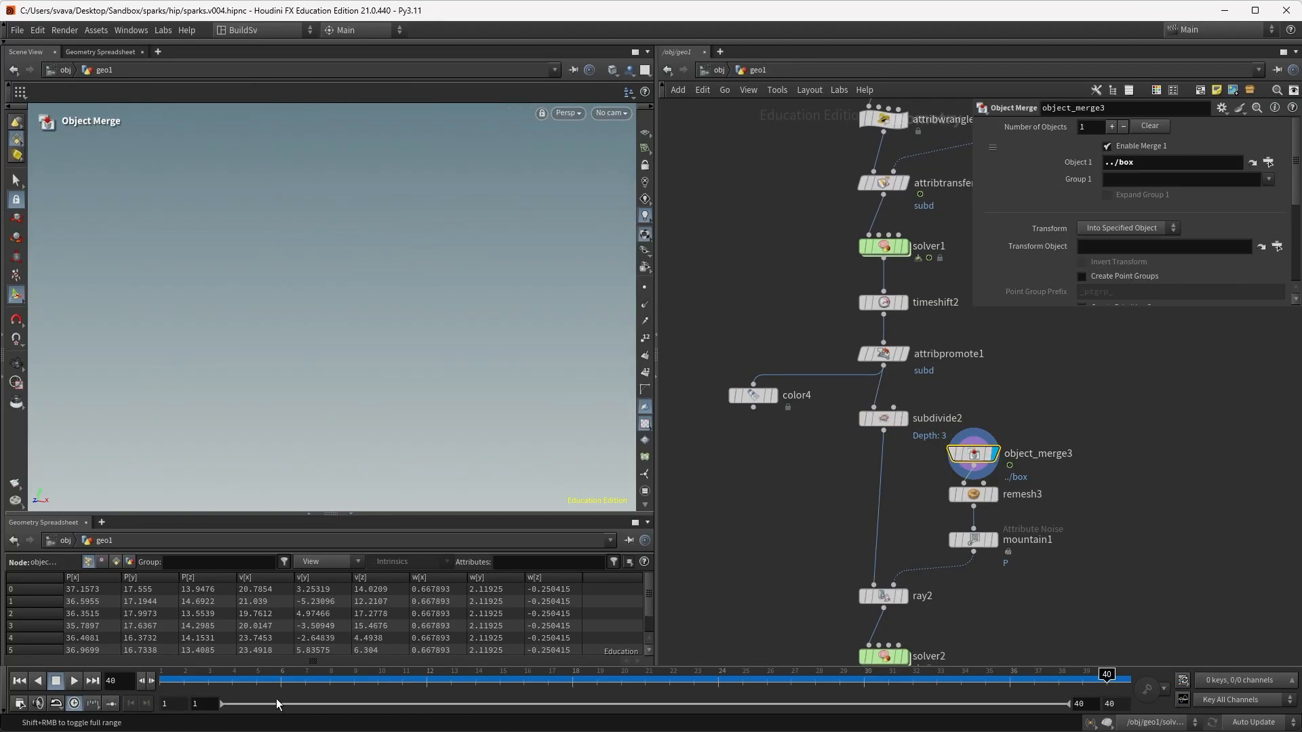
left_click(290, 681)
left_click_drag(289, 686, 329, 683)
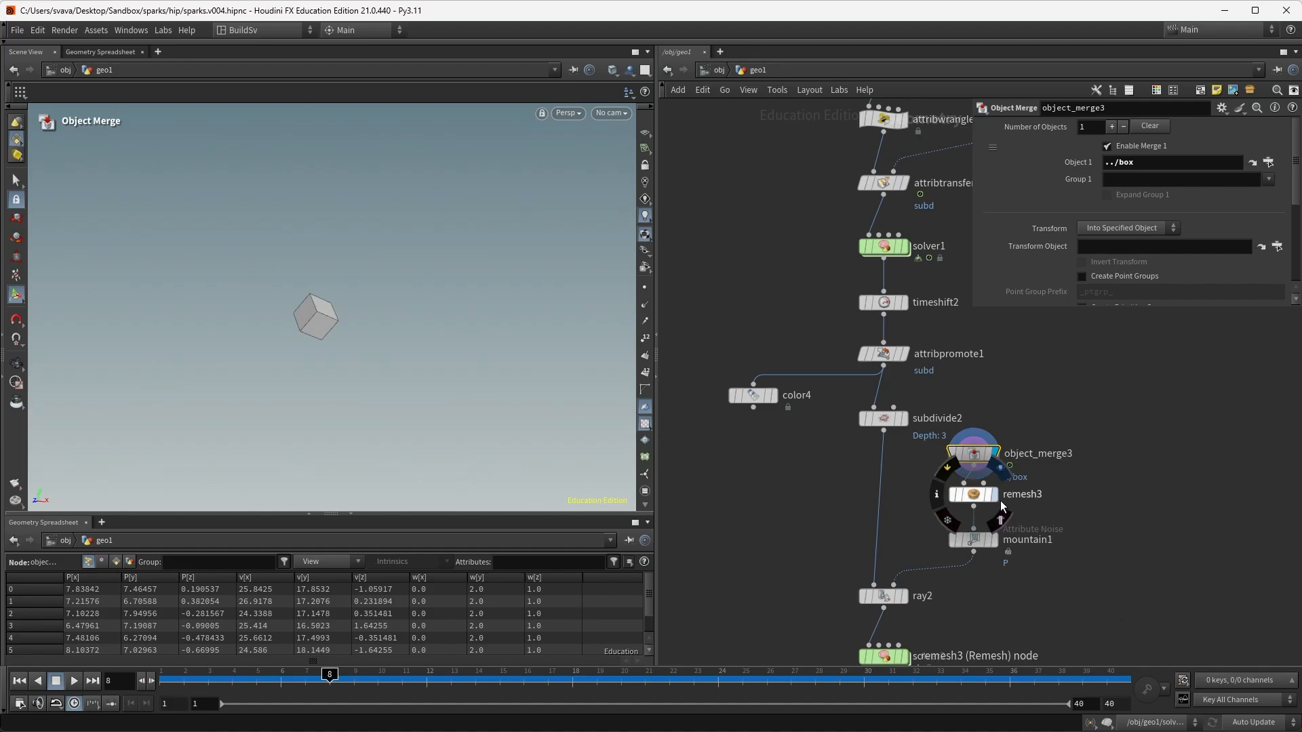
Display remesh3 and mountain1 in turn to check the remeshed, noise-displaced box.
left_click(977, 498)
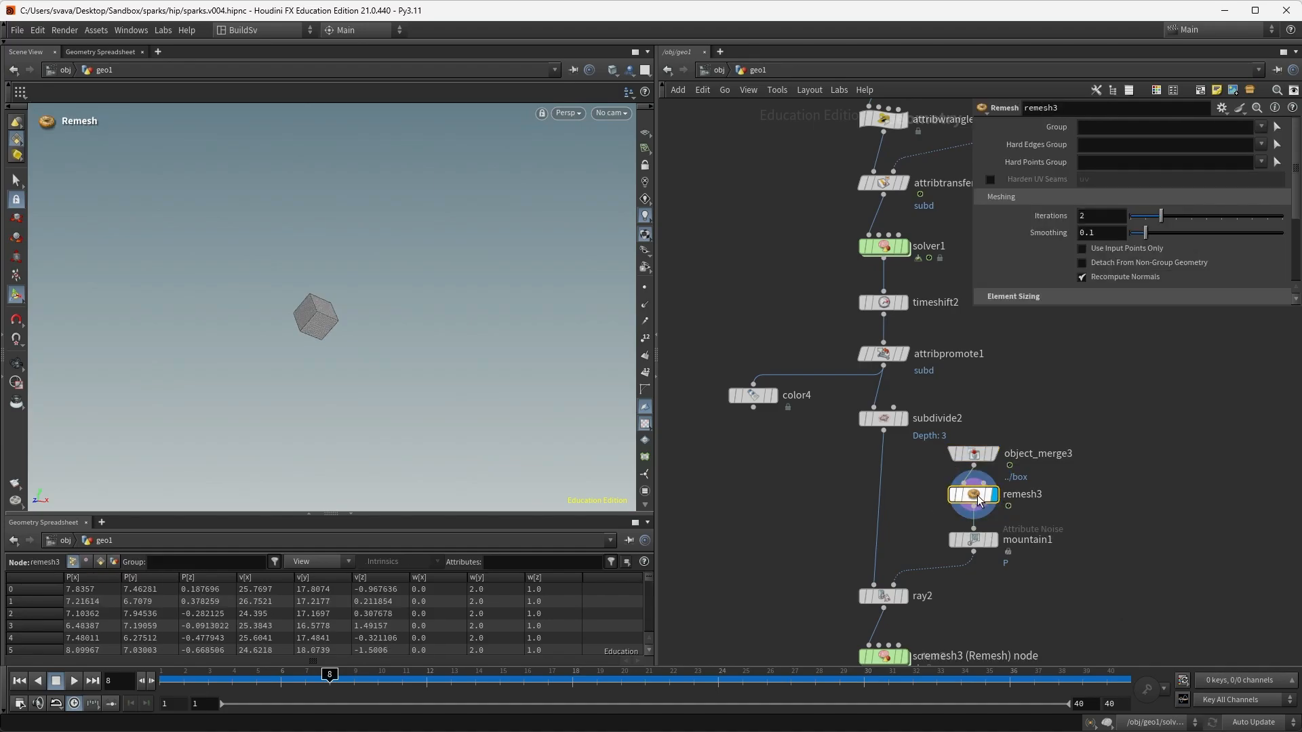
left_click(994, 540)
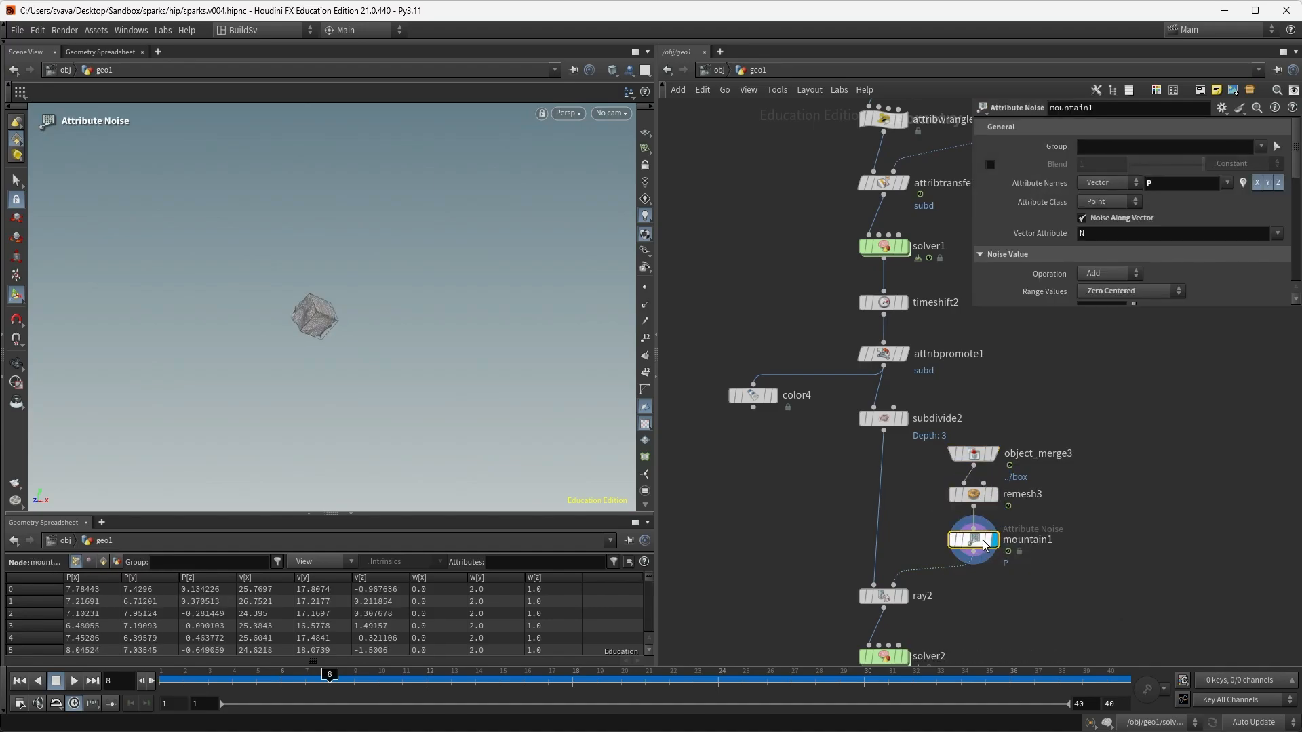
middle_click_drag(1051, 574, 1049, 551)
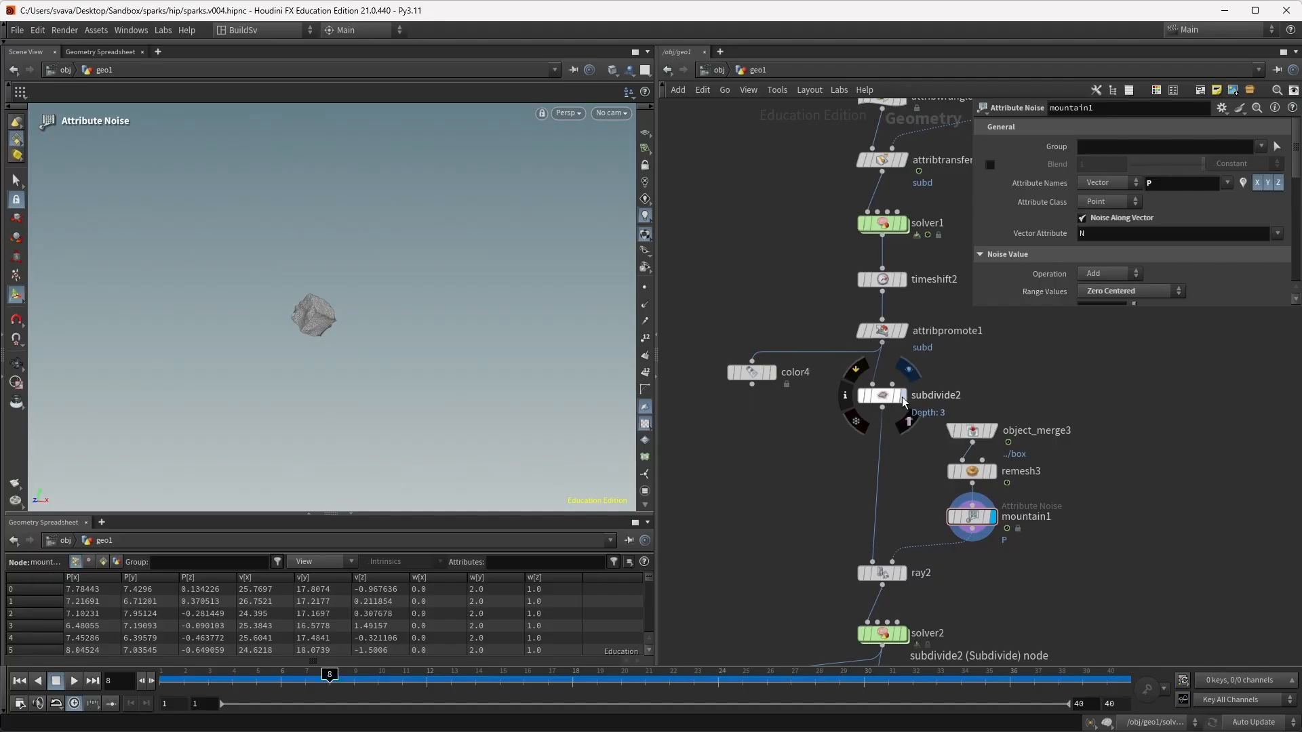
Compare subdivide2 with ray2 and show ray2's projection settings.
left_click(904, 400)
left_click(903, 574)
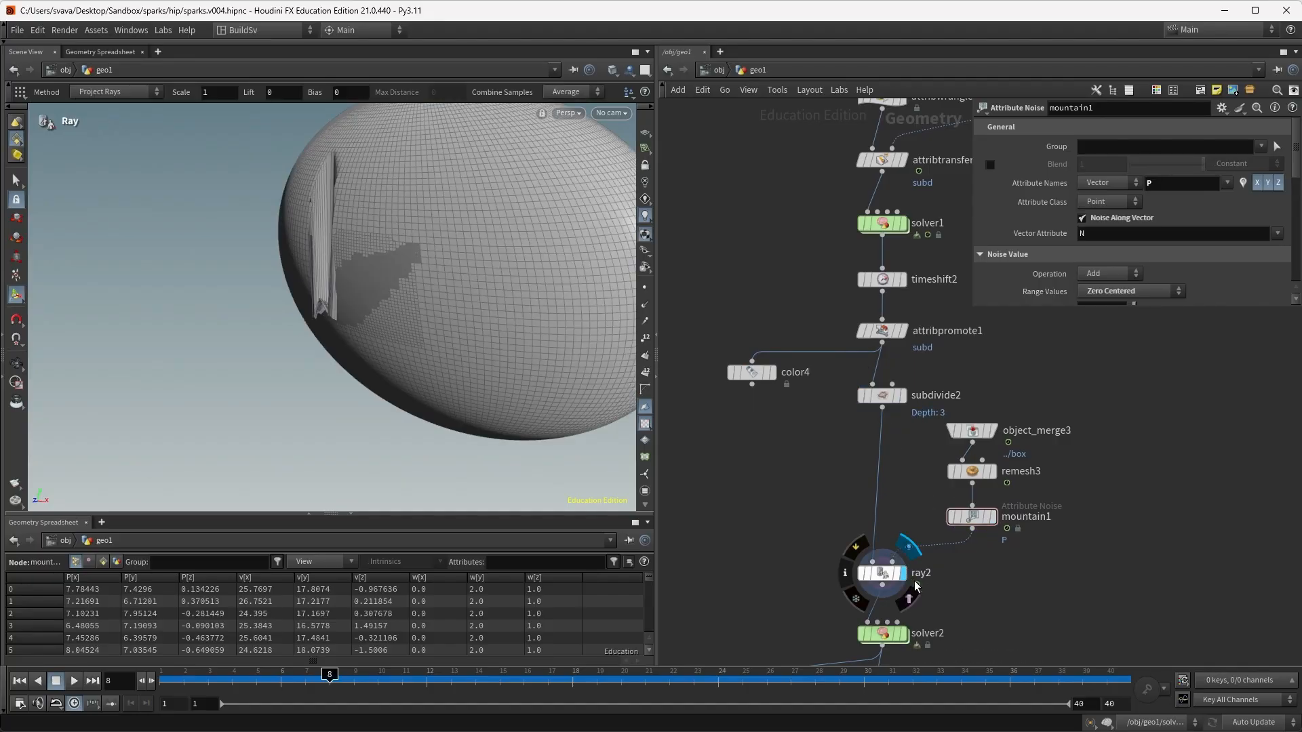
left_click_drag(882, 558, 857, 546)
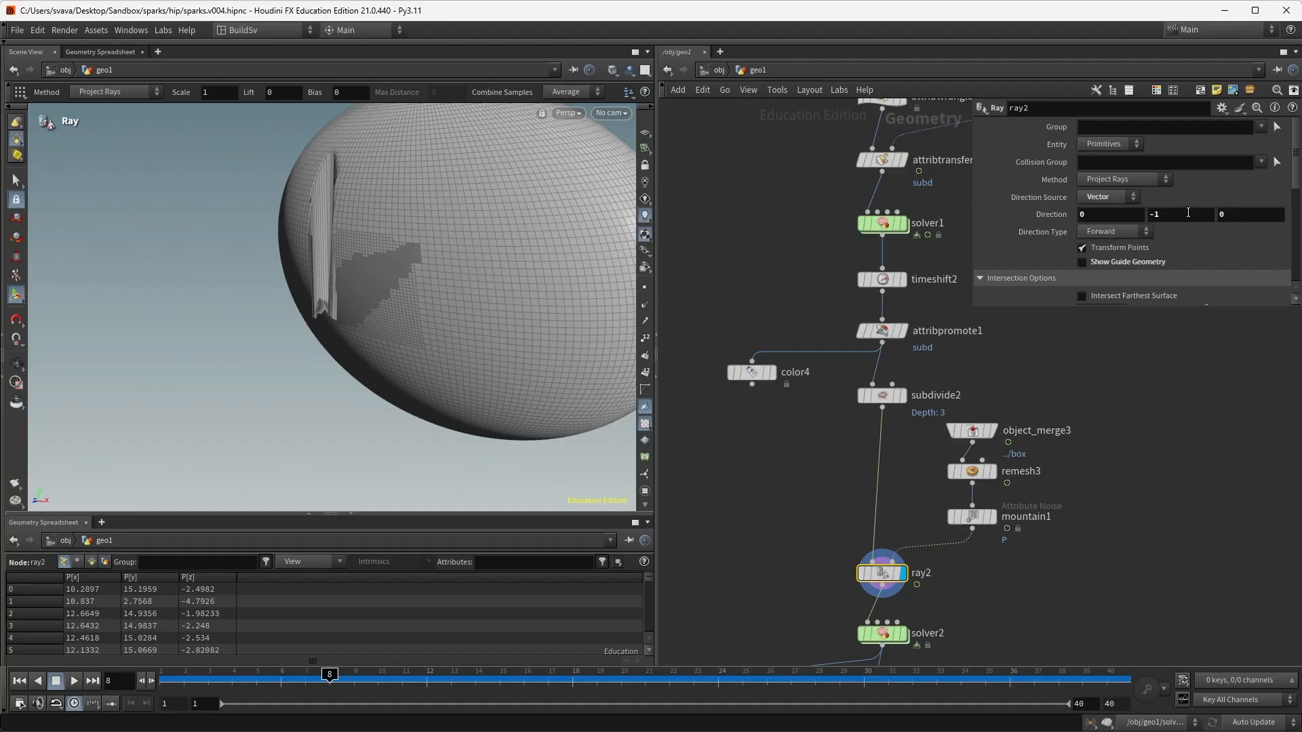
Display subdivide2 with its normals temporarily shown, and return to ray2 and its settings.
left_click(902, 396)
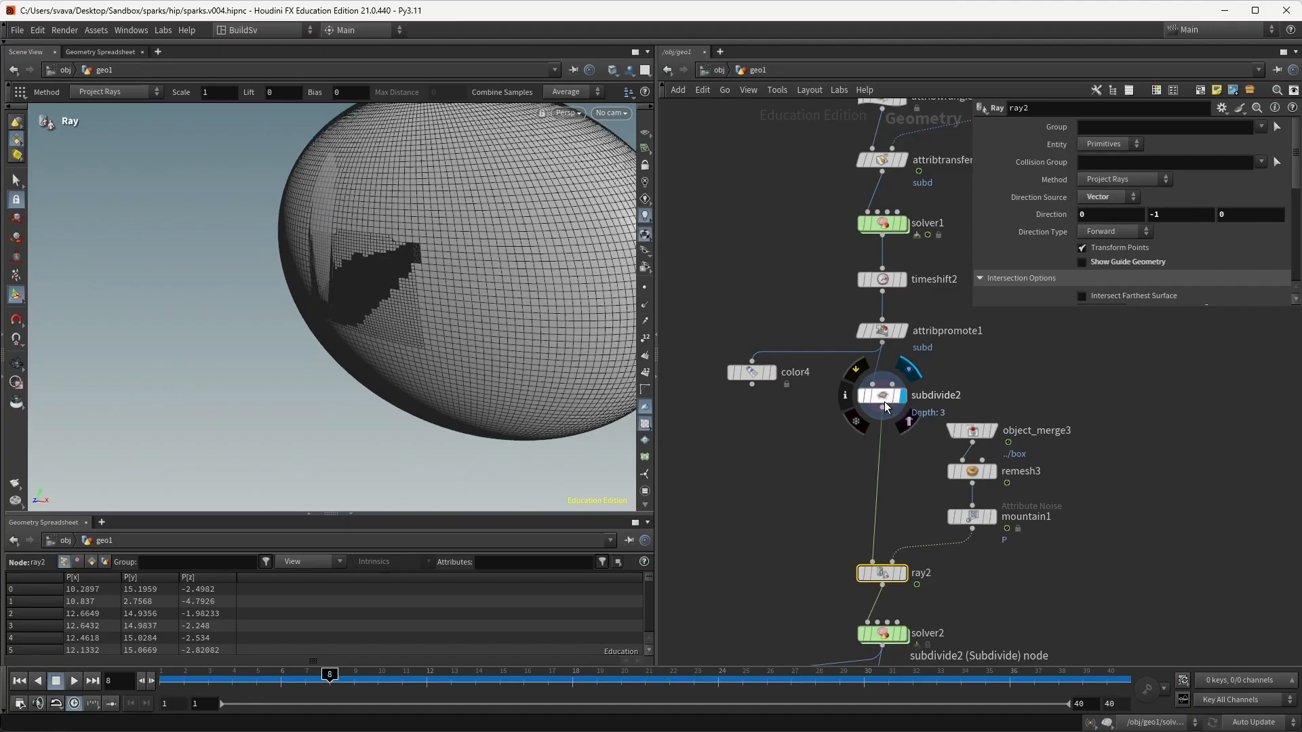
left_click(884, 399)
left_click(644, 306)
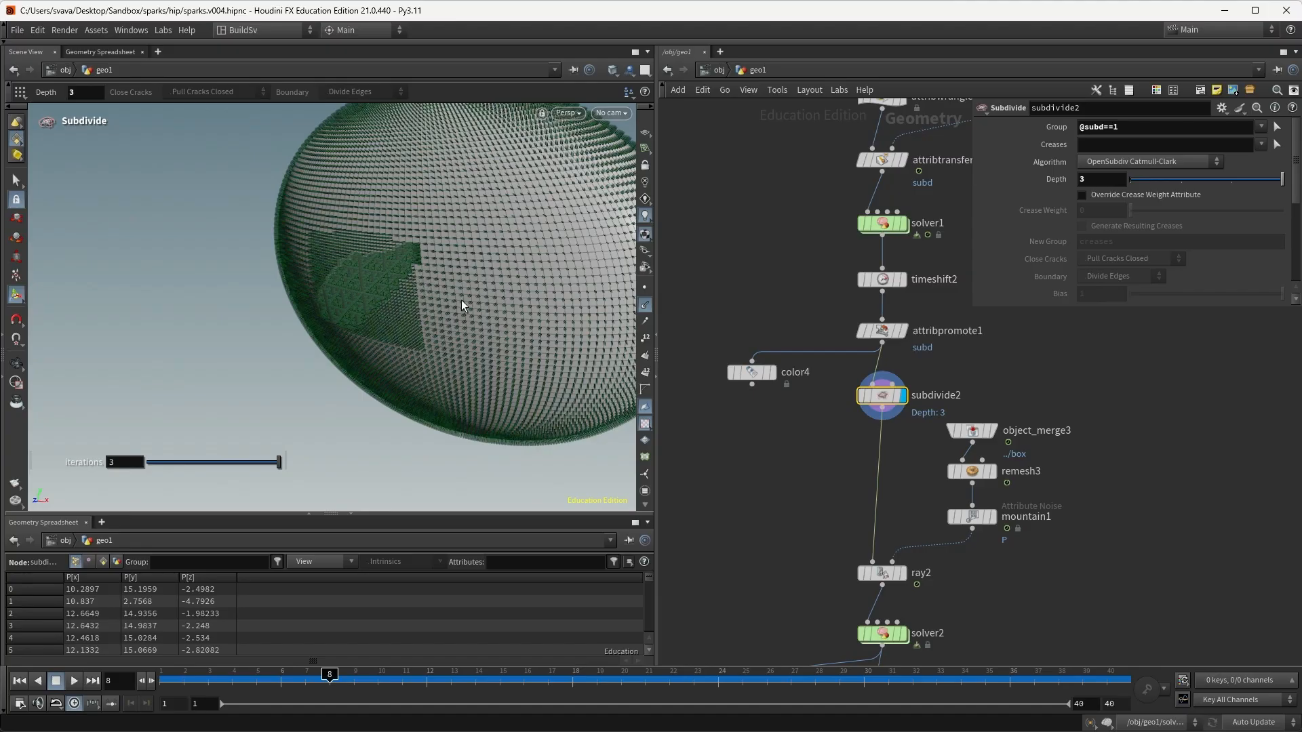
left_click(645, 306)
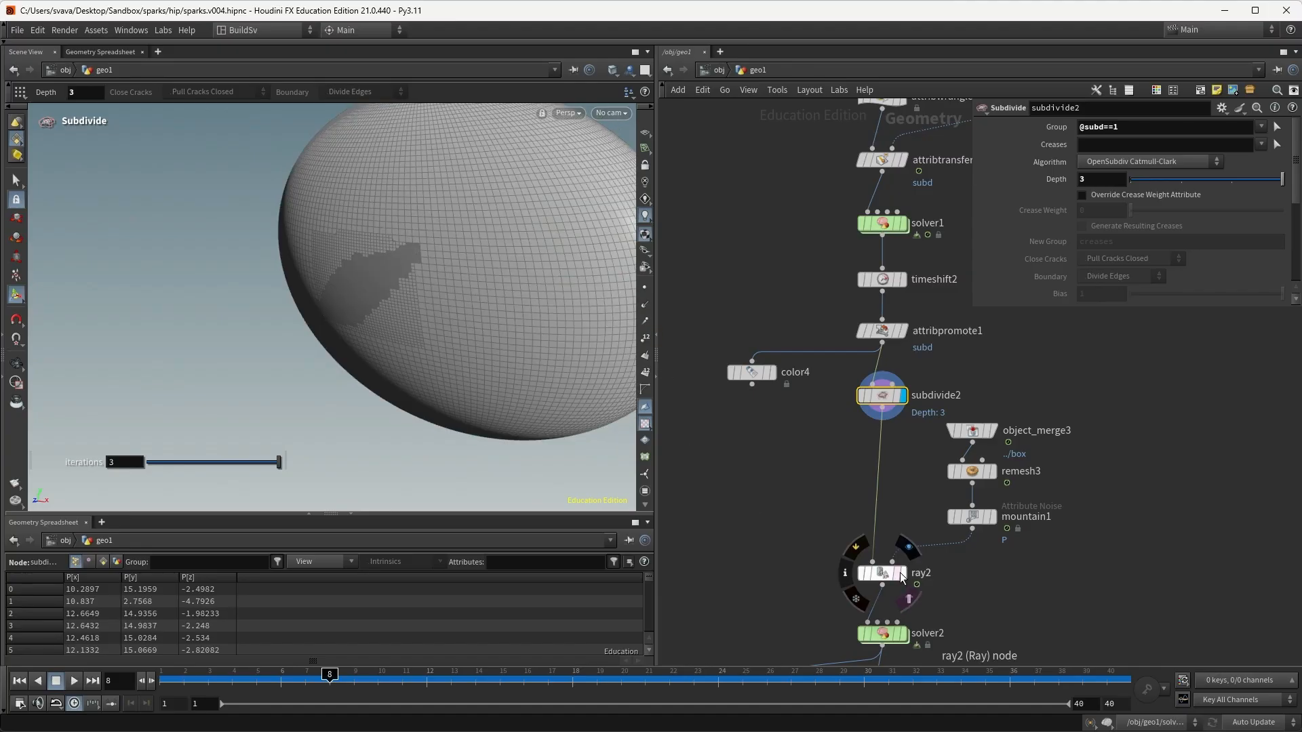
left_click(903, 573)
left_click(887, 576)
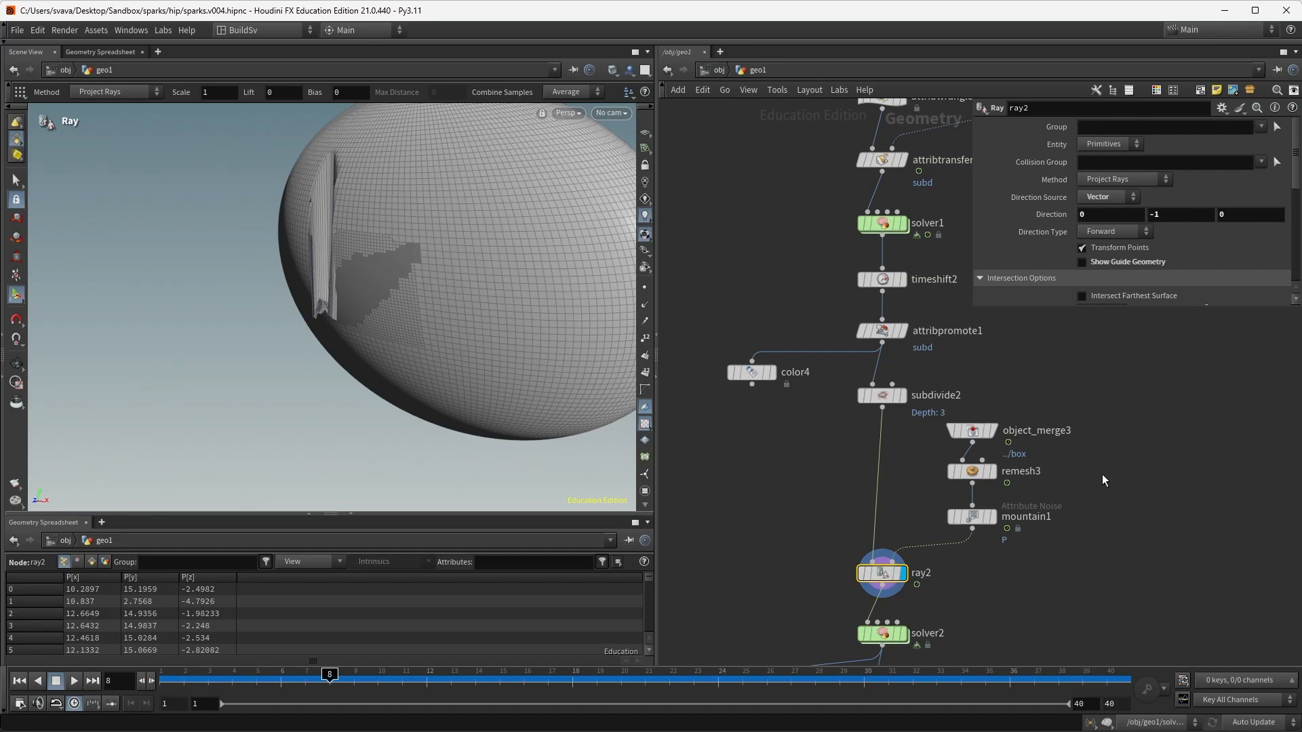
Set ray2's Direction Source to Normal and its Direction Type to Reverse.
left_click(1093, 197)
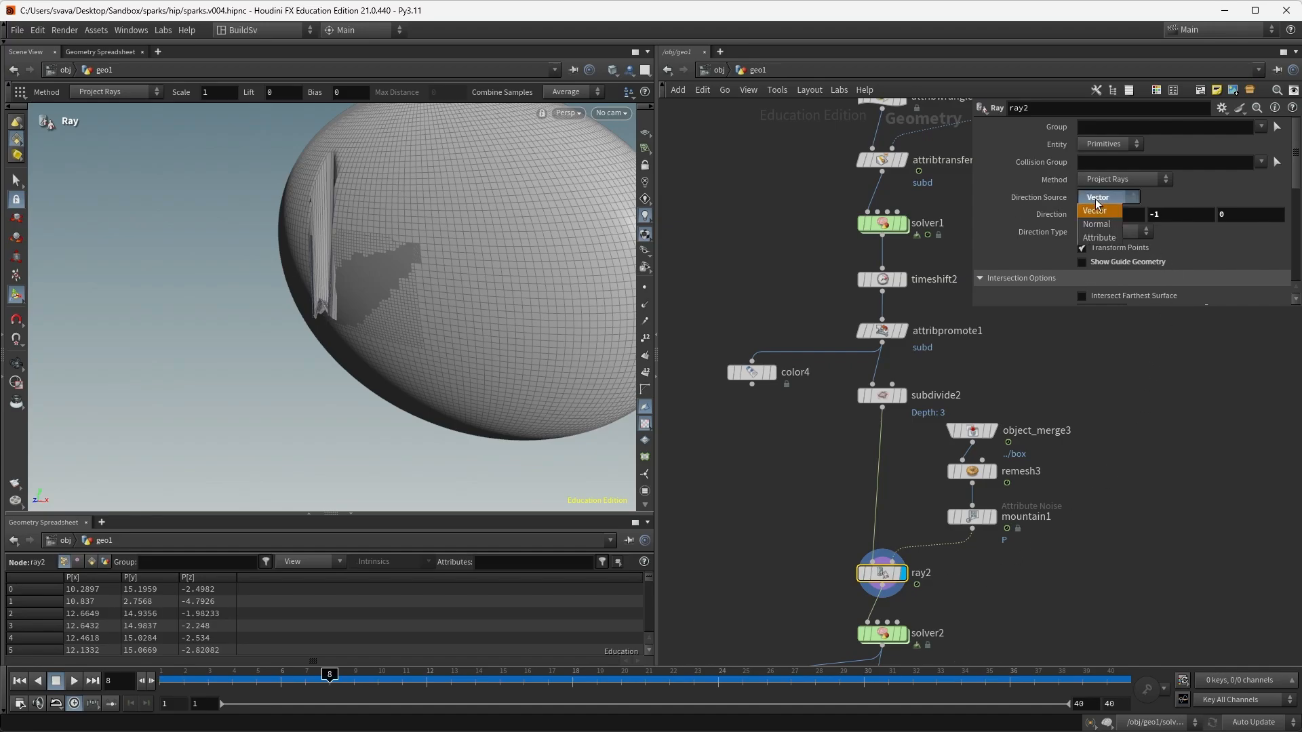
left_click(1094, 225)
left_click(1105, 216)
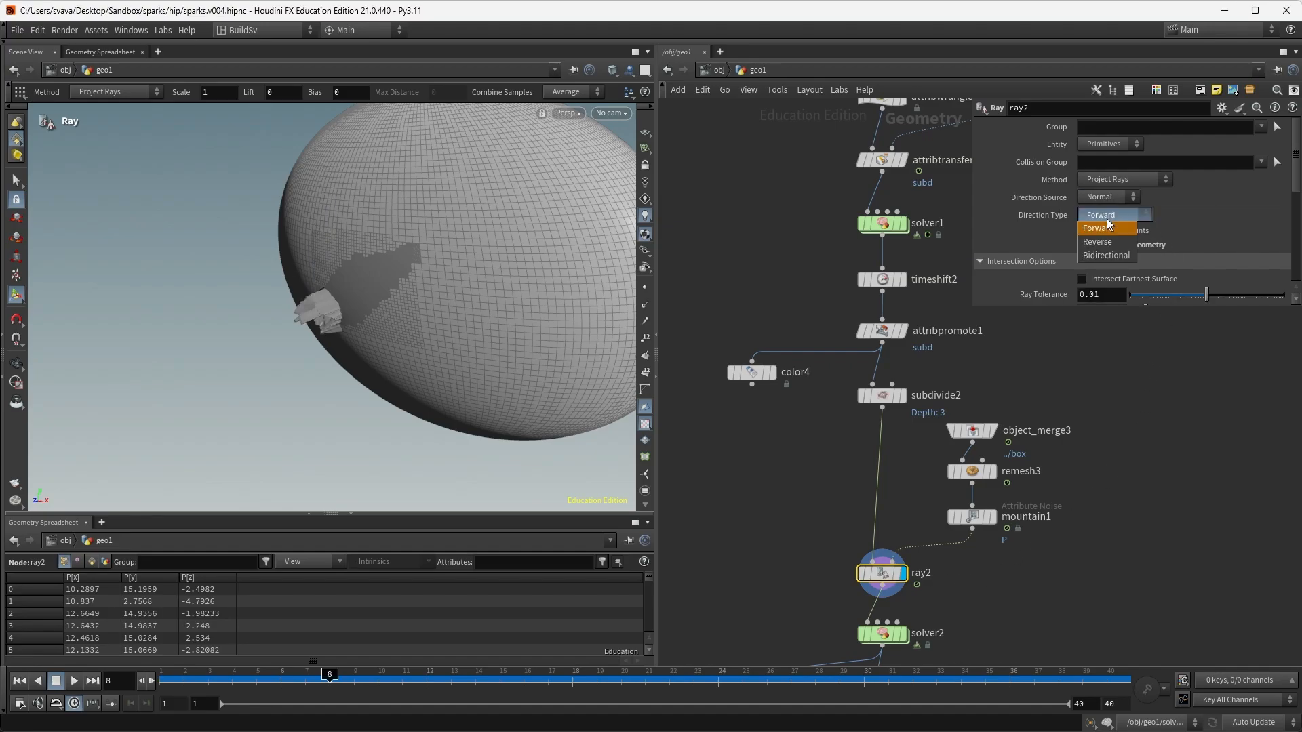
left_click(1109, 241)
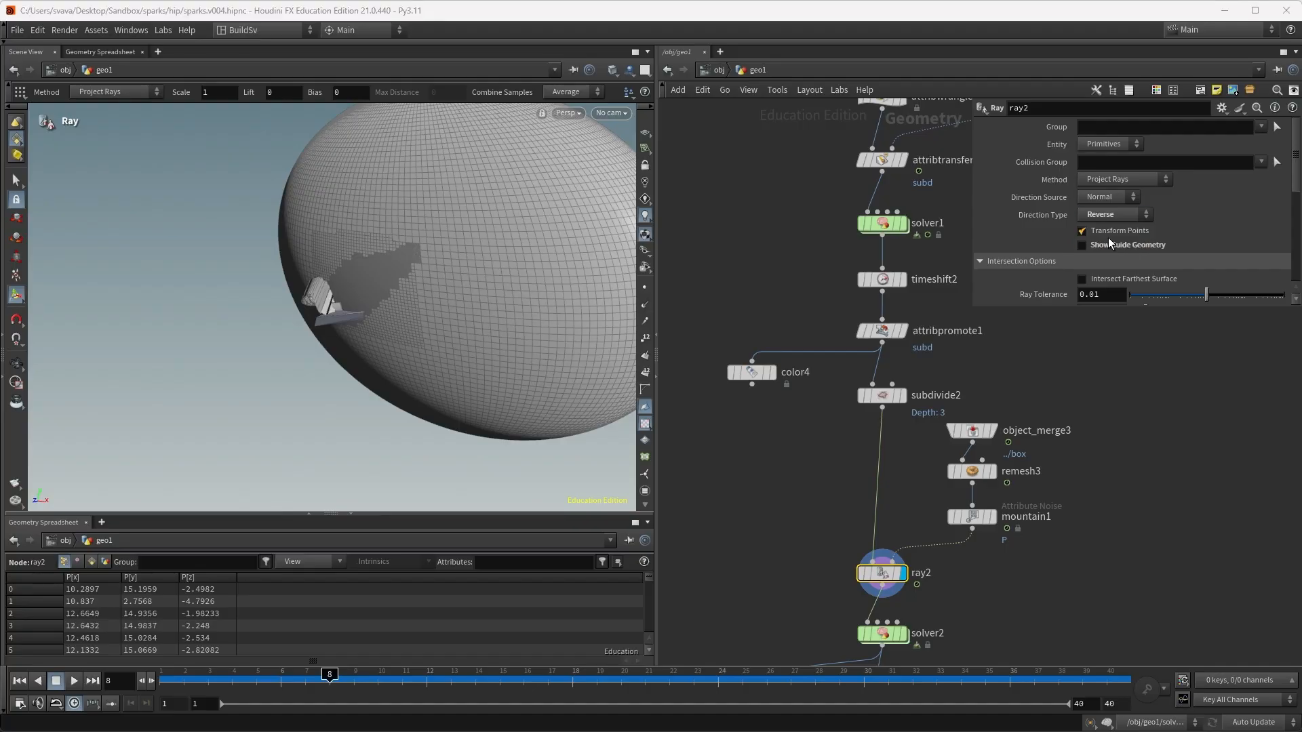
Examine the ray2 projection on the collider from several angles and up close around the dent.
right_click_drag(329, 301, 424, 301, "alt")
left_click_drag(425, 301, 222, 319, "alt")
scroll(227, 326, "down", 3)
left_click_drag(530, 320, 494, 316, "alt")
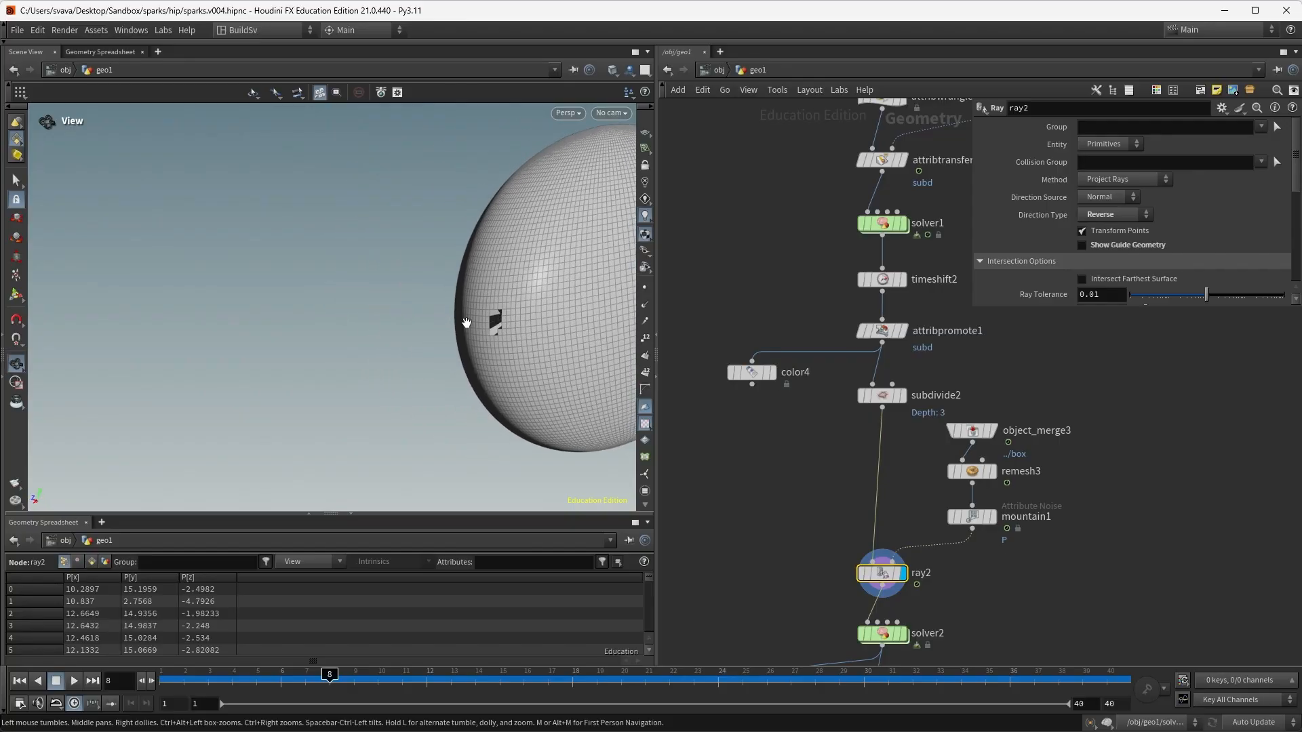
key("Return")
key("Escape")
left_click_drag(428, 271, 361, 327)
scroll(361, 326, "up", 3)
key("Return")
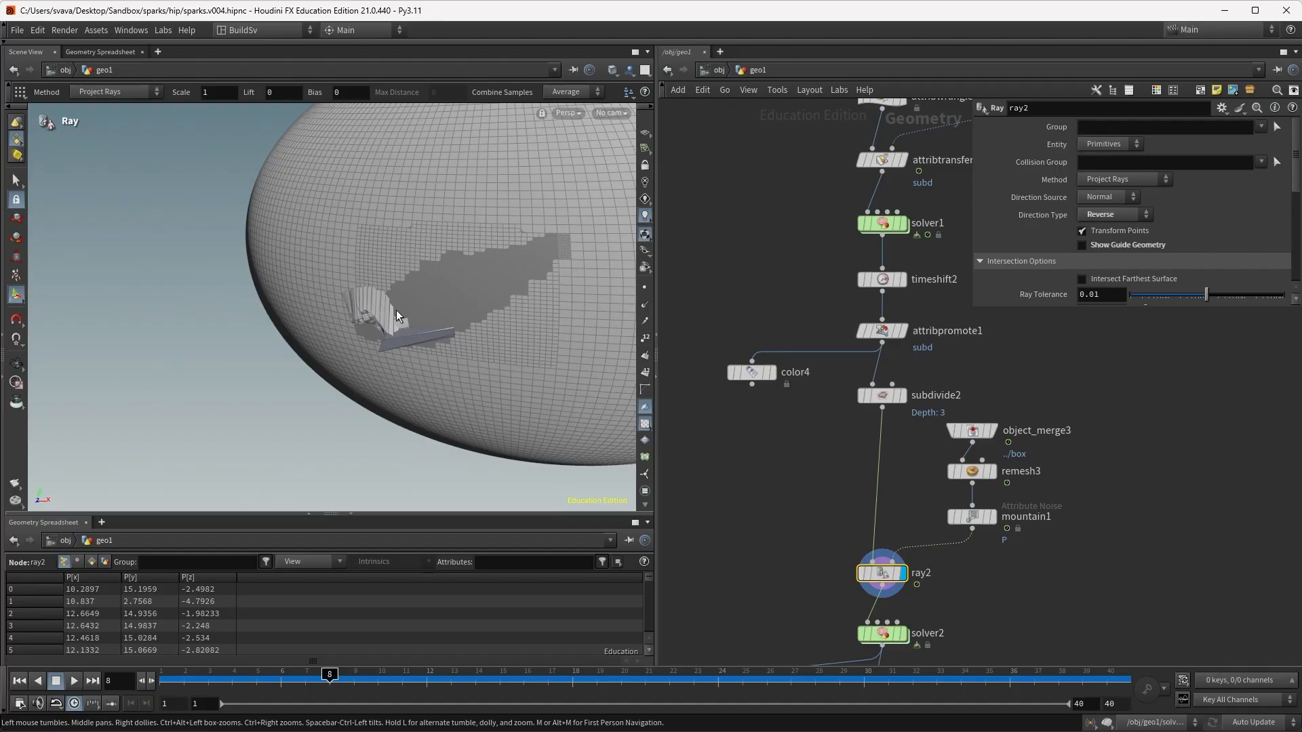
Move color4 beside ray2, rewire its input to ray2's output and display it.
left_click_drag(755, 373, 742, 545)
left_click(739, 536)
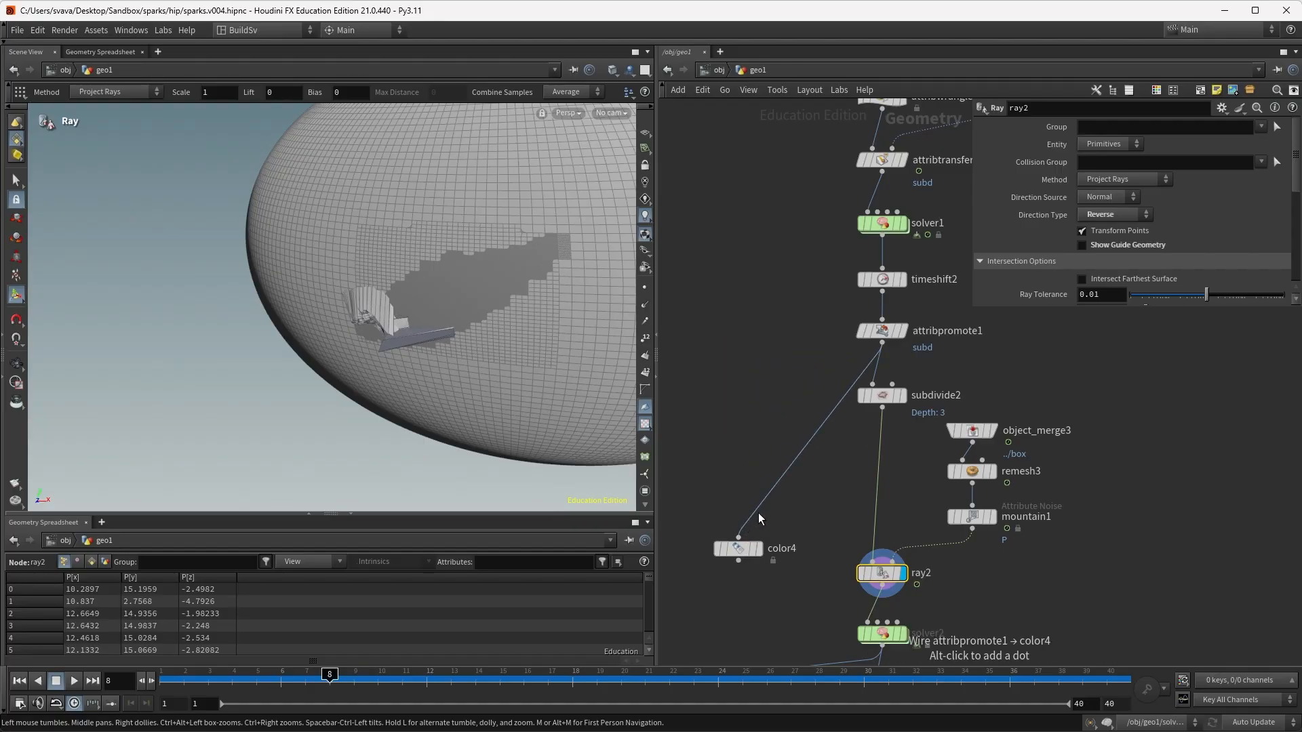
left_click(881, 588)
left_click(758, 549)
left_click(739, 549)
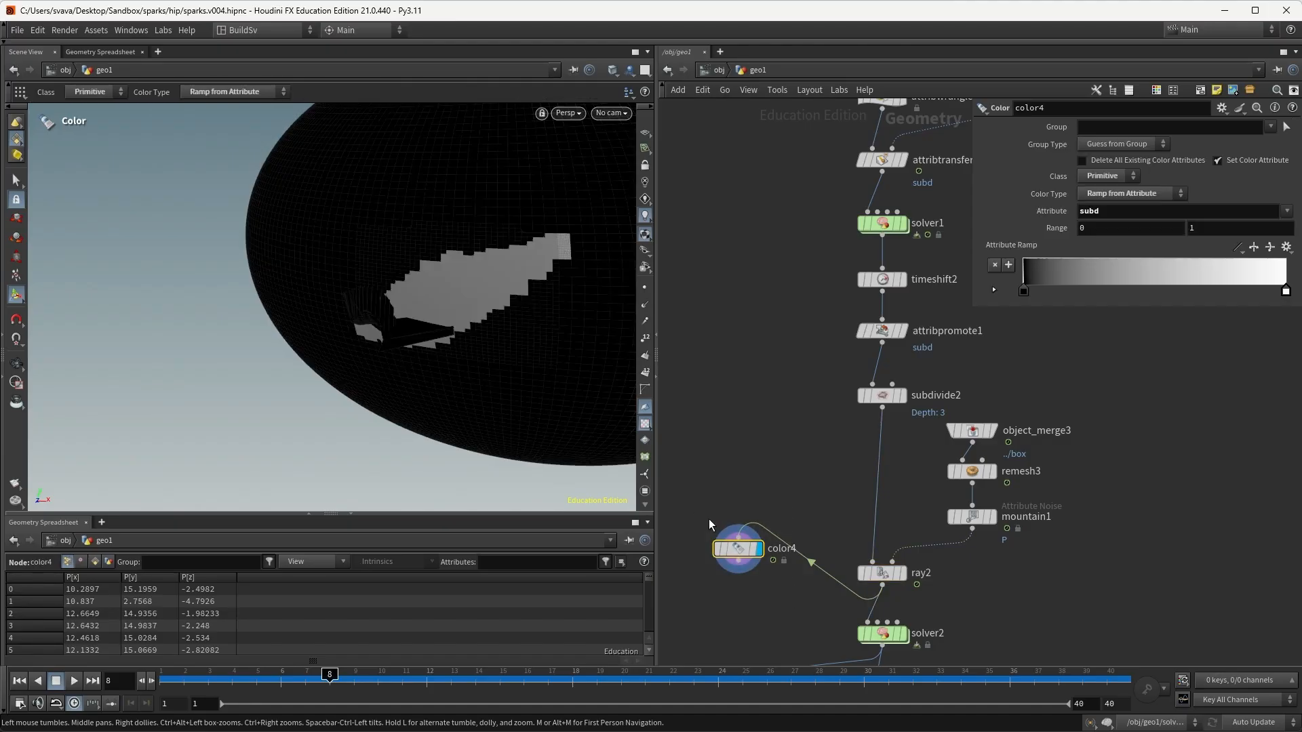
left_click_drag(744, 551, 747, 576)
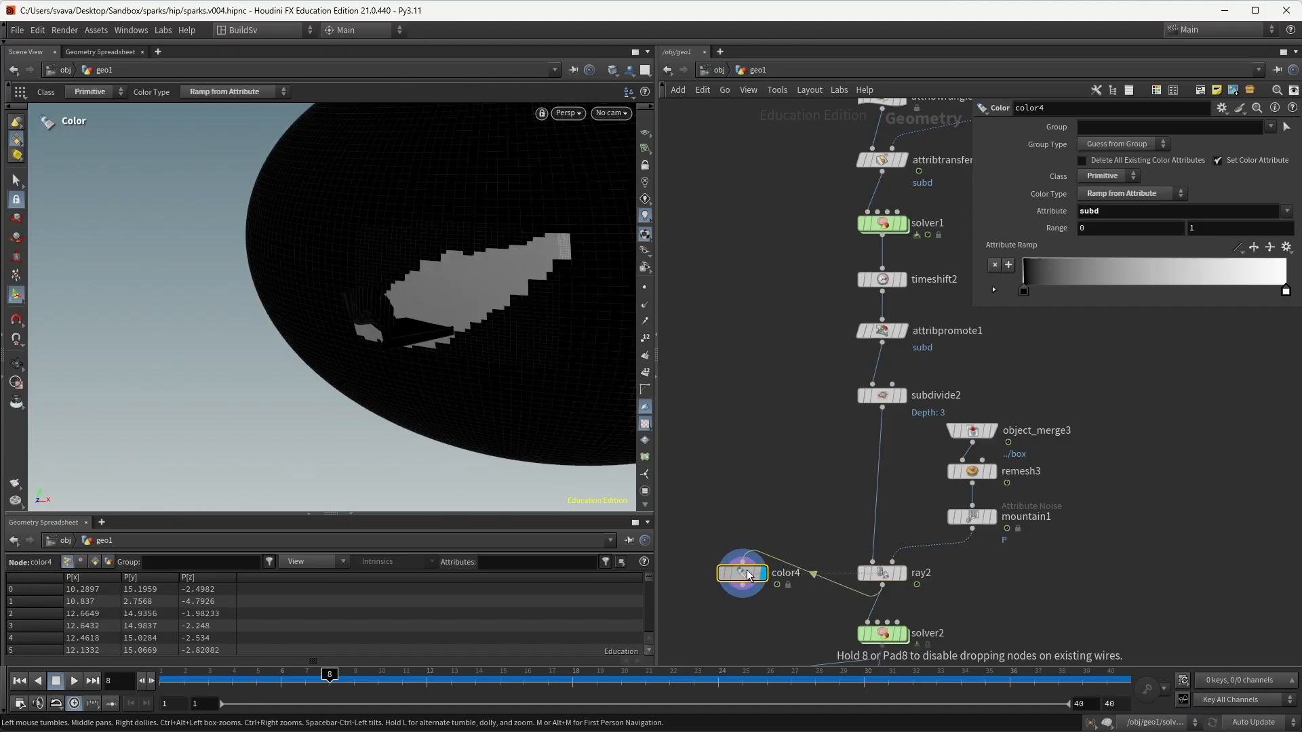
left_click(903, 573)
left_click(881, 573)
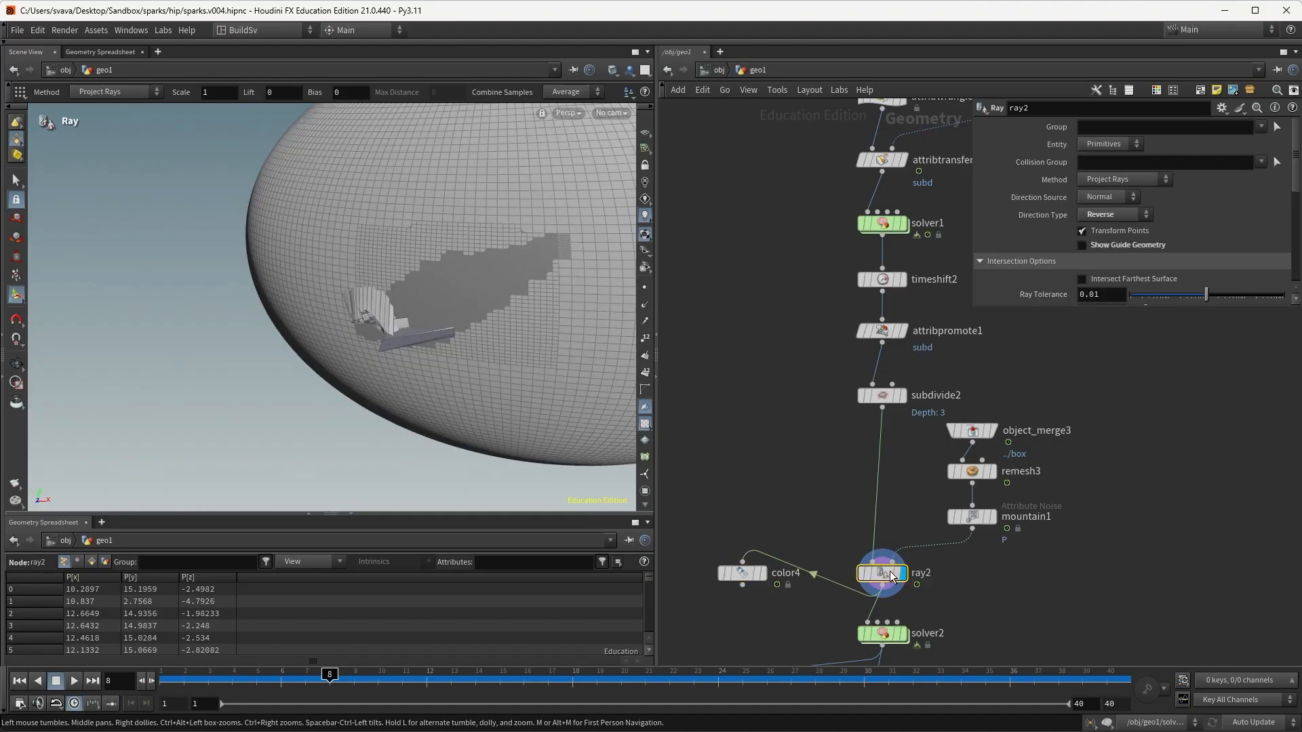
left_click(1157, 128)
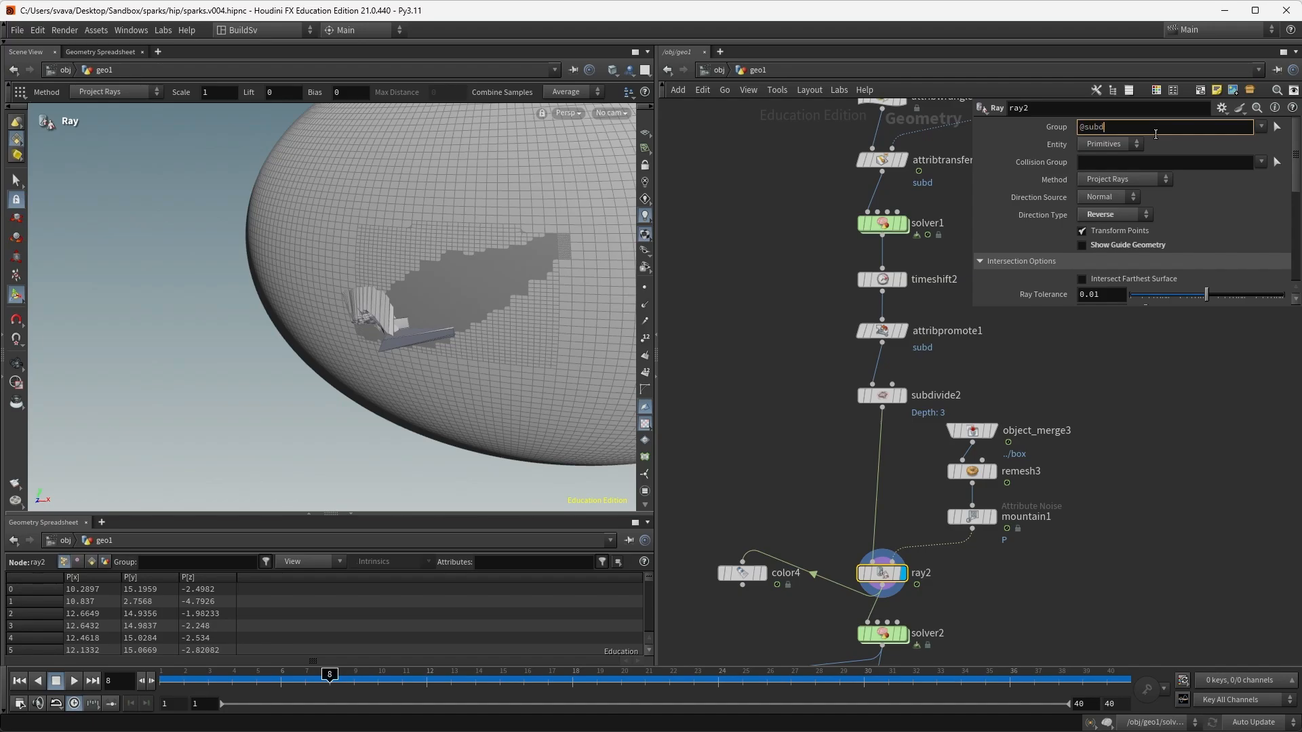
type("@subd==1")
key("Return")
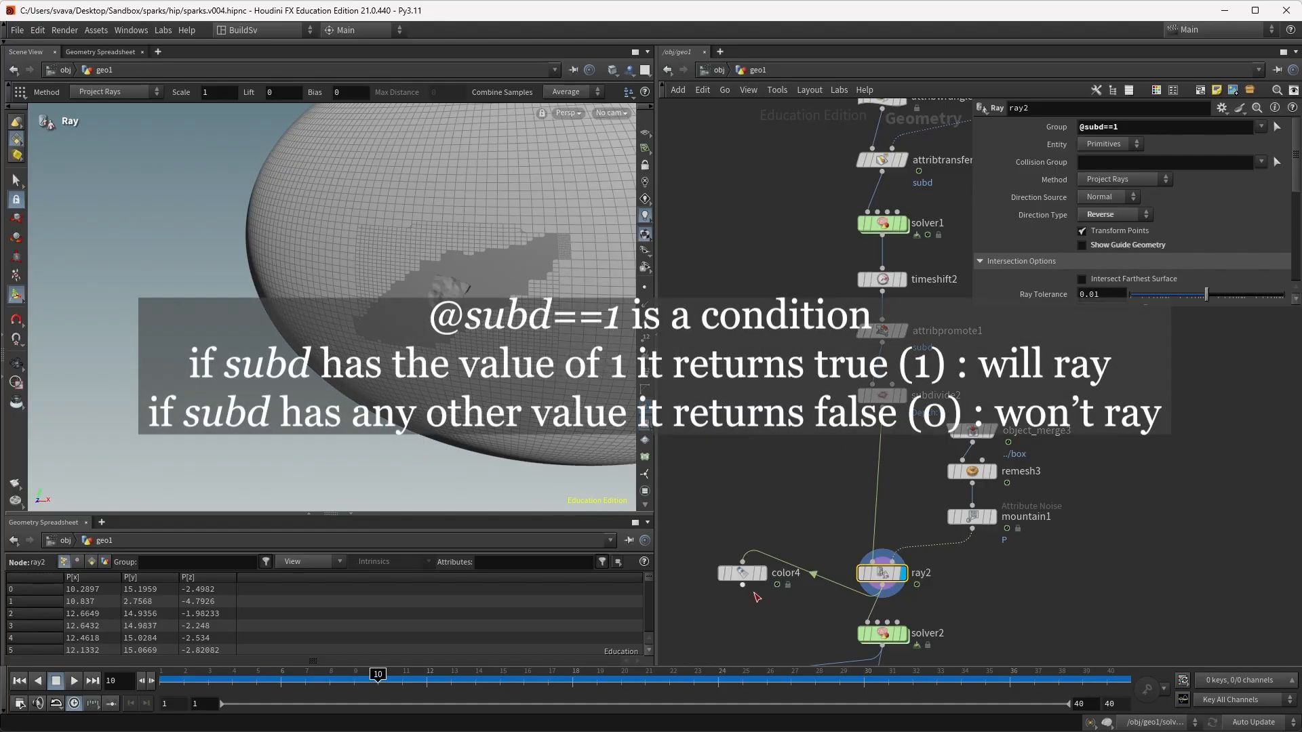
Compare color4 with ray2 at frame 10 and examine the projected dent up close.
left_click(763, 574)
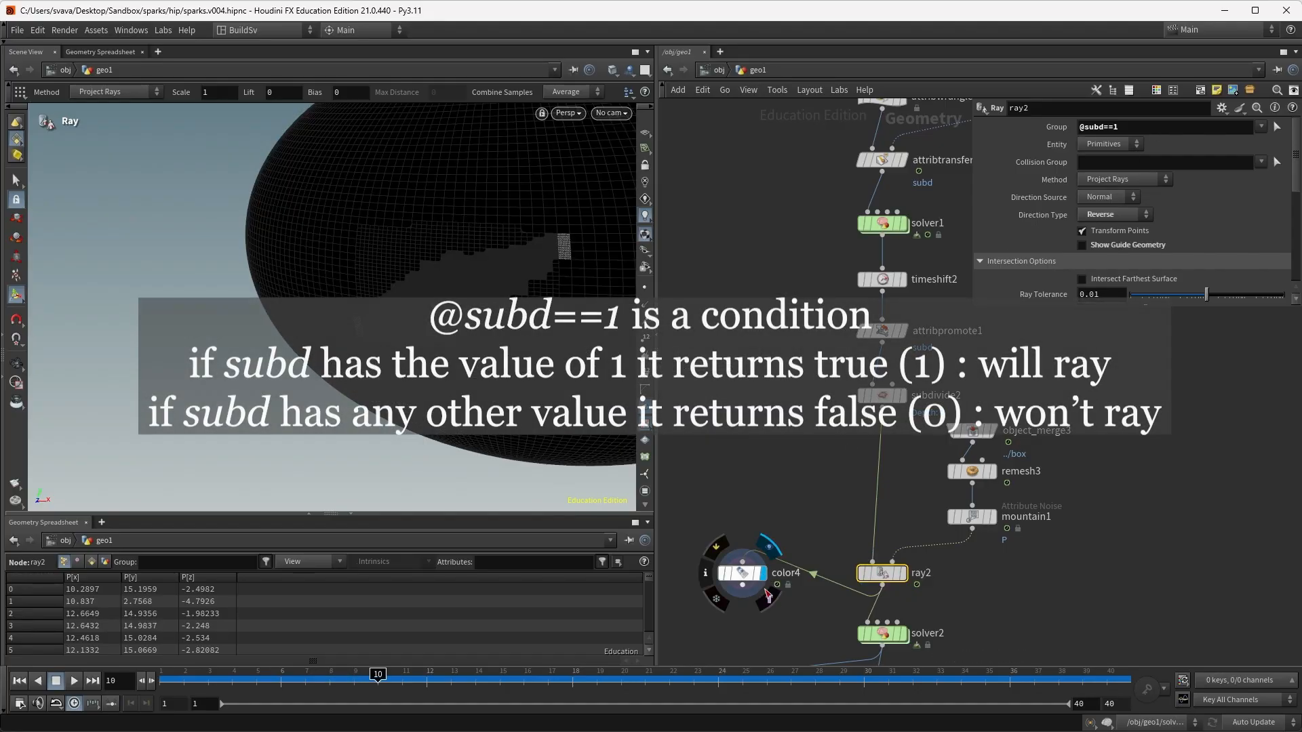
left_click(904, 573)
middle_click_drag(993, 590, 994, 495)
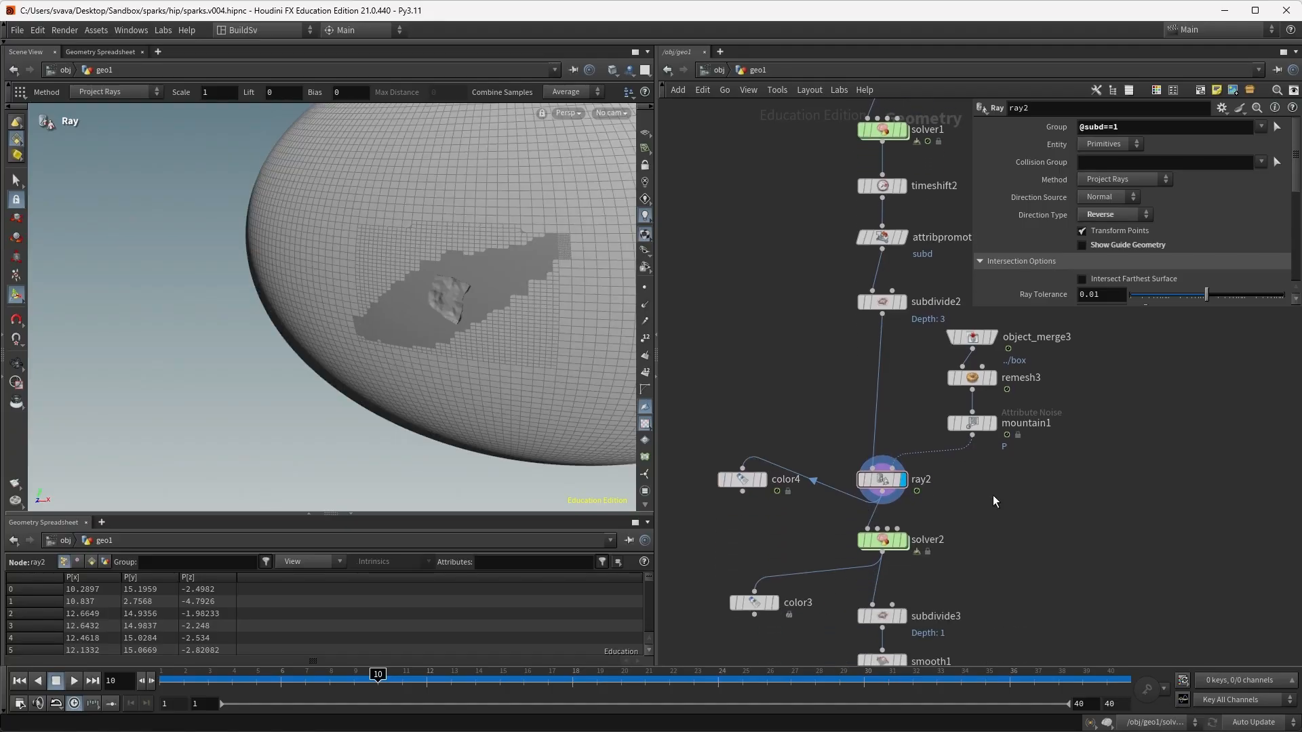
right_click_drag(437, 299, 686, 298, "alt")
mouse_move(507, 298)
left_mouse_down("alt")
mouse_move(474, 282)
mouse_move(509, 289)
left_mouse_up("alt")
Display remesh3 and set its Target Size to 0.05.
left_click(977, 383)
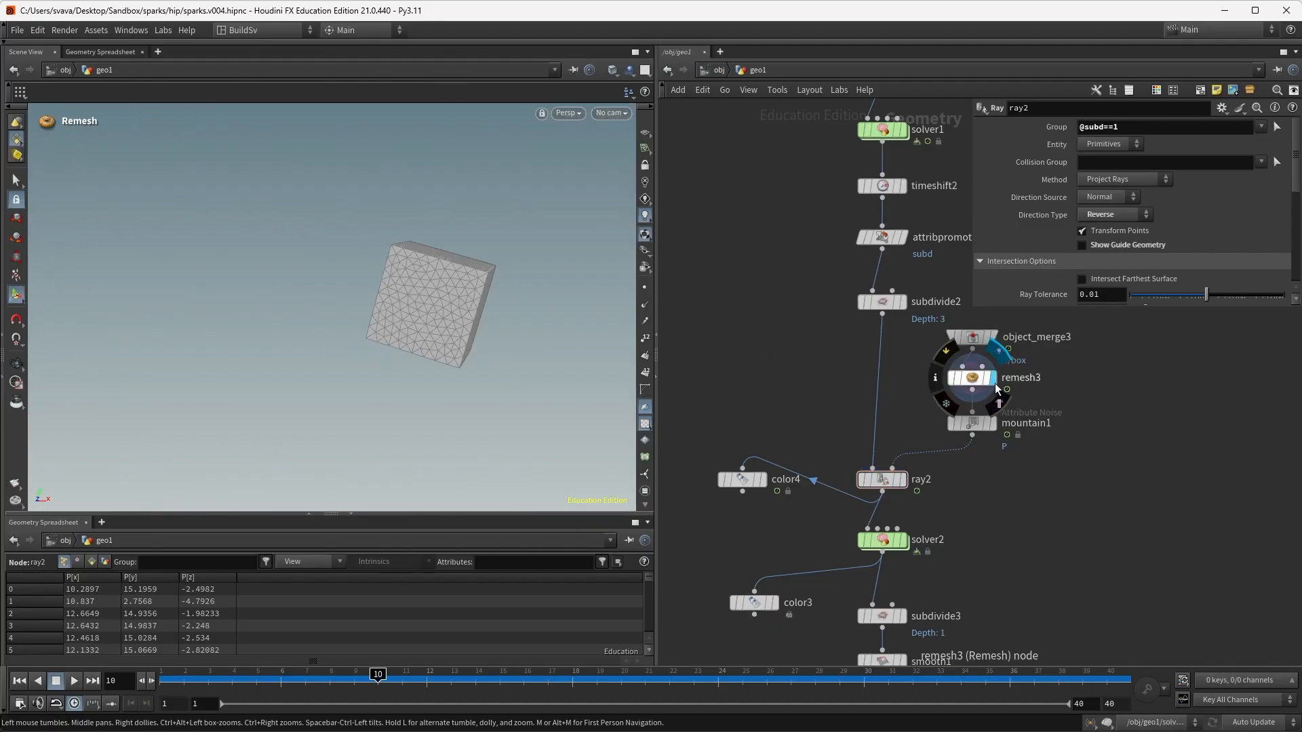
left_click(1076, 298)
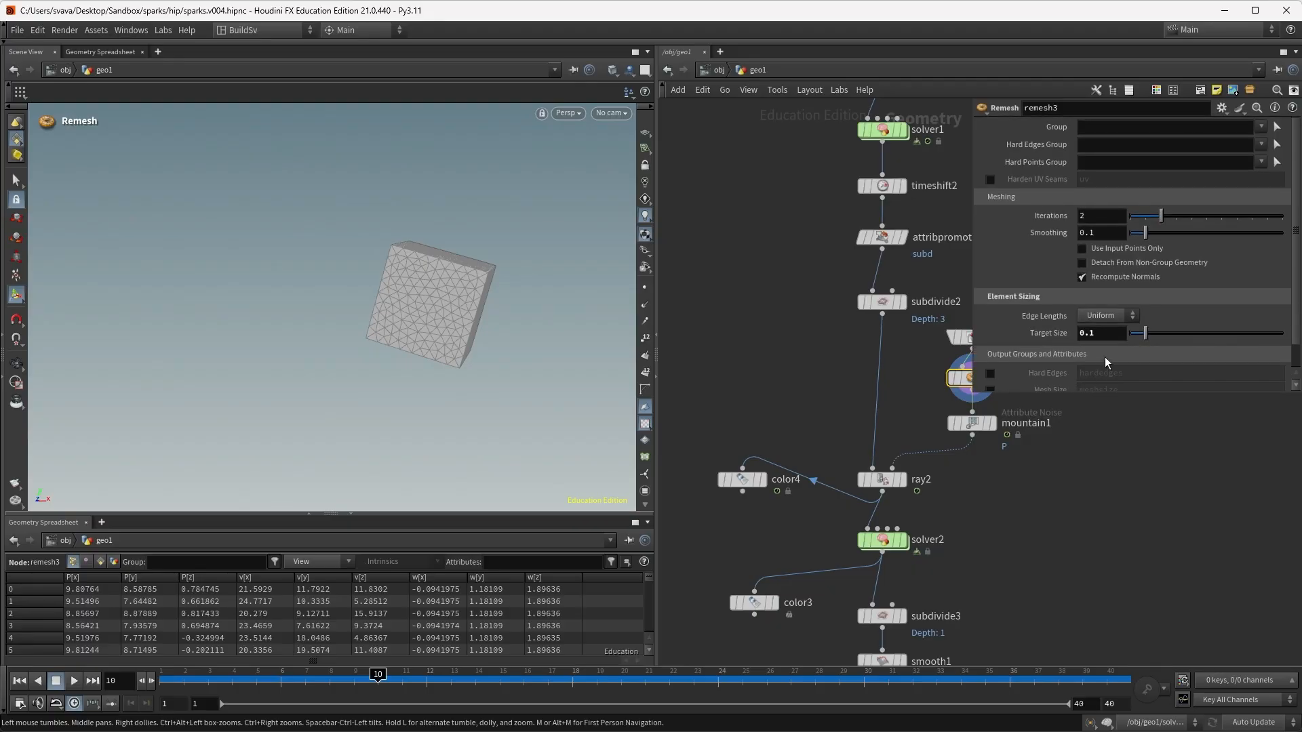
left_click(1106, 333)
key("BackSpace")
type("05")
key("Return")
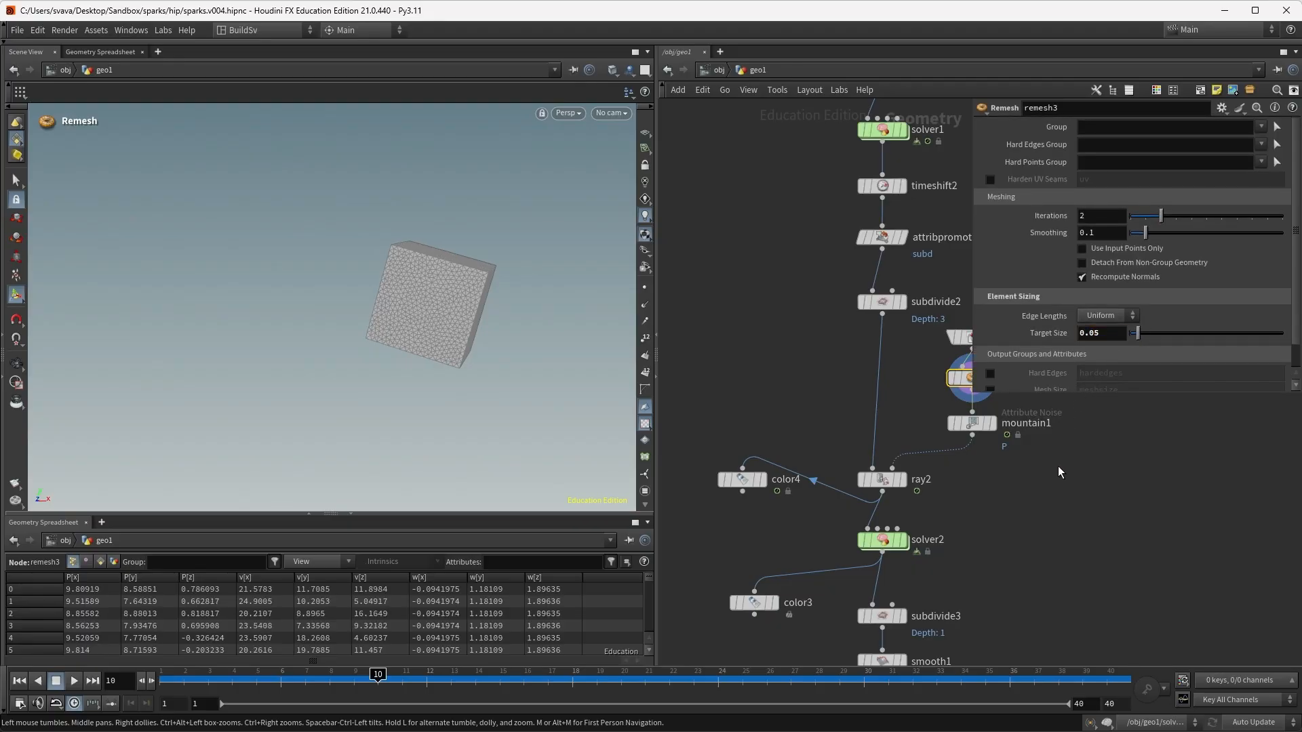
Display ray2 while keeping remesh3's settings open, and refine the Target Size to 0.04.
left_click(902, 480)
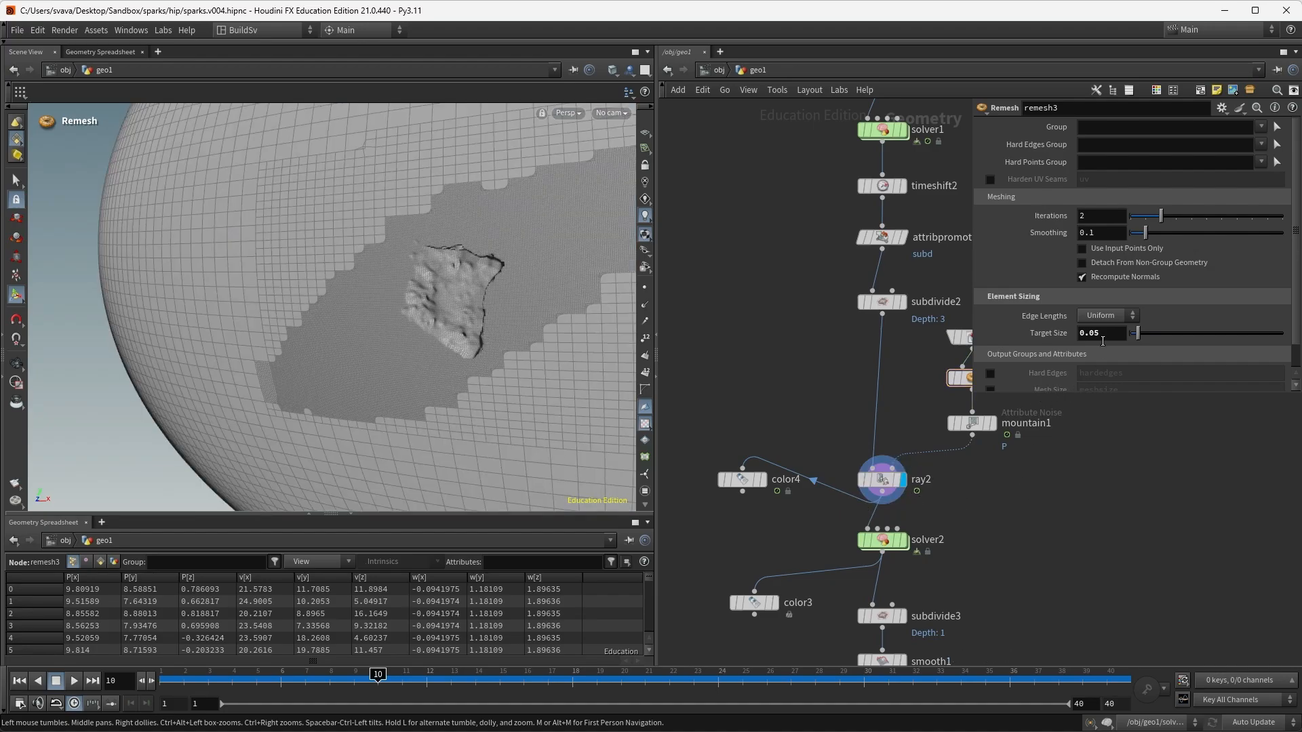
key("BackSpace")
type("4")
key("Return")
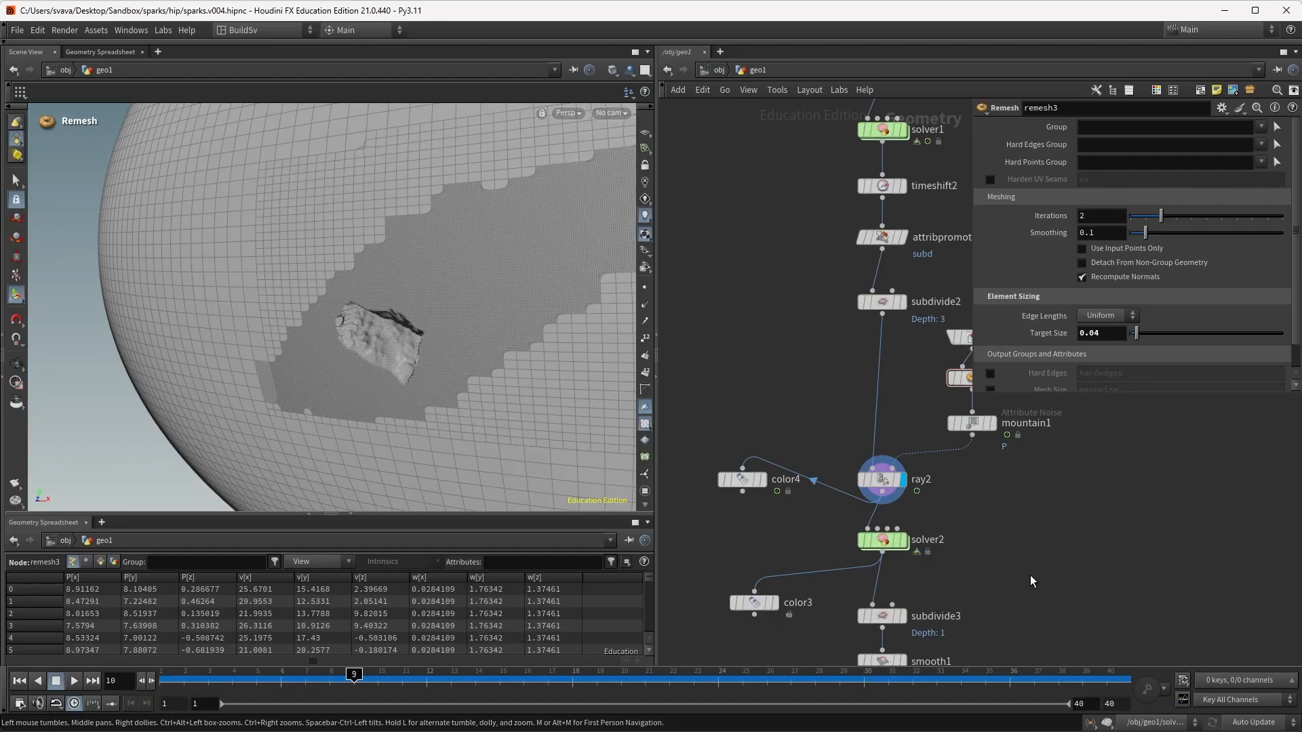
Display solver2, go inside its attribvop1 network and examine the min1 node comparing current and previous-frame positions.
left_click(902, 541)
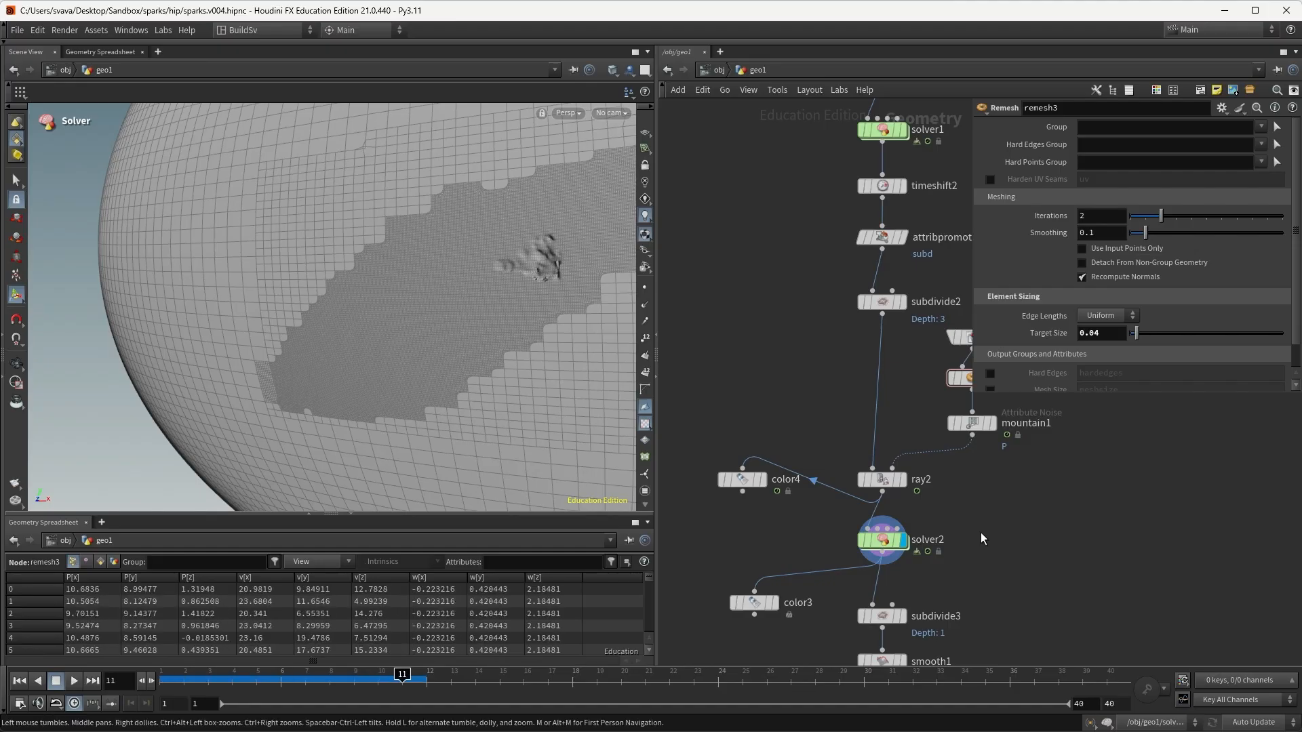
double_click(890, 540)
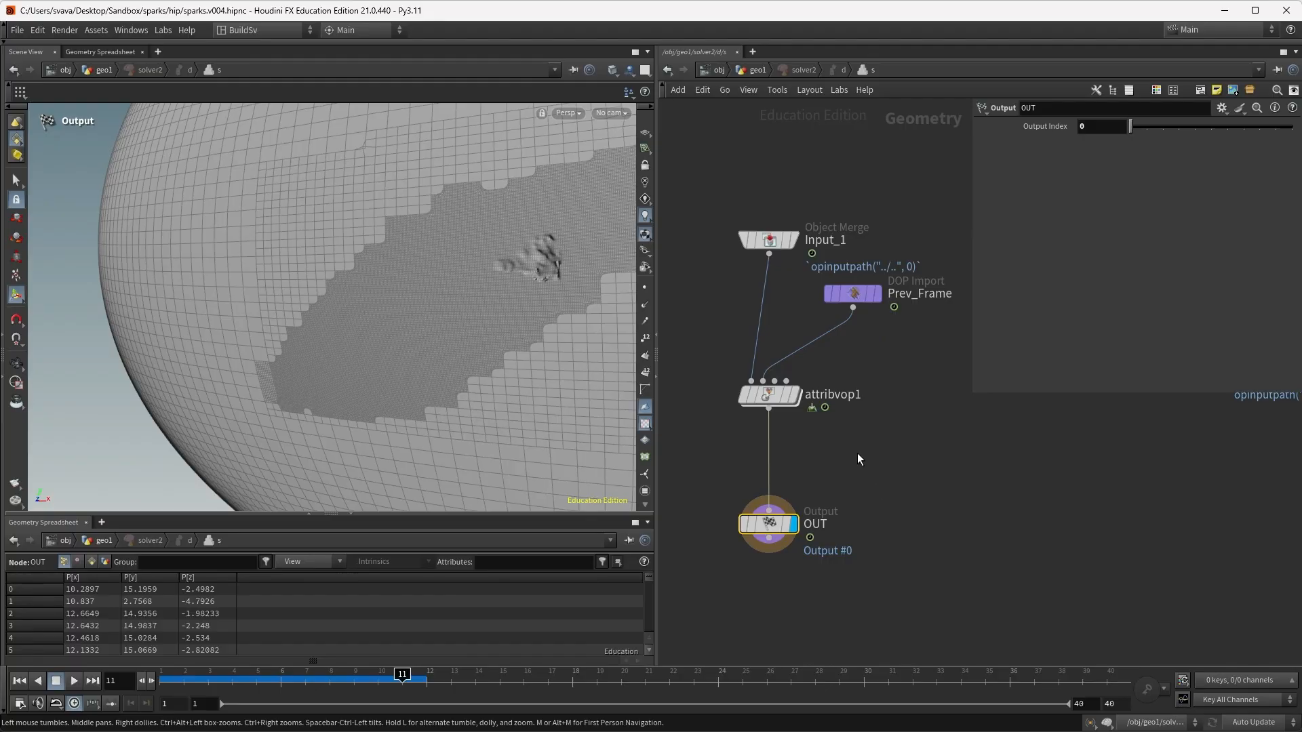
left_click(777, 393)
double_click(771, 393)
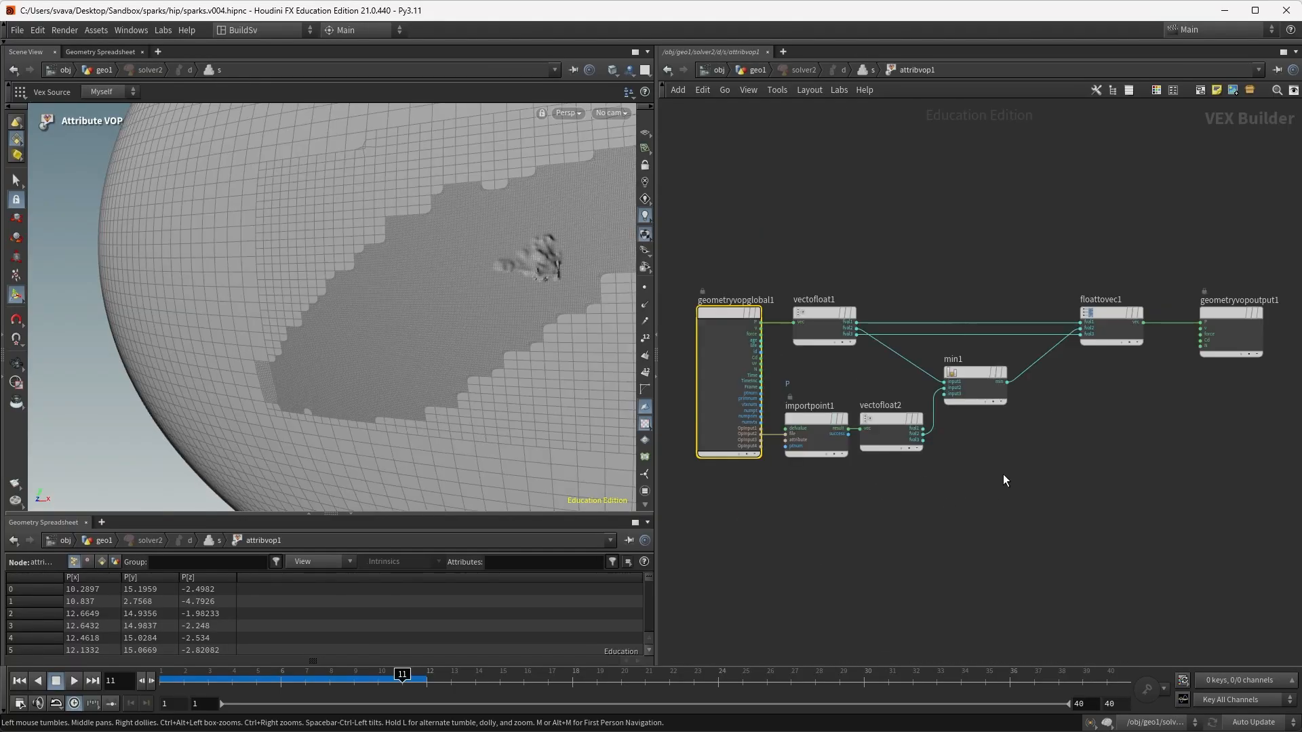
left_click(967, 371)
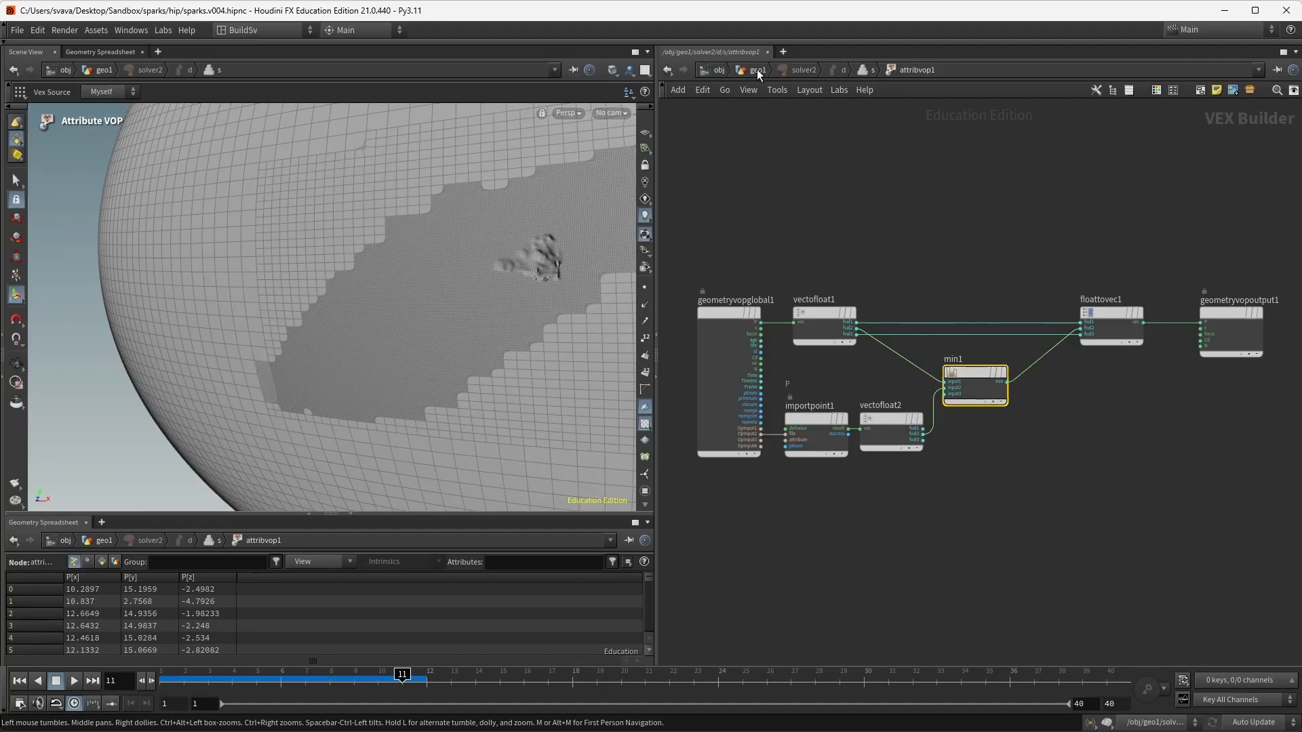
Leave solver2's internal network for geo1 and compare the displayed results of ray2 and subdivide2.
left_click(804, 71)
left_click_drag(887, 464, 784, 383)
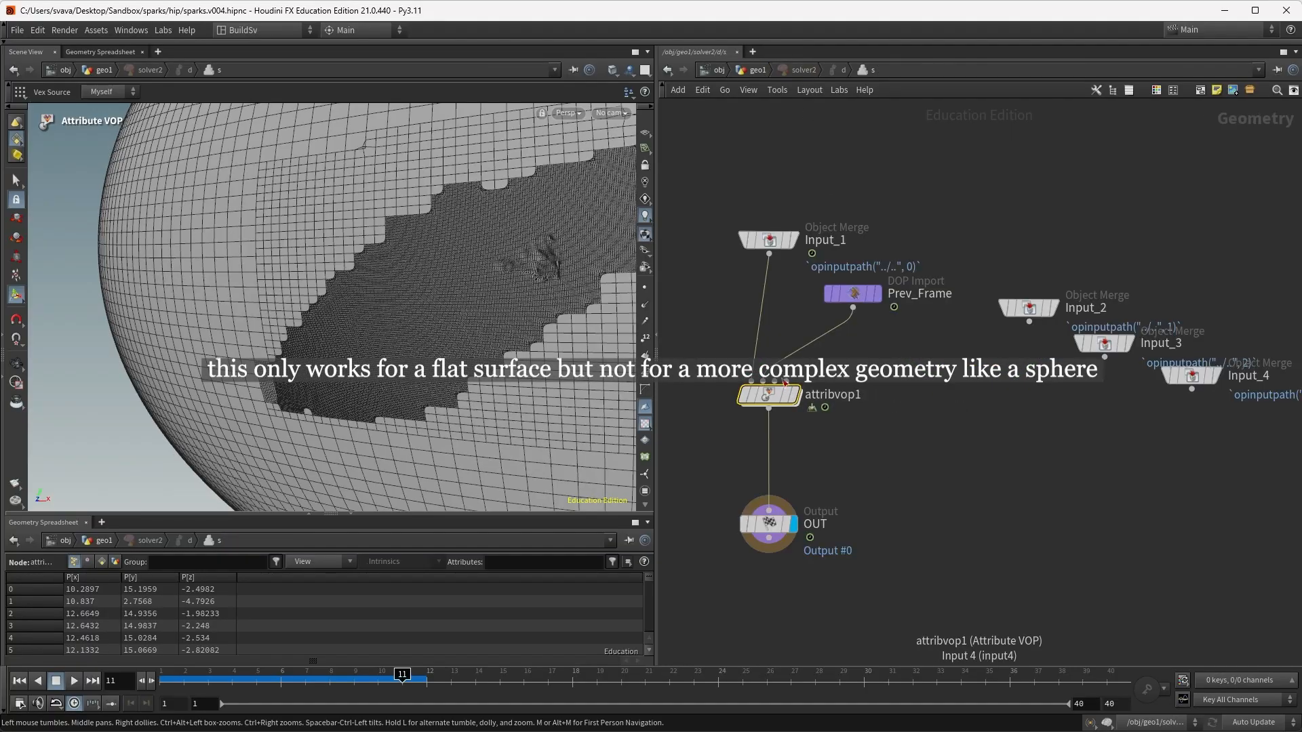
left_click(758, 70)
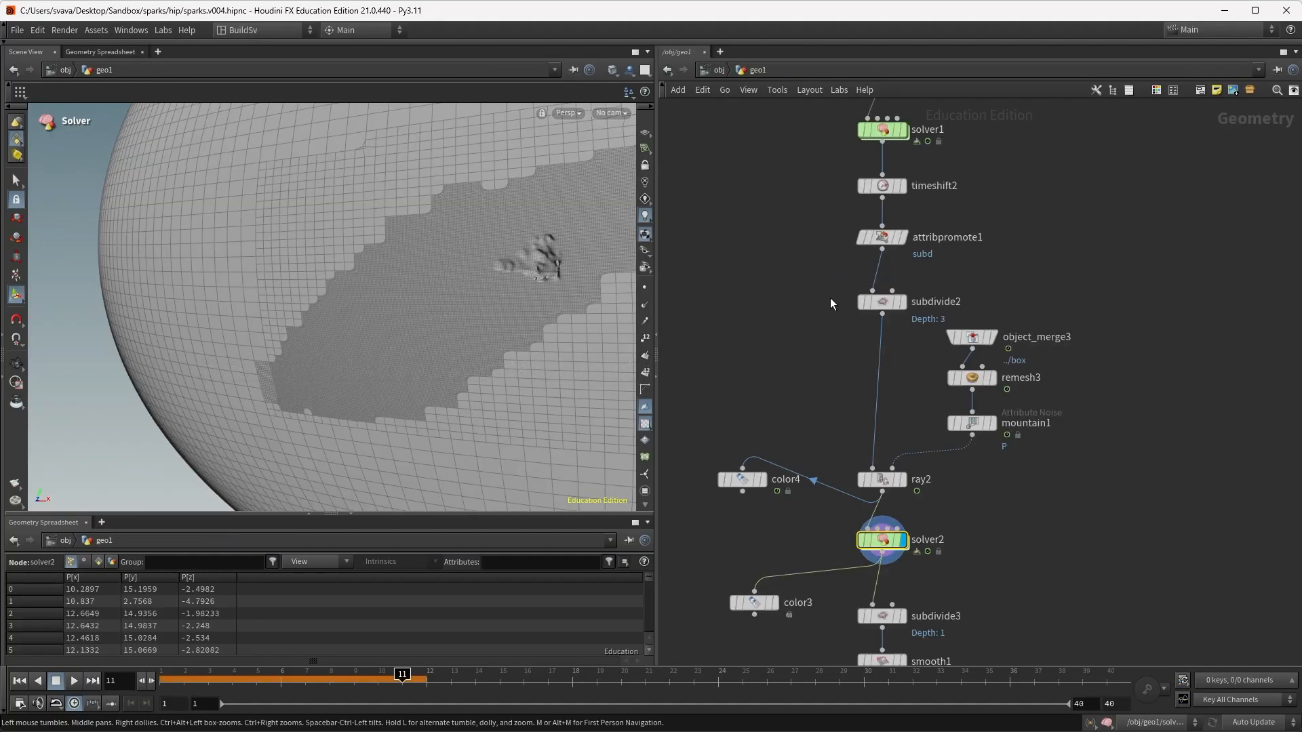
left_click(904, 480)
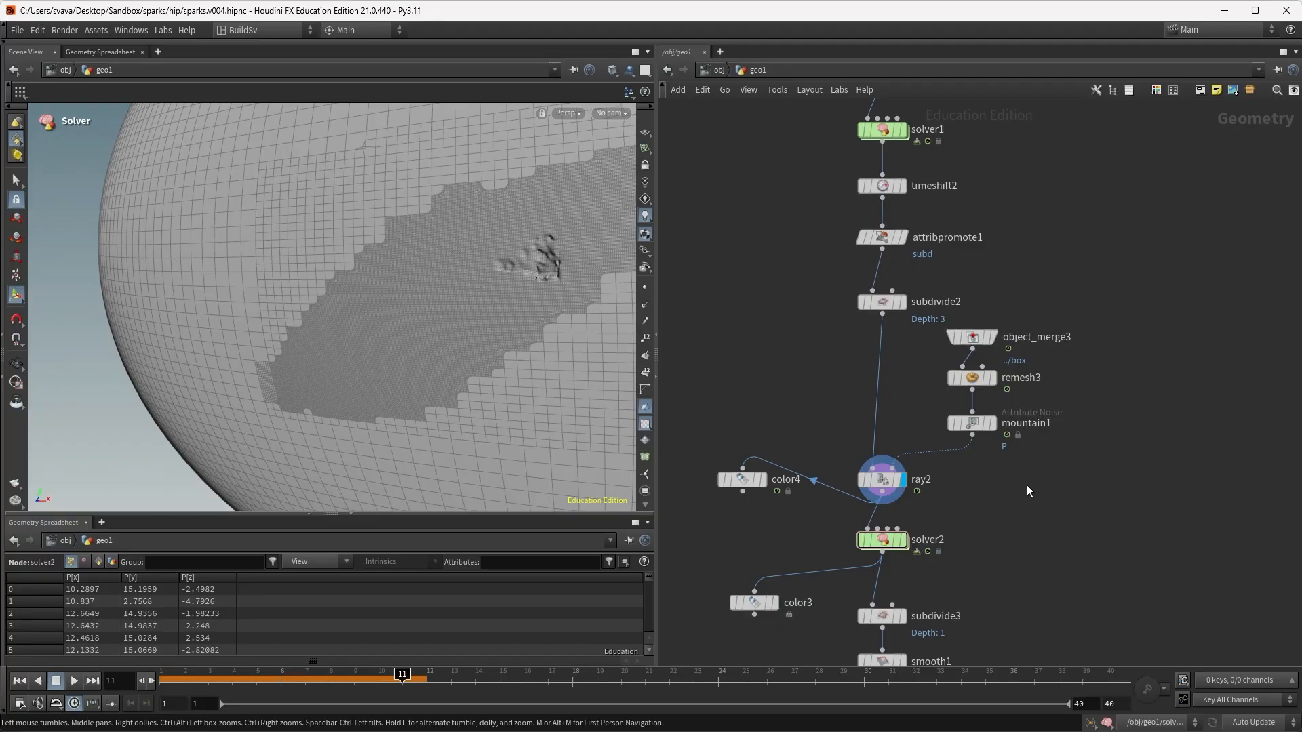
left_click(906, 304)
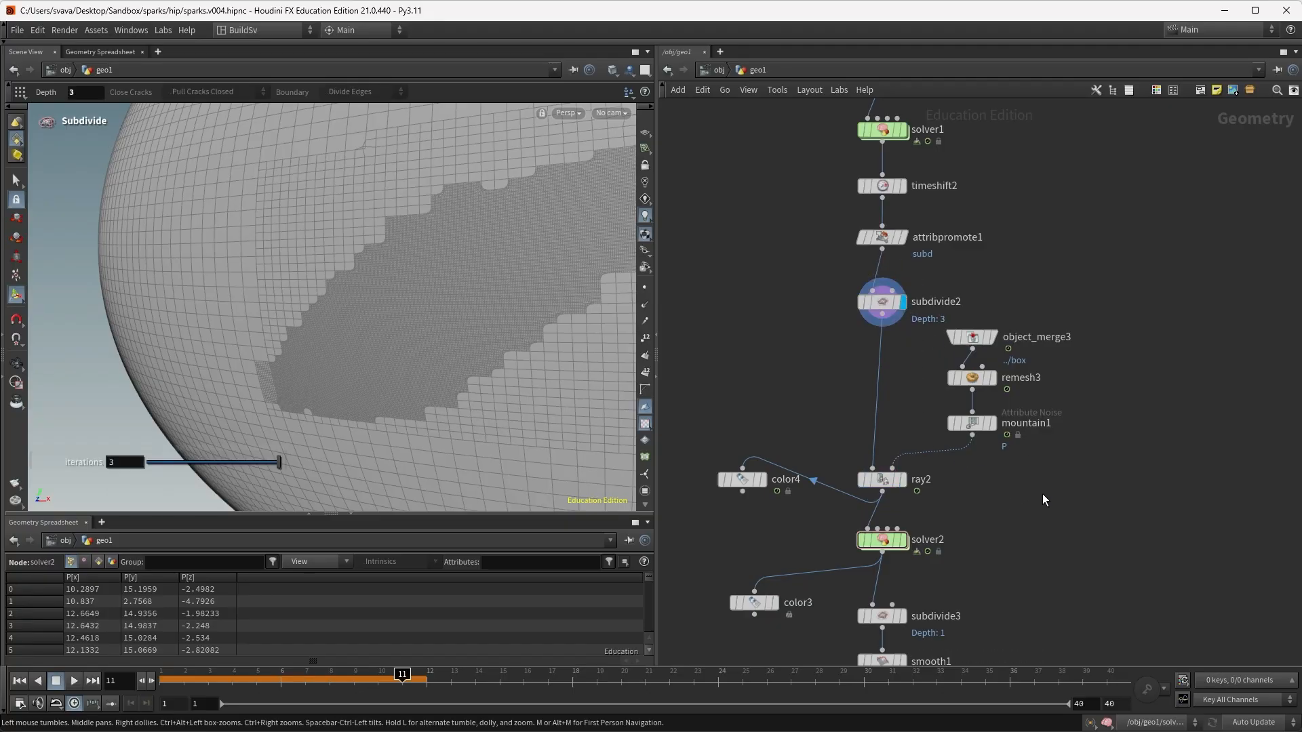
Move ray2 closer to subdivide2 and shift the object_merge3, remesh3 and mountain1 branch aside to make room in the network.
left_click_drag(1056, 507, 860, 331)
left_click_drag(888, 482, 888, 413)
left_click_drag(1023, 411, 1057, 280)
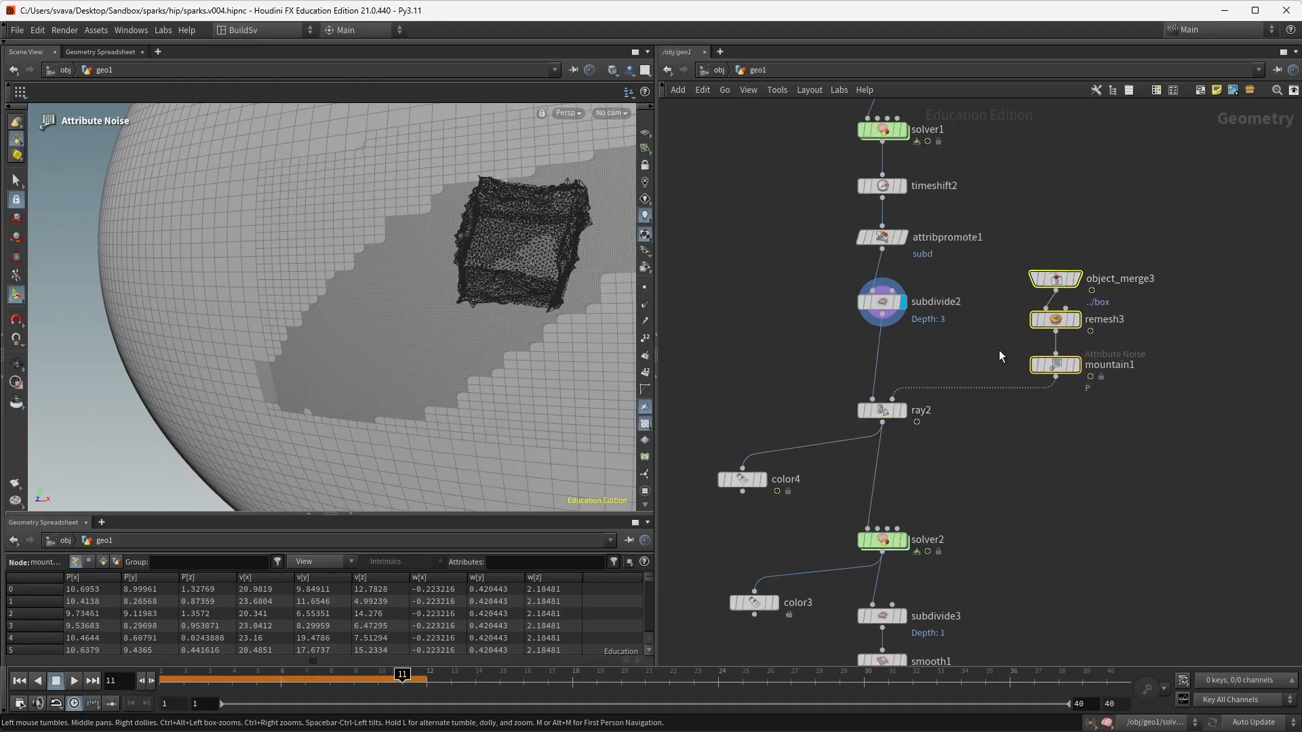
Add an Attribute Wrangle node below ray2 and wire ray2's output into its first input.
key("Tab")
type("at wrang")
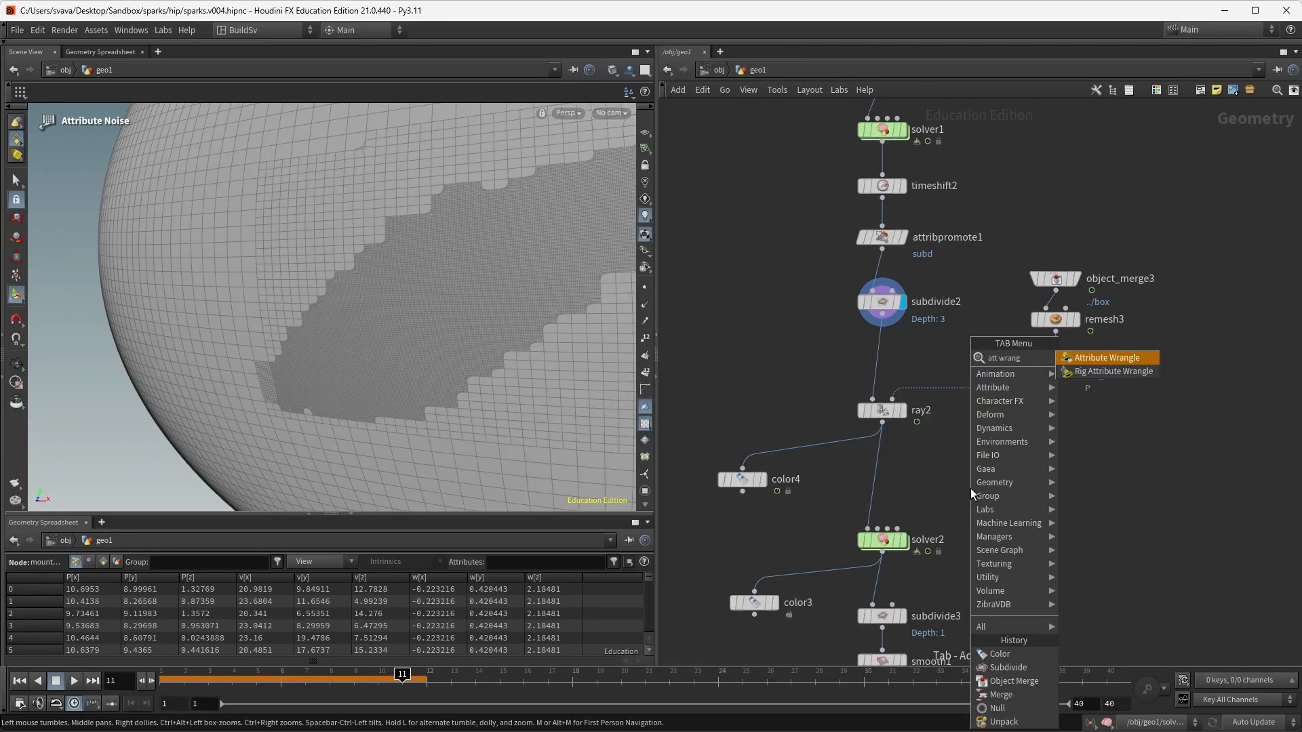
key("Return")
left_click(945, 468)
left_click(882, 423)
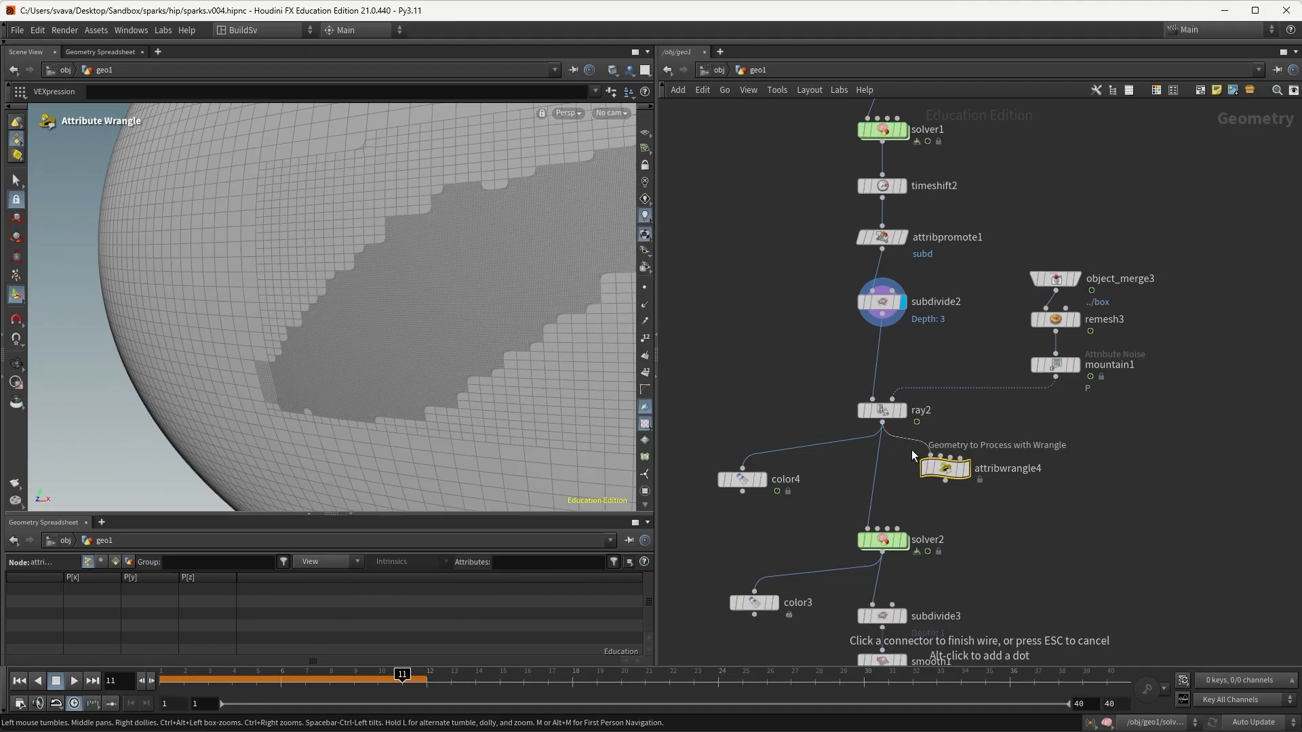
left_click(931, 455)
Offset ray2 from the main chain, wire subdivide2 into the new wrangle's second input, and display the wrangle.
left_click_drag(898, 407, 840, 409)
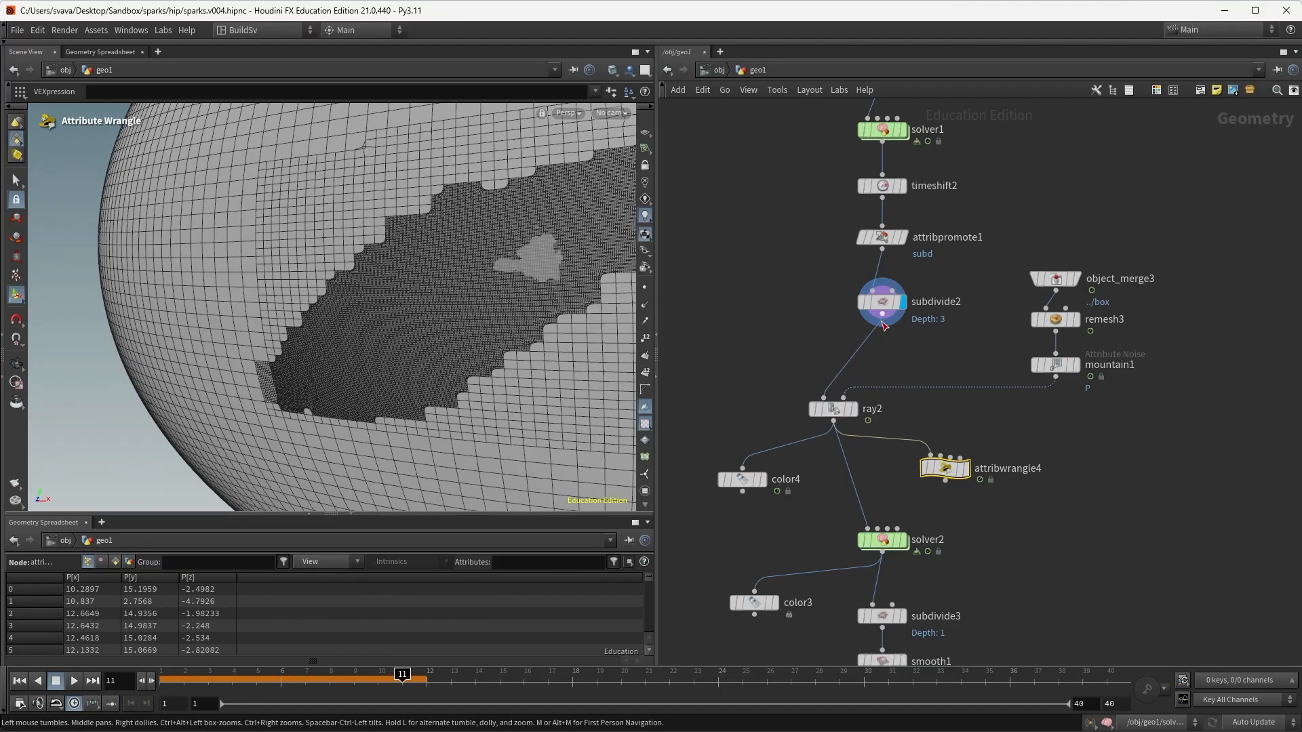
left_click(882, 326)
left_click(942, 453)
key("r")
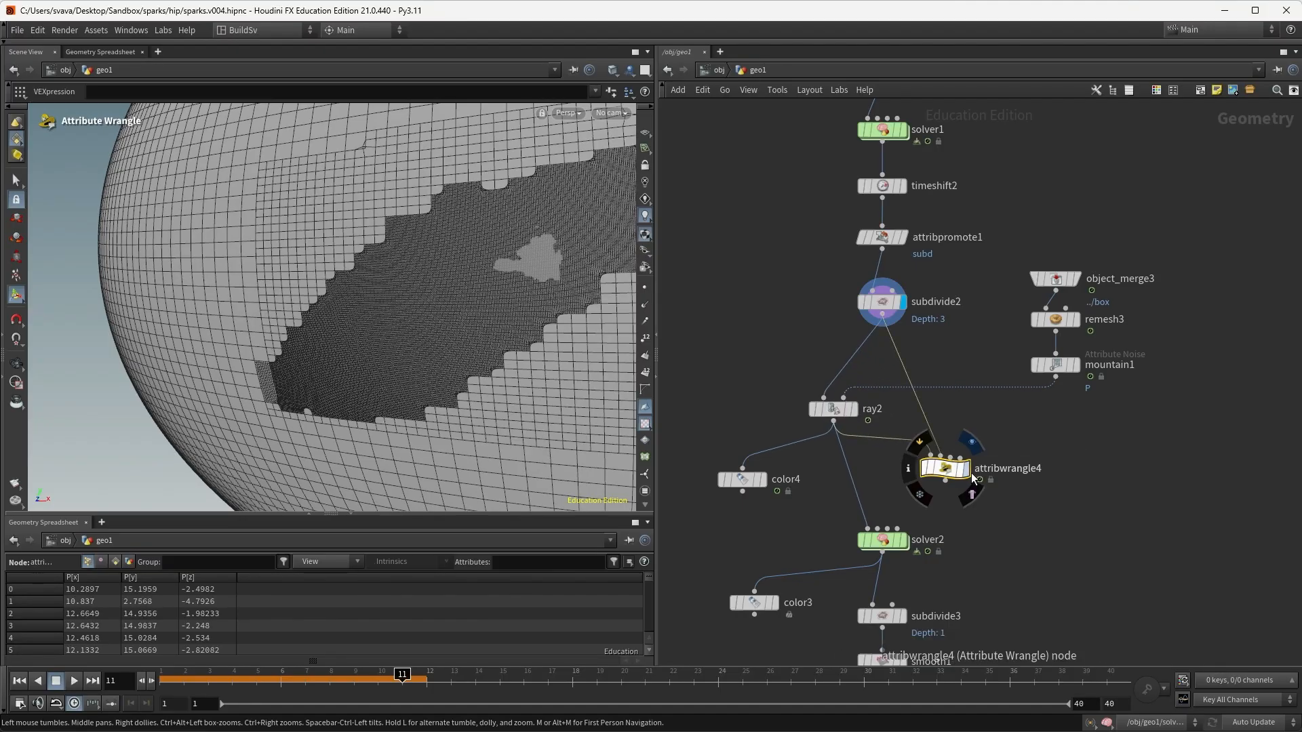
Begin the wrangle's VEX expression for an integer hit attribute with "i@hit = length(v@P - ".
key("p")
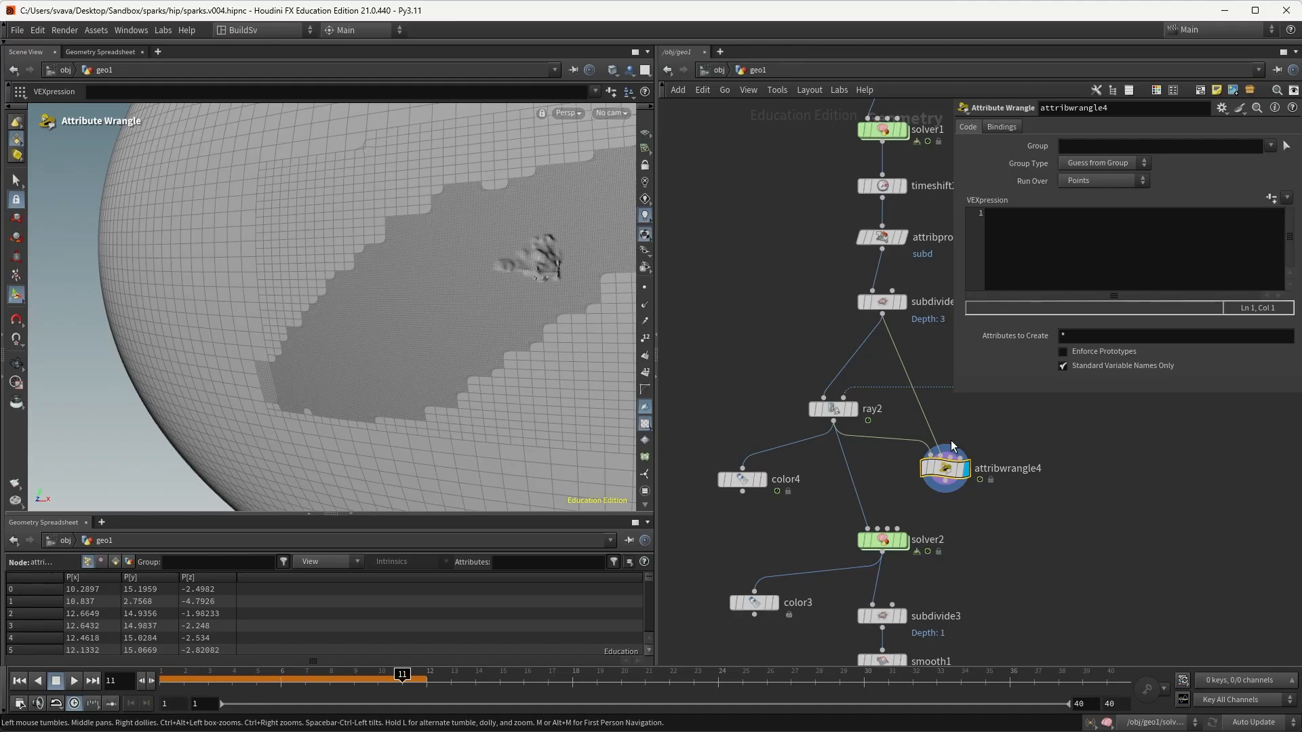
left_click(1094, 264)
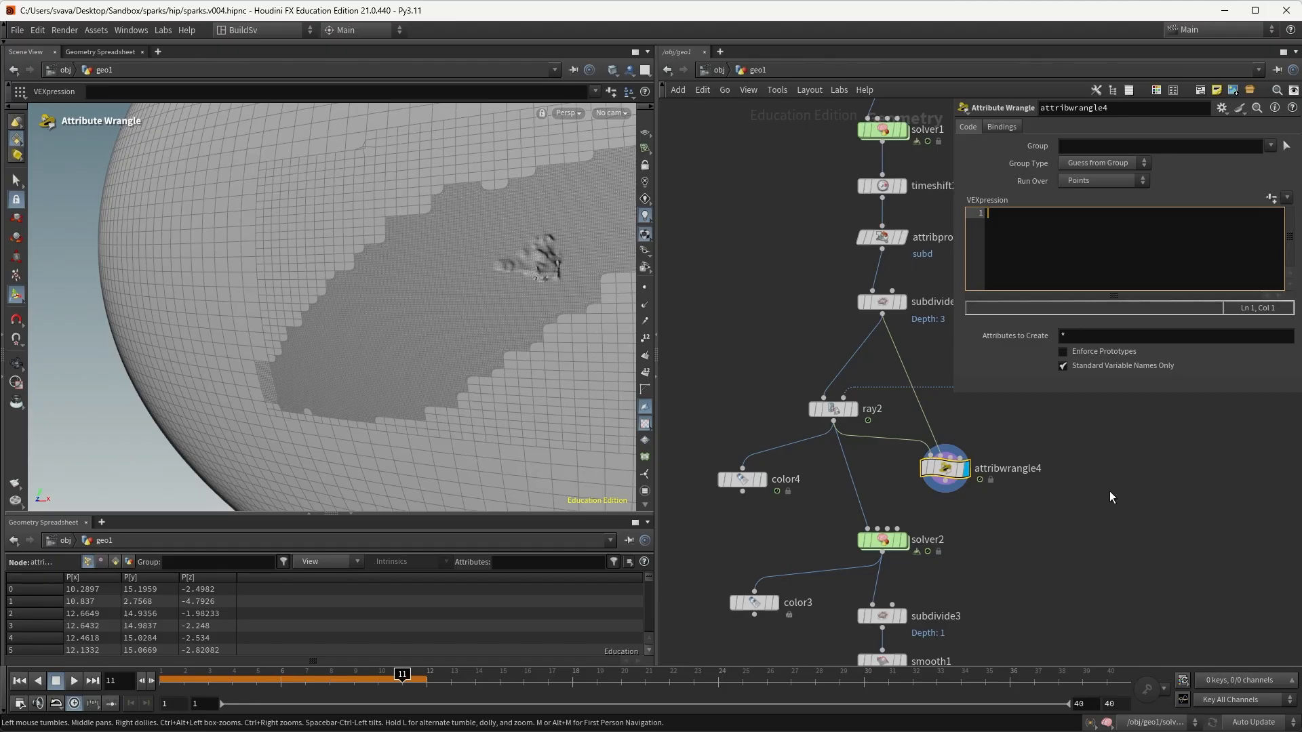
type("i")
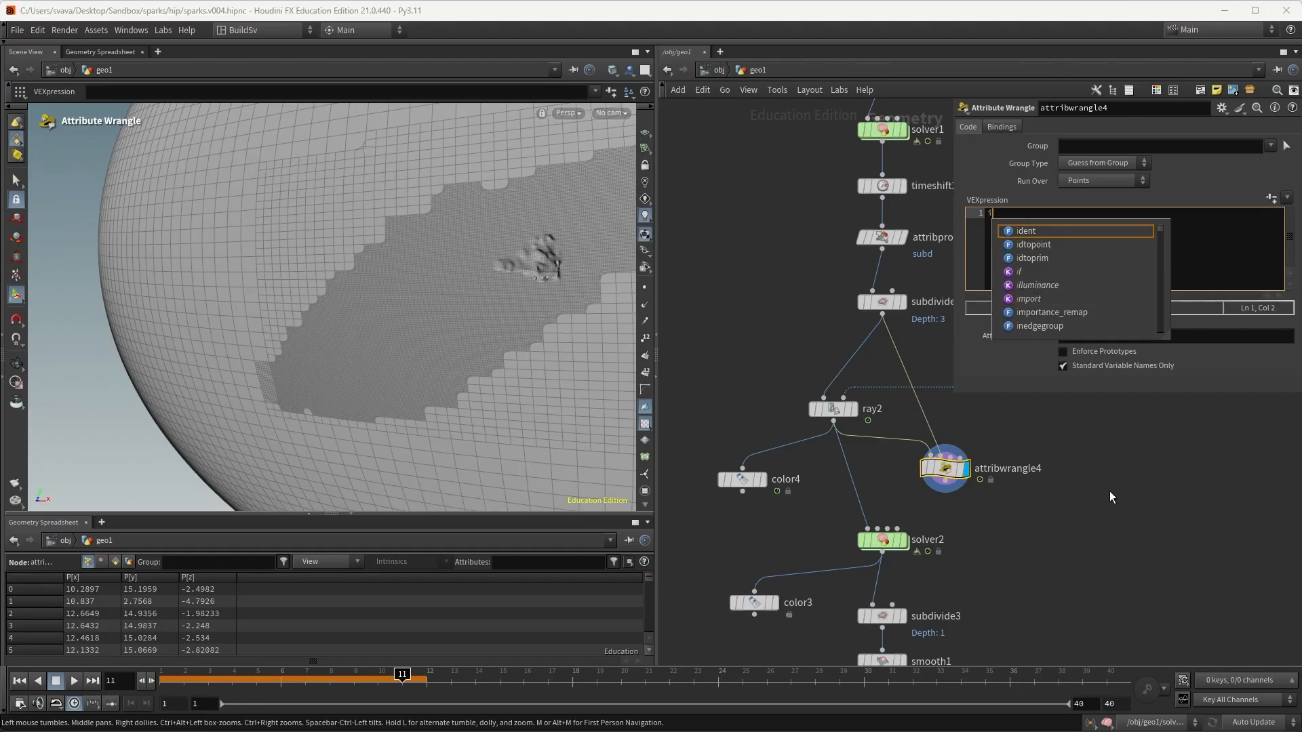
type("@hit")
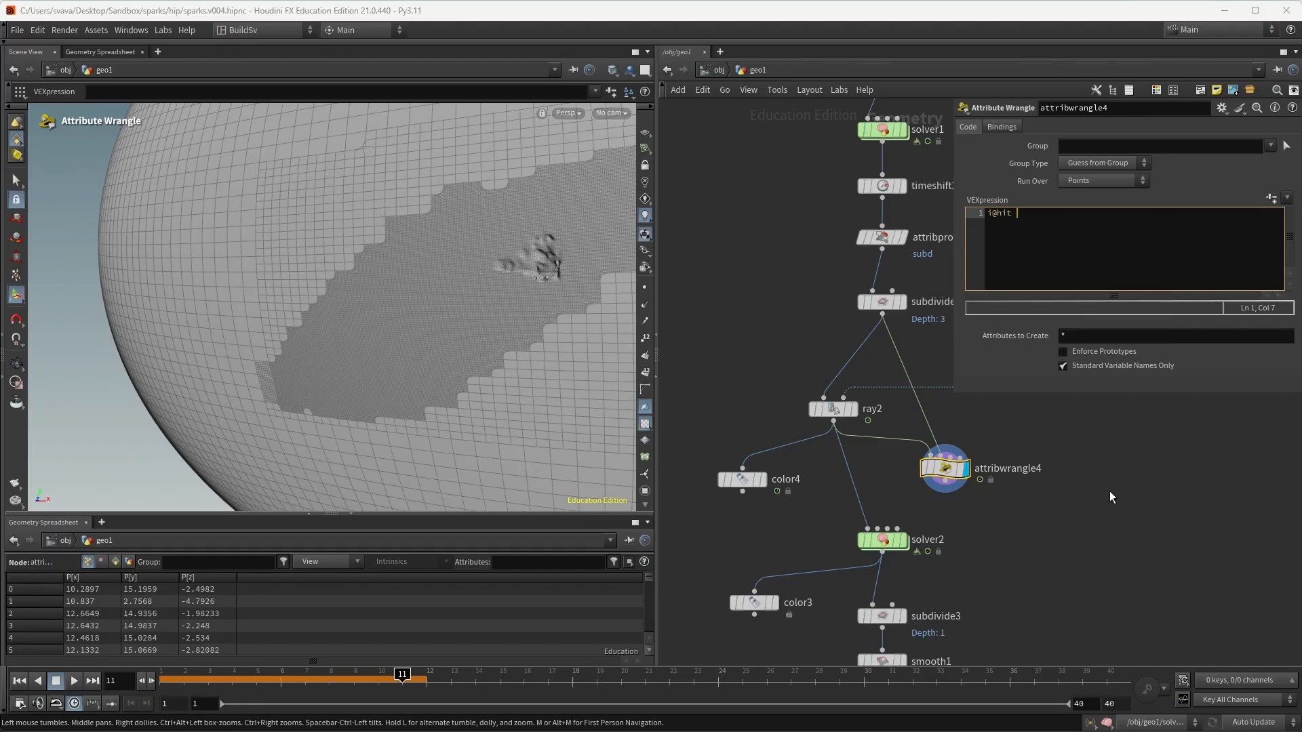
type(" = leng")
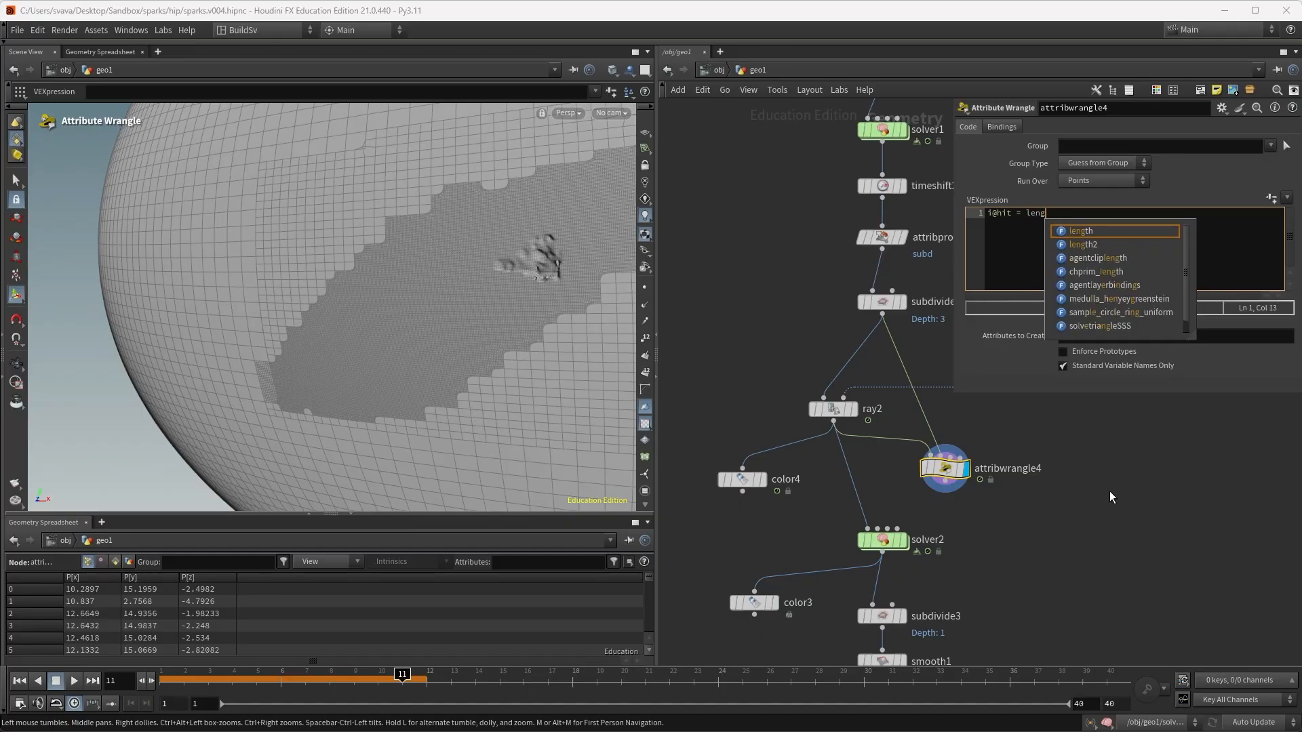
type("th(")
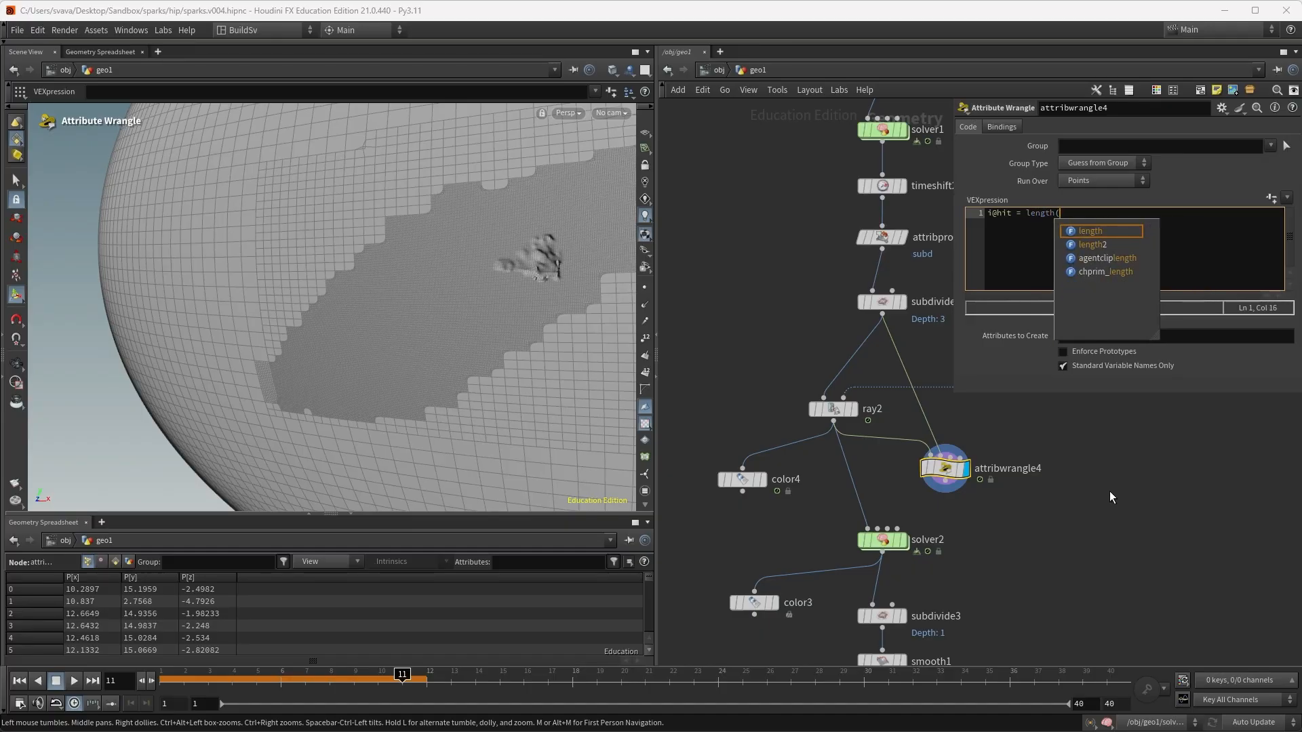
type("@P - ")
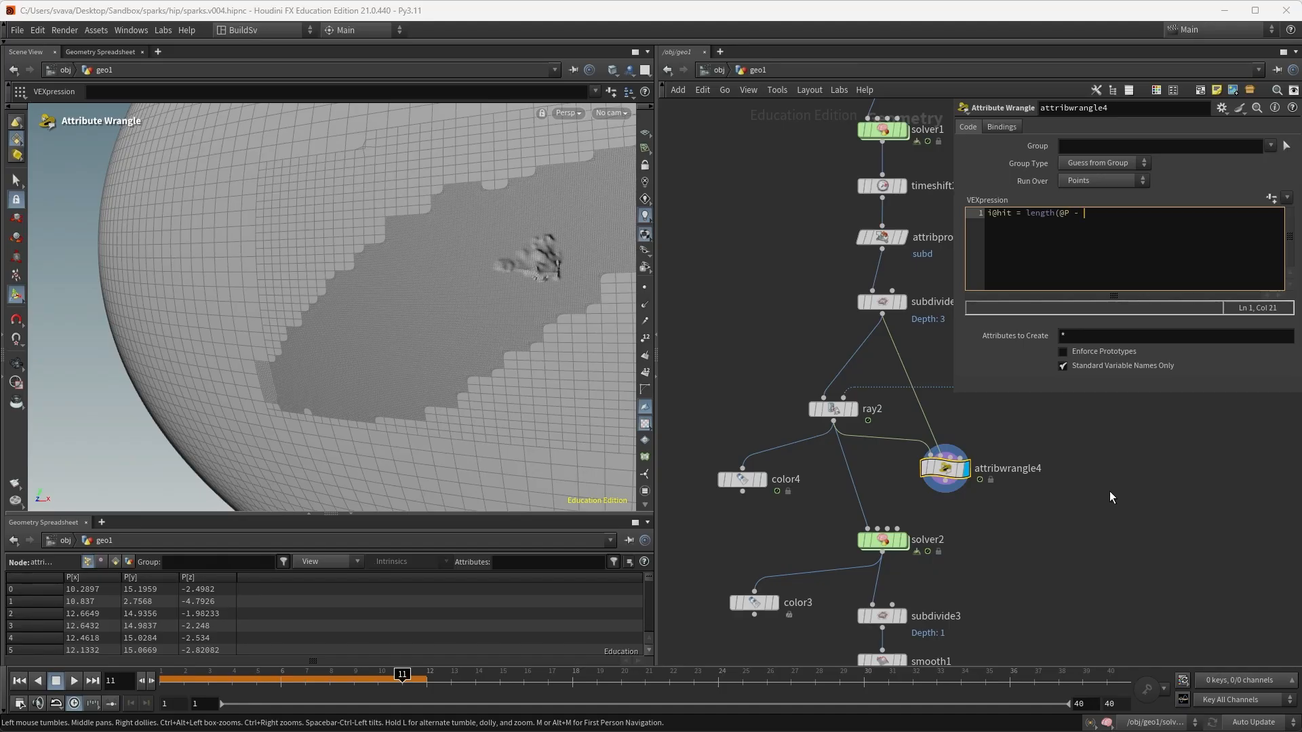
type("v")
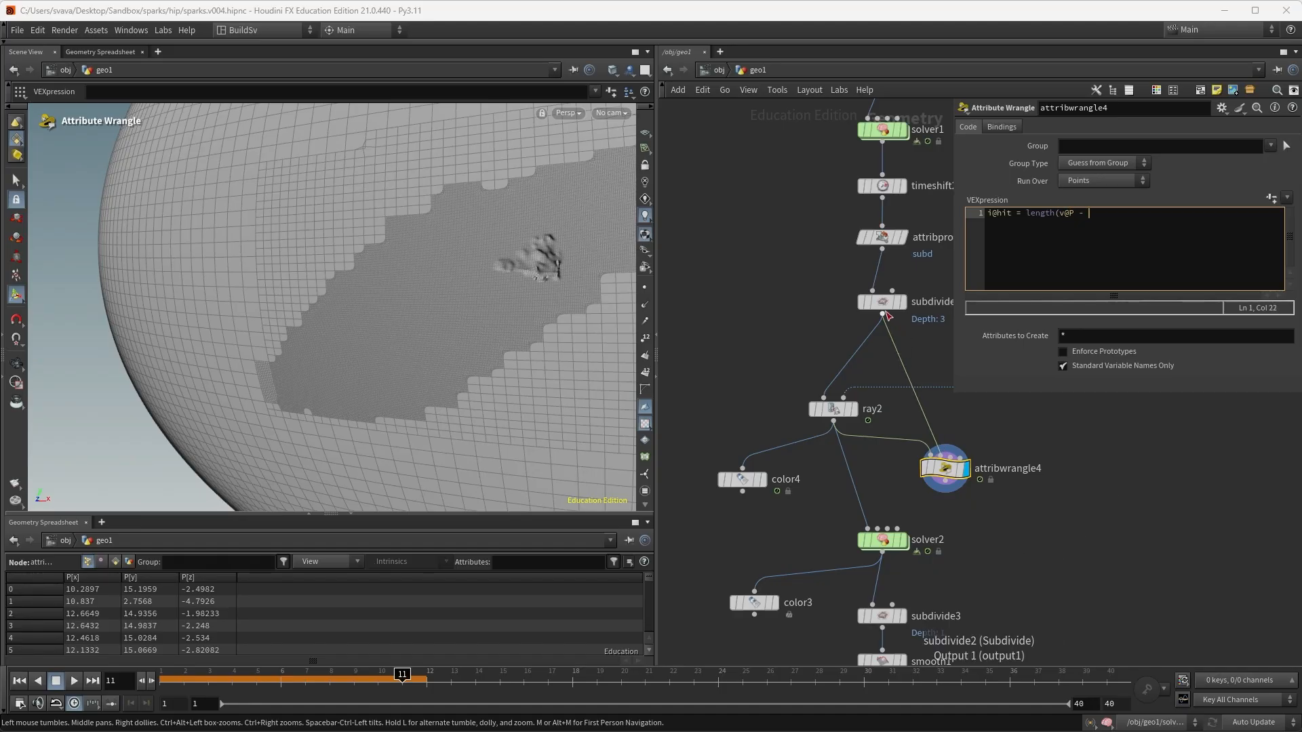
mouse_move(895, 308)
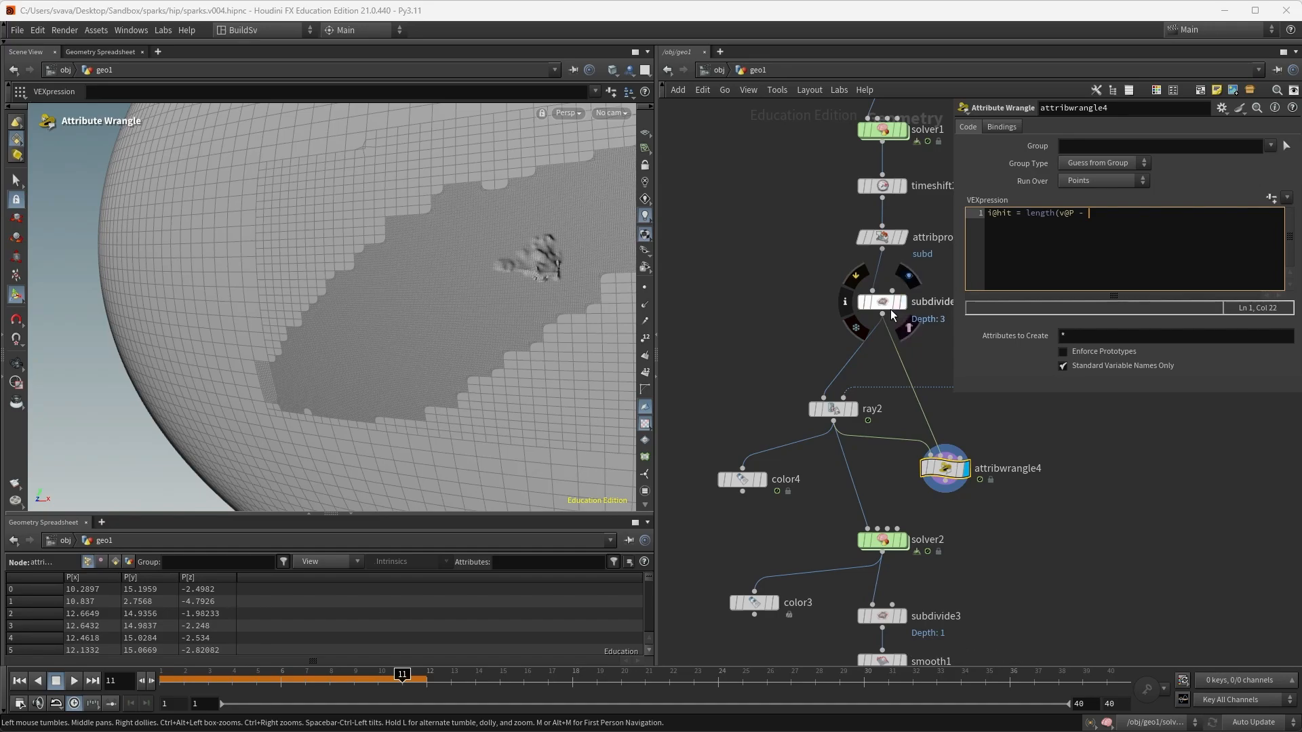
type("point")
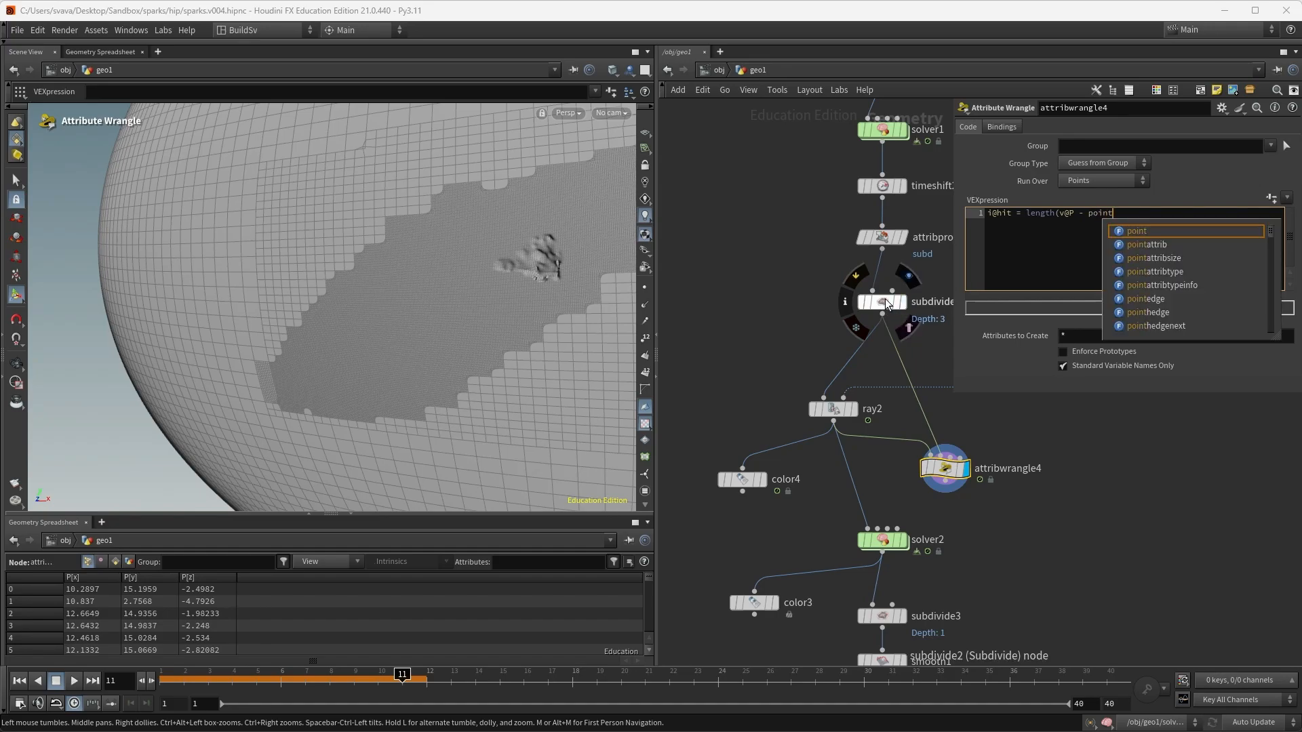
type("(")
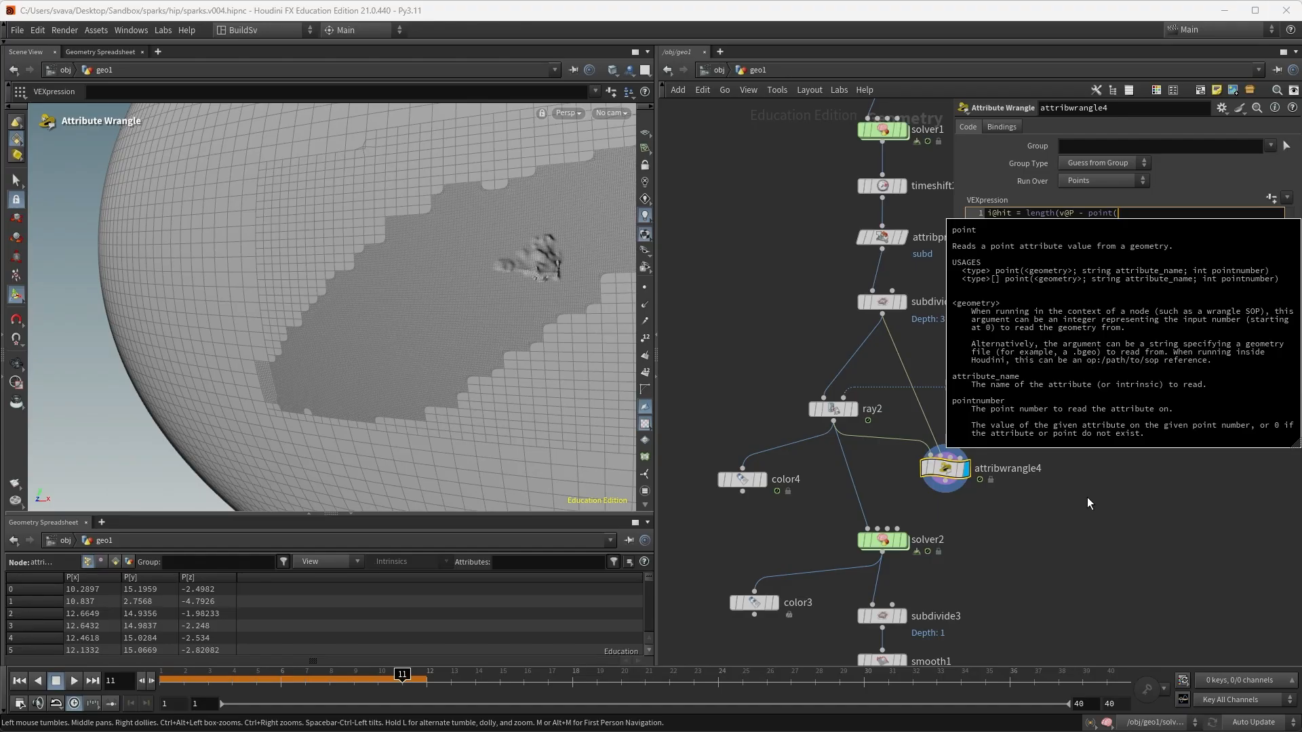
type("1, \"")
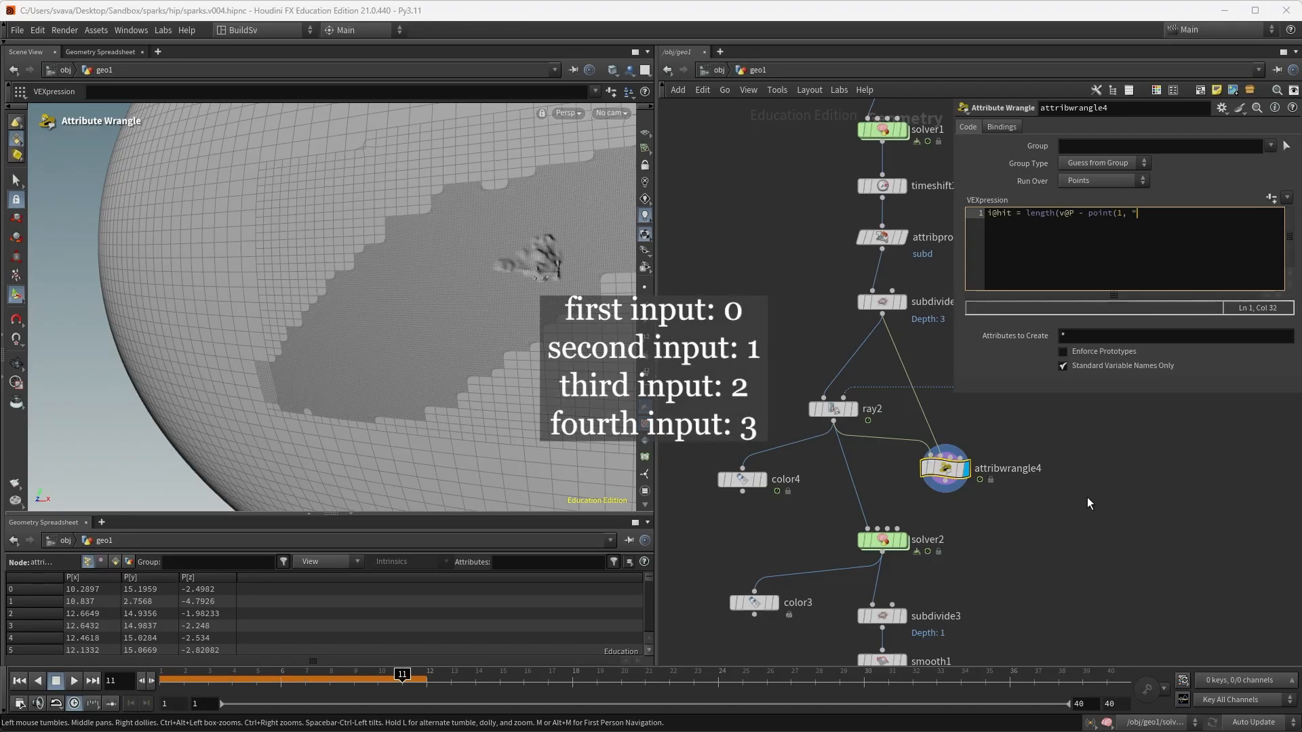
type("P\", ")
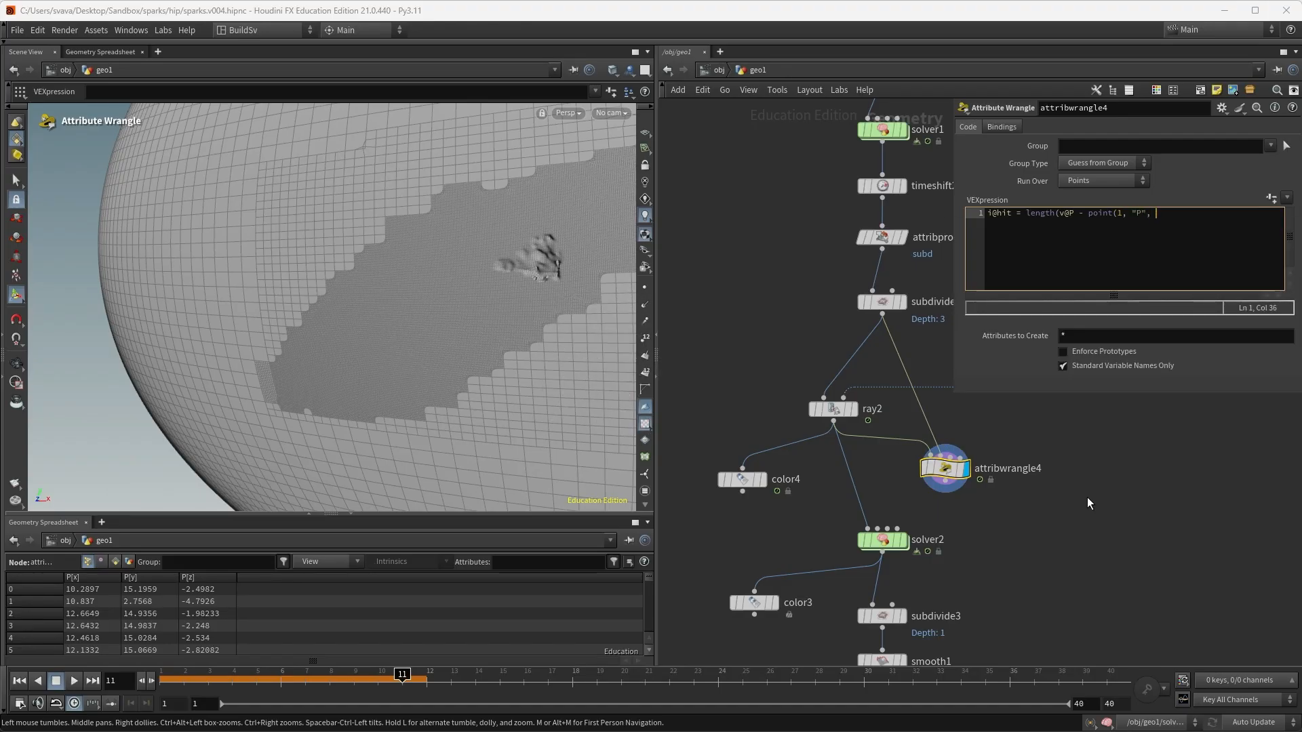
type("@ptnum))")
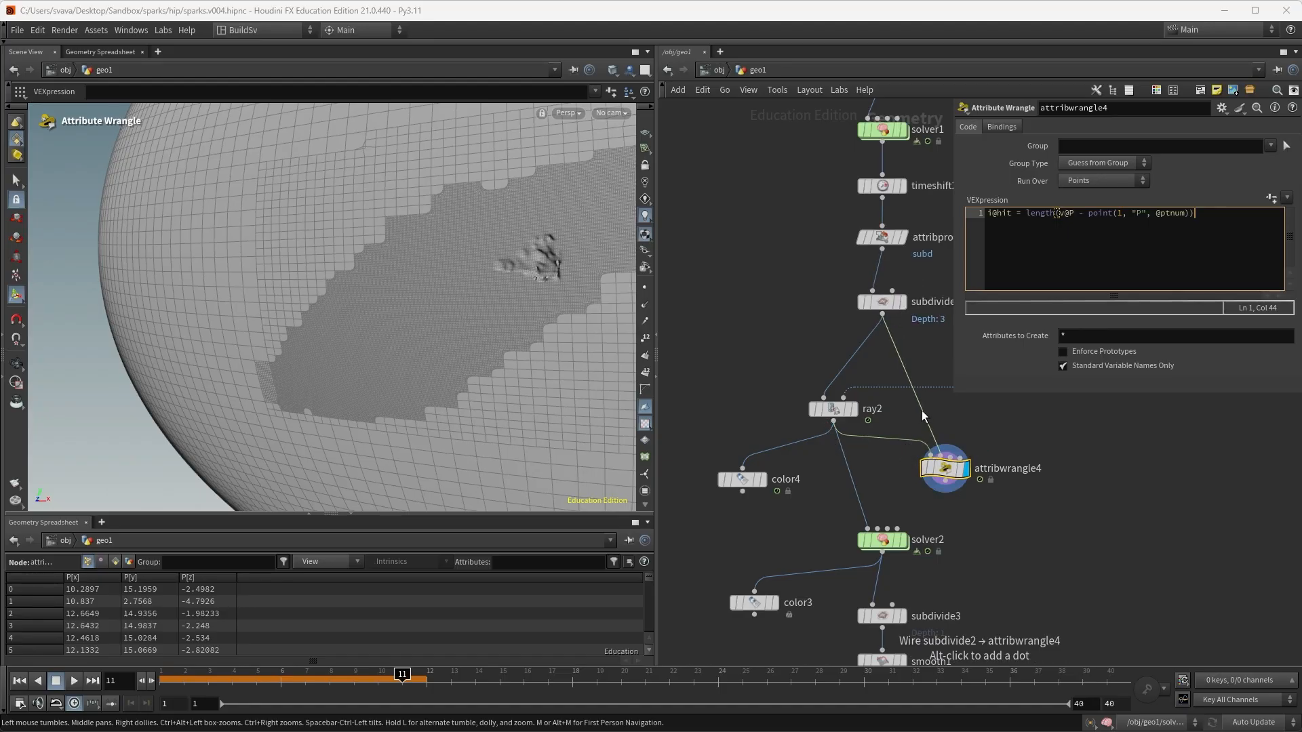
mouse_move(968, 473)
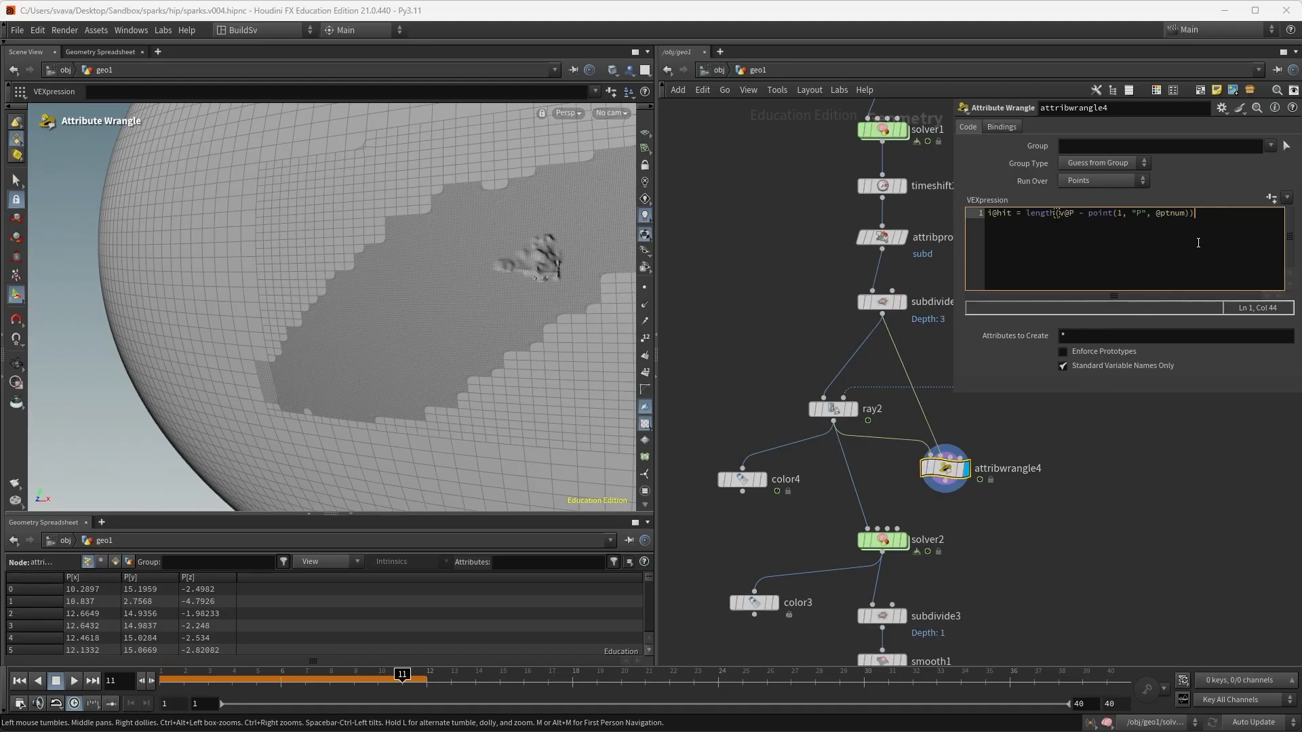
left_click(1243, 248)
type(";")
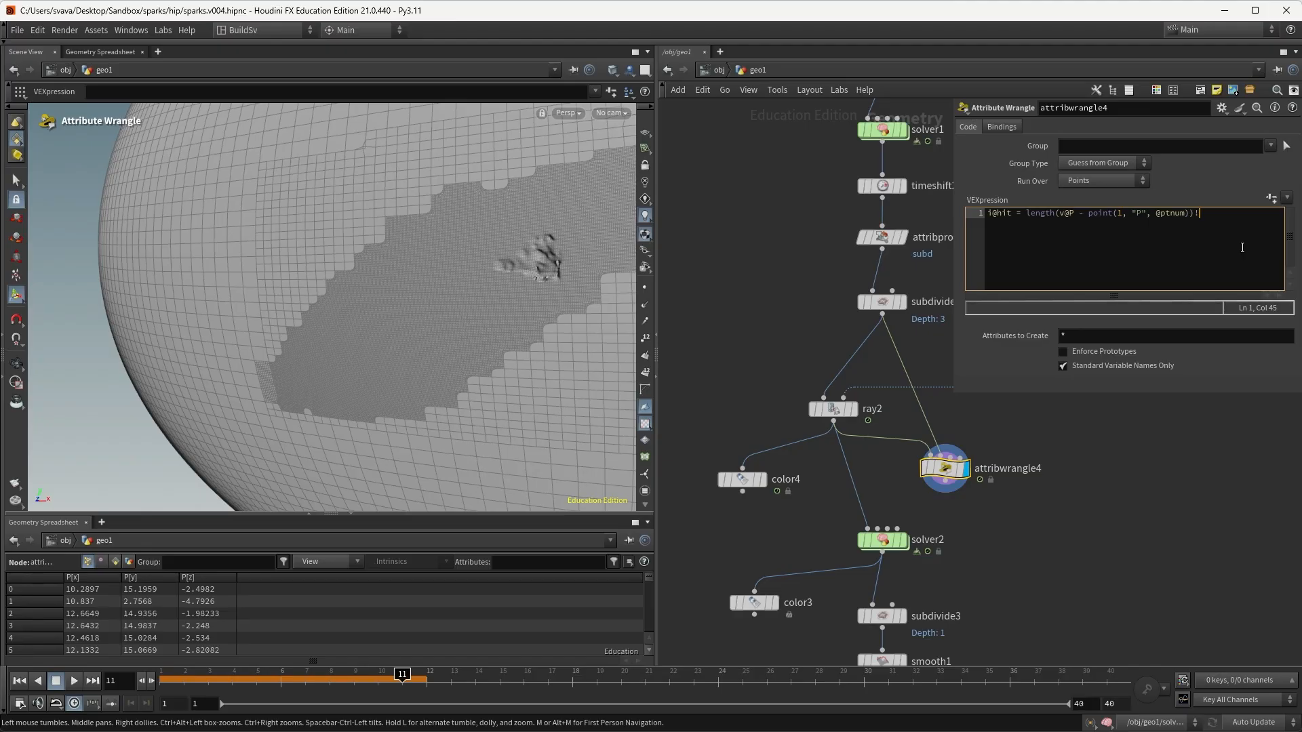
type("=0;")
left_click(1132, 462)
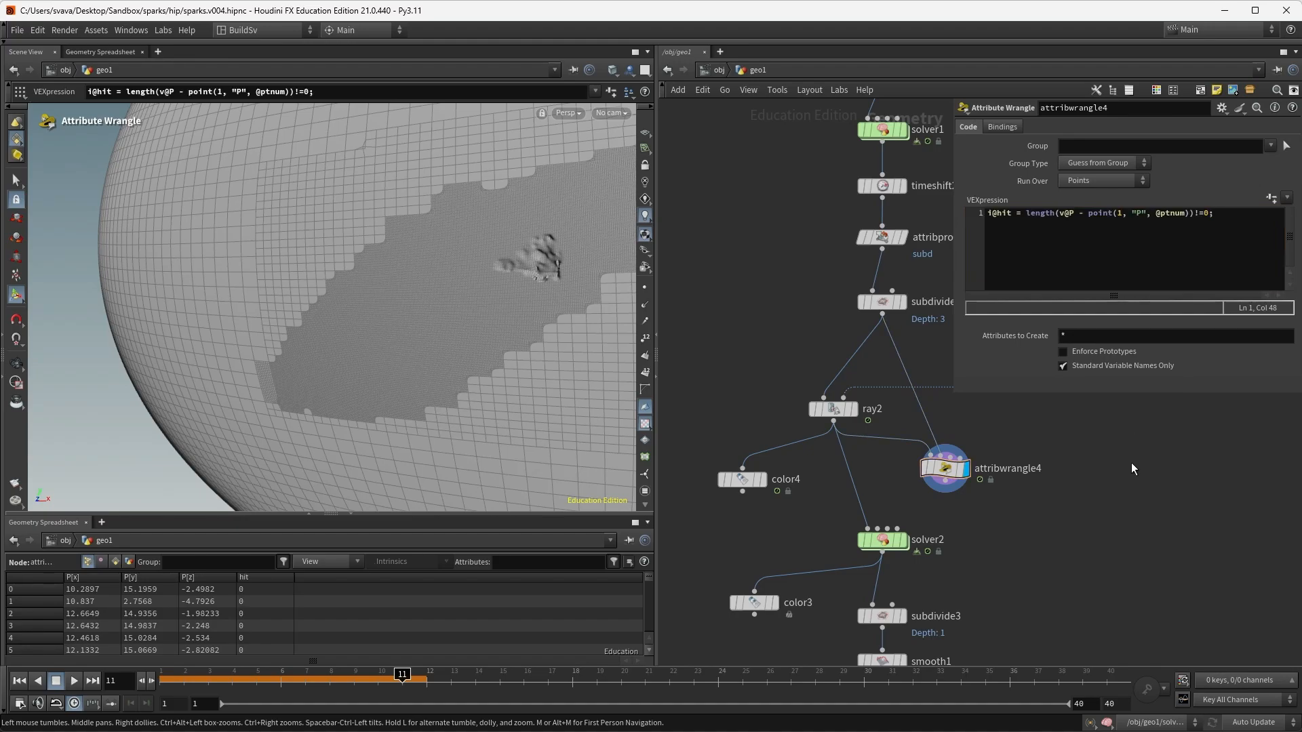
left_click(278, 578)
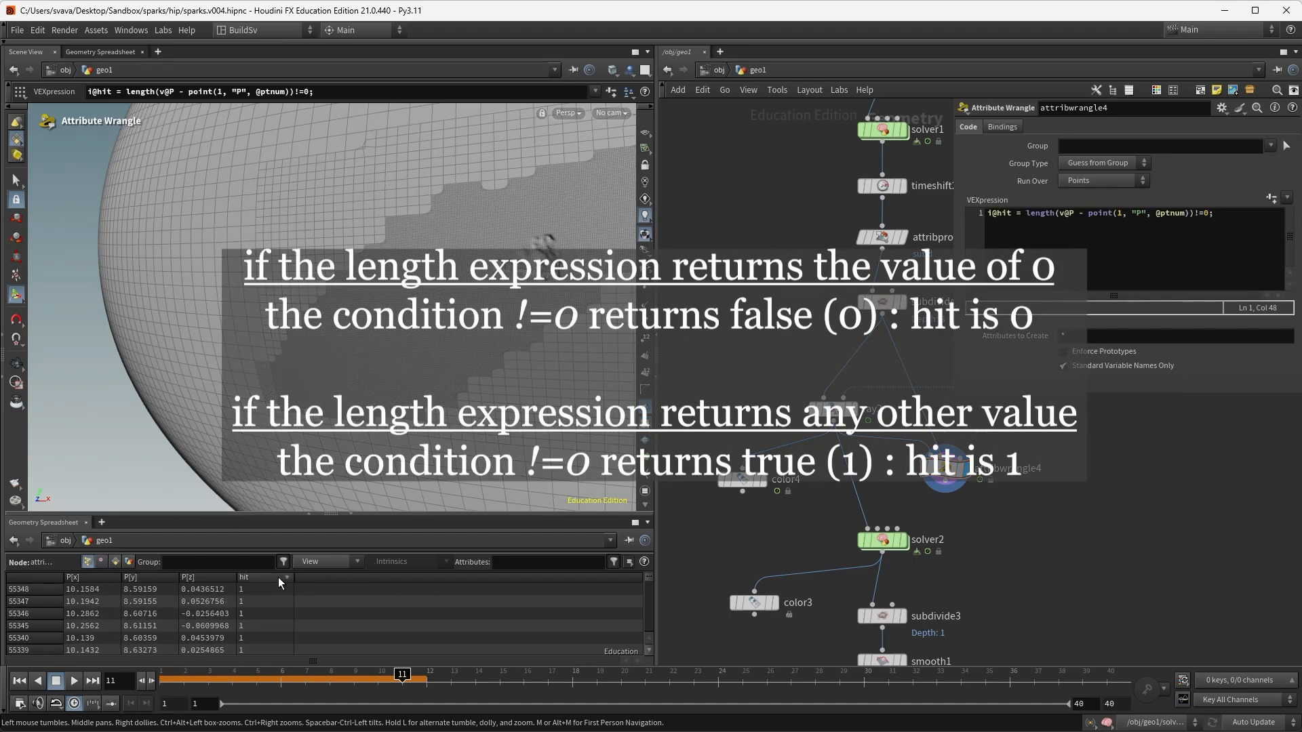
Add a Color node fed by attribwrangle4 and display its result.
key("Tab")
type("col")
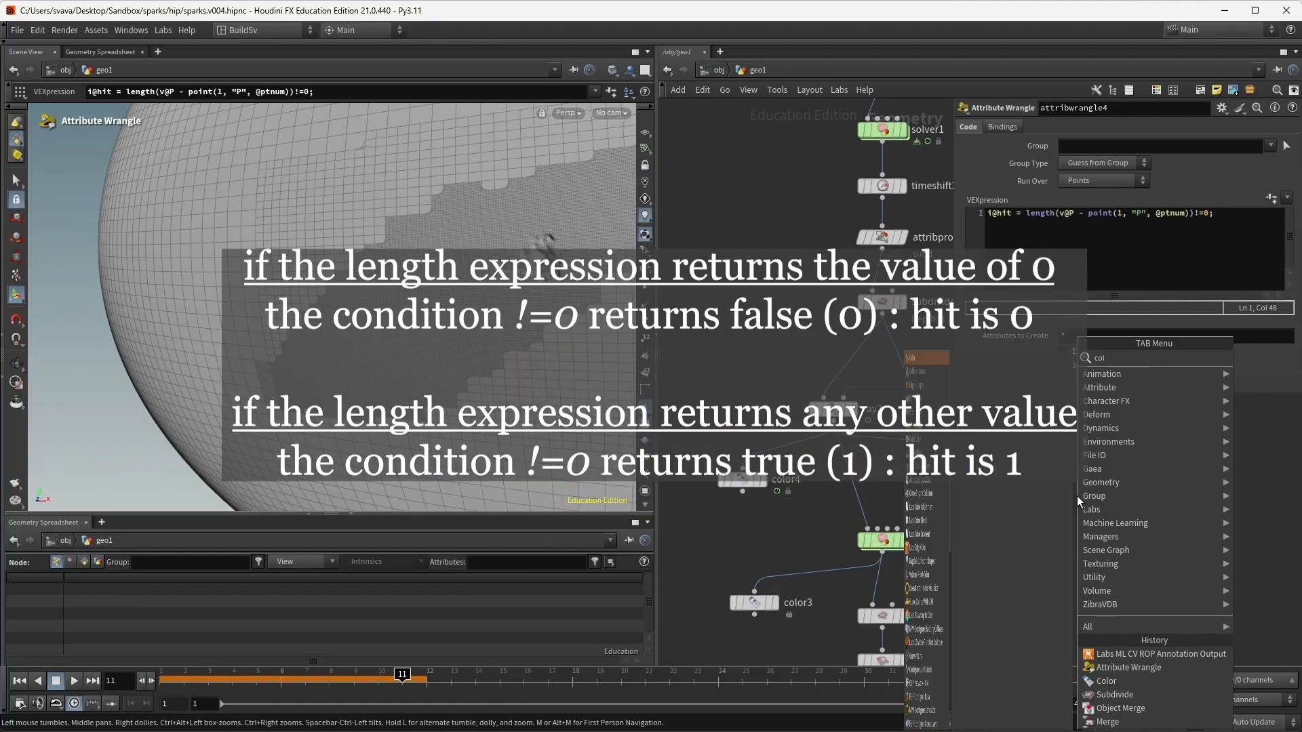
key("Return")
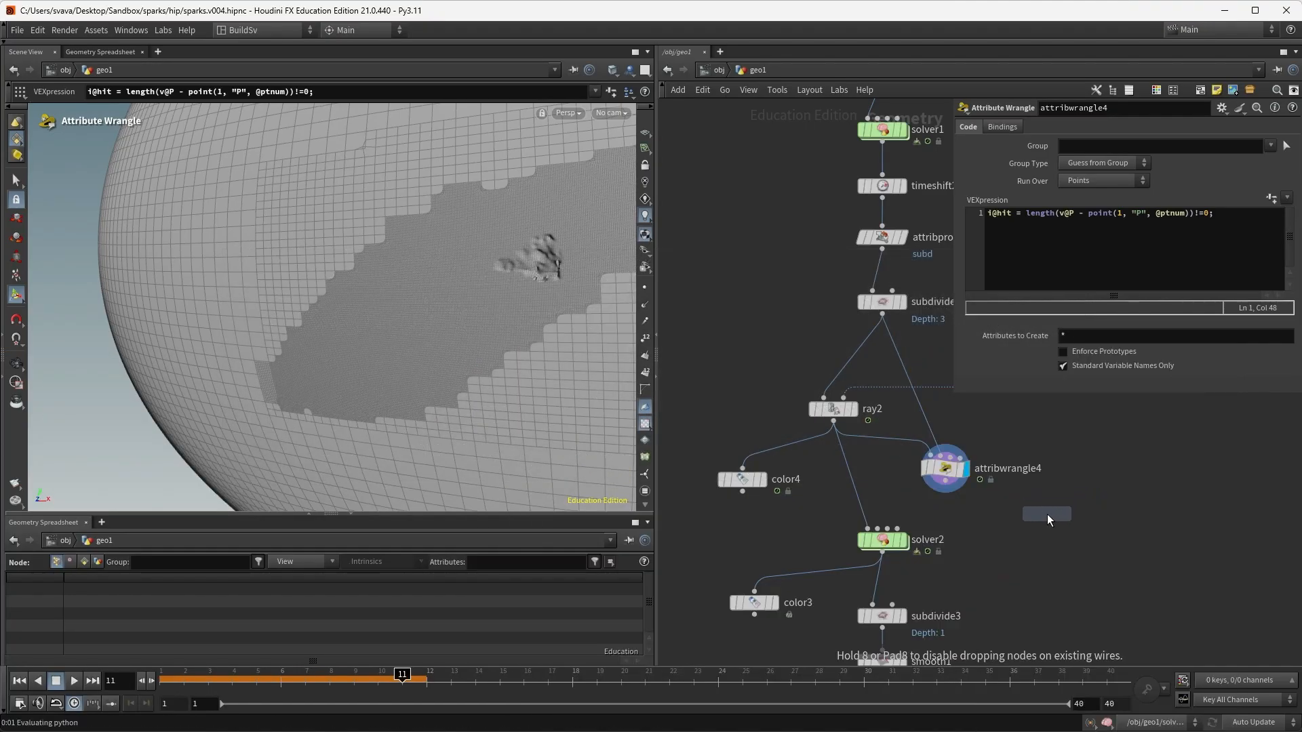
left_click(1047, 514)
left_click(957, 495)
left_click(1047, 502)
left_click(1067, 513)
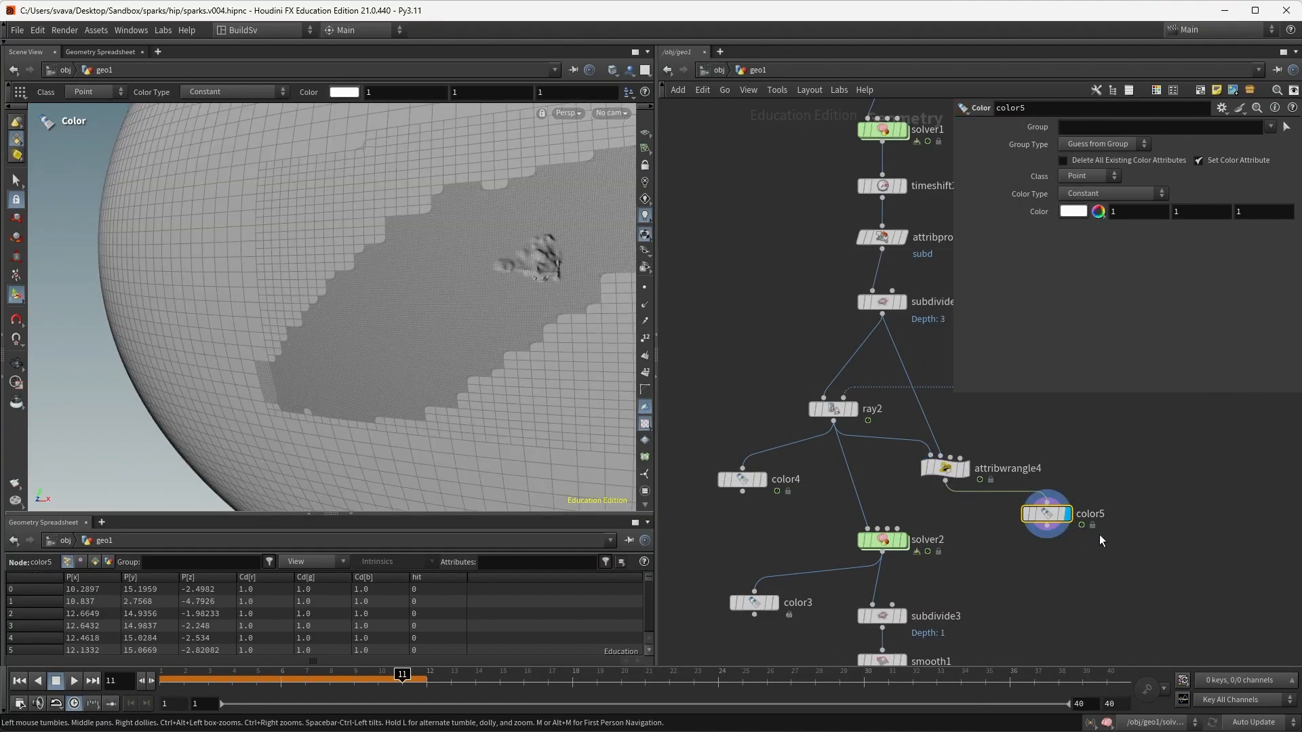
Set the new Color node's color type to Ramp from Attribute, driven by the hit attribute.
left_click(1158, 194)
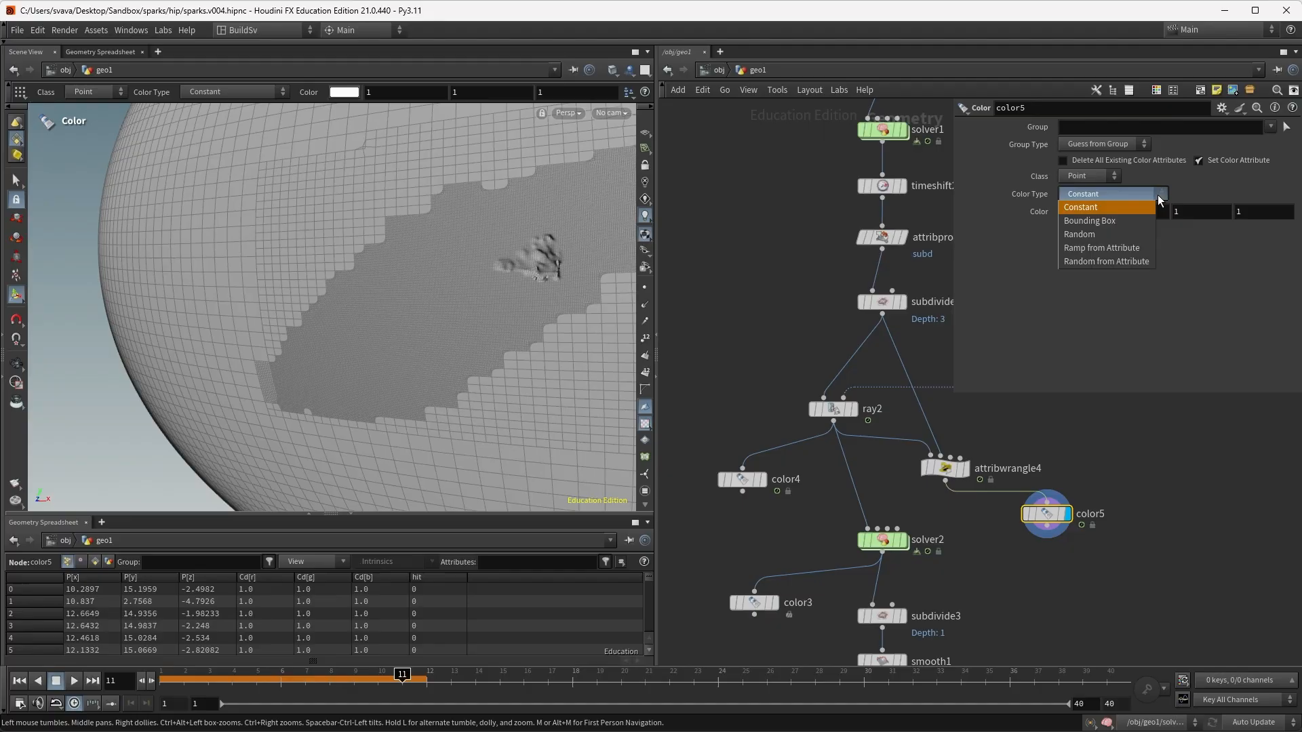
left_click(1148, 250)
left_click(1288, 211)
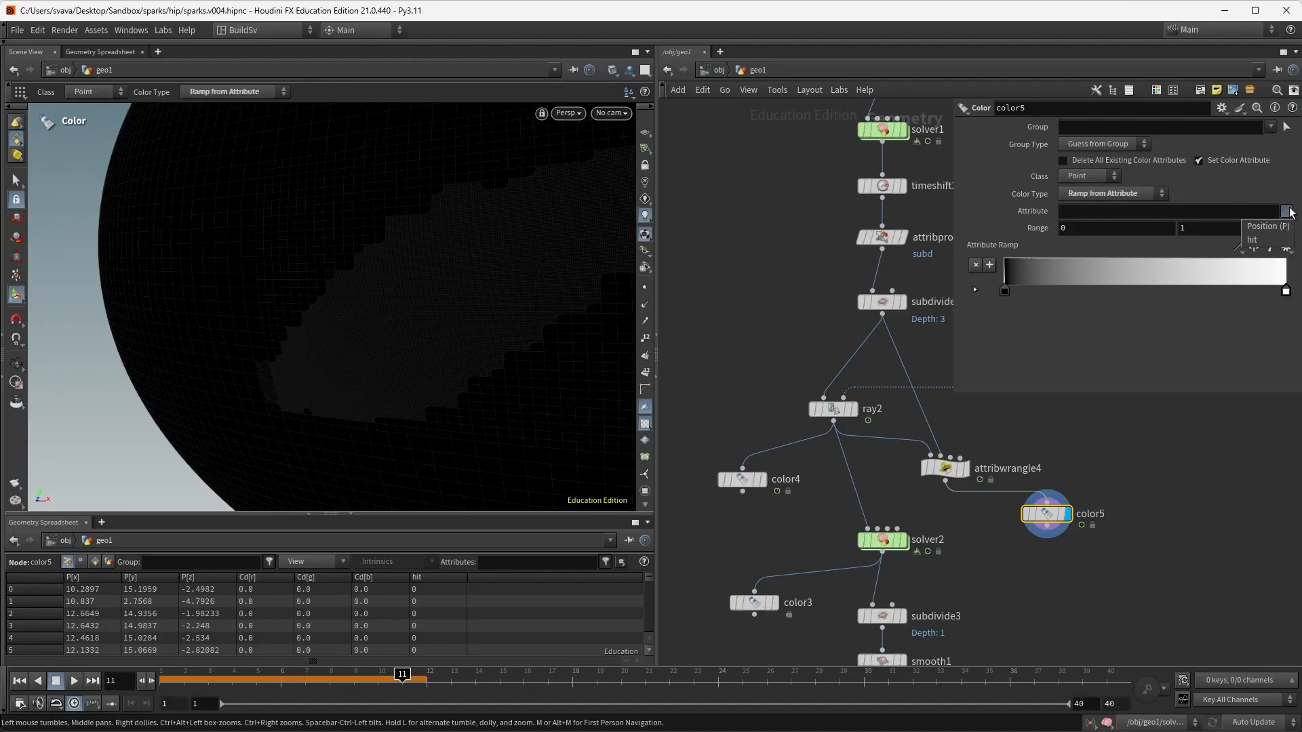
left_click(1270, 238)
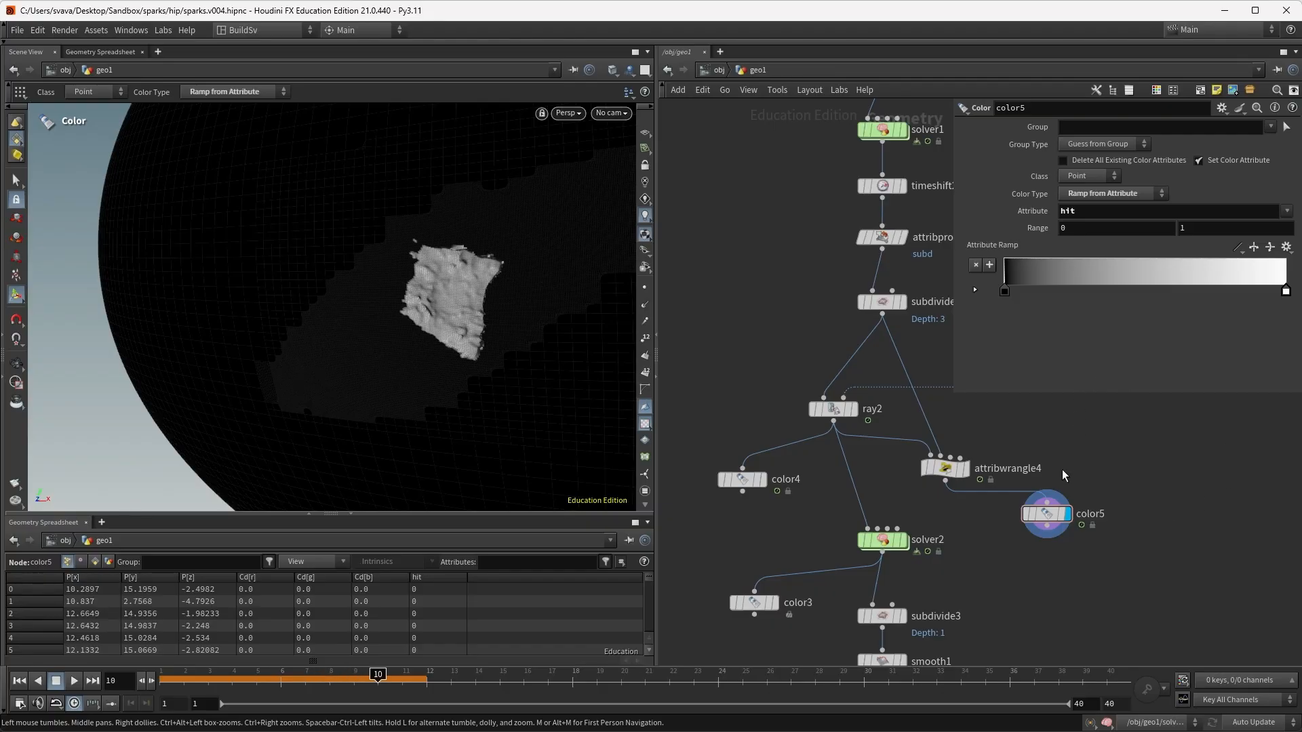
Place attribwrangle4 above solver2, wire its output into solver2's first input, and display solver2.
left_click_drag(945, 469, 882, 451)
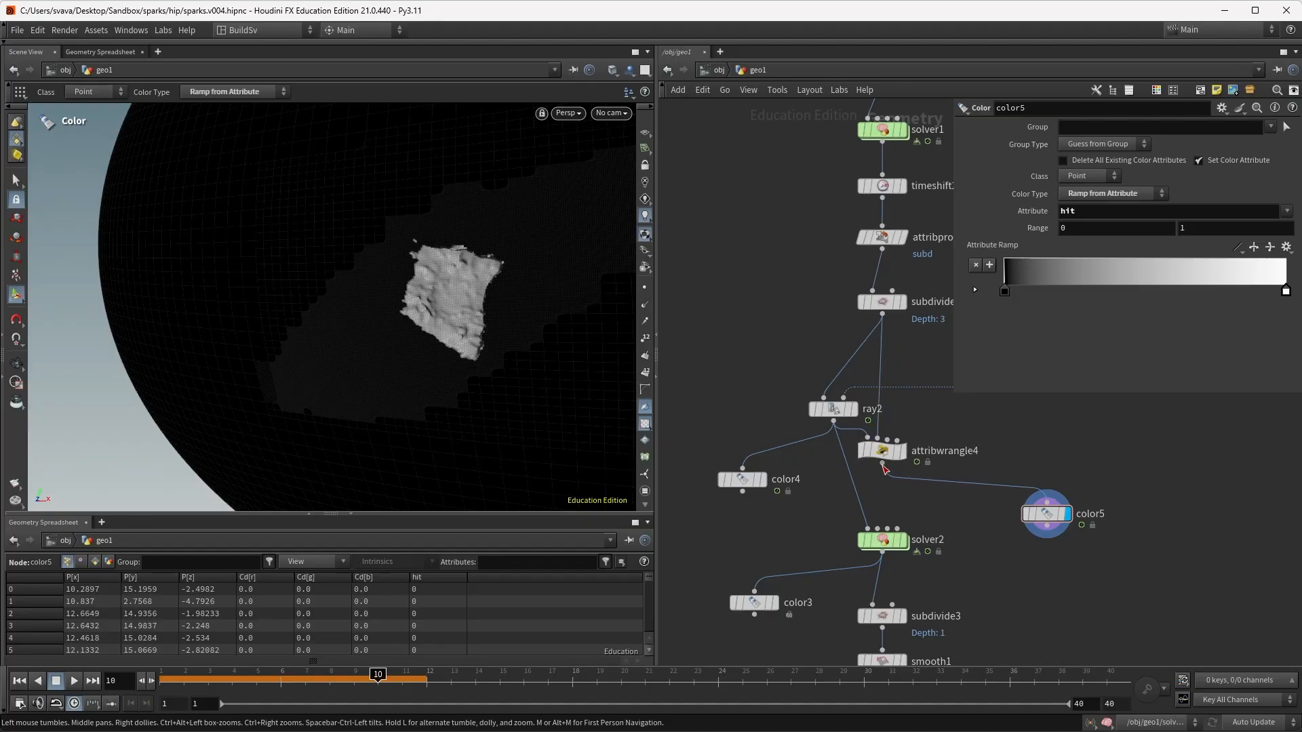
left_click(883, 465)
left_click(868, 529)
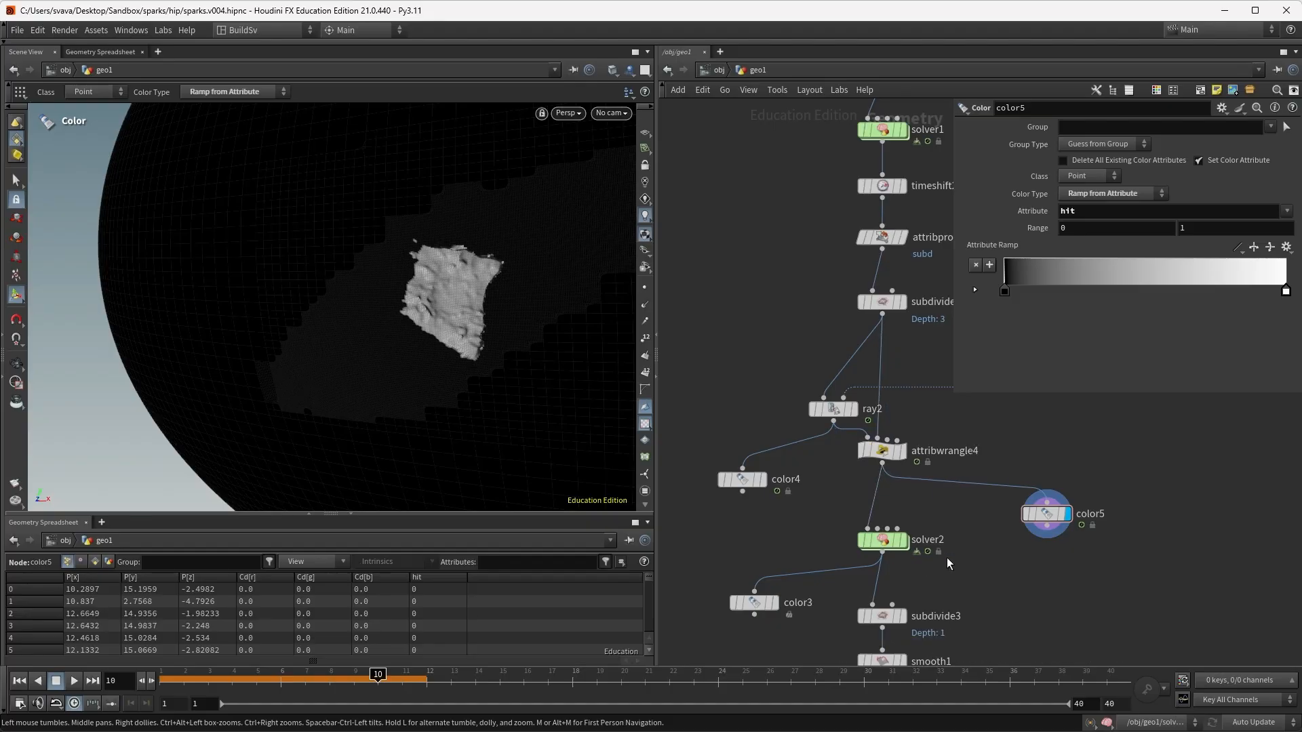
left_click(904, 540)
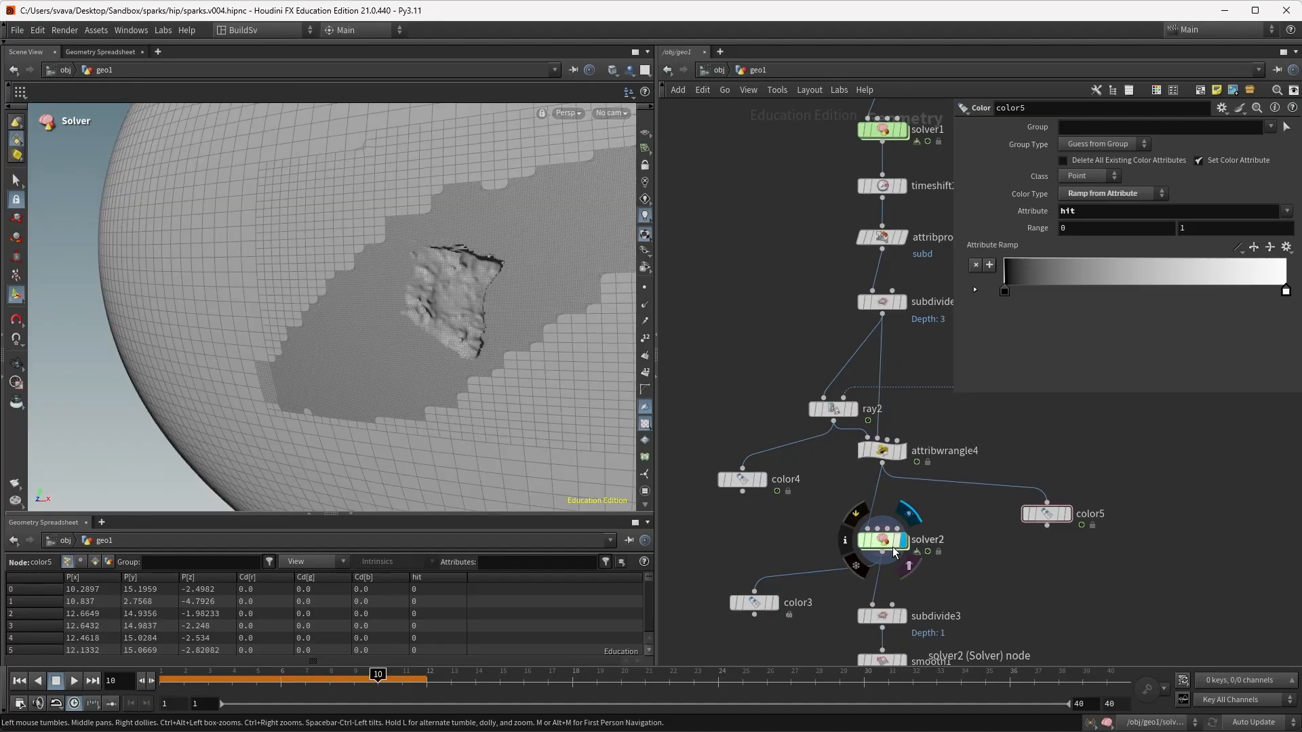
Display color5 and change the black start color of its attribute ramp to grey.
left_click(1066, 516)
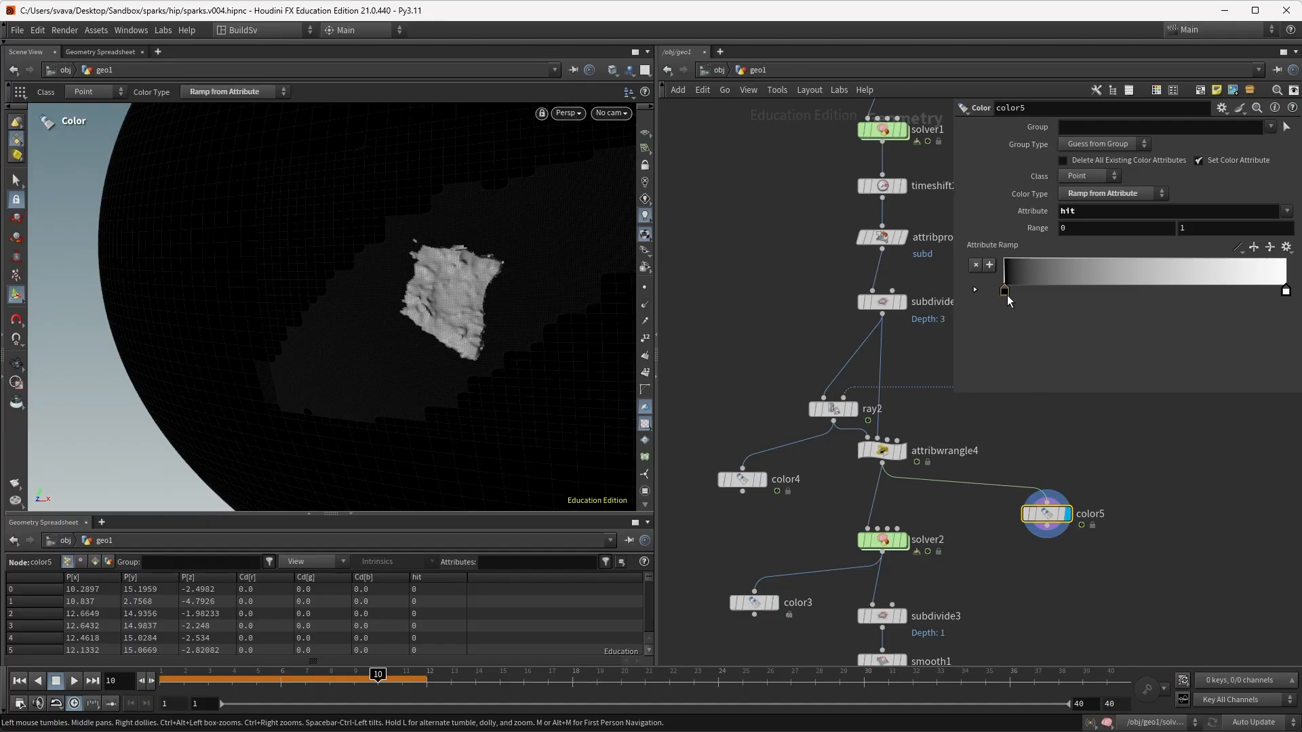
double_click(1008, 295)
left_click_drag(1153, 355, 1142, 357)
left_click(1283, 65)
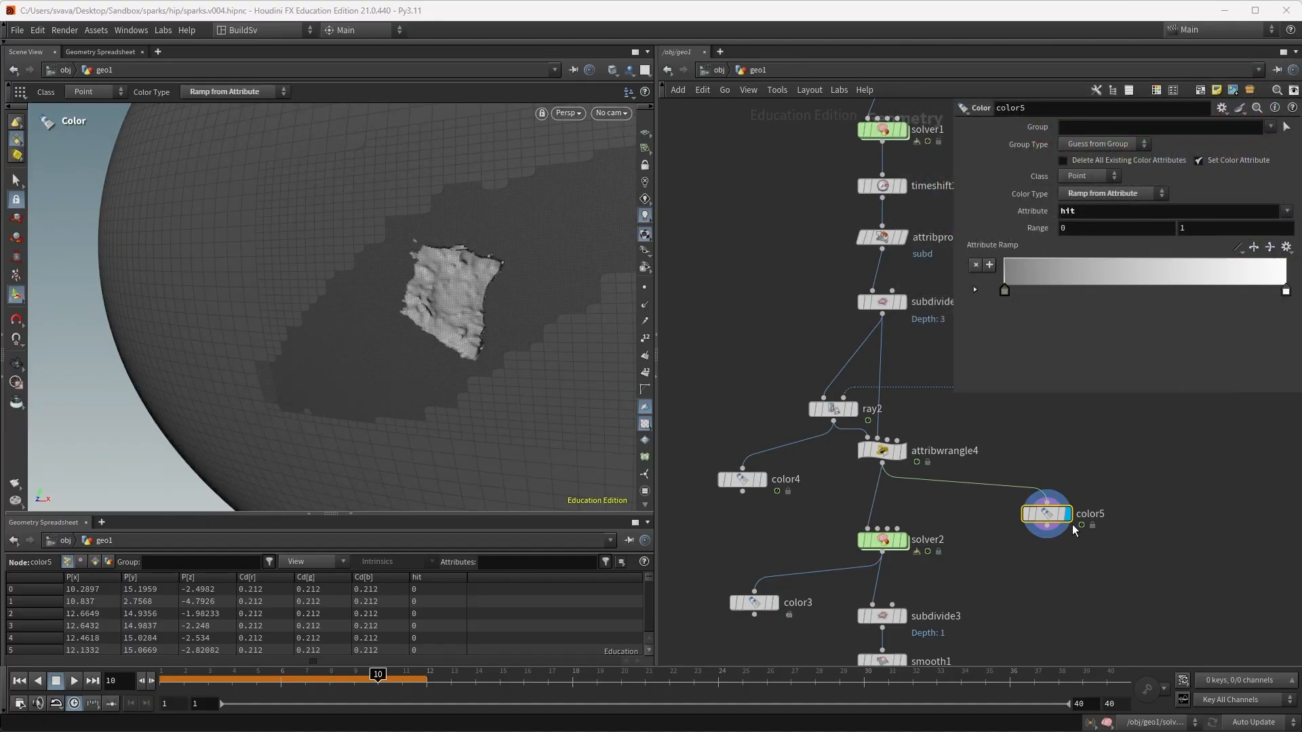
Insert color5 between attribwrangle4 and solver2's first input, and display solver2.
left_click_drag(1063, 521, 1046, 502)
left_click(1030, 520)
left_click(894, 530)
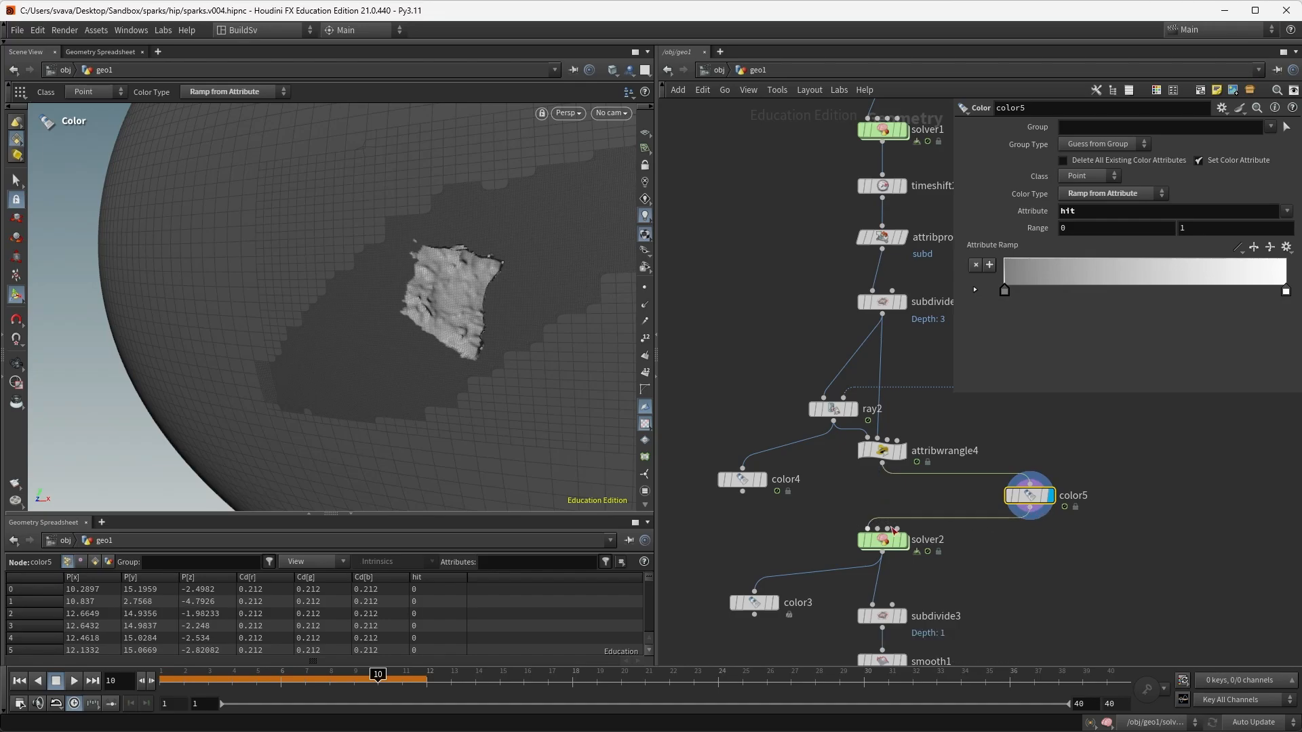
left_click(906, 541)
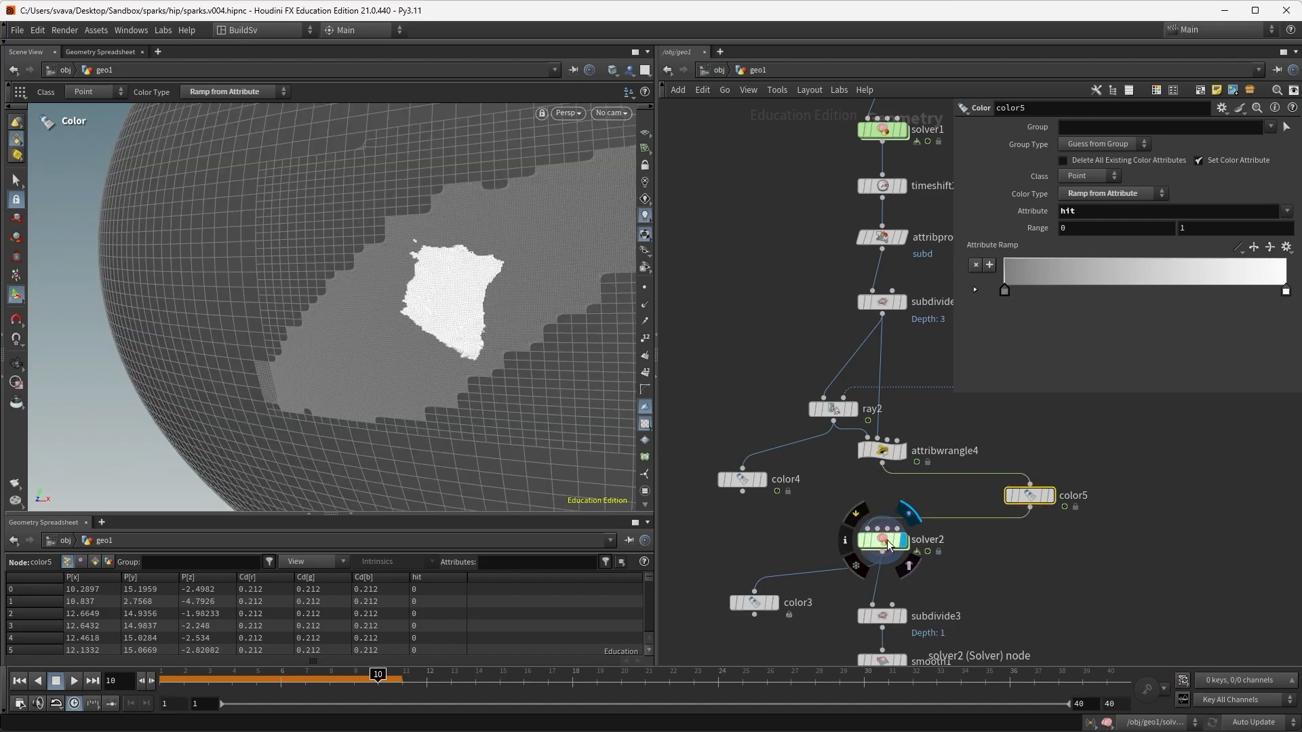
Inside solver2, insert an Attribute VOP between Input_1 and OUT and connect Prev_Frame to its second input.
double_click(889, 543)
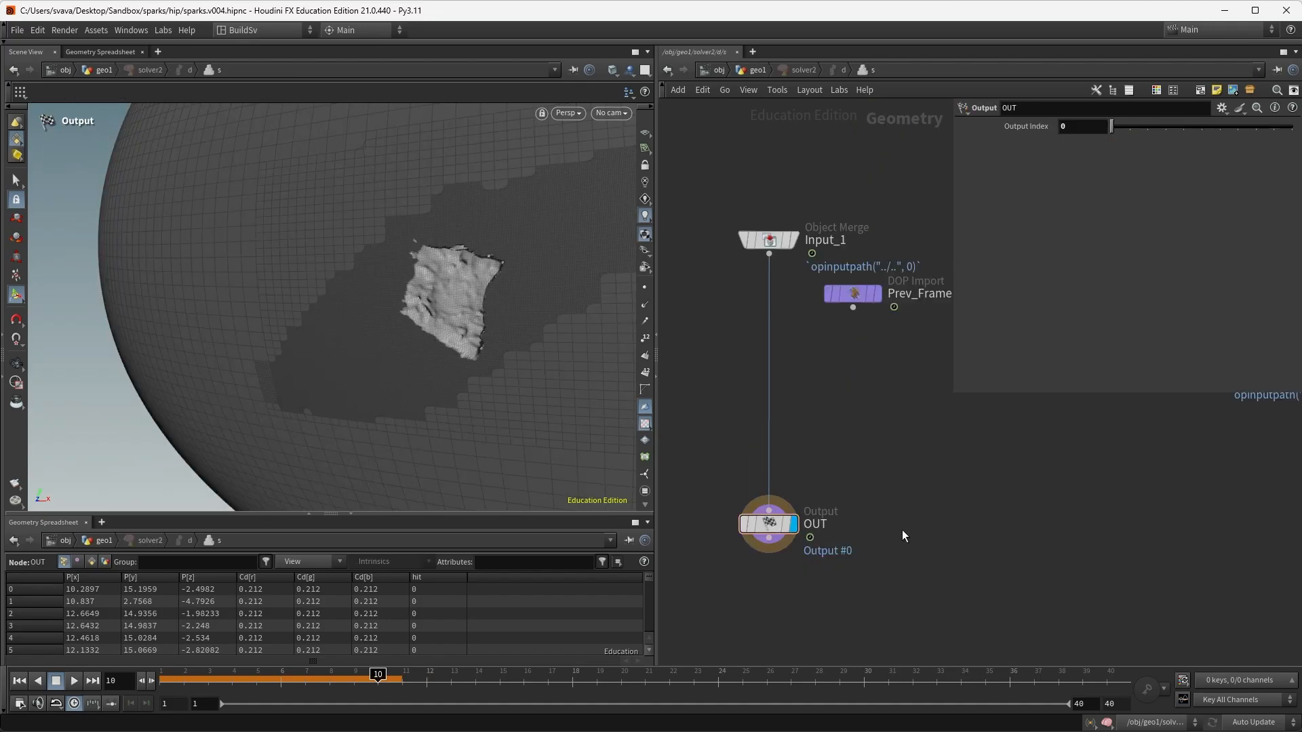
key("Tab")
type("att vop")
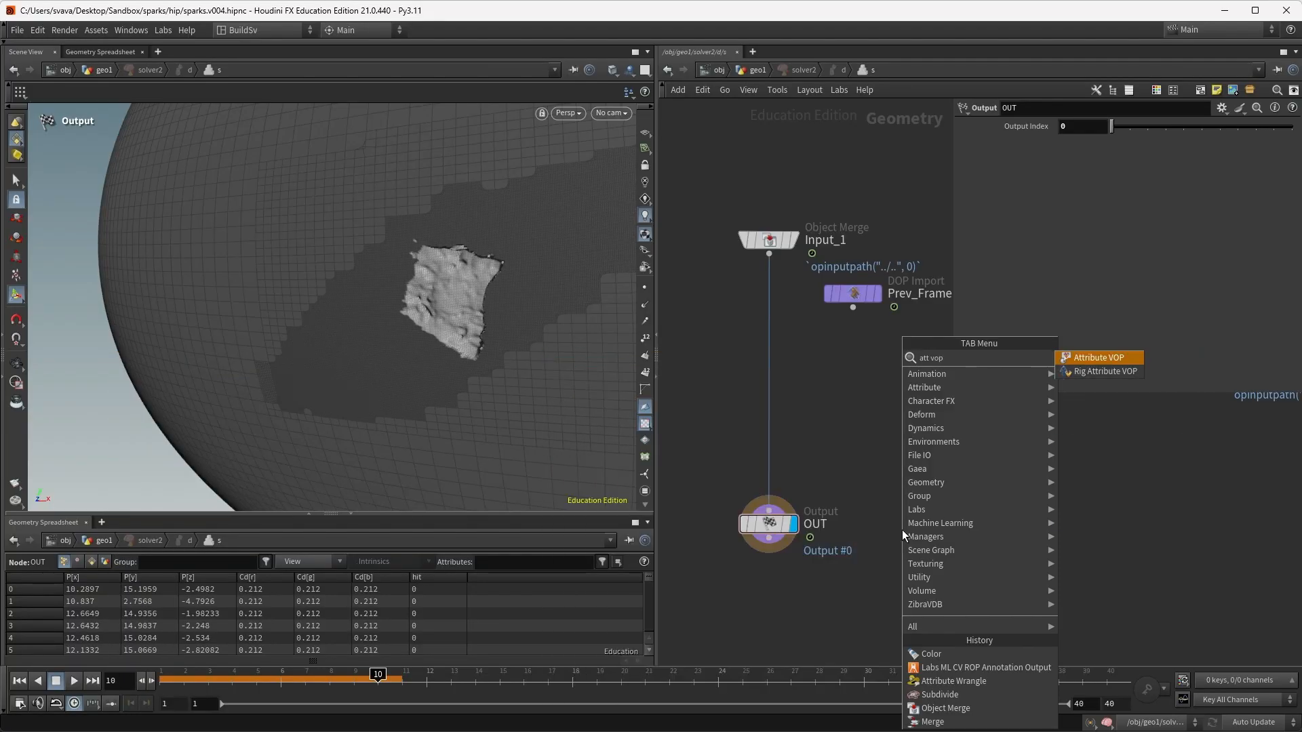
key("Return")
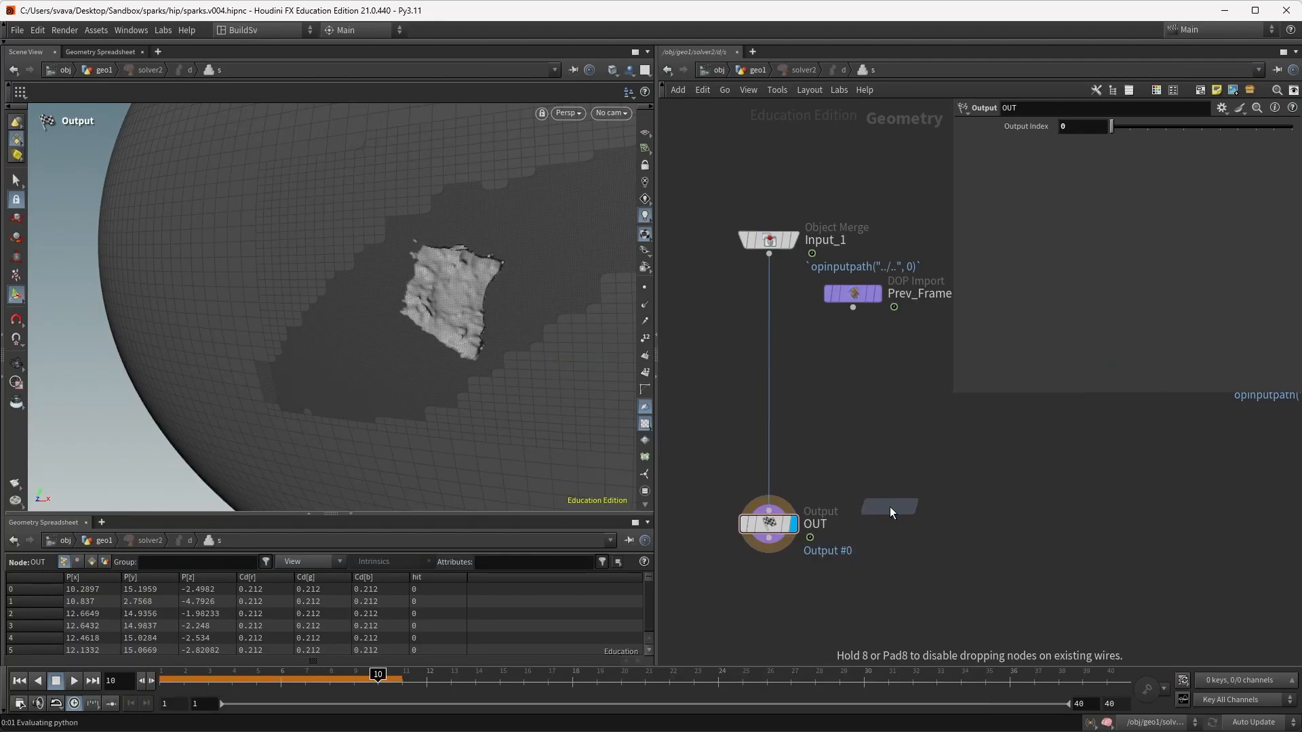
left_click(776, 405)
mouse_move(763, 246)
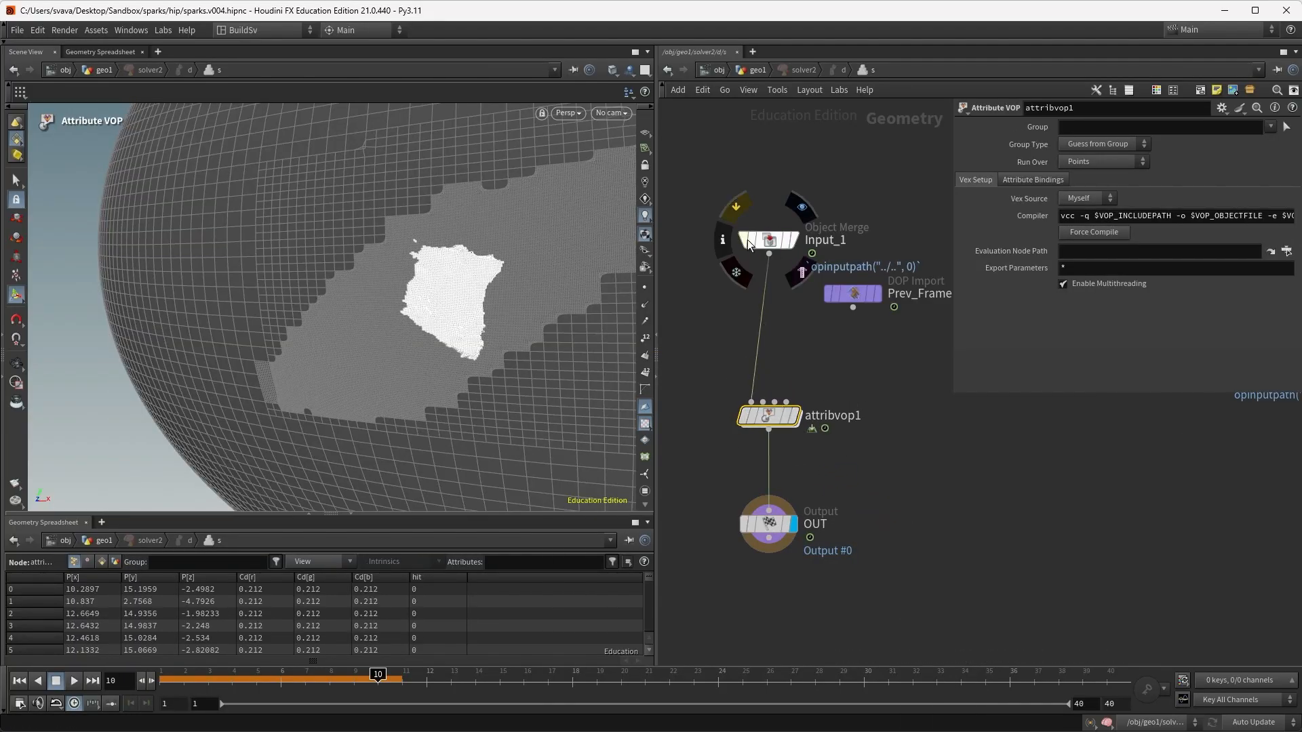
left_click(853, 308)
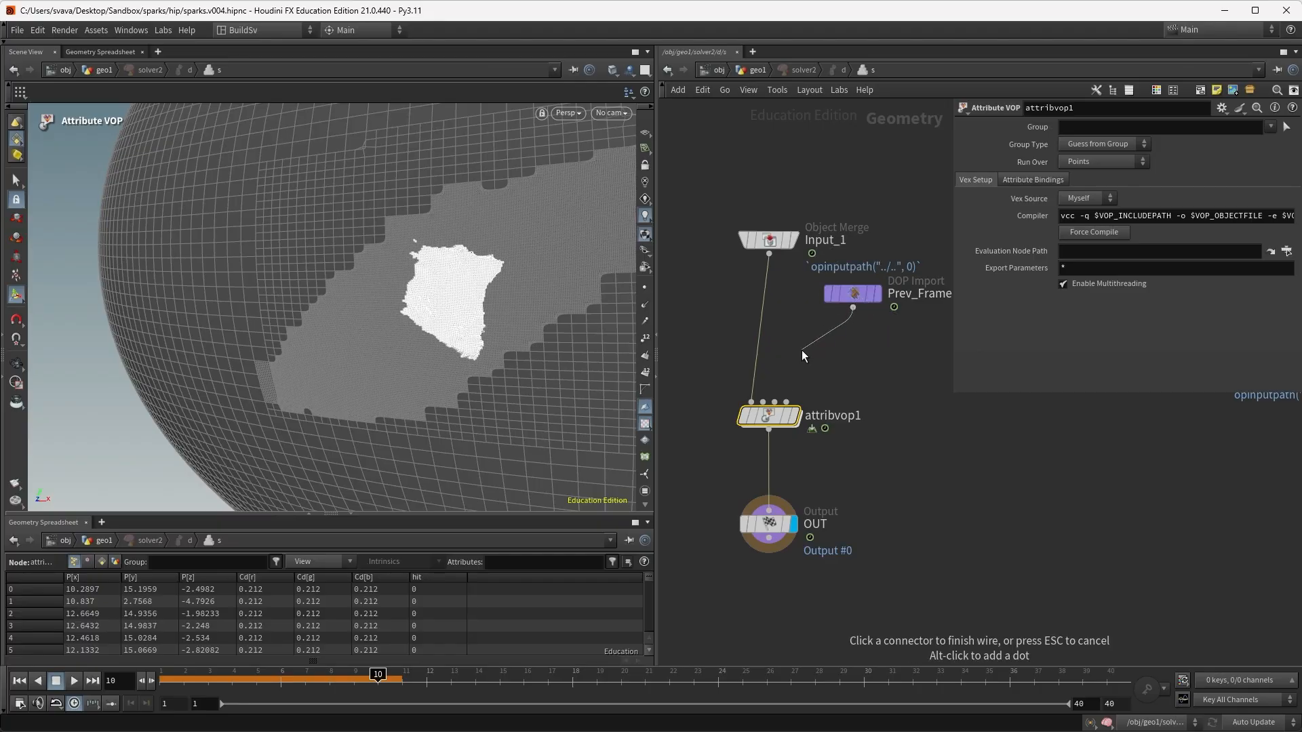
left_click(765, 401)
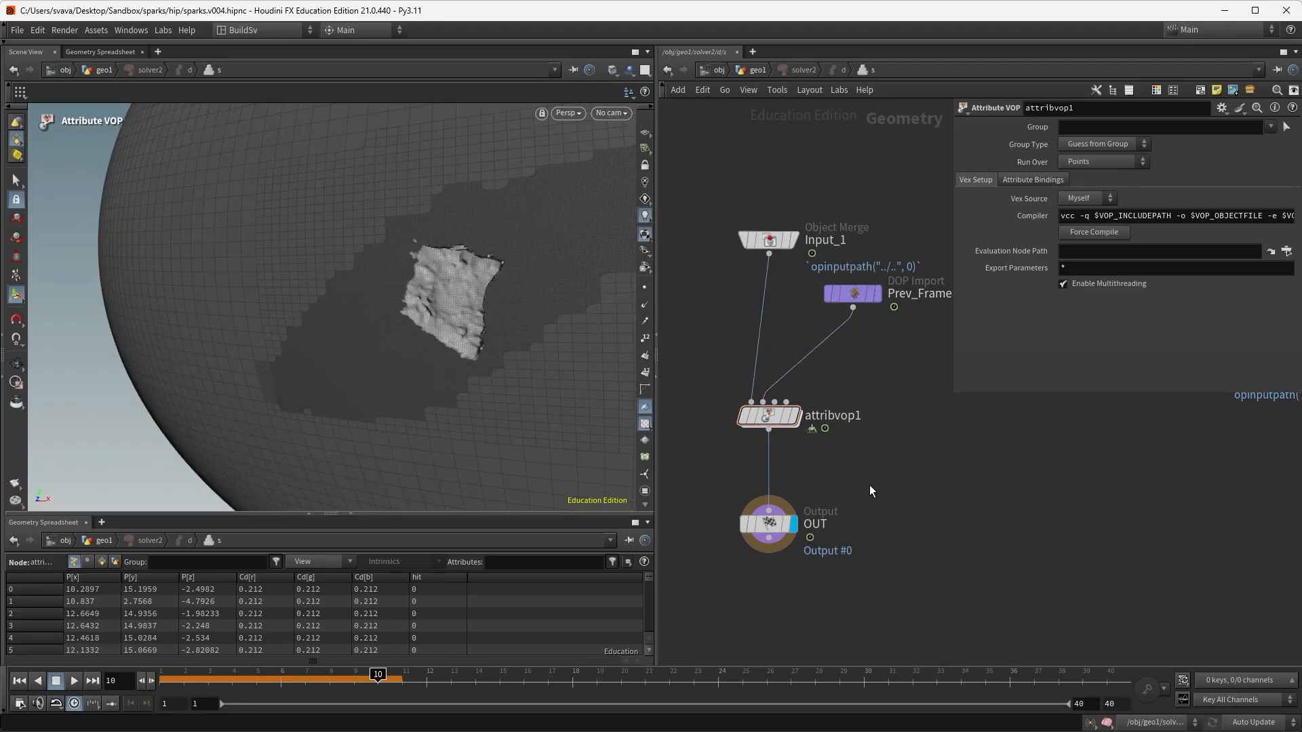
Inside the Attribute VOP, add an Import Point Attribute node that reads P from the Second Input.
double_click(775, 418)
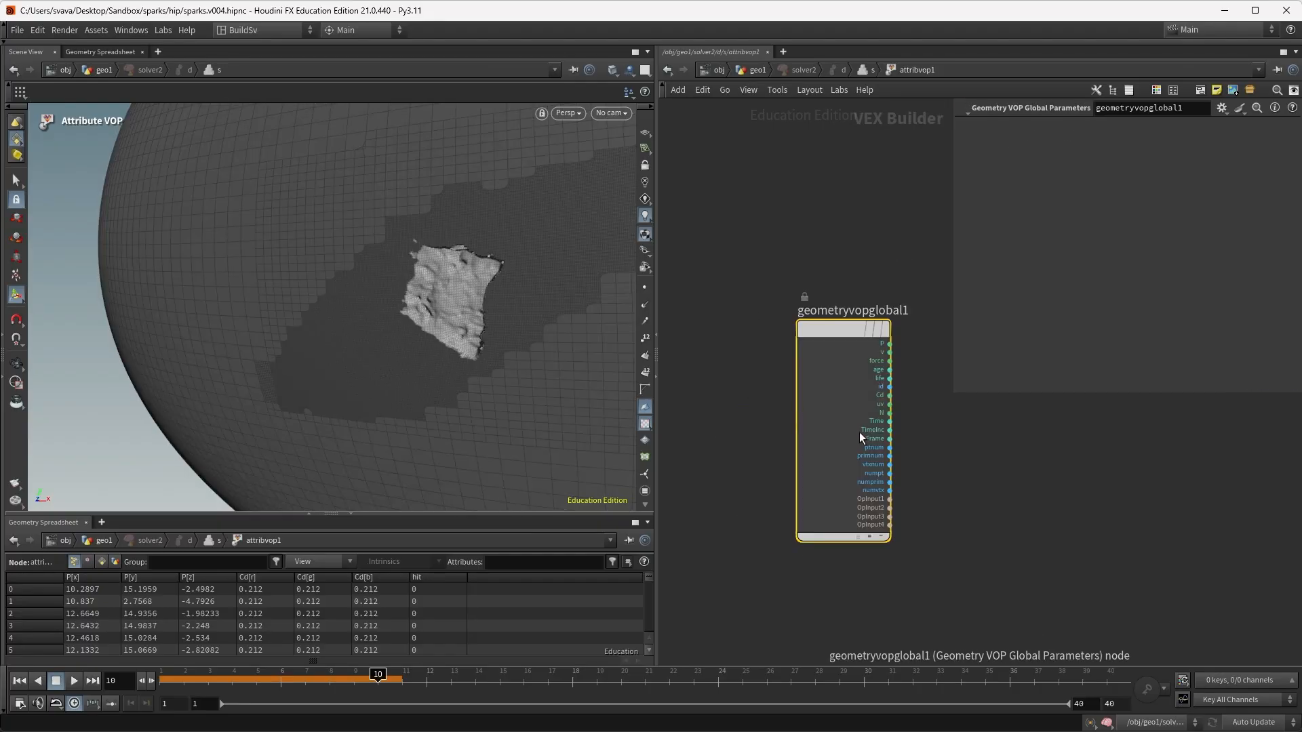
left_click_drag(959, 395, 1048, 358)
middle_click_drag(895, 344, 816, 361)
scroll(871, 344, "down", 1)
left_click_drag(971, 242, 1012, 307)
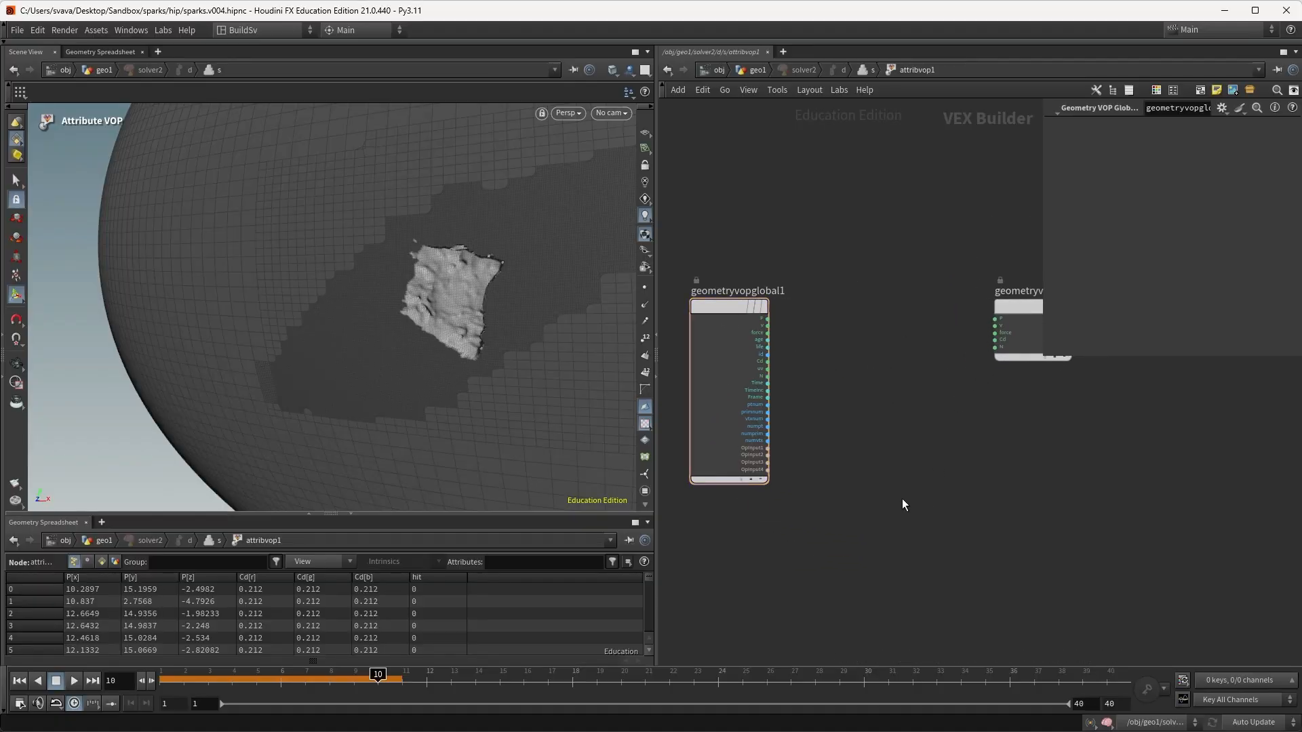
key("Tab")
type("impo")
key("Return")
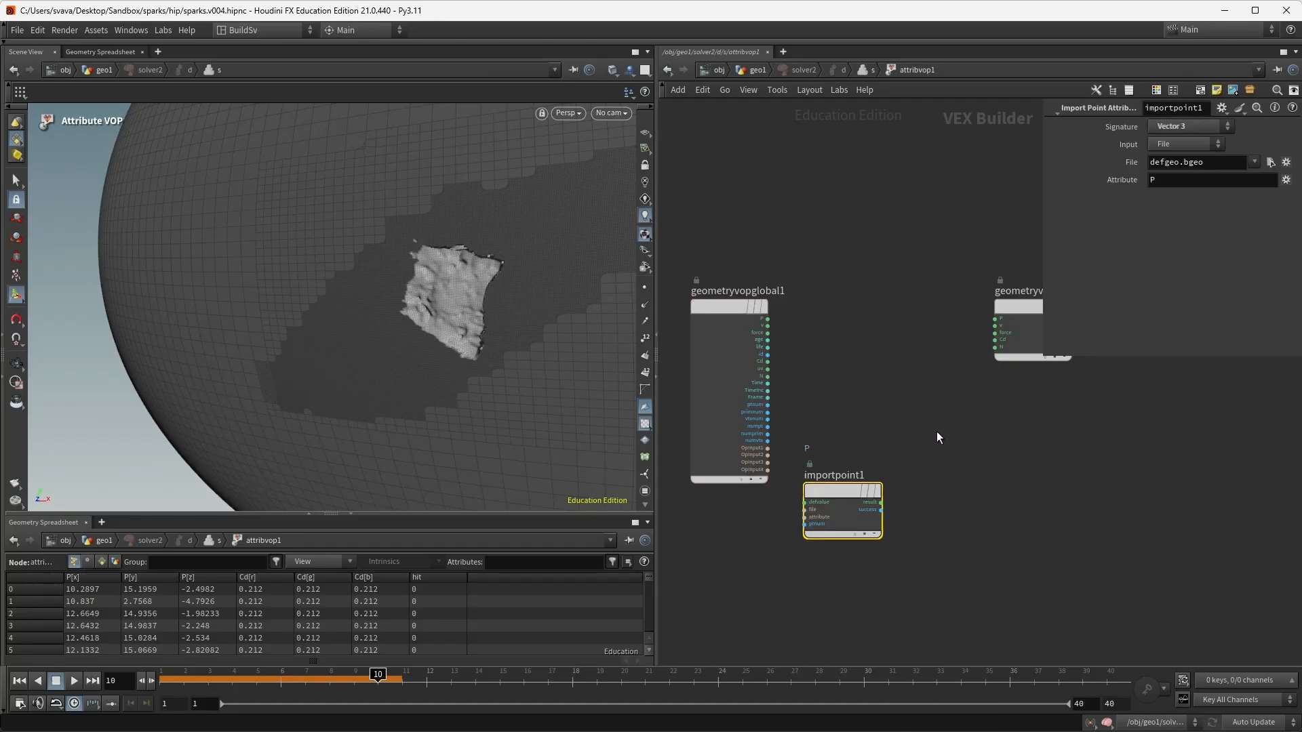
left_click(1172, 145)
left_click(1178, 182)
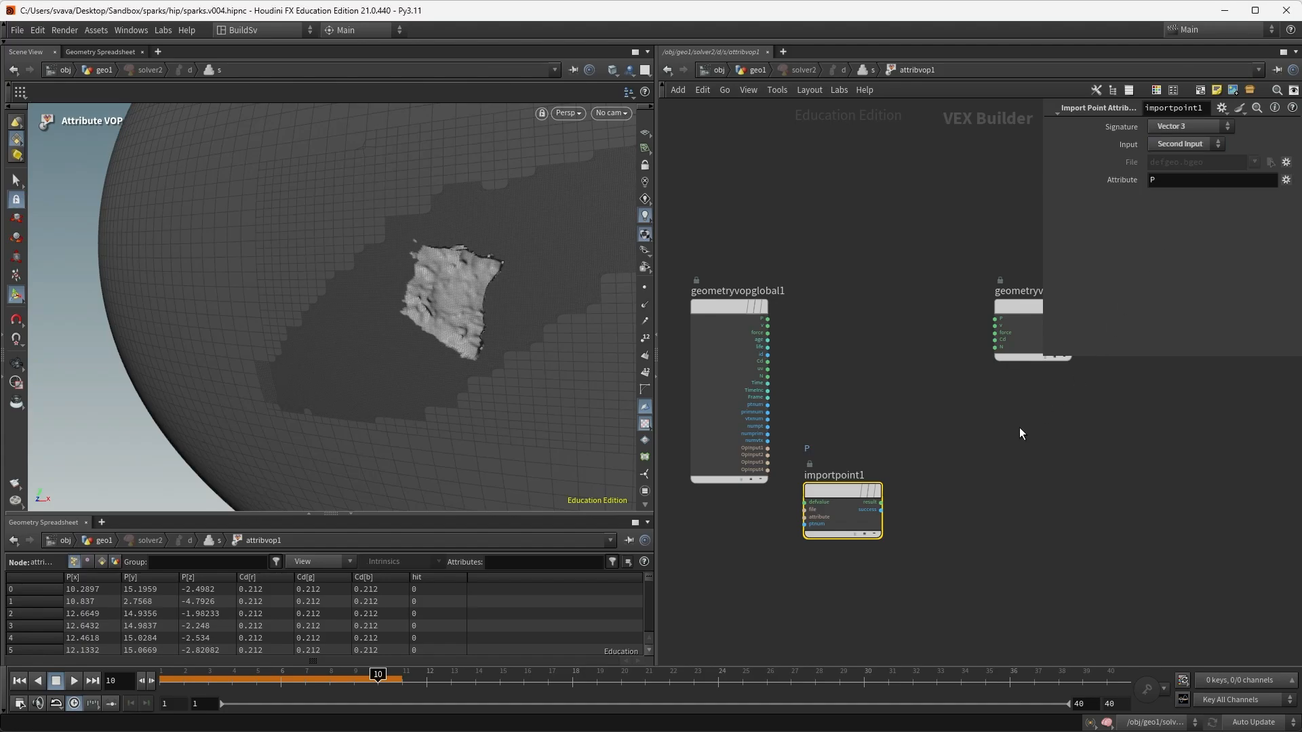
Connect the Import Point Attribute node's result to P on the geometry output node.
middle_click_drag(1002, 491, 965, 495)
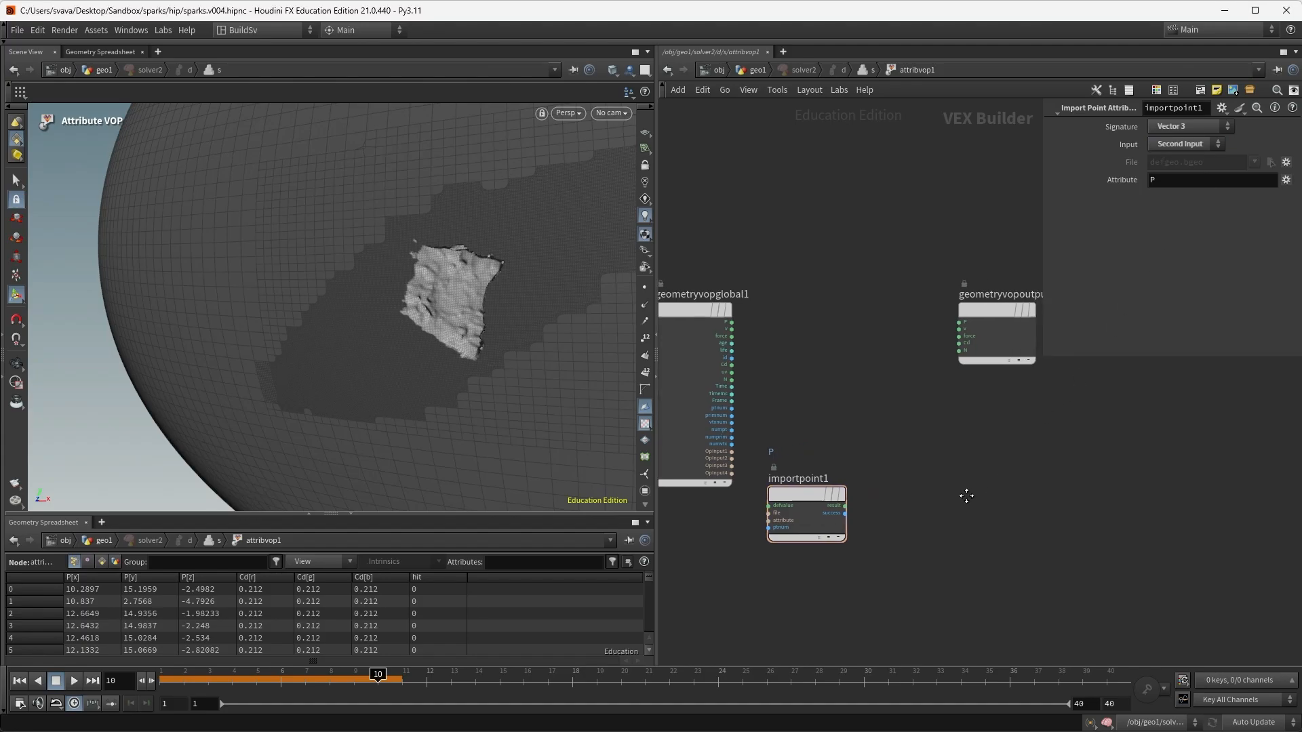
left_click(845, 508)
left_click(958, 324)
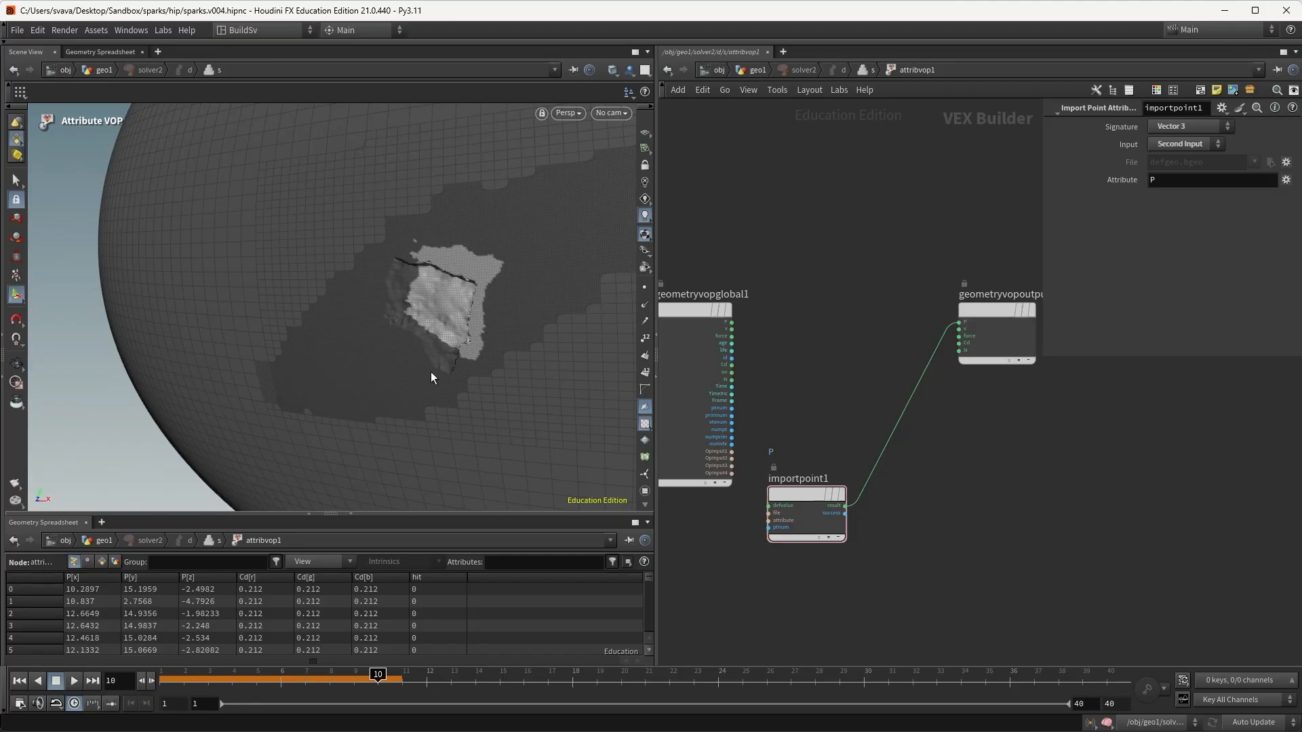
Disconnect the Import Point Attribute node from P on the geometry output node and add a Bind node below it.
left_click_drag(958, 323, 913, 339)
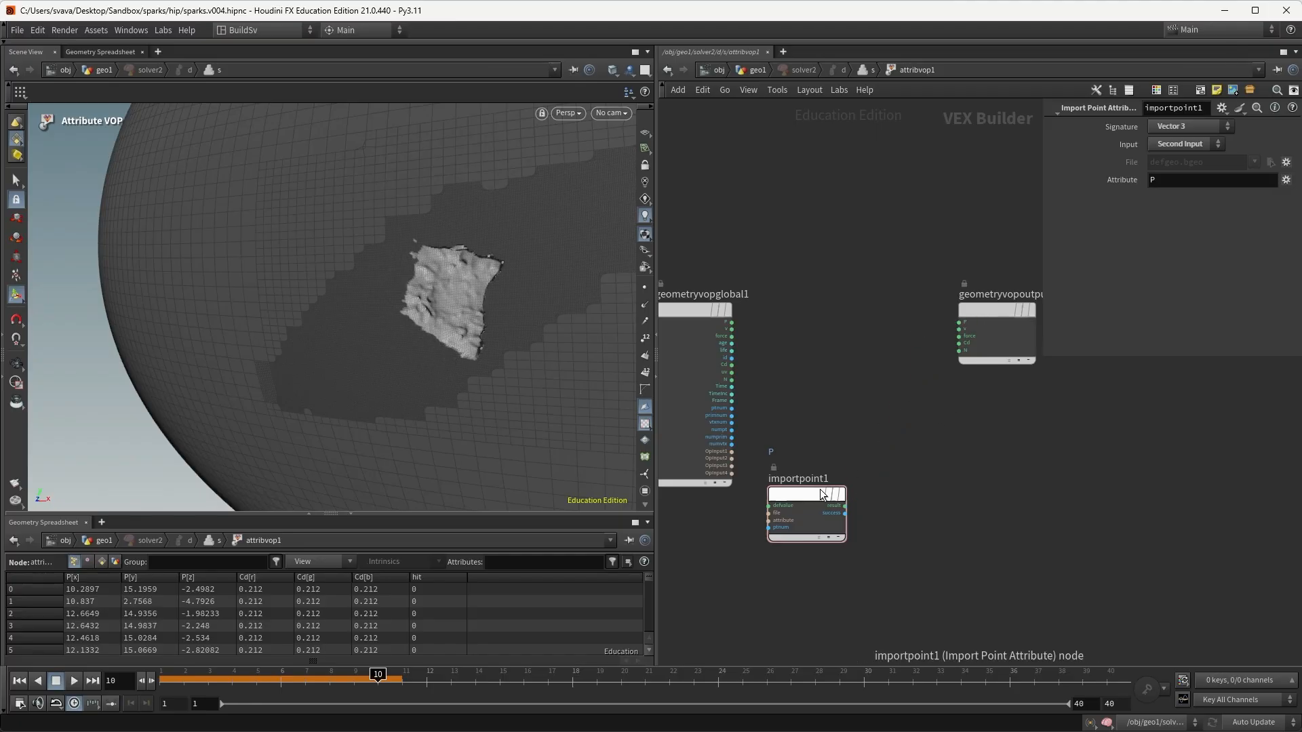
left_click_drag(822, 494, 808, 442)
key("Tab")
type("bi")
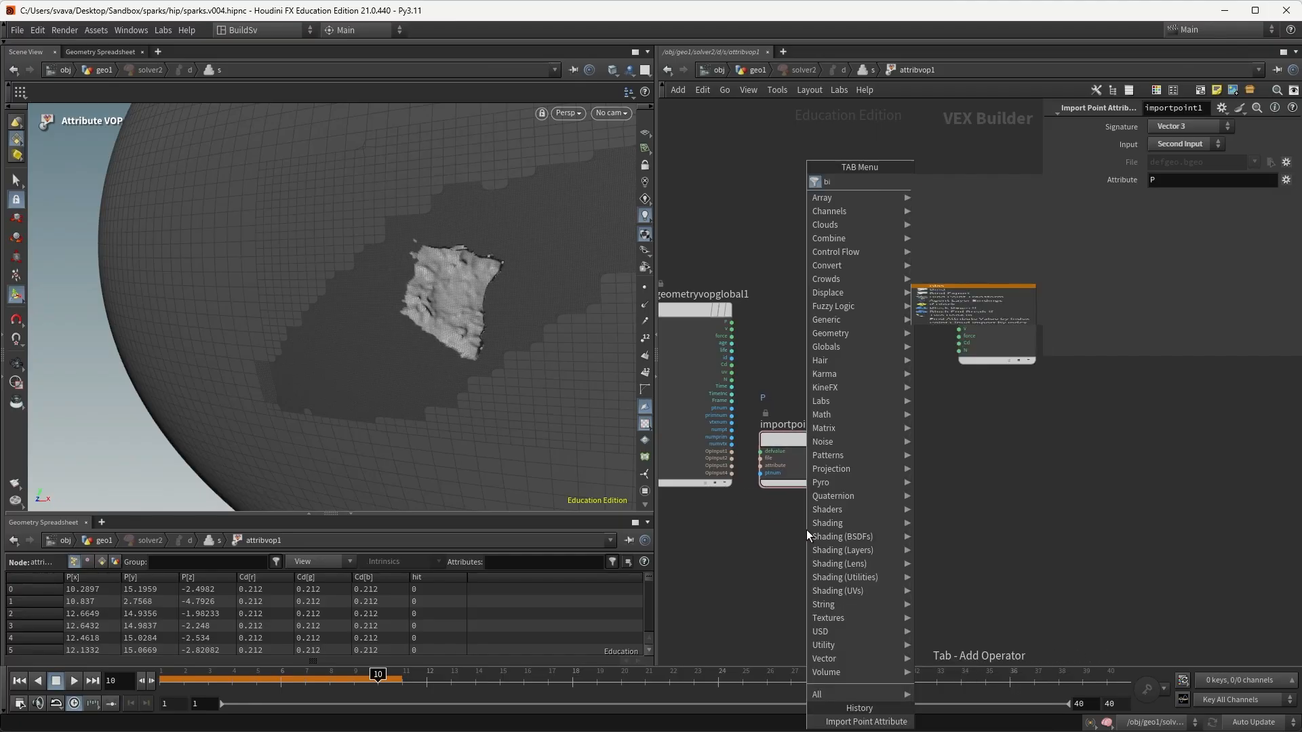
key("Return")
left_click(804, 548)
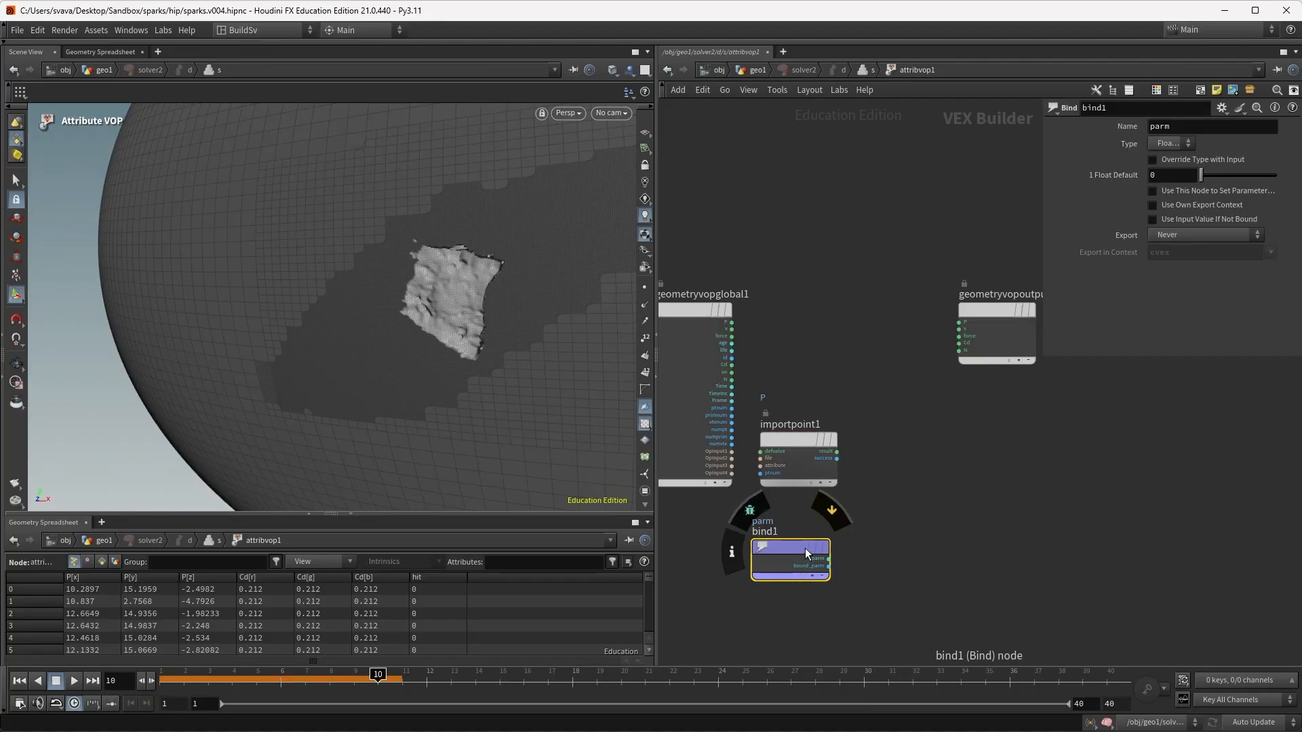
left_click_drag(805, 549, 806, 541)
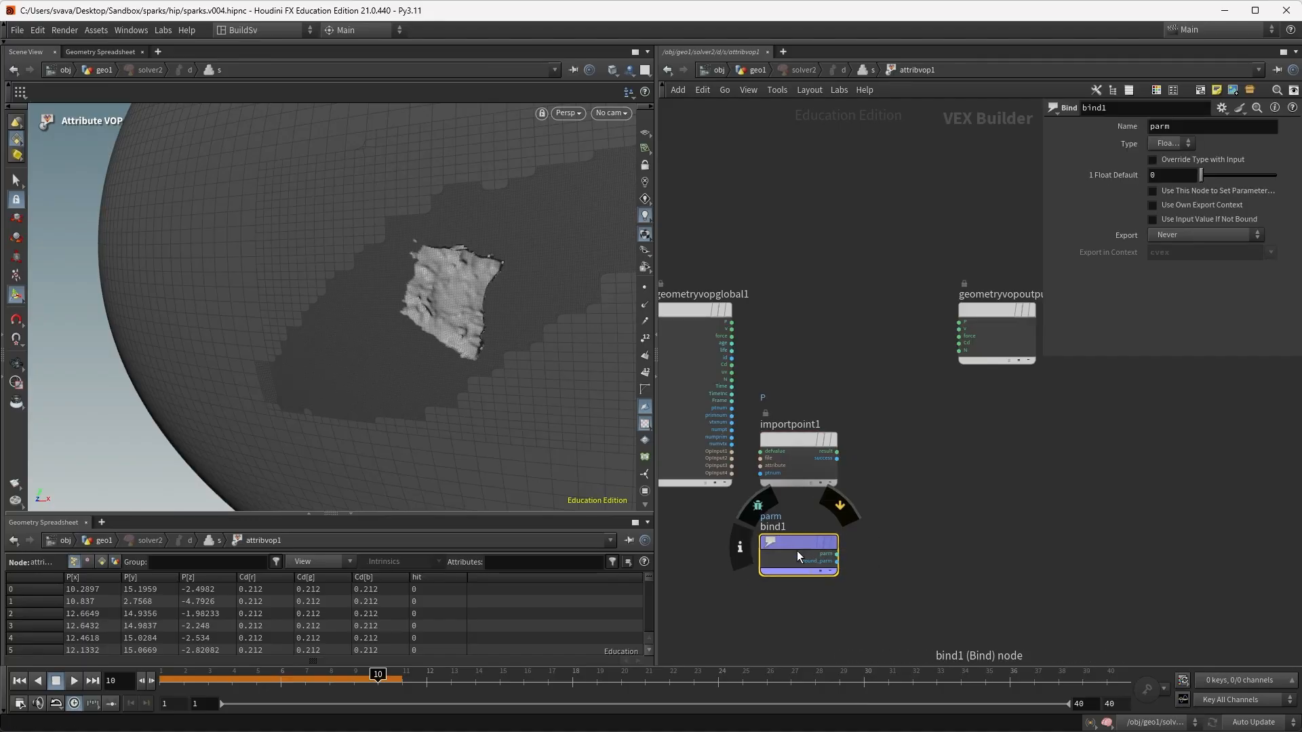
Name the Bind node's attribute hit and set its type to Integer.
double_click(1201, 127)
type("hit")
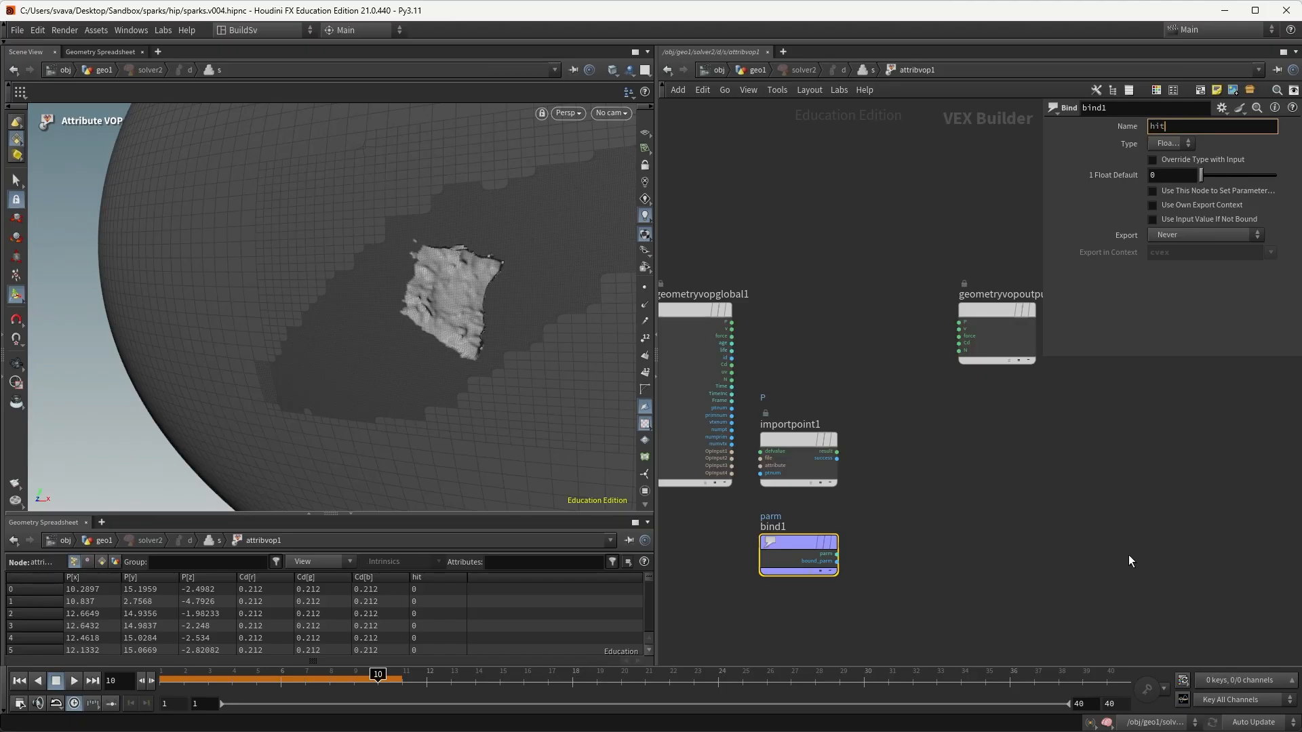
key("Return")
left_click(1168, 143)
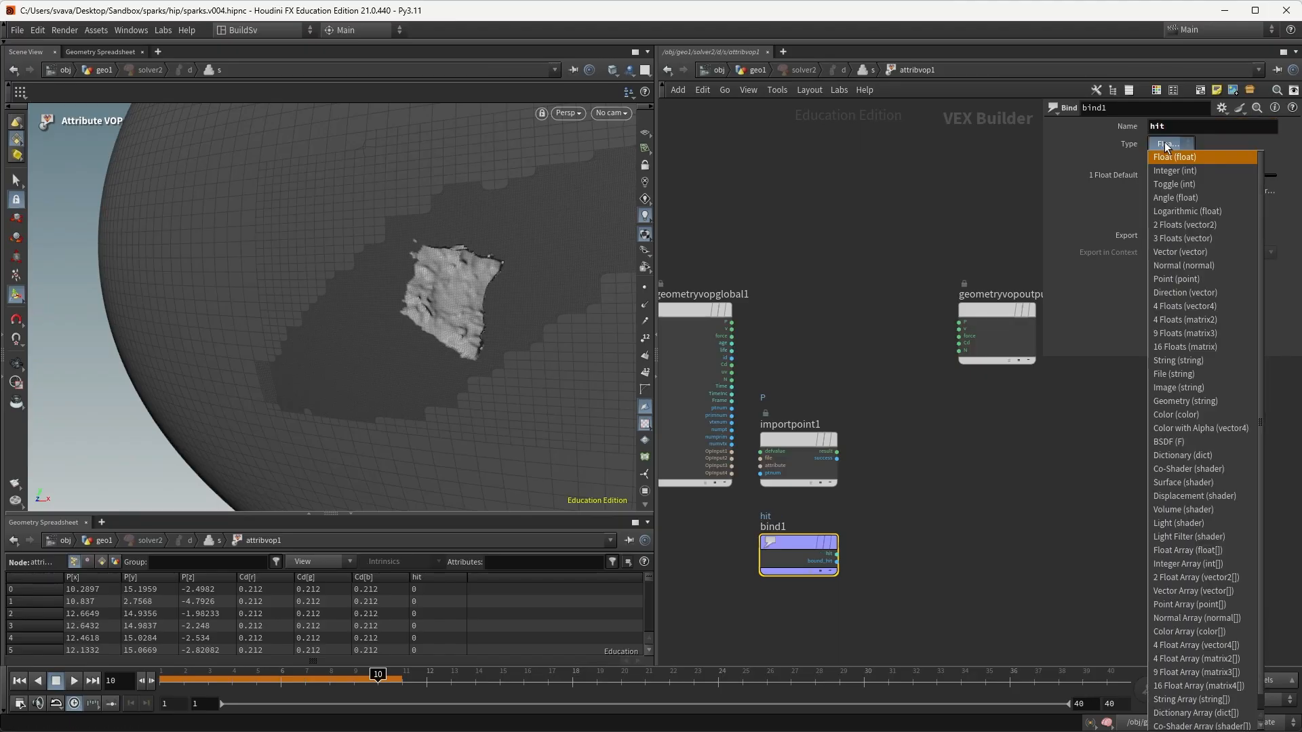
left_click(1169, 168)
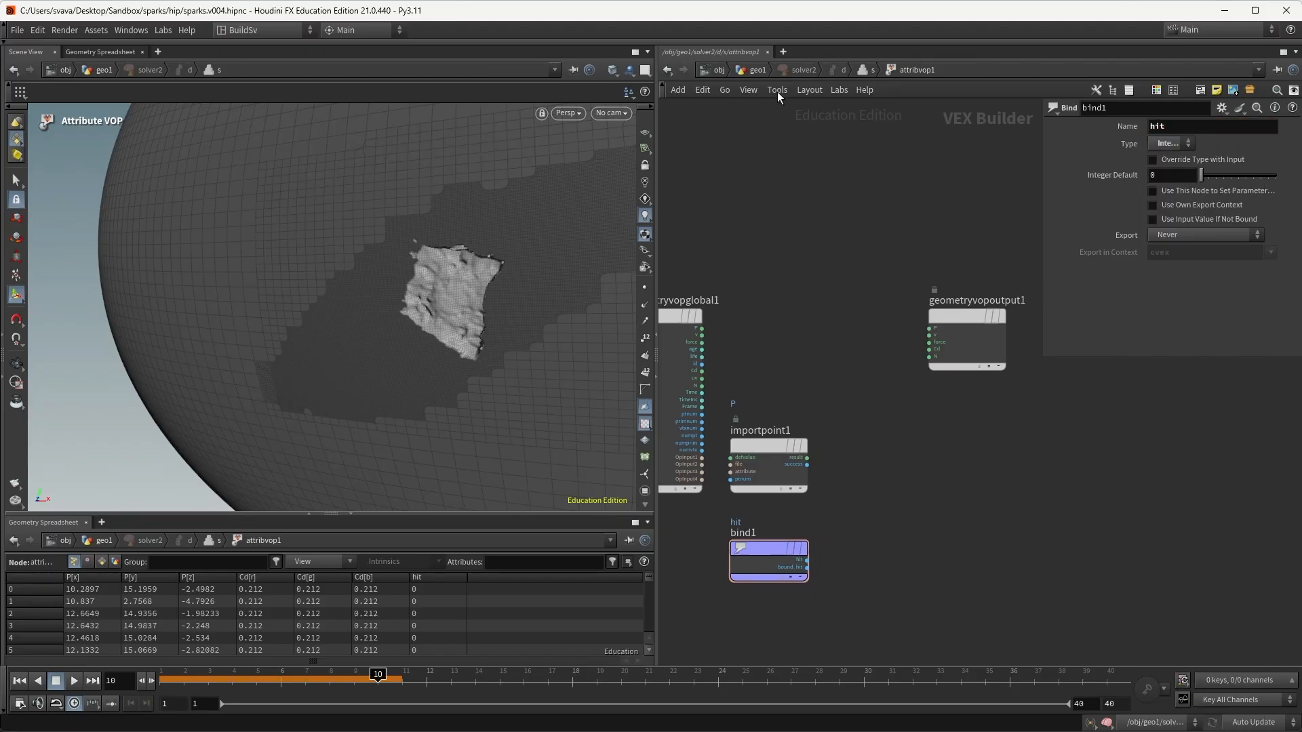
Take color5 out of the chain between attribwrangle4 and solver2, and return to the Attribute VOP inside solver2.
left_click(759, 70)
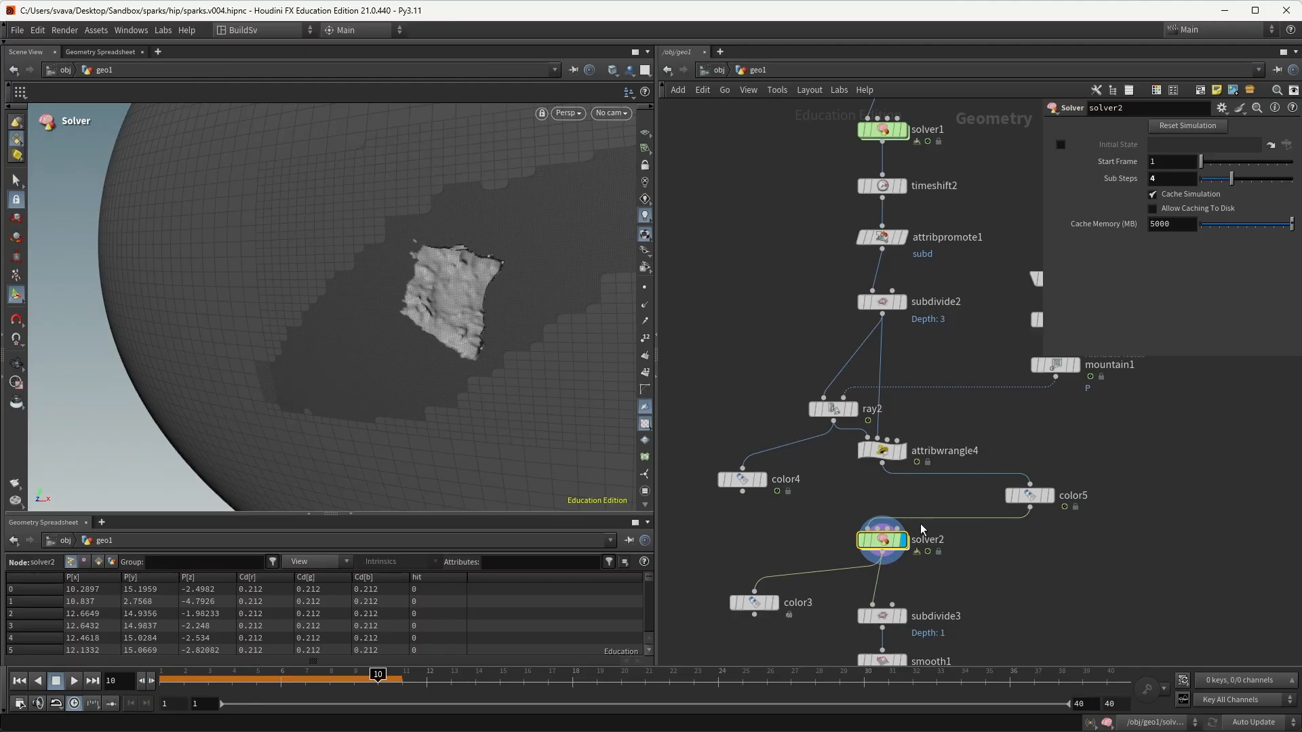
double_click(889, 536)
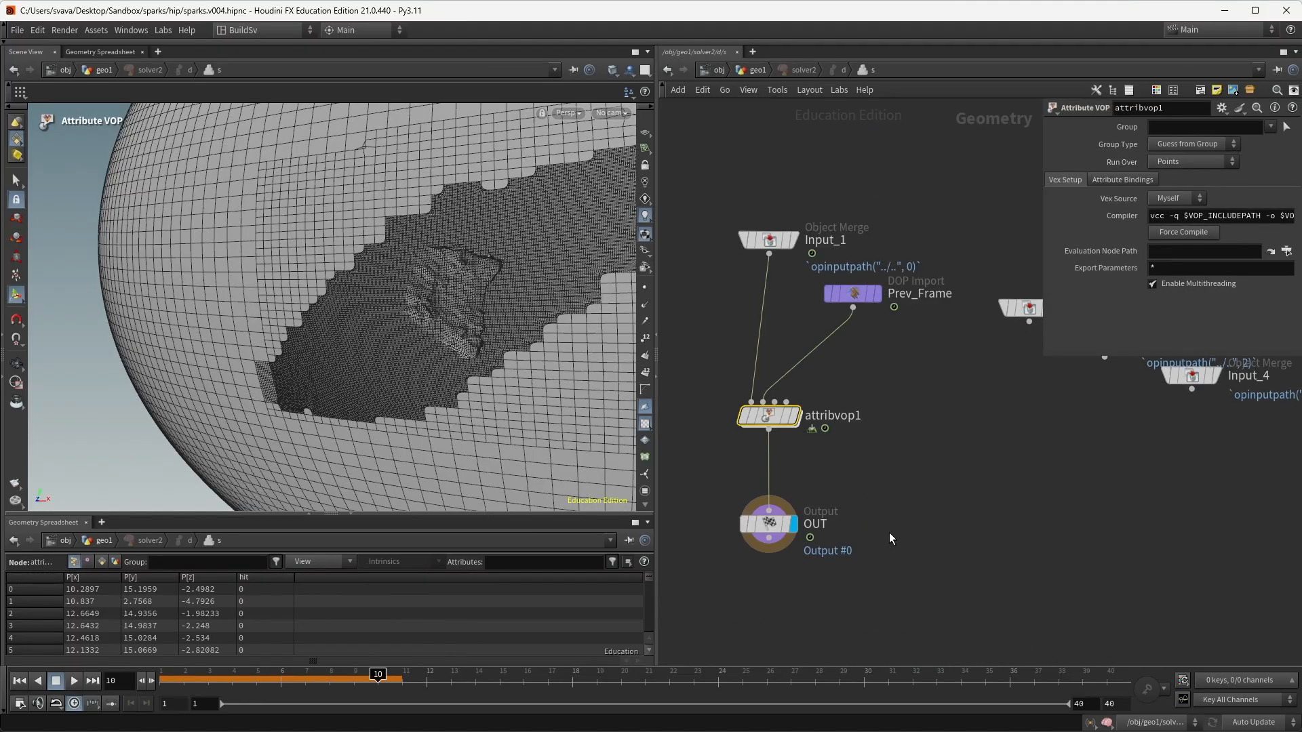
double_click(773, 415)
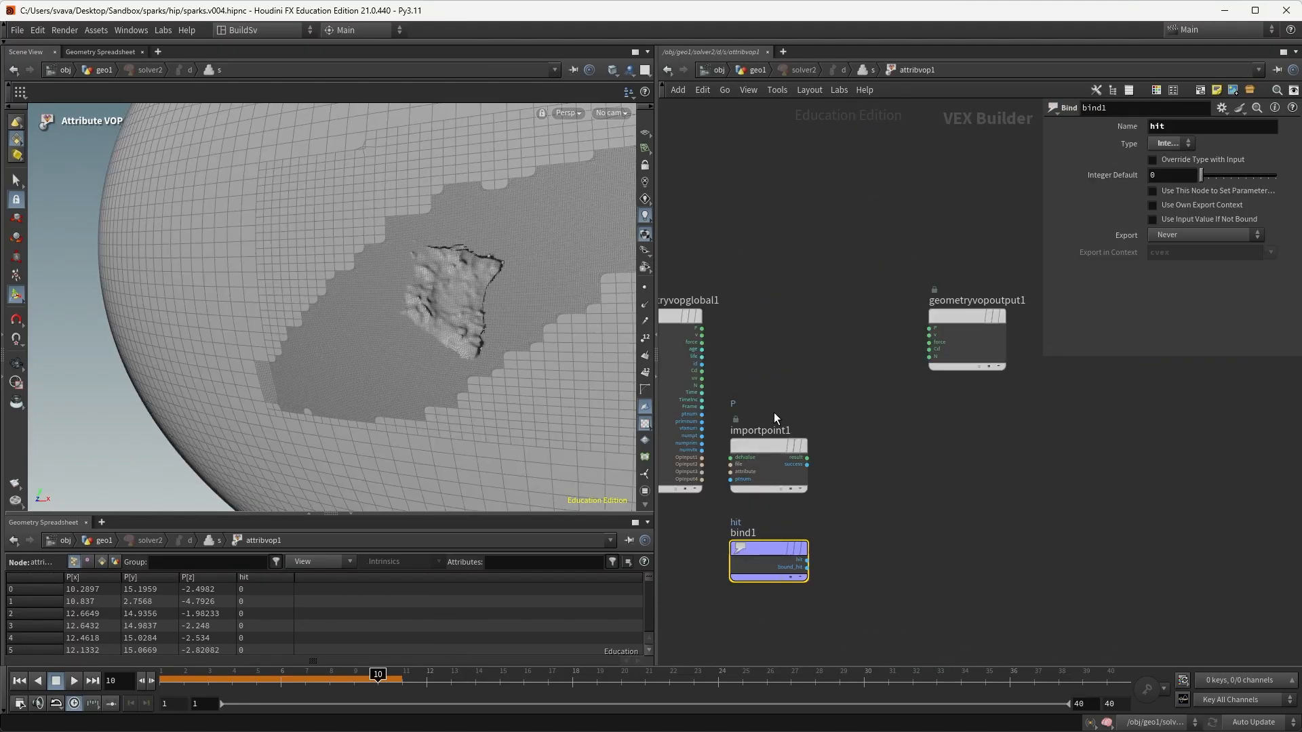
Preview the hit attribute by temporarily wiring the Bind node to Cd on the geometry output node, and remove the wire again.
left_click(807, 564)
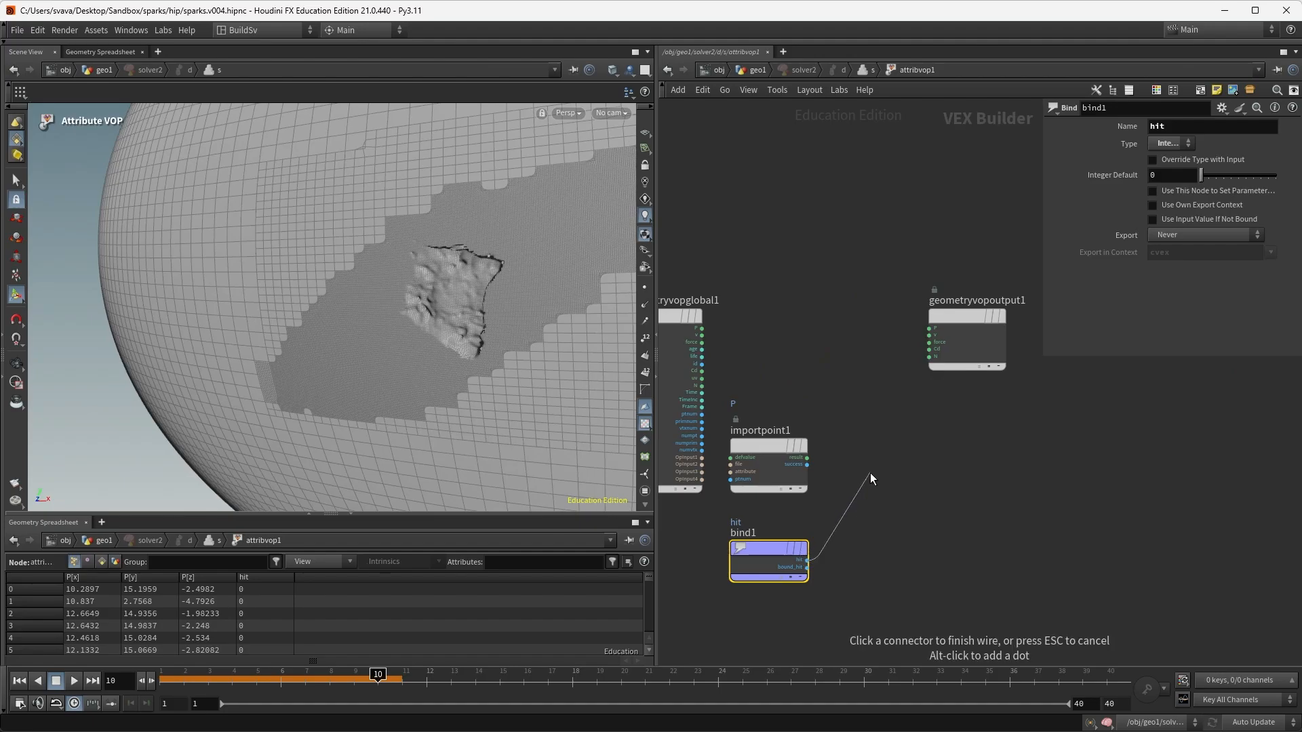
left_click(928, 349)
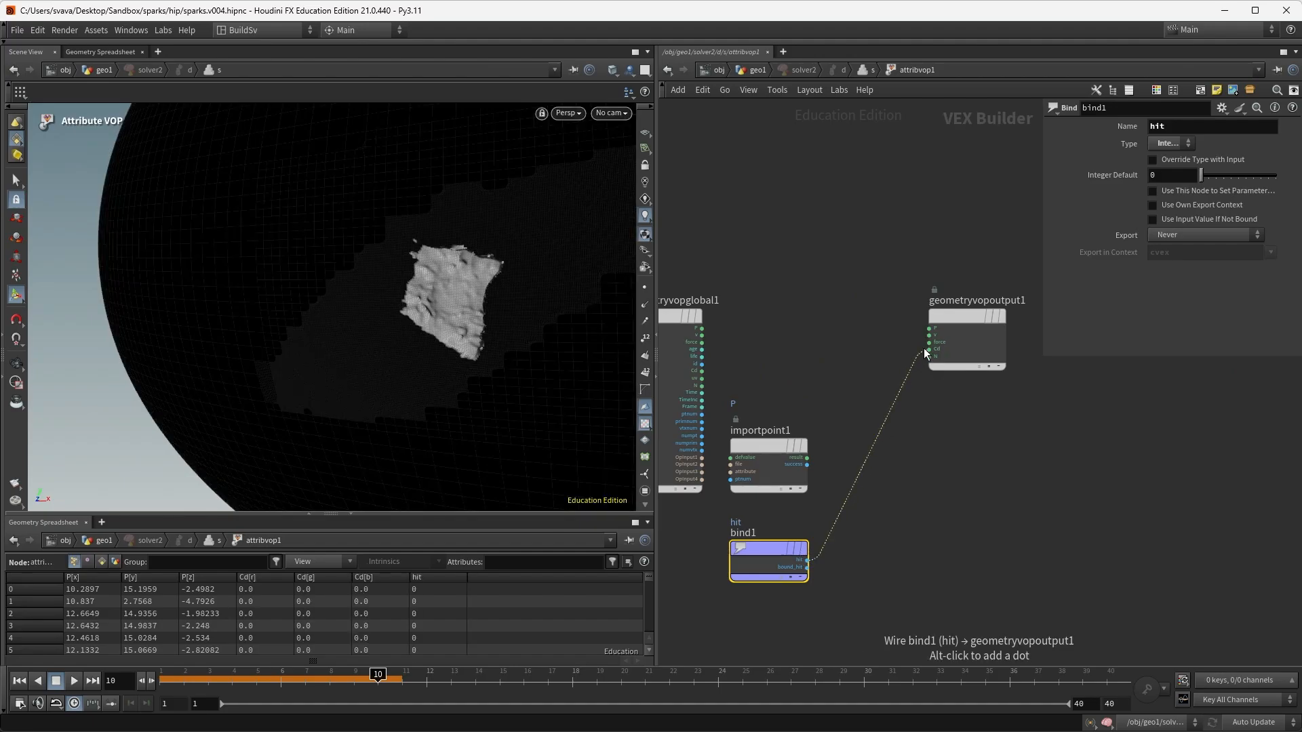
left_click(929, 352)
left_click(894, 447)
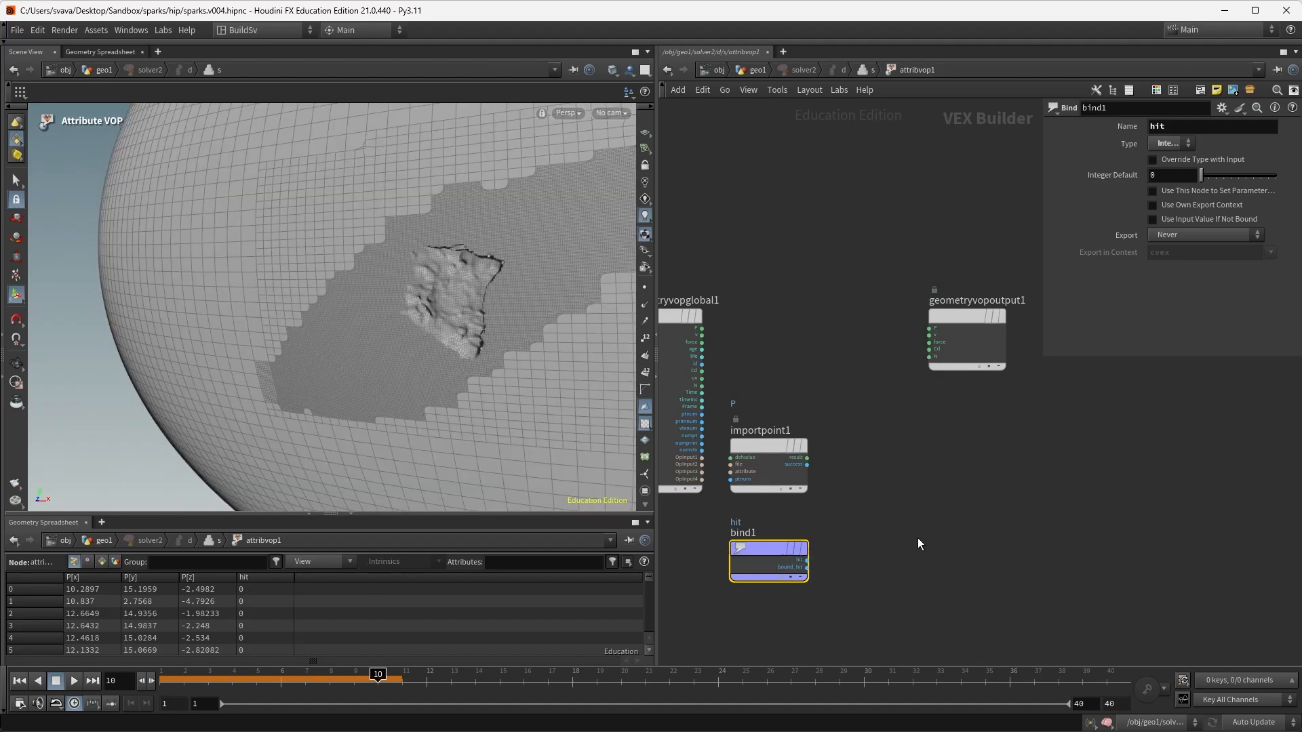
left_click(917, 542)
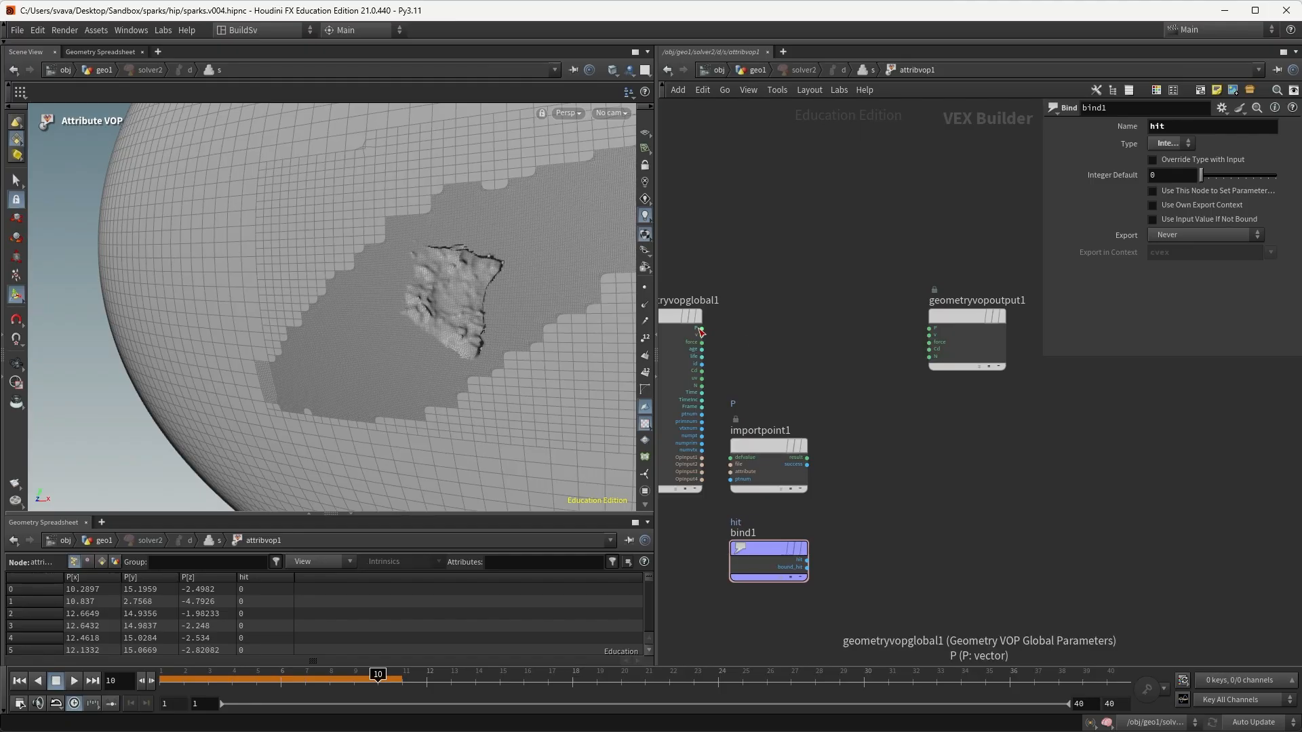
Wire the global P and then importpoint1's result to the output node's P for comparison, and connect hit to Cd.
left_click(701, 329)
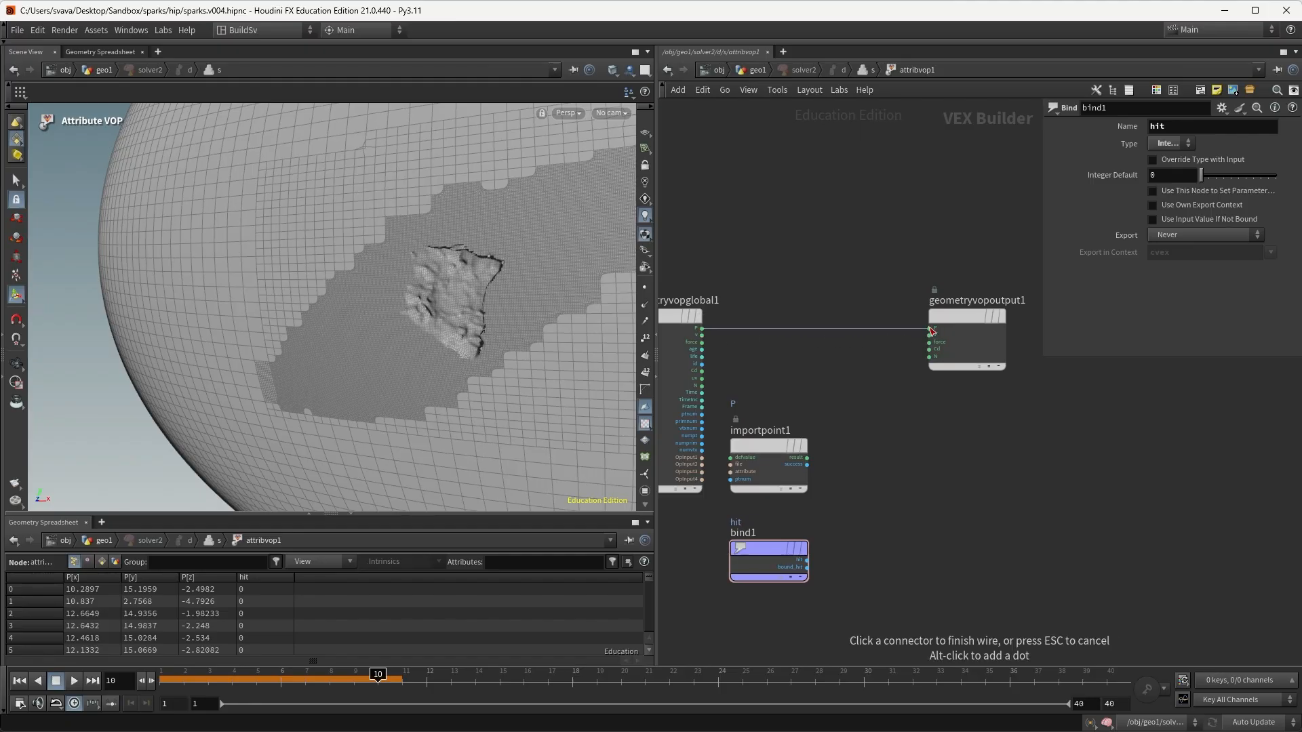
left_click(929, 328)
left_click(806, 459)
left_click(929, 329)
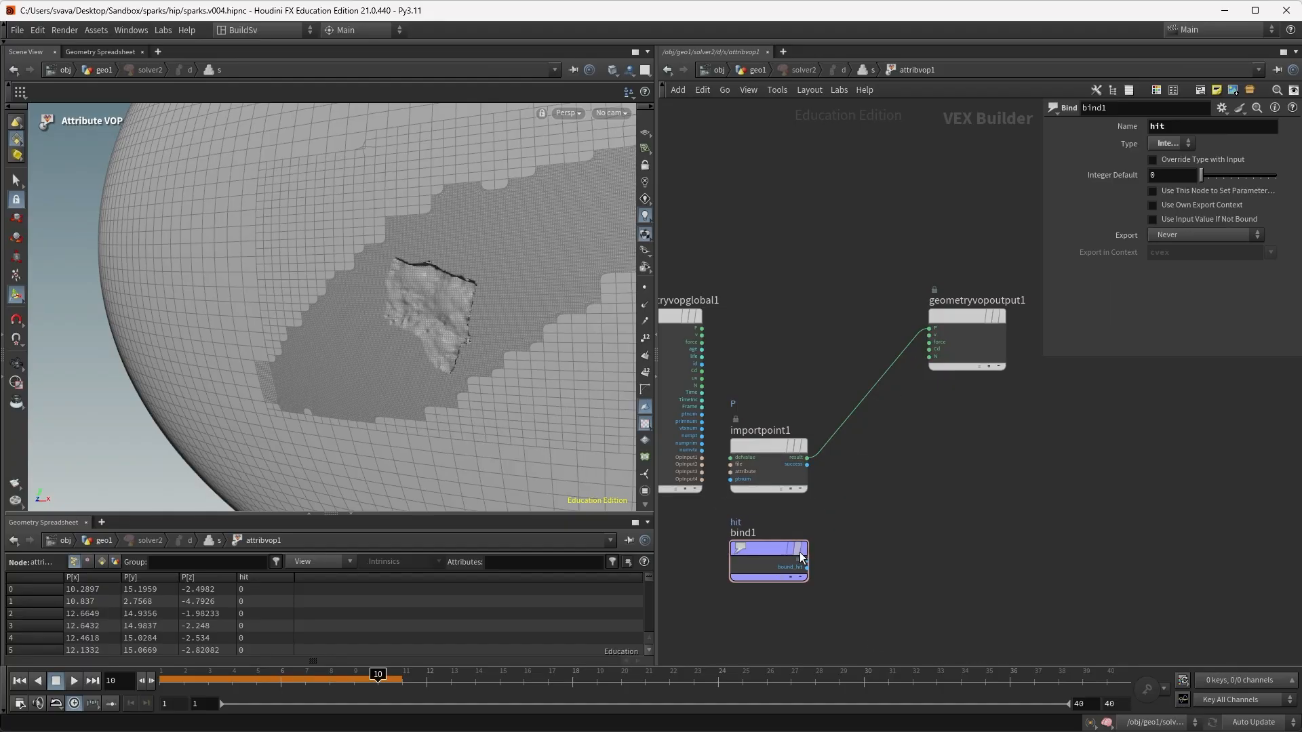
left_click_drag(807, 561, 922, 353)
left_click(929, 349)
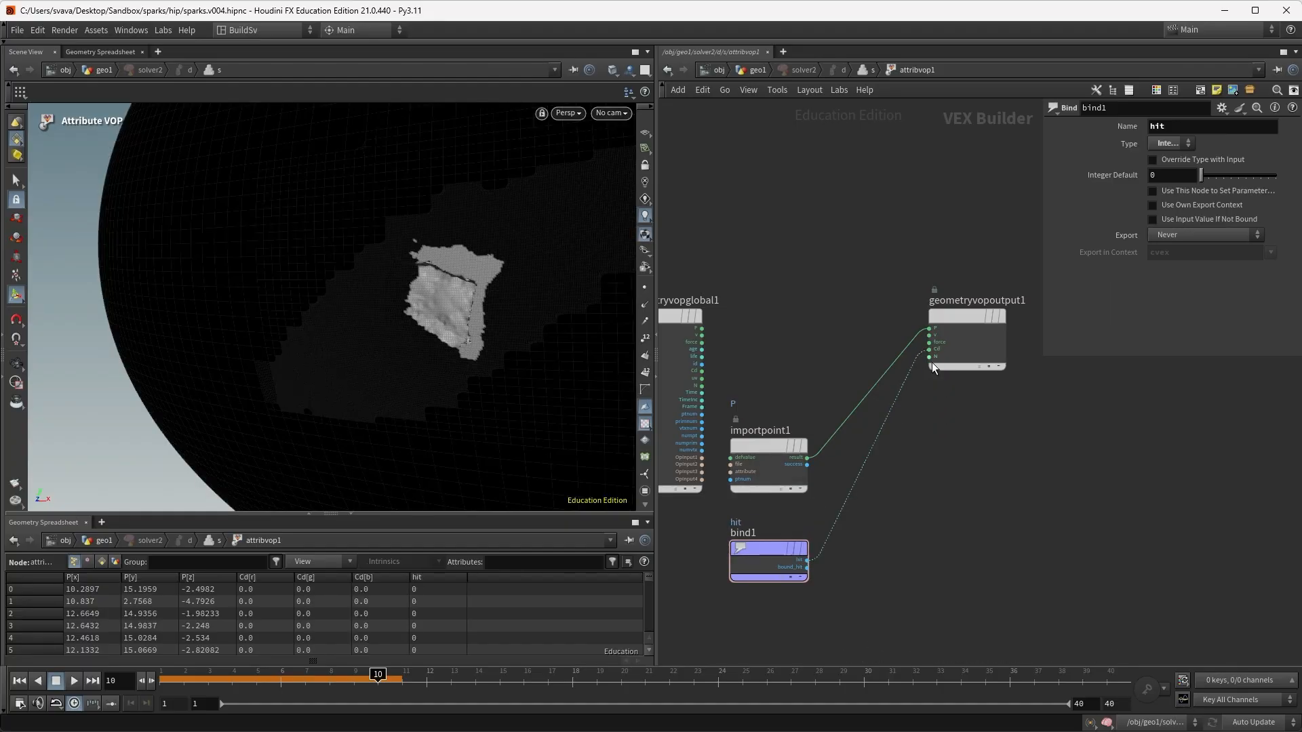
Add a Switch node and connect the Bind node's hit output to its switcher input.
key("Tab")
type("swit")
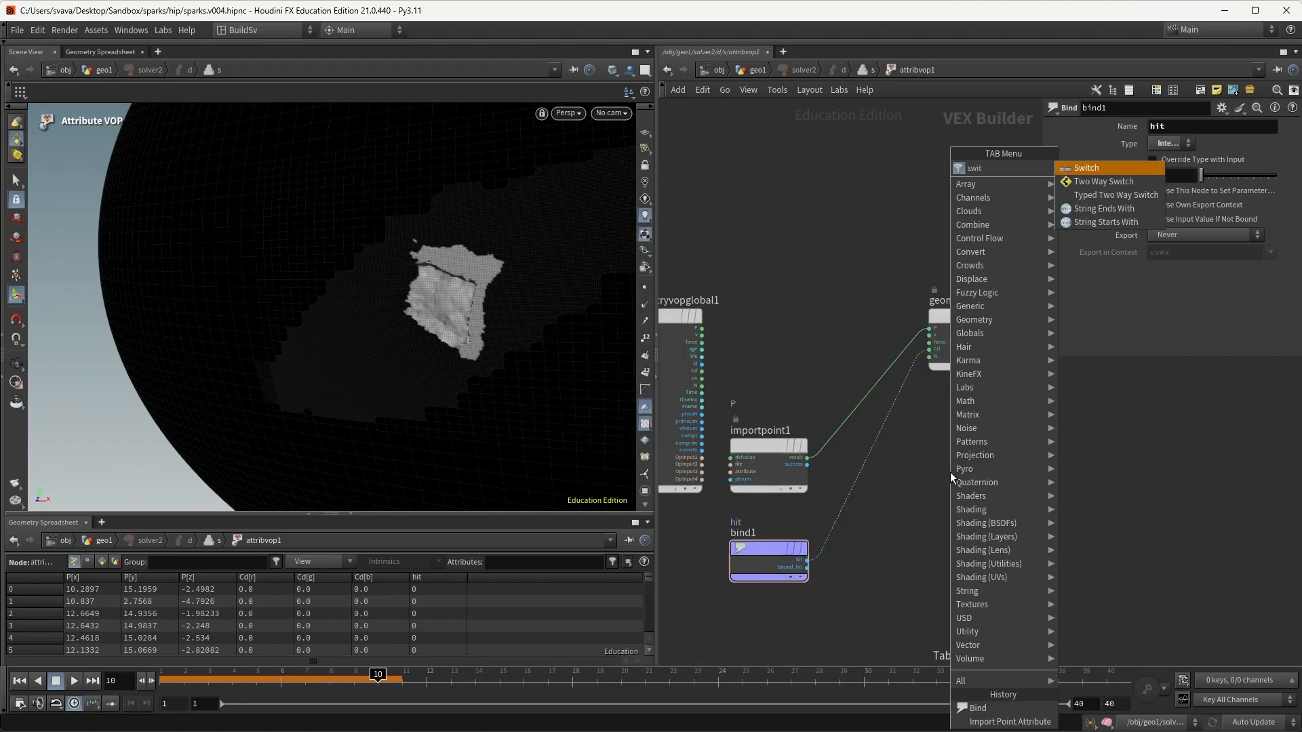
key("Return")
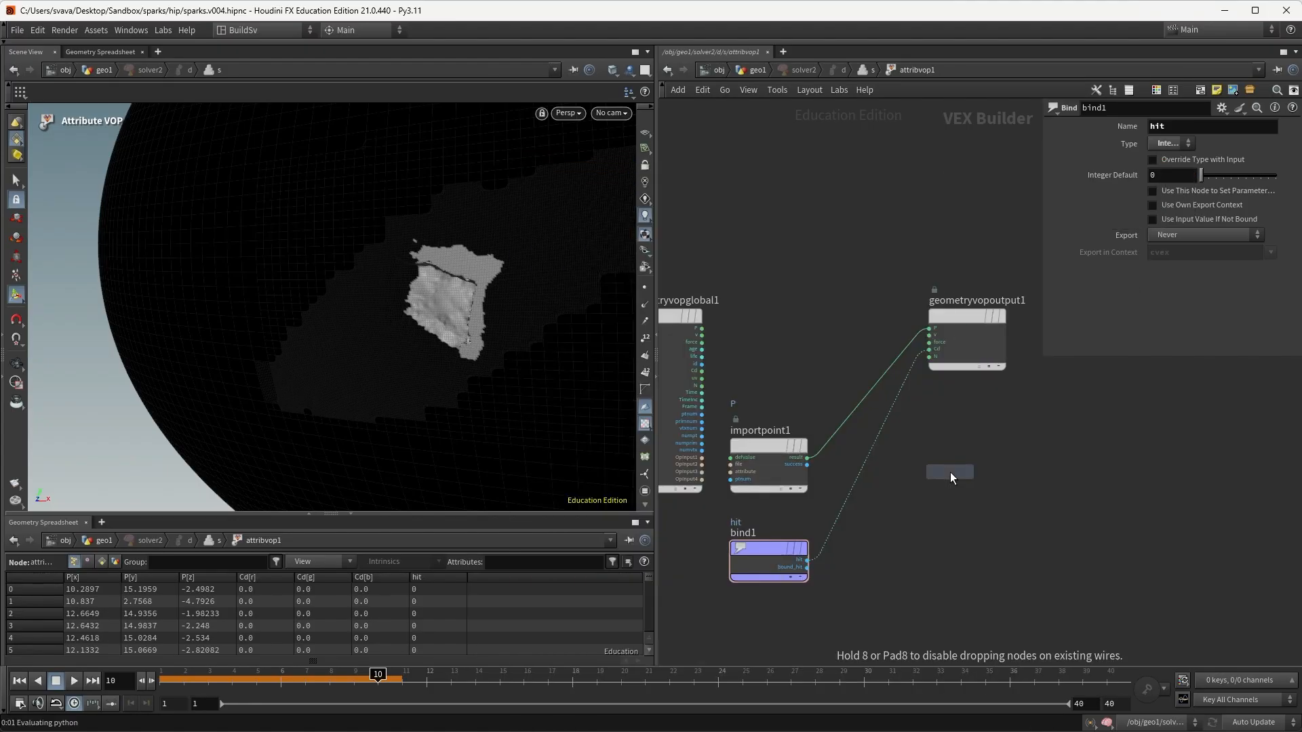
left_click(950, 472)
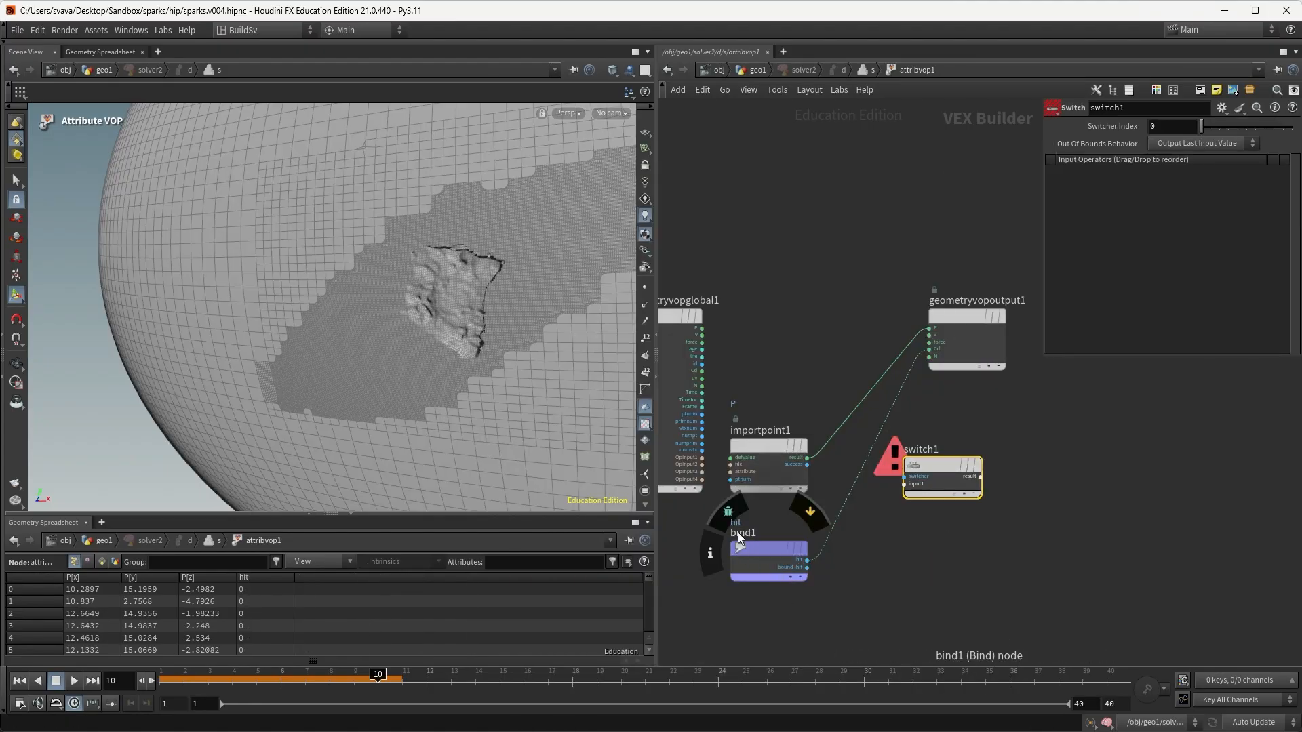
left_click(807, 560)
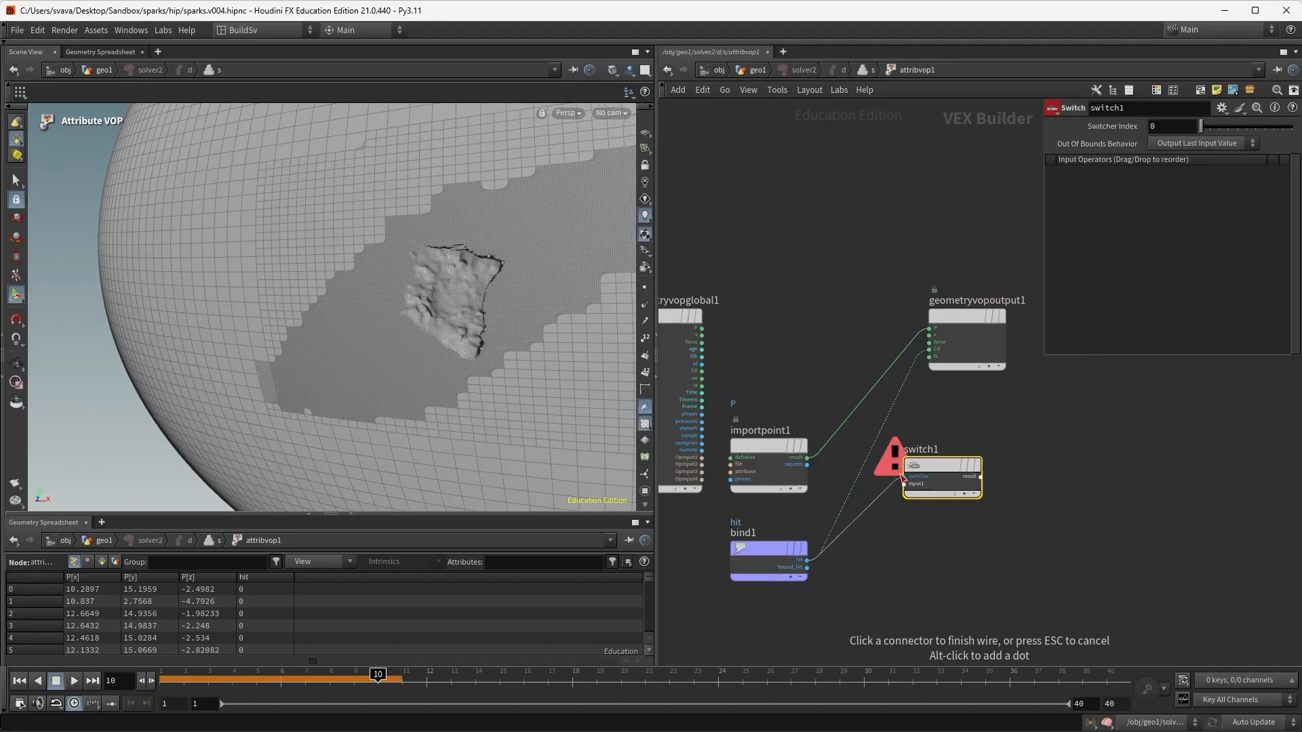
left_click(905, 477)
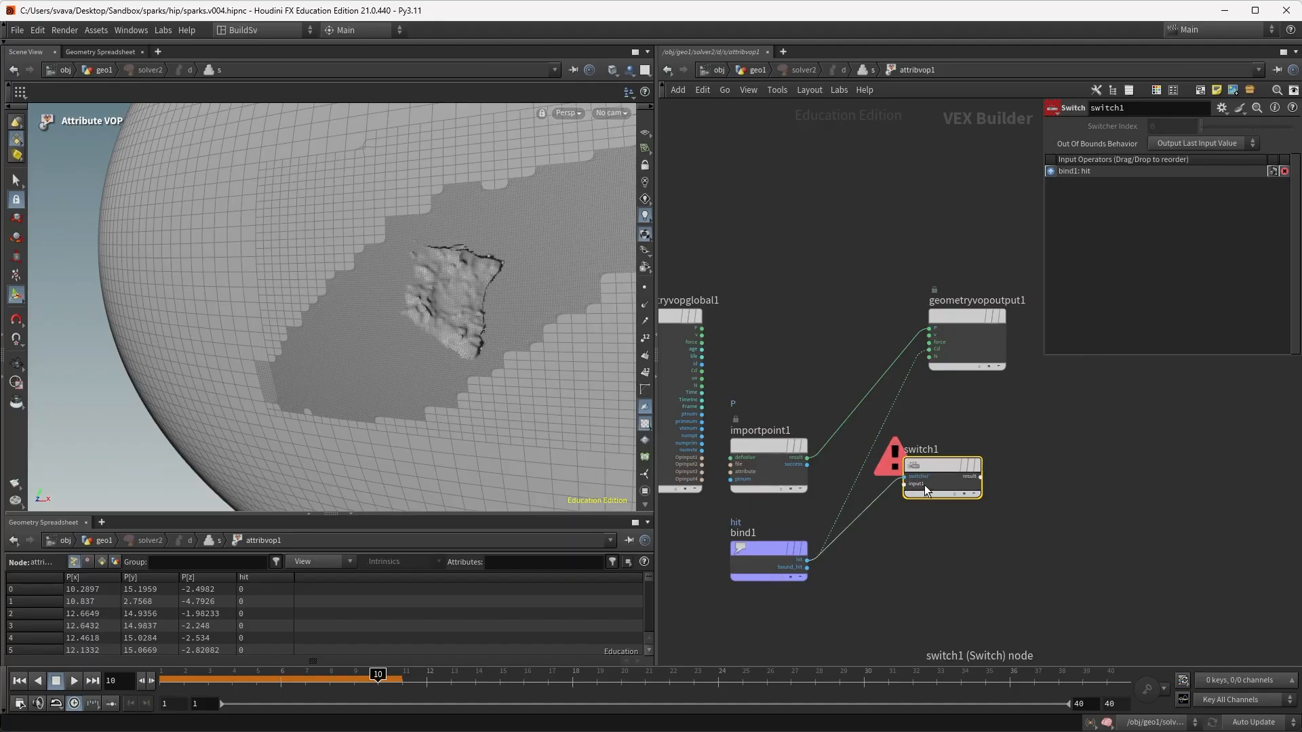
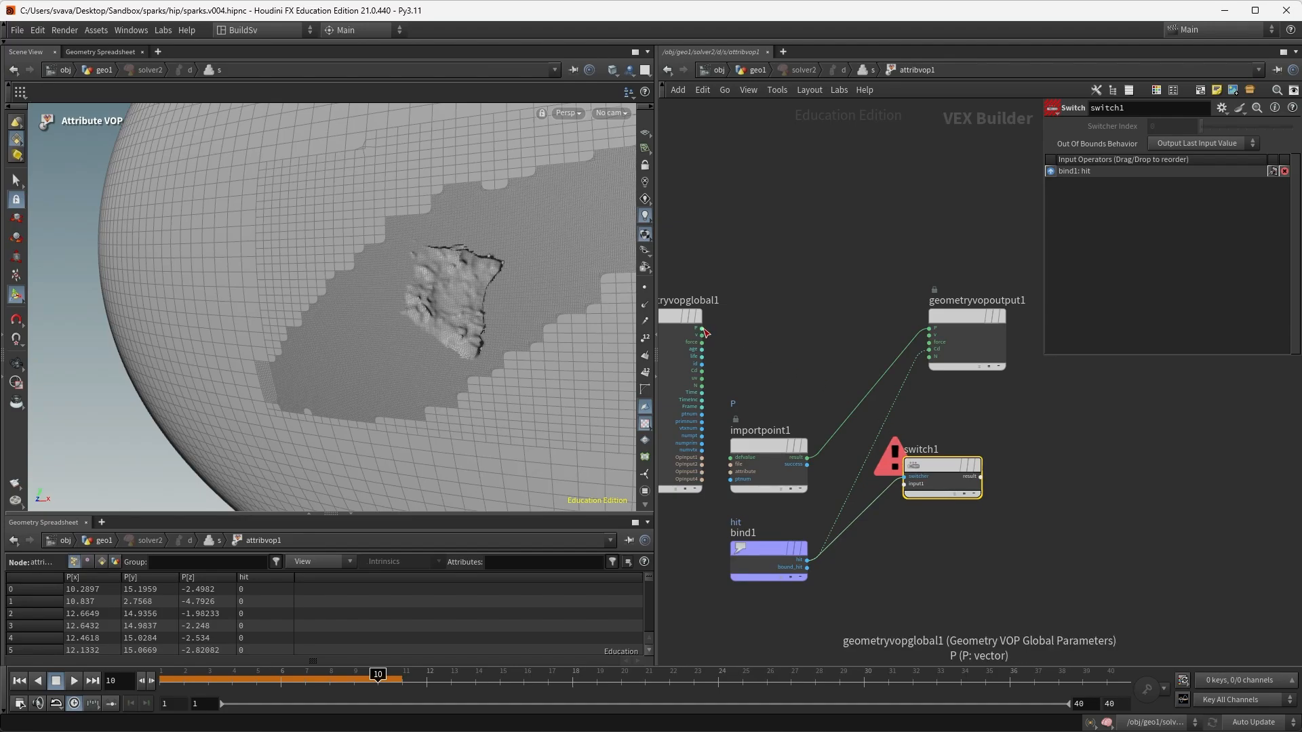
Connect importpoint1's result and the global P as the switch's first and second inputs, and wire the switch result to the output node's P.
left_click(807, 459)
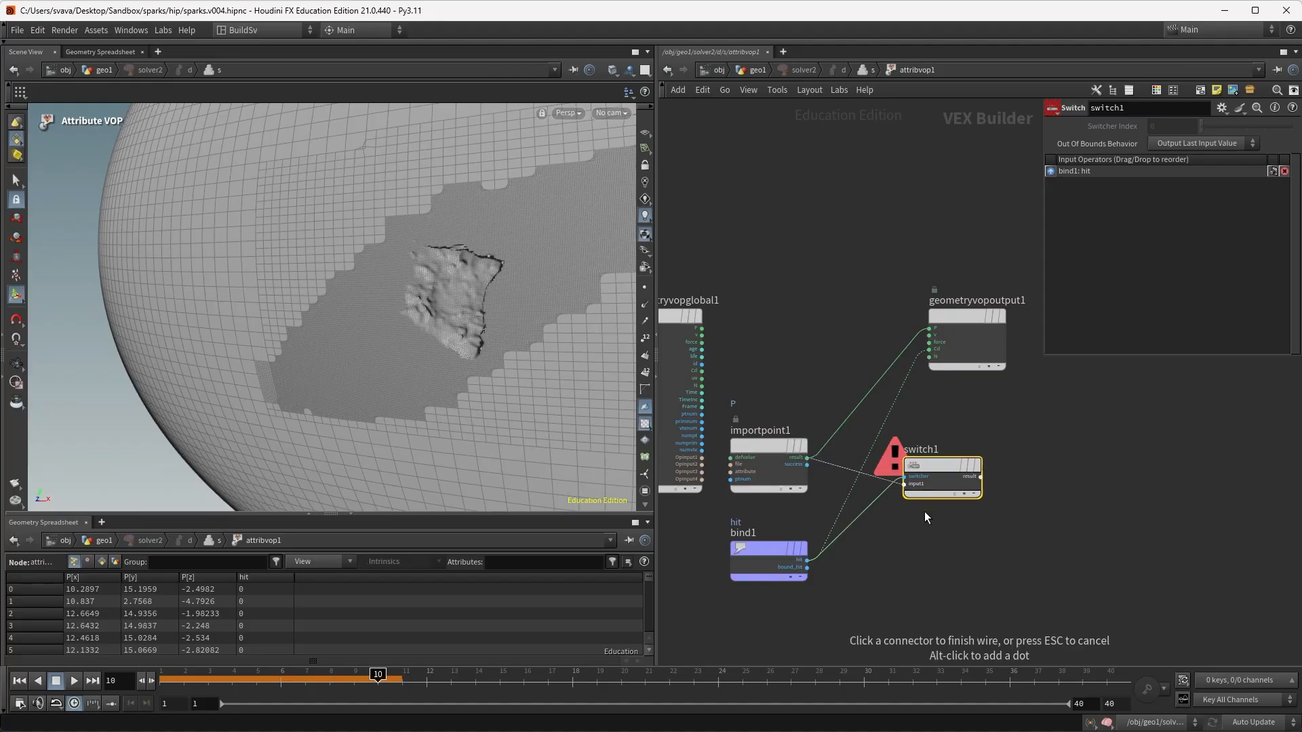
left_click(907, 485)
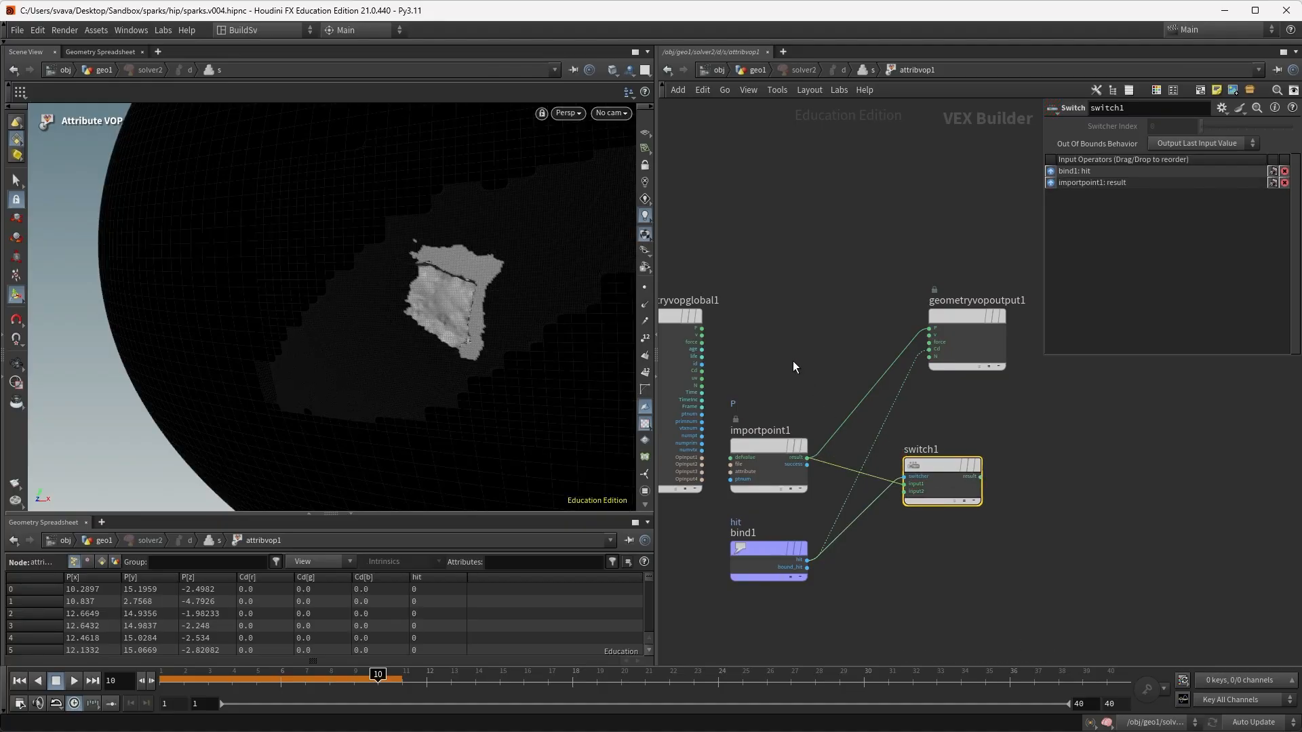
left_click(703, 329)
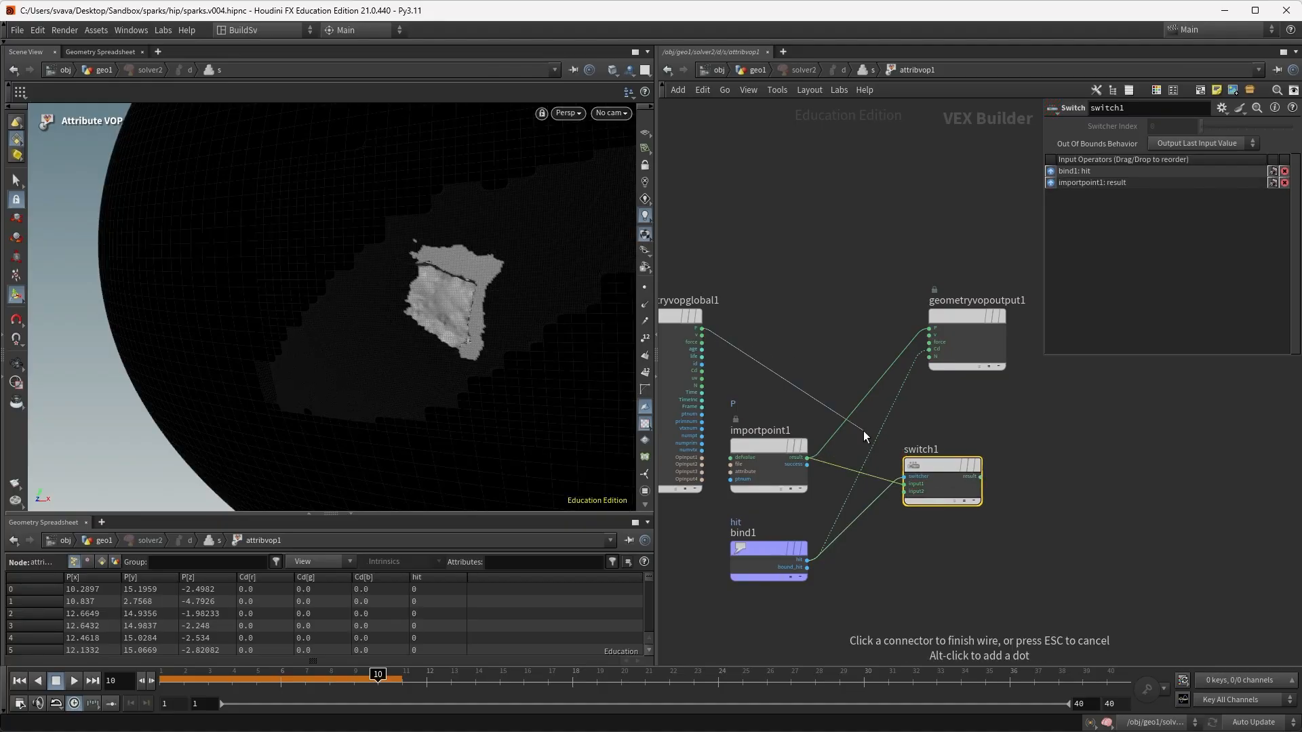
left_click(907, 495)
left_click(980, 477)
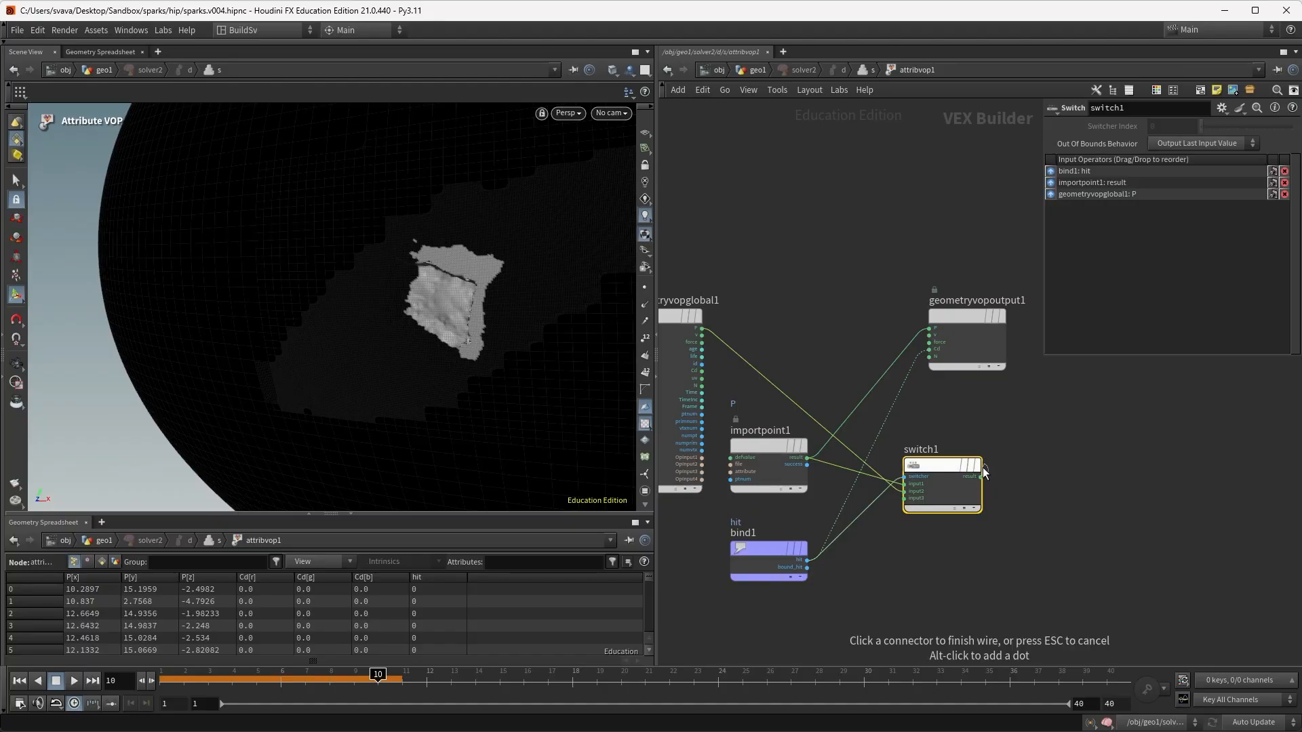
left_click(927, 332)
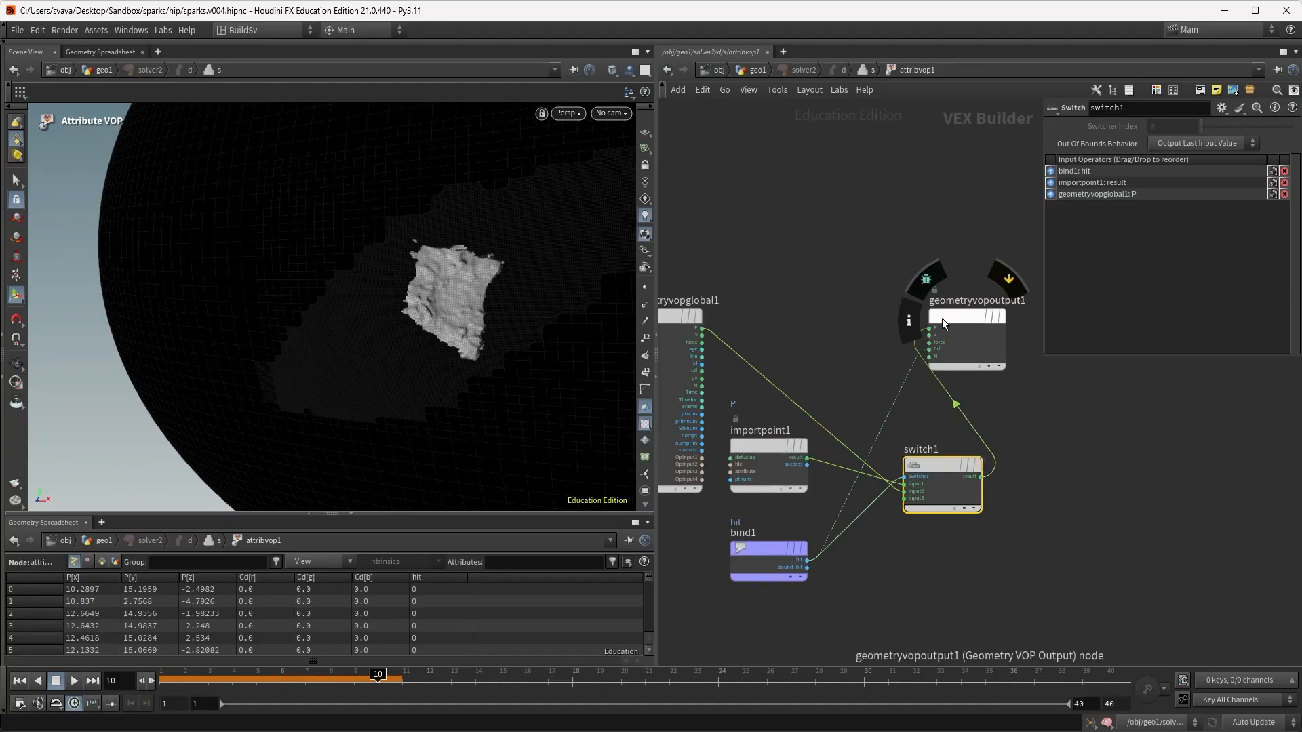
left_click_drag(942, 319, 1077, 397)
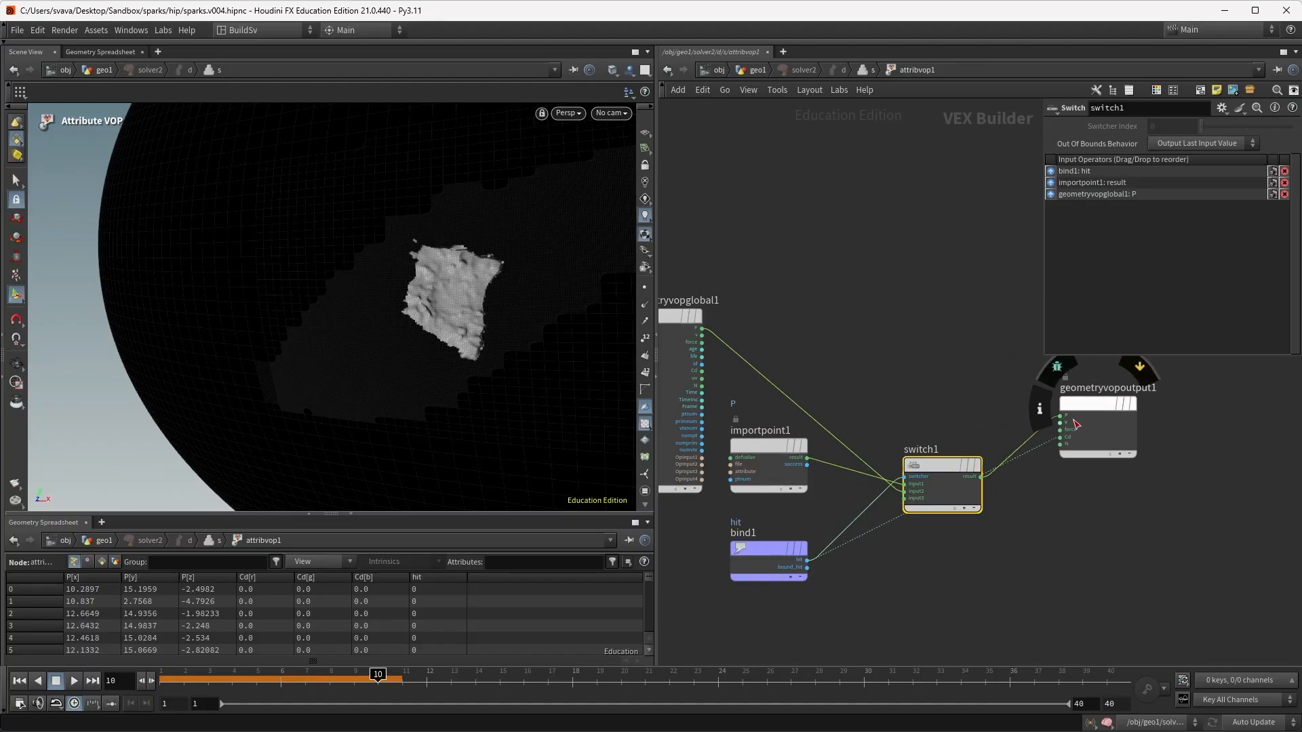
Run the solver from frame 1 to frame 11 to check the accumulated deformation, and disconnect hit from Cd.
key("ctrl+Up")
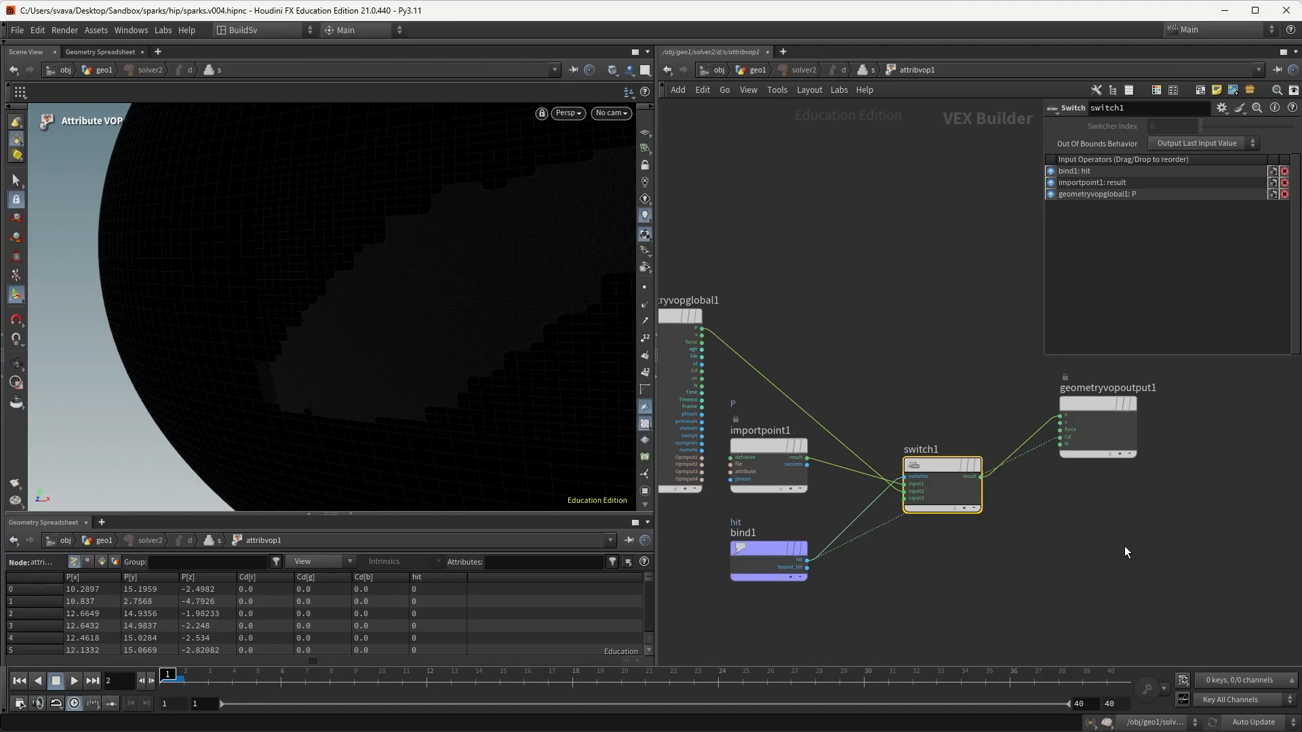
key("Right")
key("Right")
key("Right")
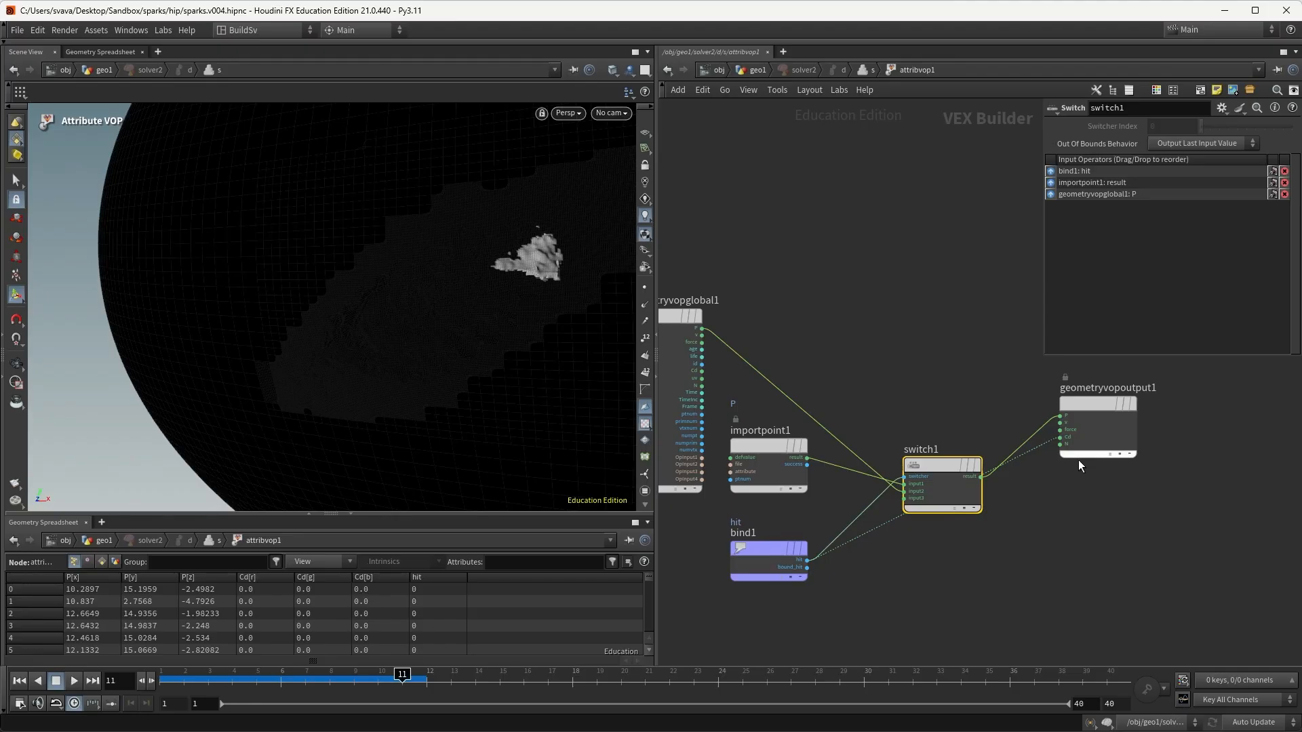
left_click(1060, 444)
left_click(1061, 468)
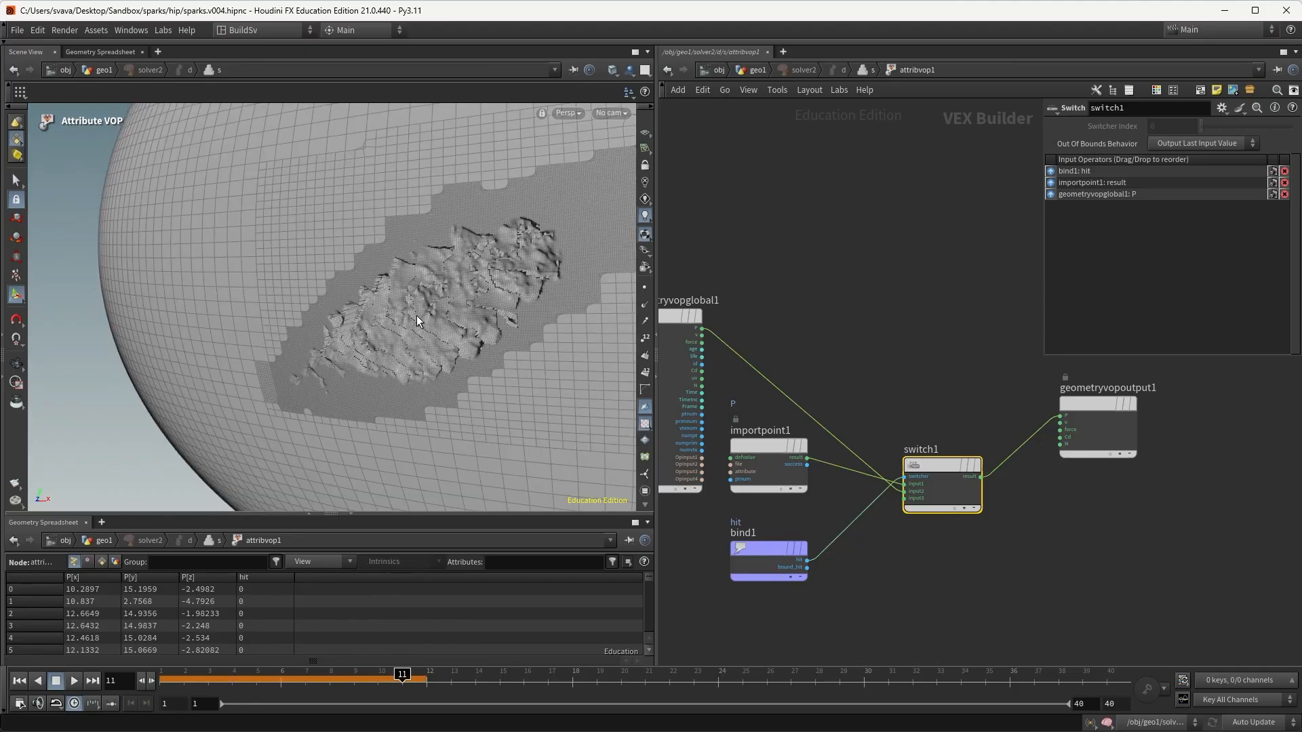
Return to the geo1 network and select subdivide3 below solver2 to show its parameters.
left_click(755, 70)
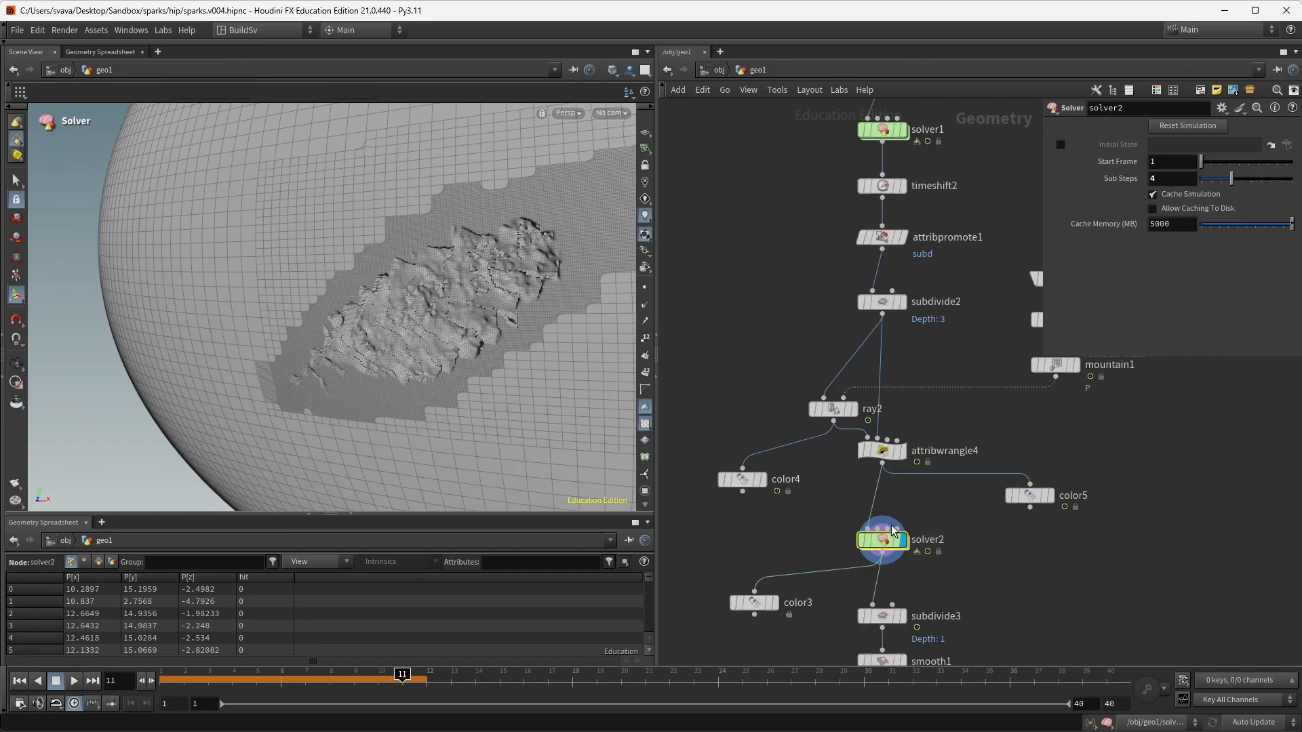
middle_click_drag(962, 560, 918, 392)
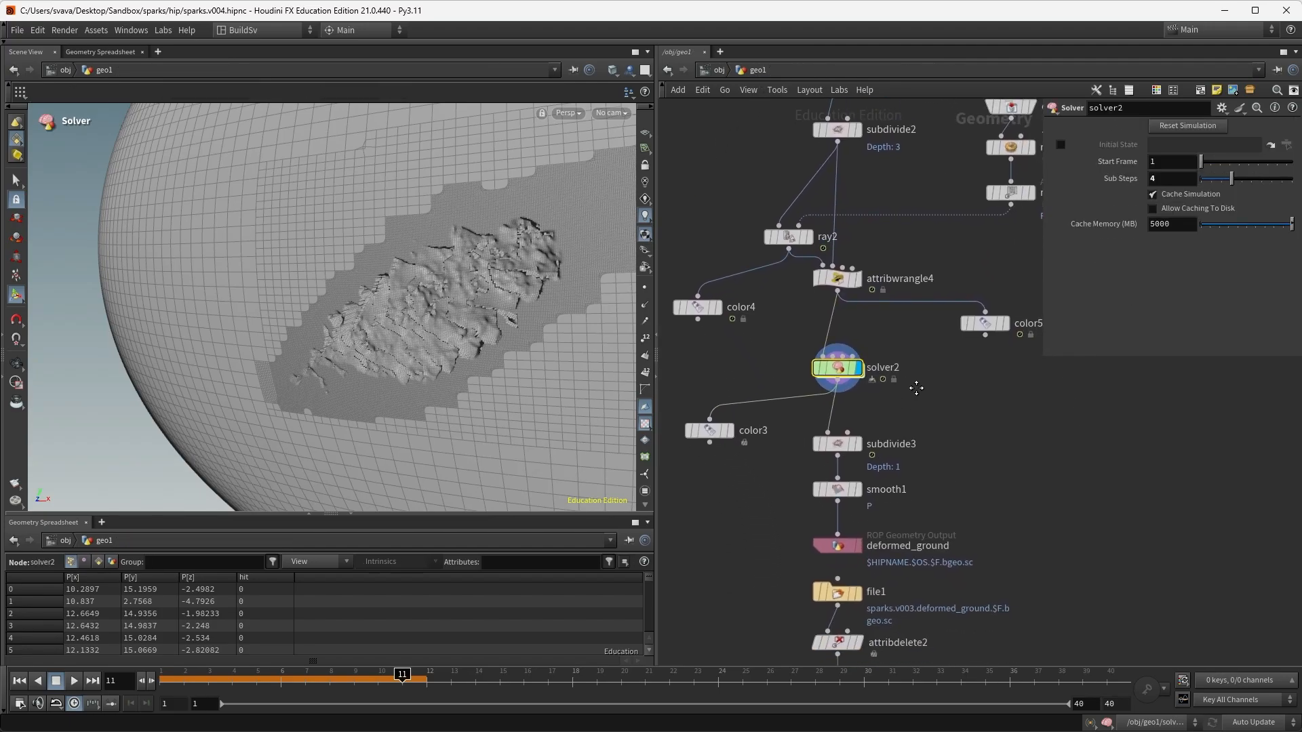
left_click(837, 443)
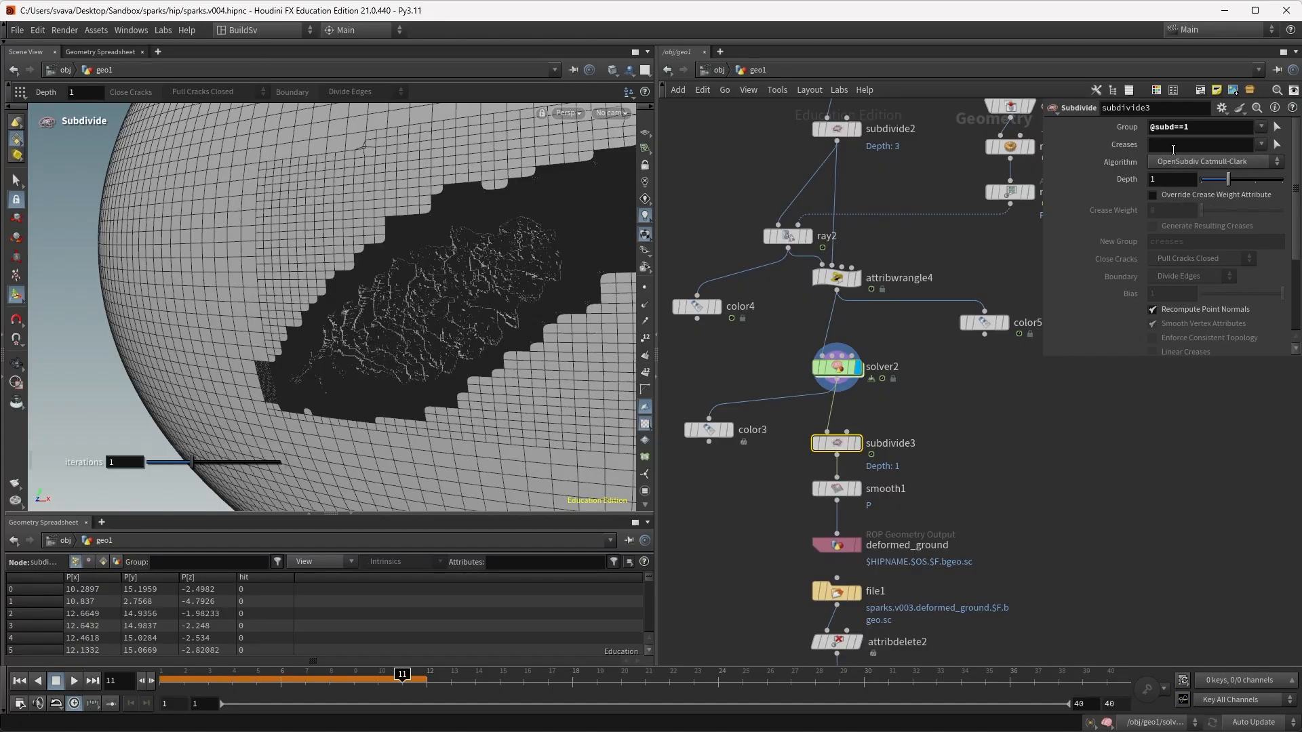
Preview subdivide3, move it out of the chain so solver2 feeds smooth1 directly, and display smooth1.
left_click(857, 442)
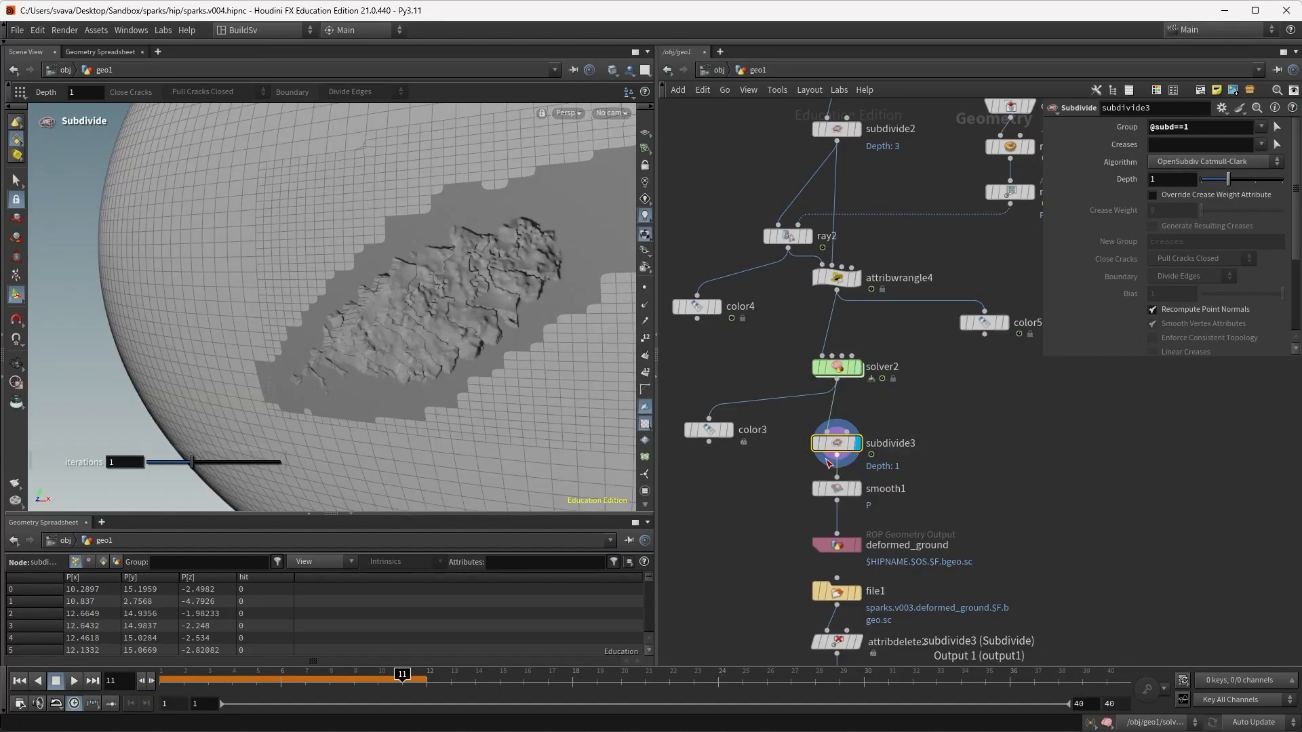
left_click_drag(838, 448, 837, 382)
left_click_drag(871, 489, 870, 470)
left_click(857, 469)
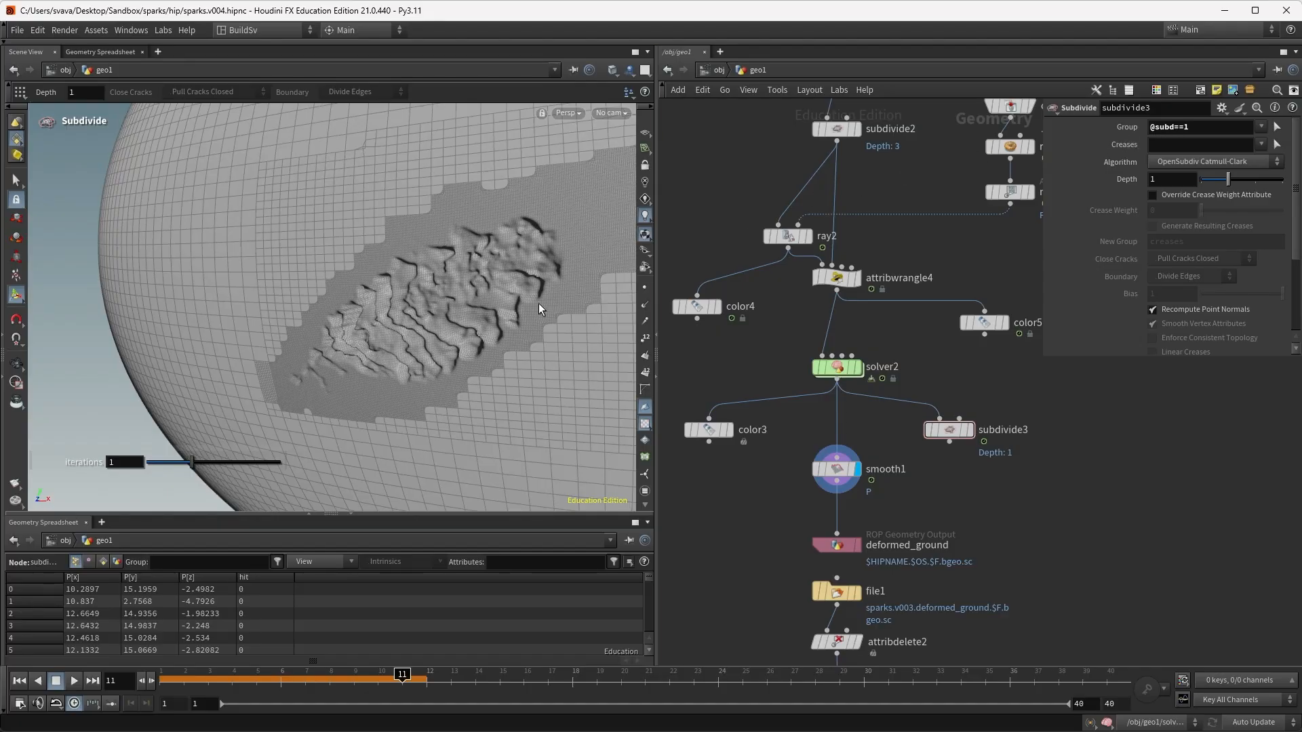
Look through cam2Camera, and examine the smoothed ground deformation up close from a free view.
left_click(616, 115)
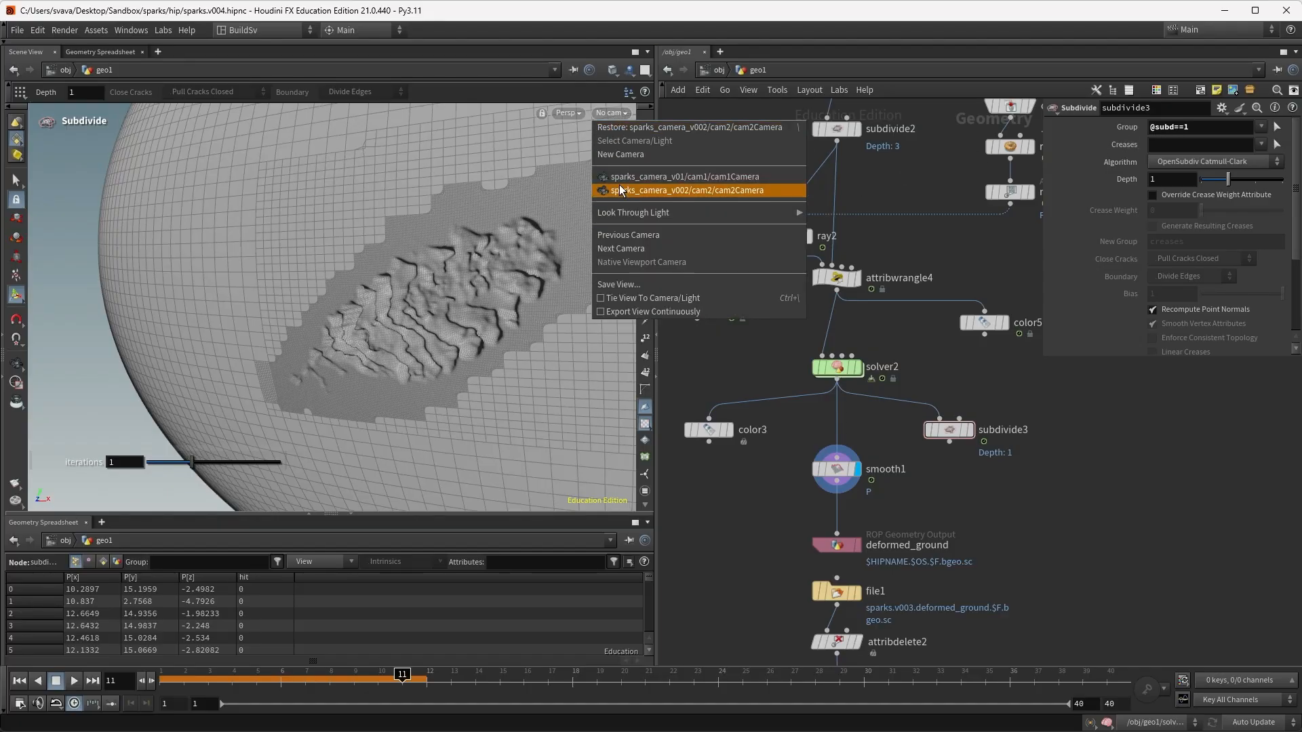
left_click(619, 185)
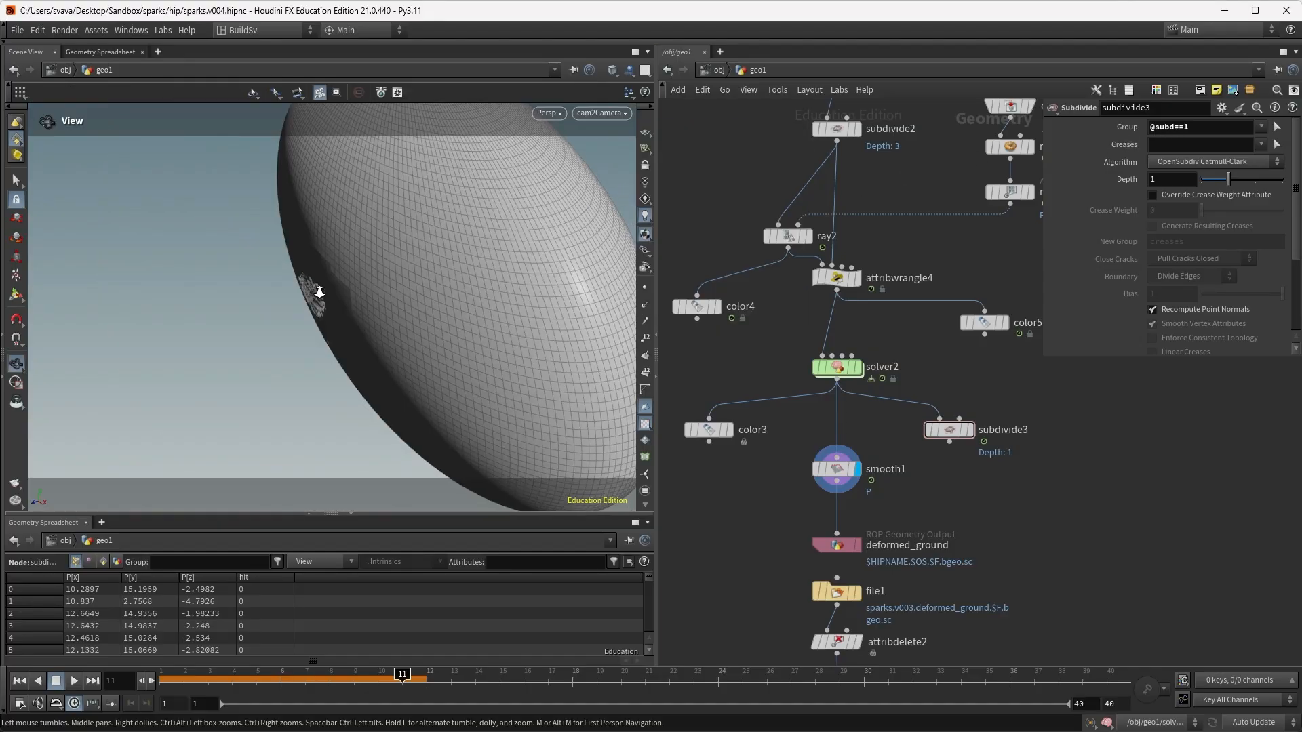
scroll(320, 294, "up", 4)
left_click_drag(320, 294, 388, 326, "alt")
middle_click_drag(388, 326, 436, 247, "alt")
mouse_move(436, 247)
left_mouse_down("alt")
mouse_move(416, 232)
mouse_move(456, 226)
mouse_move(432, 227)
left_mouse_up("alt")
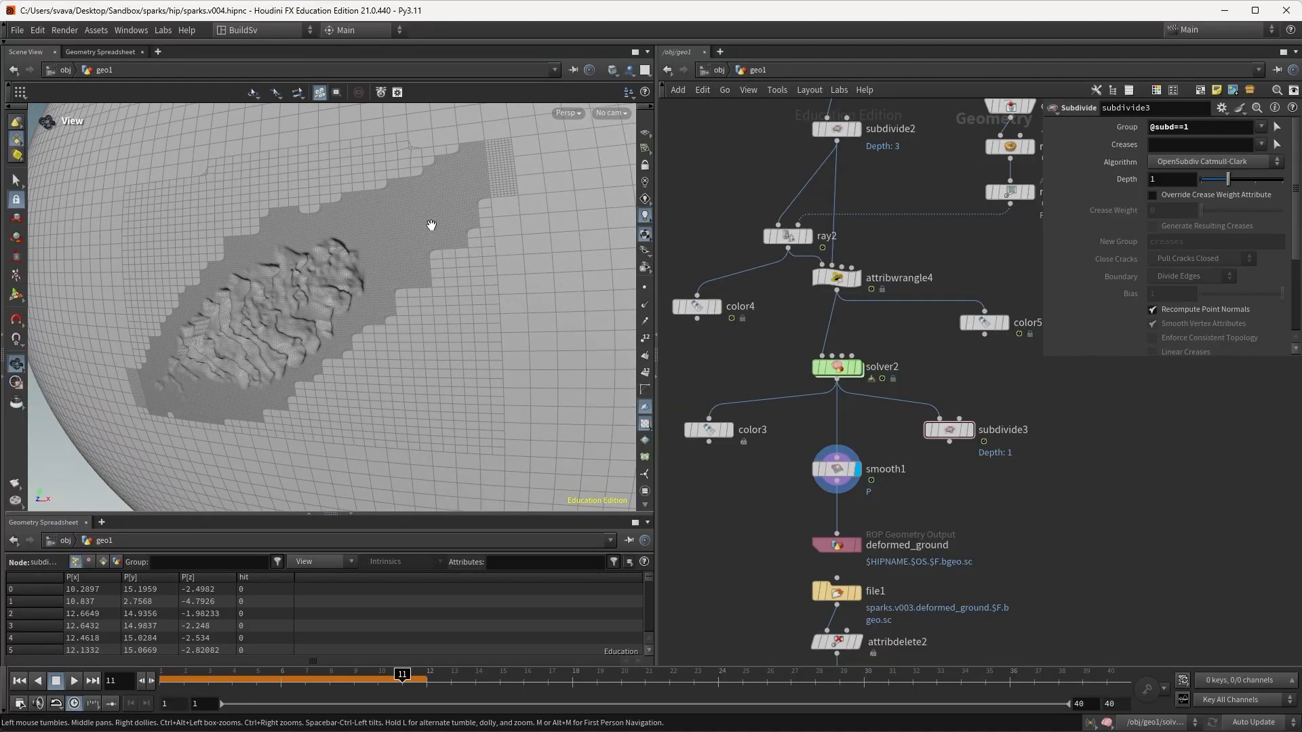
key("Return")
Compare the ground mesh at attribpromote1 and subdivide2, and set subdivide2's depth to 2.
middle_click_drag(799, 334, 790, 392)
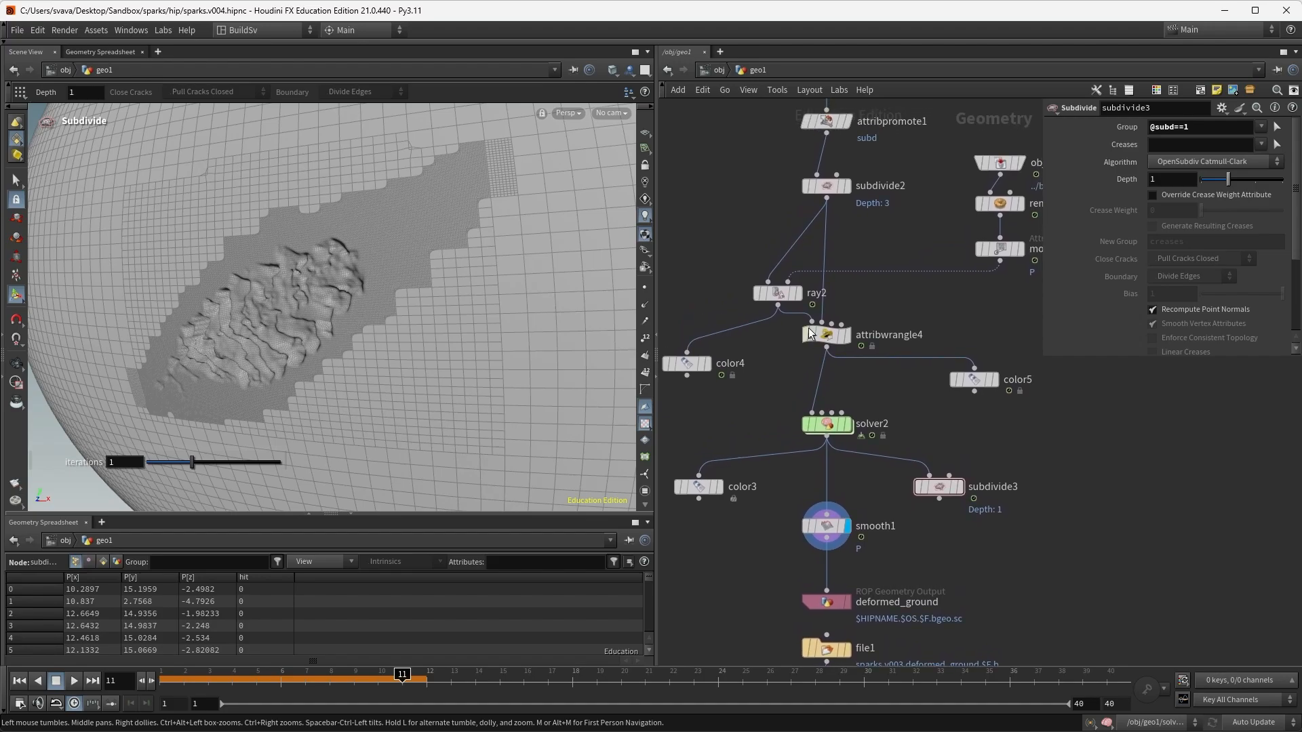
mouse_move(847, 184)
left_click(847, 121)
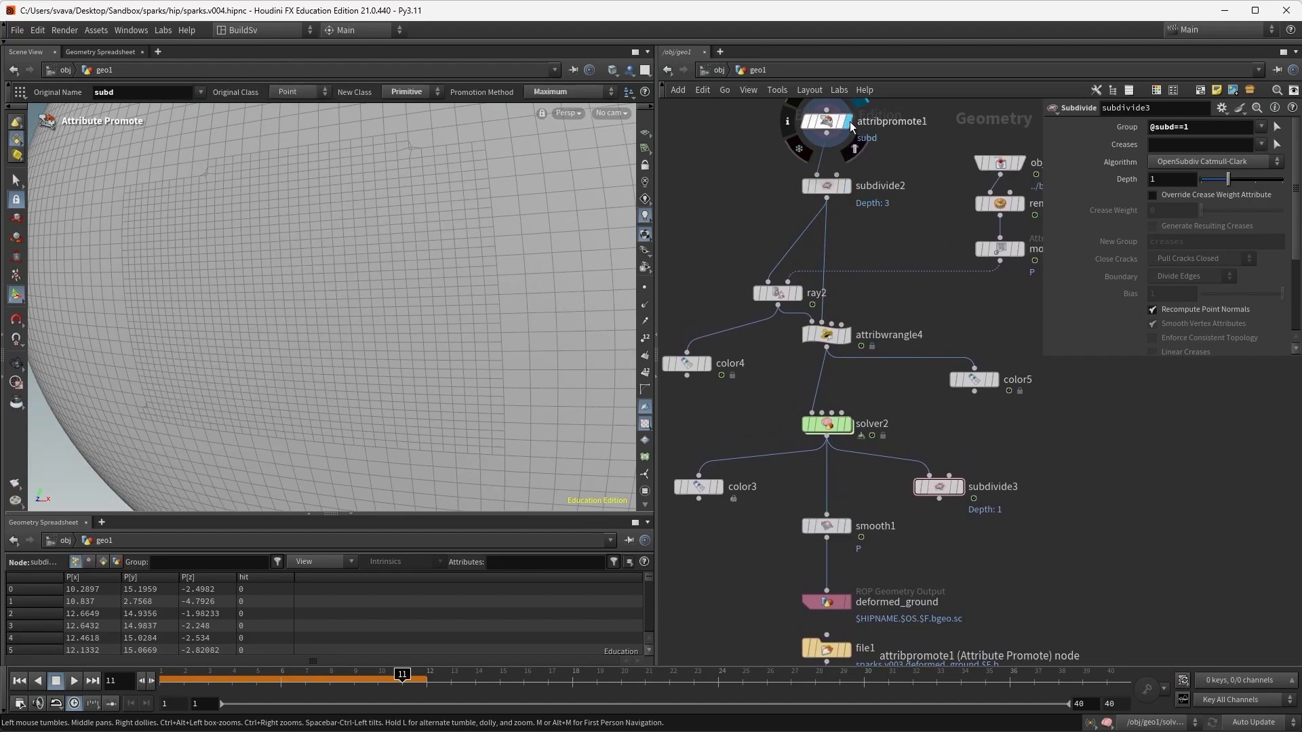
left_click(849, 187)
left_click(826, 186)
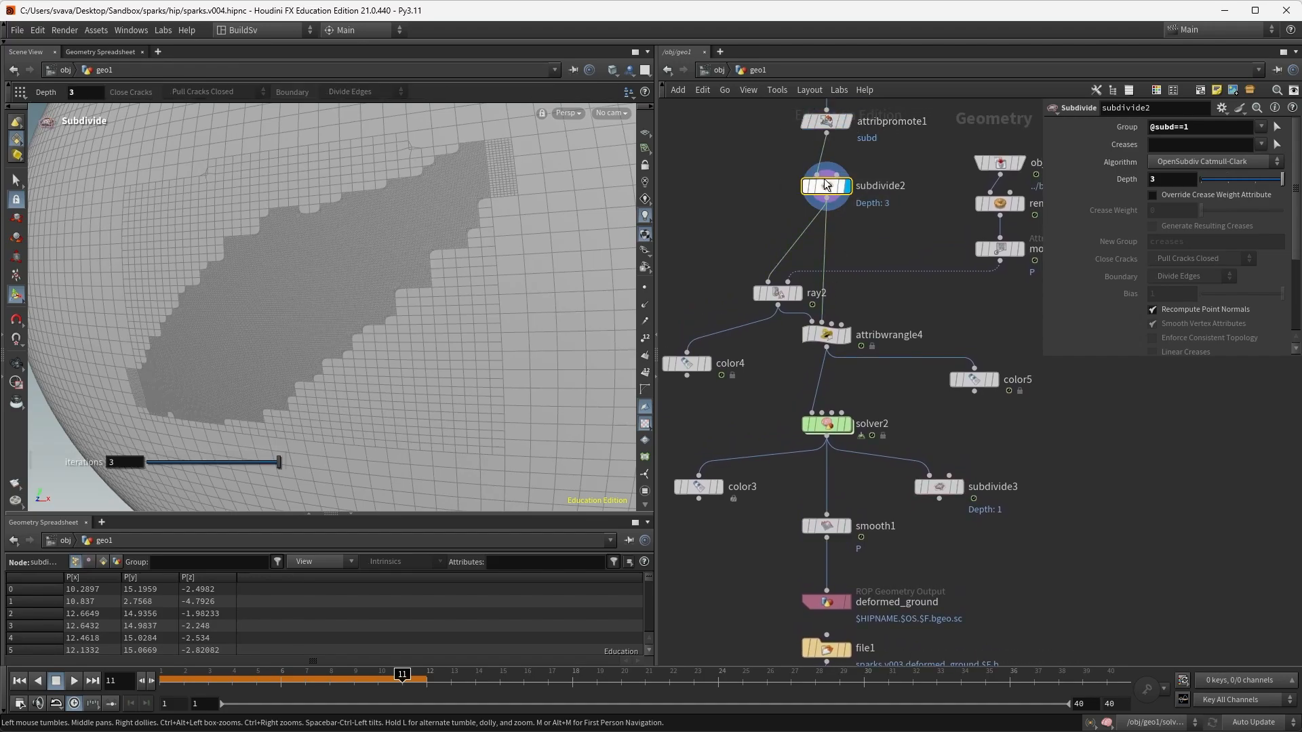
left_click(1257, 180)
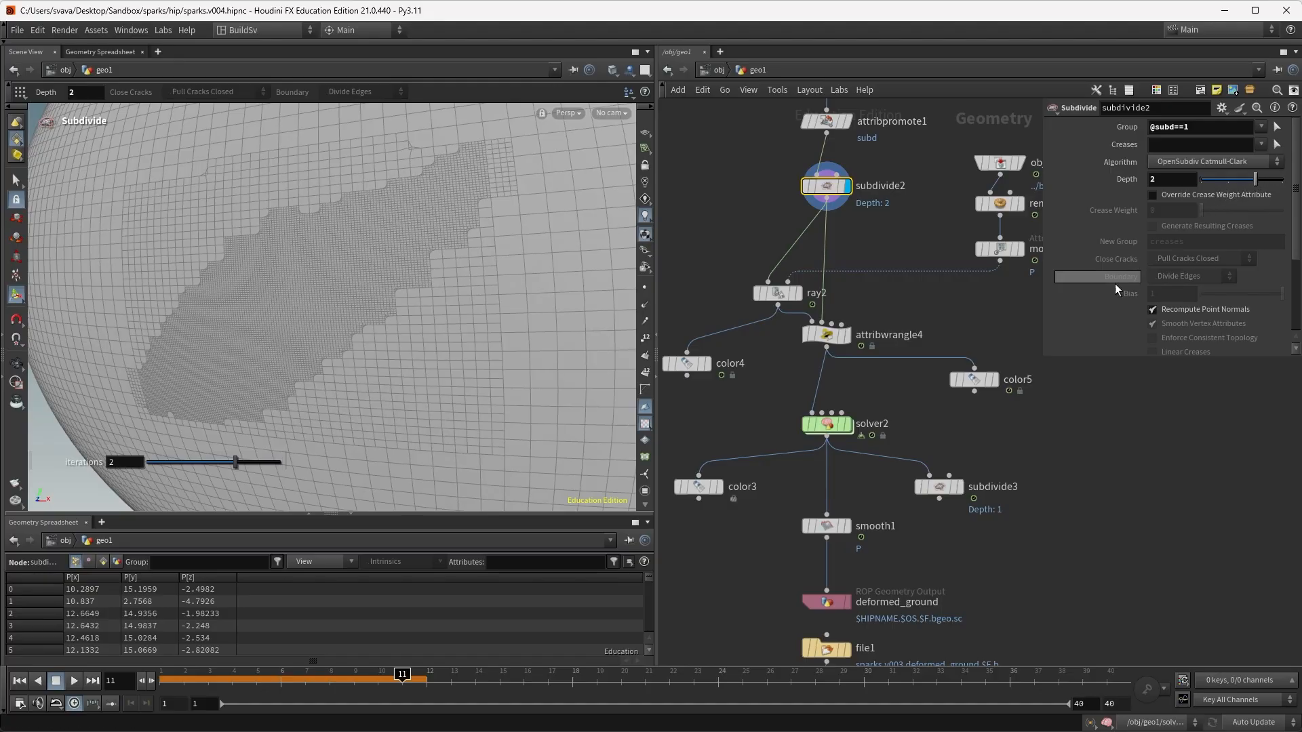
Reset solver2's simulation and compare its raw deformation with smooth1's output.
left_click(849, 425)
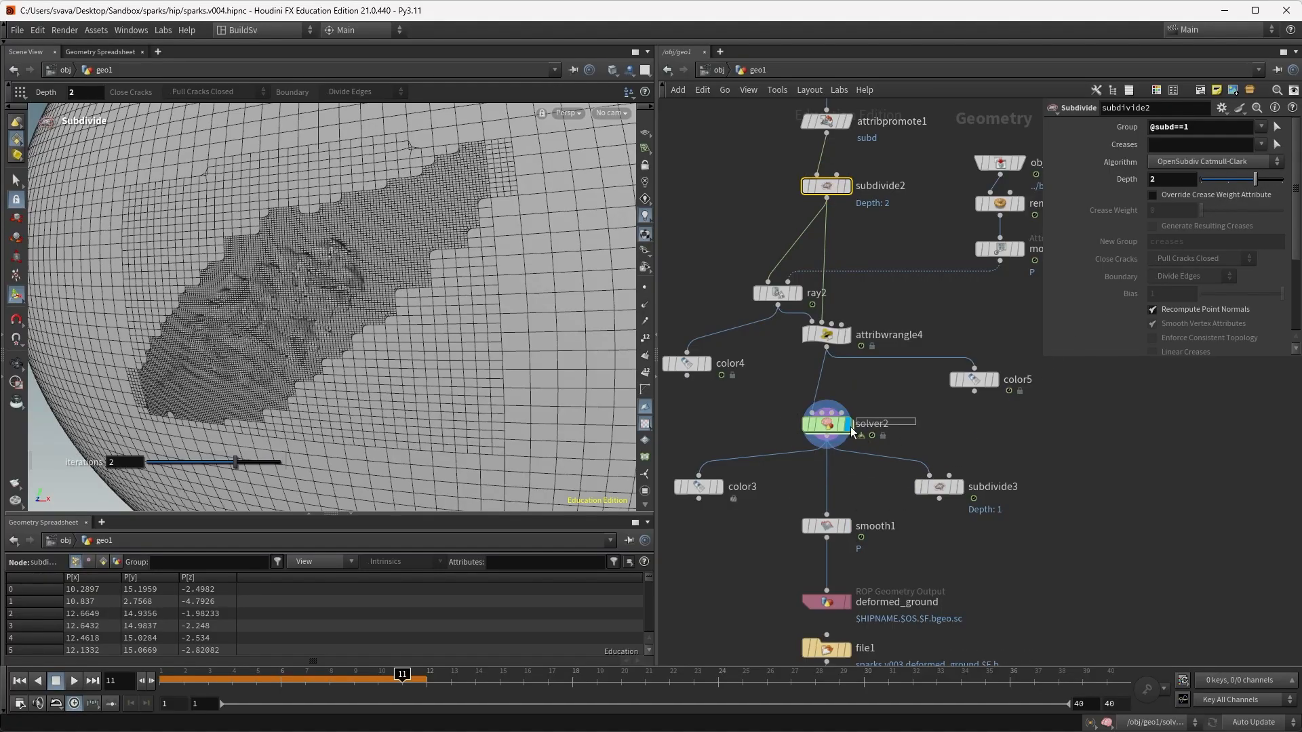
left_click(826, 424)
left_click(1161, 126)
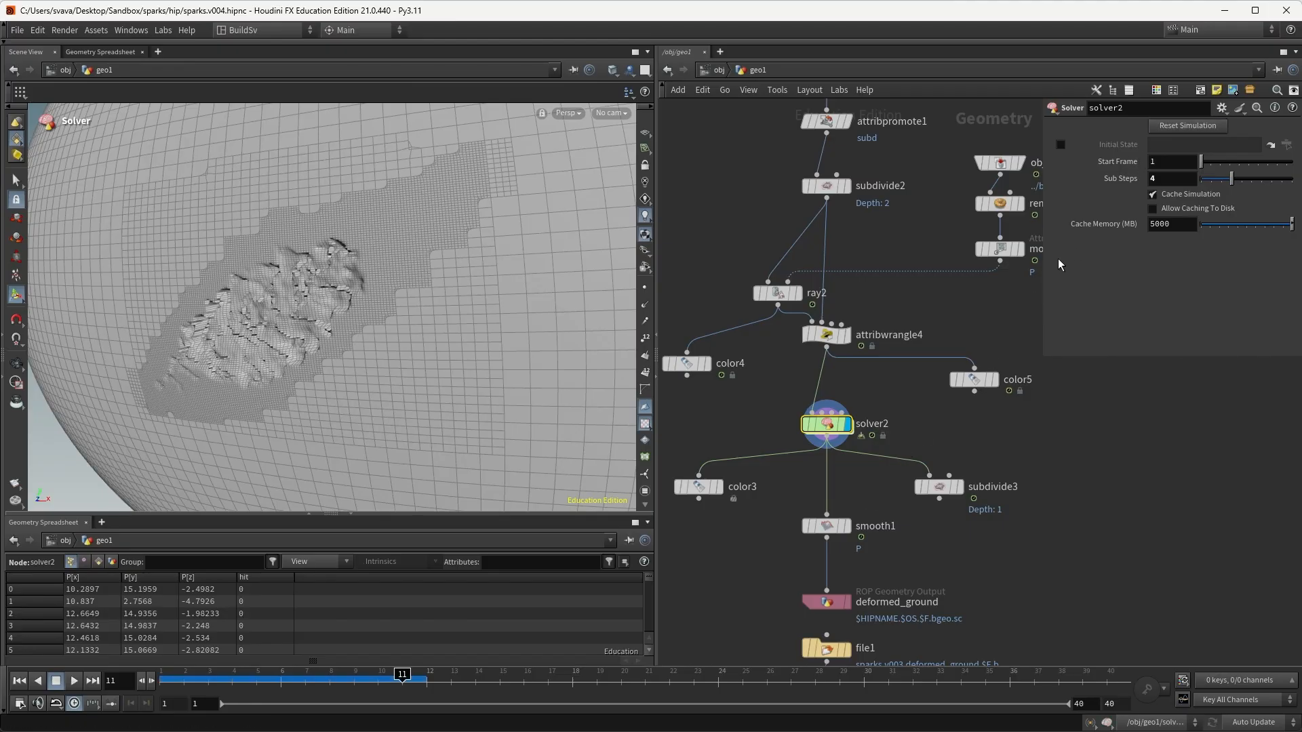
left_click(847, 526)
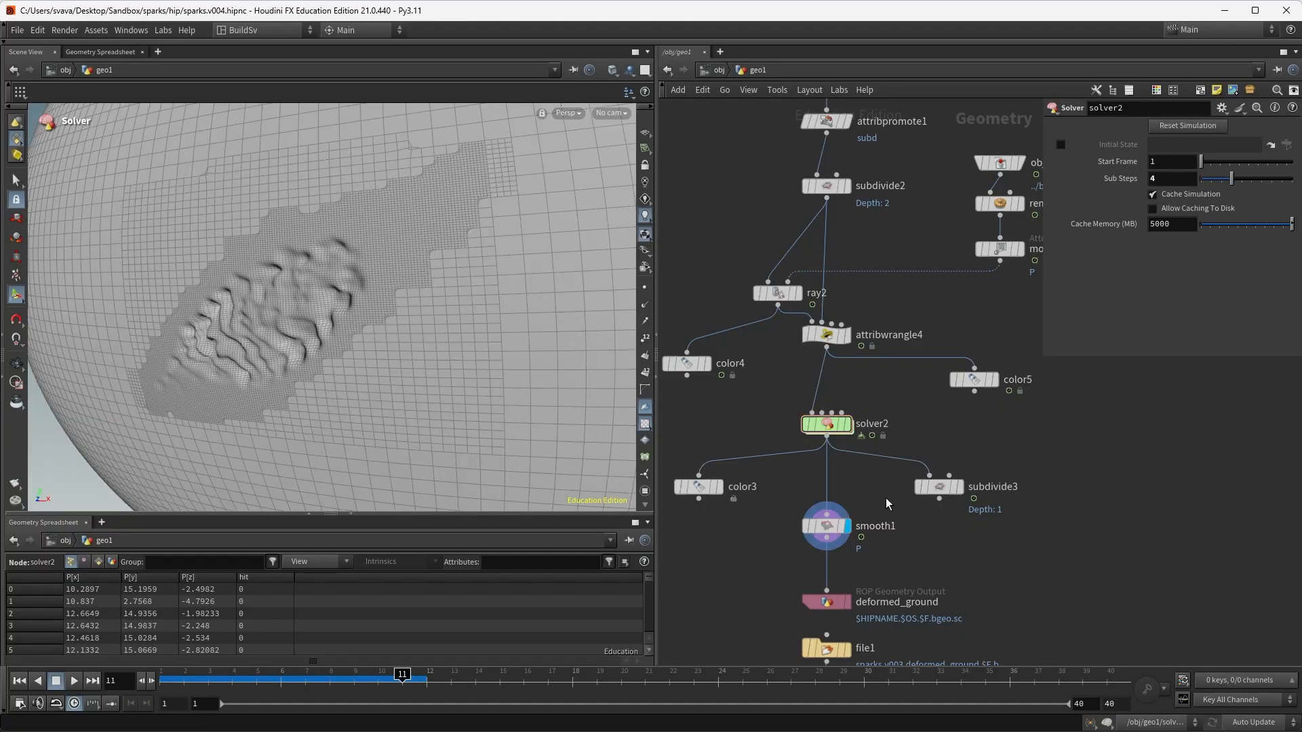
left_click(843, 424)
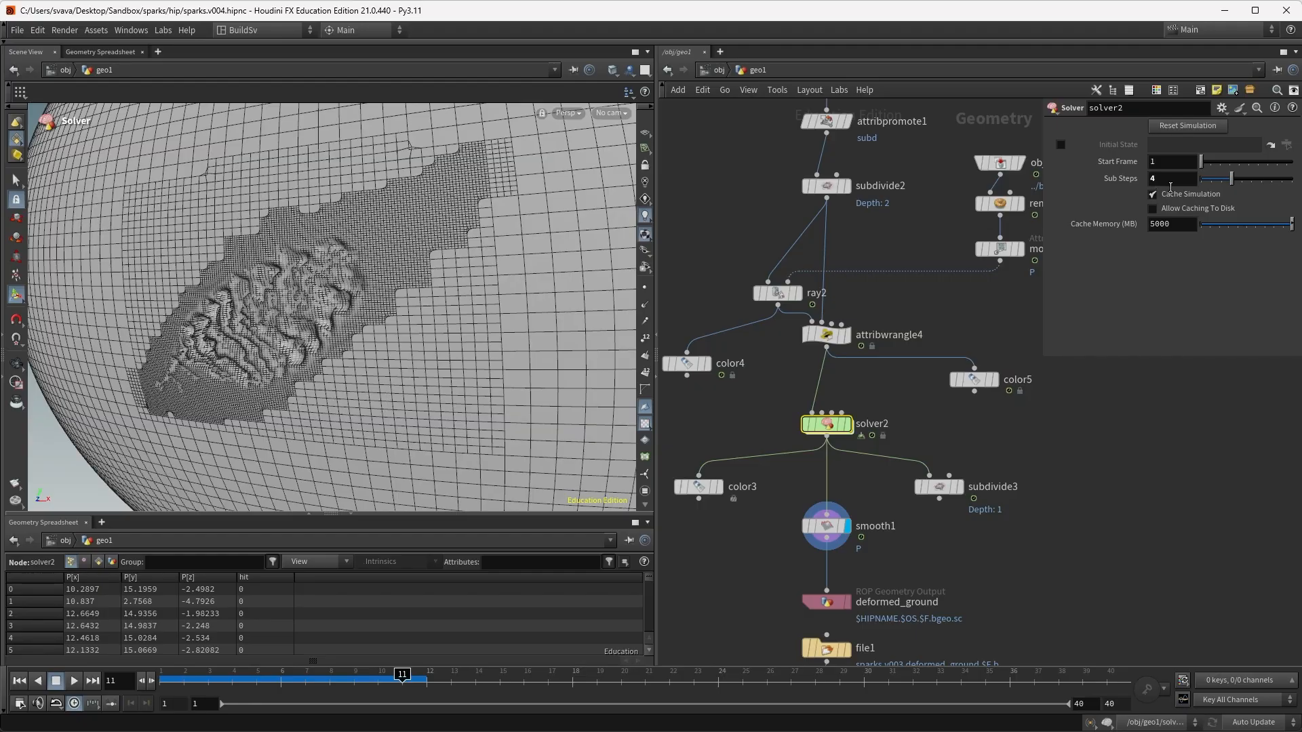
left_click(913, 295)
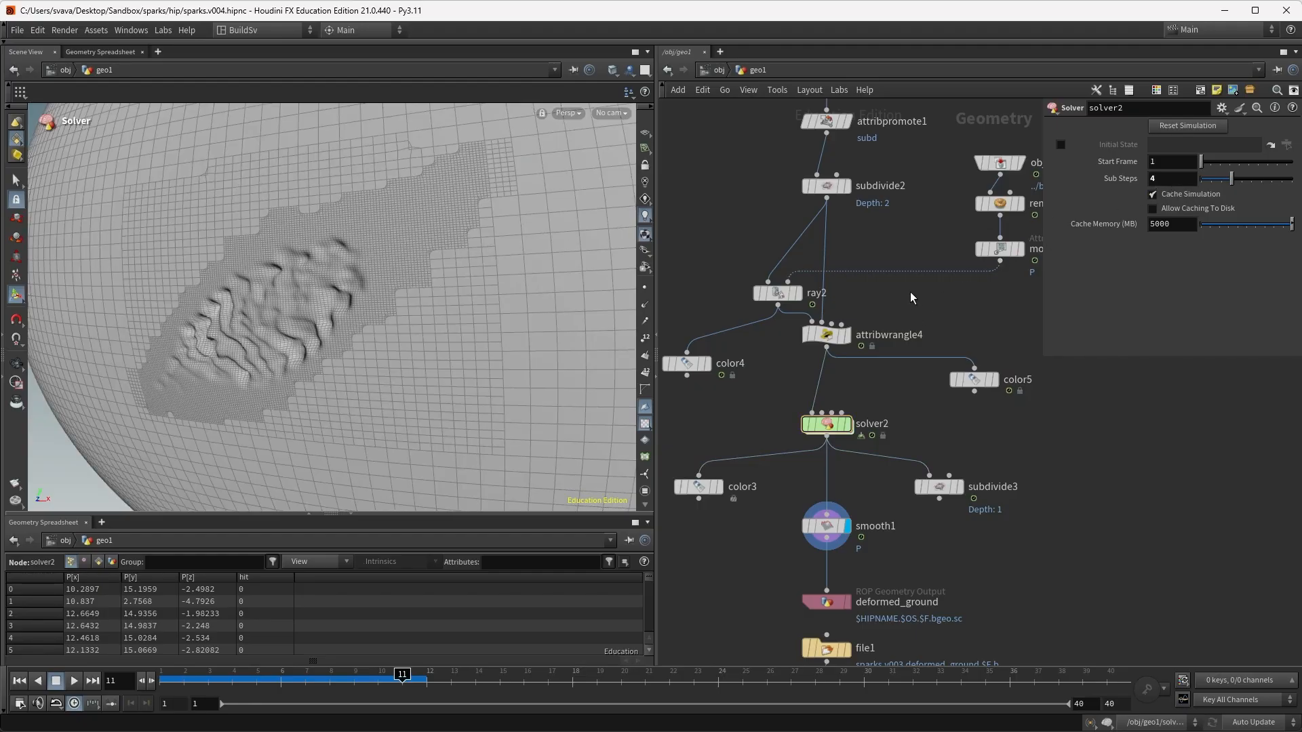
Set subdivide2's depth to 1, then reset solver2's simulation and display its result.
left_click_drag(906, 245, 836, 184)
left_click_drag(1164, 182, 1113, 182)
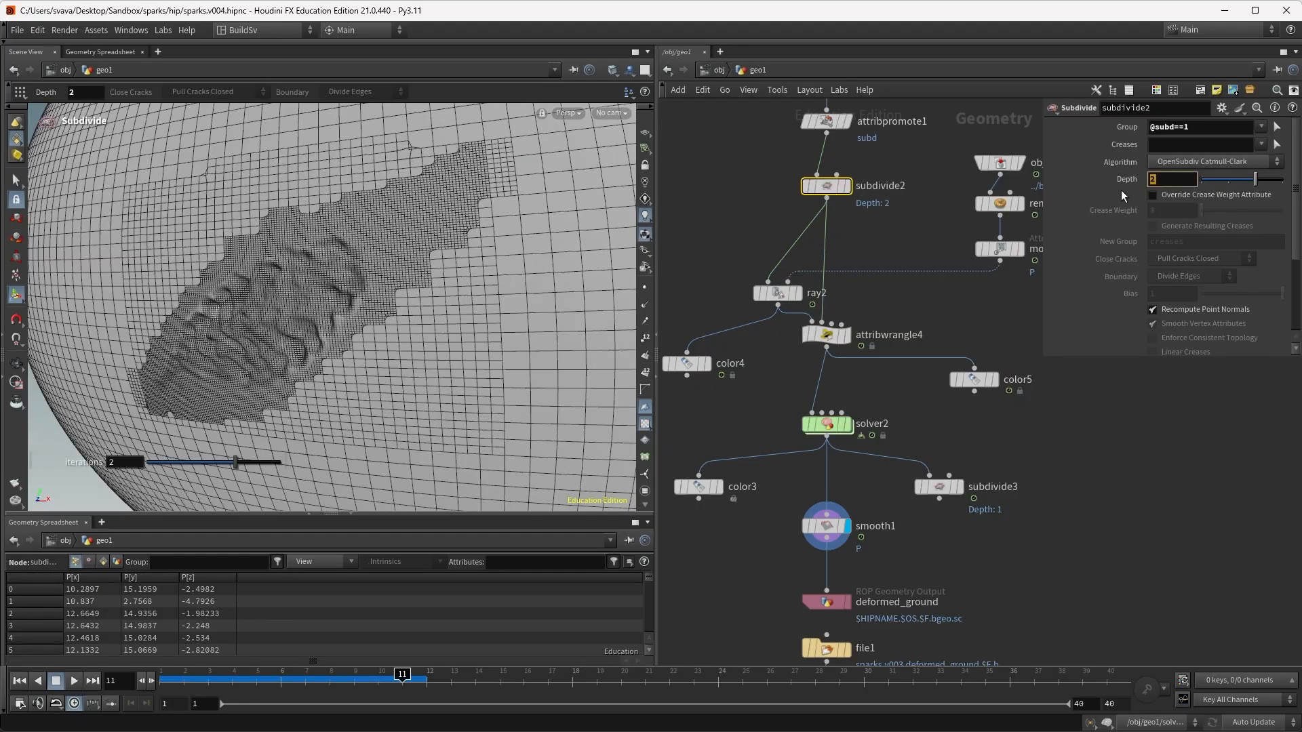
key("Return")
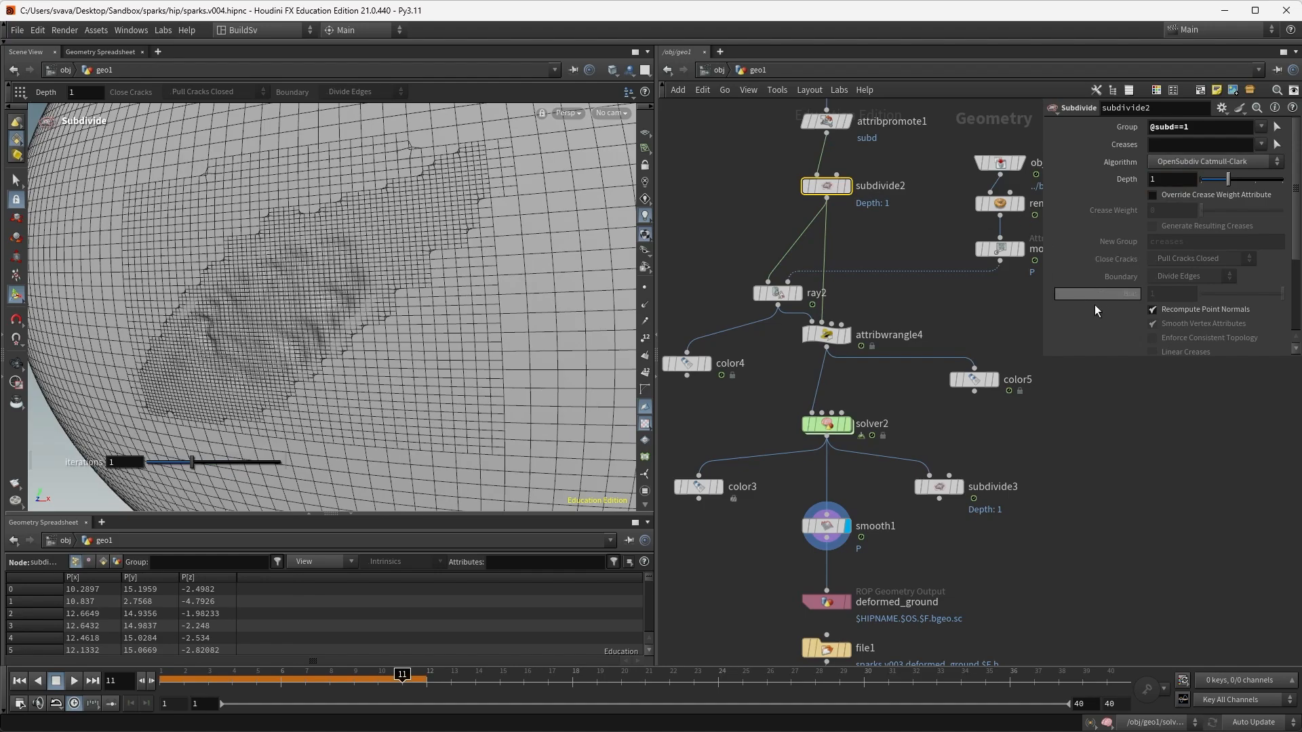
left_click(870, 425)
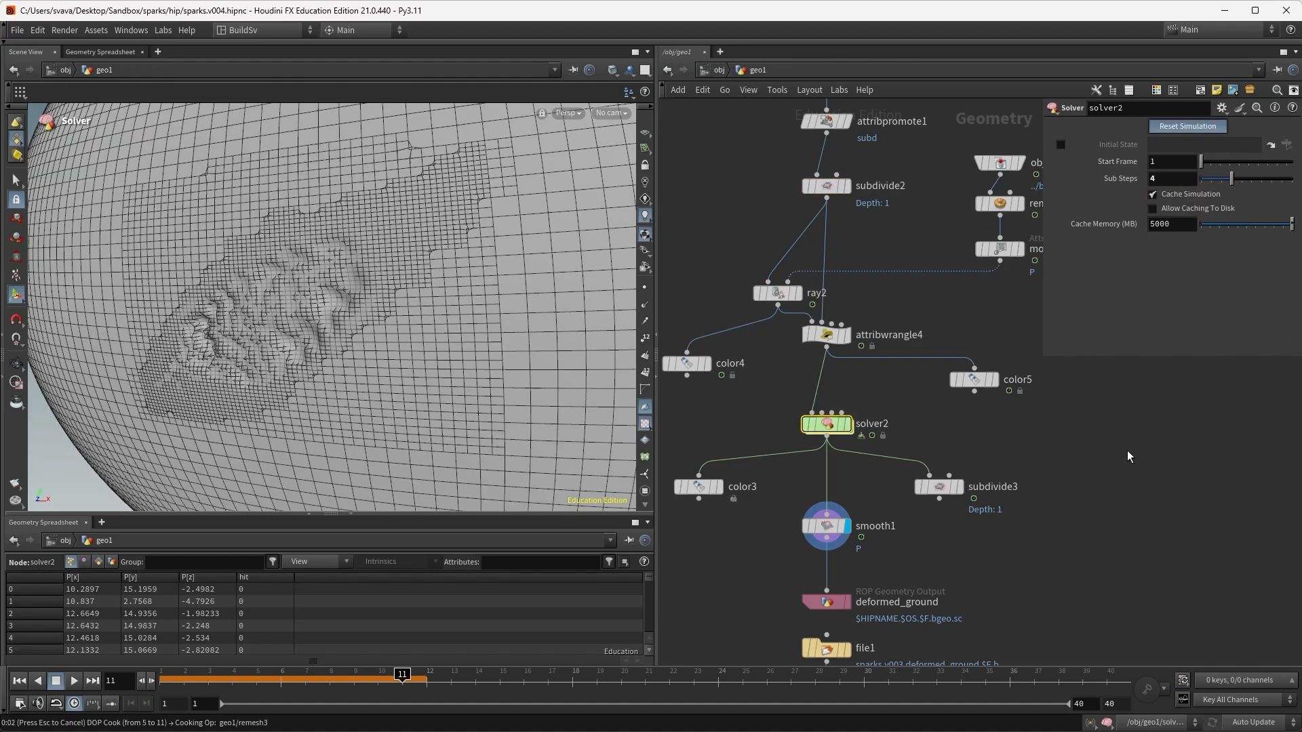
left_click(847, 426)
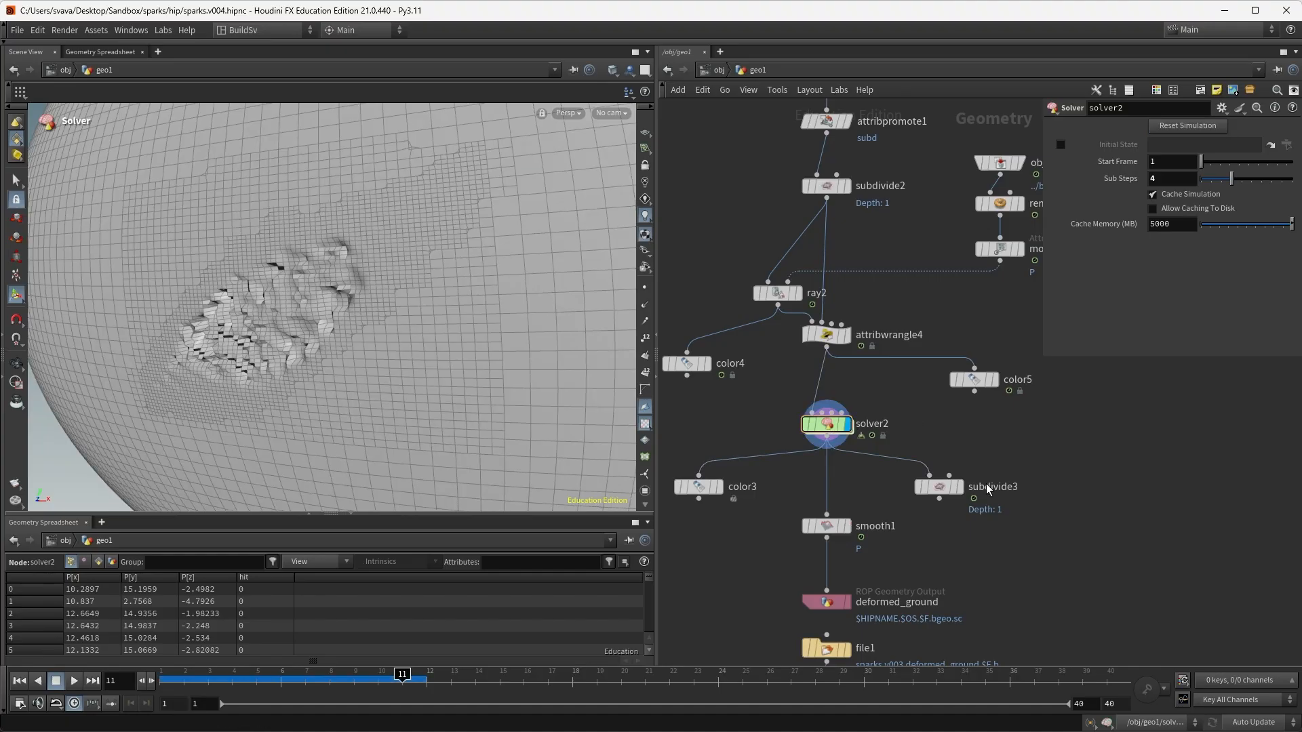
Place smooth1 directly below solver2, feed subdivide3 from smooth1's output instead of solver2's, and display subdivide3.
left_click(958, 487)
left_click(939, 485)
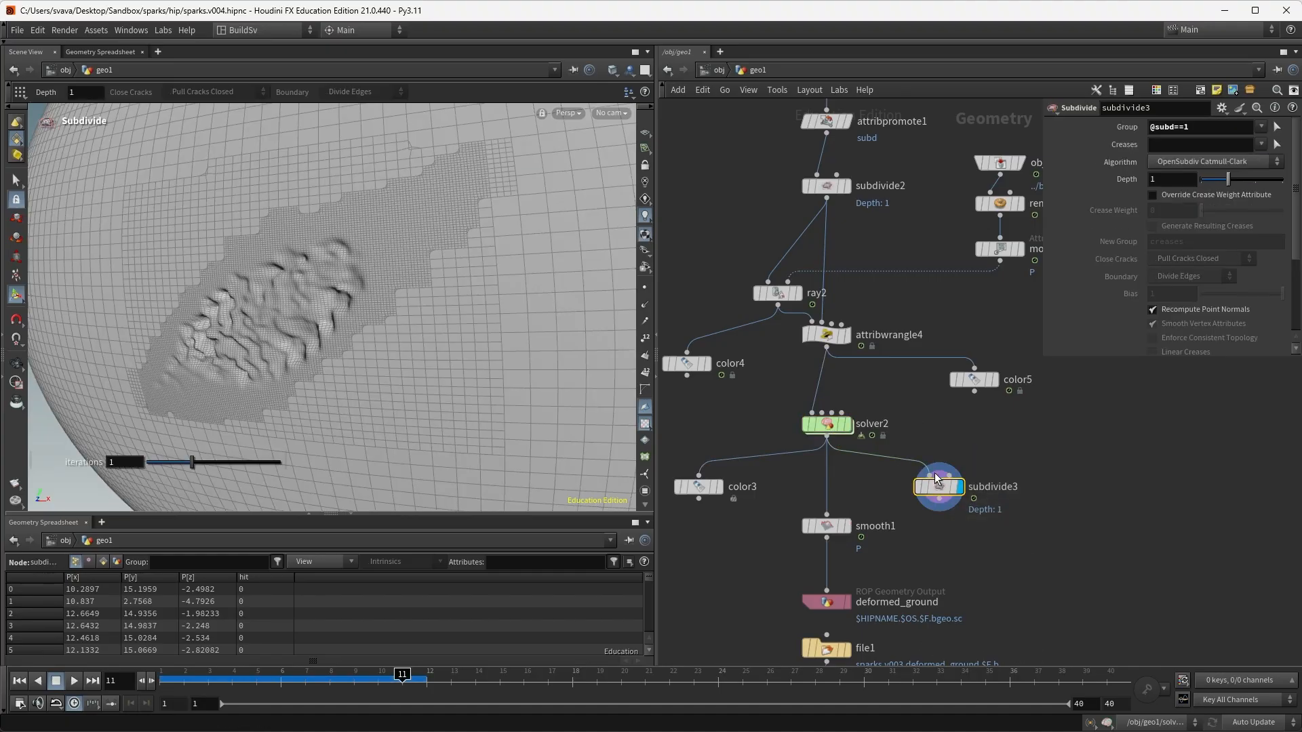
left_click(848, 527)
left_click_drag(827, 529, 825, 498)
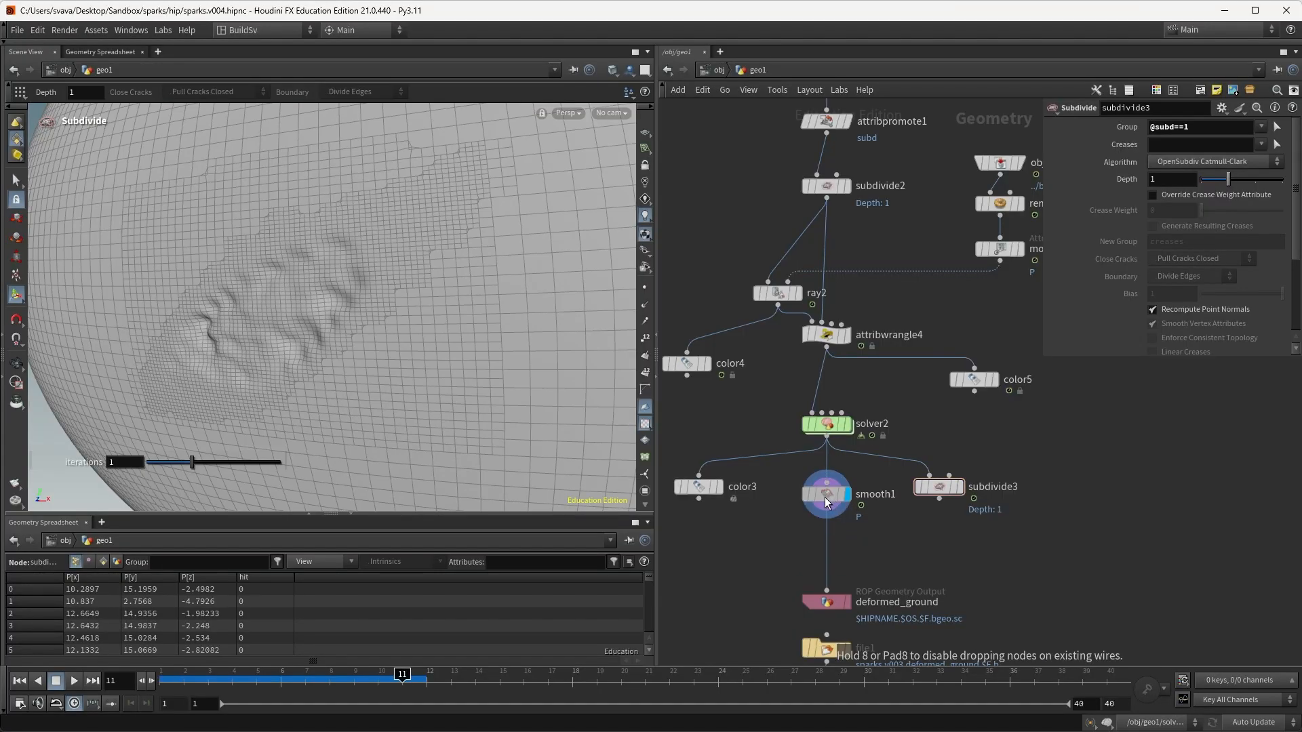
left_click(827, 503)
left_click(916, 482)
left_click_drag(943, 488, 942, 509)
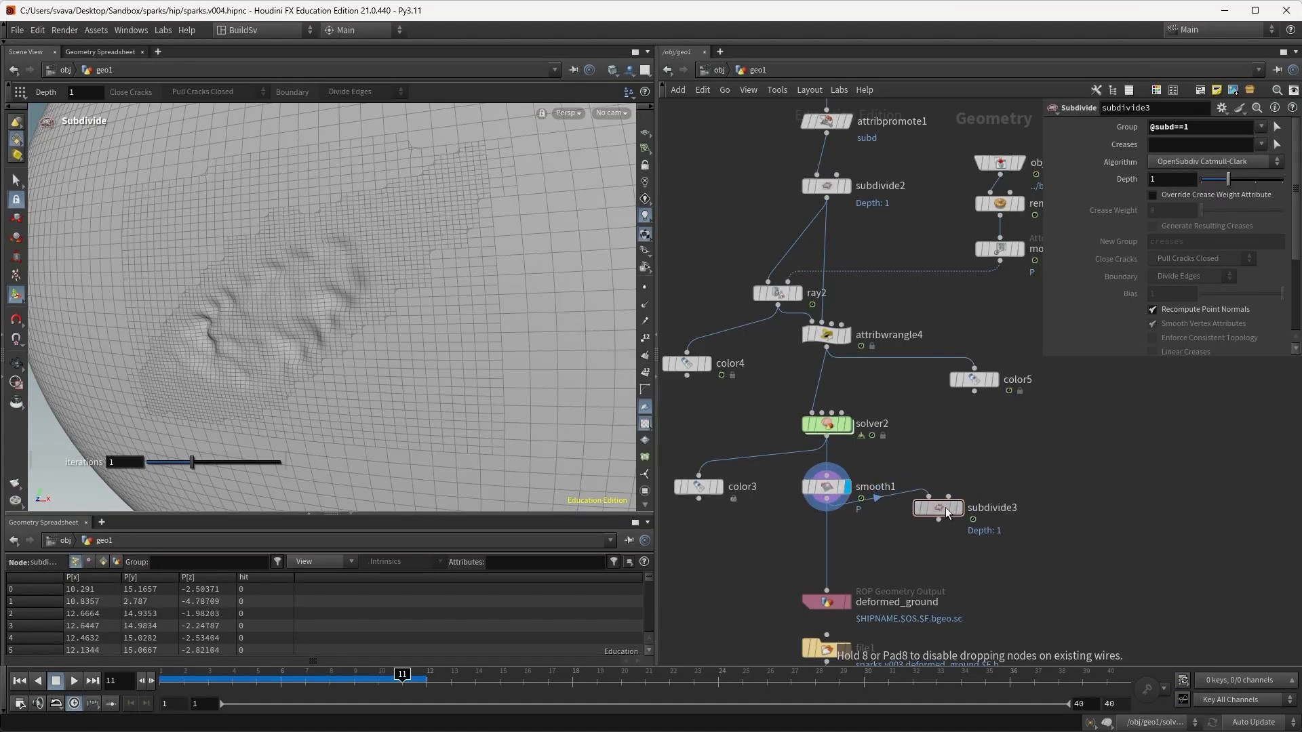
left_click(959, 508)
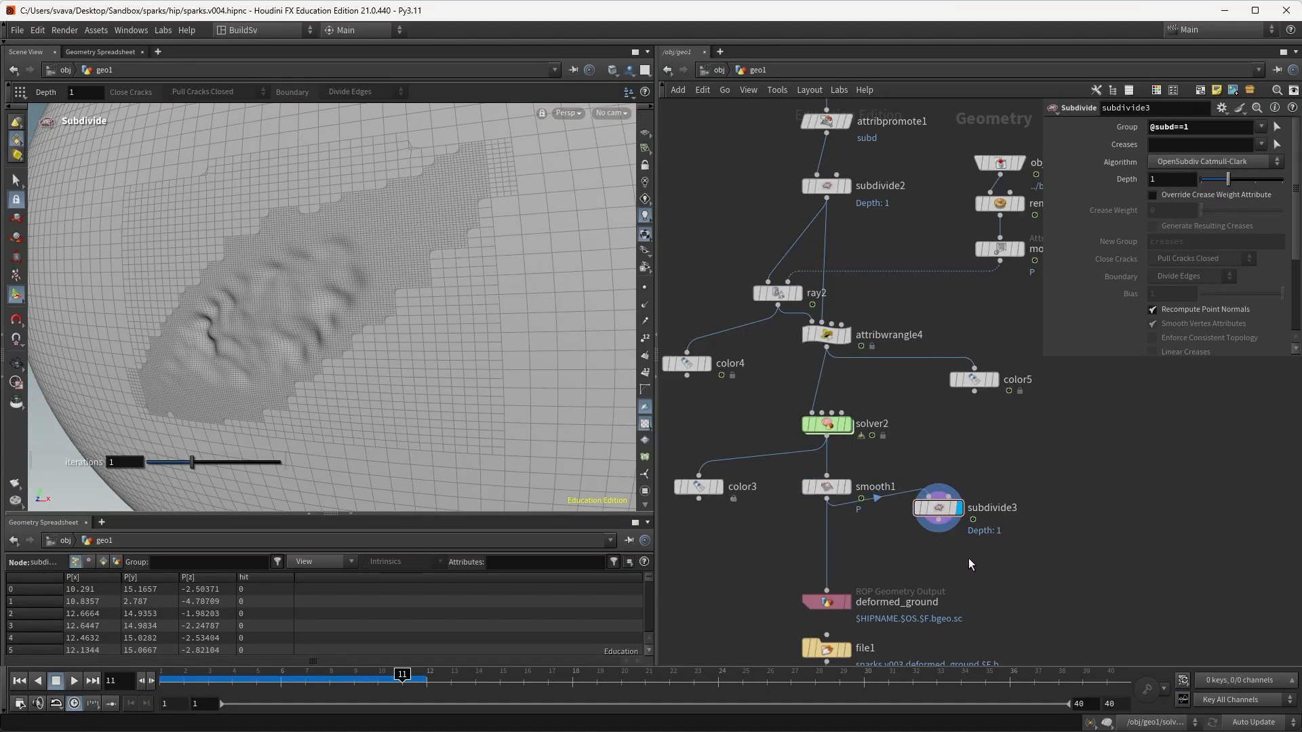
Look through cam2Camera and orbit around the ground to examine the smoothed, subdivided deformation.
left_click(620, 115)
left_click(628, 182)
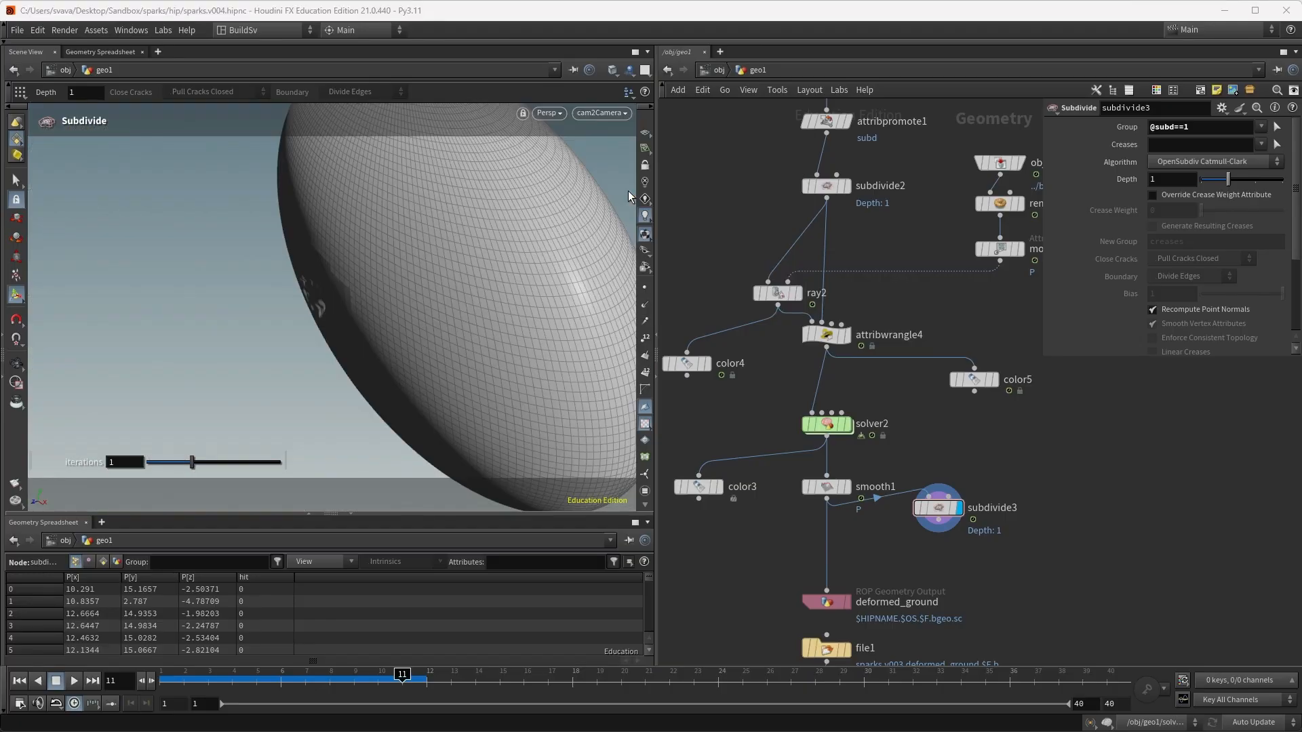
left_click_drag(288, 327, 314, 283, "alt")
key("Return")
key("Escape")
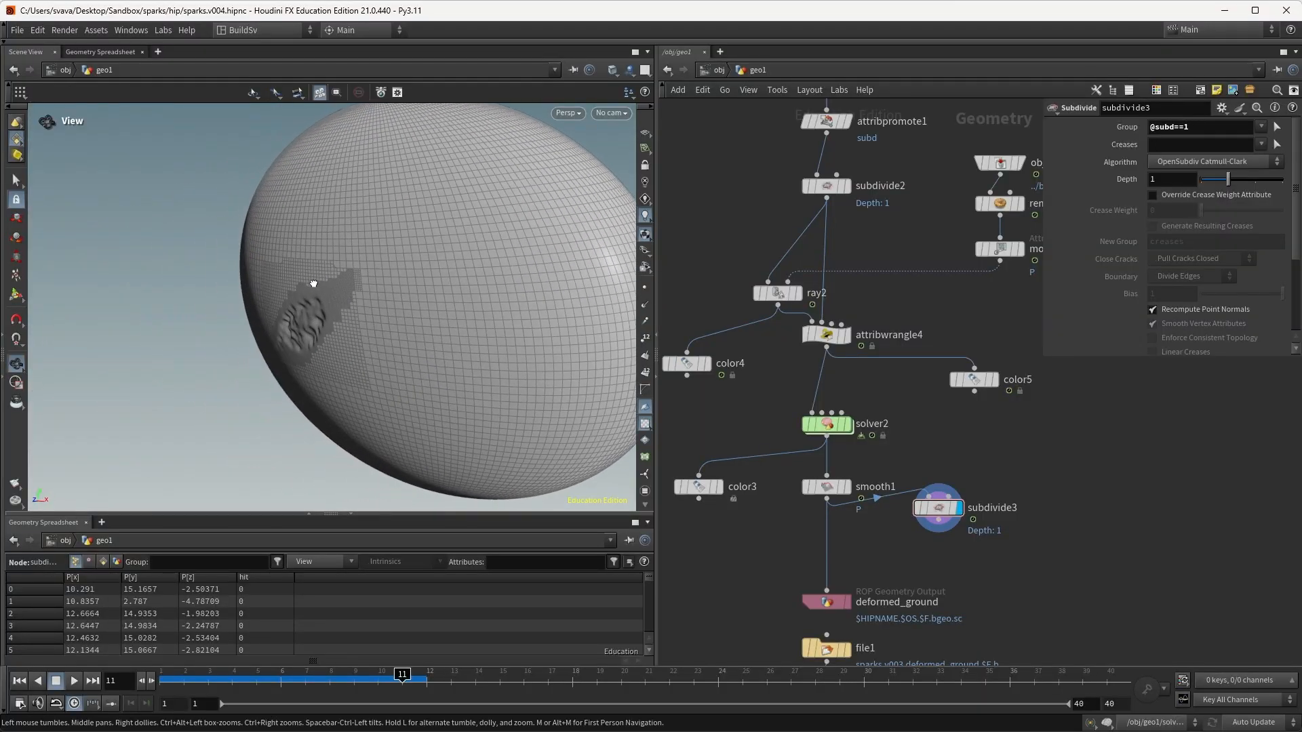
key("Return")
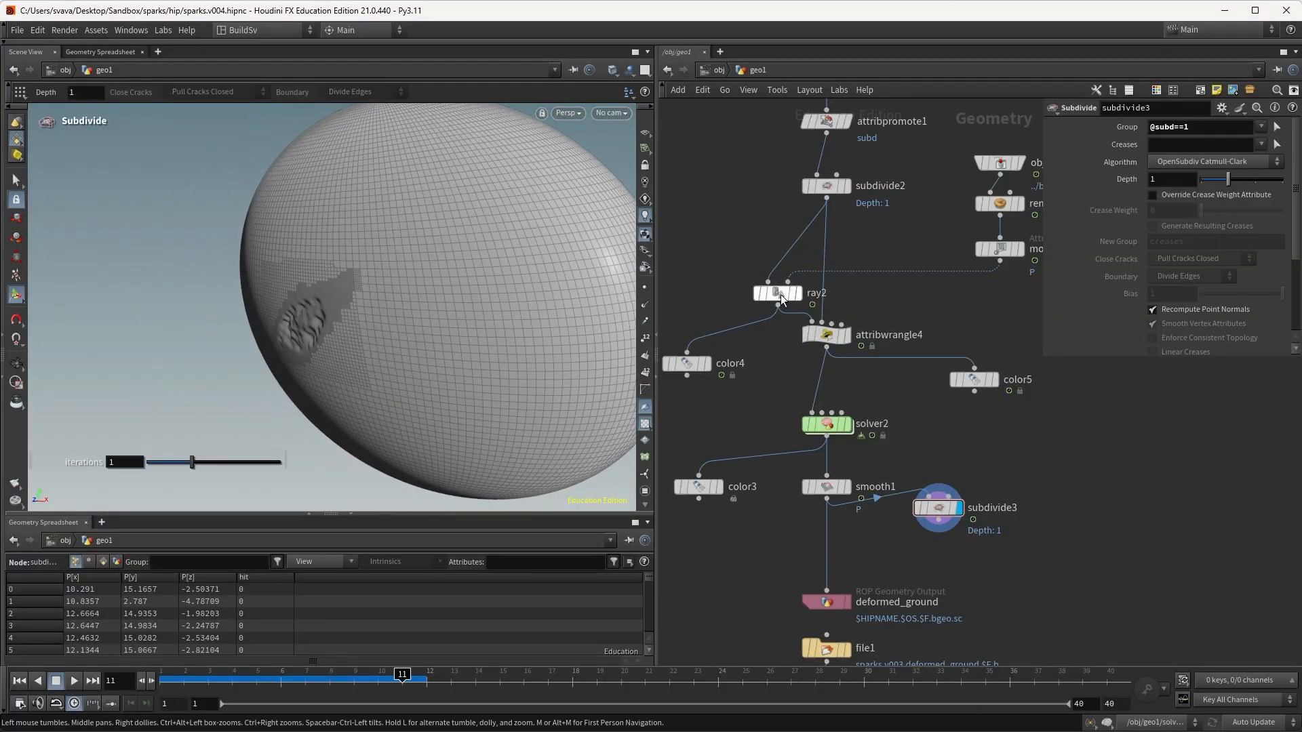
Space out the ray2 and attribwrangle4 nodes above solver2 in the network.
left_click_drag(780, 294, 777, 271)
left_click_drag(827, 334, 827, 346)
middle_click_drag(958, 457, 977, 359)
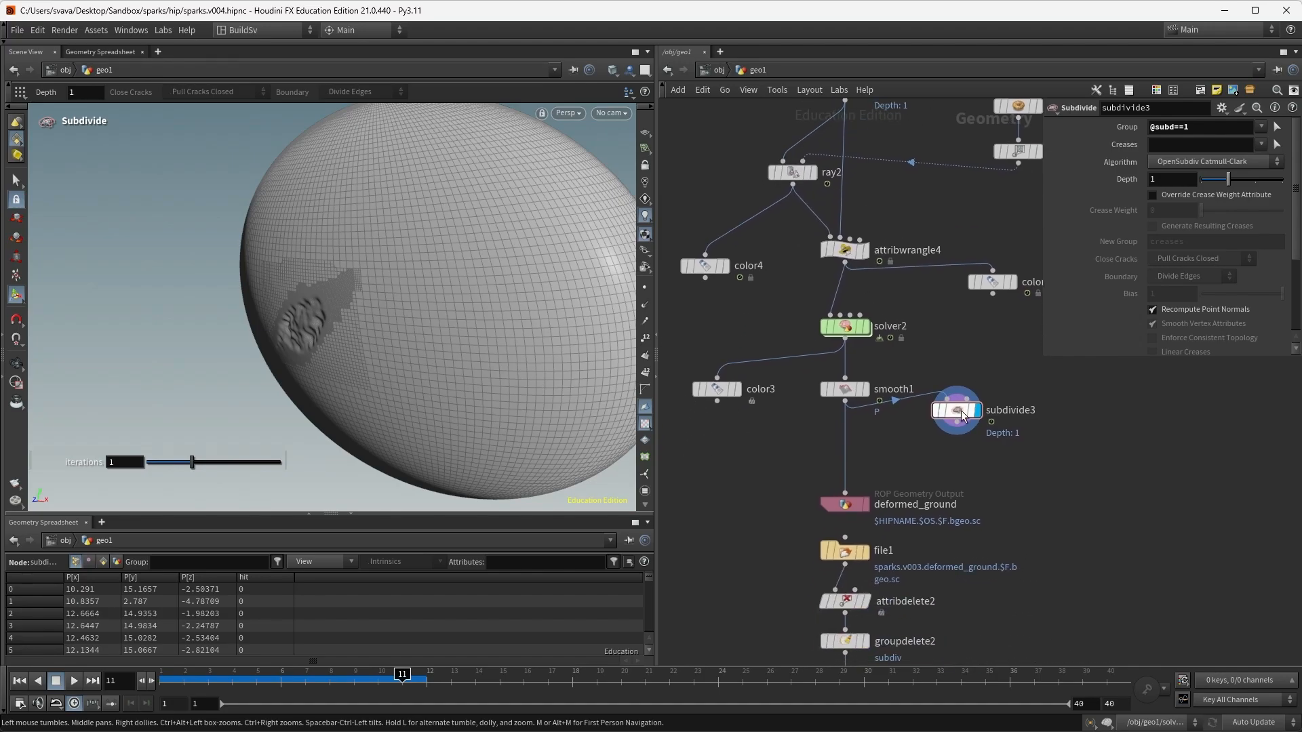
Review the output file path of the deformed_ground geometry output and save frames 1 to 40 to disk.
left_click_drag(926, 480, 858, 522)
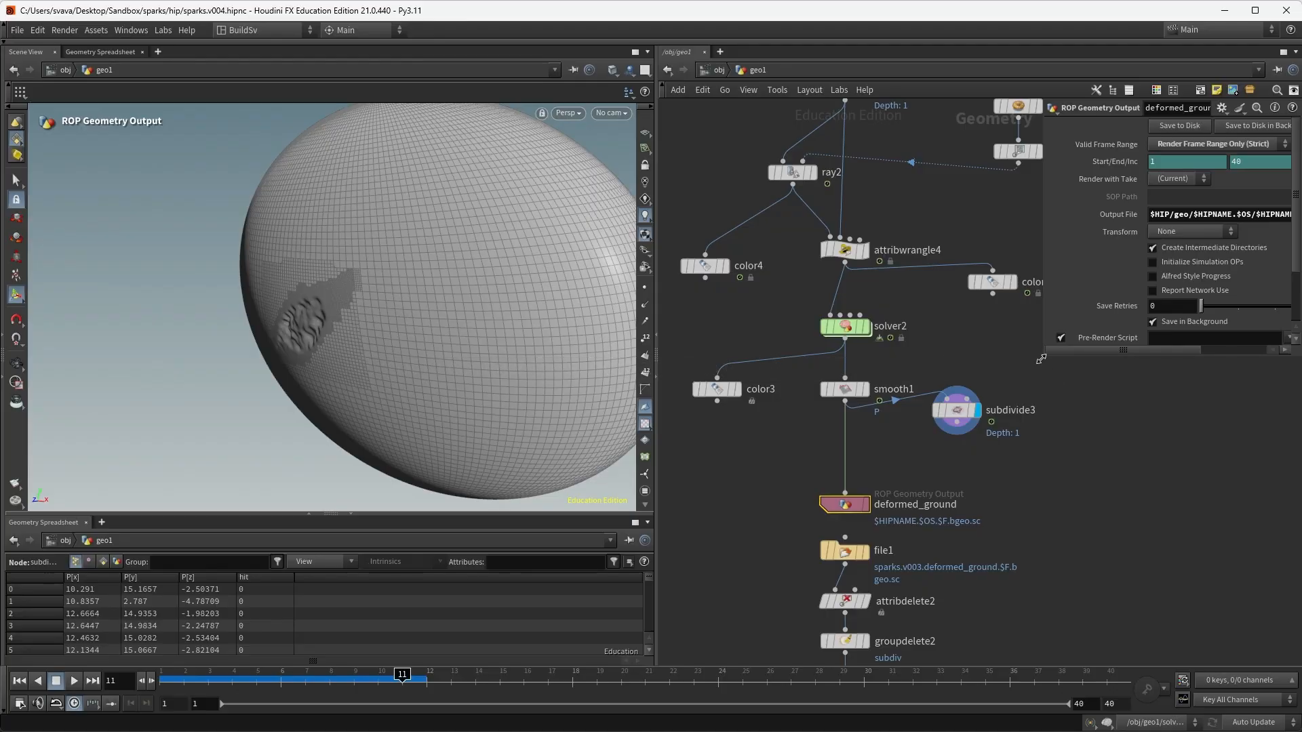
left_click_drag(1047, 353, 846, 467)
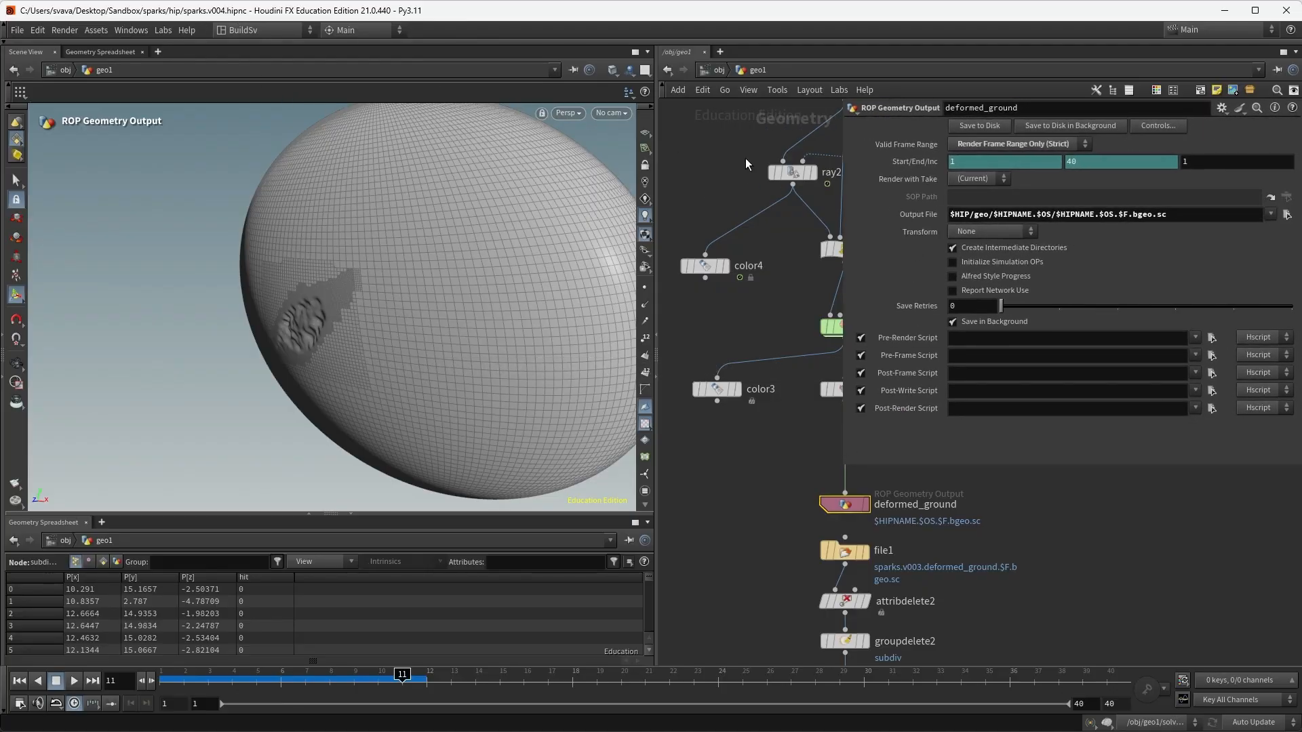
left_click_drag(1055, 214, 1095, 215)
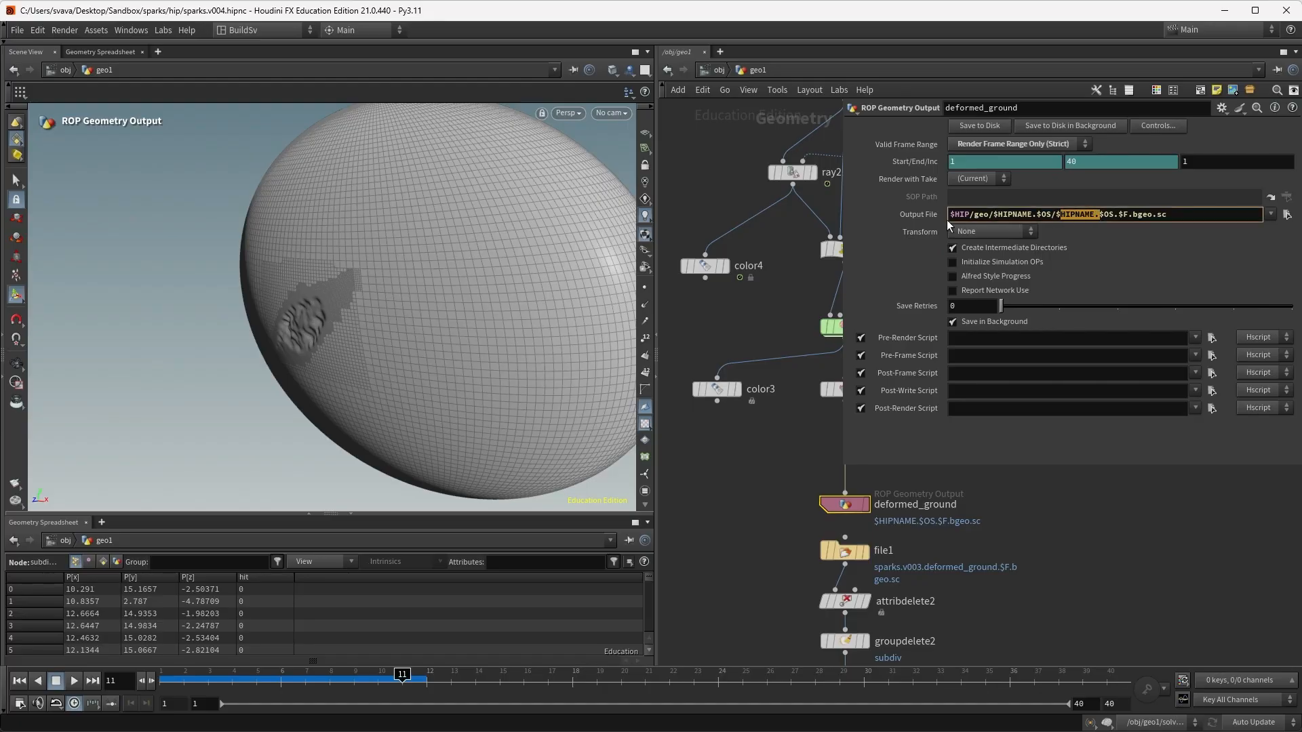
left_click(927, 218)
left_click(927, 219)
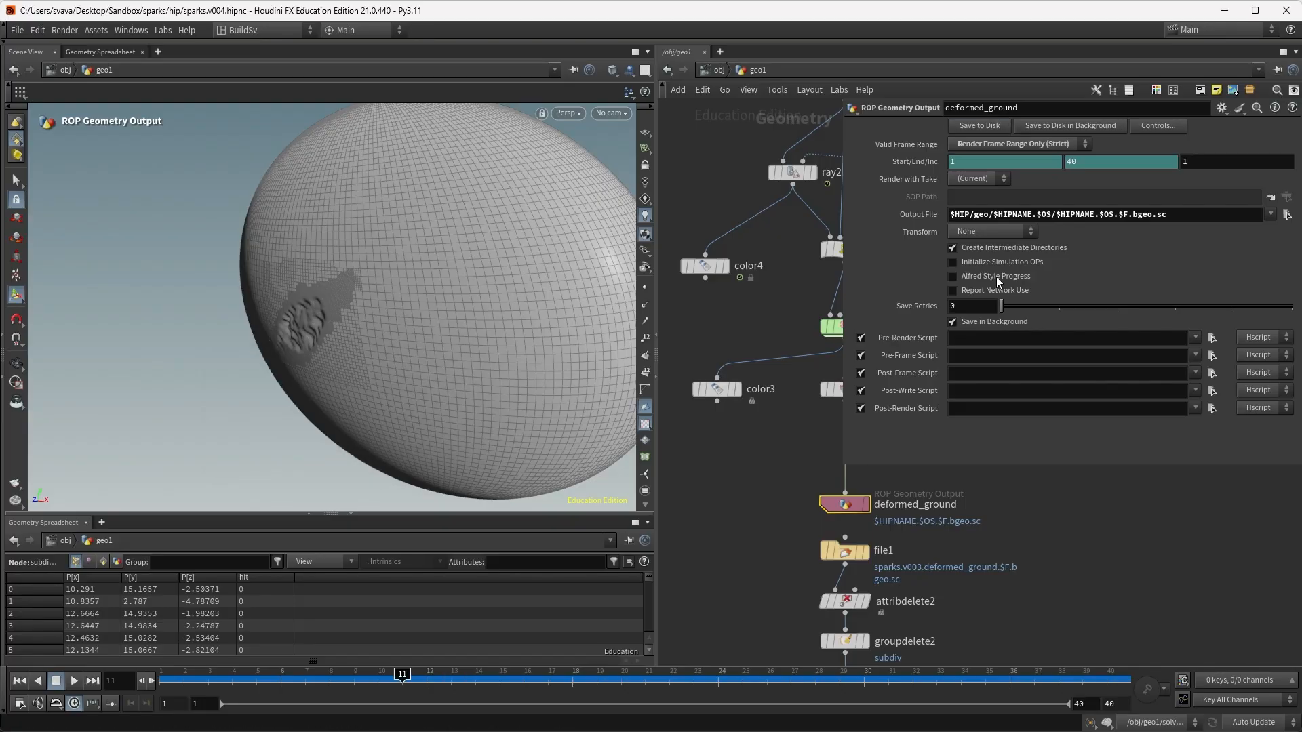
left_click_drag(846, 456, 997, 457)
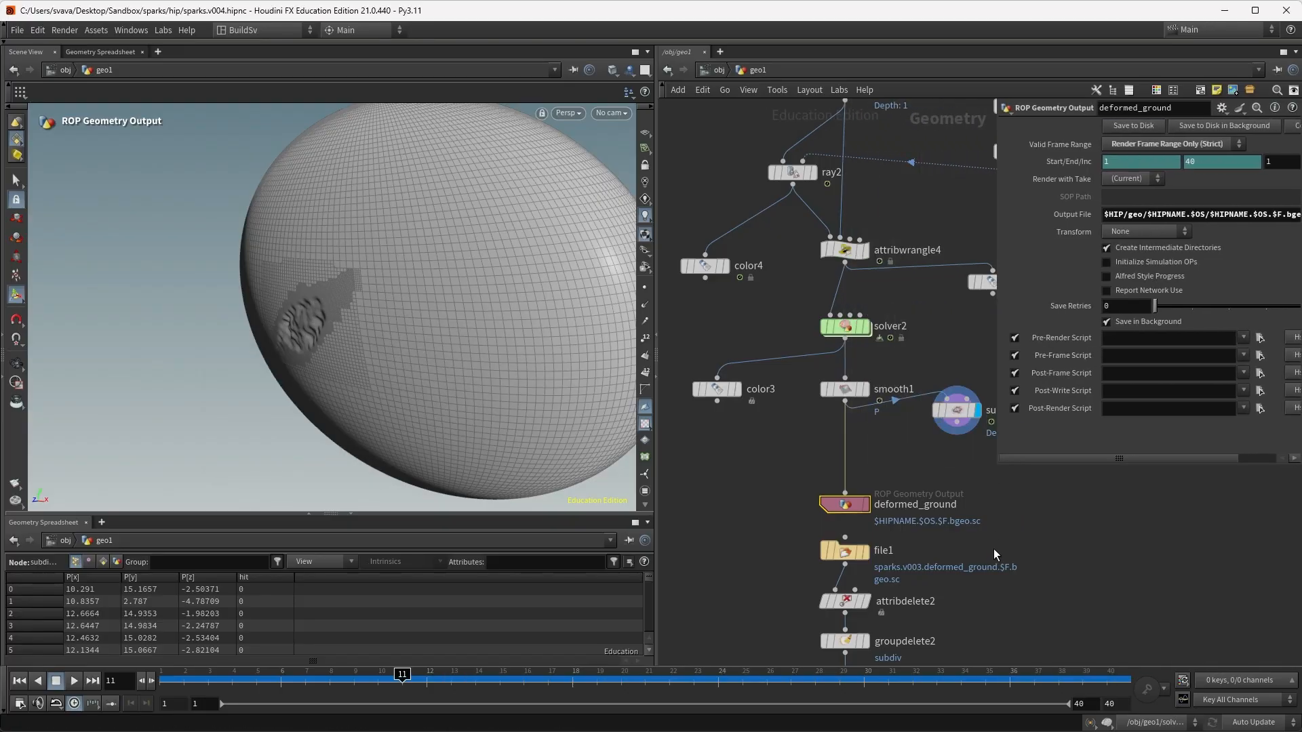
Point file1's geometry file to the sparks.v004.deformed_ground.$F.bgeo.sc sequence in the sparks.v004.deformed_ground folder.
middle_click_drag(857, 531, 758, 386)
left_click(746, 406)
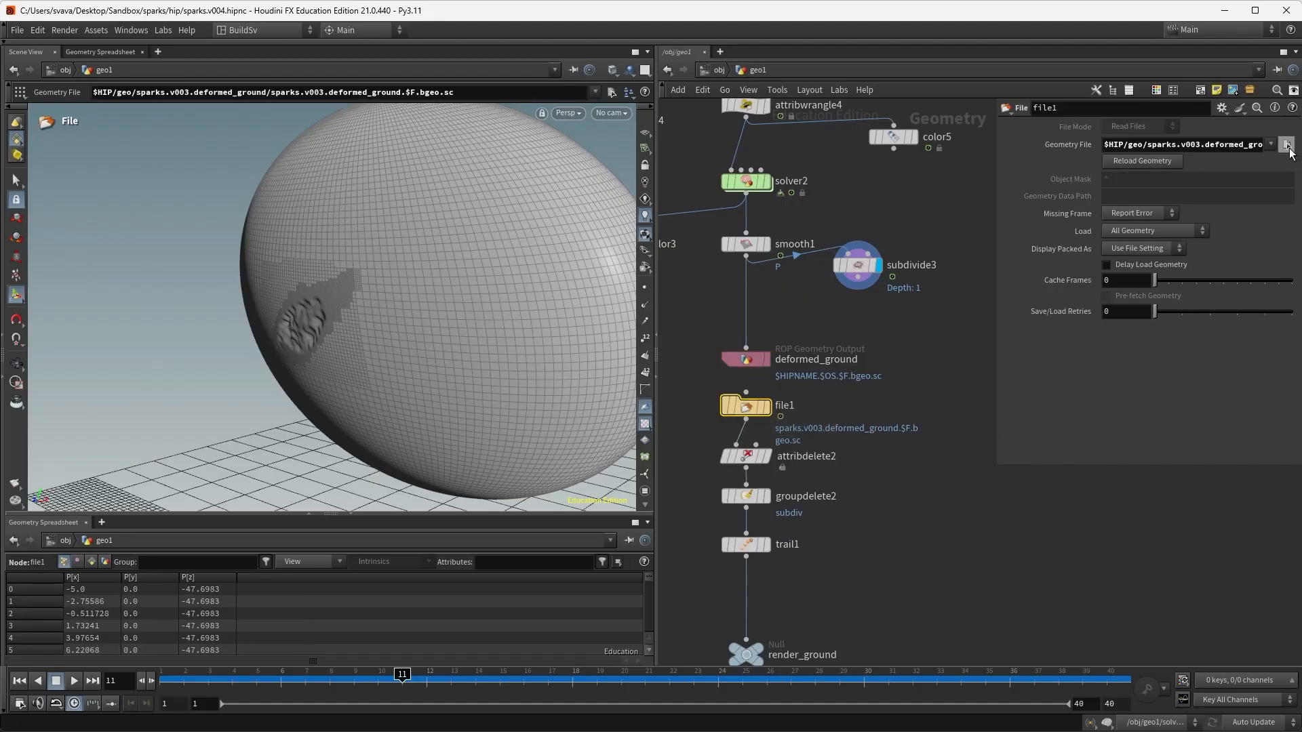
left_click(1286, 146)
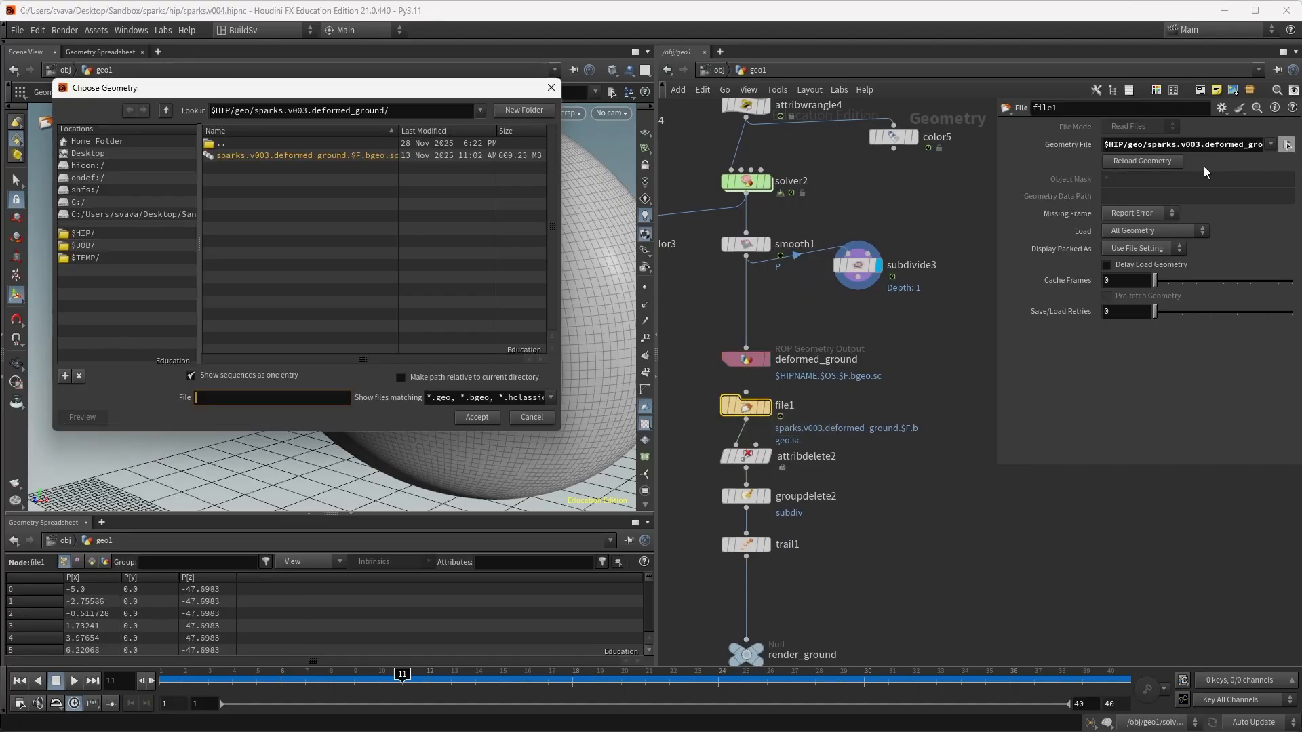
left_click(164, 110)
double_click(291, 169)
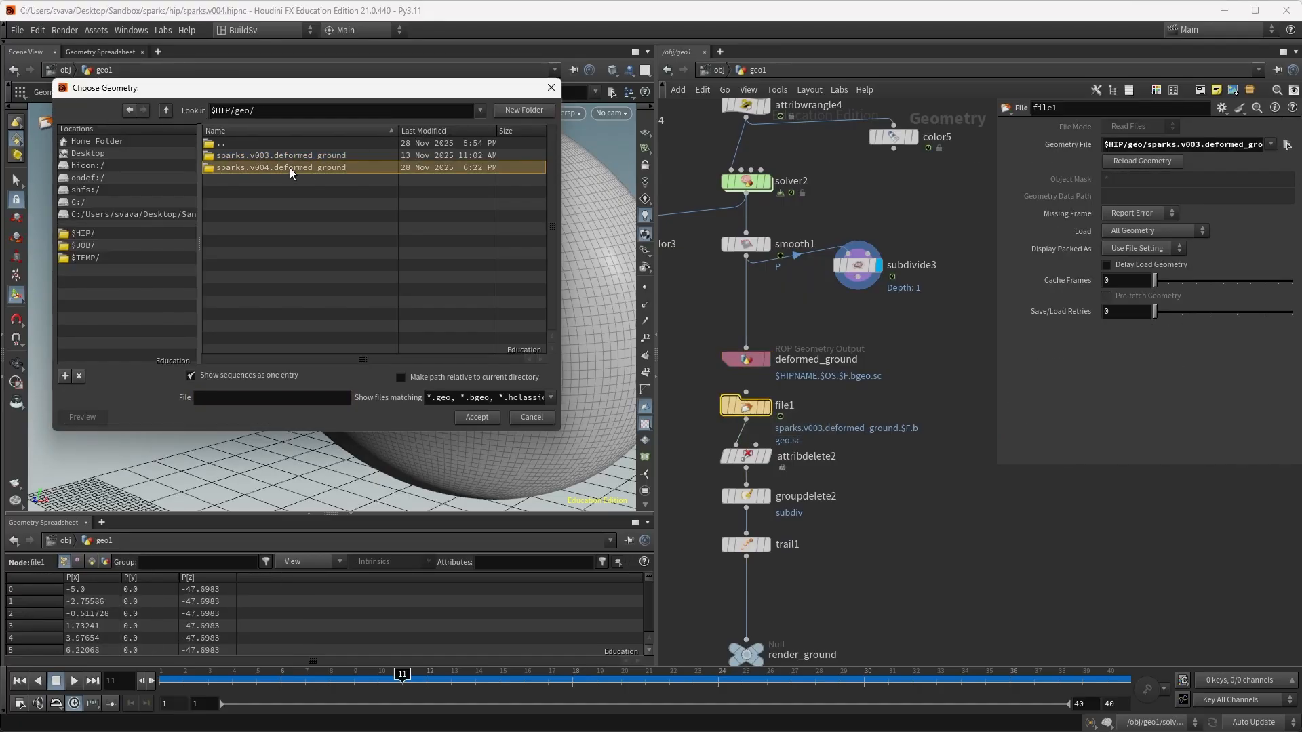
left_click(296, 155)
left_click(477, 417)
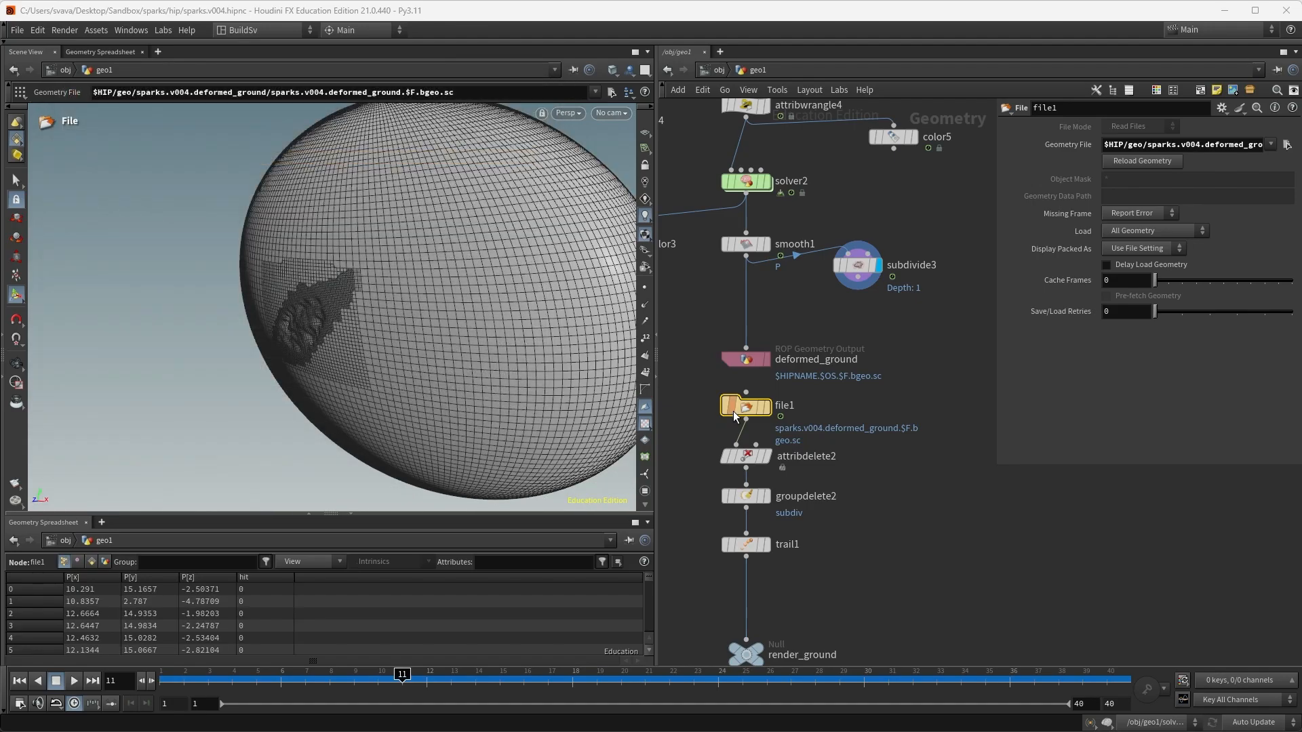
Display the cached geometry from file1, move the display to the render_ground null and save the scene.
left_click_drag(858, 430, 748, 407)
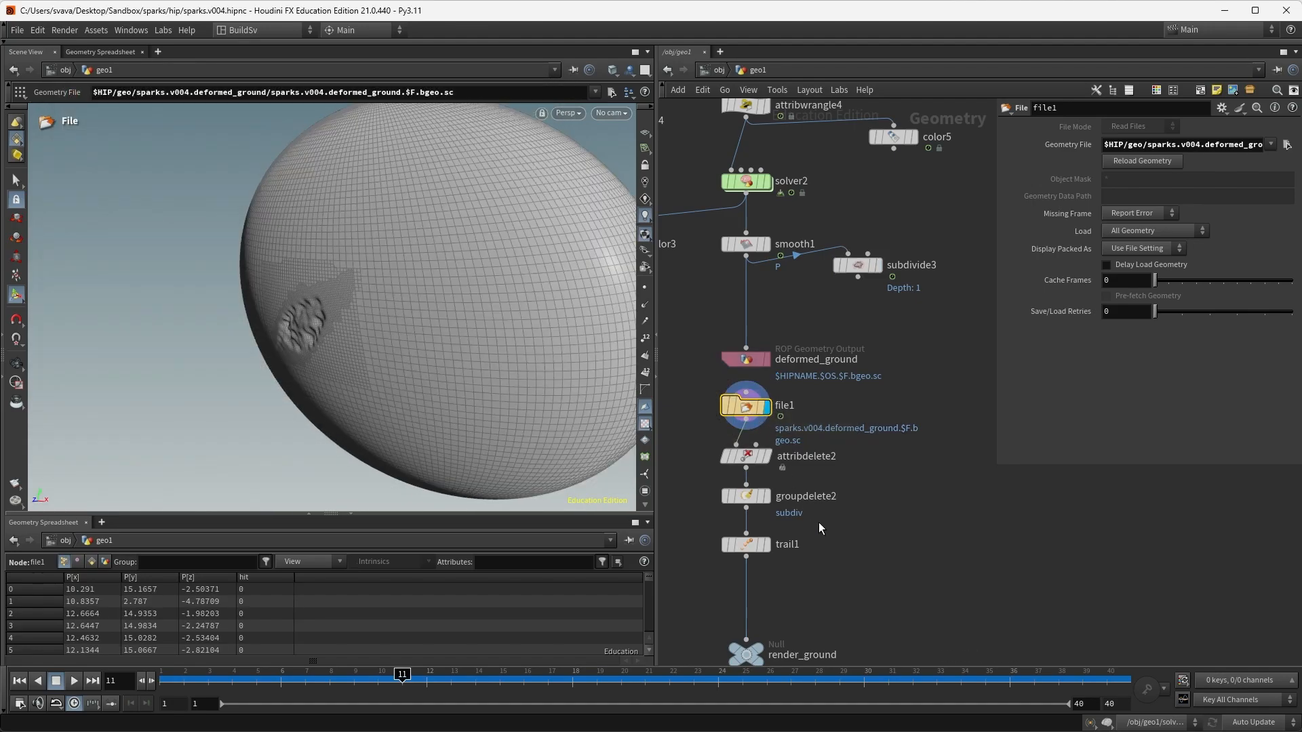
left_click(770, 653)
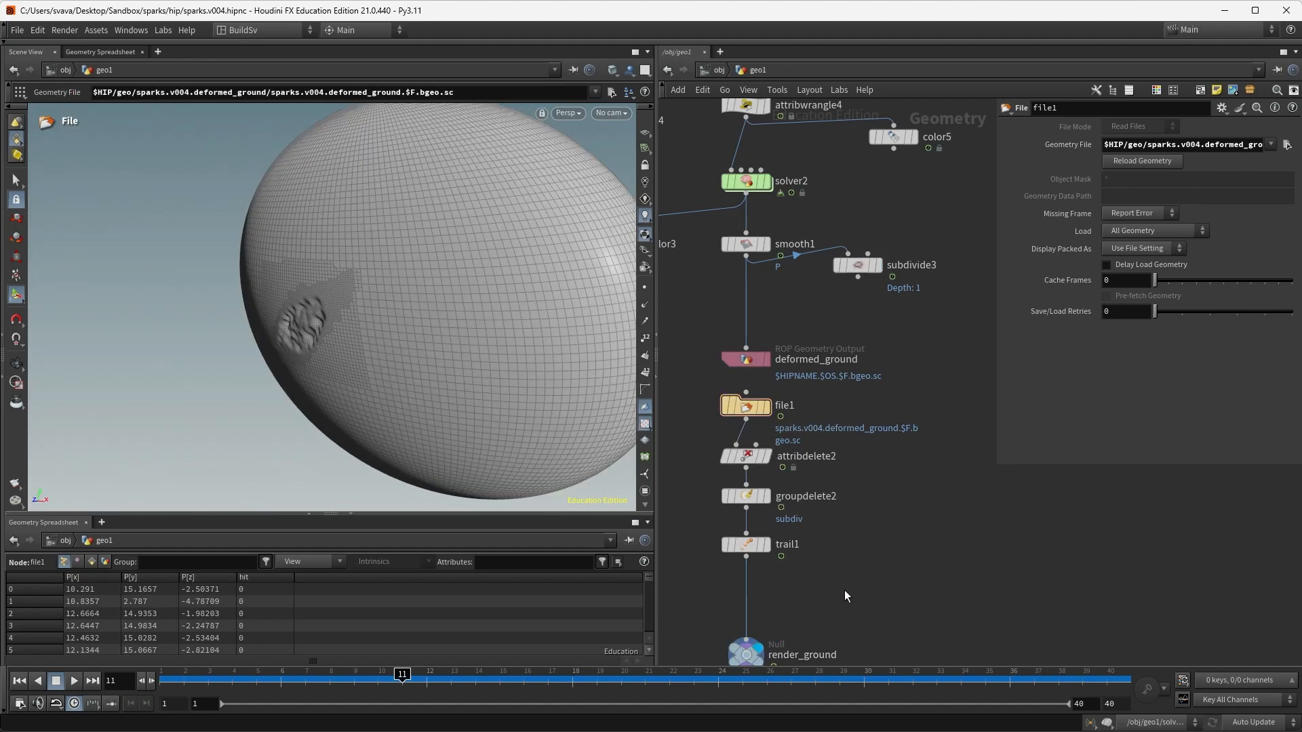
left_click(16, 29)
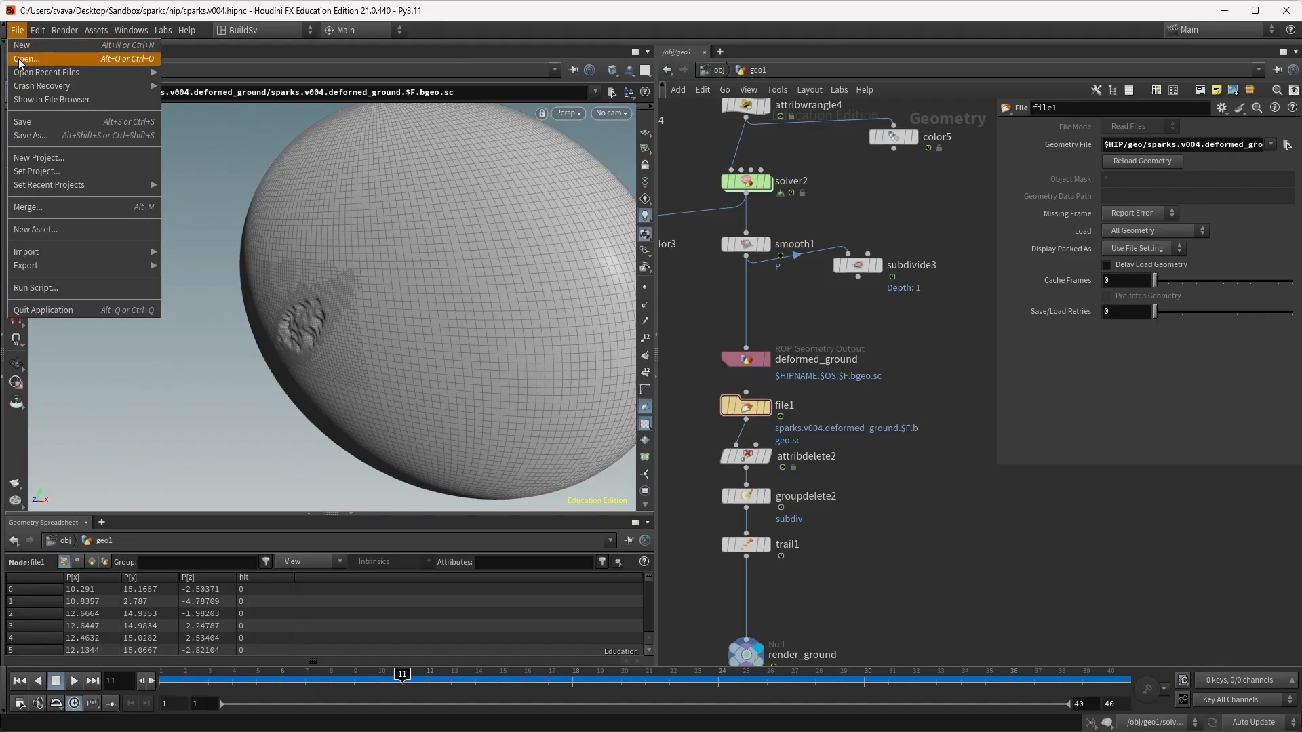
left_click(34, 123)
In the stage network, add cam2Camera from sparks_camera_v002 to the Force Objects of sceneimport1.
left_click(718, 70)
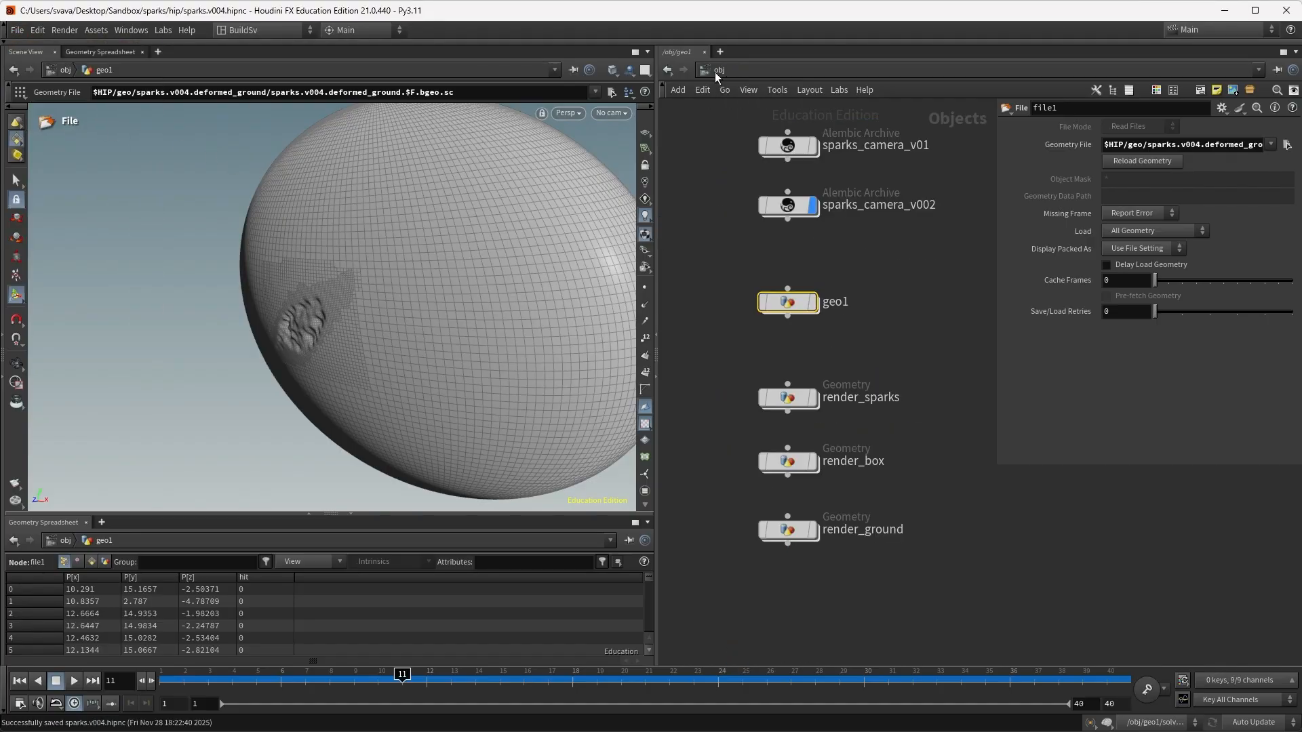
left_click(717, 72)
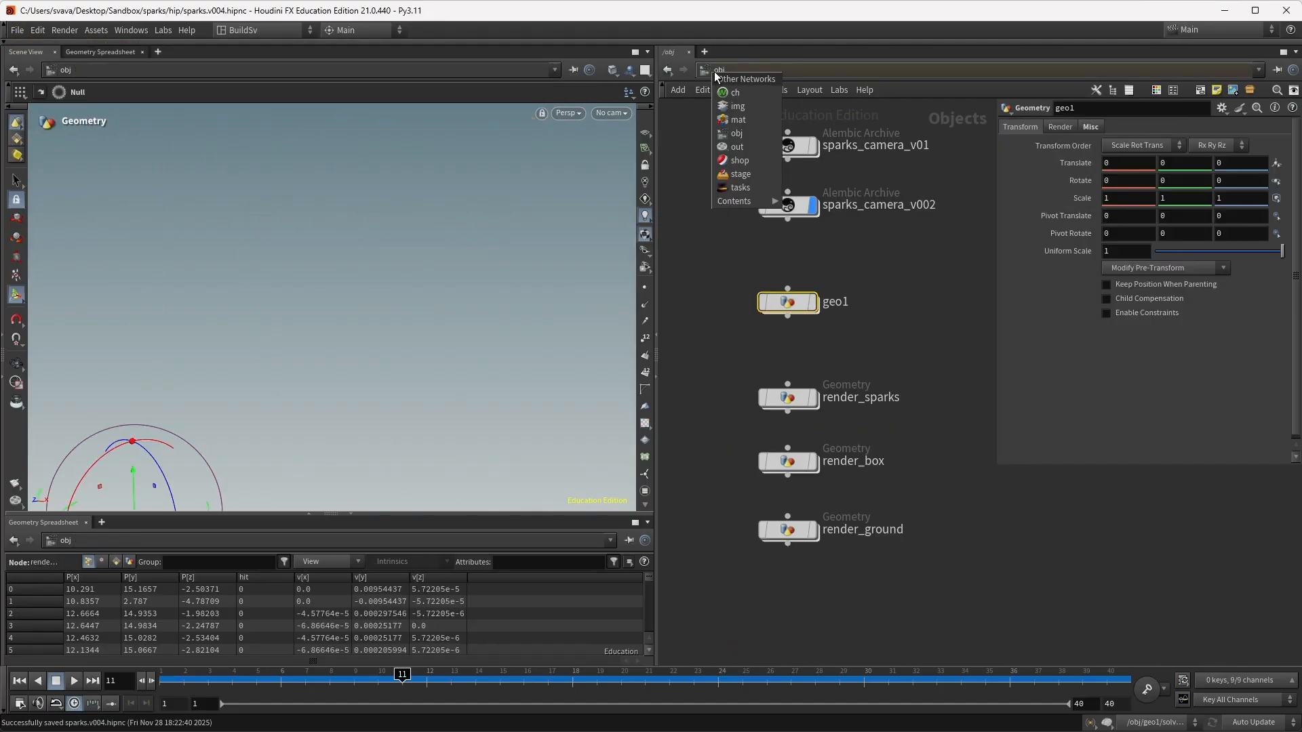
left_click(727, 174)
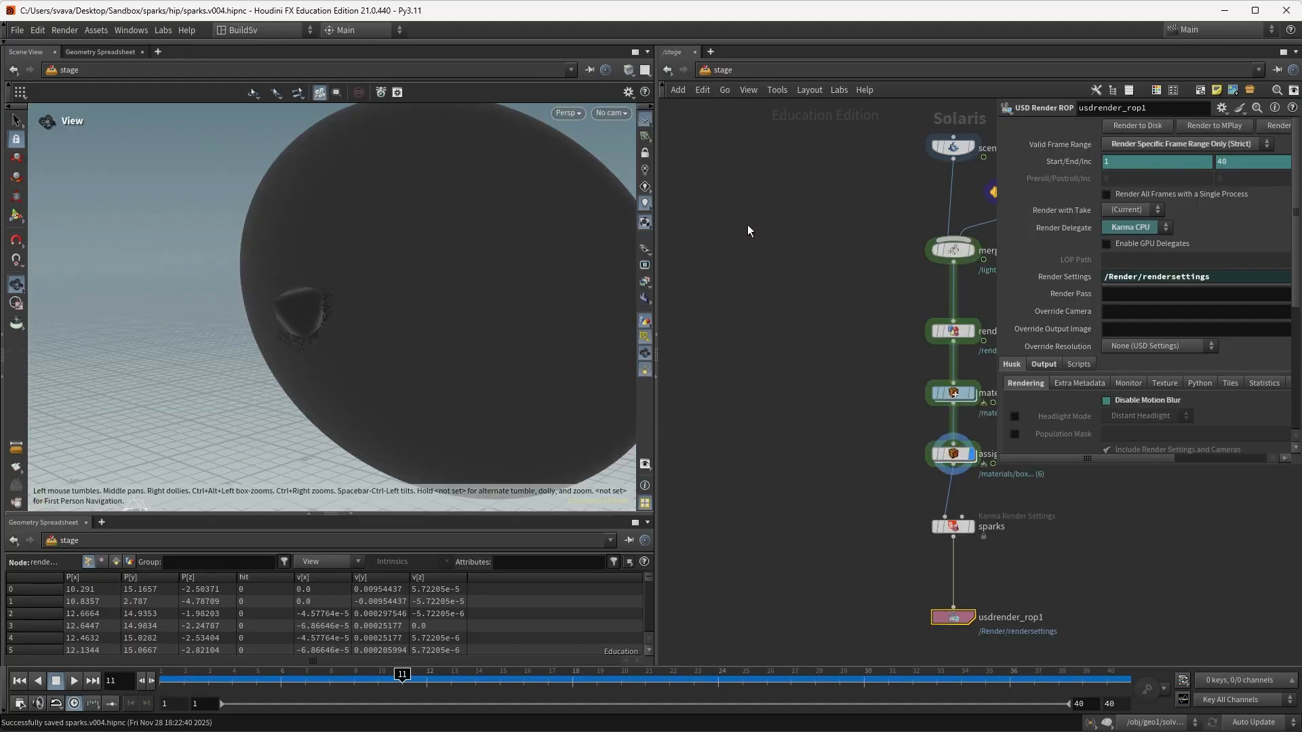
middle_click_drag(792, 209, 635, 251)
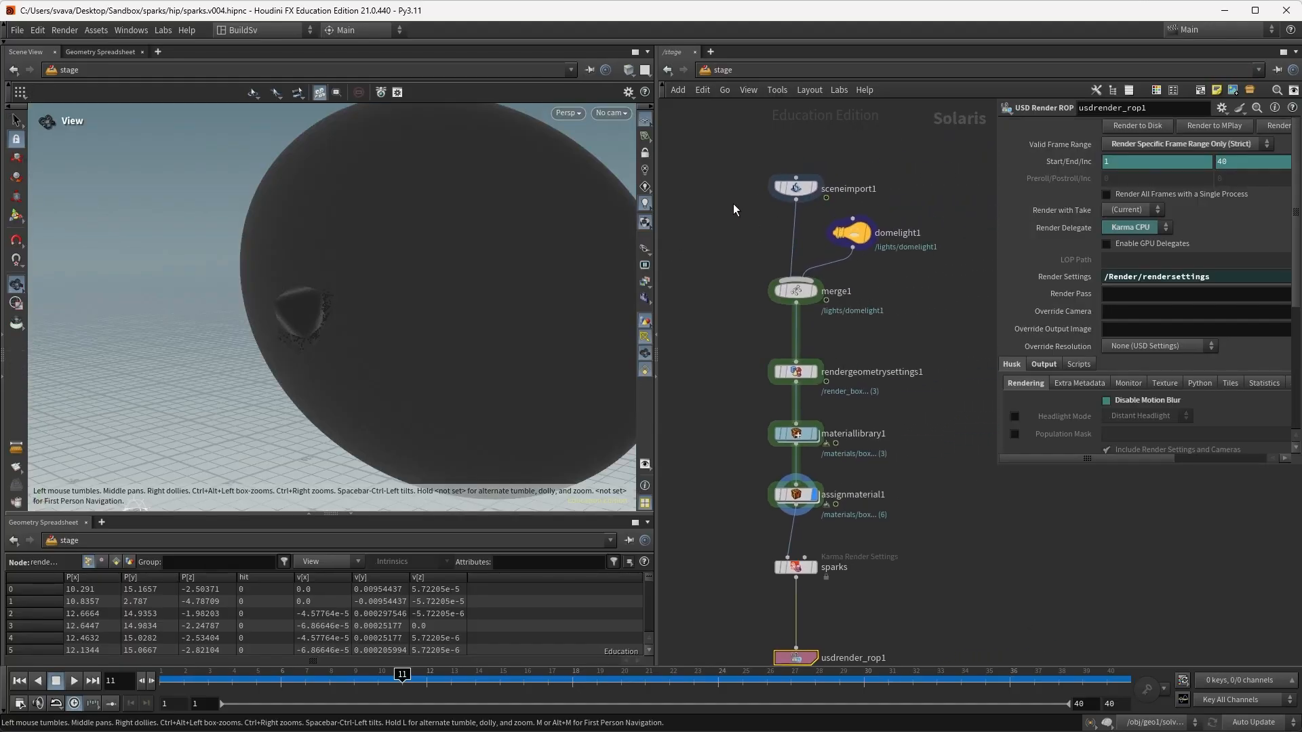
left_click(803, 194)
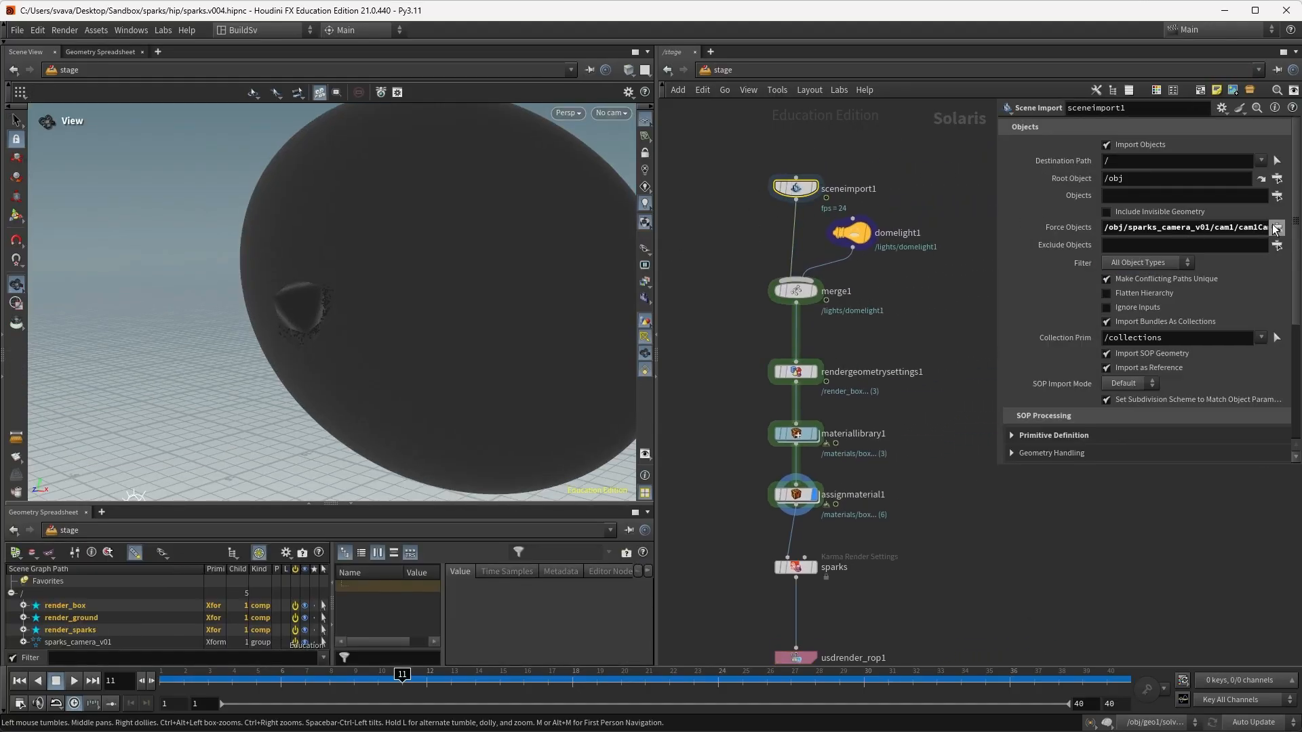
left_click(1277, 227)
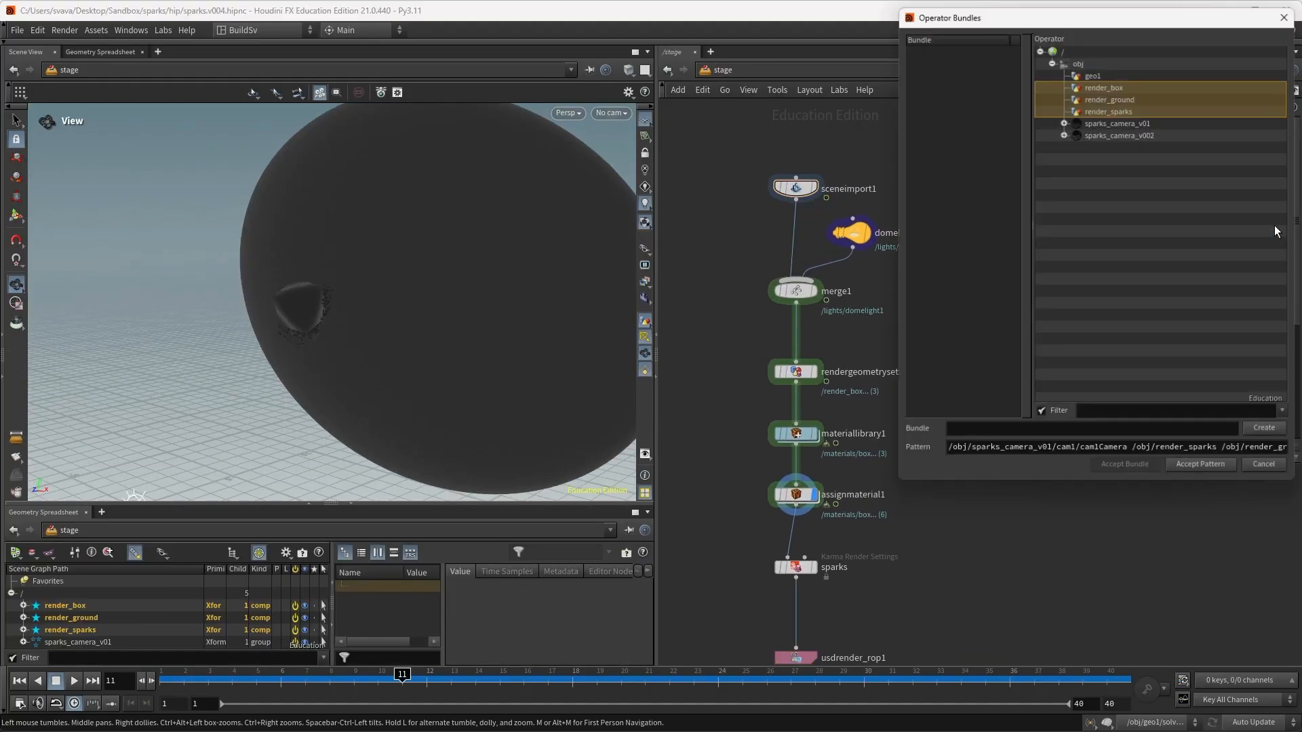
left_click(1065, 134)
left_click(1077, 146)
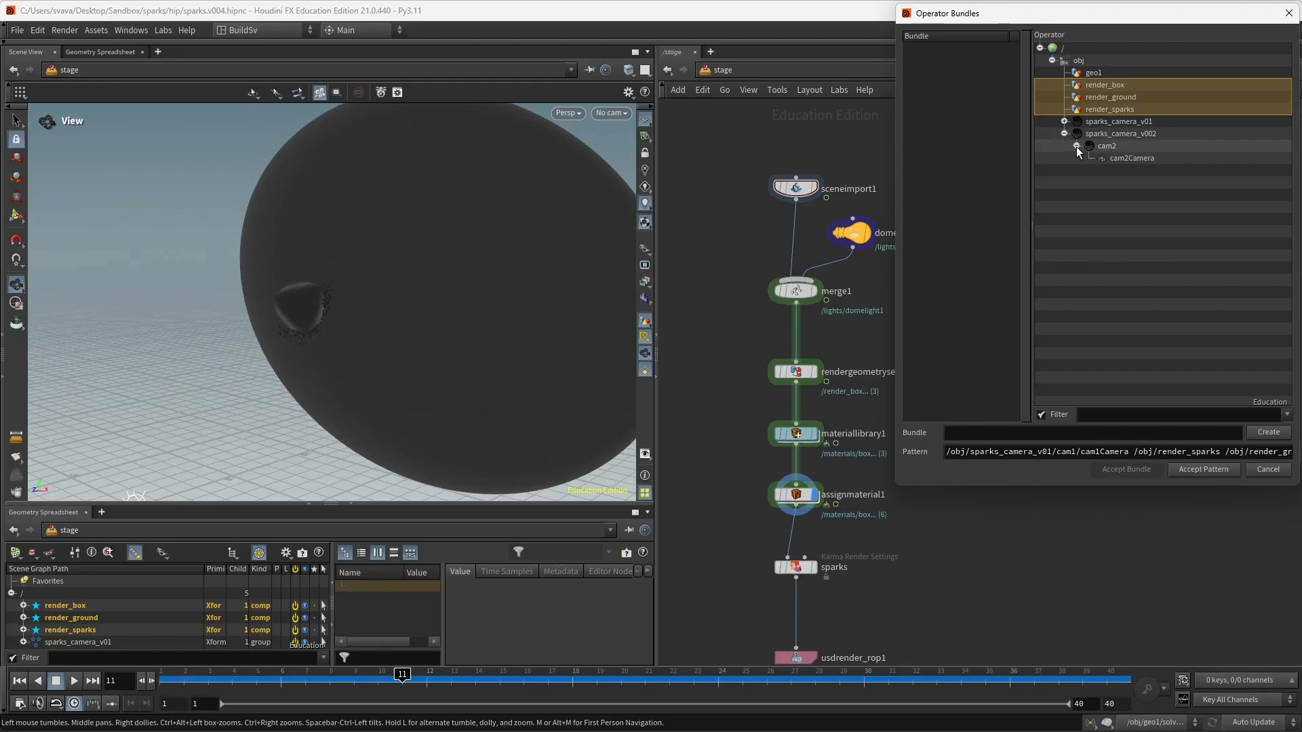
left_click(1131, 158, "ctrl")
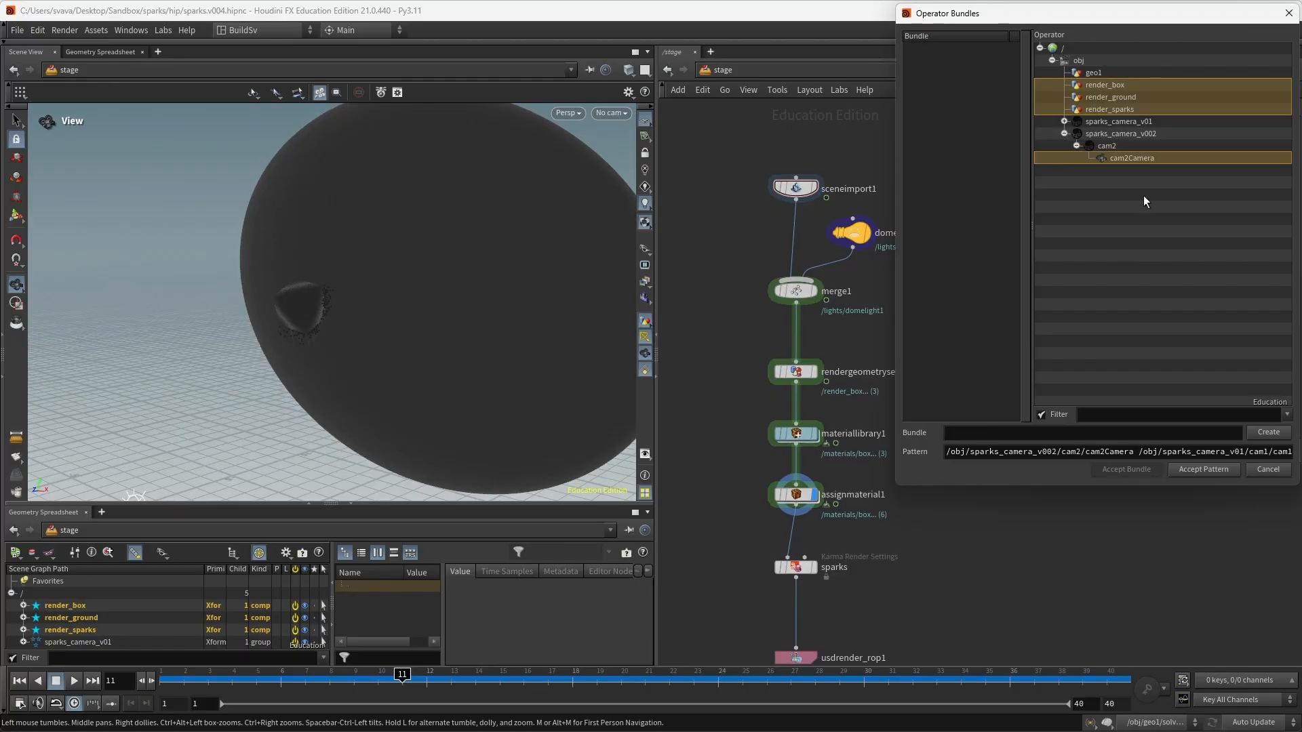
left_click(1189, 468)
Look through /sparks_camera_v002/cam2/cam2Camera and set the viewport renderer to Karma CPU.
left_click(620, 113)
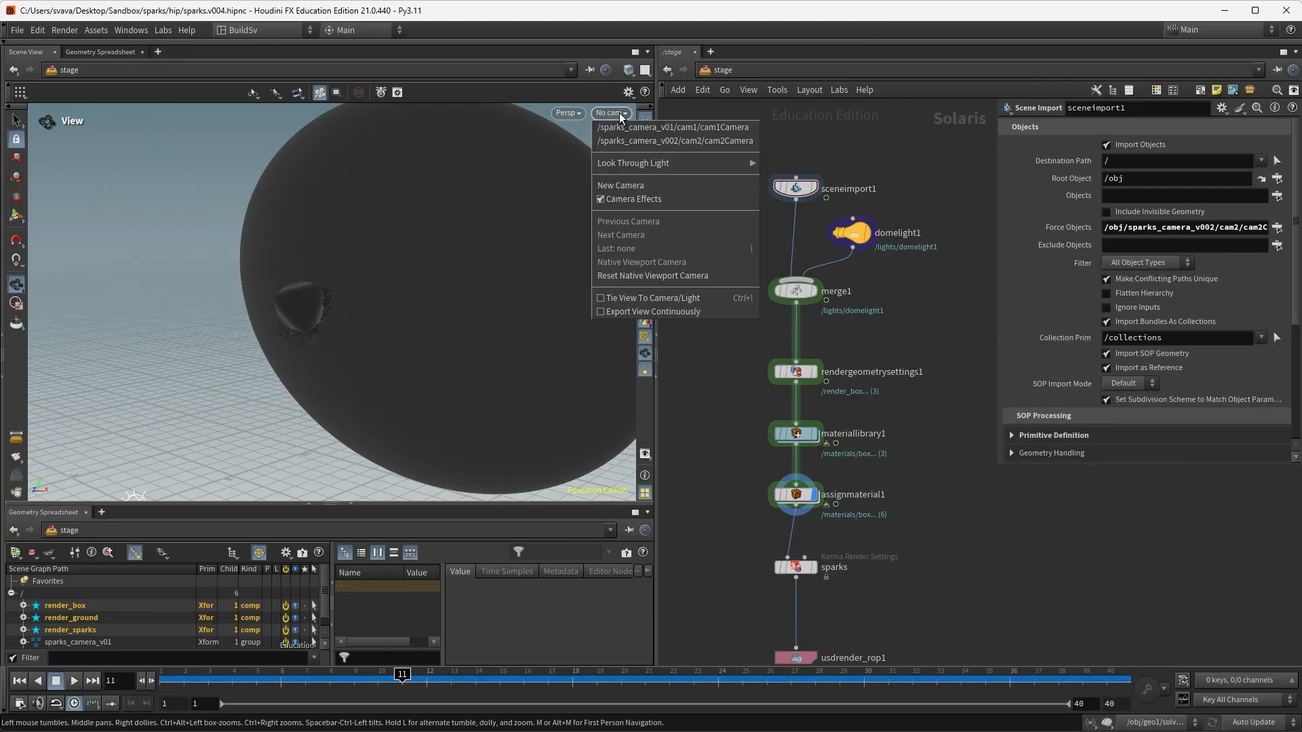
left_click(626, 140)
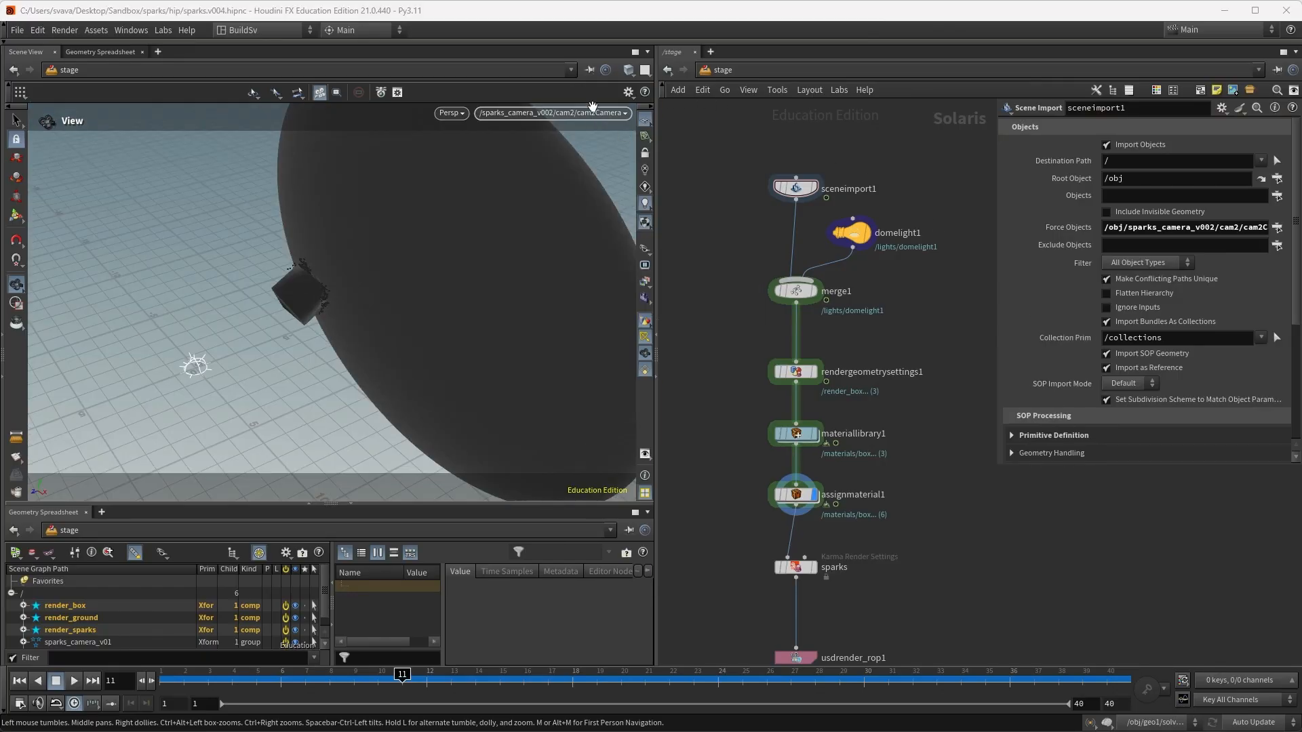
left_click(452, 113)
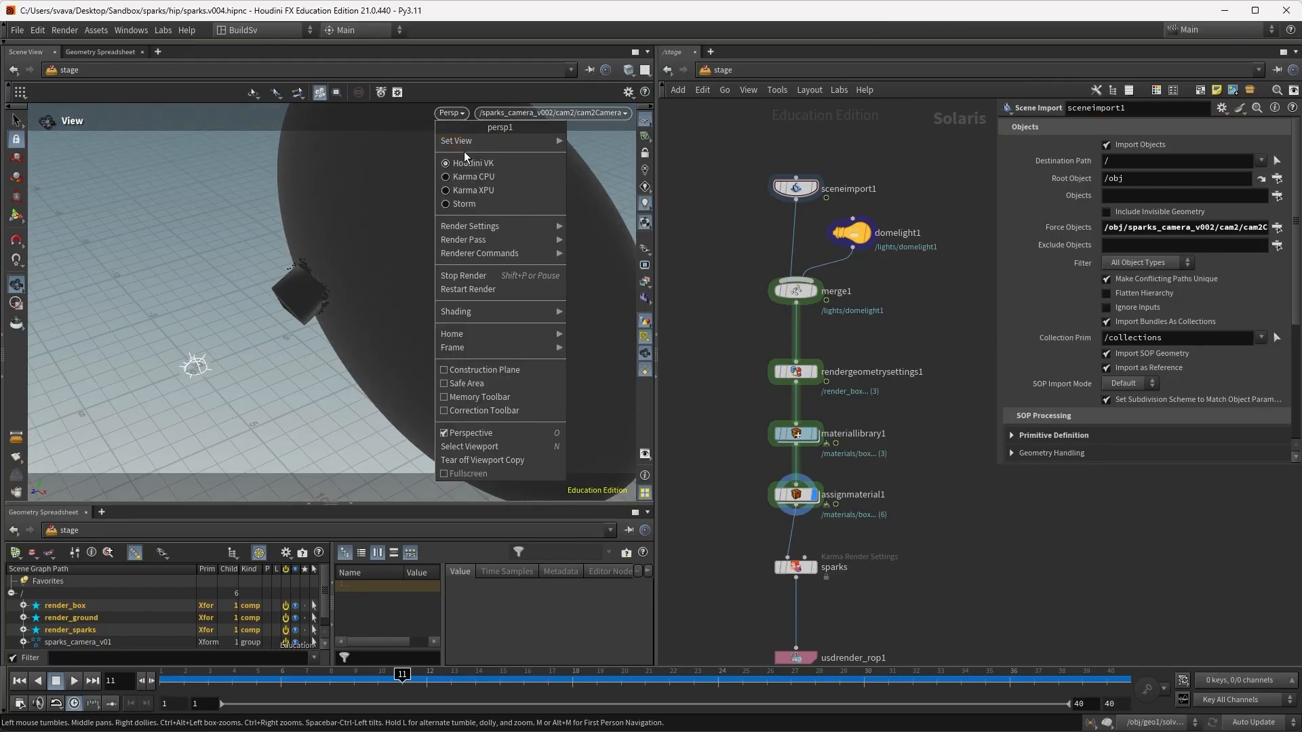
left_click(470, 177)
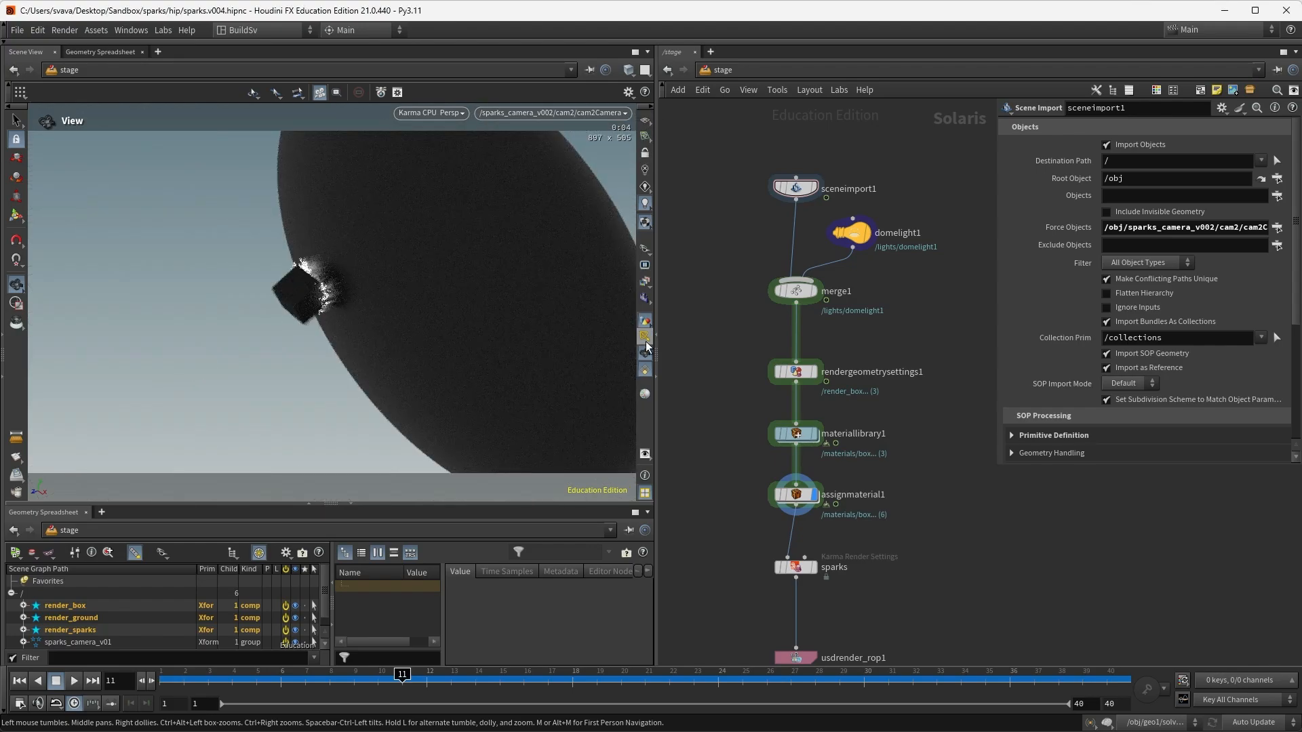
Set the viewport background color scheme to Dark and advance the timeline to frame 14.
key("d")
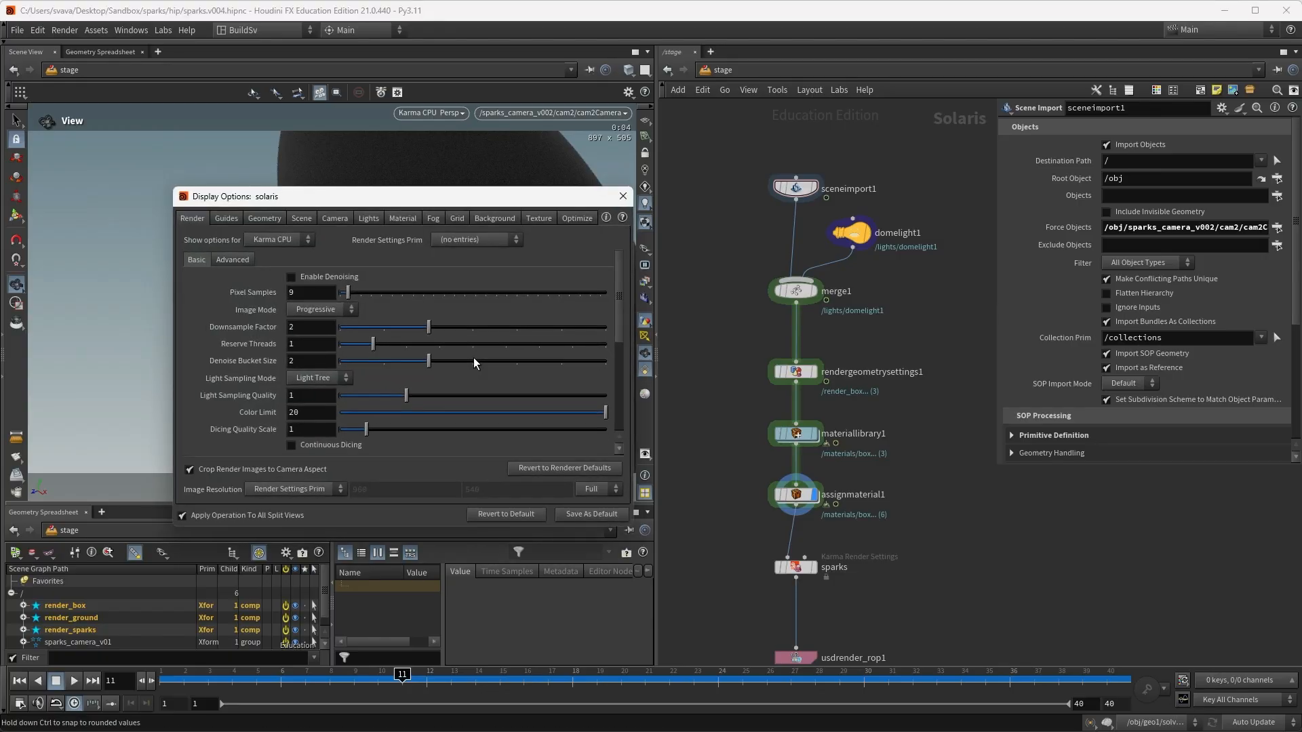
left_click(493, 218)
left_click(318, 241)
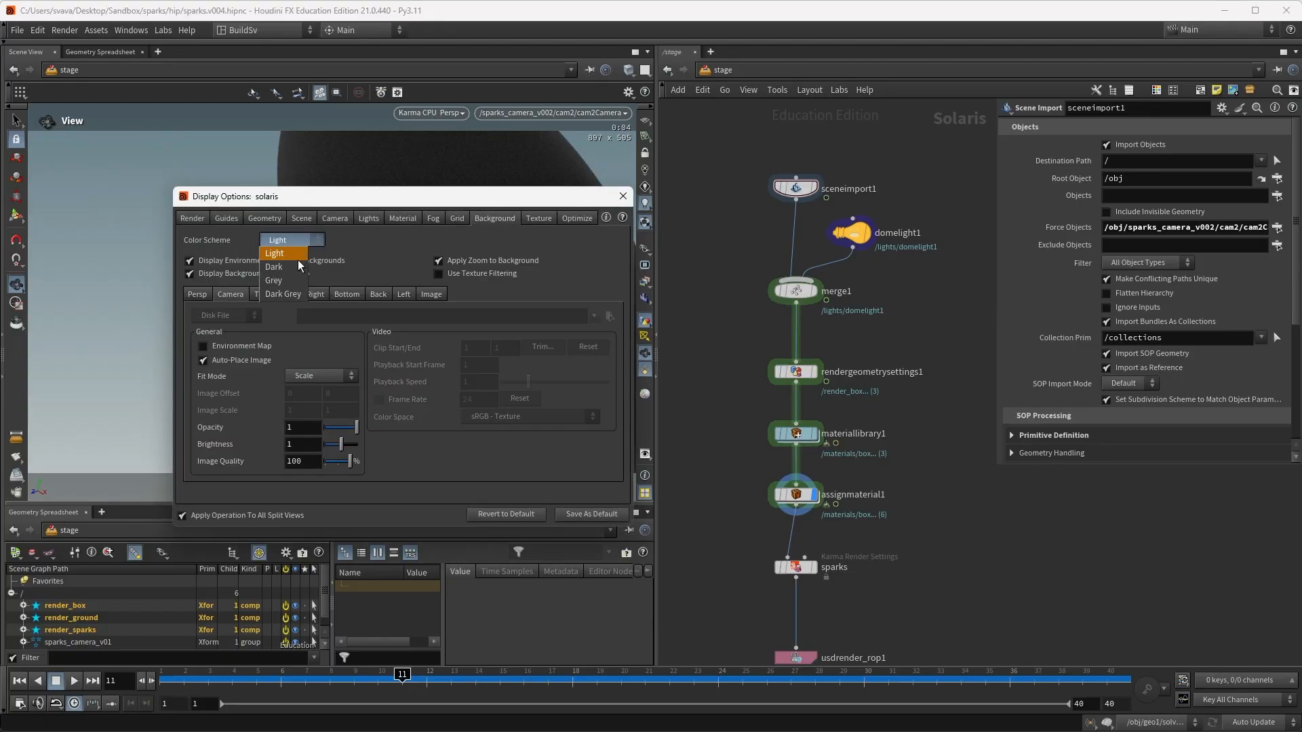
left_click(295, 264)
left_click(622, 197)
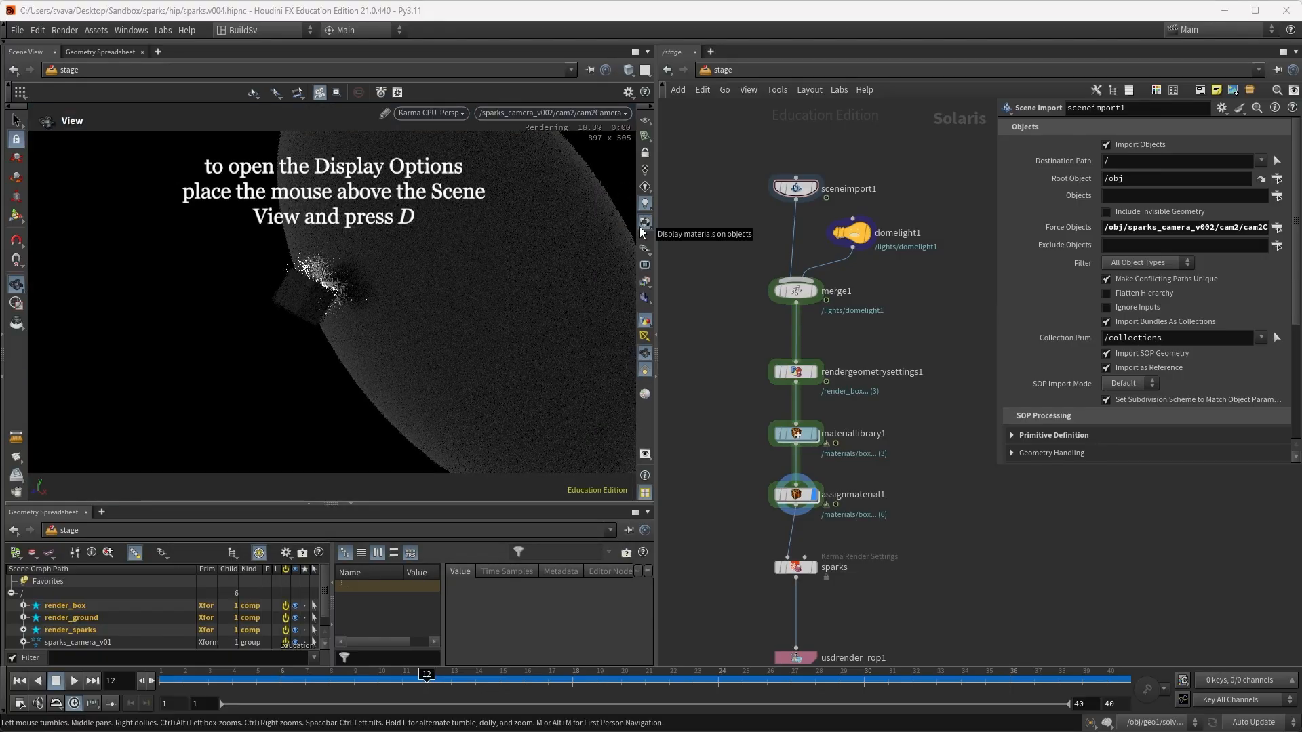
key("Right")
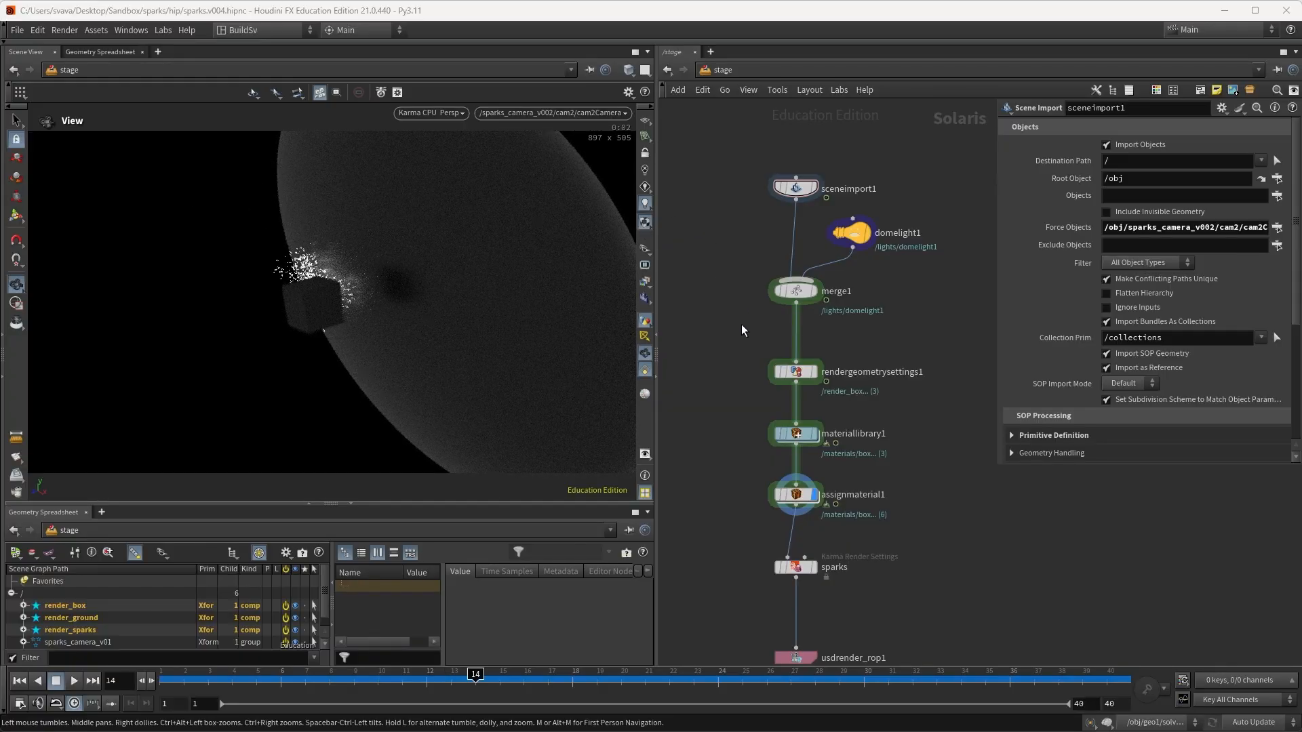
Display the sparks Karma render settings and set their camera to /sparks_camera_v002/cam2/cam2Camera.
left_click(796, 566)
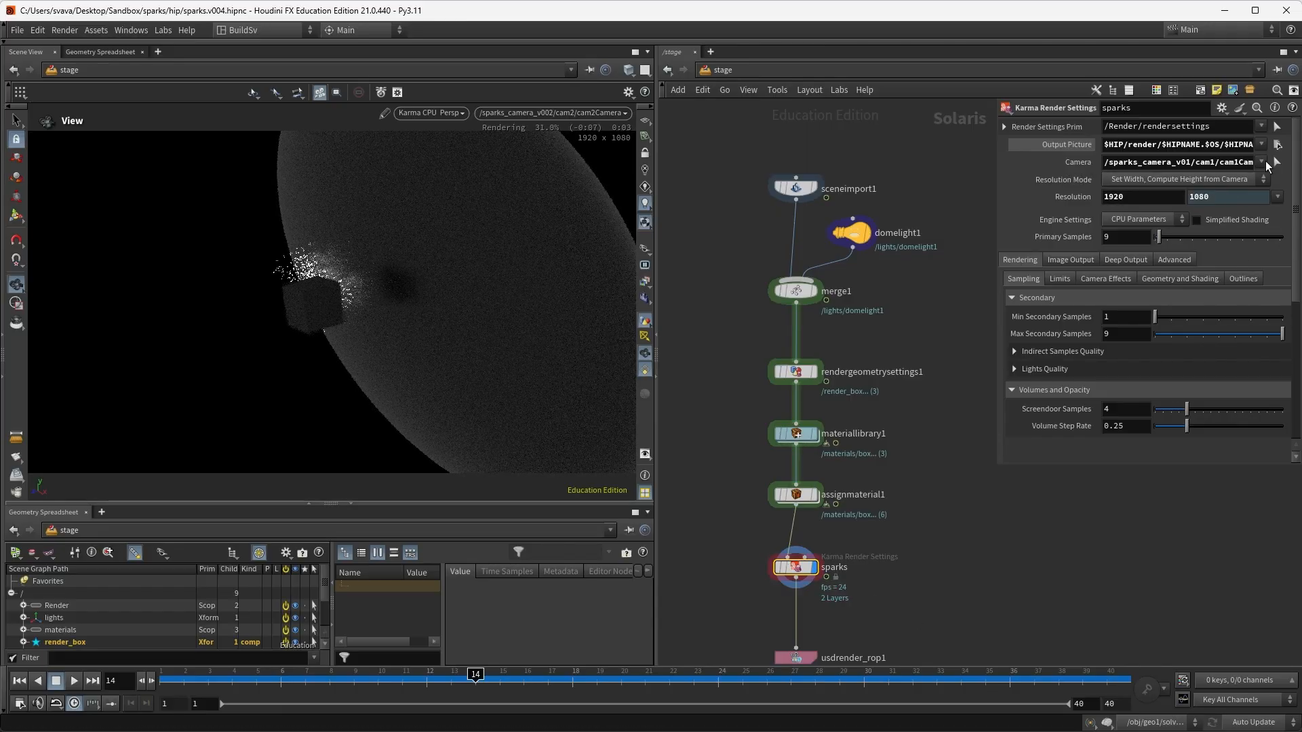
left_click(1263, 161)
left_click(1222, 174)
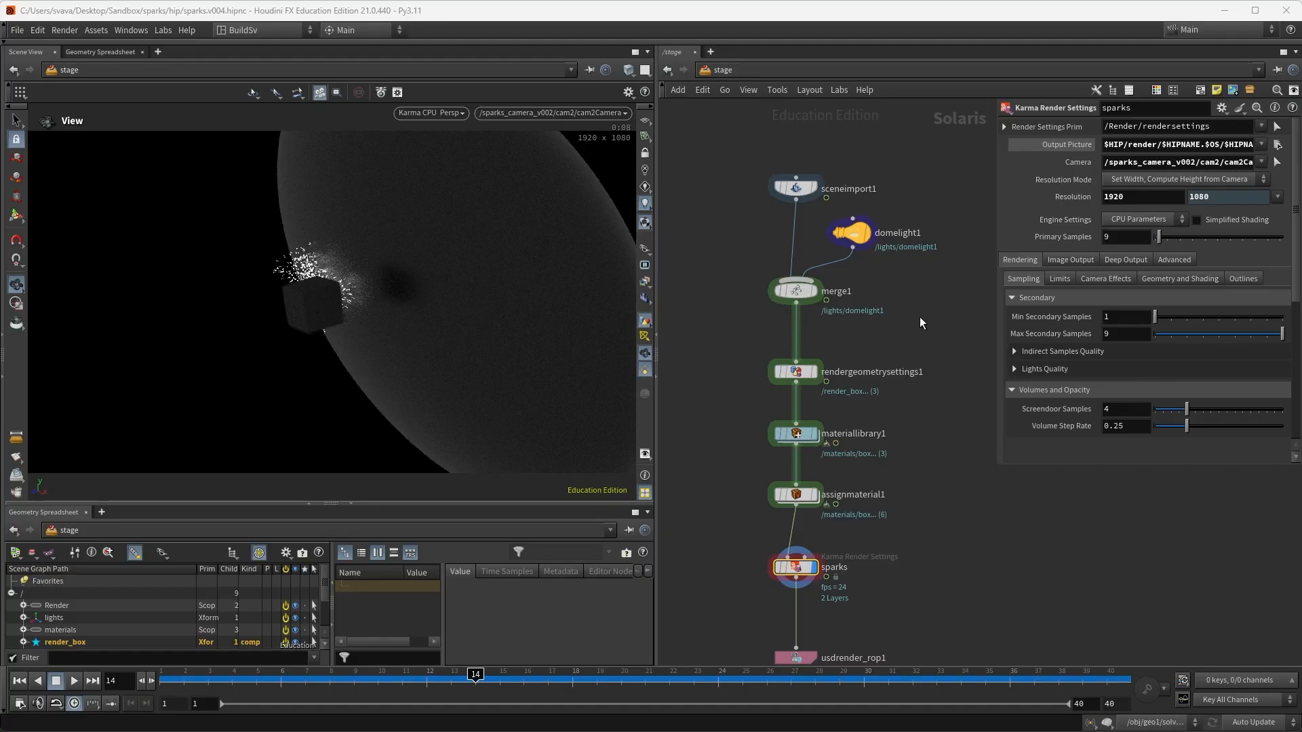
Widen the parameter area to review the render settings' output path, and render frames 1 to 40 to disk with usdrender_rop1.
middle_click_drag(864, 571, 845, 539)
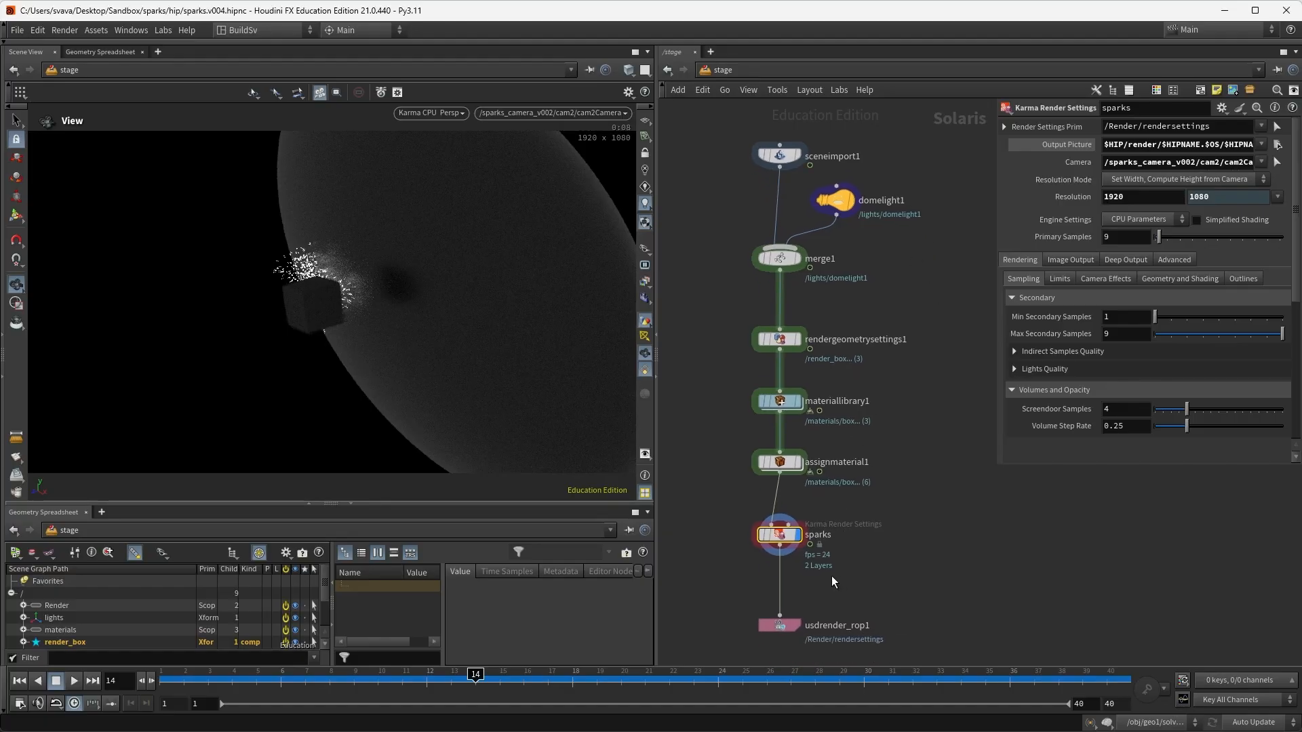
left_click_drag(995, 255, 885, 255)
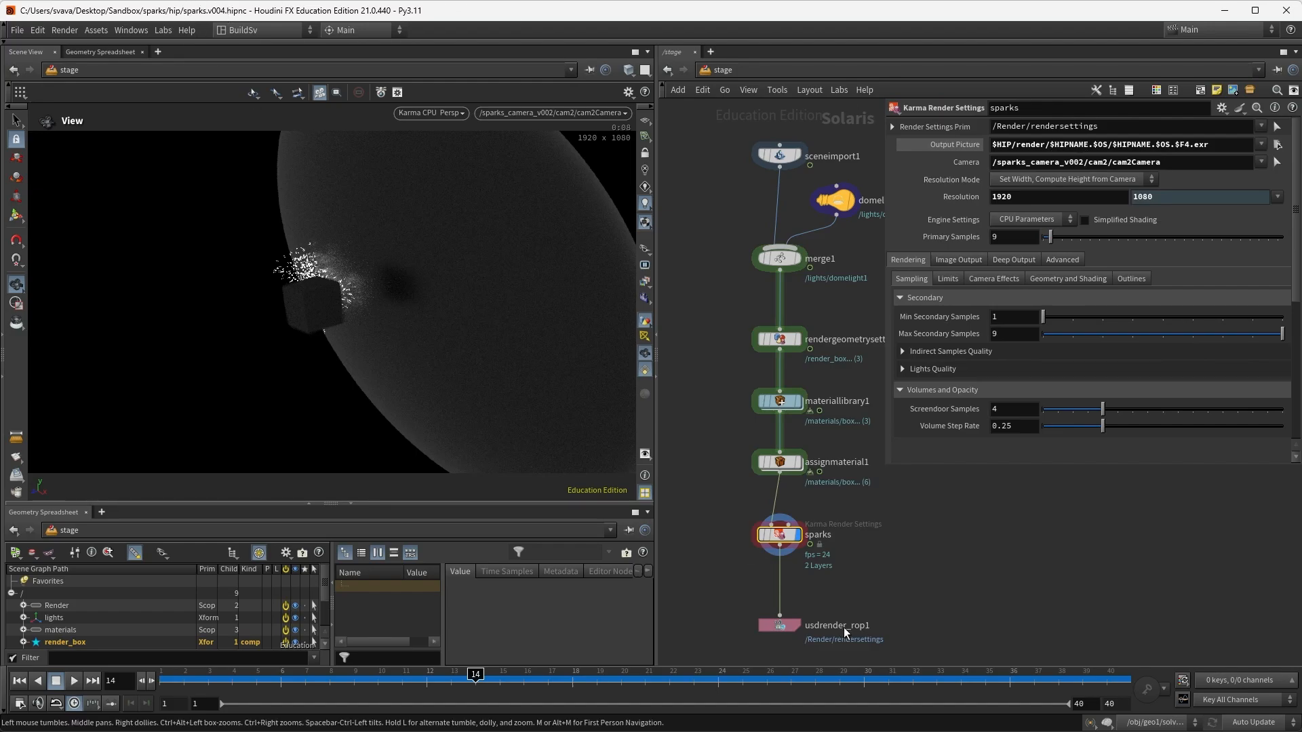
left_click_drag(753, 633, 754, 630)
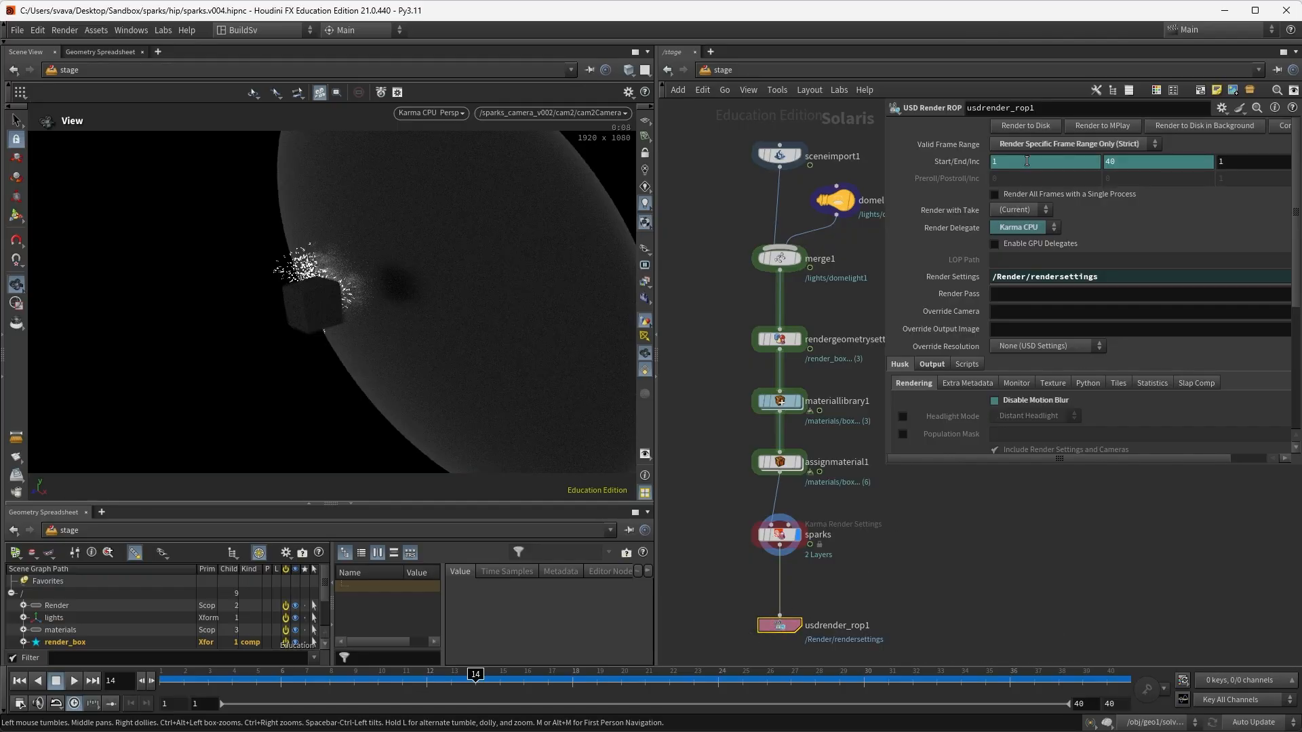
left_click(1030, 126)
Load the sparks.v004.sparks.$F4.exr sequence from $HIP/render/sparks.v004.sparks into MPlay and play it back.
left_click(75, 31)
mouse_move(169, 202)
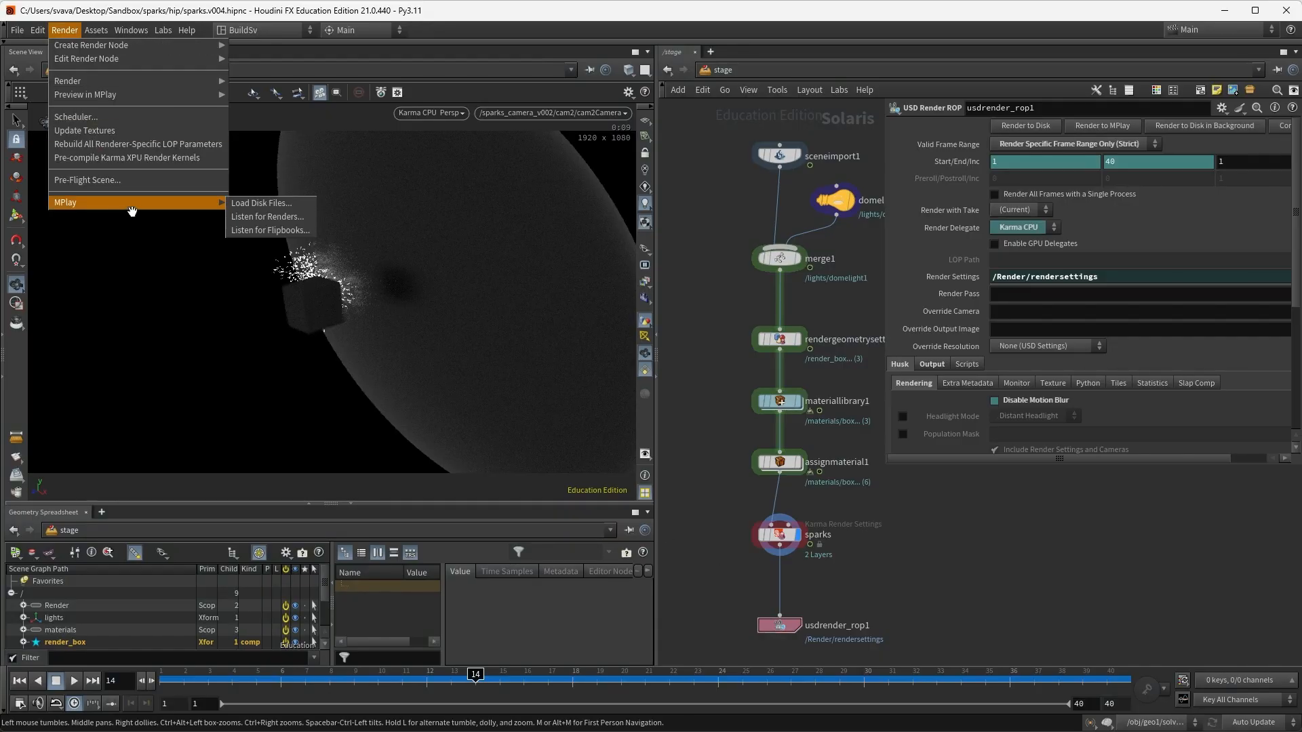
left_click(243, 205)
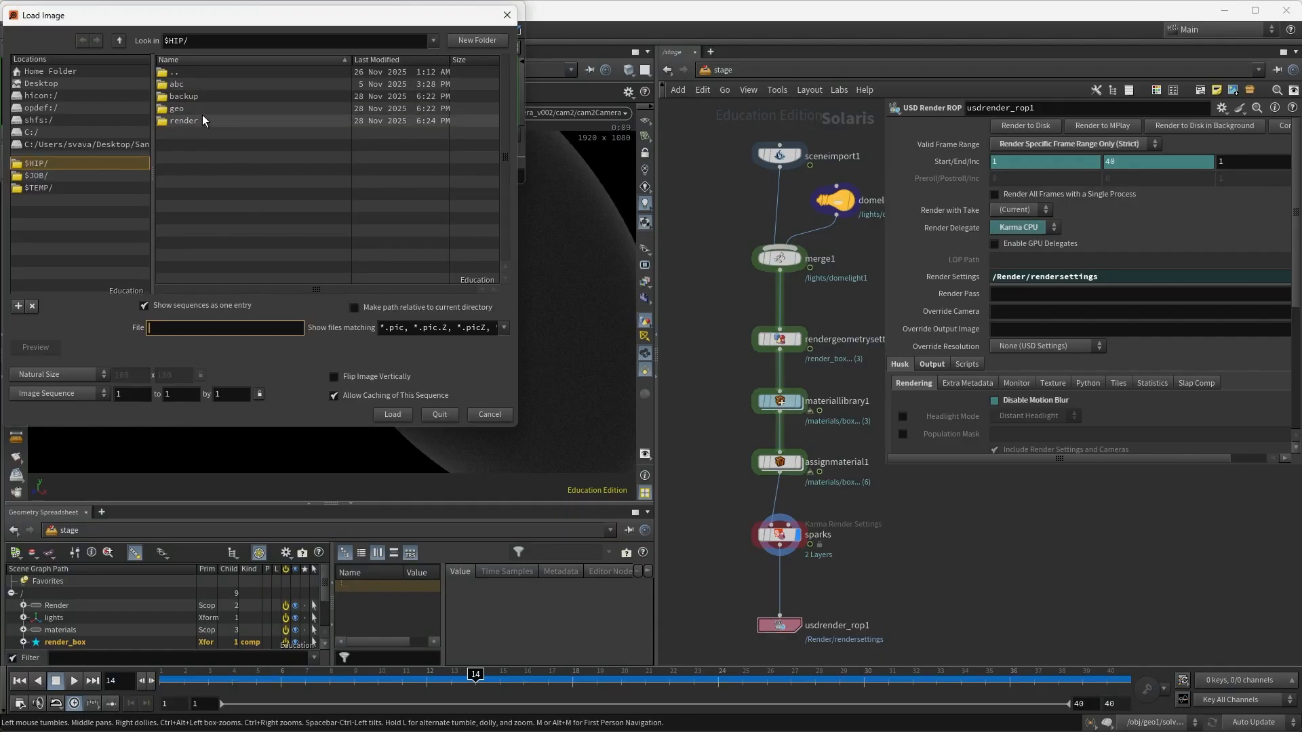
double_click(183, 121)
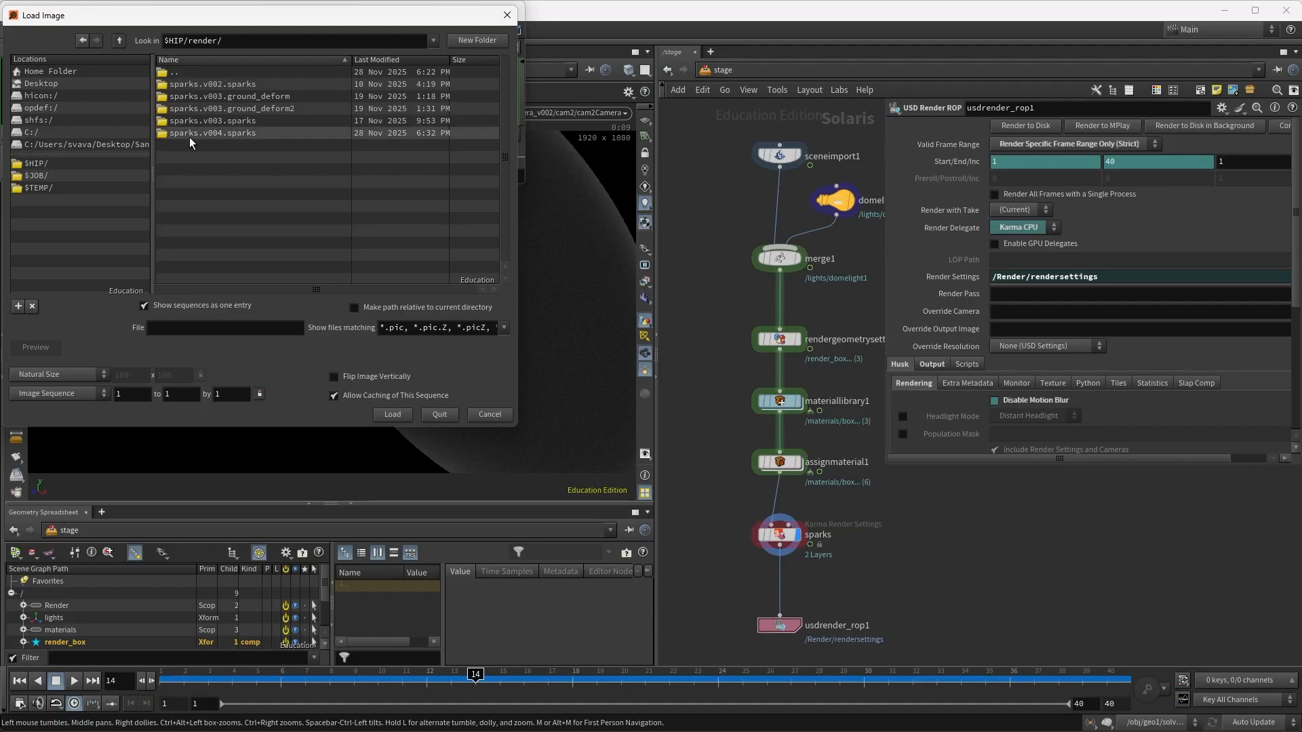
double_click(191, 134)
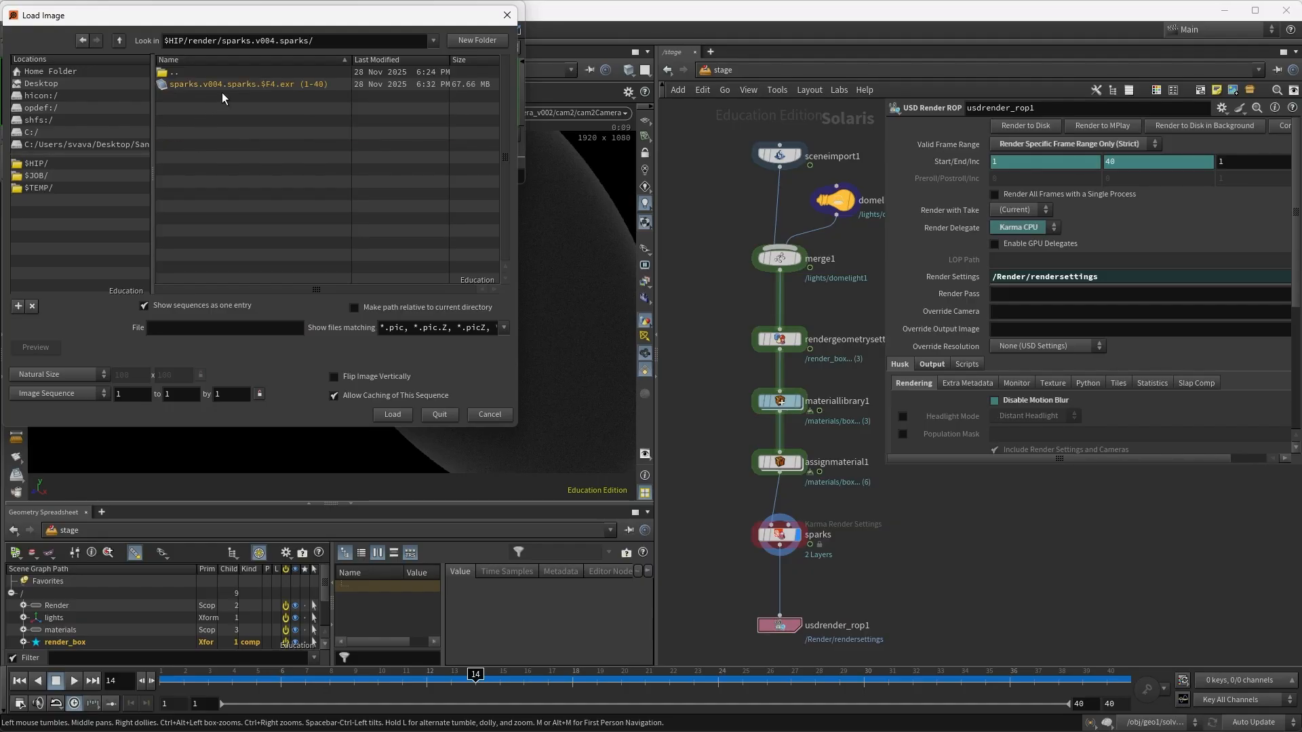
left_click(225, 86)
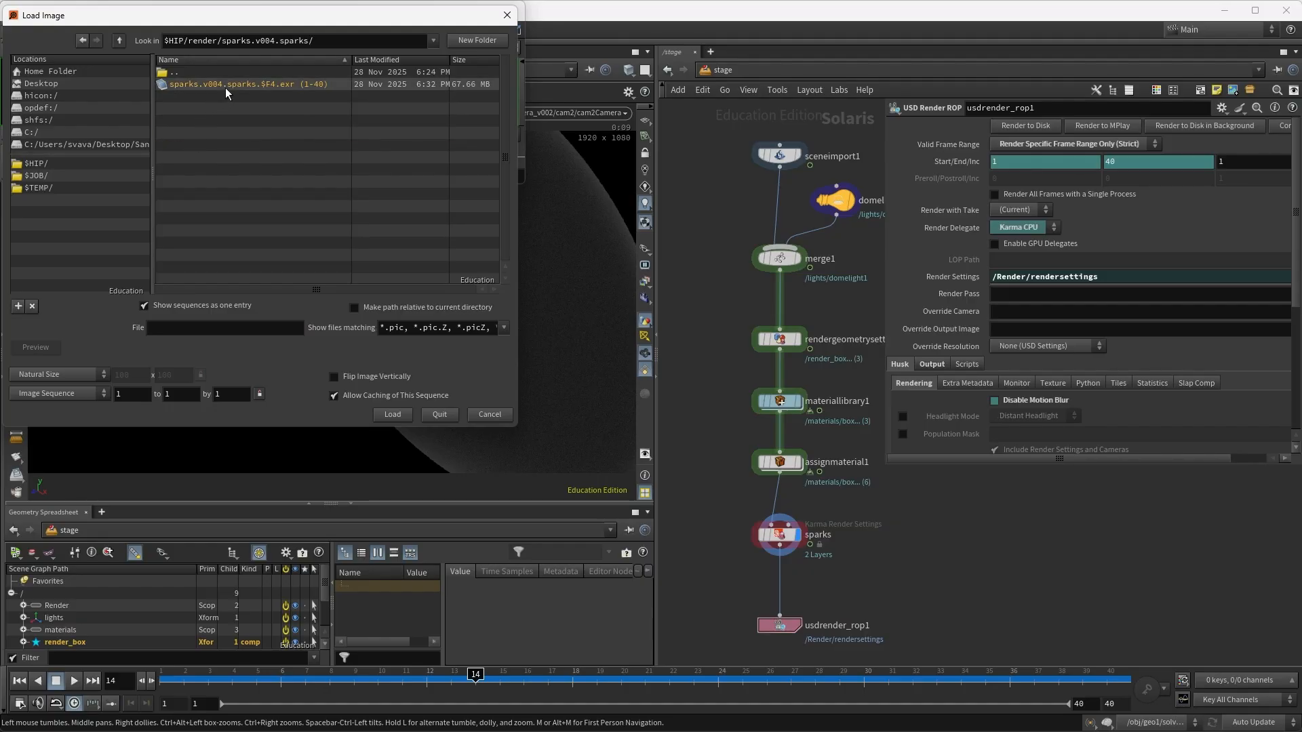
left_click(397, 415)
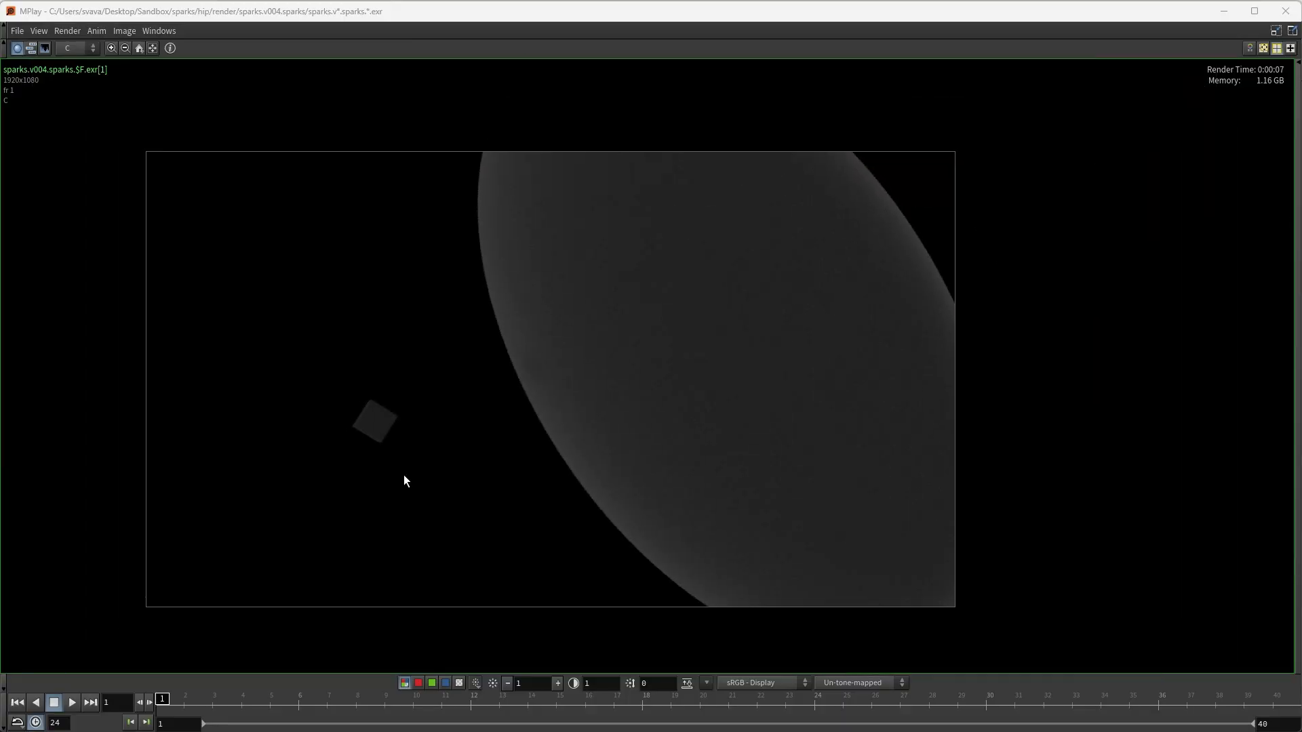
left_click(73, 703)
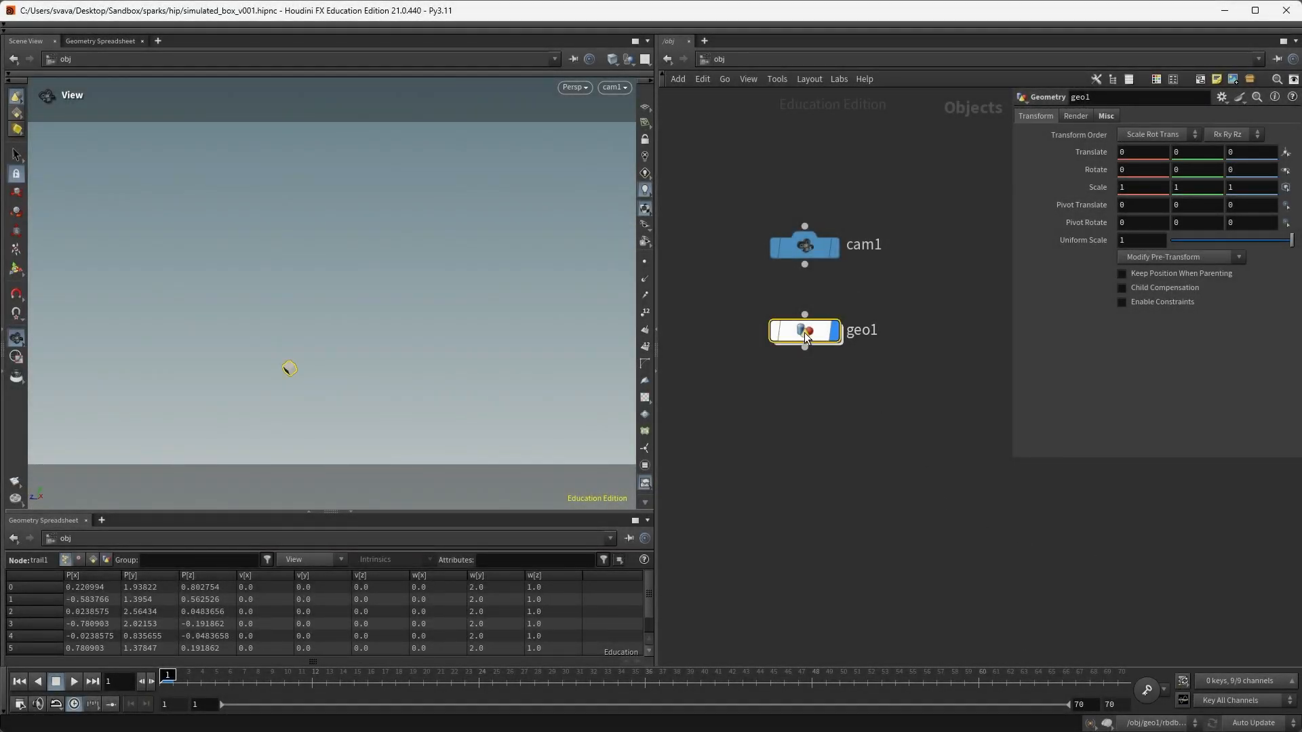
In the simulated_box_v001 scene, enter geo1, display rbdbulletsolver1 and examine the box with its ground collision from an orbited view.
double_click(805, 332)
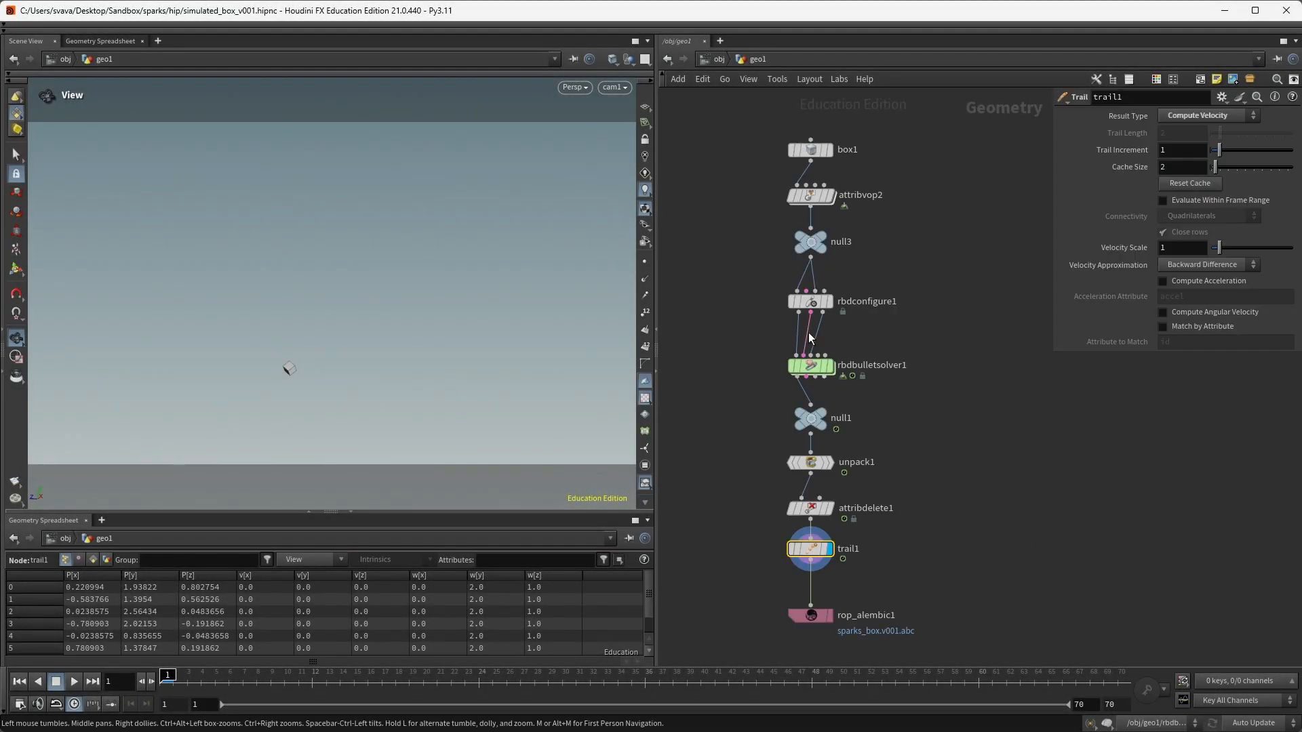
left_click(831, 367)
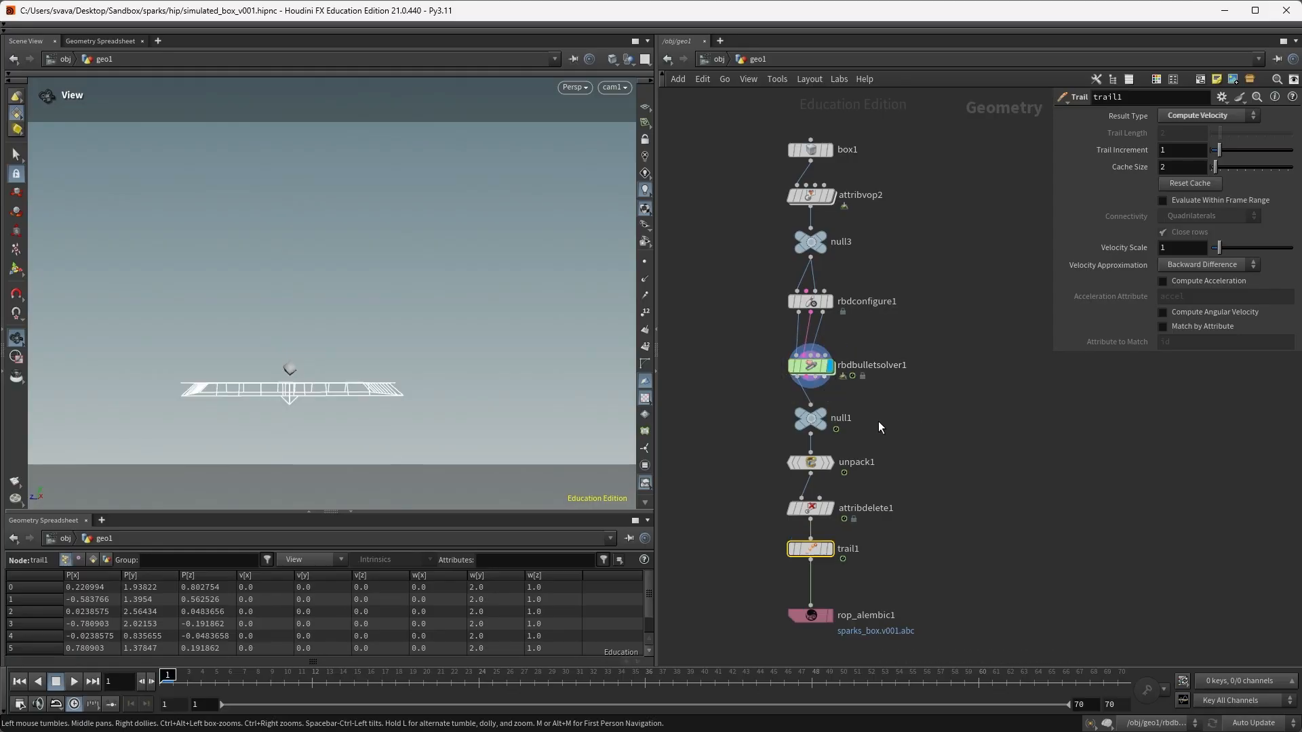
left_click_drag(413, 373, 323, 403)
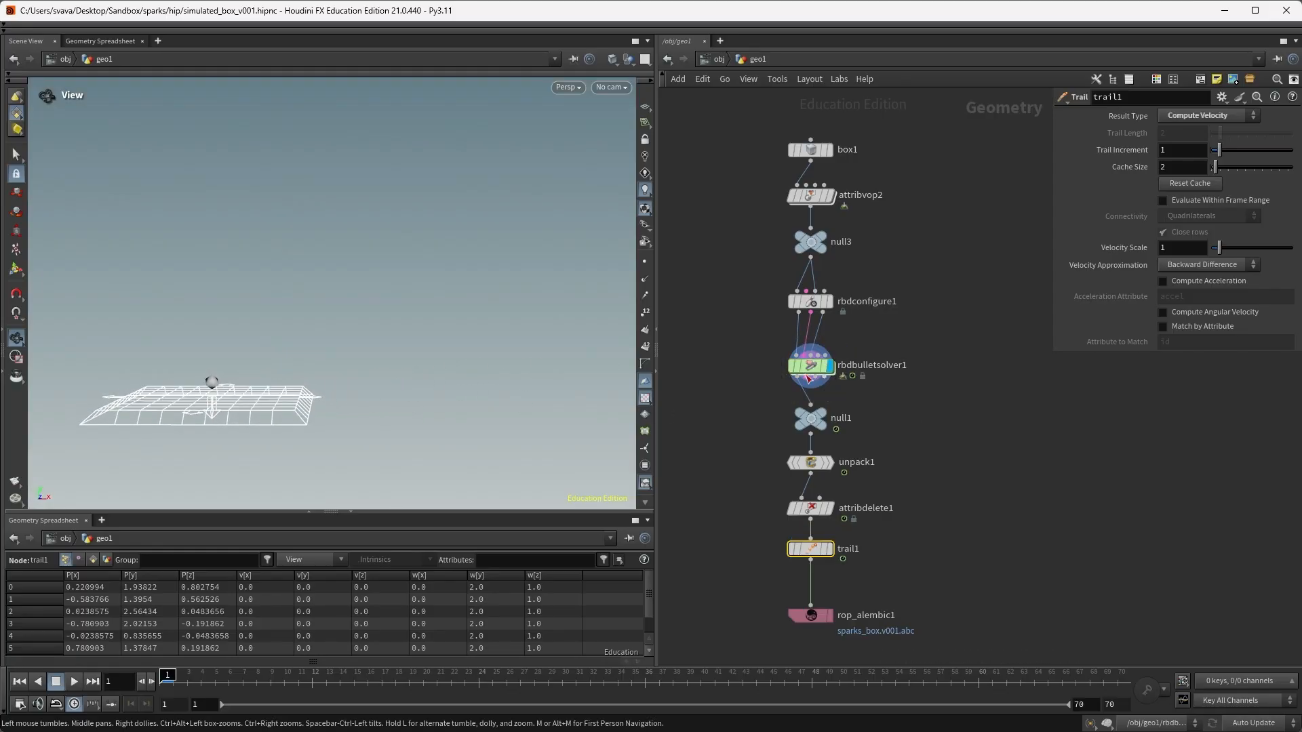
middle_click_drag(921, 280, 900, 326)
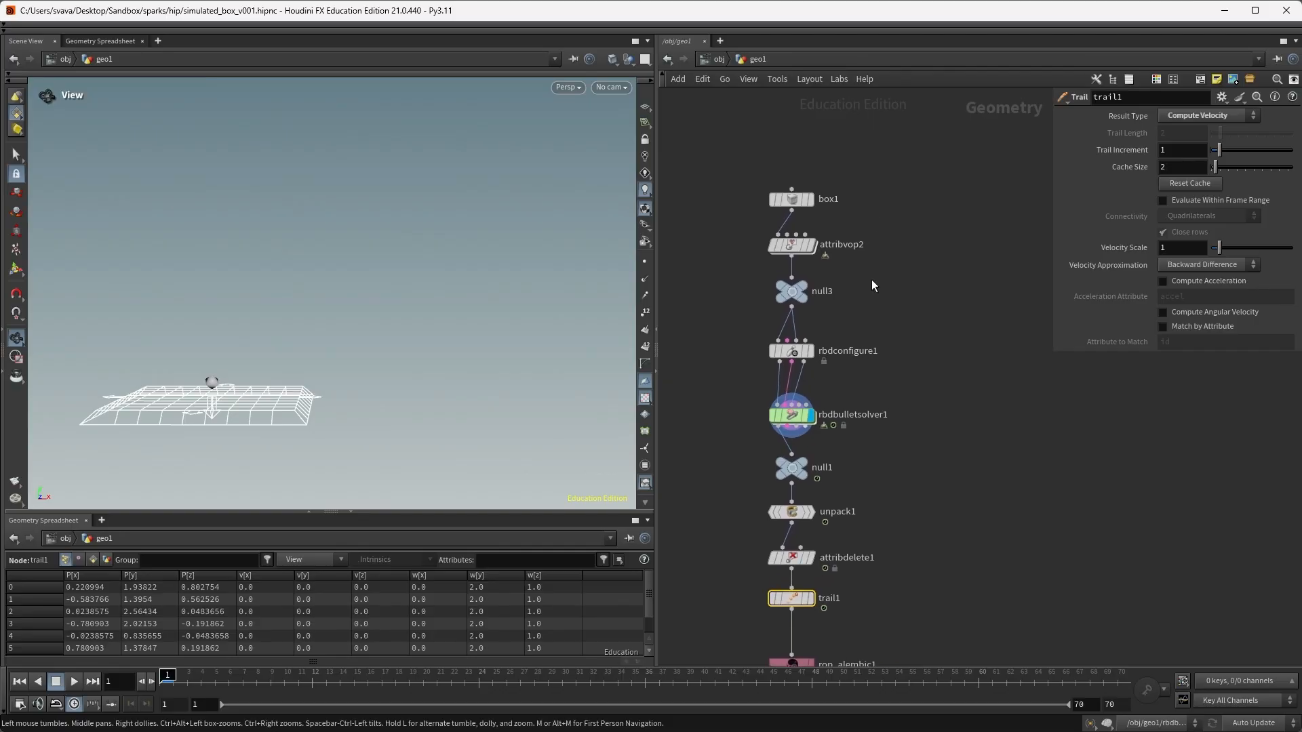
Inside attribvop2, set the const1 velocity vector to 5, 2, 0 and play the simulation from the first frame.
left_click(790, 243)
double_click(790, 244)
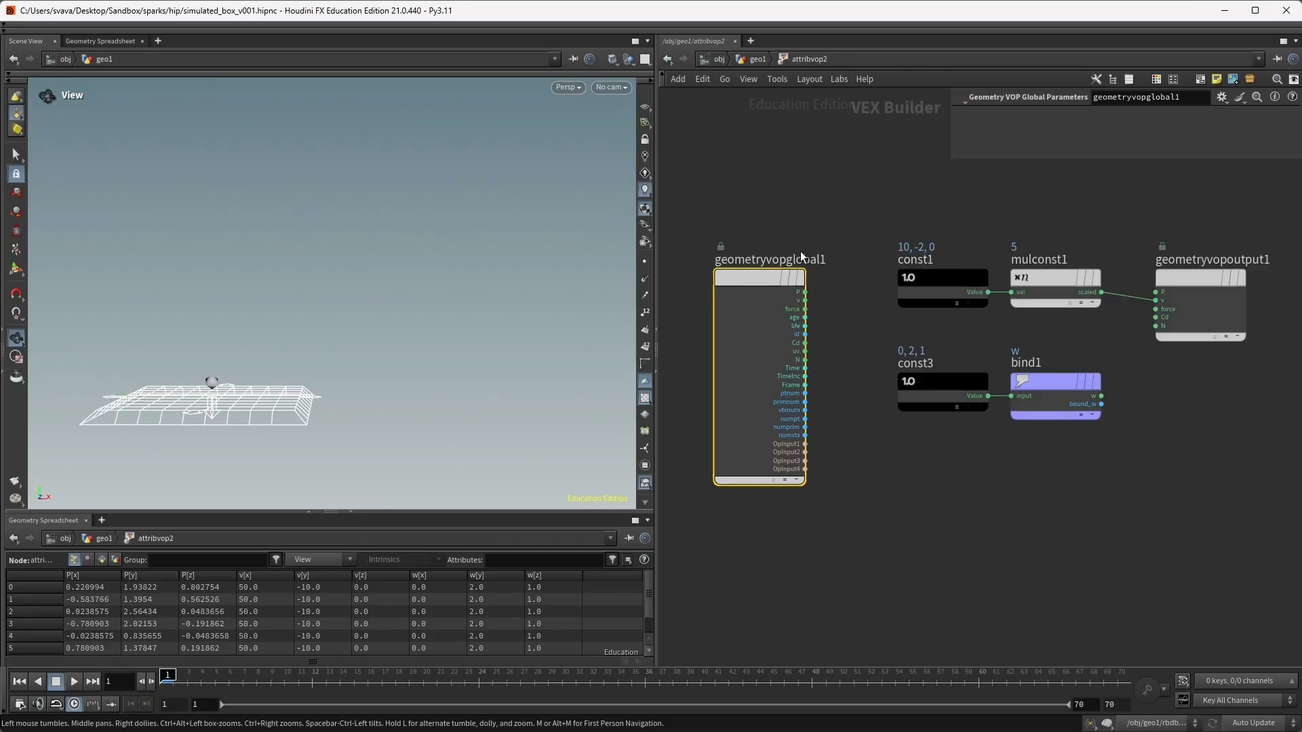
middle_click_drag(973, 473, 904, 484)
left_click(860, 295)
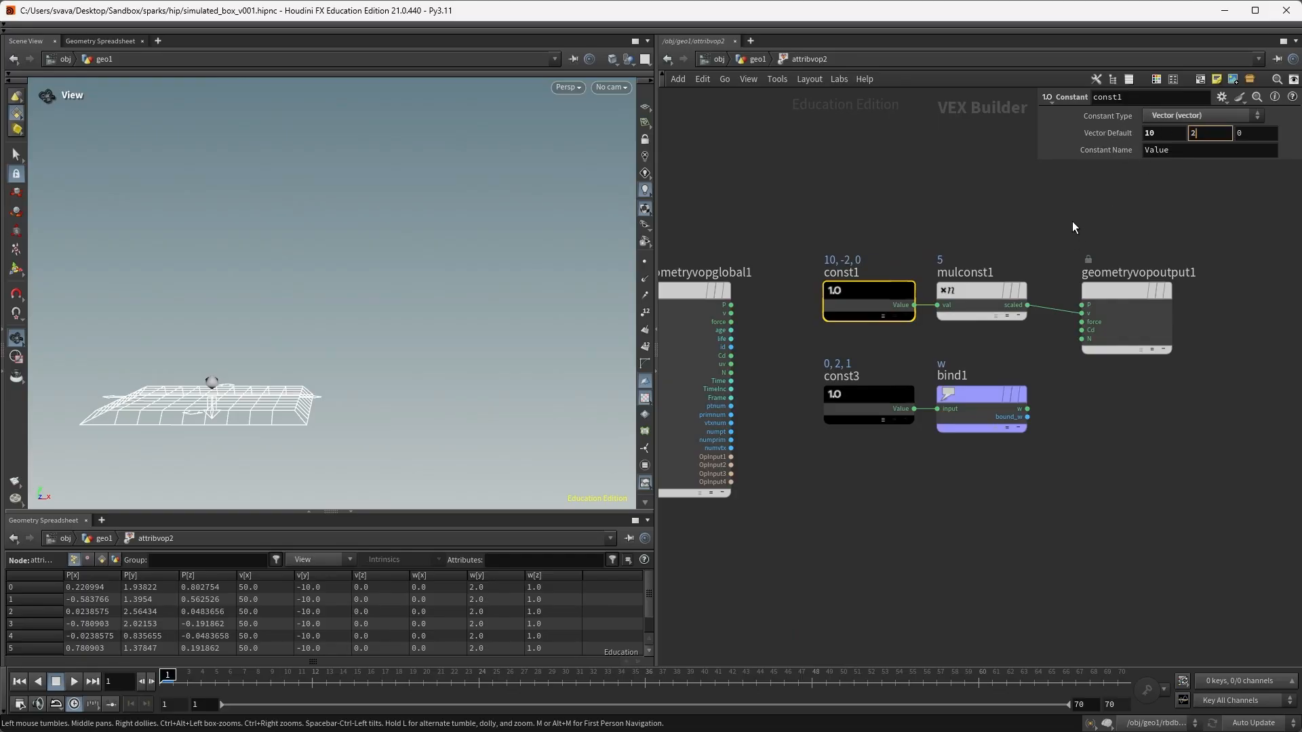
key("Return")
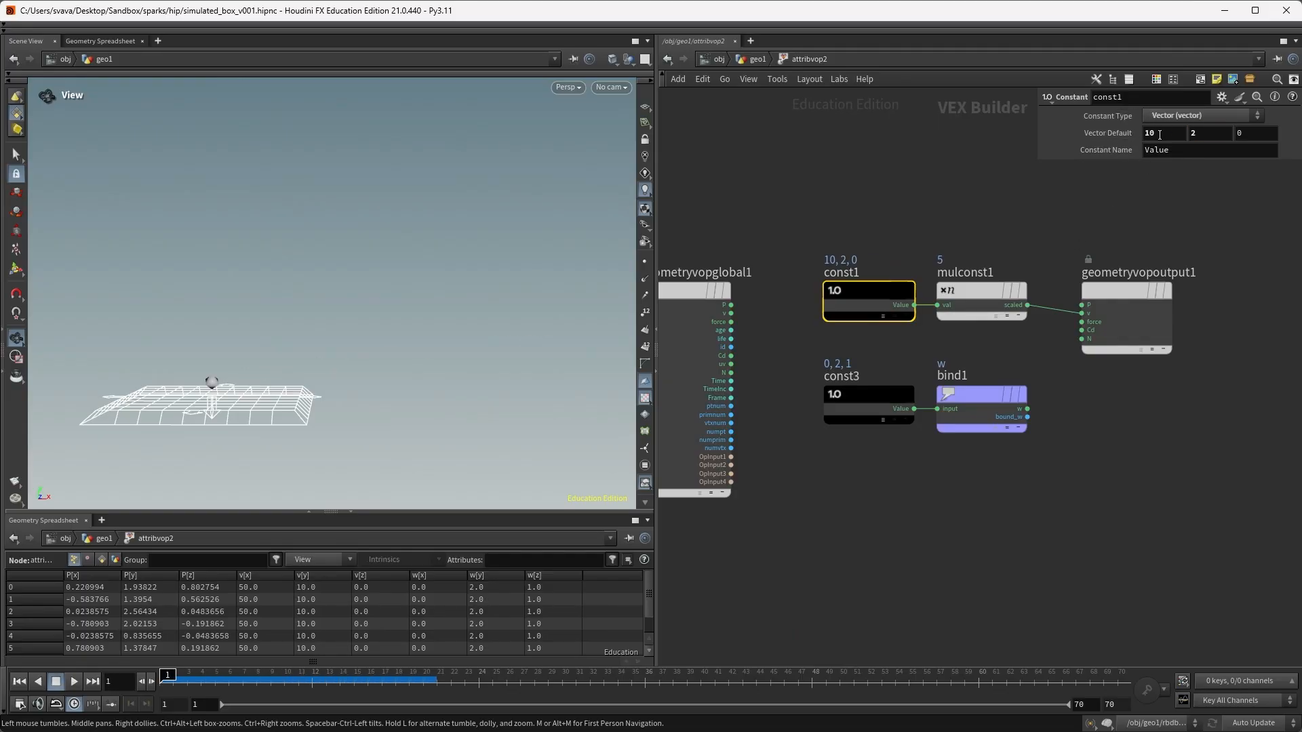
key("Return")
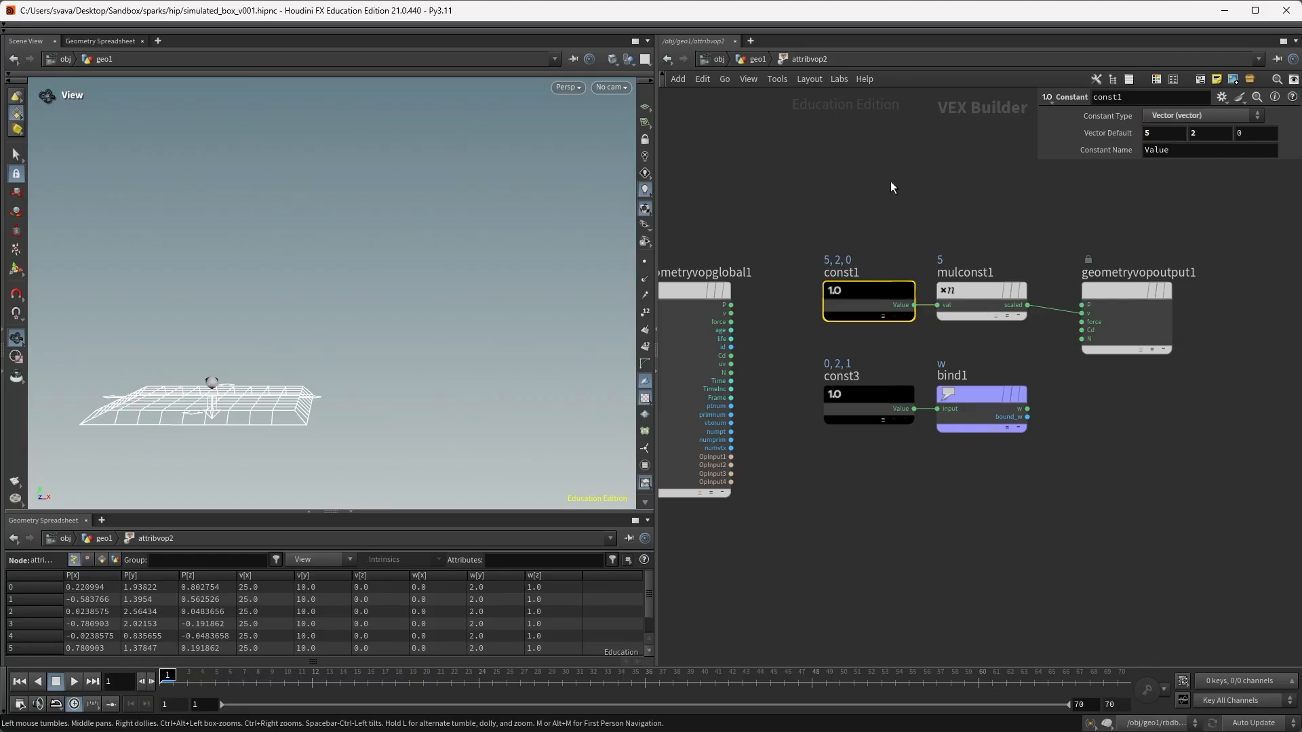
key("Up")
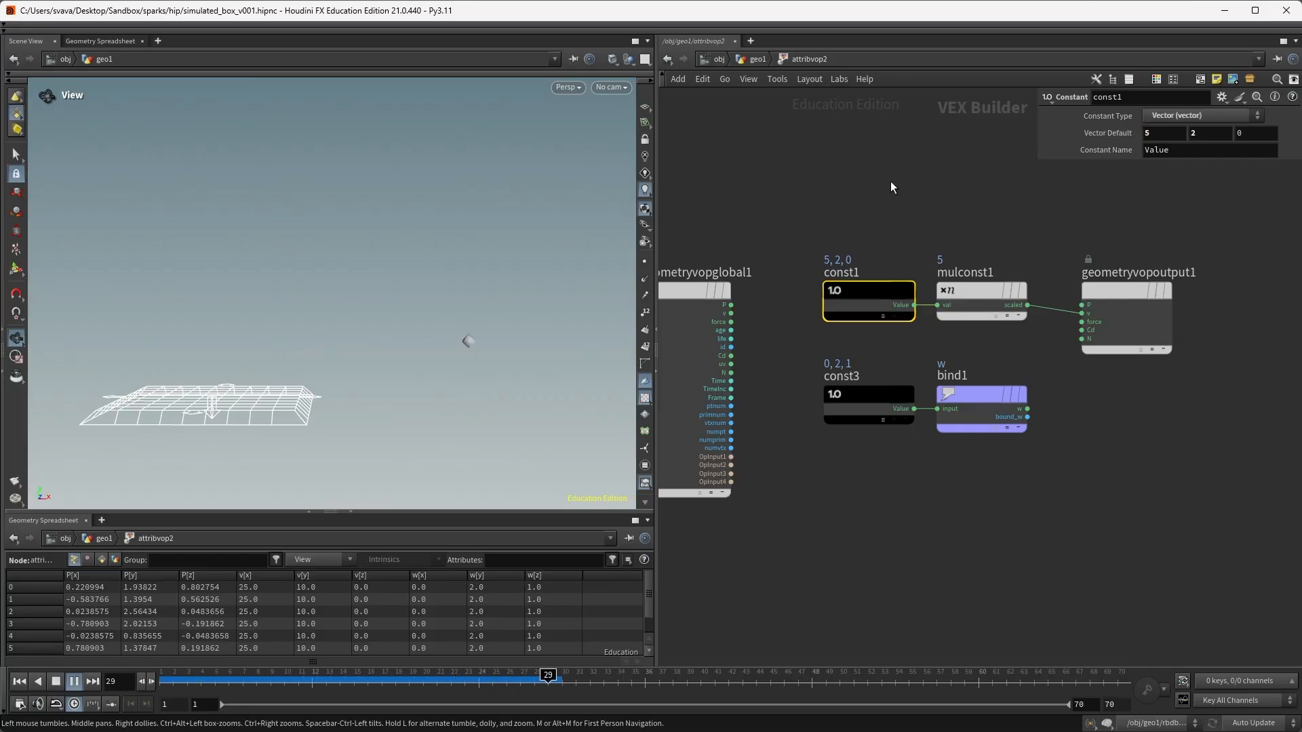
key("ctrl+Up")
left_click_drag(437, 230, 287, 256)
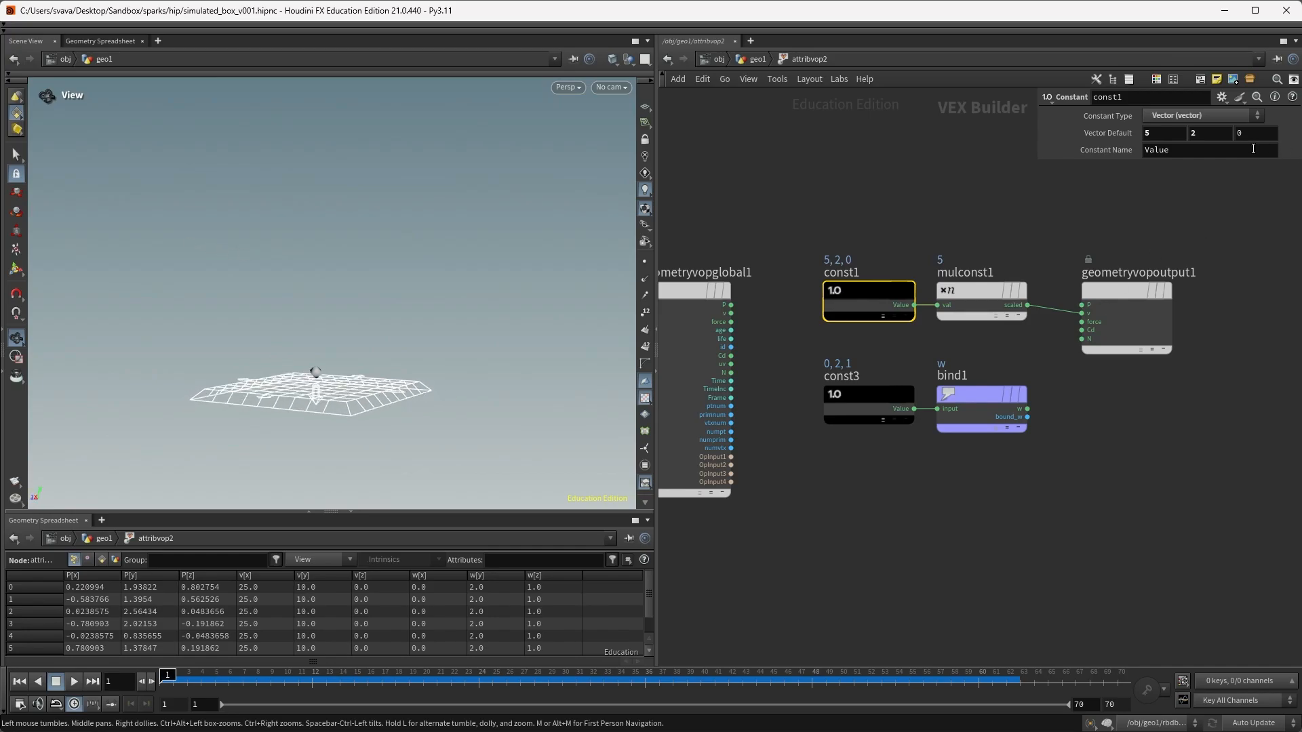
Set the Y value of const1 to 4 and play the simulation, viewing the box's flight from another angle.
type("4")
key("Return")
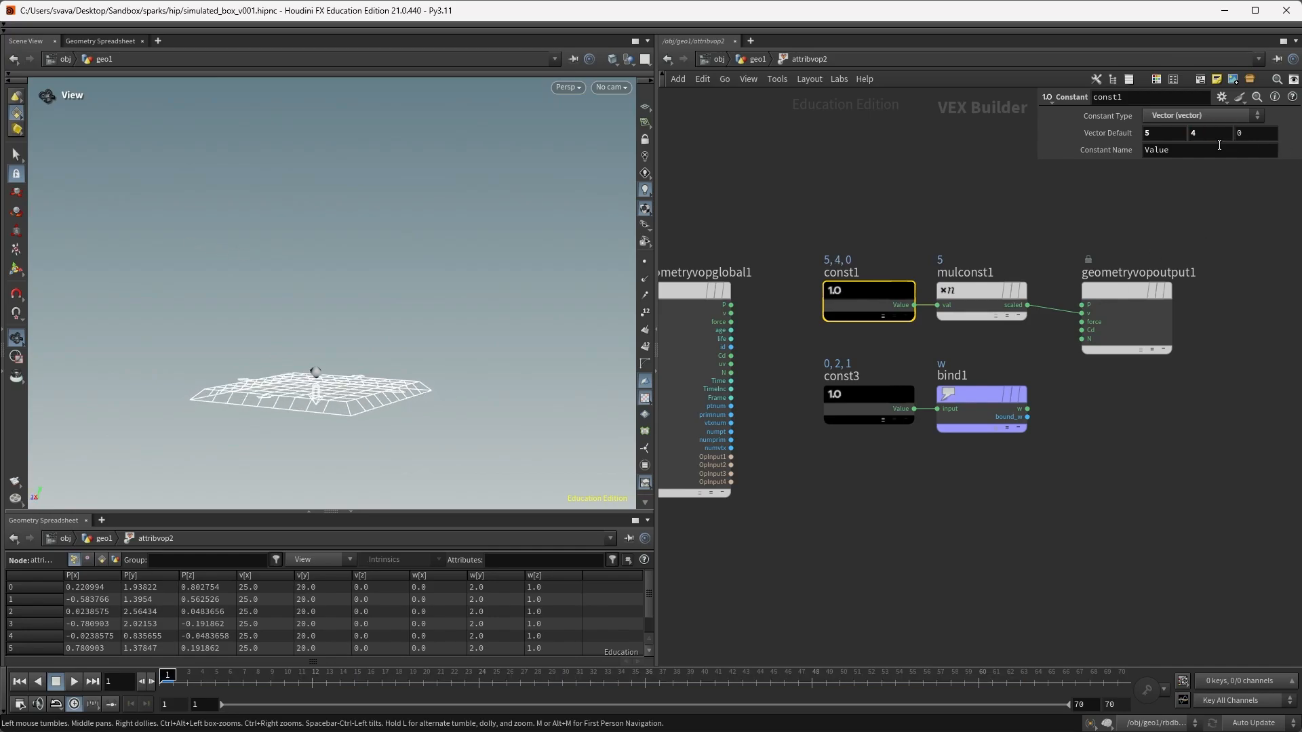
key("Up")
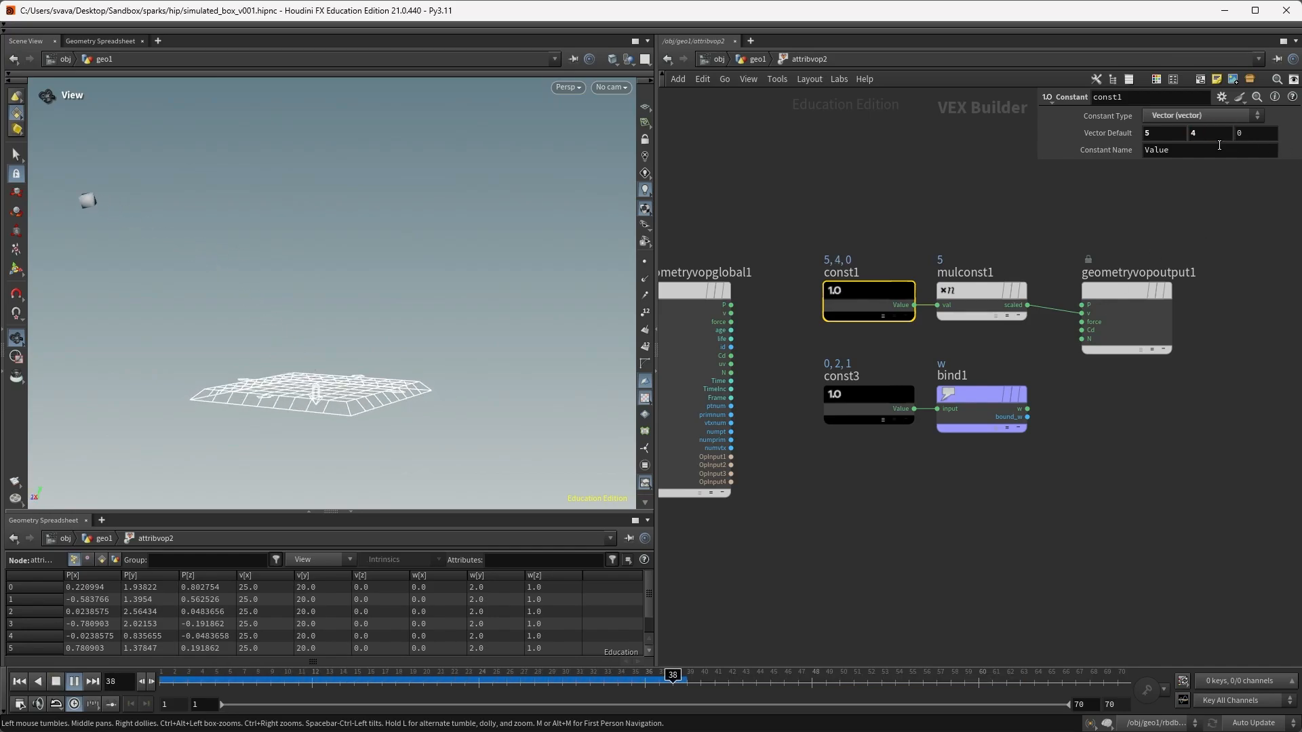
left_click_drag(205, 307, 418, 340)
Set the mulconst1 multiplier to 3 and return the playback to the first frame.
left_click_drag(1064, 216, 1009, 305)
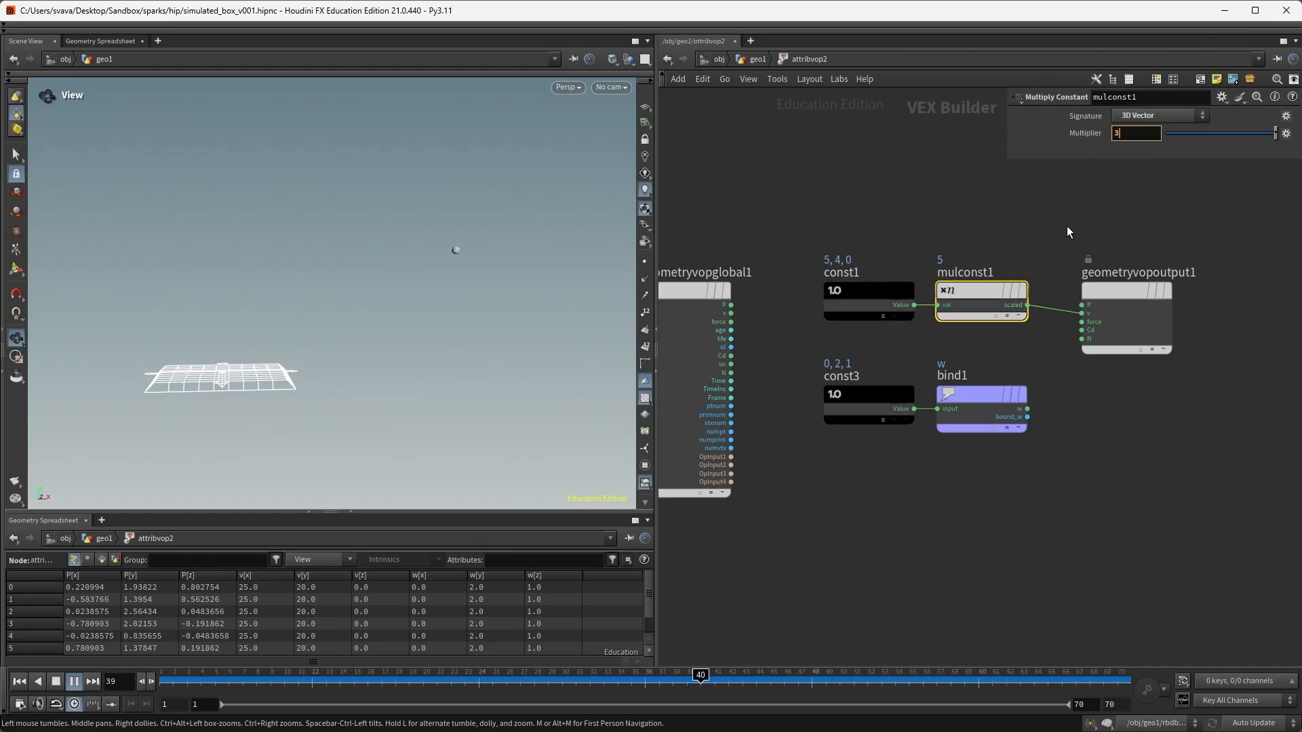
type("3")
key("Return")
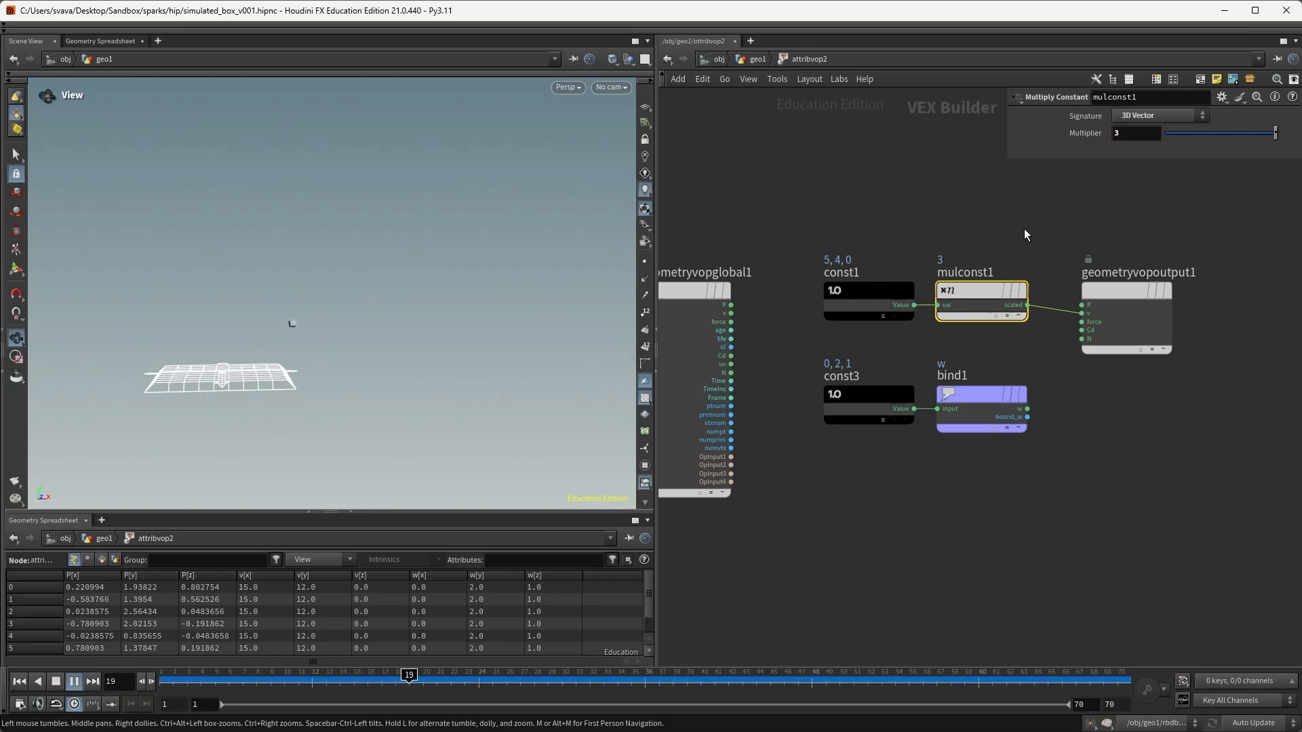
key("ctrl+Up")
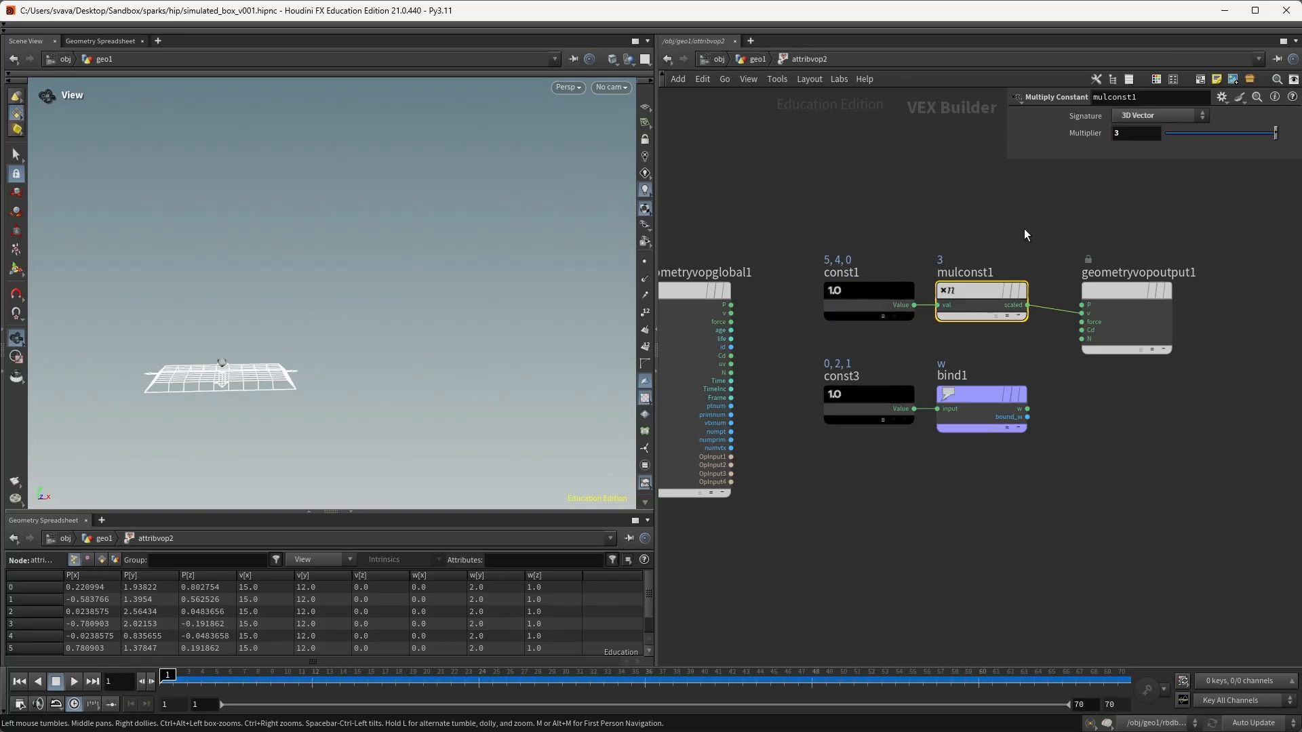
Back in geo1, disable Drag Spin and Drag in the forces of rbdbulletsolver1 and play the simulation.
left_click(760, 61)
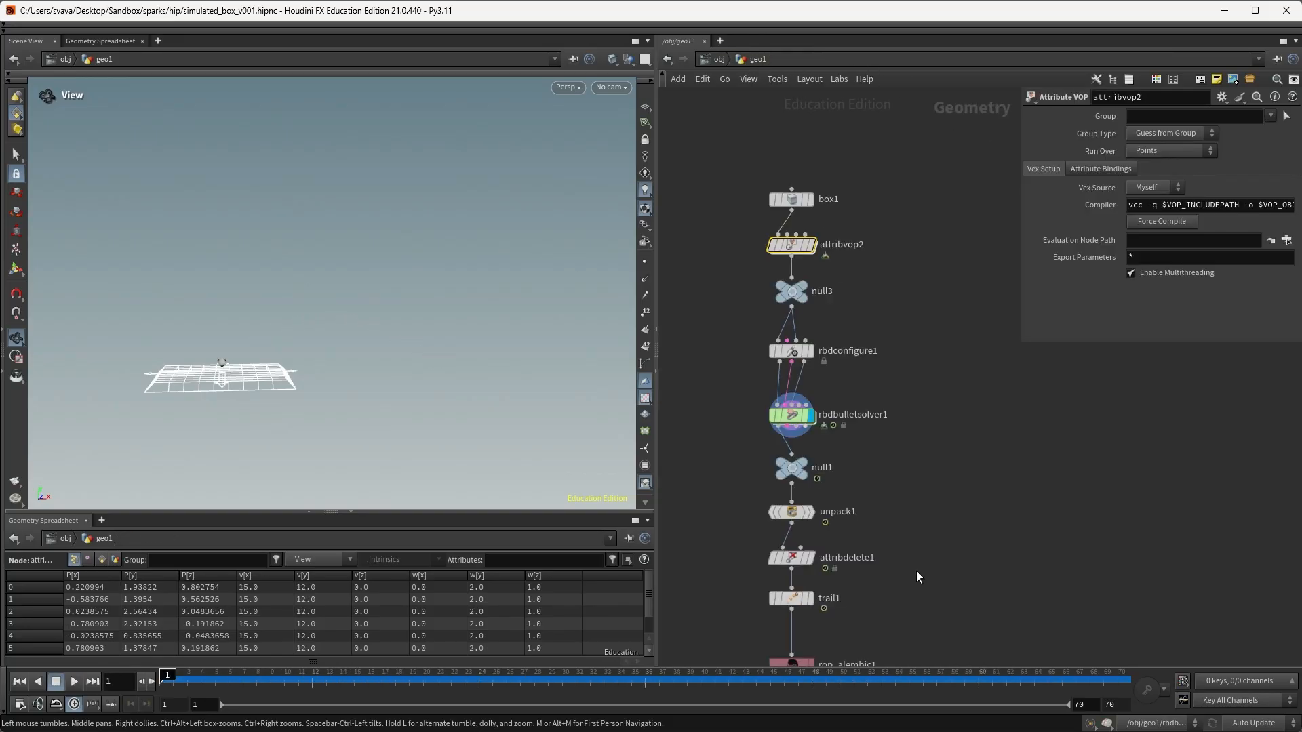
left_click(786, 360)
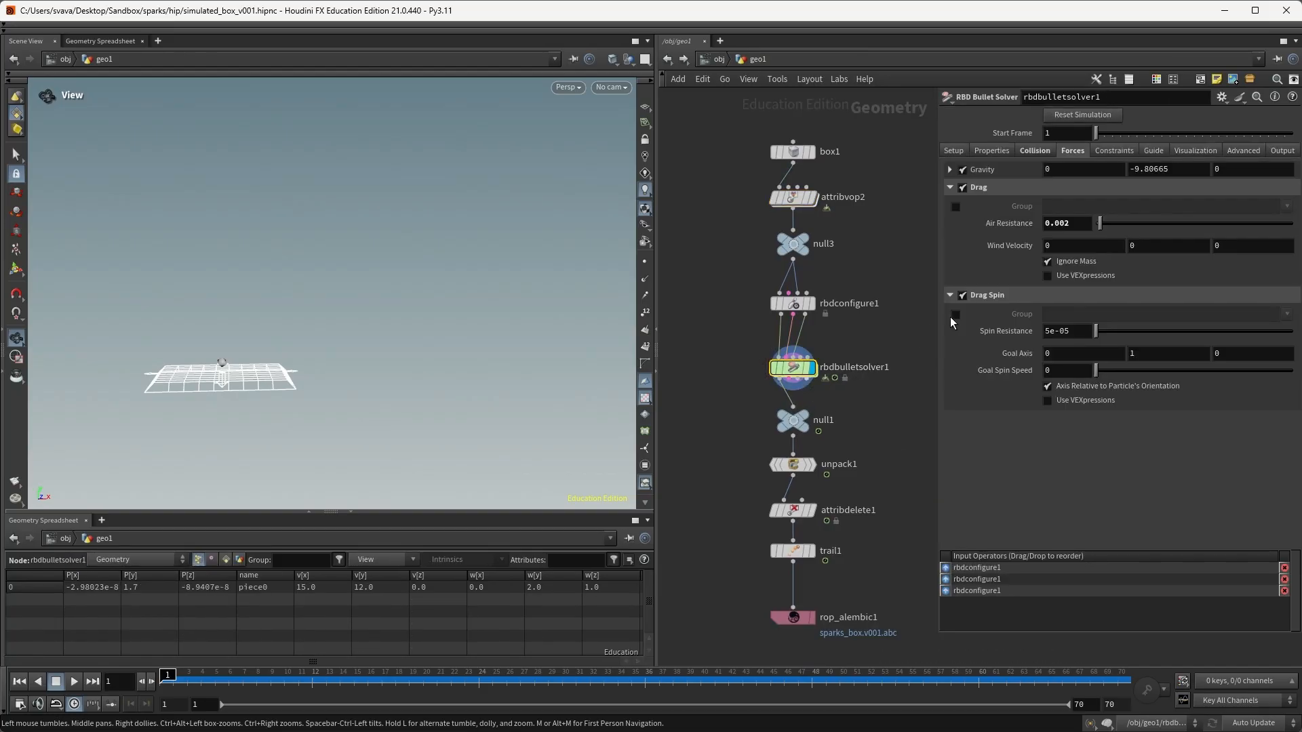
left_click(963, 296)
left_click(963, 188)
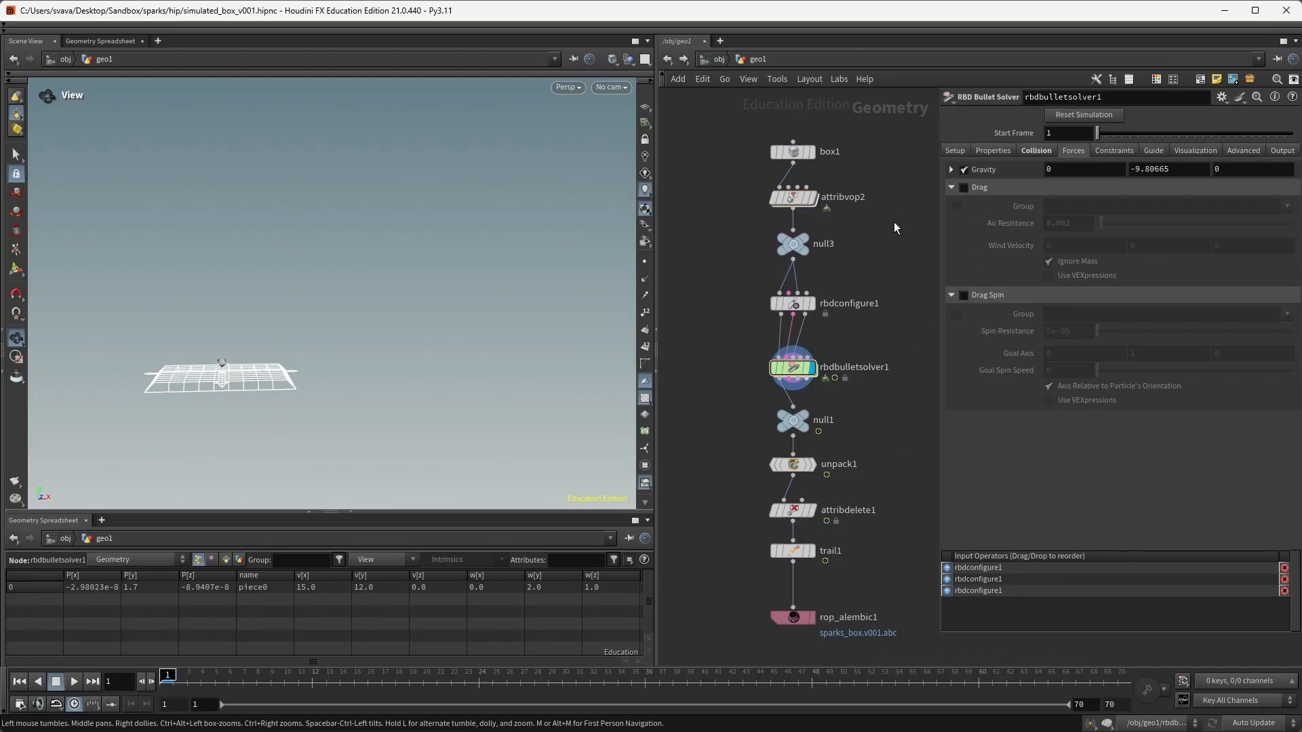
key("Up")
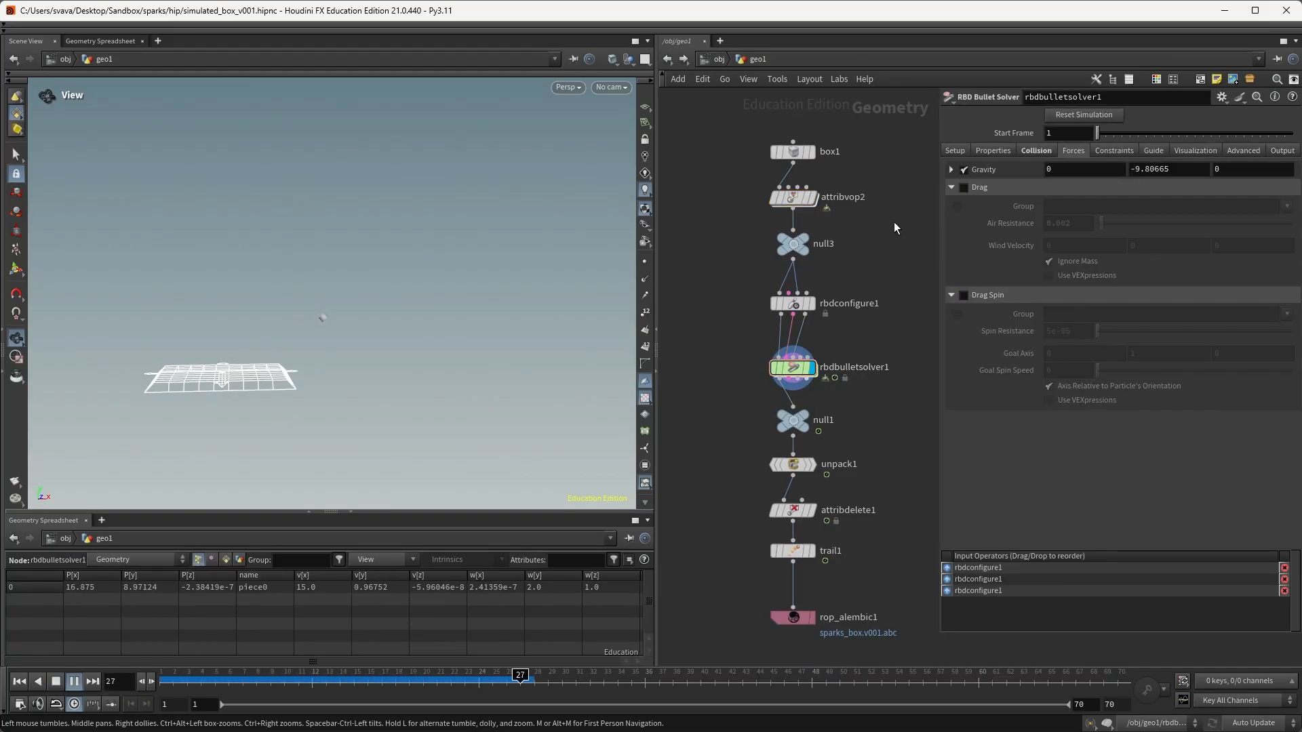
key("Up")
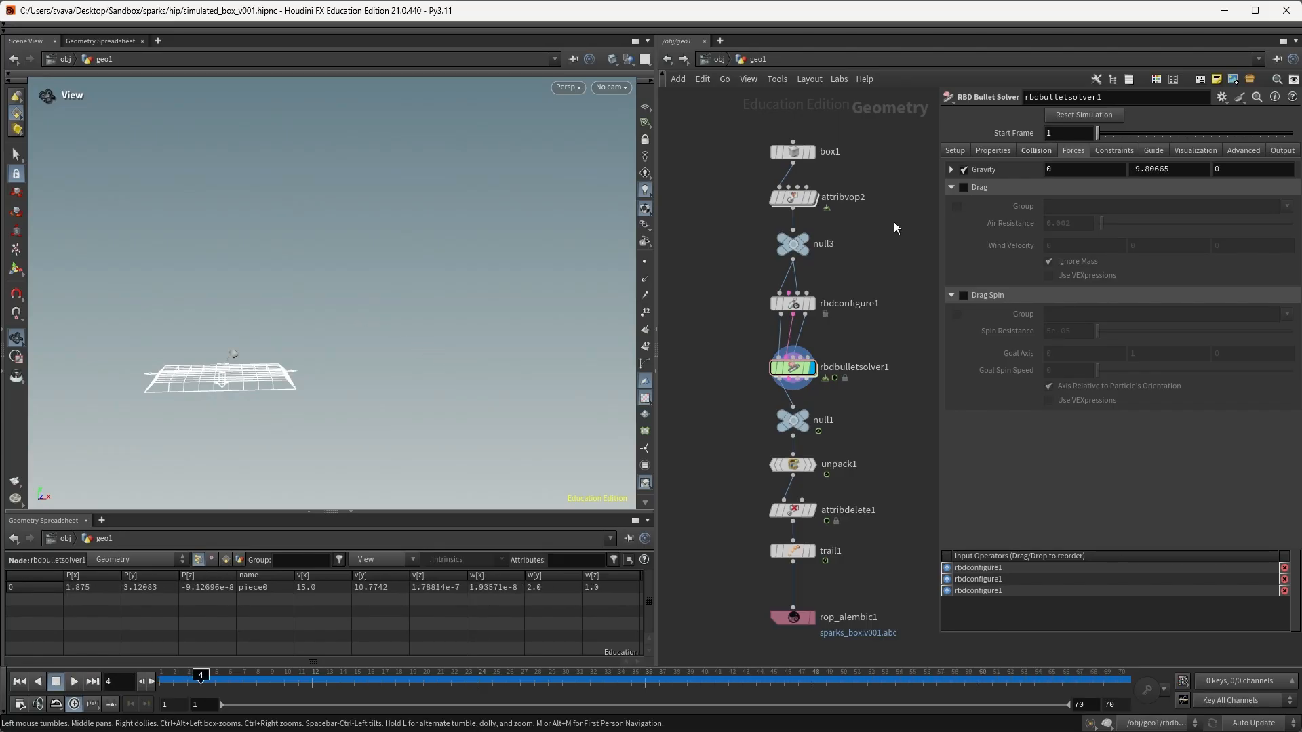
Add a sphere node beside the solver chain, raise it above the ground and enlarge it to a uniform scale of 8.6.
scroll(267, 343, "up", 6)
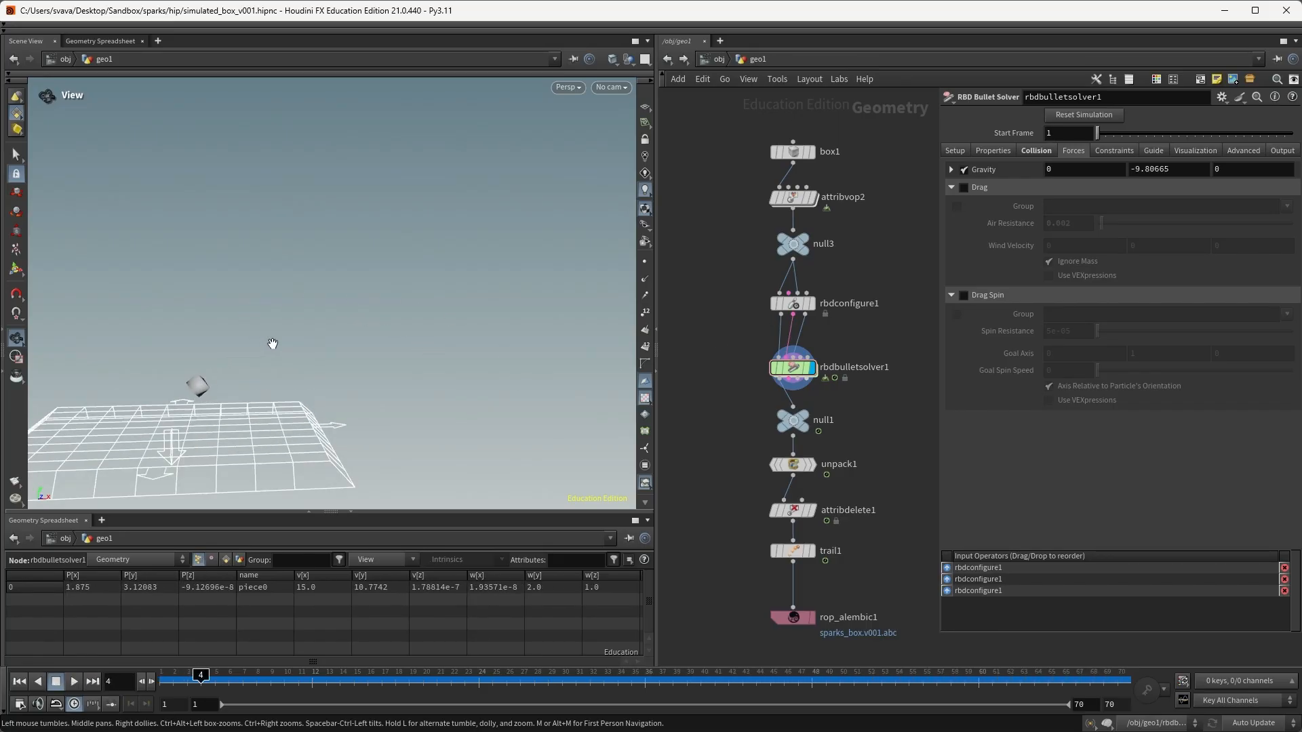
middle_click_drag(282, 349, 257, 346)
left_click_drag(939, 509, 1097, 509)
key("Tab")
type("grid")
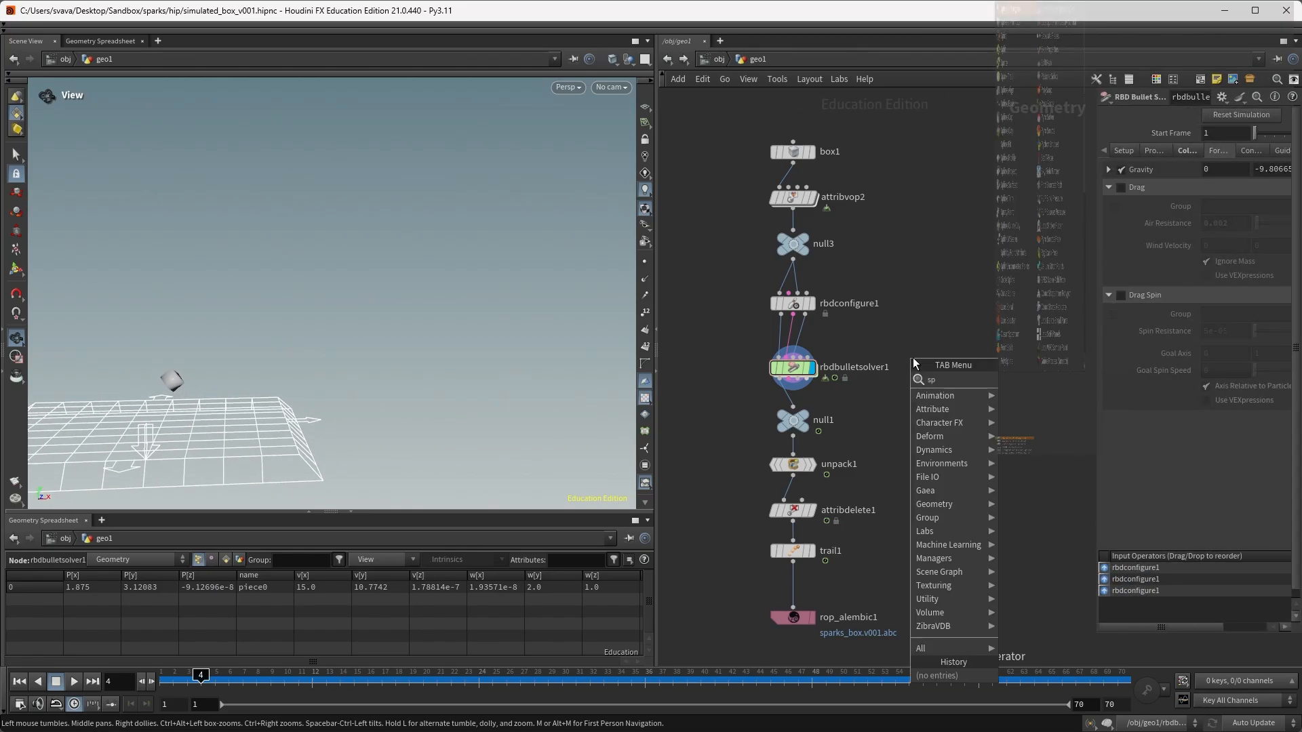
key("Return")
left_click(950, 299)
key("Return")
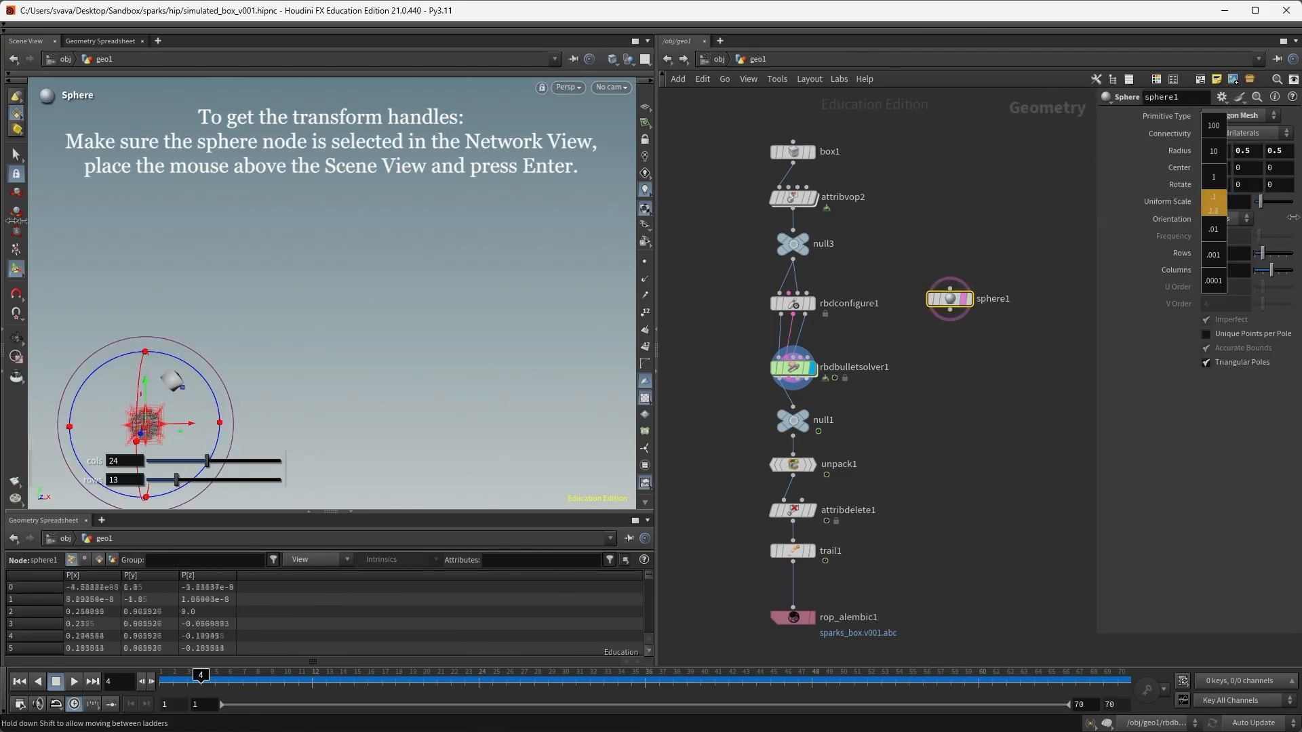
middle_click_drag(306, 279, 370, 284)
left_click_drag(146, 402, 145, 256)
left_click_drag(145, 256, 141, 311, "alt")
left_click_drag(253, 329, 145, 328, "alt")
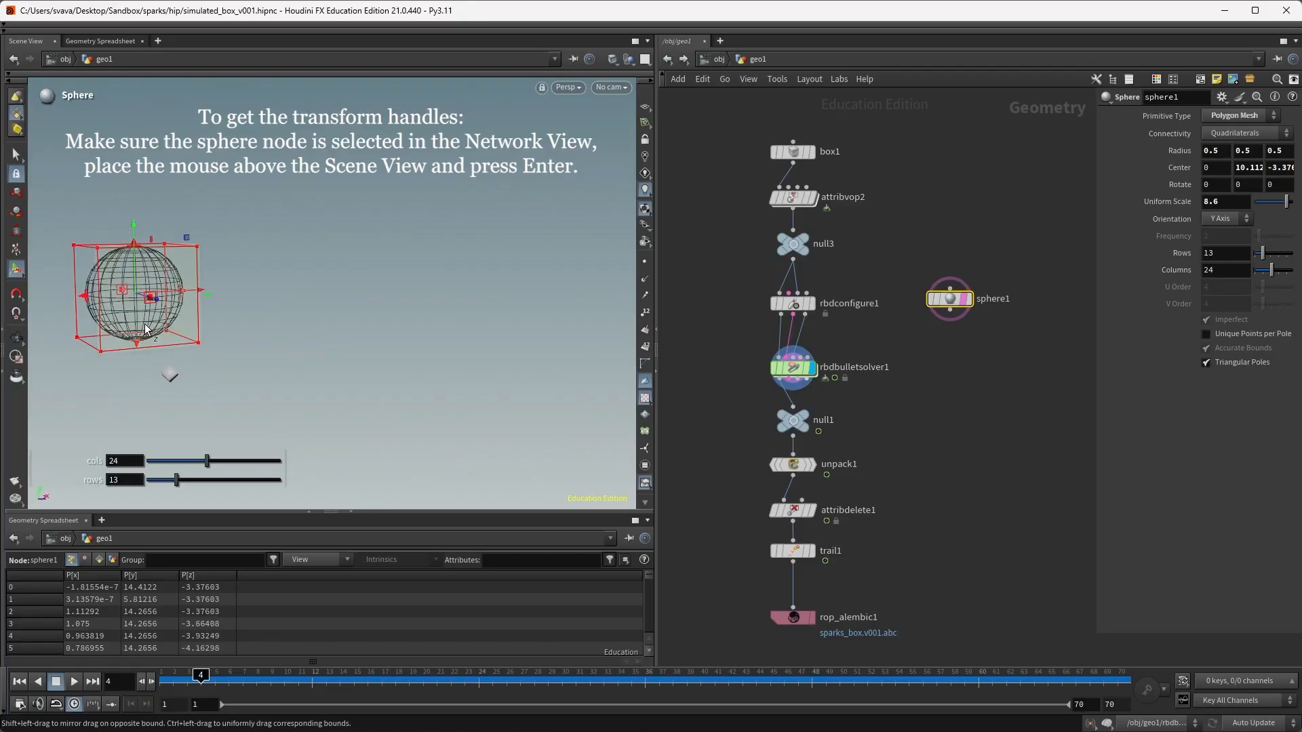
Move the sphere into the box's flight path, centred at about 12.37, 8.97, -3.96, and check its placement through playback.
key("Up")
key("Up")
key("Left")
key("Left")
key("Left")
key("Left")
left_click_drag(273, 308, 182, 322, "alt")
left_click_drag(181, 323, 86, 332, "alt")
left_click_drag(221, 251, 352, 252)
left_click_drag(352, 257, 394, 299, "alt")
left_click_drag(231, 215, 206, 299)
right_click_drag(206, 299, 228, 353, "alt")
key("ctrl+Up")
key("Up")
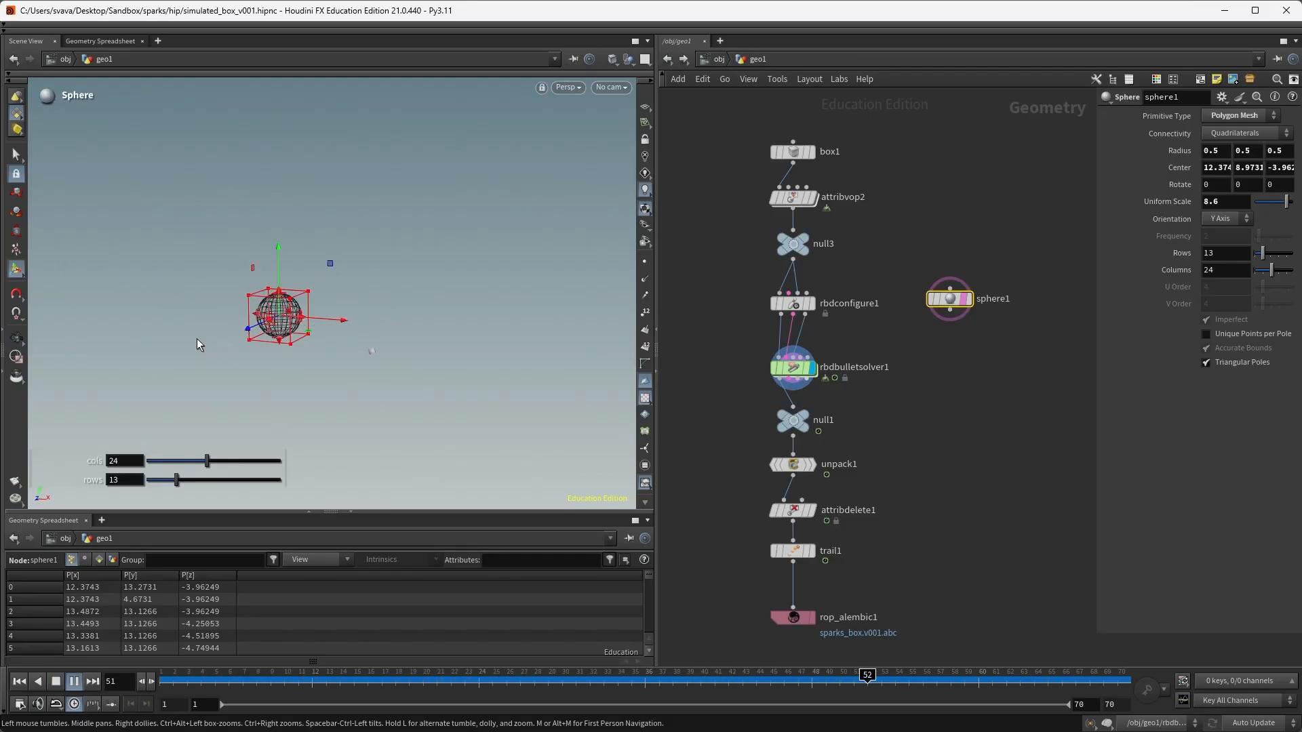
key("ctrl+Up")
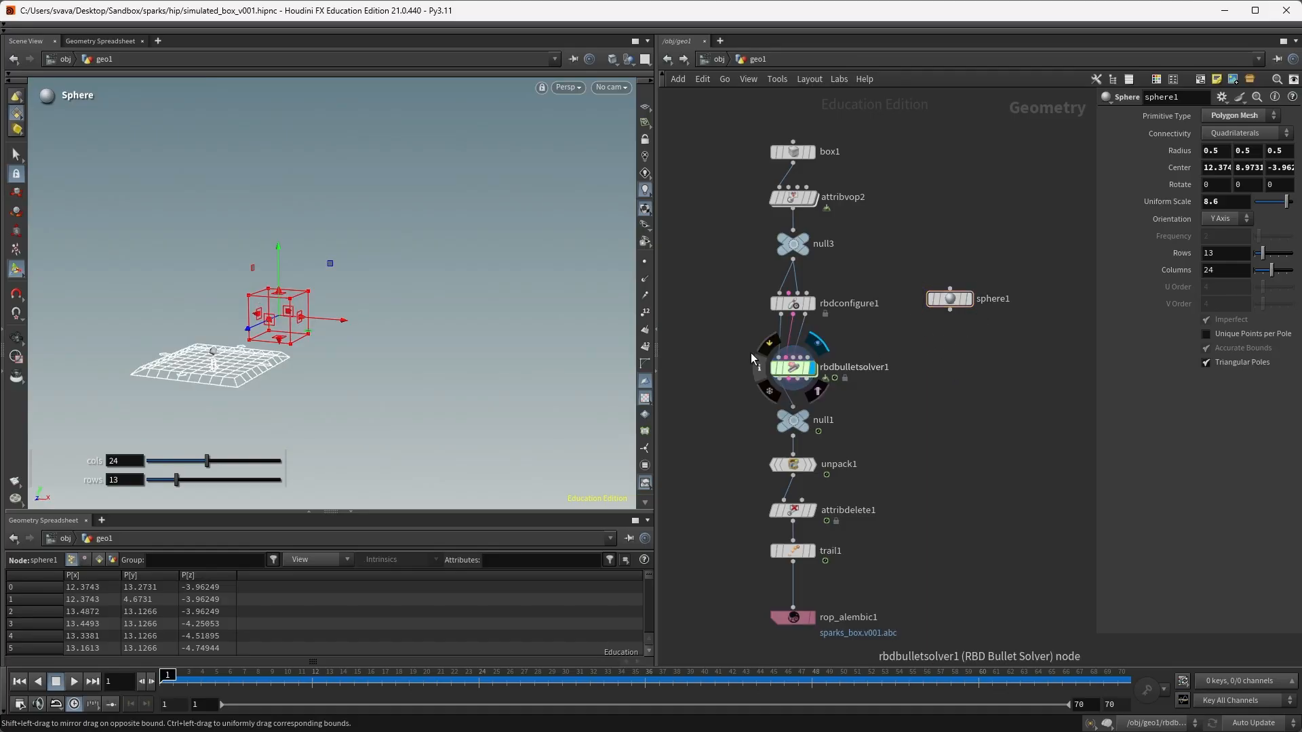
Connect the output of sphere1 to the Collision Geometry input of rbdbulletsolver1.
scroll(800, 364, "up", 5)
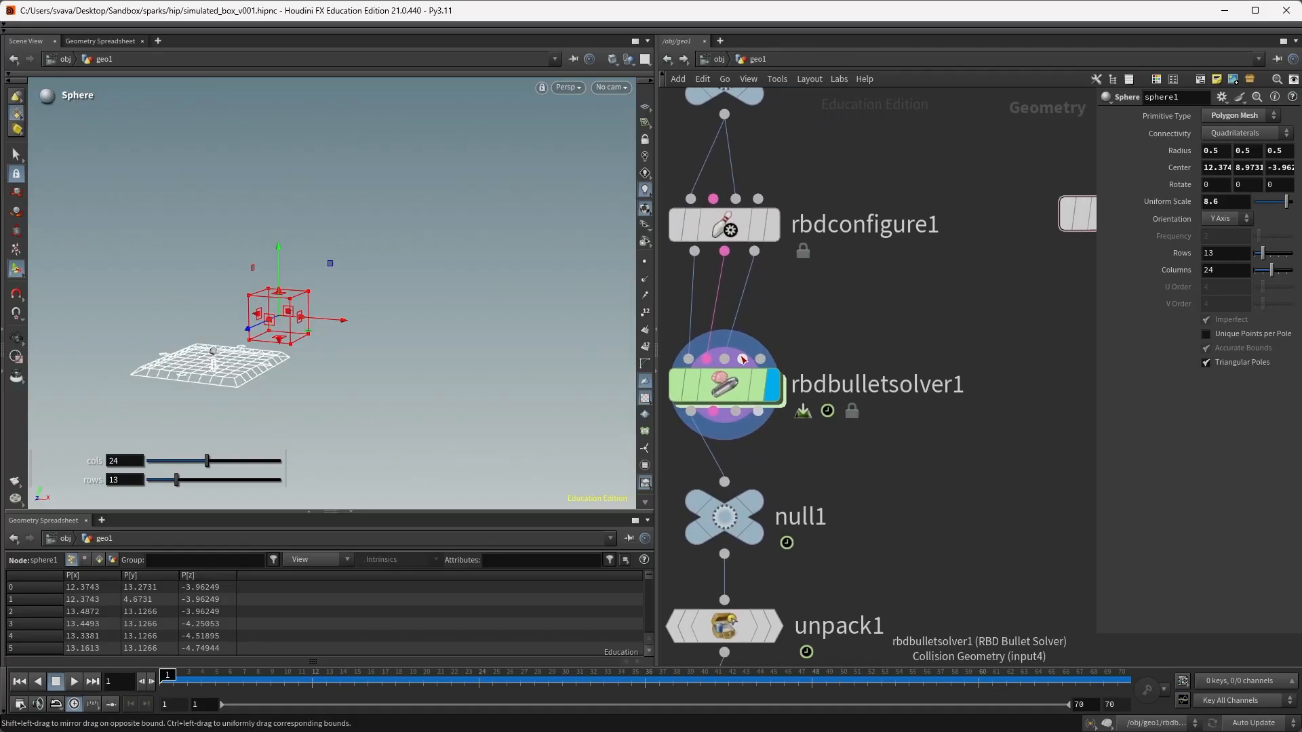
left_click(743, 360)
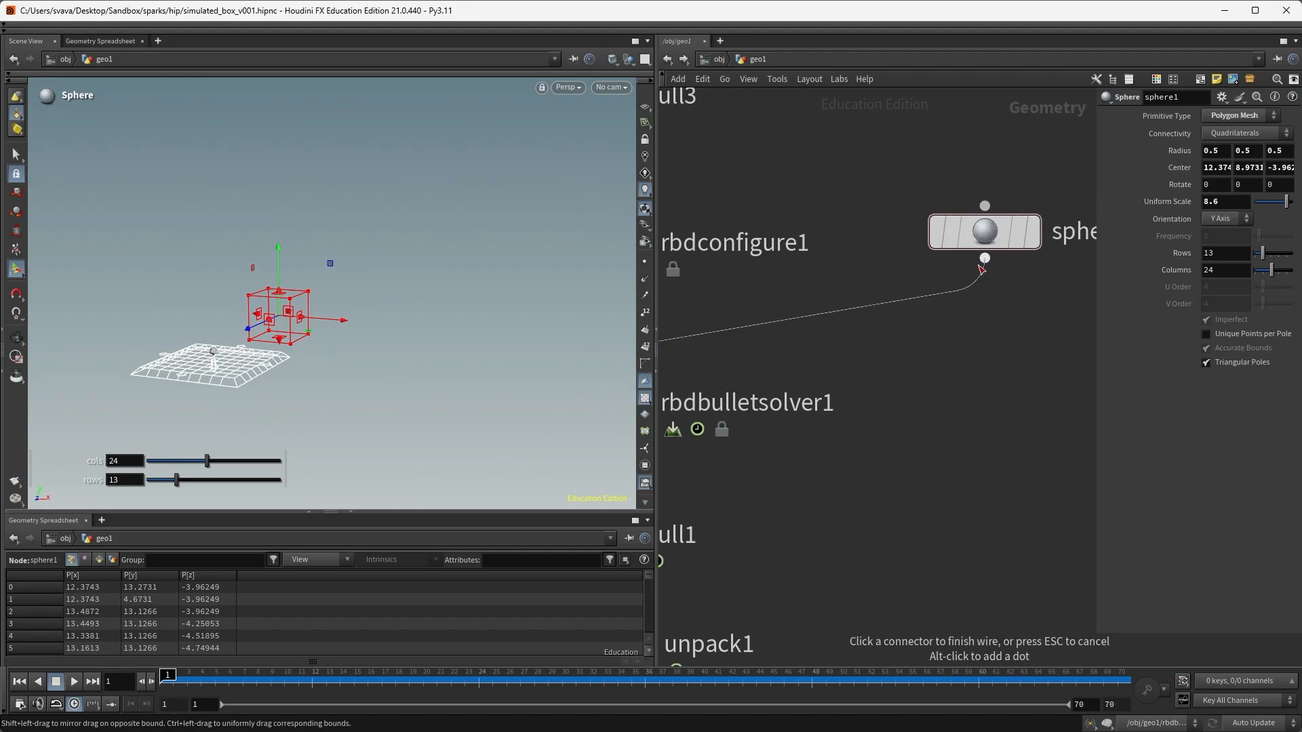
left_click(982, 268)
middle_click_drag(879, 351, 1047, 344)
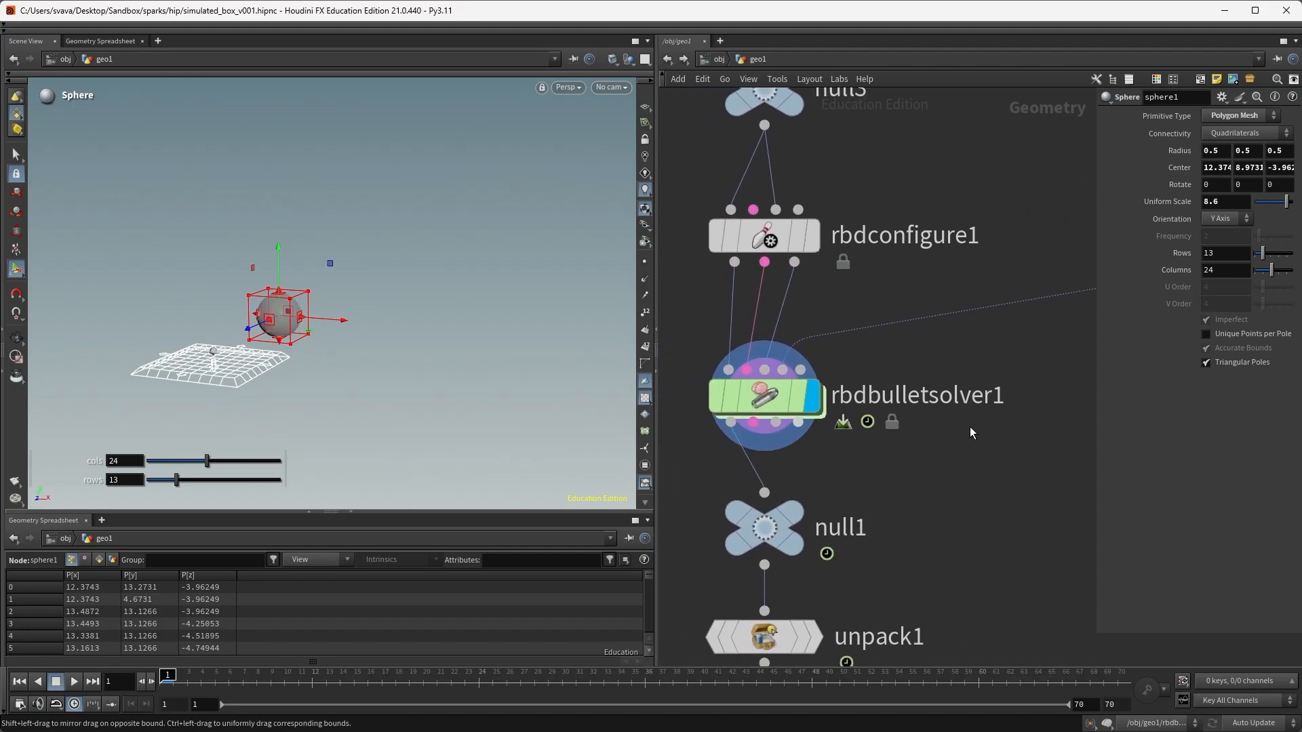
Set the collision geometry's Collision Type to Static in rbdbulletsolver1 and play the box's collision with the sphere.
left_click(805, 388)
left_click(1021, 152)
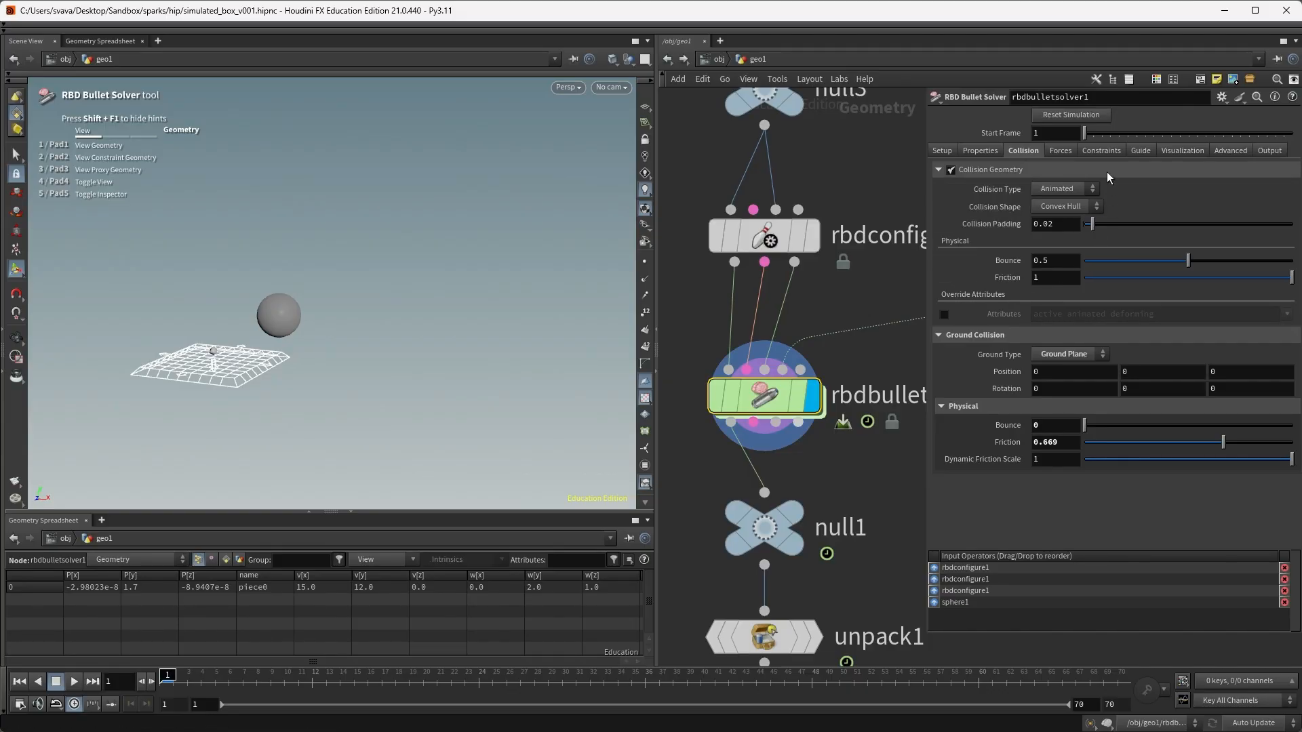
left_click(1073, 190)
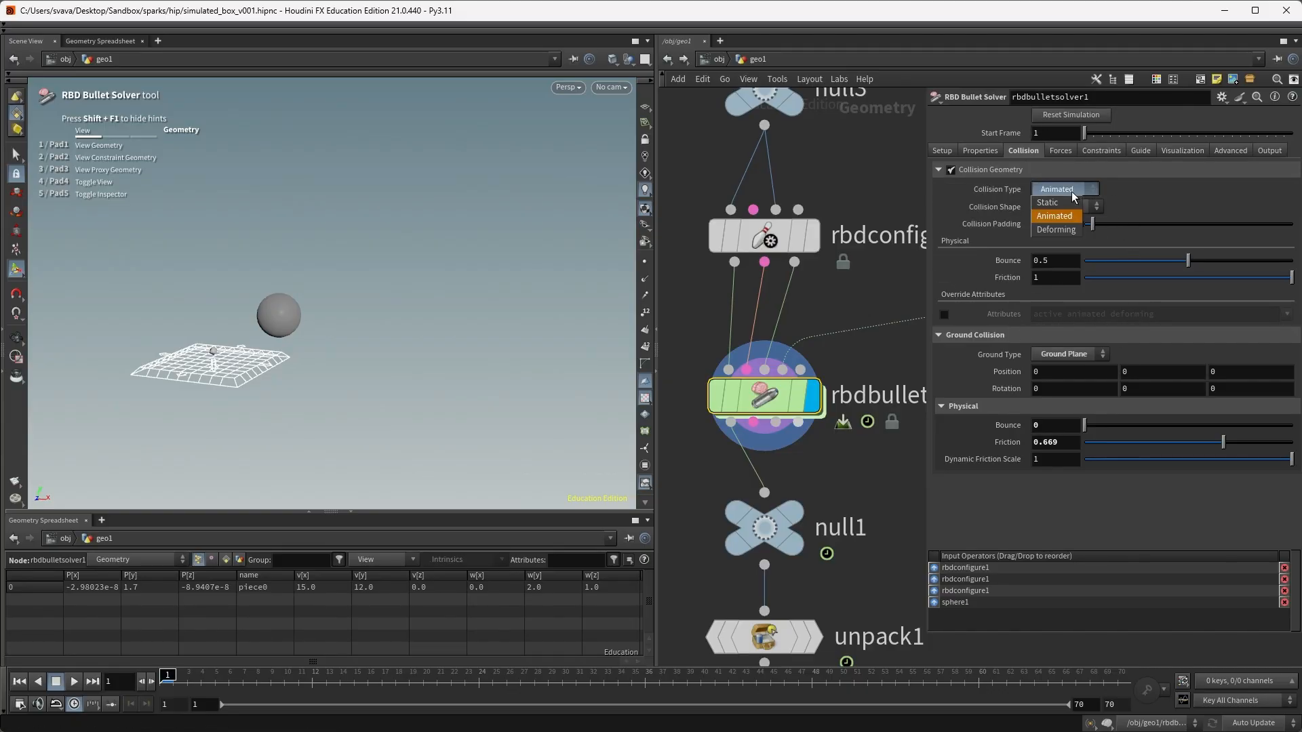
left_click(1068, 202)
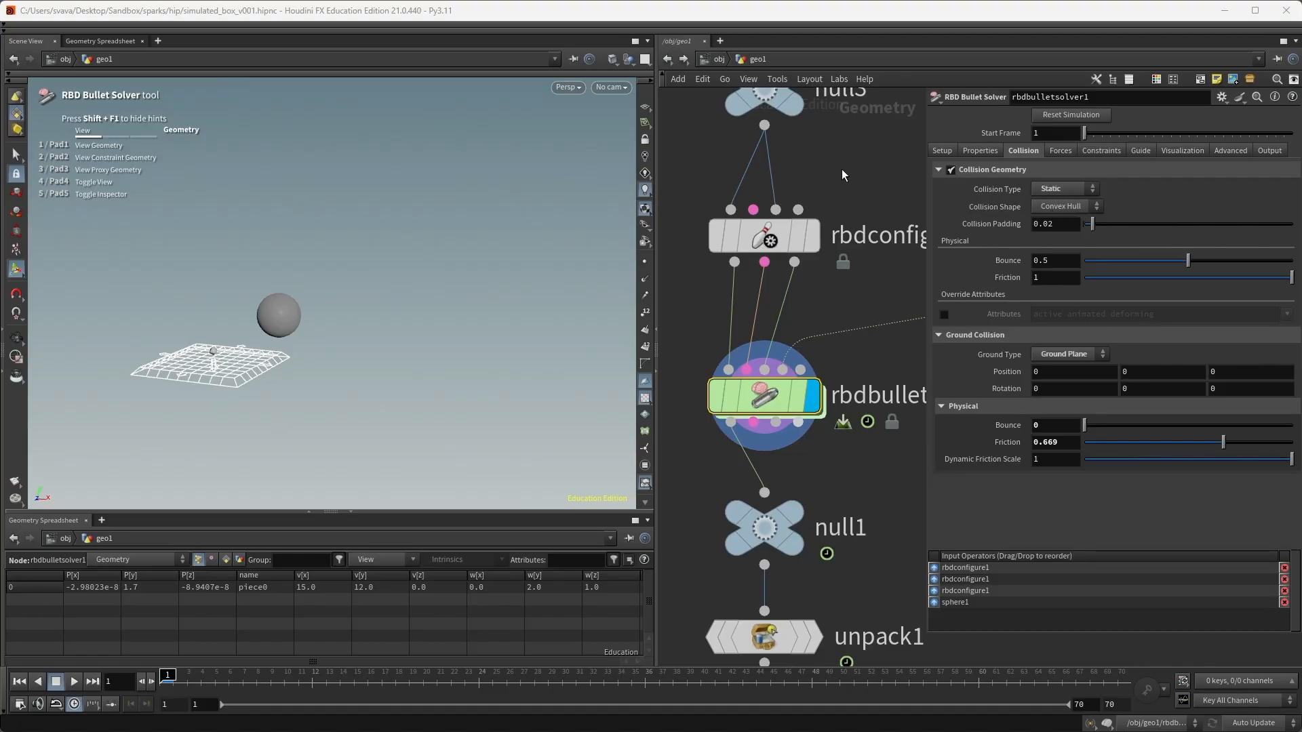
key("Up")
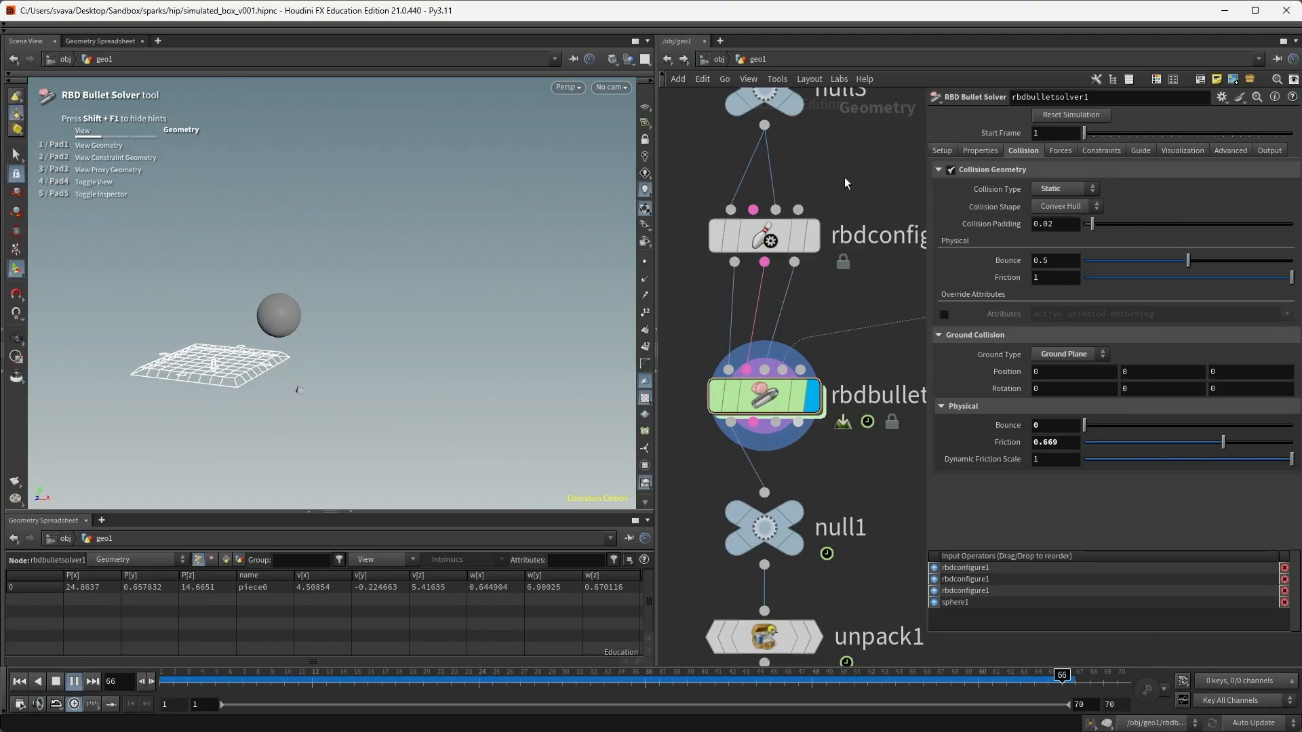
key("ctrl+Up")
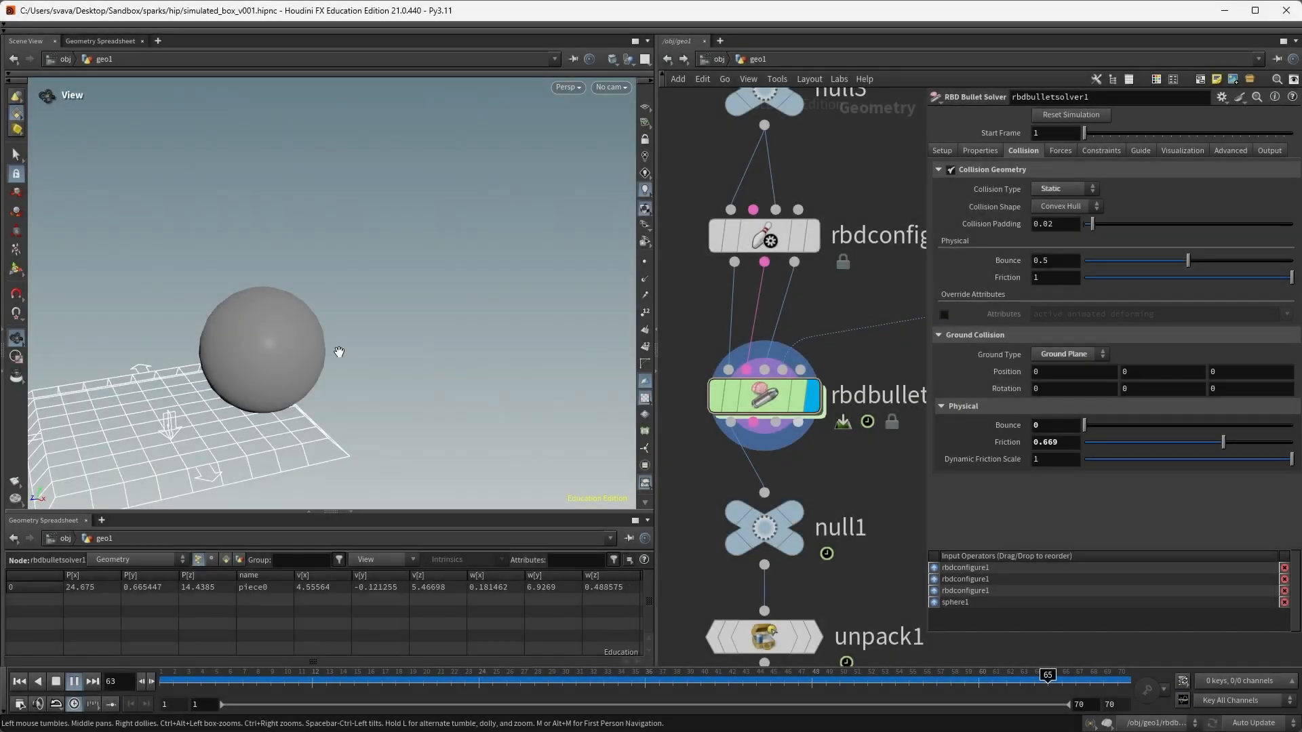
Stretch and tilt sphere1 into an elongated ellipsoid in the box's path, and replay the rbdbulletsolver1 simulation.
left_click_drag(926, 366, 1096, 366)
middle_click_drag(1064, 346, 959, 358)
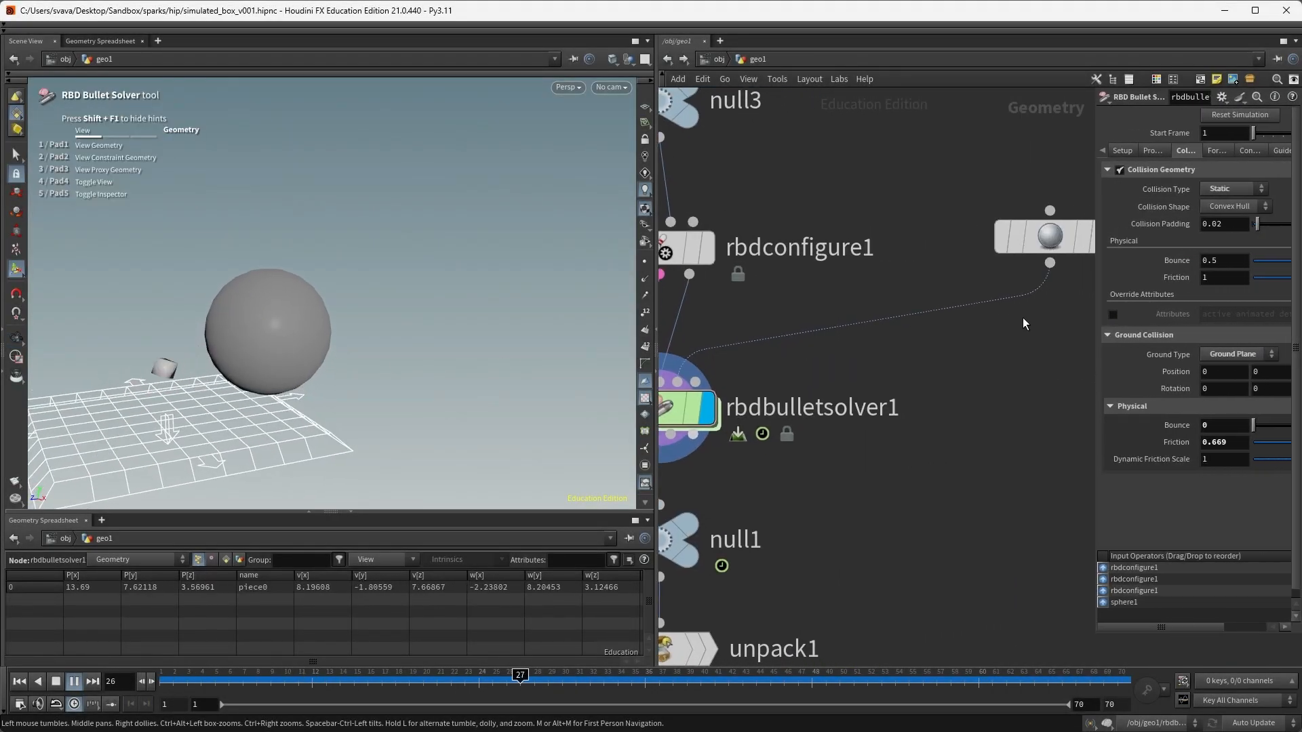
left_click(1044, 241)
left_click_drag(237, 367, 284, 347, "alt")
left_click(693, 400)
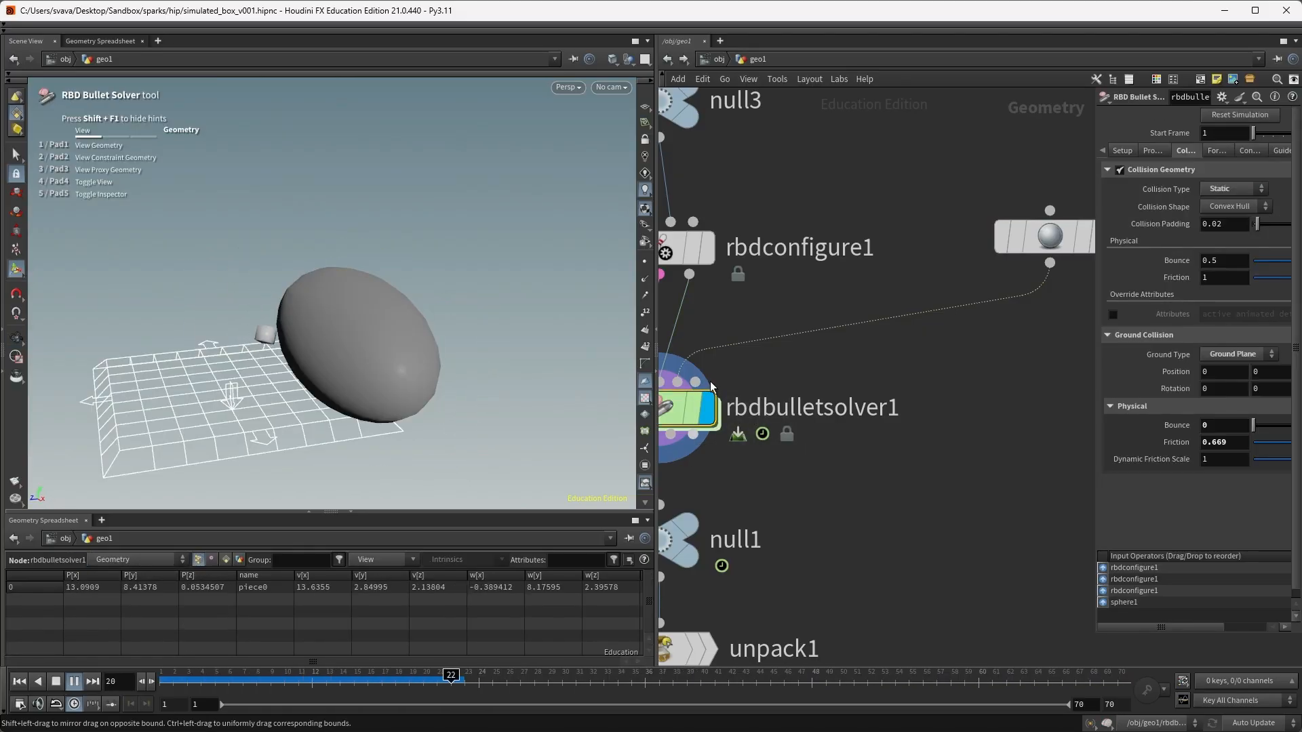
key("ctrl+Up")
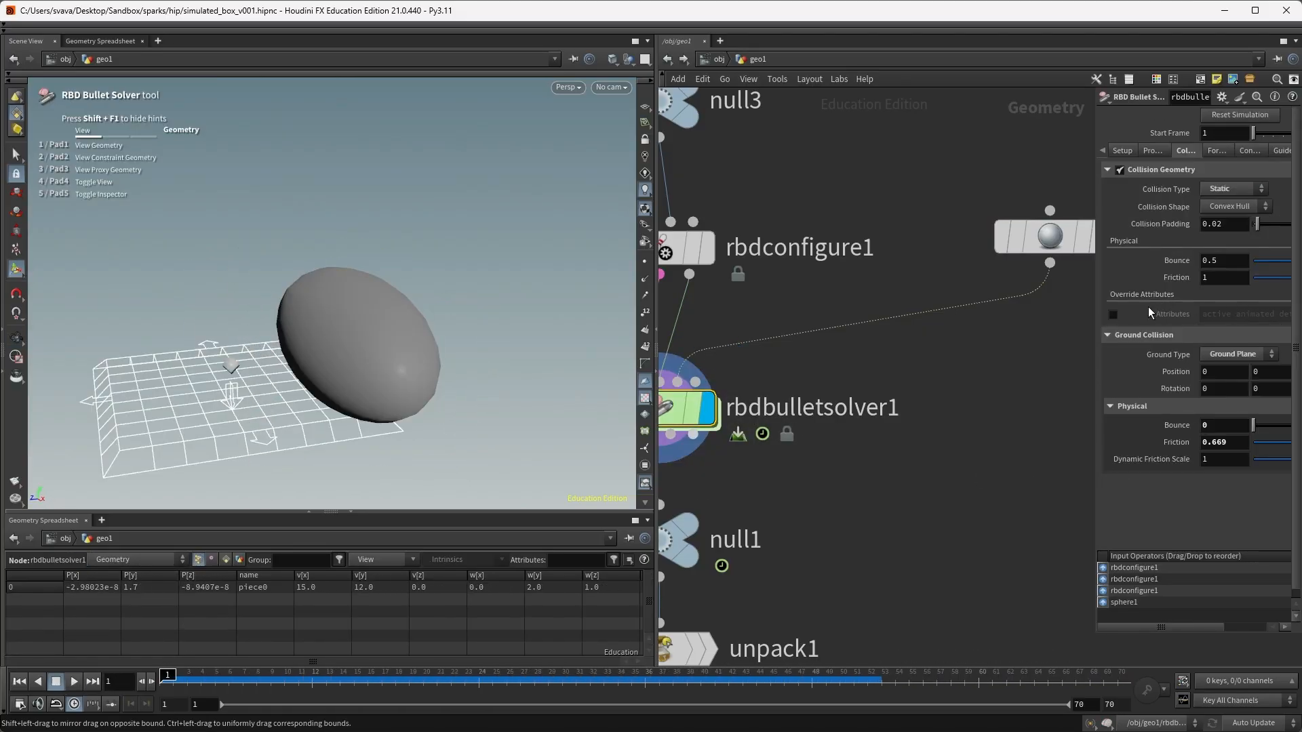
Set the collision geometry's Bounce and Friction to 0 in rbdbulletsolver1 and replay the simulation.
left_click_drag(1094, 314, 980, 316)
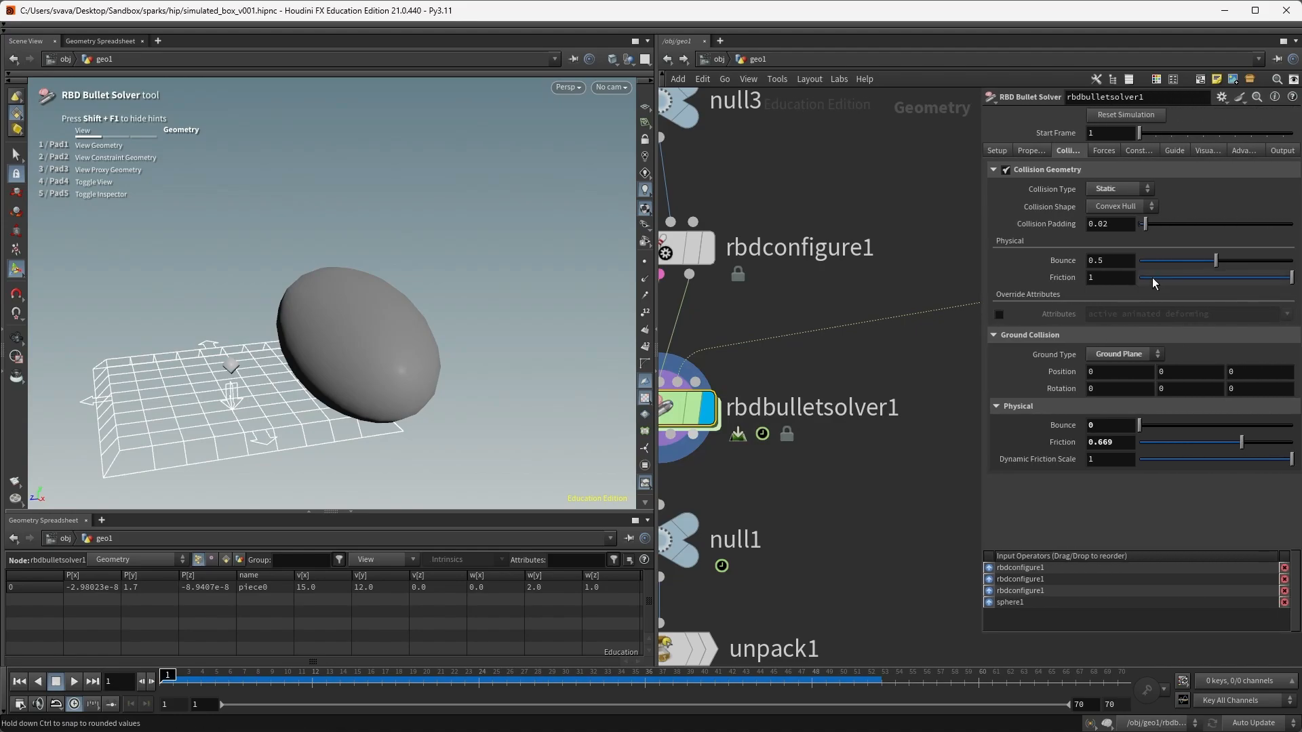
left_click_drag(1153, 278, 1129, 263)
key("Up")
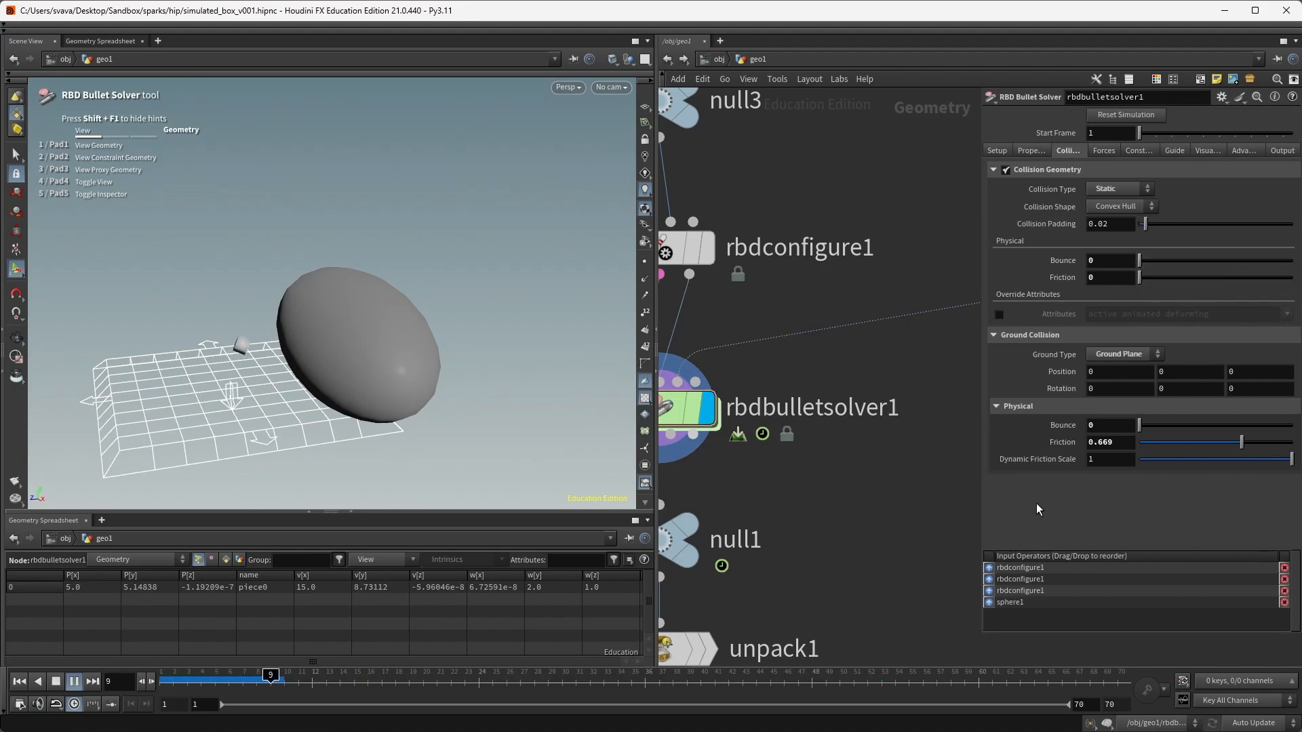
Lower sphere1 to a centre height of about 6.92 and shift it along X to about 13.7 while the simulation replays.
key("ctrl+Up")
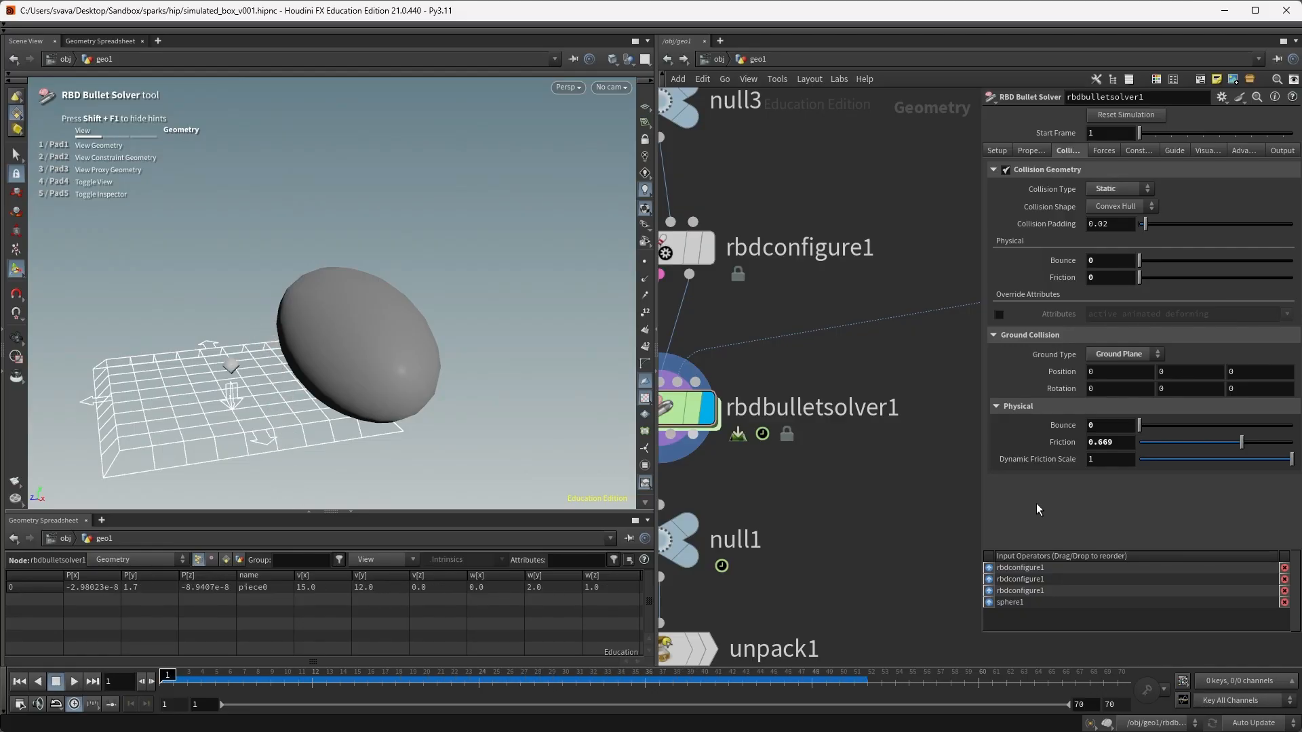
left_click_drag(346, 412, 273, 344, "alt")
key("Up")
middle_click_drag(1103, 336, 966, 347)
left_click(913, 248)
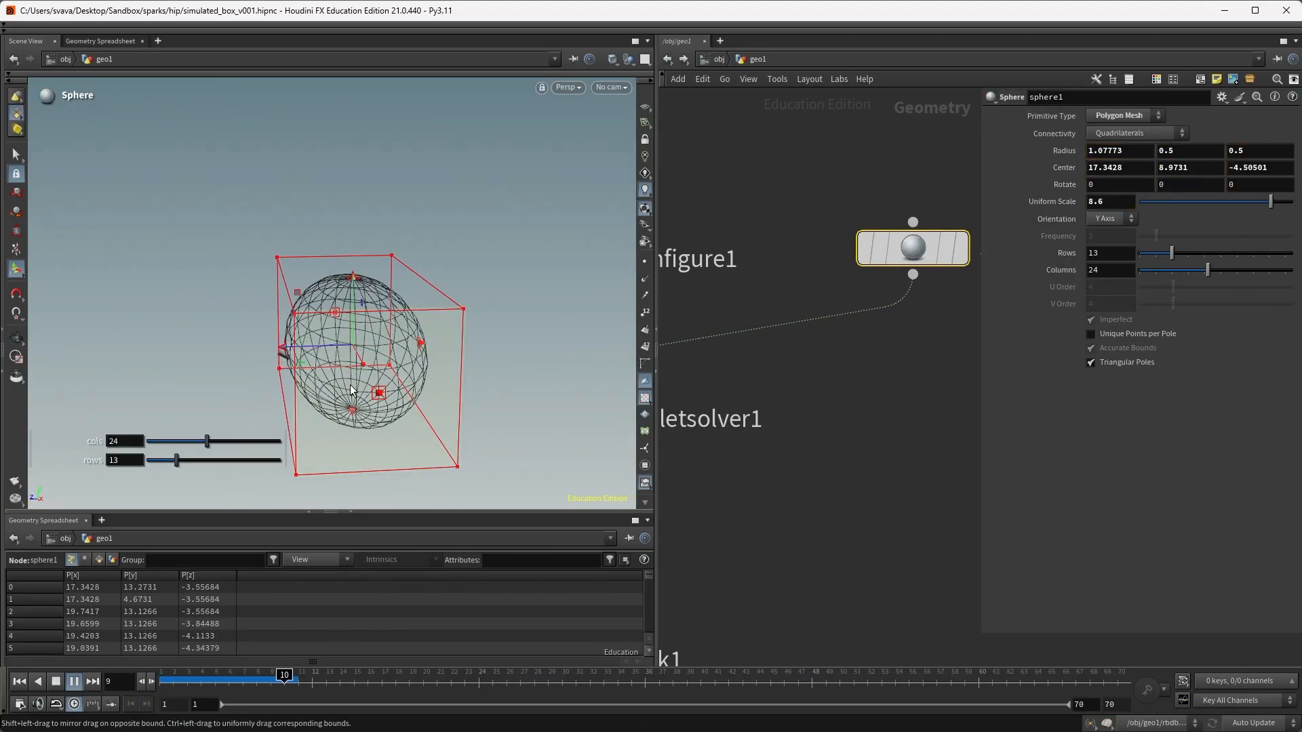
left_click_drag(306, 427, 90, 386, "alt")
right_click_drag(353, 454, 197, 355, "alt")
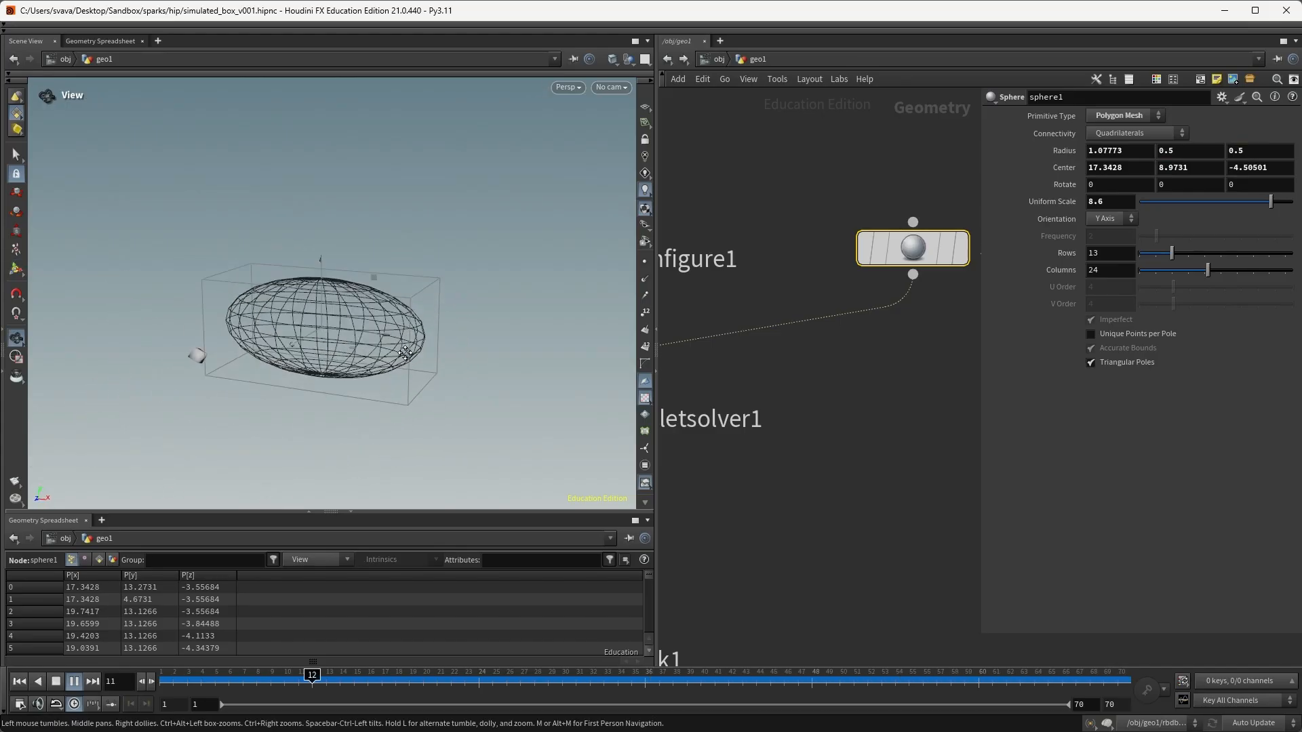
middle_click_drag(198, 355, 271, 329, "alt")
left_click_drag(285, 298, 289, 319)
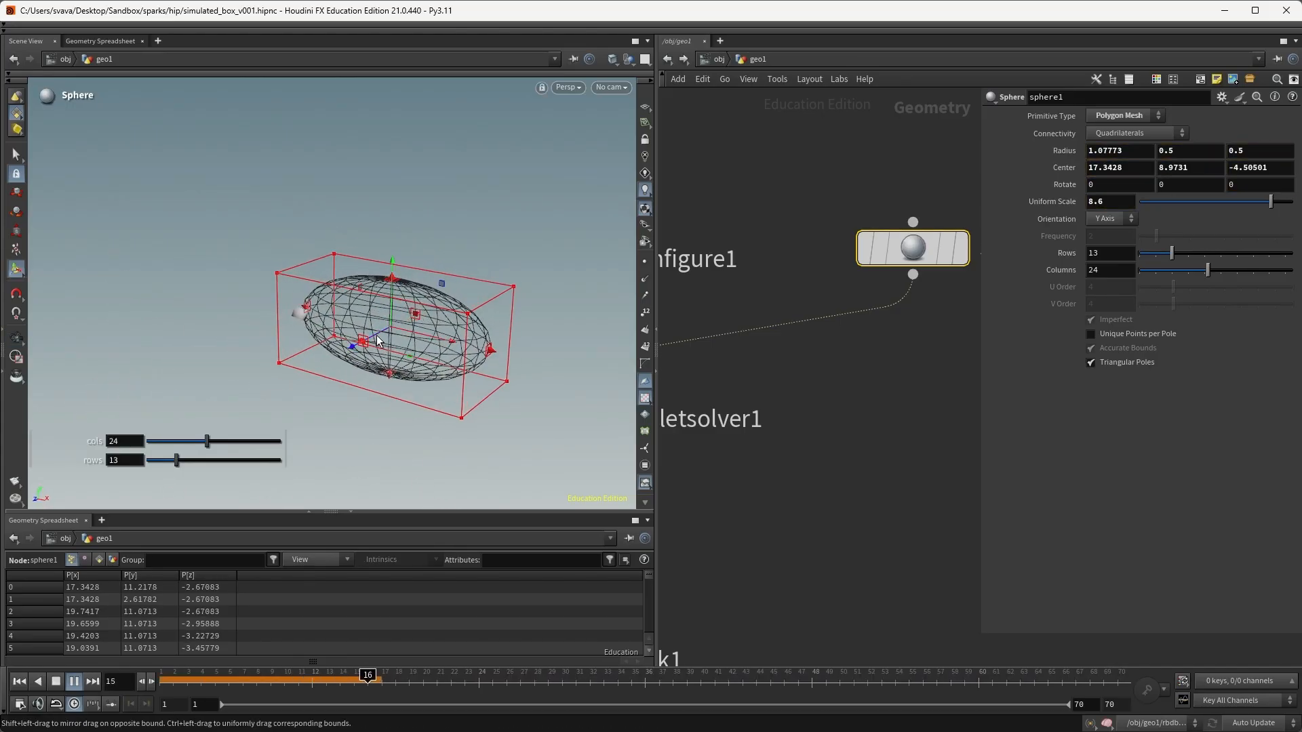
key("Escape")
left_click_drag(451, 341, 414, 332)
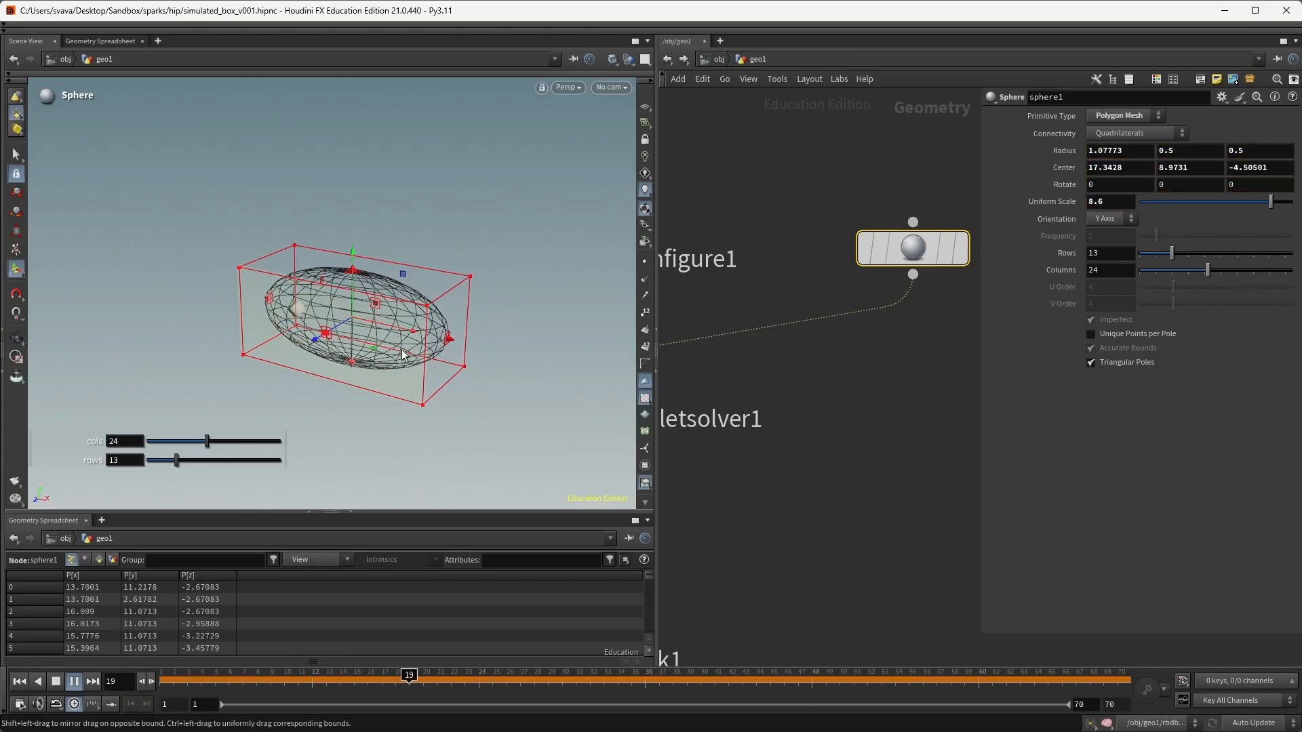
Reshape and reposition sphere1 with a Z radius of about 0.44, a Y rotation of about -13.4, and centre near 10.56, 6.92, -3.65.
left_click_drag(391, 387, 338, 329, "alt")
left_click_drag(415, 296, 338, 337, "alt")
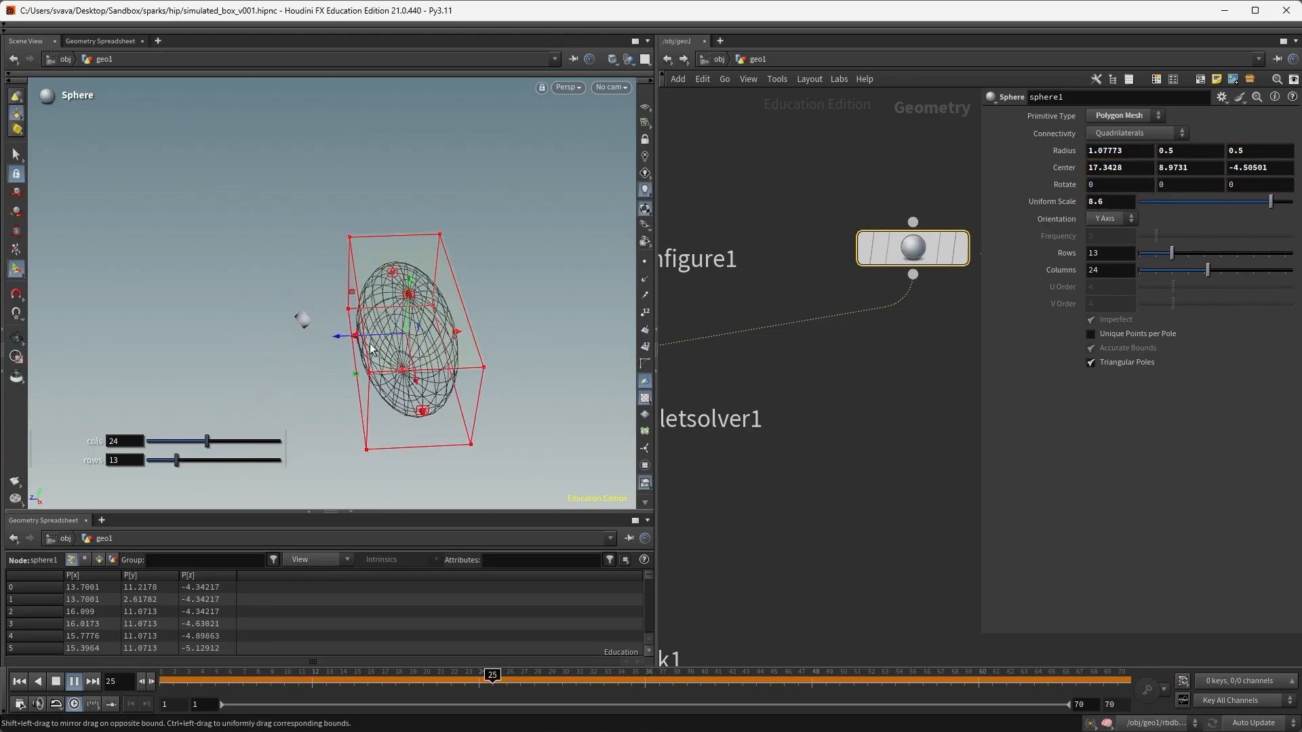
left_click_drag(197, 456, 160, 485, "alt")
left_click_drag(414, 376, 356, 335)
key("r")
left_click_drag(441, 343, 372, 376)
key("t")
left_click_drag(327, 273, 447, 366)
Add a Merge node beside null1 in the geo1 network.
scroll(741, 517, "down", 3)
middle_click_drag(813, 468, 1054, 337)
middle_click_drag(963, 390, 827, 361)
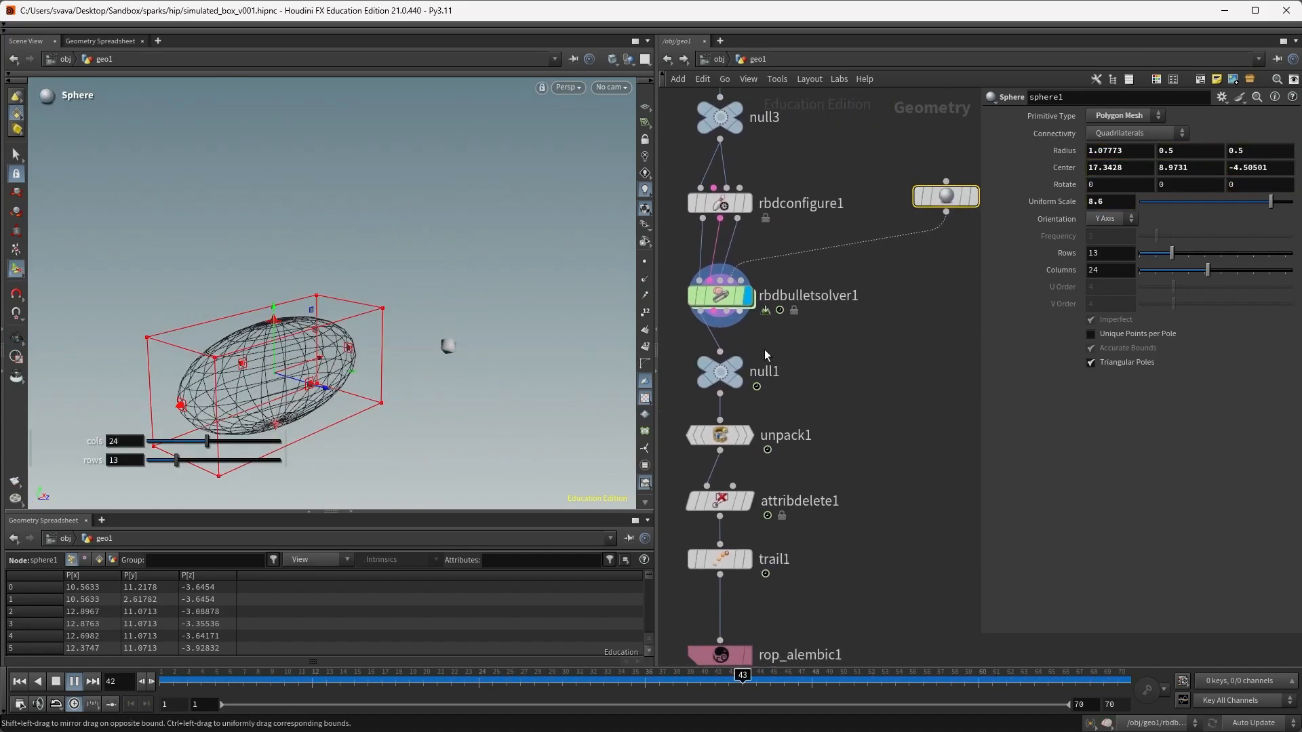
key("Tab")
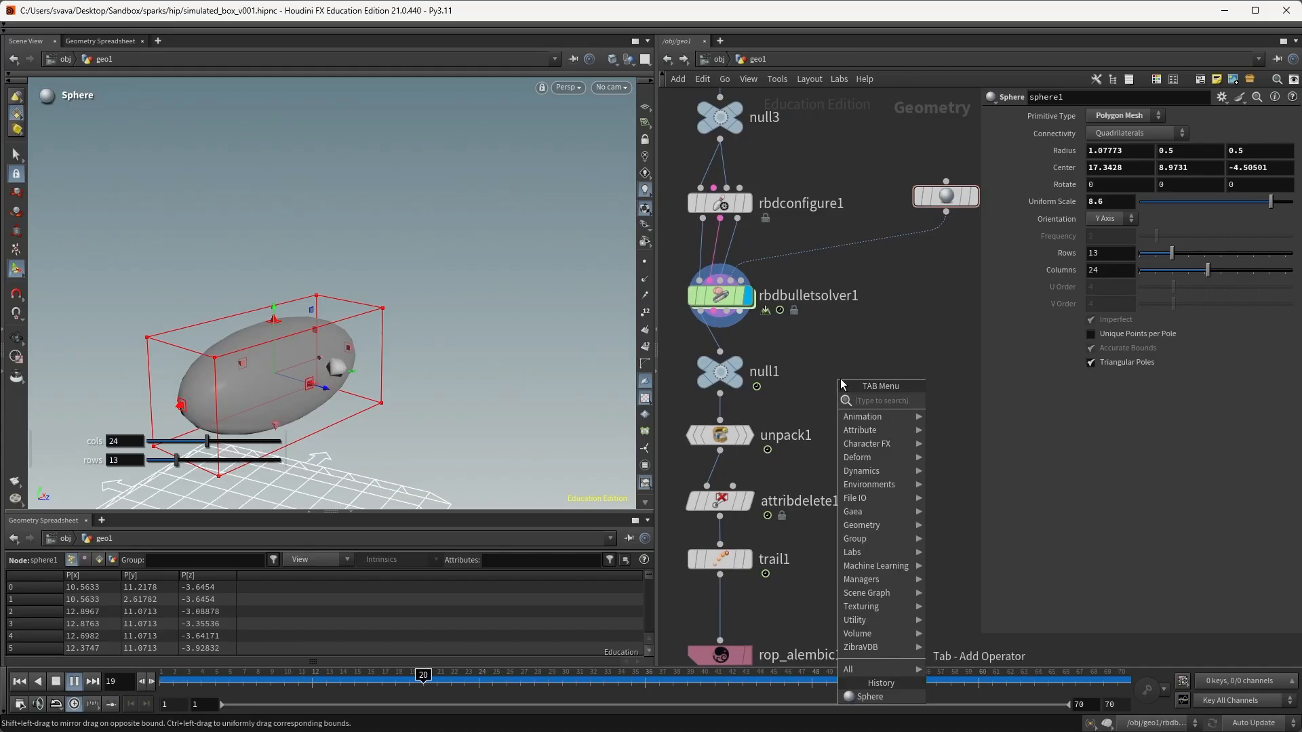
type("mer")
key("Return")
left_click(873, 374)
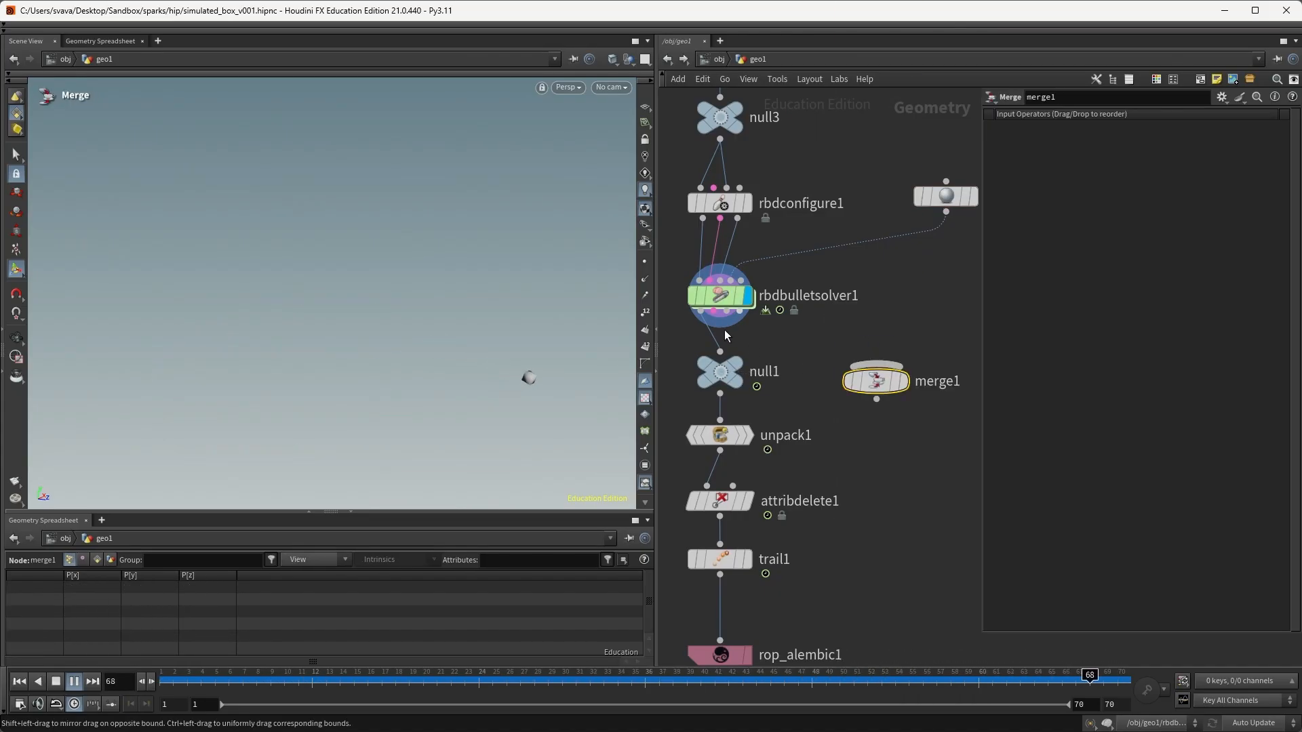
Connect rbdbulletsolver1's first output and sphere1 to merge1, and display merge1.
left_click_drag(709, 329, 875, 365)
left_click_drag(946, 212, 884, 365)
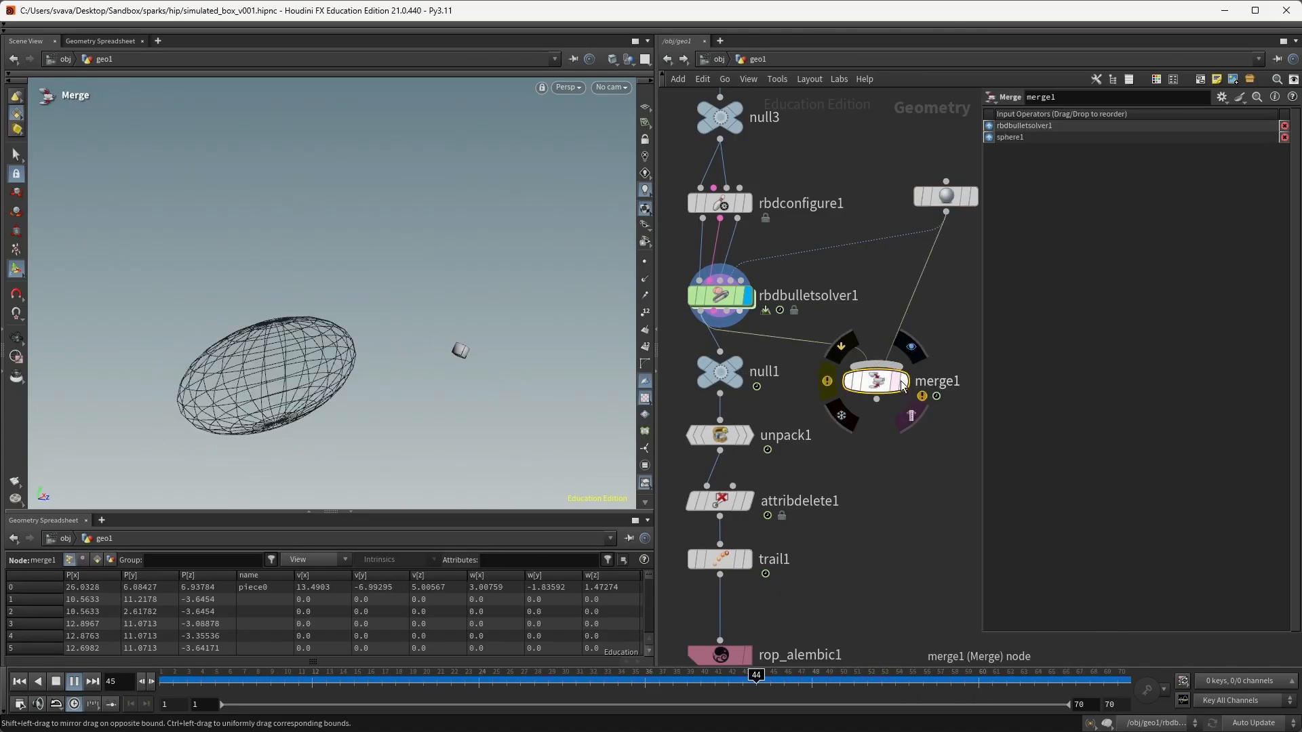
left_click(904, 382)
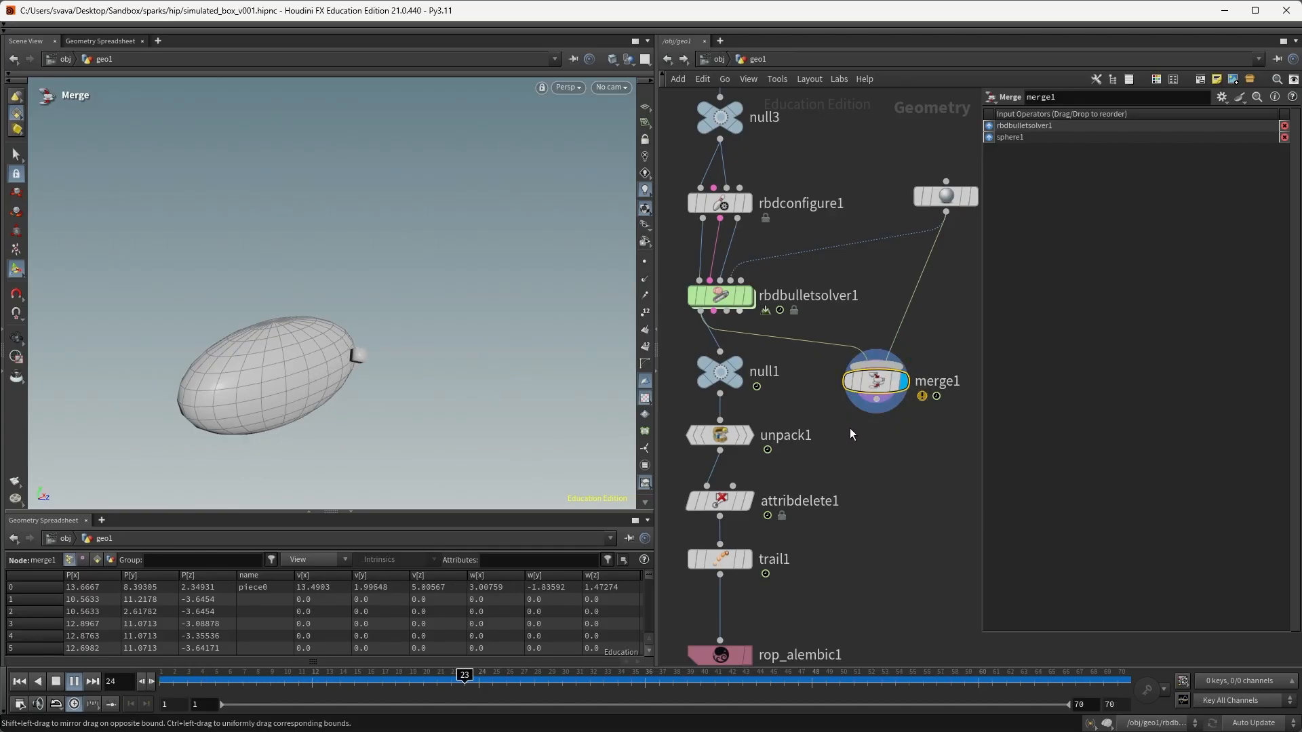
left_click_drag(377, 385, 392, 383, "alt")
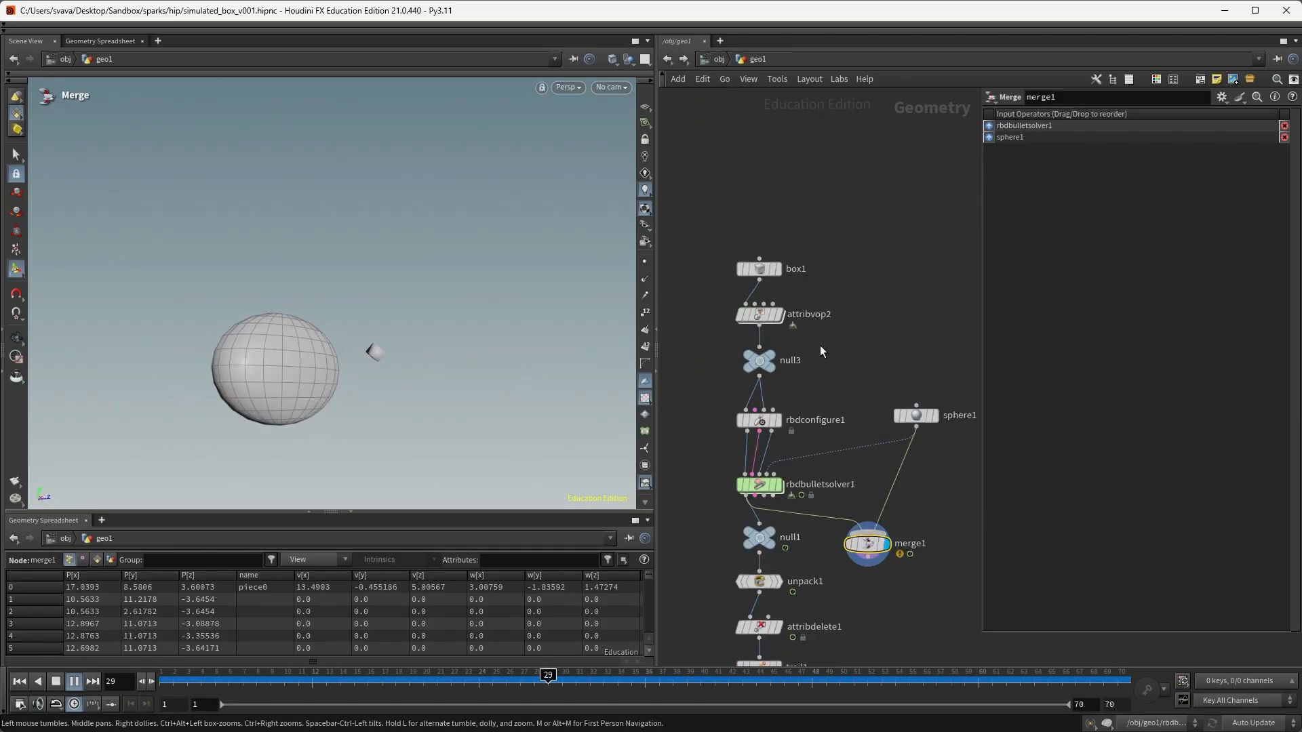
Set the mulconst1 multiplier to 4 inside attribvop2 and return to the geo1 network.
double_click(758, 313)
middle_click_drag(969, 258, 906, 259)
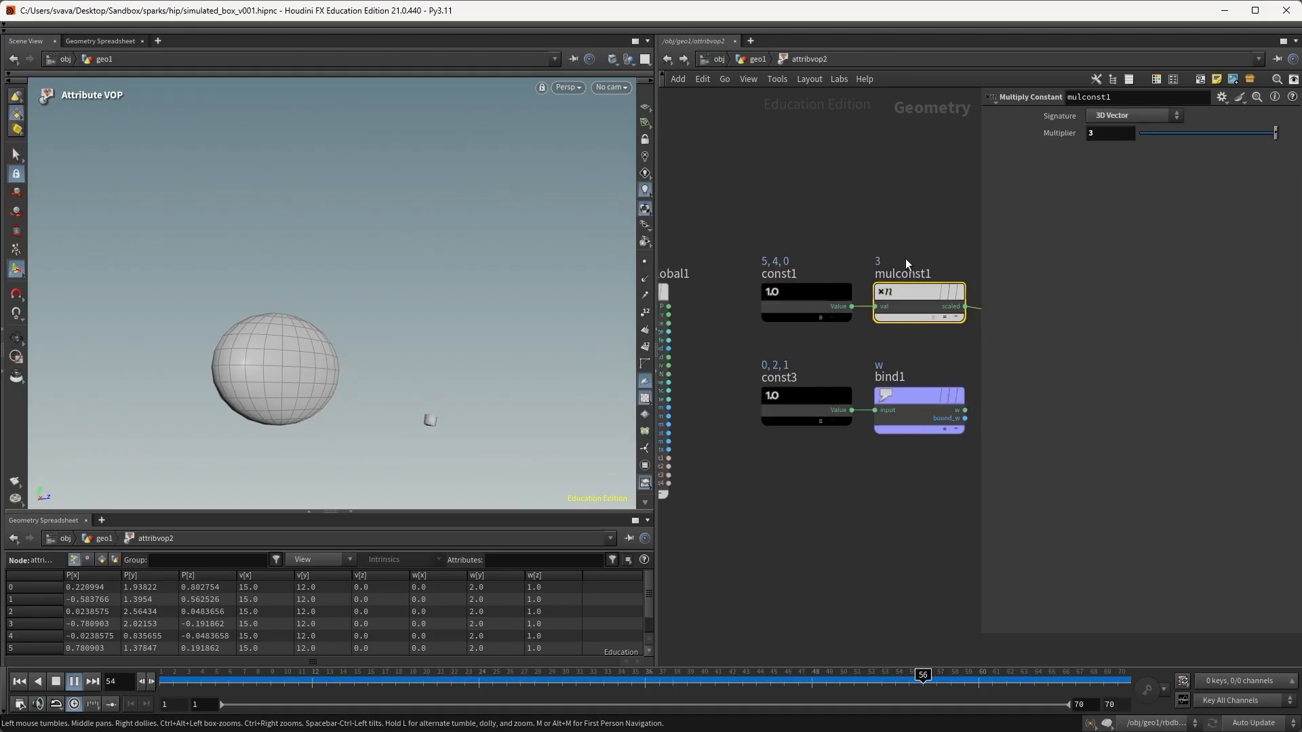
left_click_drag(1098, 135, 1034, 134)
type("4")
key("Return")
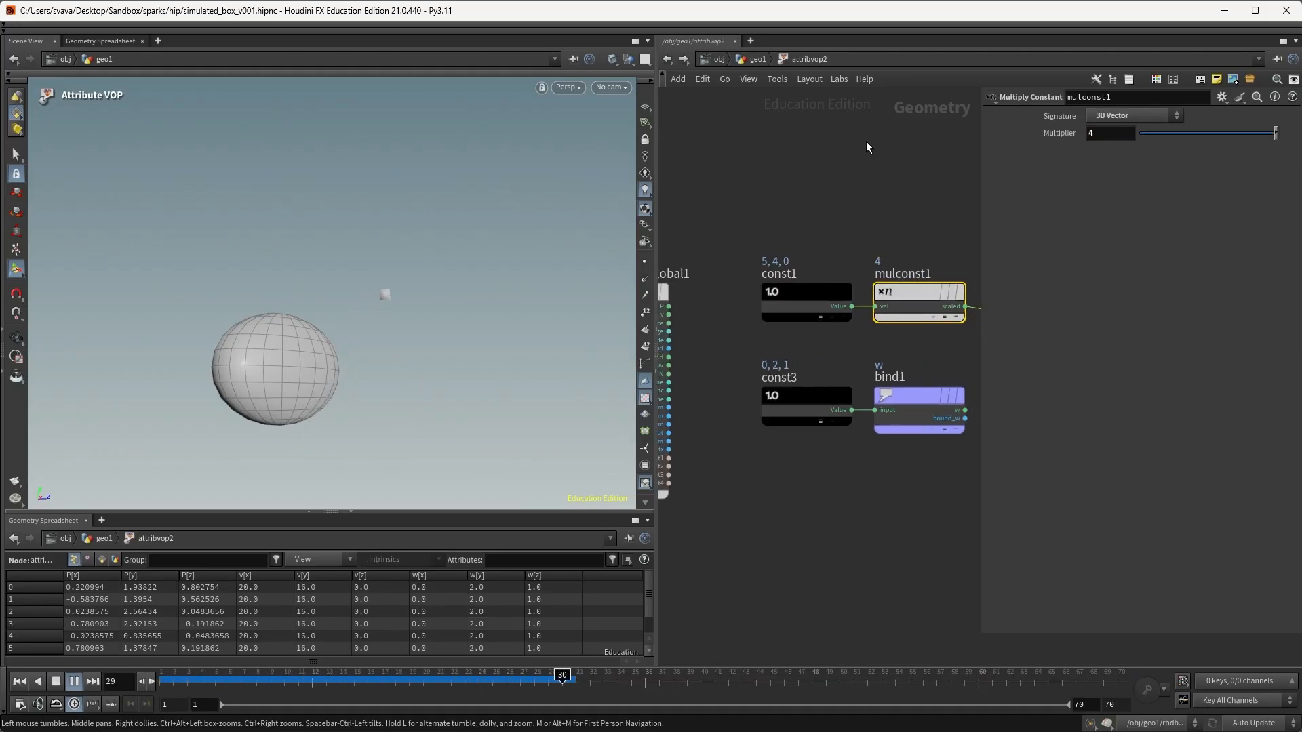
left_click(756, 58)
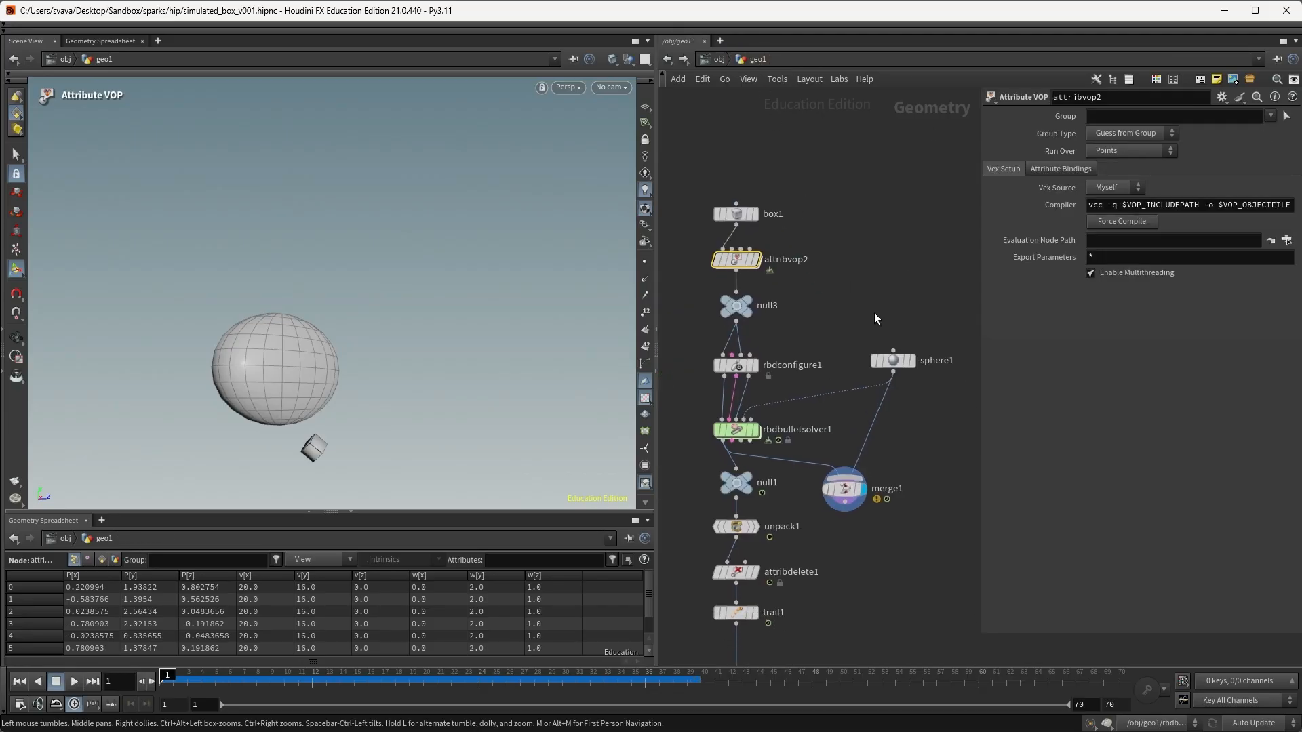
Stretch sphere1 upward to a Y radius of about 0.74 and replay the simulation.
left_click_drag(284, 363, 302, 397, "alt")
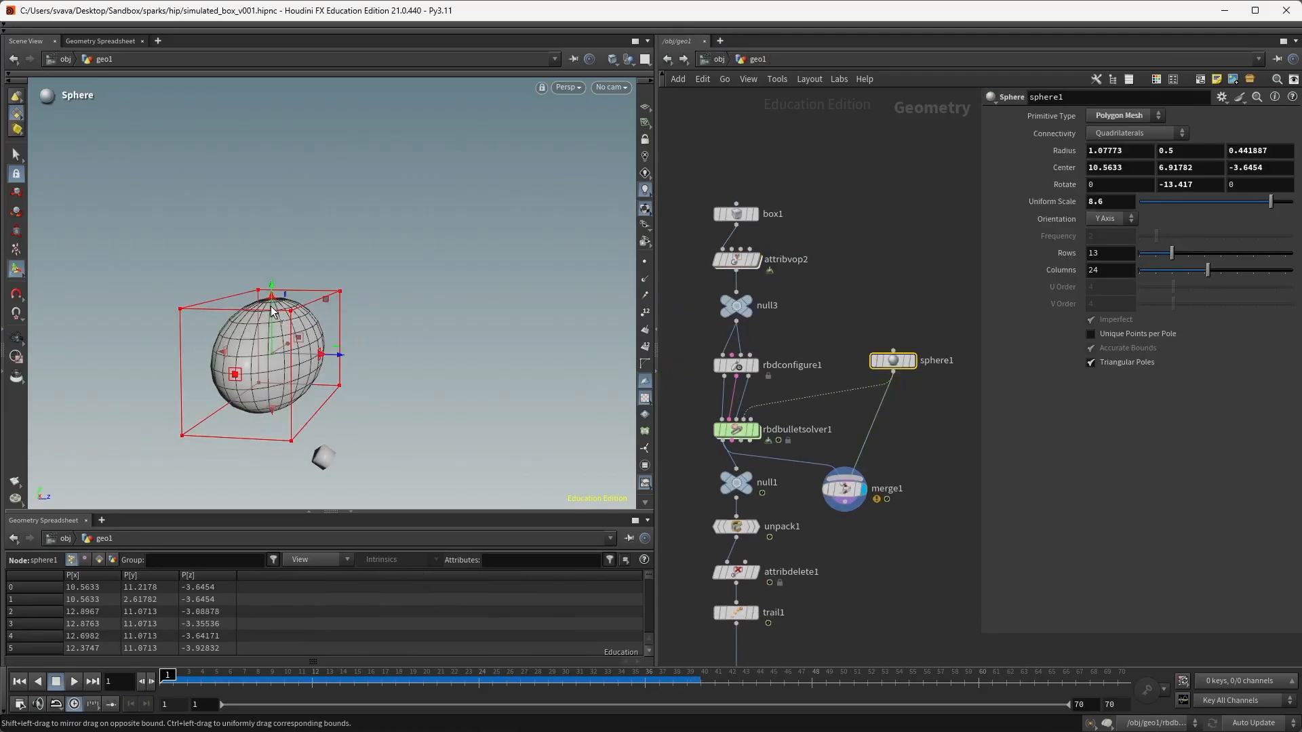
left_click_drag(268, 299, 269, 254)
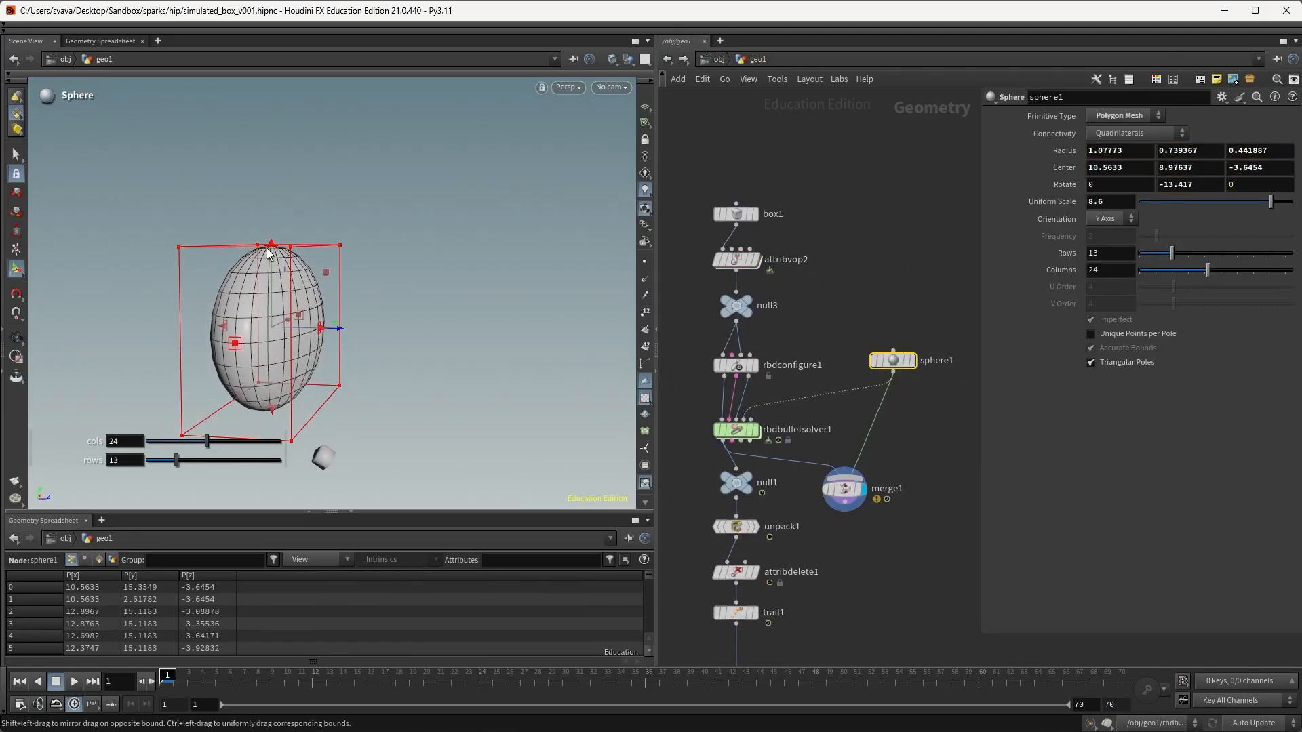
key("Up")
key("ctrl+Up")
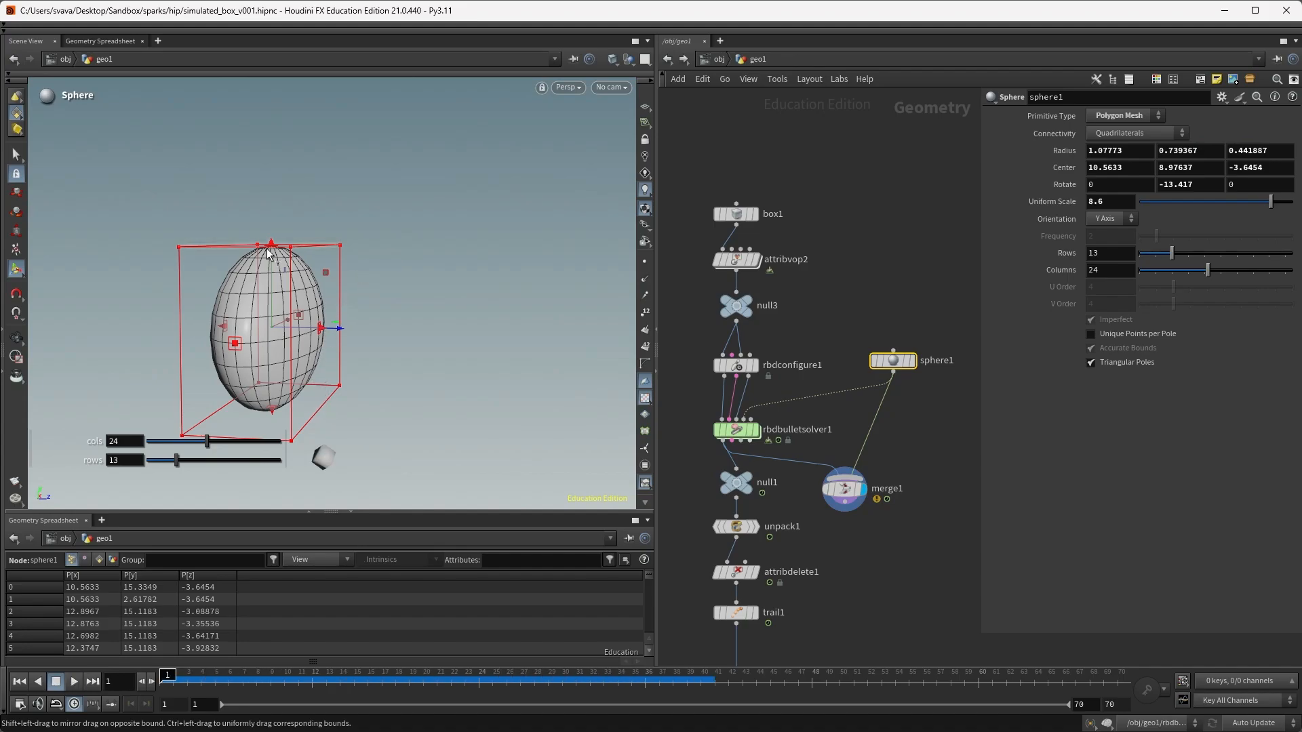
Tilt sphere1 about 10.7 degrees around X and play the box's collision with it.
key("r")
left_click_drag(324, 275, 301, 327)
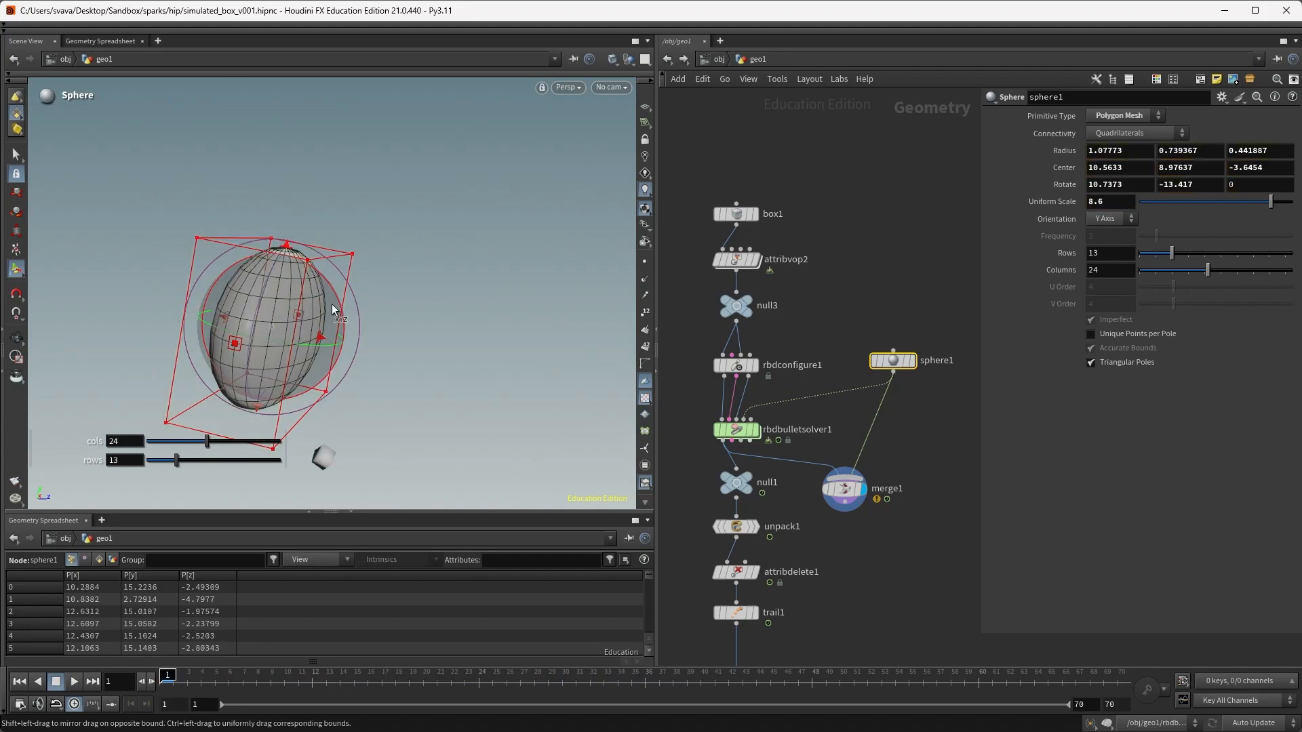
key("Up")
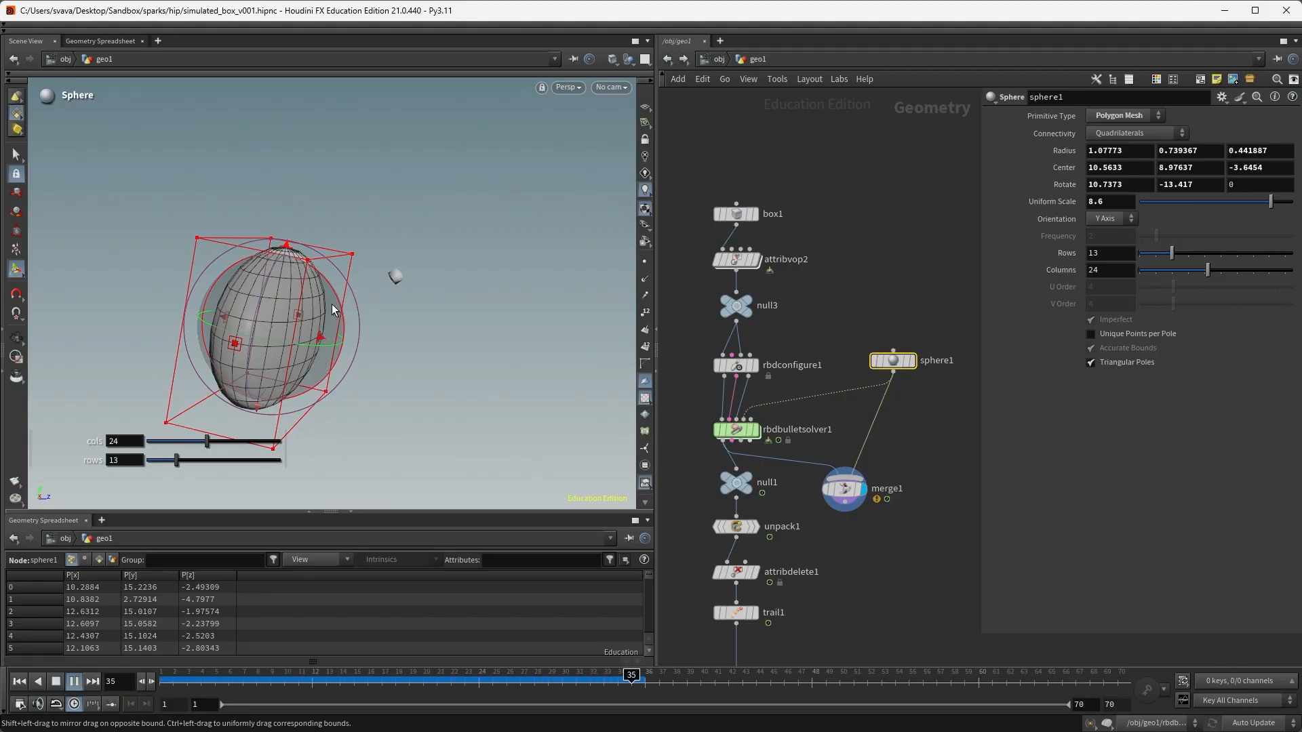
key("Escape")
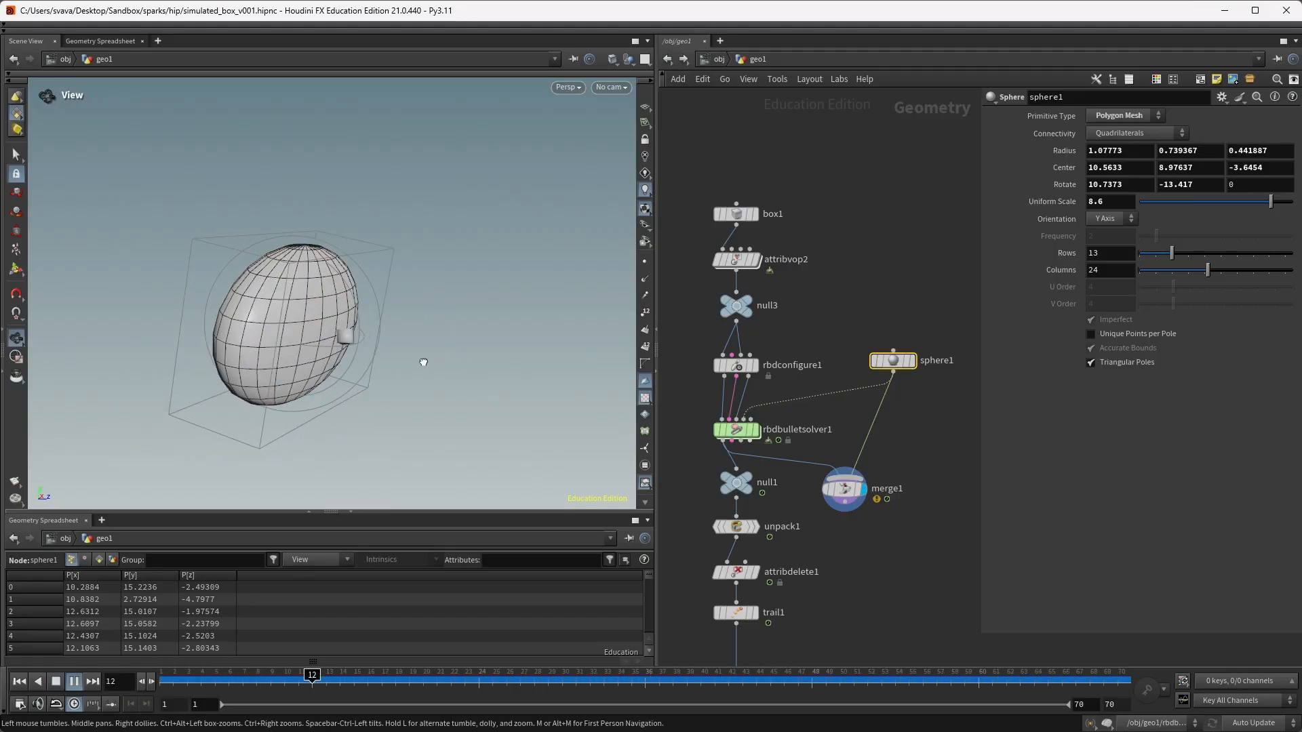
key("Return")
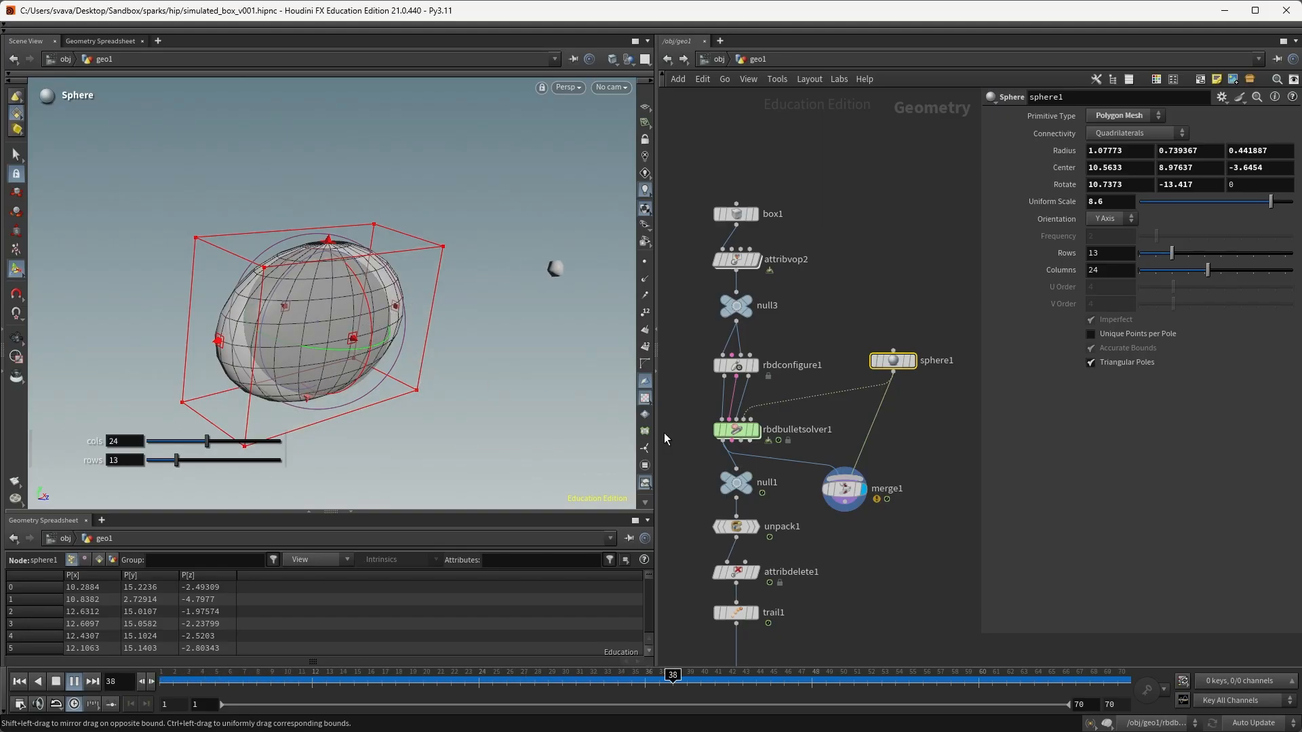
Create a new camera from a close-up view of the collision and line up cam1 and cam2 beside geo1.
left_click(844, 489)
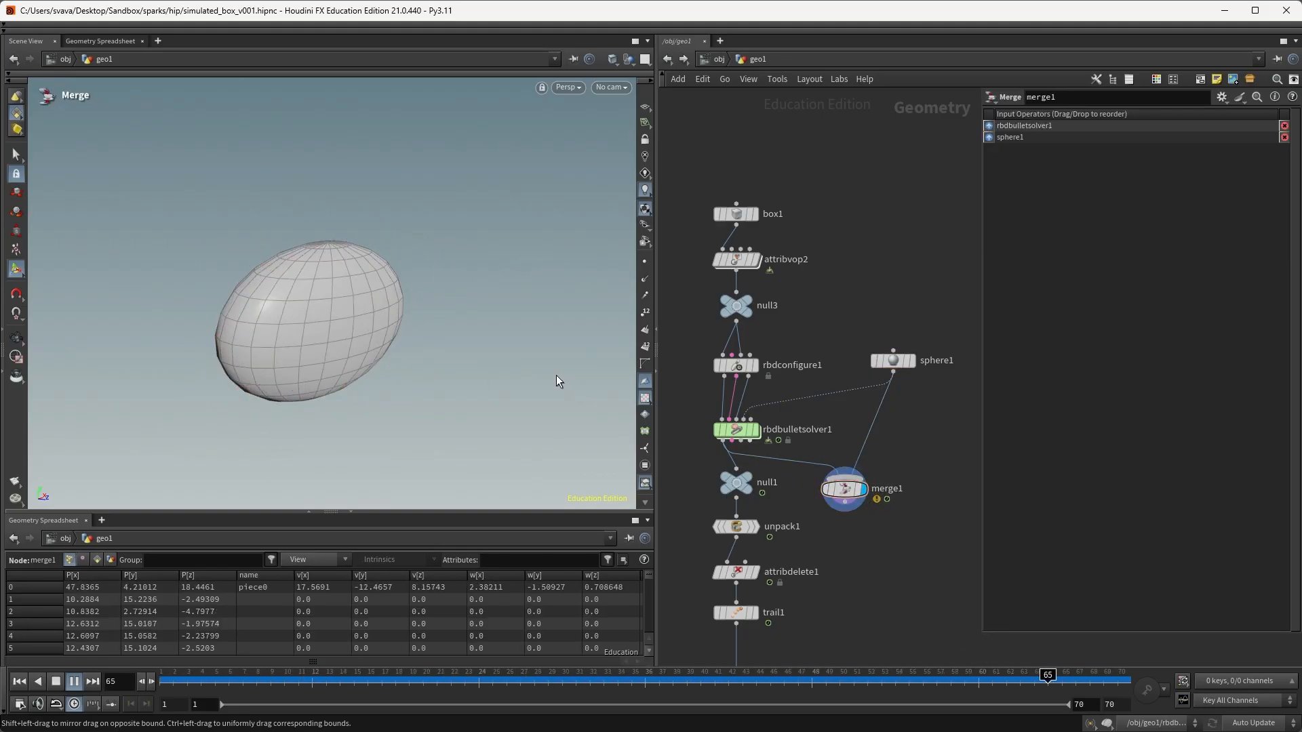
left_click_drag(556, 381, 234, 343, "alt")
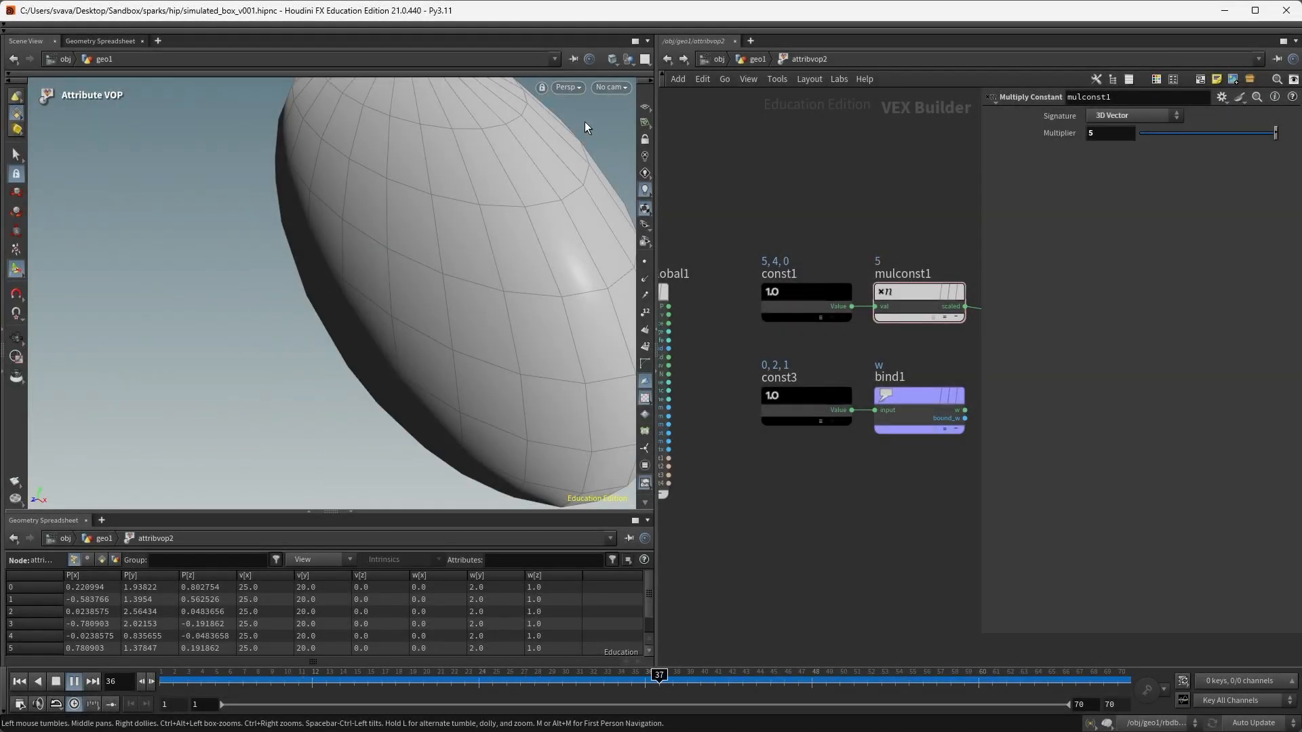
left_click(604, 89)
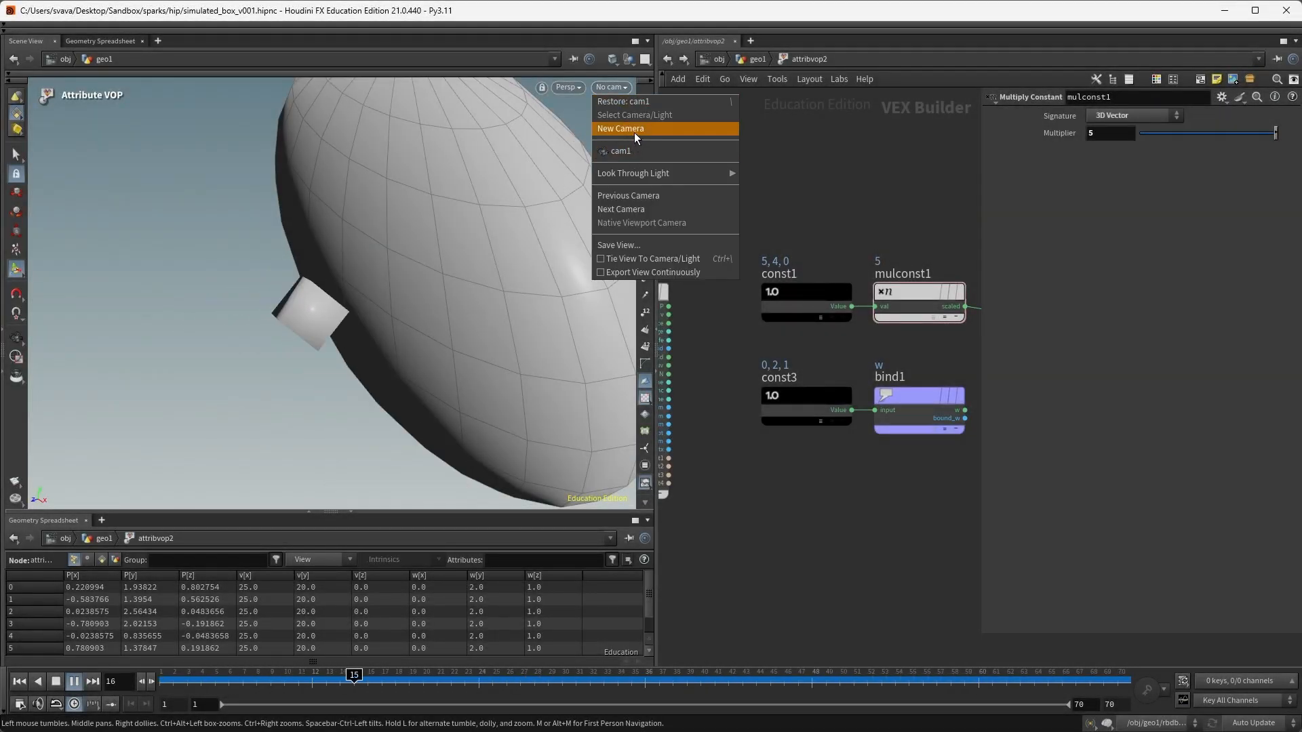
left_click(636, 128)
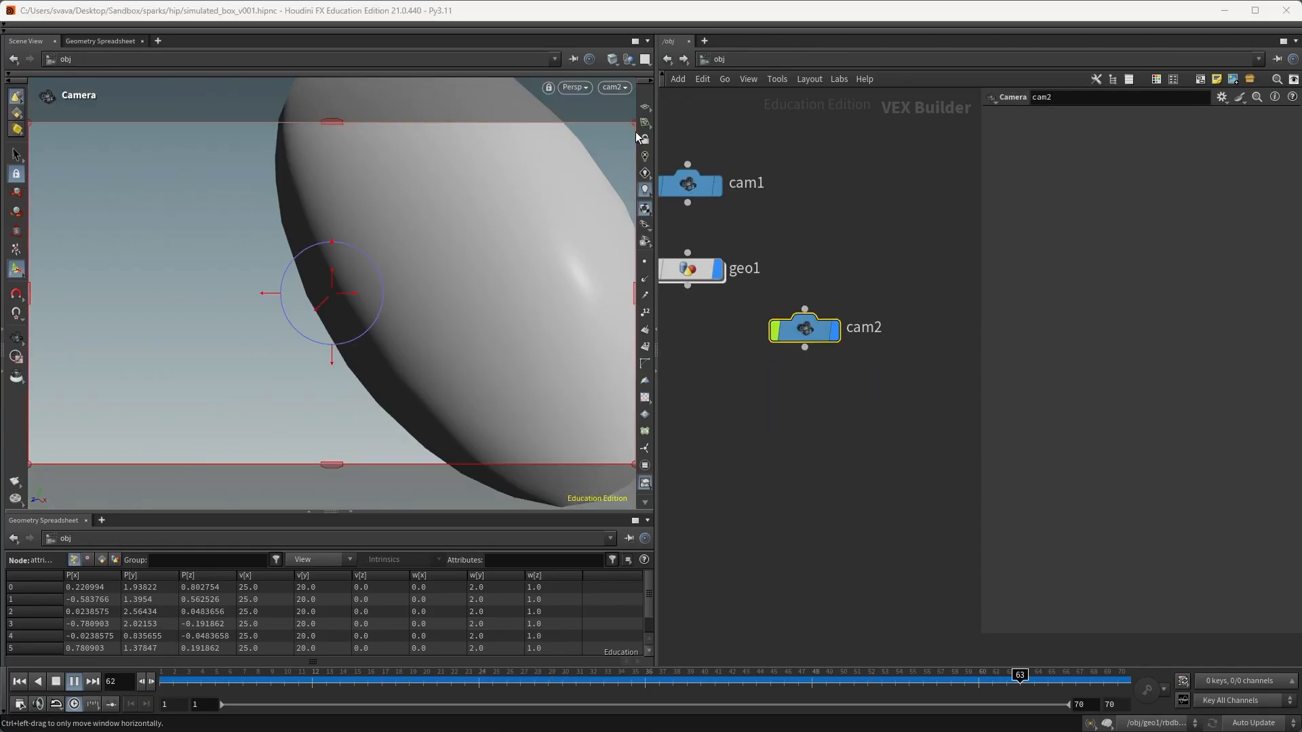
left_click_drag(704, 187, 883, 186)
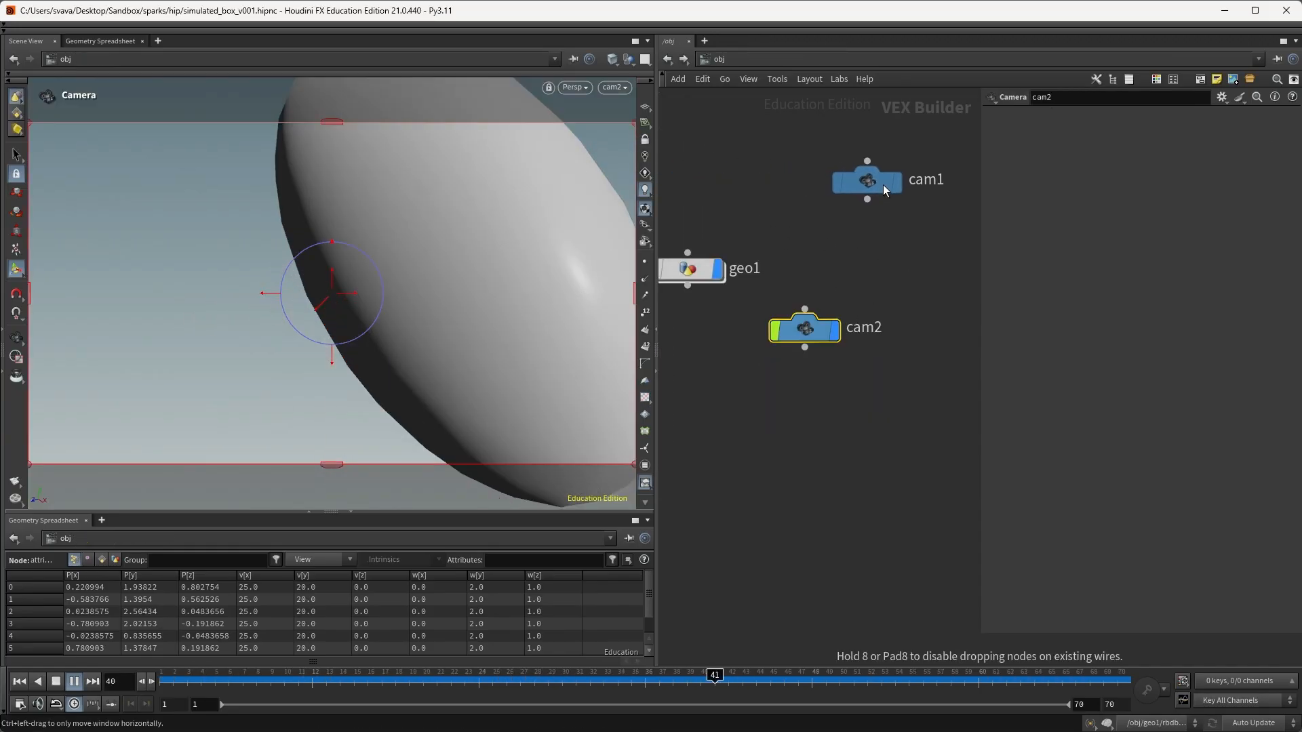
left_click_drag(793, 335, 856, 277)
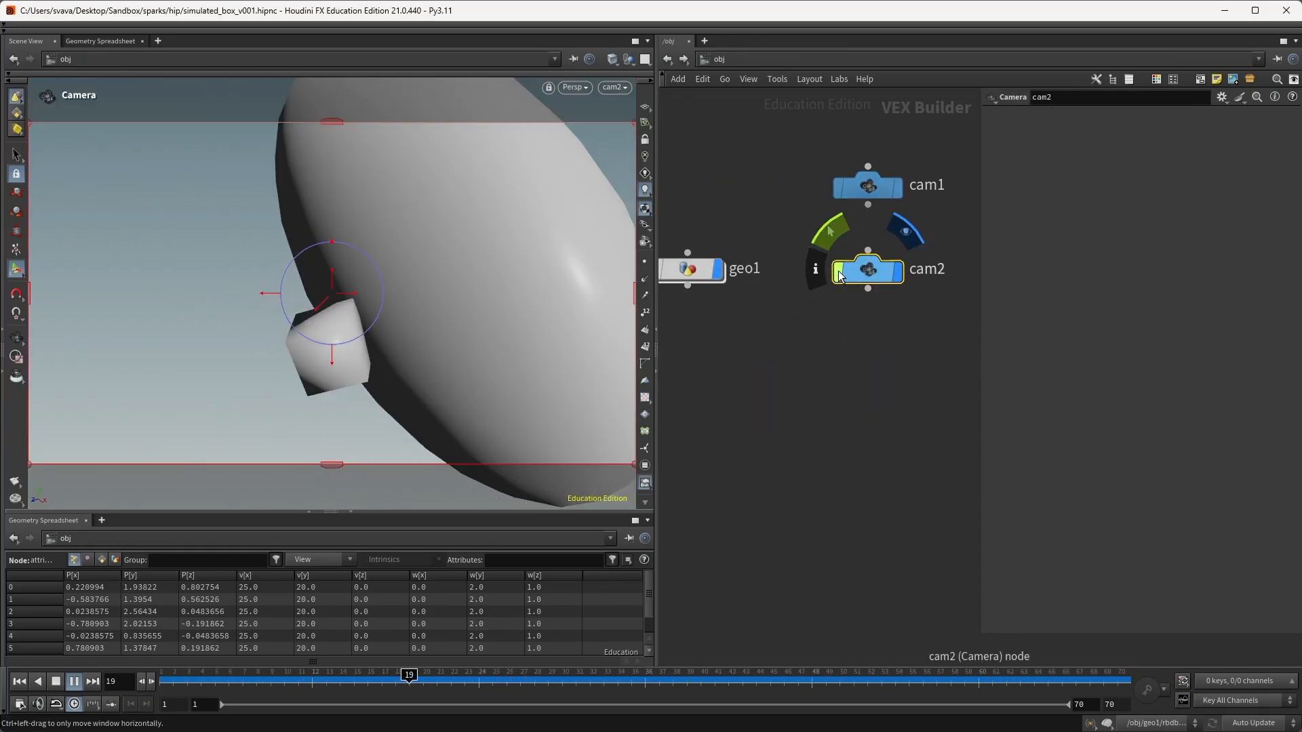
Go back into geo1 and show the export parameters of rop_alembic1 in a wider parameter area.
double_click(698, 275)
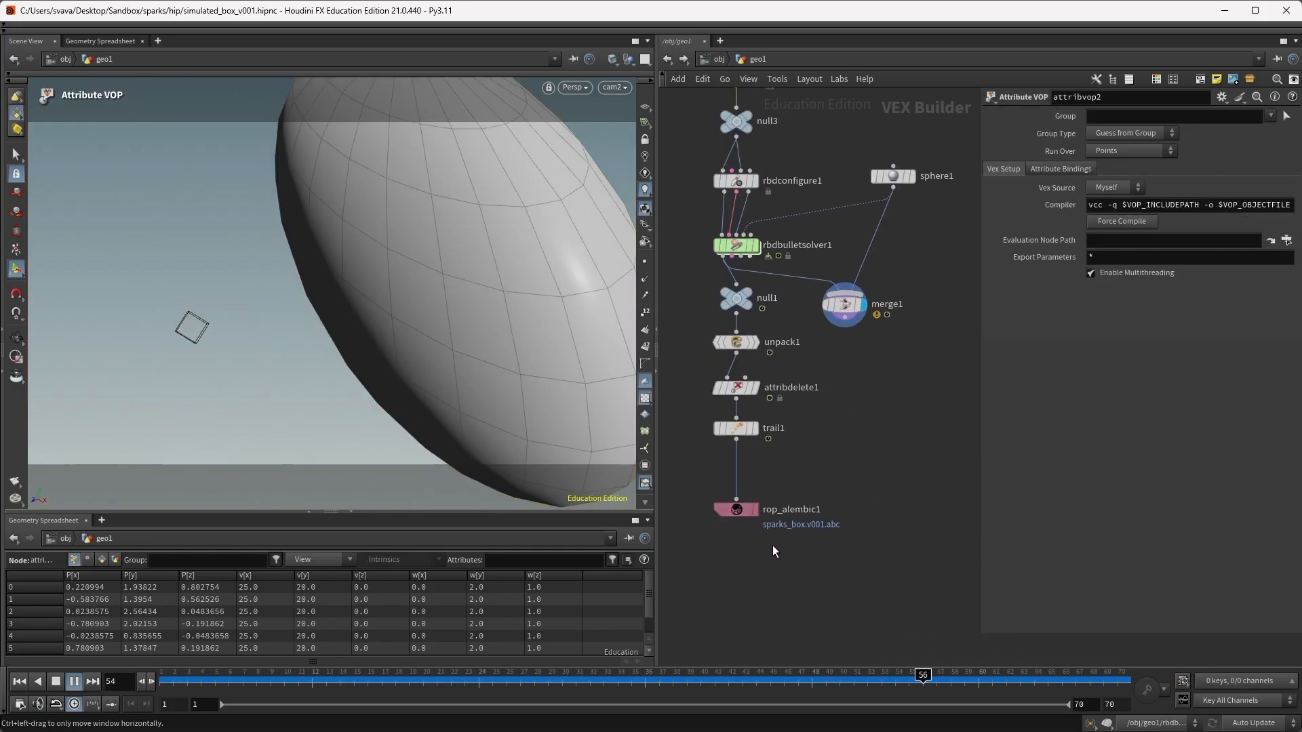
left_click(737, 509)
left_click_drag(981, 485, 952, 485)
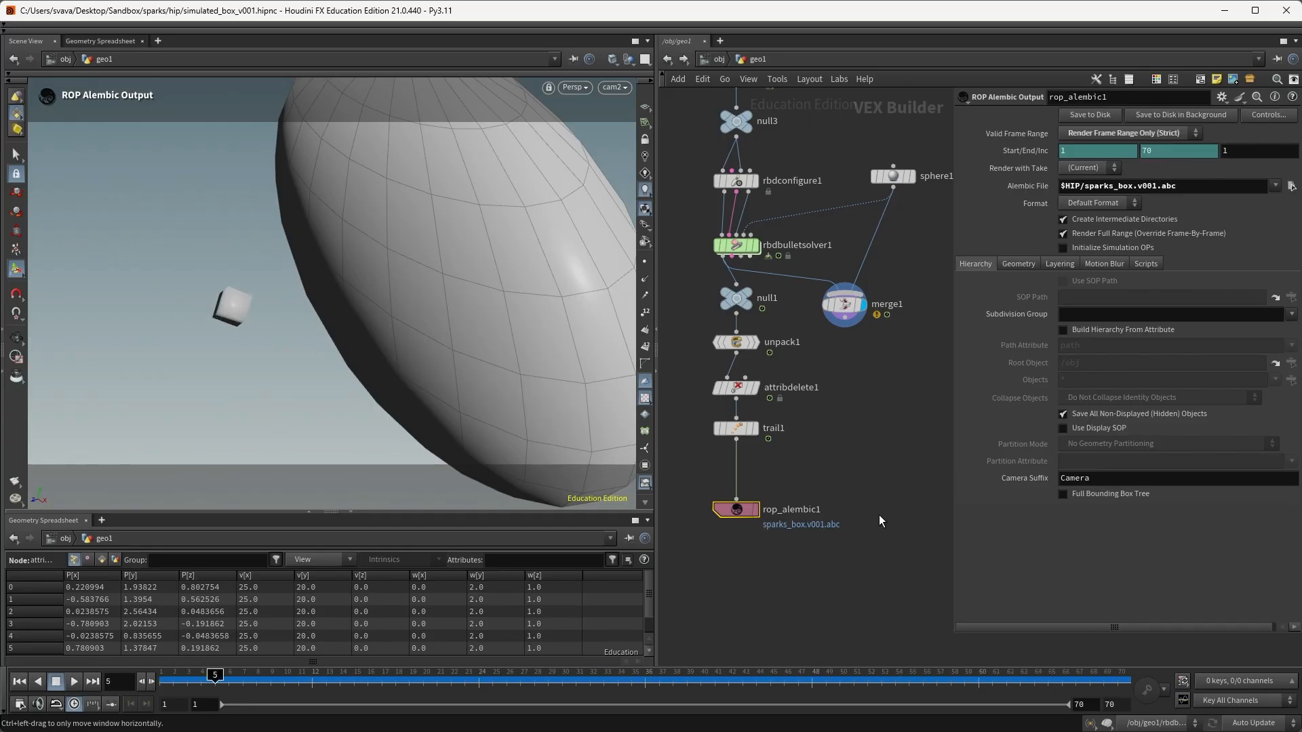
Save the scene as a new version named simulated_box_v002.hipnc.
left_click(4, 25)
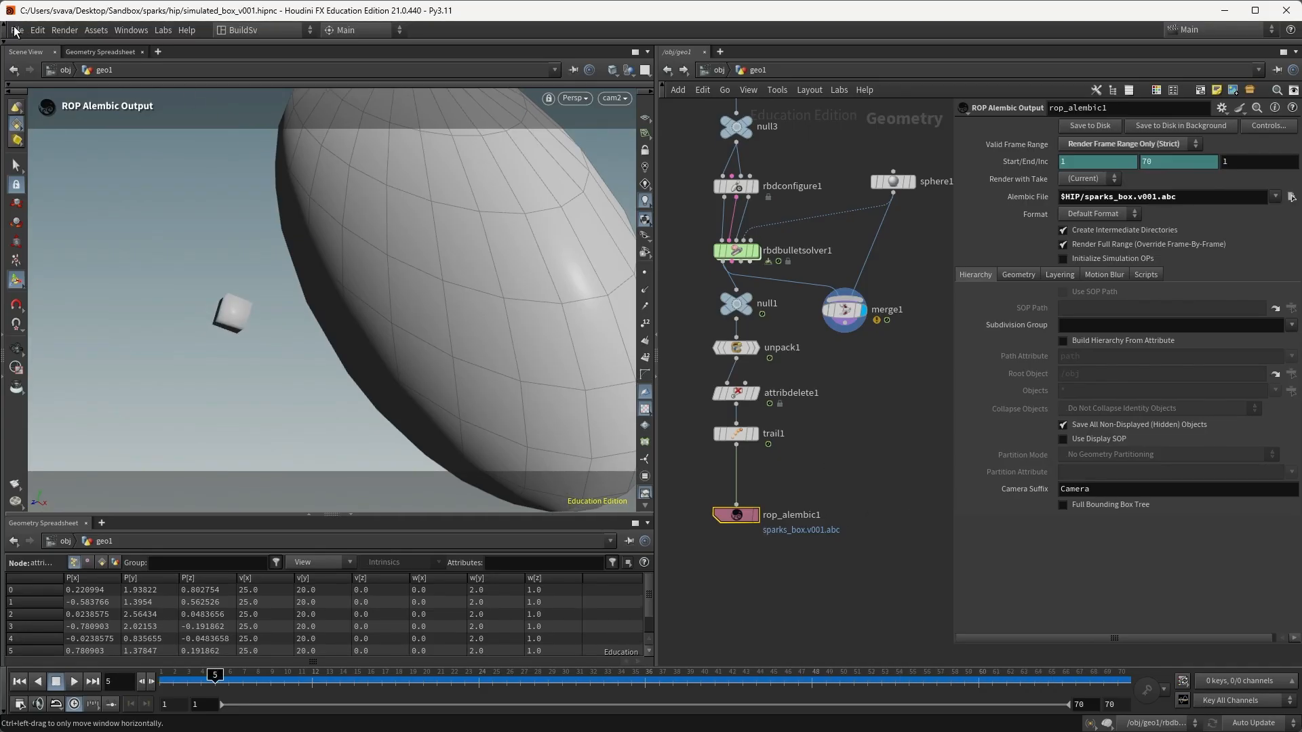
left_click(17, 30)
left_click(34, 135)
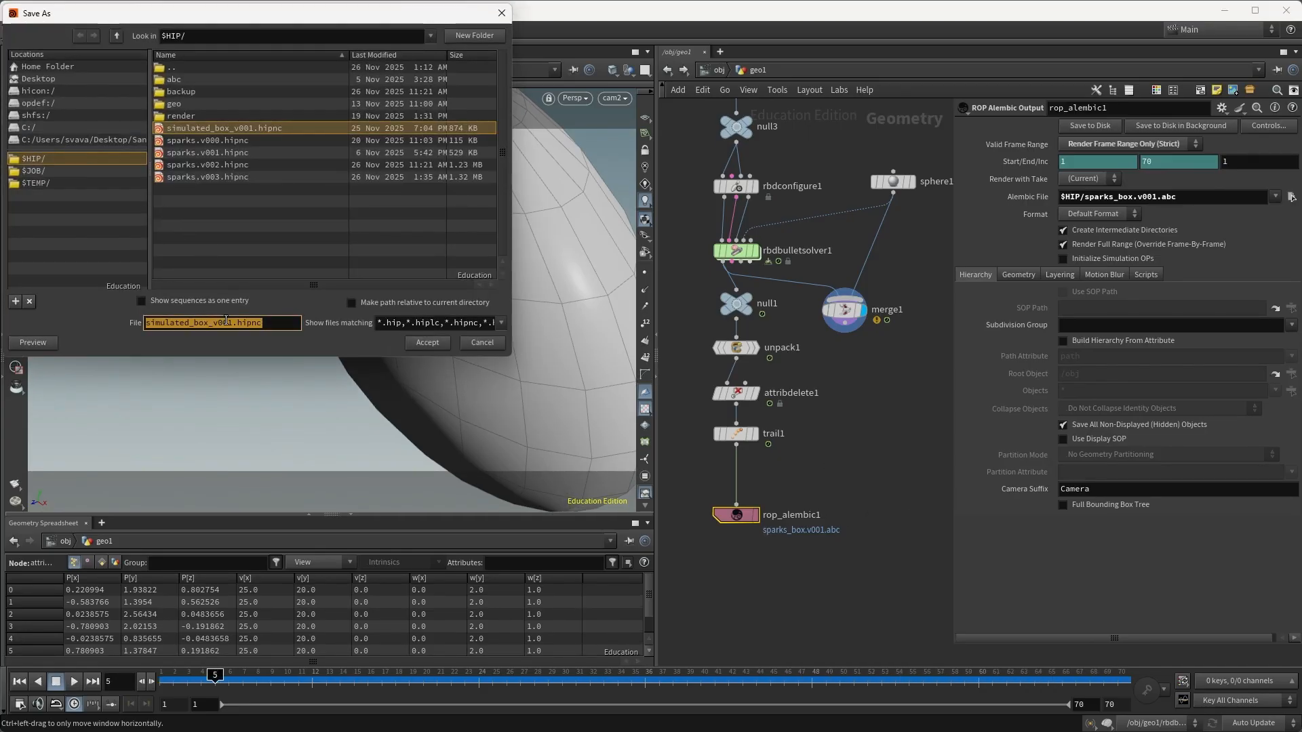
key("BackSpace")
type("2")
key("Return")
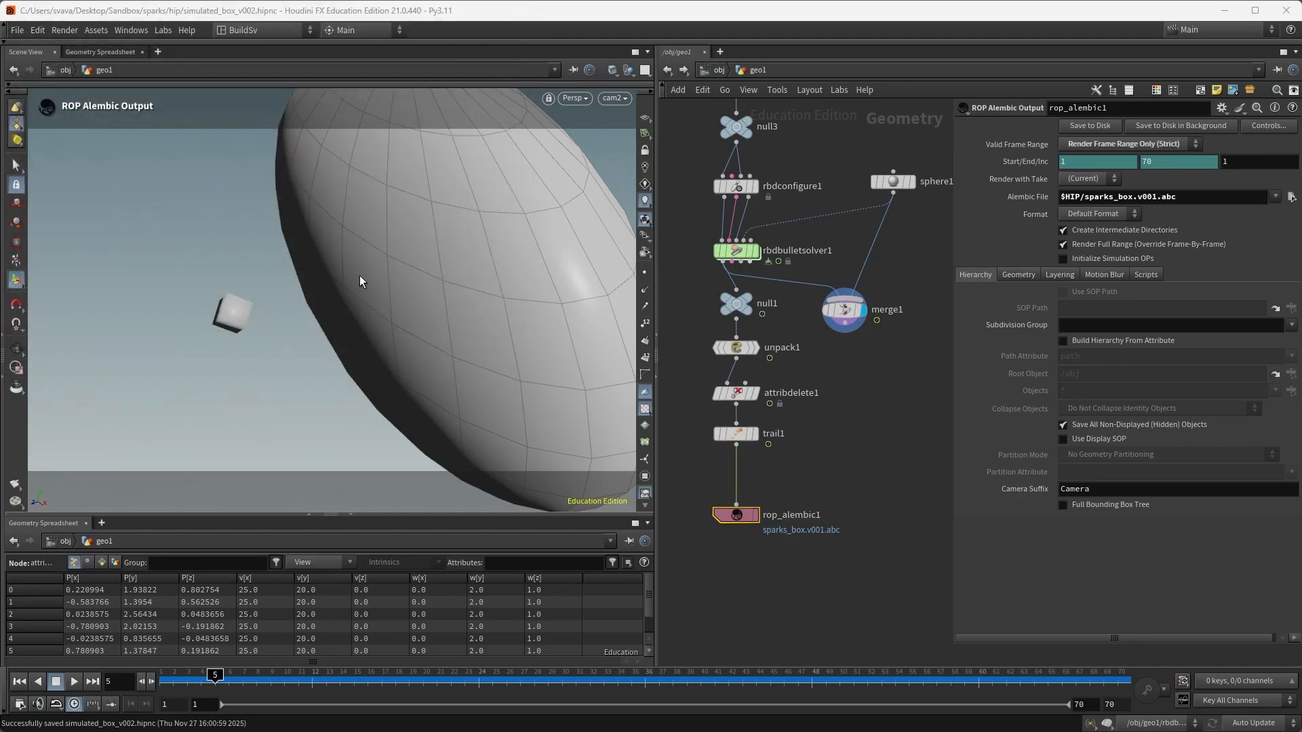
Set the Alembic file of rop_alembic1 to $HIP/sparks_box.v002.abc and save the box simulation to disk.
middle_click_drag(860, 360, 852, 360)
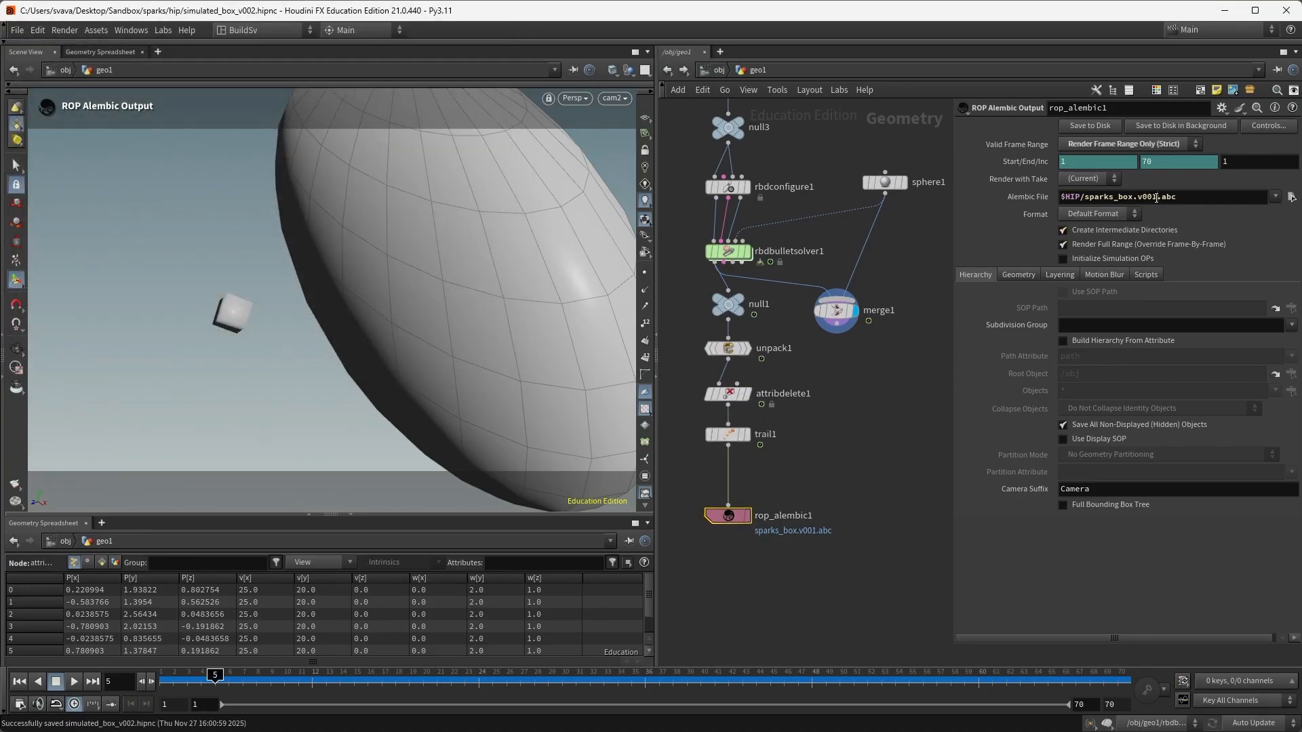
key("BackSpace")
type("2")
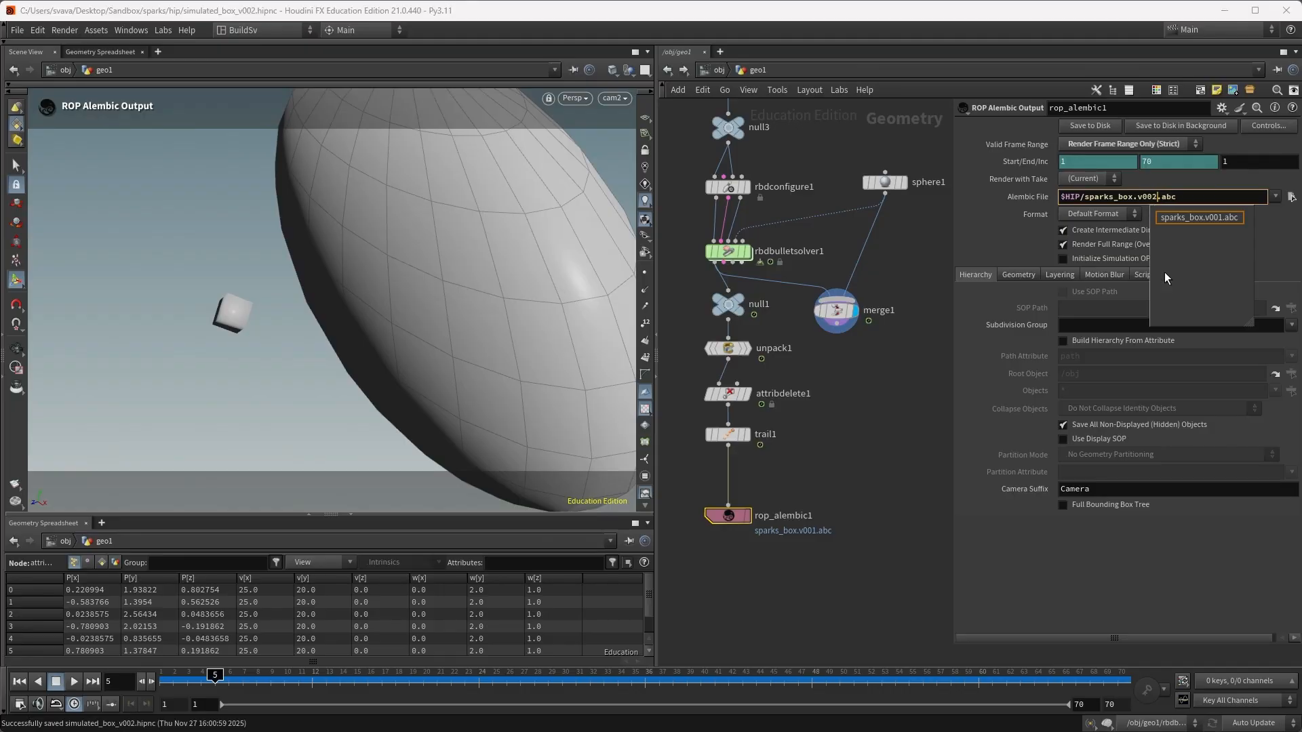
left_click(1087, 125)
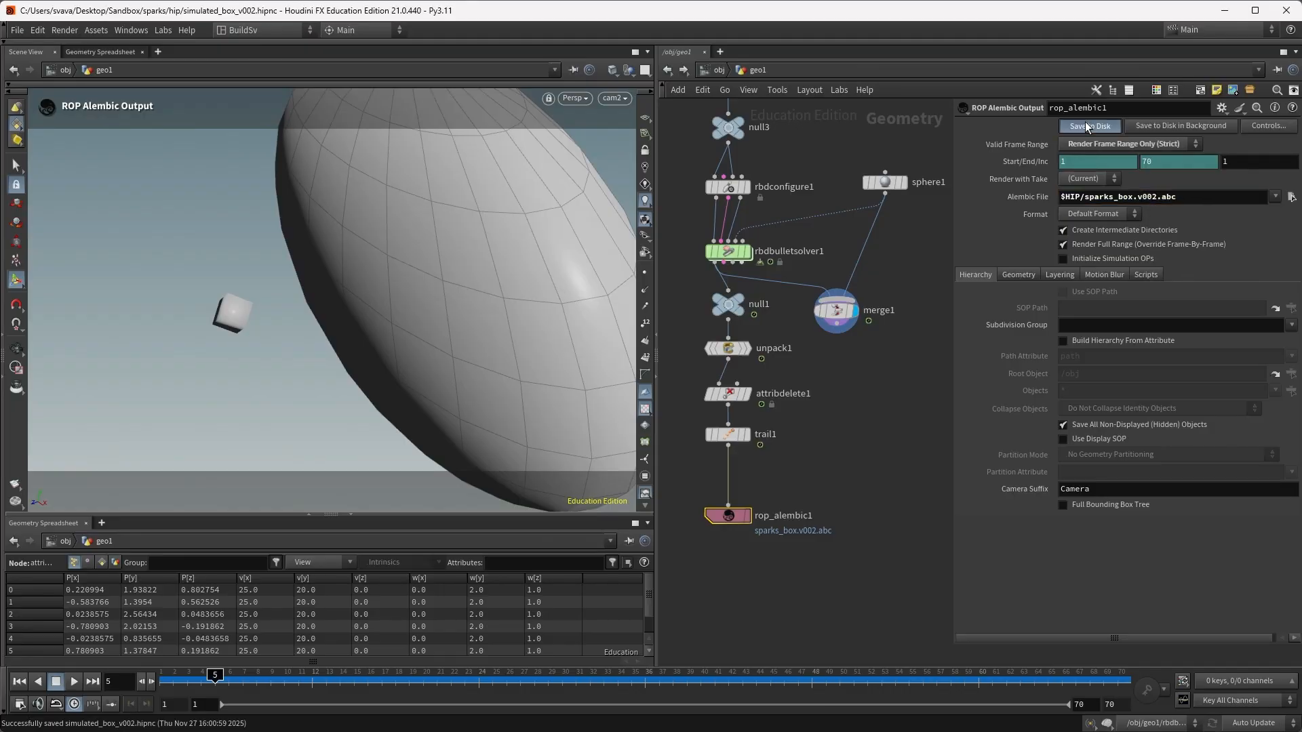
Duplicate rop_alembic1 and connect the output of sphere1 to the copy, placed below the sphere.
middle_click_drag(875, 343, 844, 340)
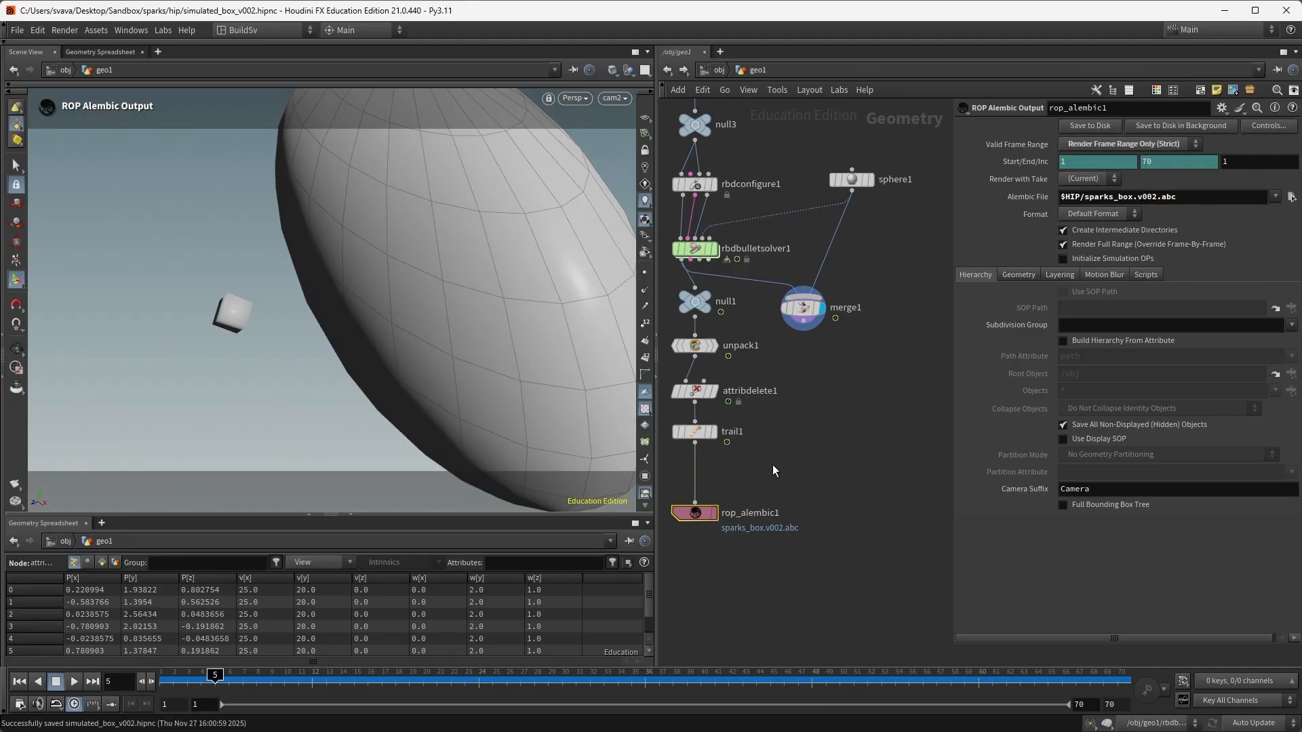
key("ctrl+c")
key("ctrl+v")
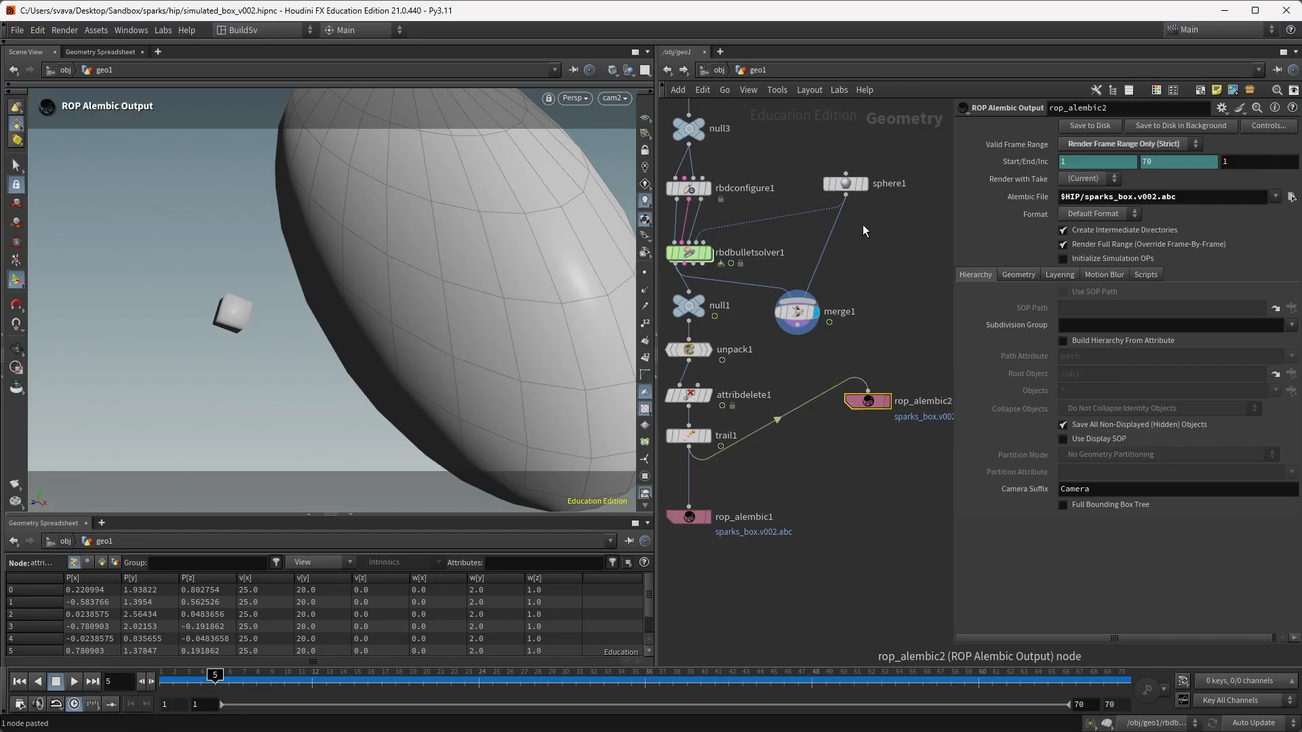
left_click_drag(858, 203, 849, 403)
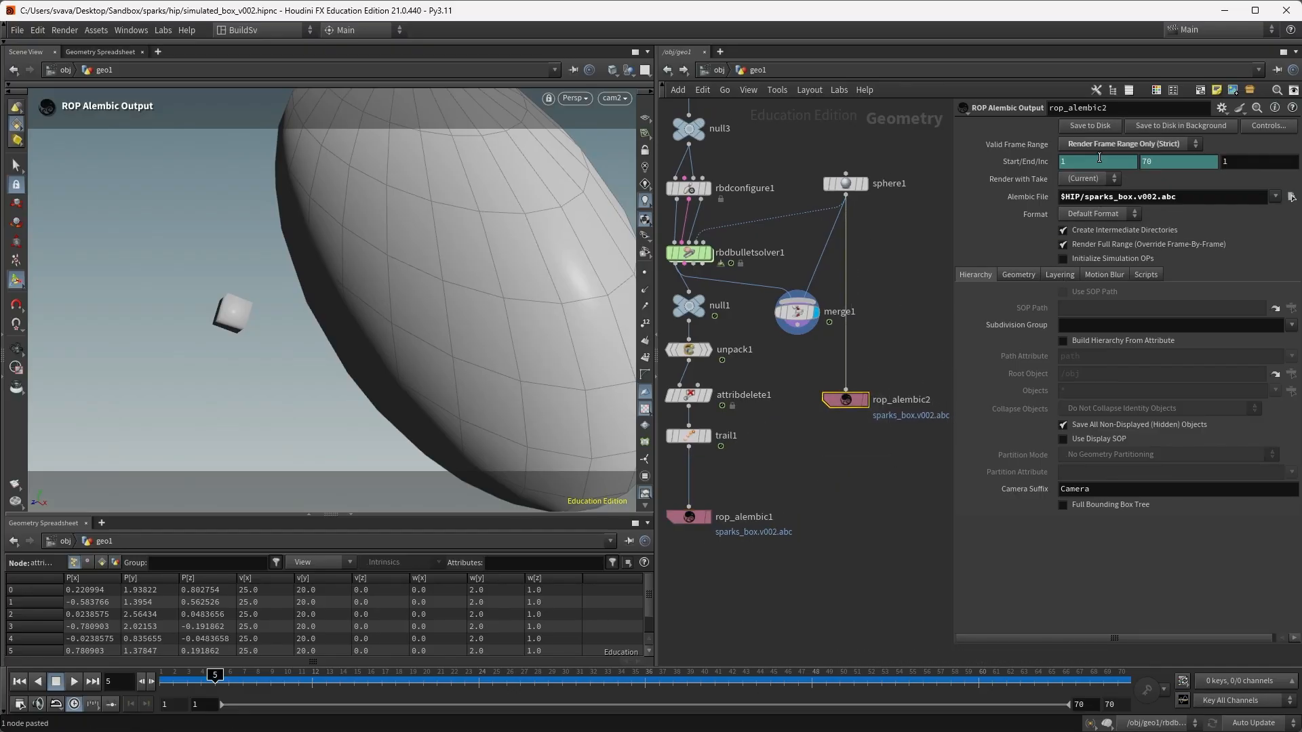
Set rop_alembic2 to Render Current Frame with the file $HIP/sparks_collider.v001.abc, and save the collider to disk.
left_click(1102, 145)
left_click(1109, 162)
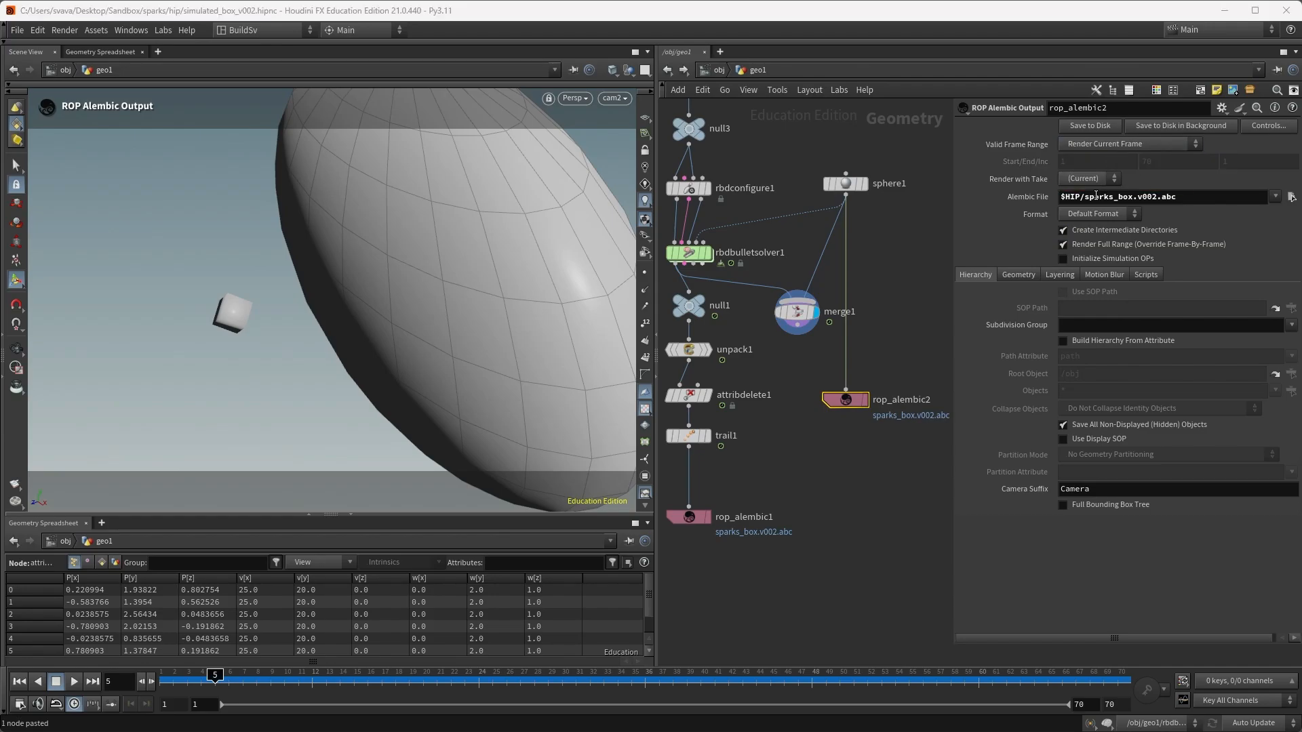
left_click(1160, 197)
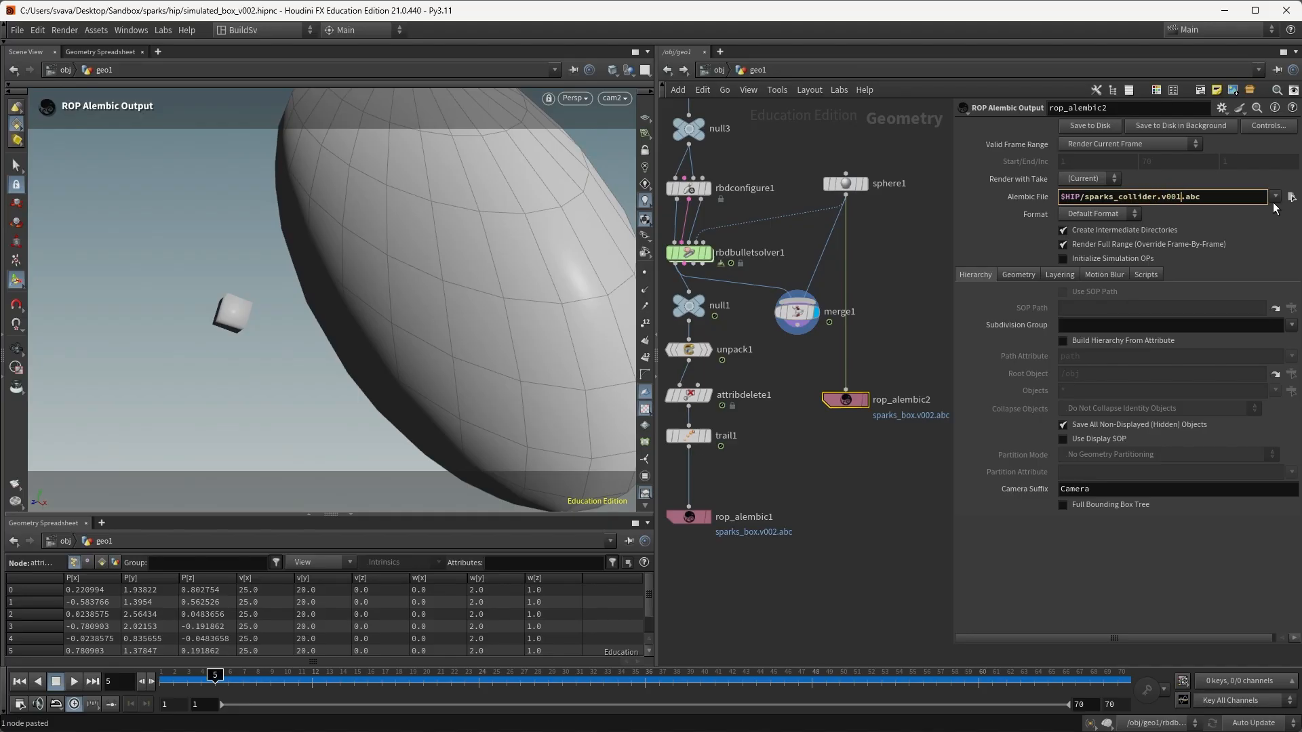
key("Return")
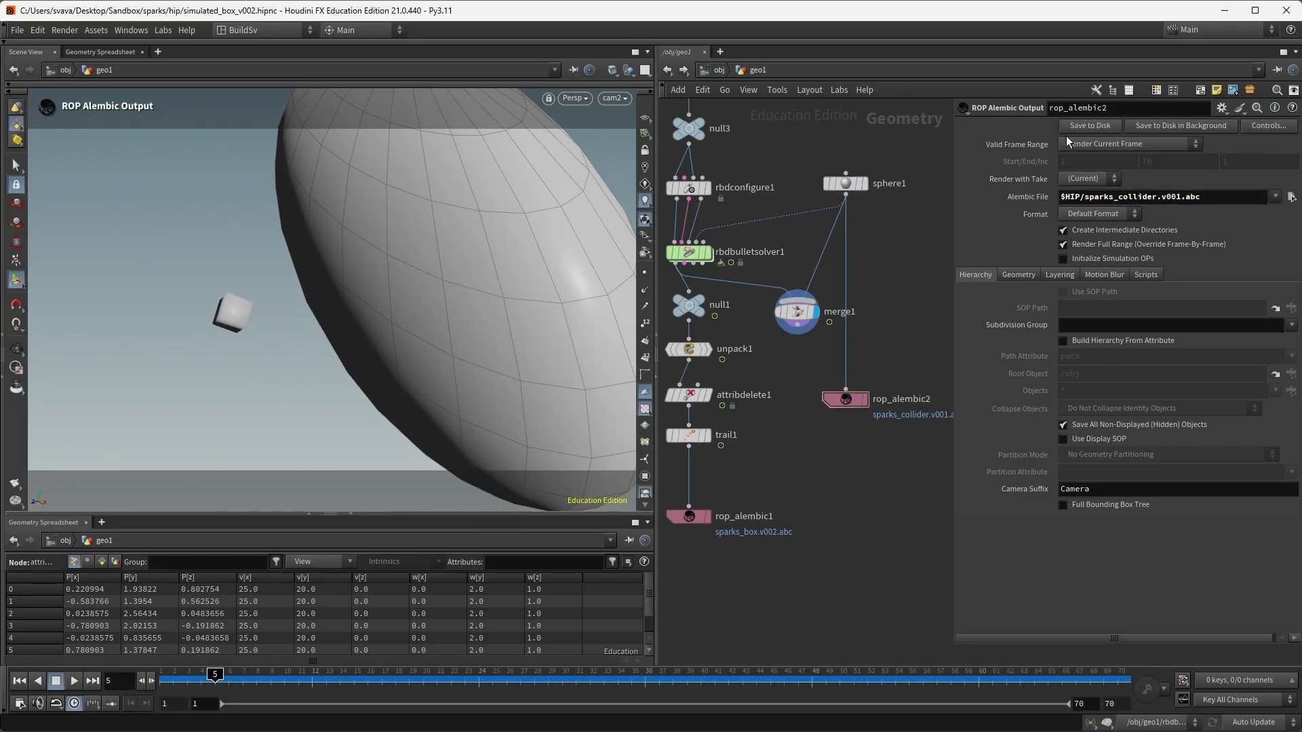
Return to the object level and start an Alembic scene export with /obj/cam2 as its source object.
left_click(706, 68)
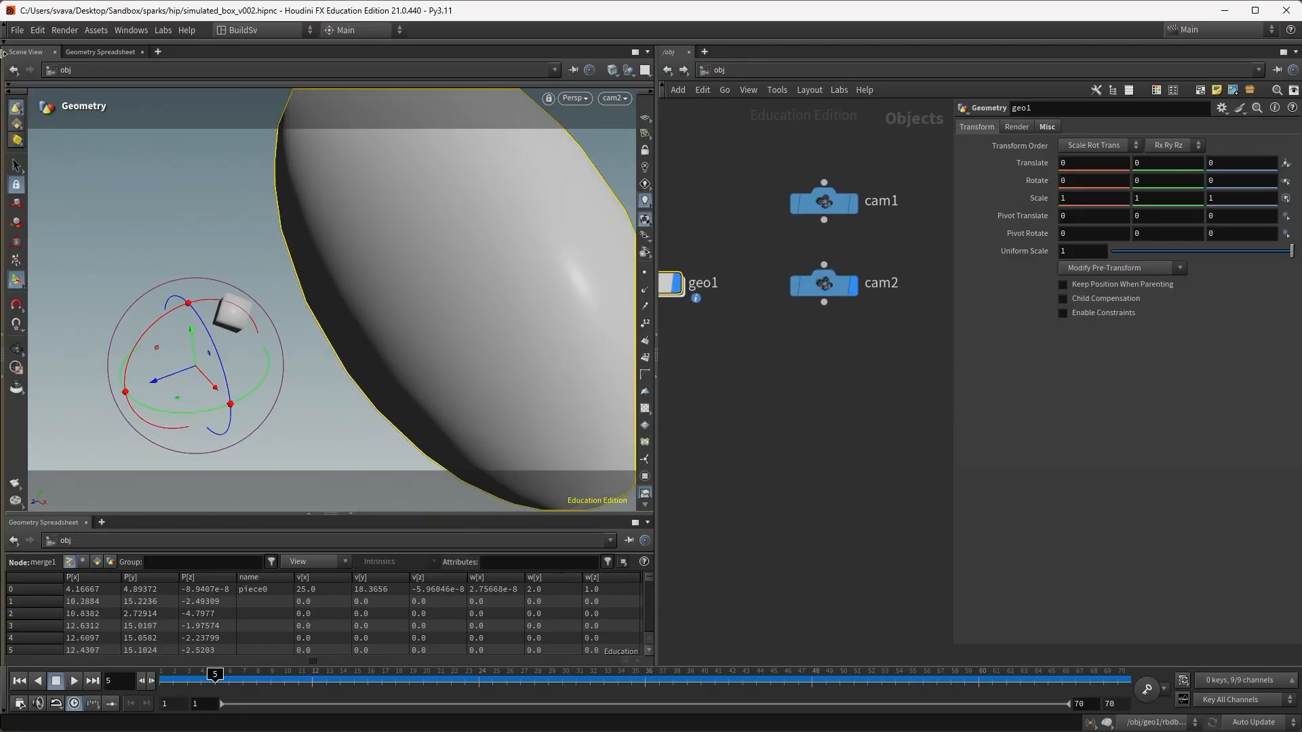
left_click(18, 31)
mouse_move(48, 265)
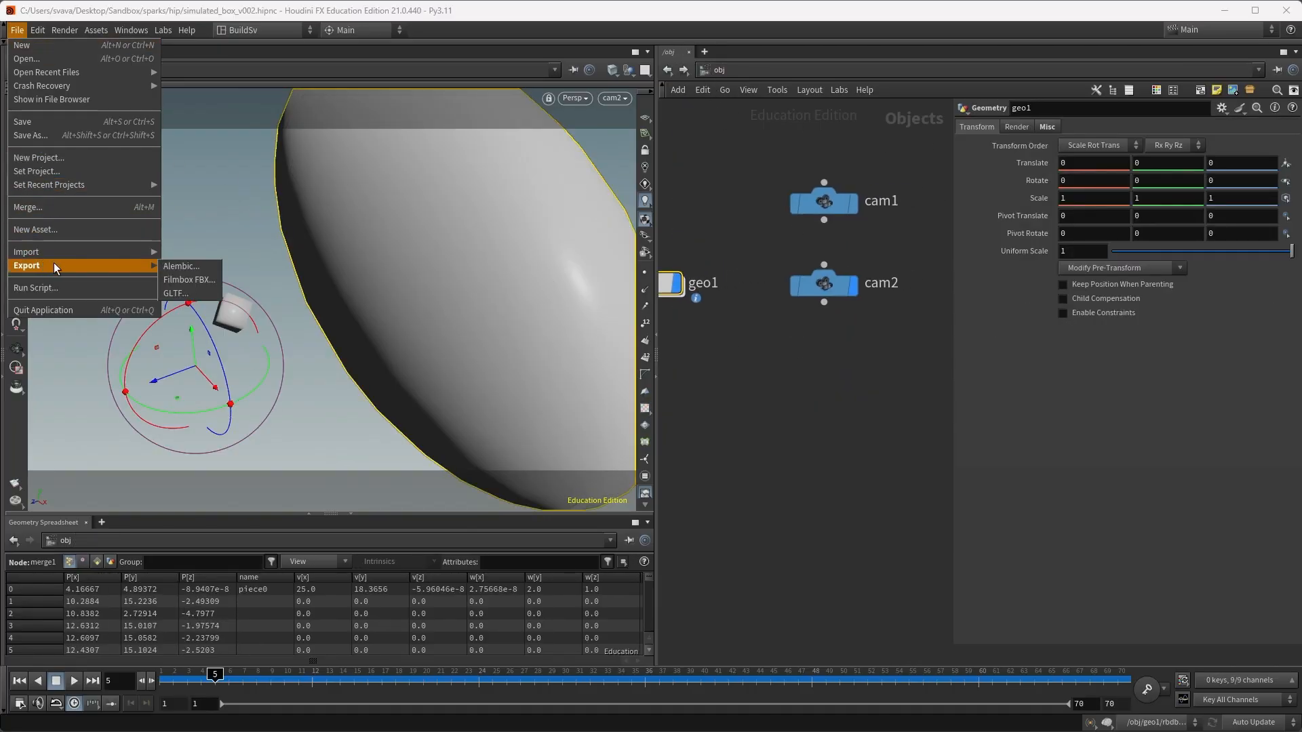
left_click(198, 268)
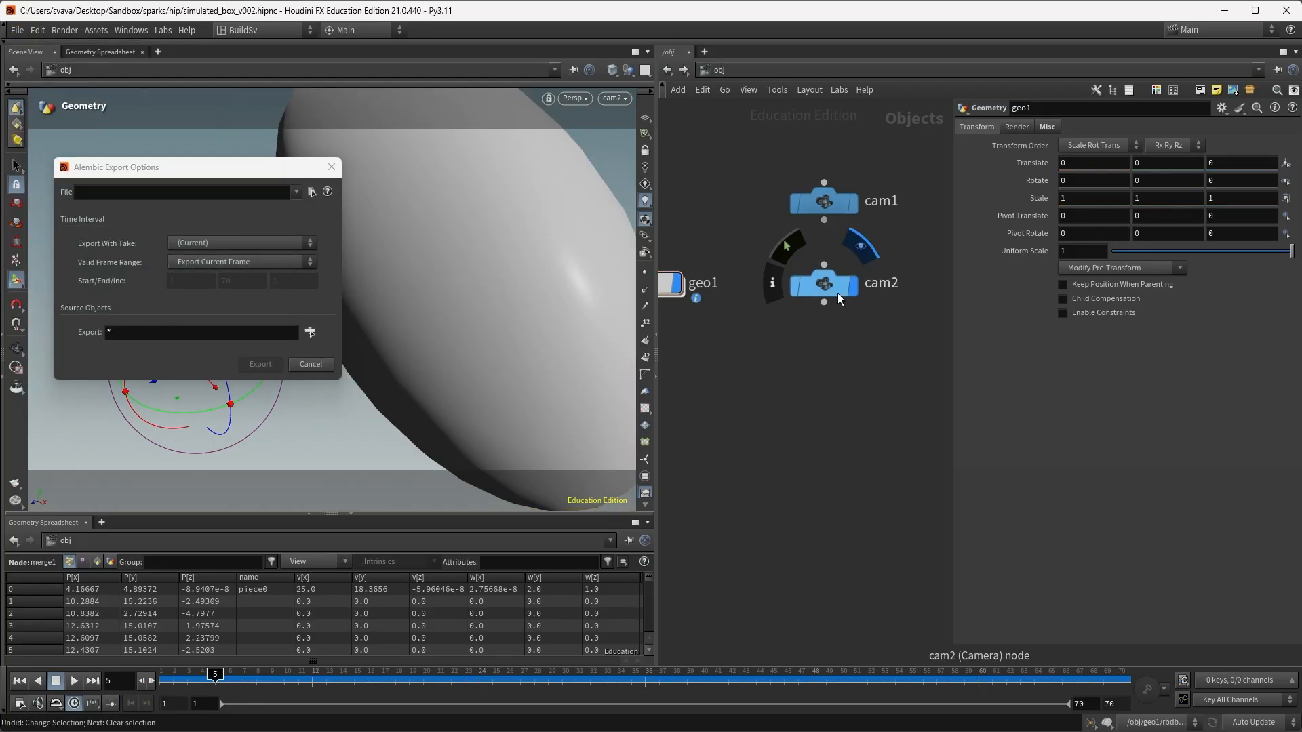
left_click_drag(837, 293, 196, 332)
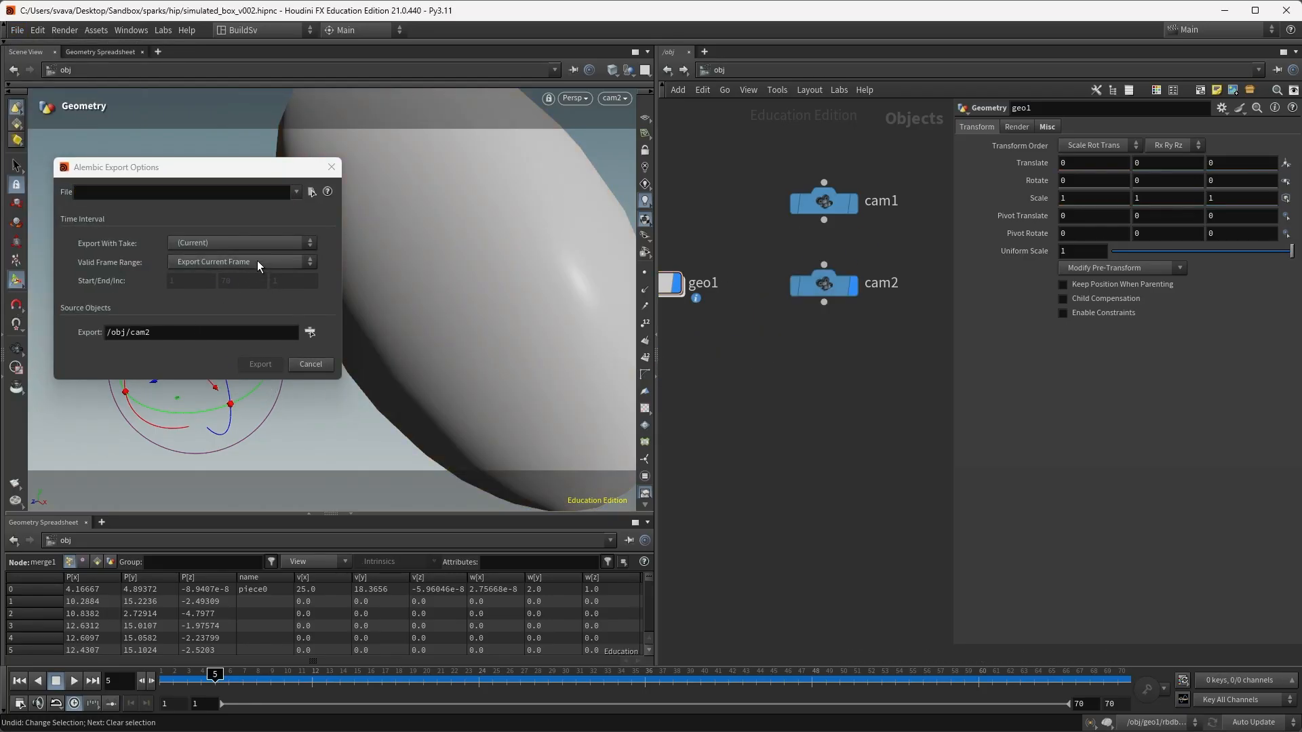
Name the export file sparks_camera.v002.abc in $HIP and export the camera.
left_click(311, 194)
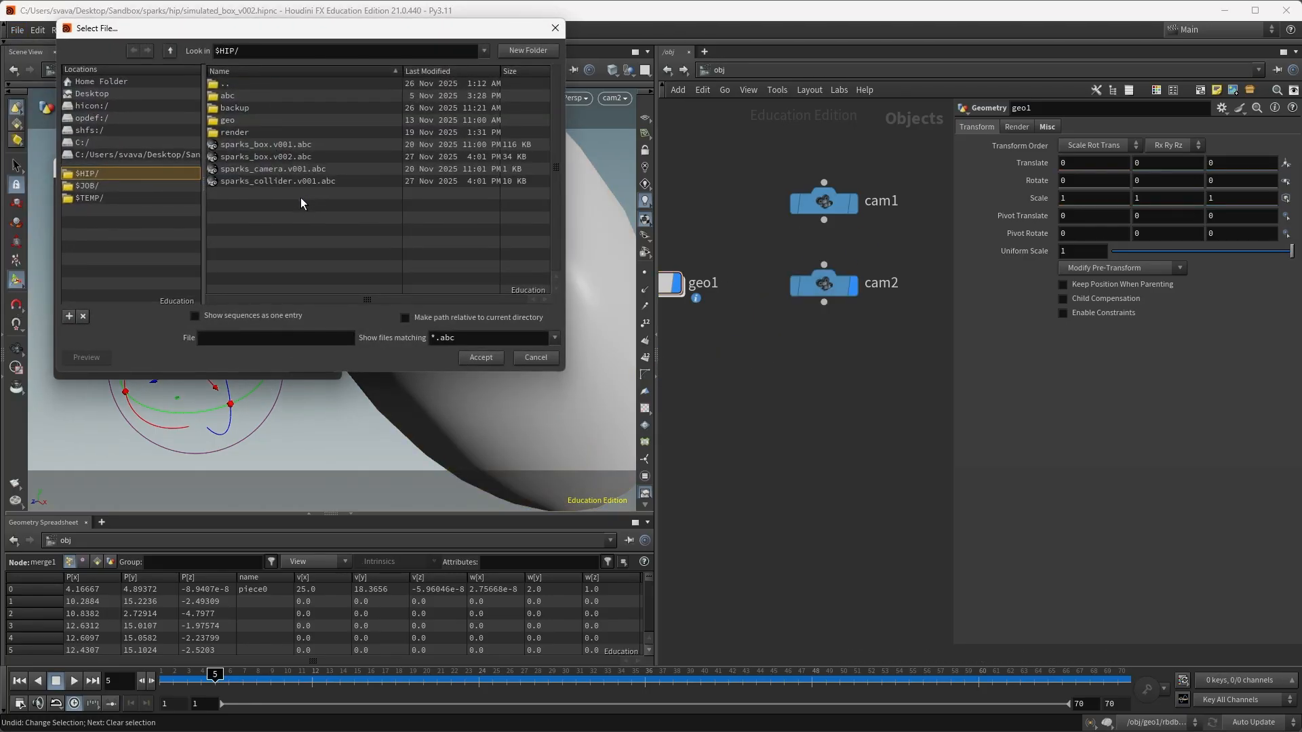
left_click(286, 173)
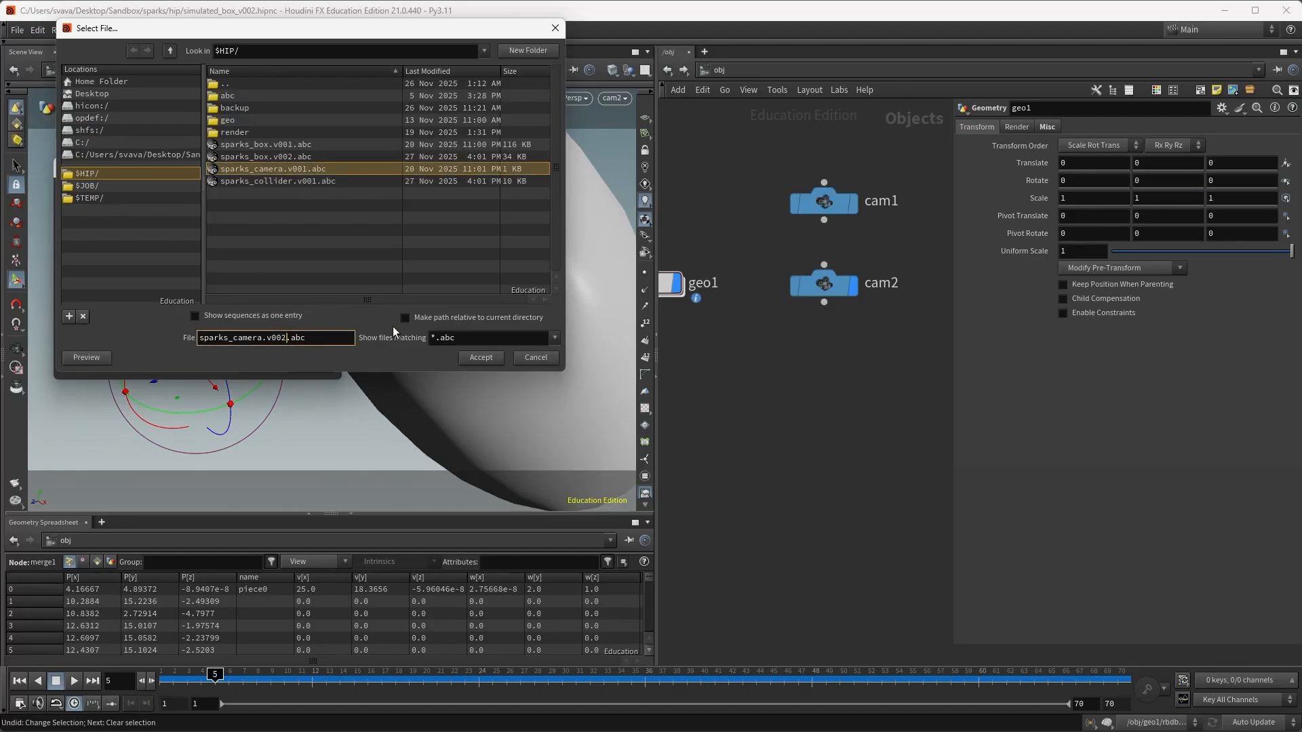
left_click(477, 358)
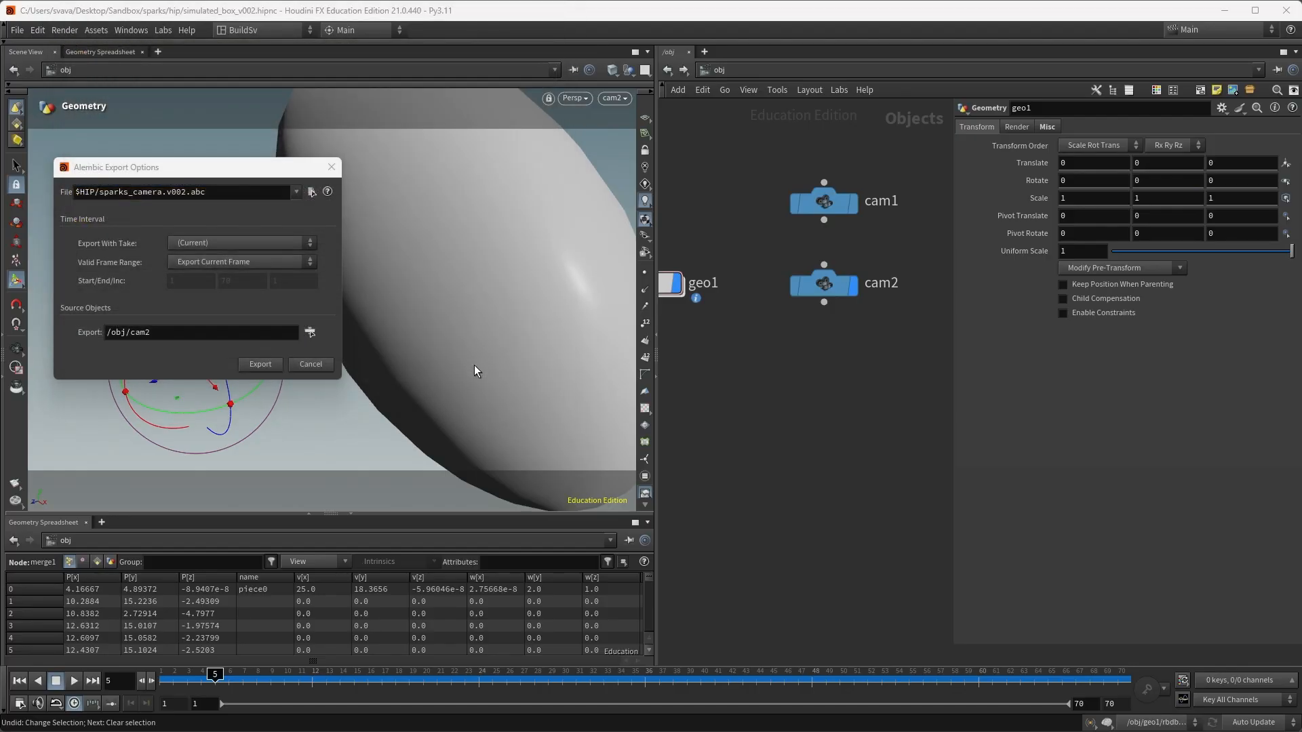
left_click(258, 365)
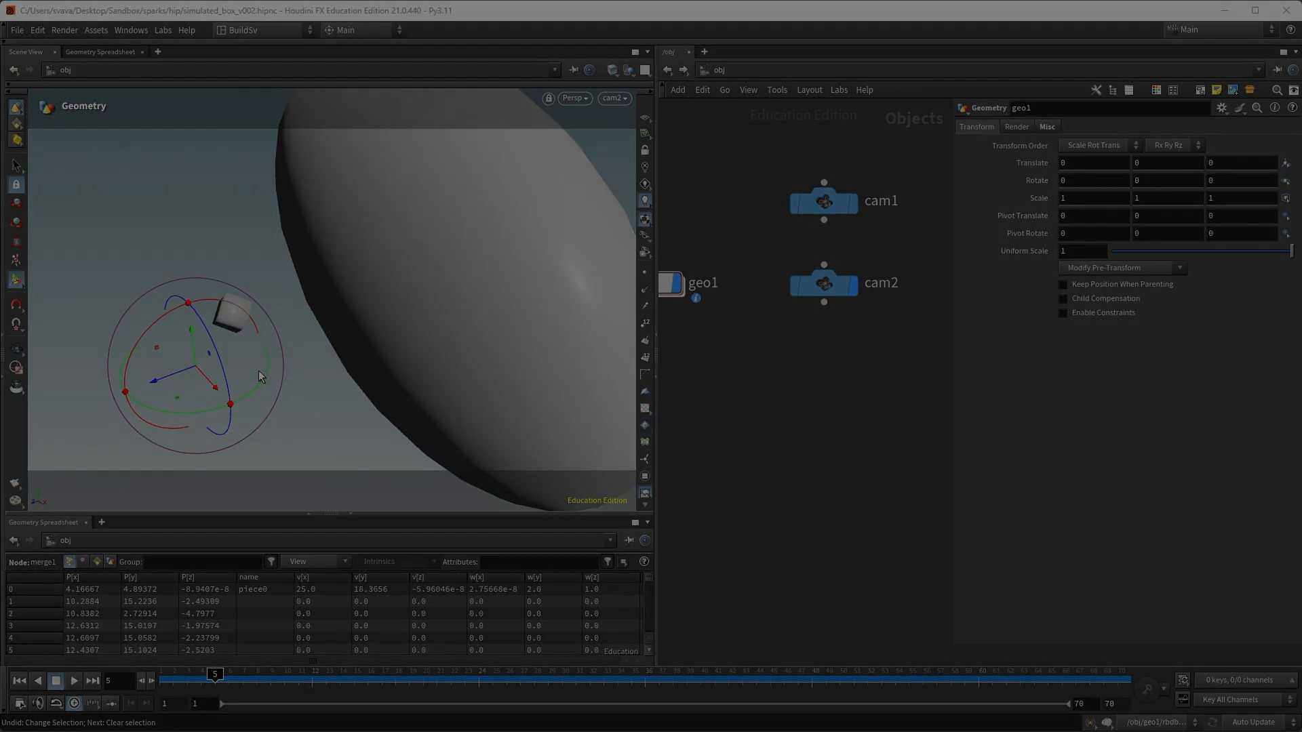